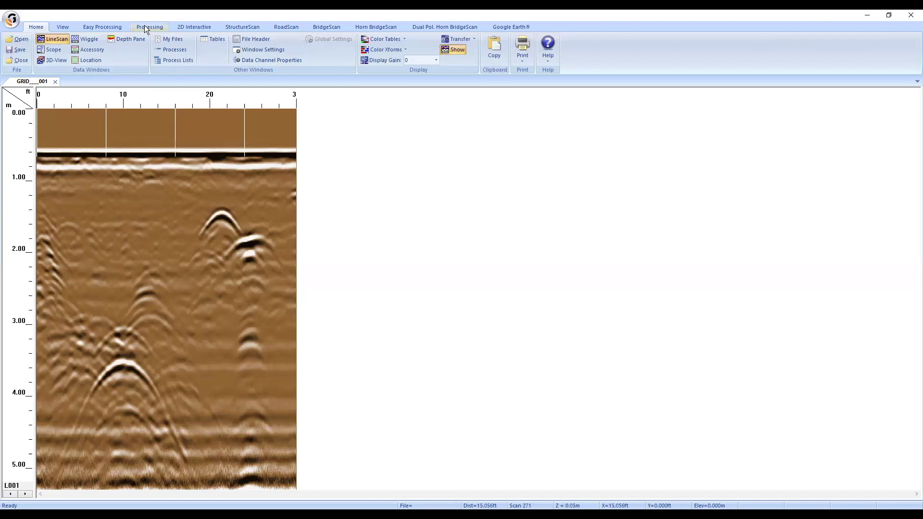
# Set the vertical display units of the GPR grid data to feet
pyautogui.click(64, 27)
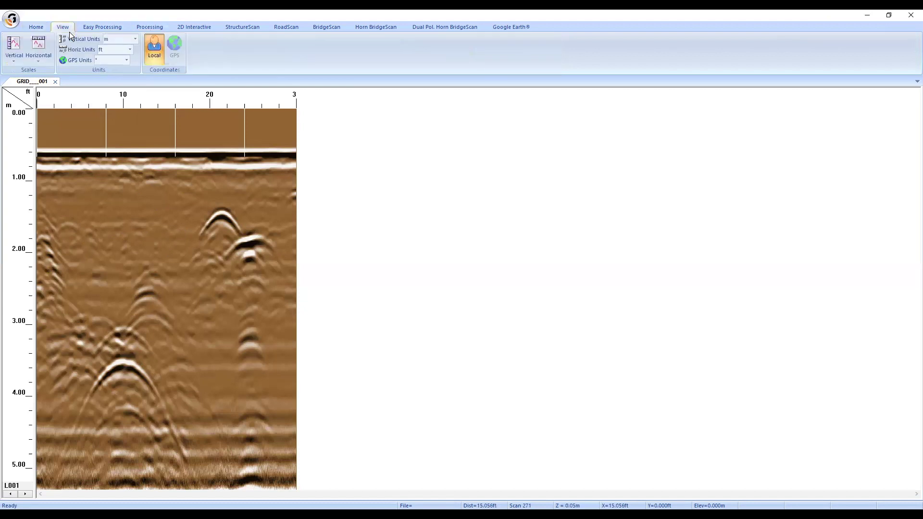
pyautogui.click(130, 42)
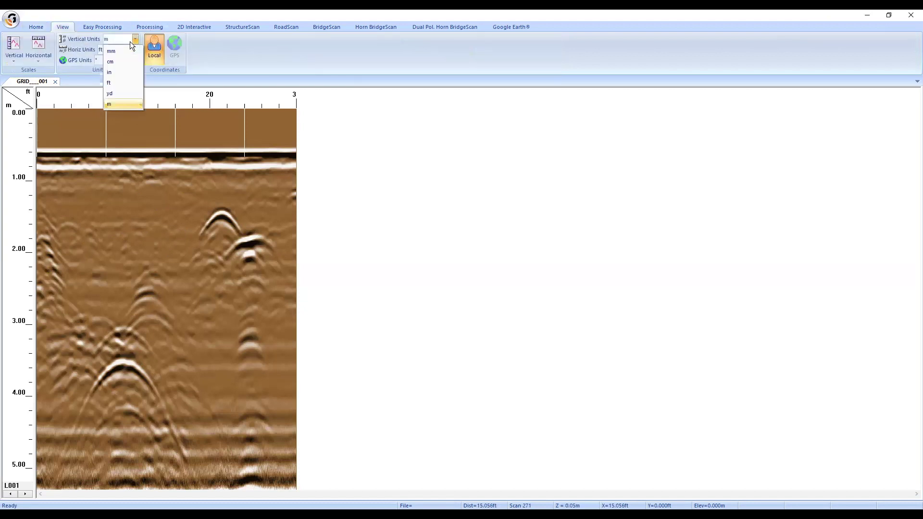
pyautogui.click(136, 84)
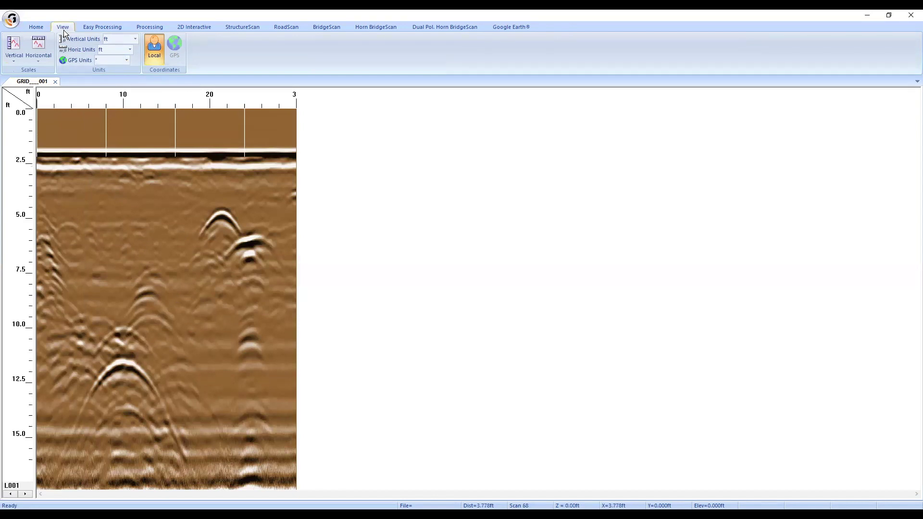
pyautogui.click(134, 38)
pyautogui.click(126, 40)
pyautogui.click(126, 40)
pyautogui.click(126, 39)
pyautogui.click(127, 50)
pyautogui.click(126, 50)
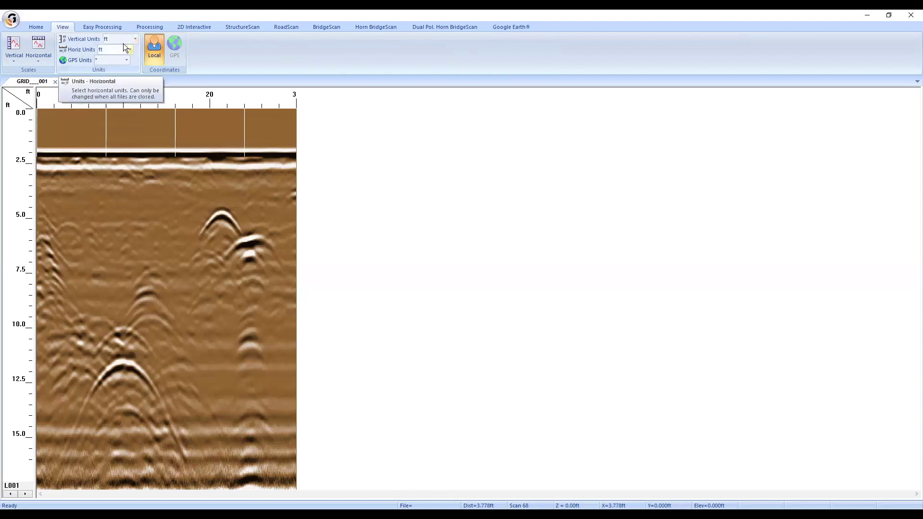
pyautogui.click(38, 27)
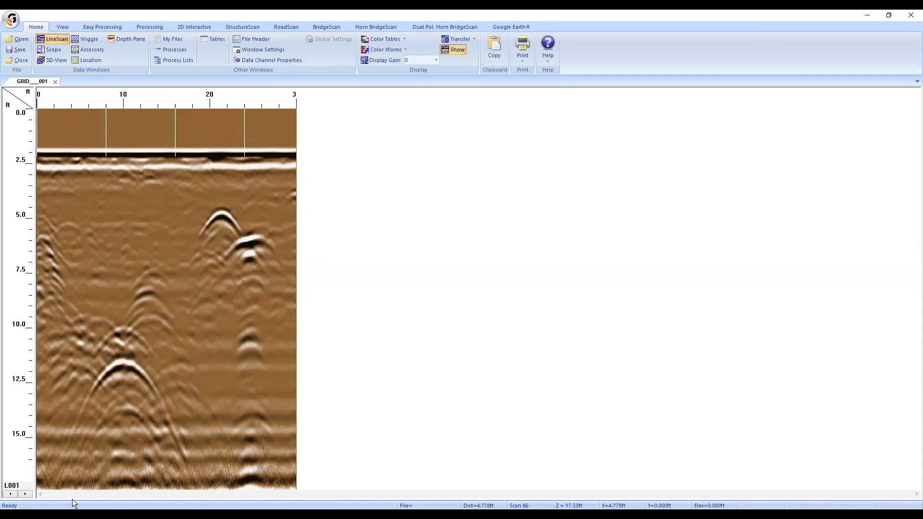
pyautogui.press('ctrl')
pyautogui.press('ctrl')
pyautogui.press('ctrl')
pyautogui.press('ctrl')
pyautogui.press('ctrl')
pyautogui.press('ctrl')
# Page forward through the grid's profile lines from L001 to L028, examining the reflections in each radargram
pyautogui.click(25, 493)
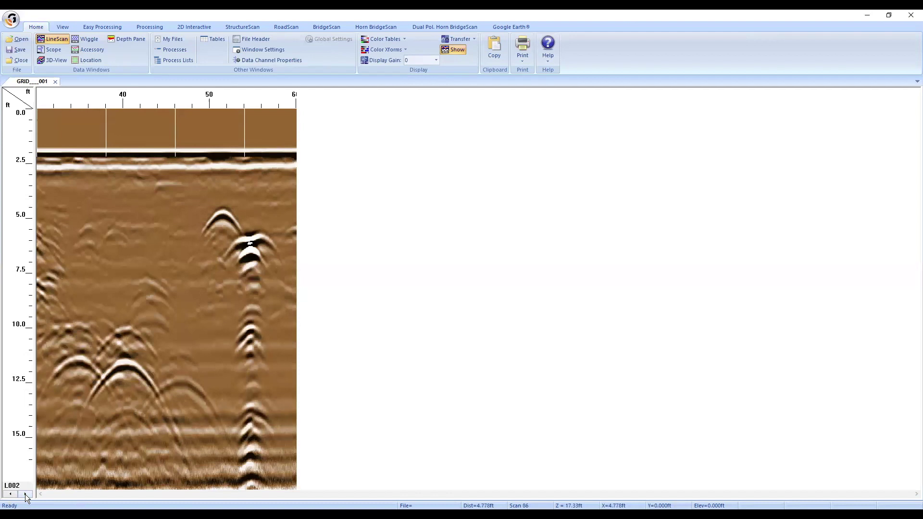
pyautogui.click(25, 494)
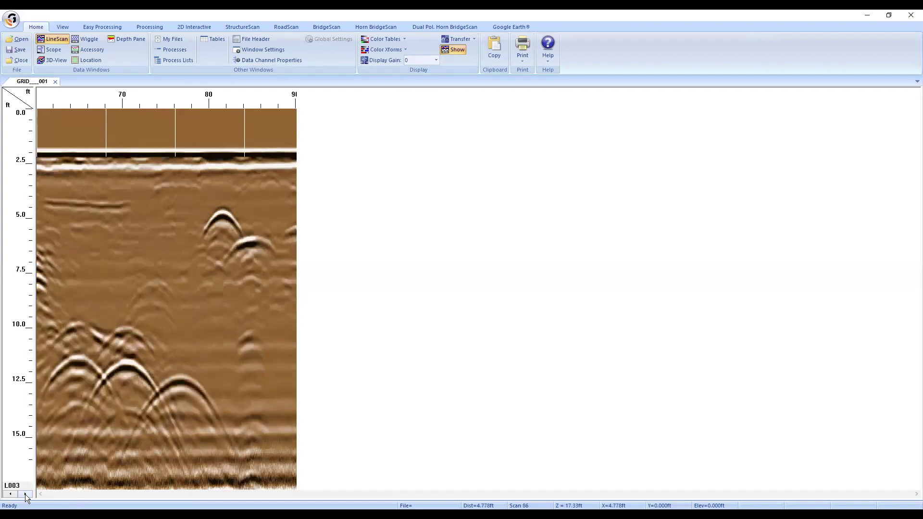
pyautogui.click(25, 494)
pyautogui.click(25, 494)
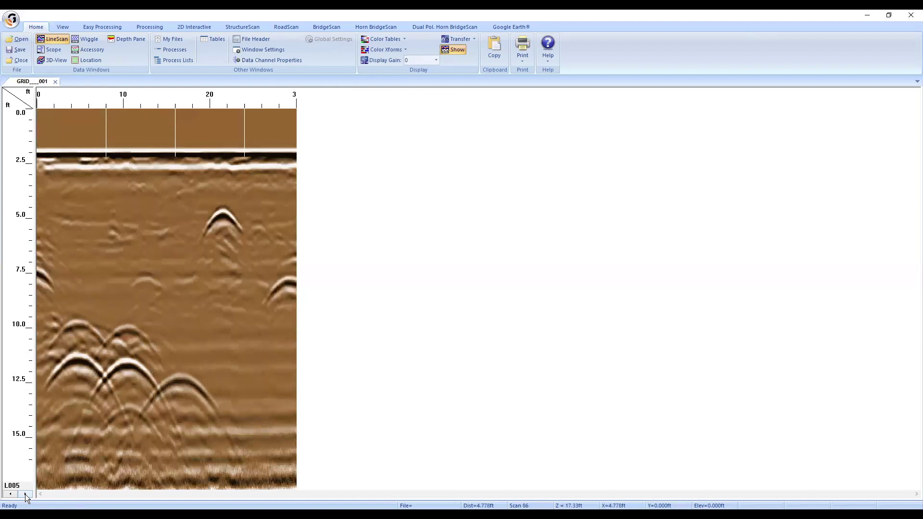
pyautogui.click(25, 494)
pyautogui.click(25, 495)
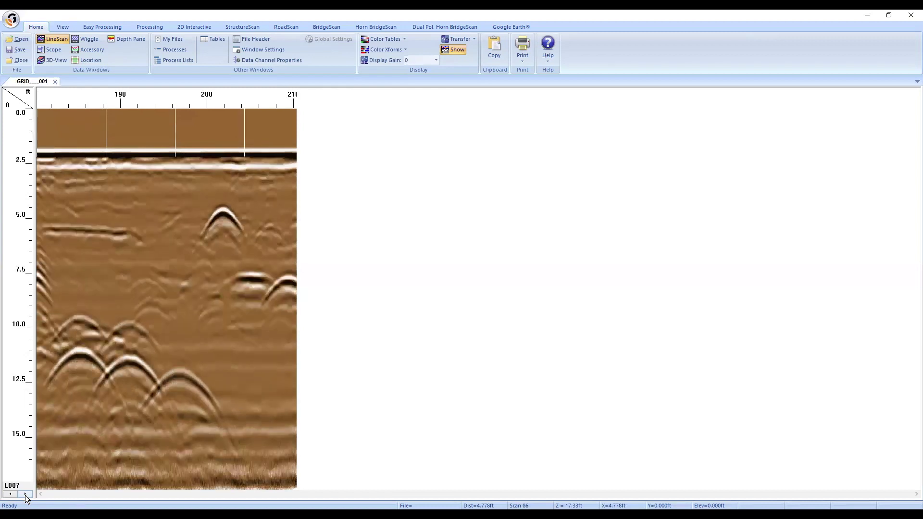
pyautogui.click(25, 495)
pyautogui.click(25, 495)
pyautogui.click(25, 495)
pyautogui.click(25, 495)
pyautogui.click(25, 495)
pyautogui.click(25, 496)
pyautogui.click(25, 496)
pyautogui.click(25, 495)
pyautogui.click(25, 495)
pyautogui.click(25, 495)
pyautogui.click(24, 495)
pyautogui.click(24, 495)
pyautogui.click(24, 495)
pyautogui.click(24, 495)
pyautogui.click(24, 495)
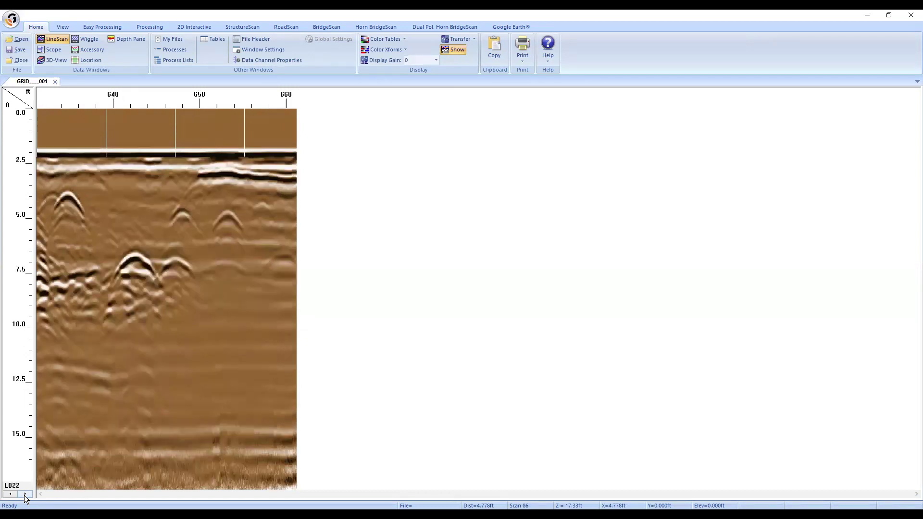
pyautogui.click(24, 495)
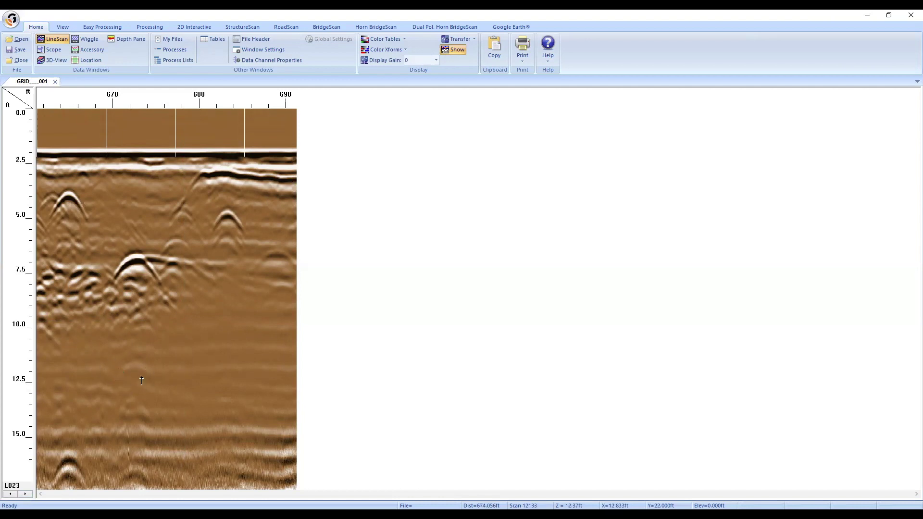
pyautogui.click(25, 494)
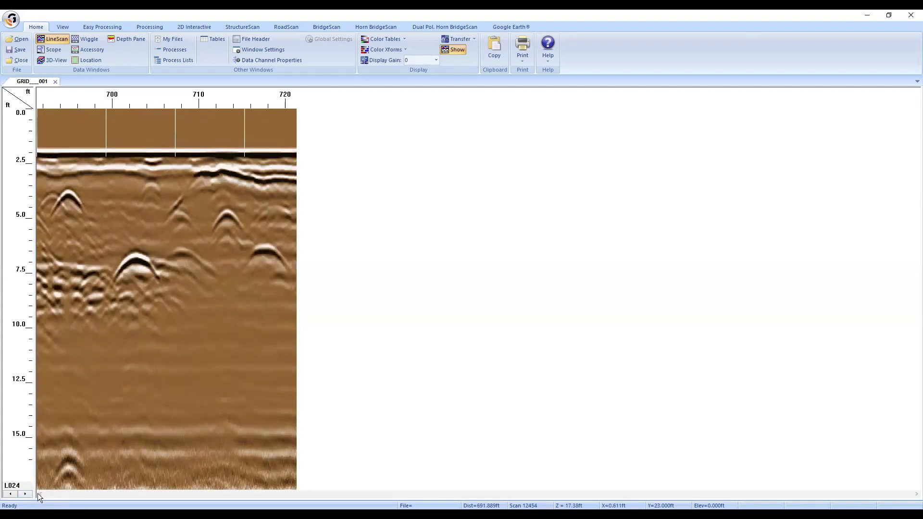
pyautogui.click(25, 494)
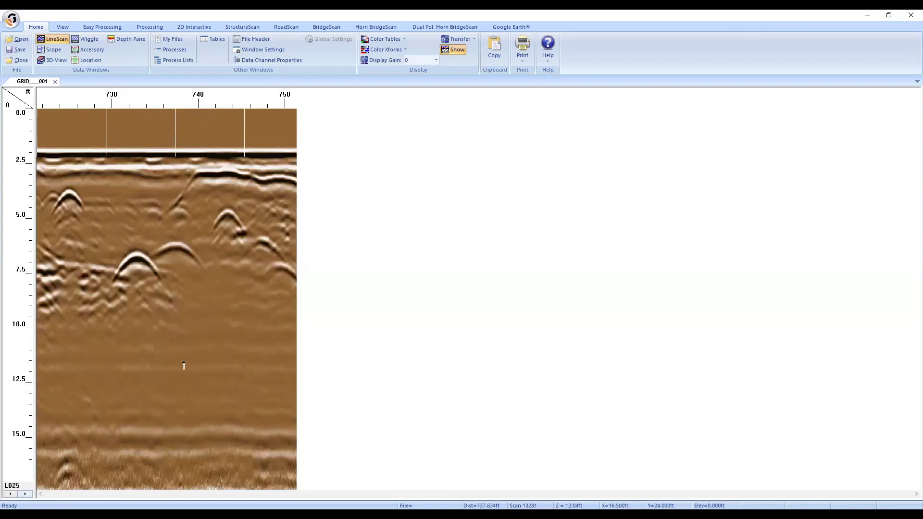
pyautogui.click(25, 494)
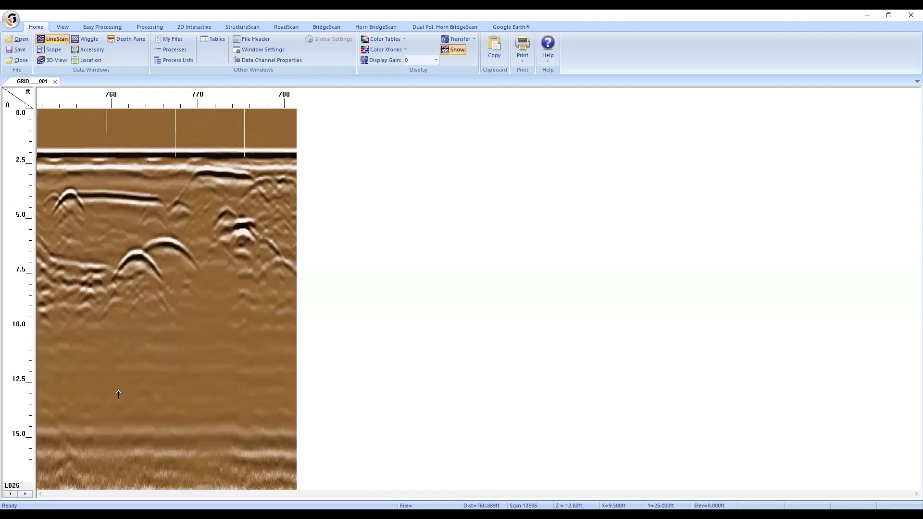
pyautogui.click(25, 494)
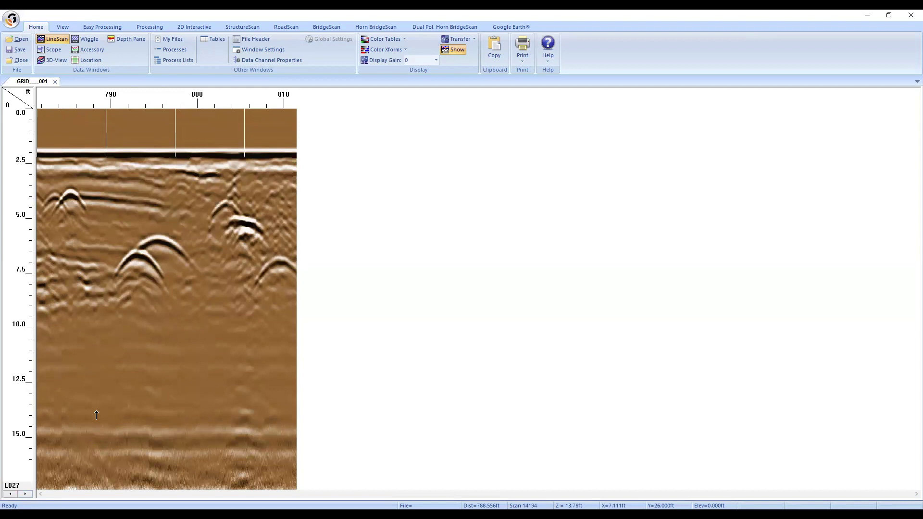
pyautogui.click(30, 494)
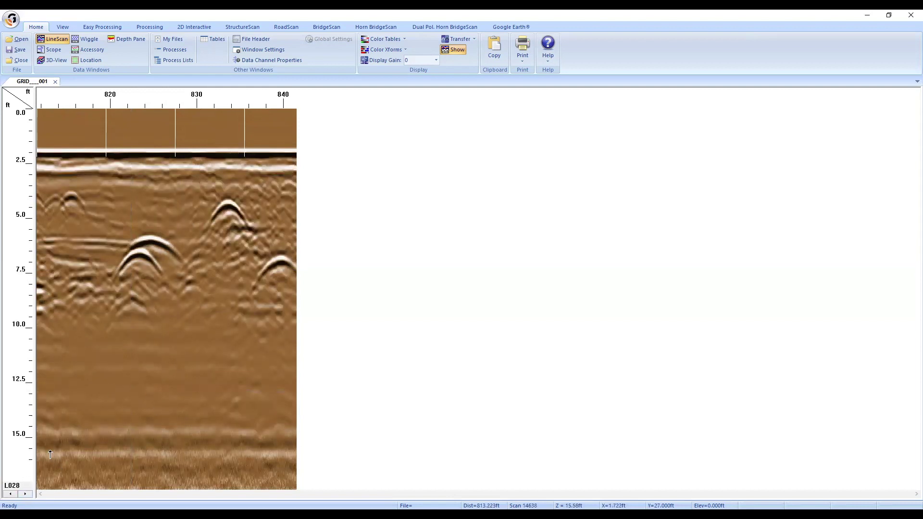
# Page back through the profile lines from L028 to L019 to re-examine their reflections
pyautogui.click(10, 494)
pyautogui.click(11, 494)
pyautogui.click(11, 494)
pyautogui.click(11, 494)
pyautogui.click(10, 495)
pyautogui.click(11, 494)
pyautogui.click(11, 494)
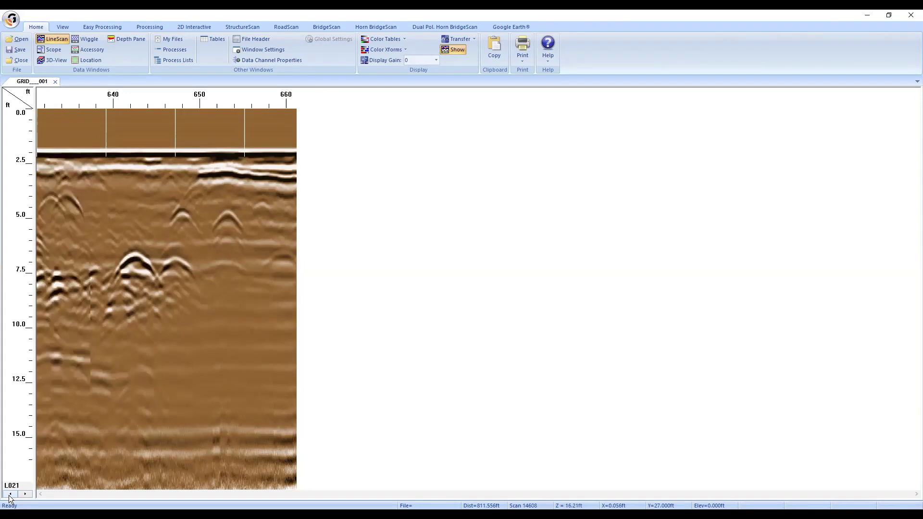
pyautogui.click(10, 494)
pyautogui.click(10, 495)
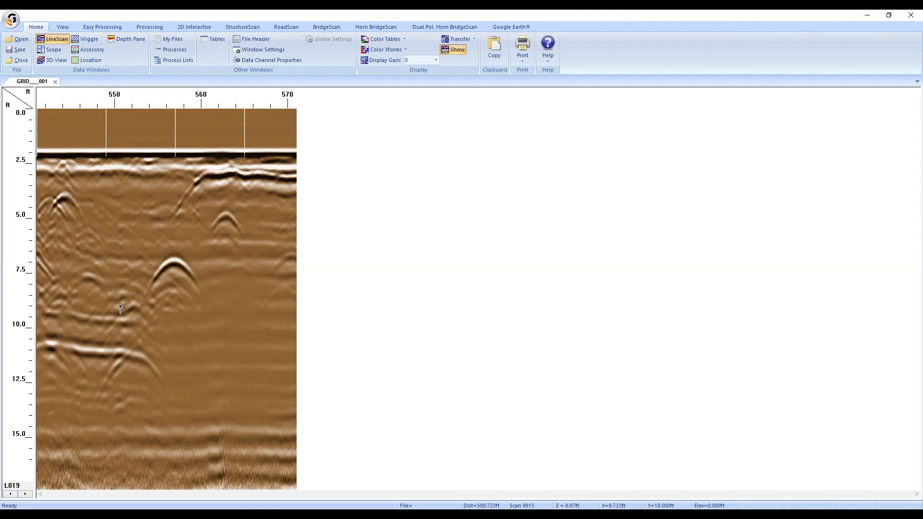
# Apply the 18 - Dirt color table and the 09 - LM 4 color transform to the line scan
pyautogui.click(394, 37)
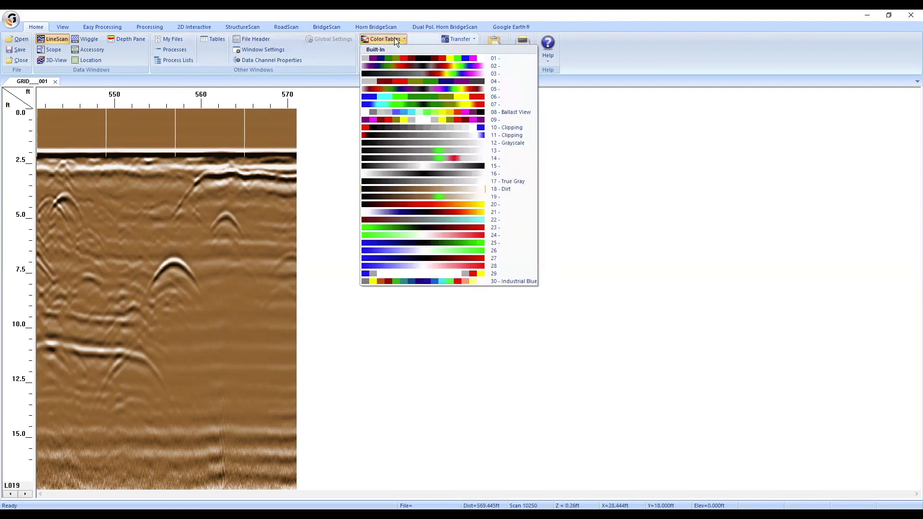
pyautogui.click(394, 37)
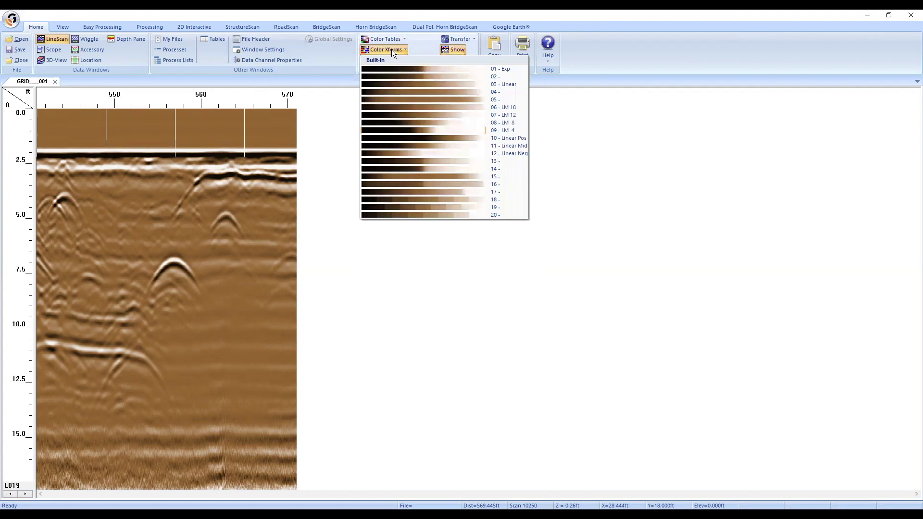
pyautogui.click(391, 49)
pyautogui.click(390, 38)
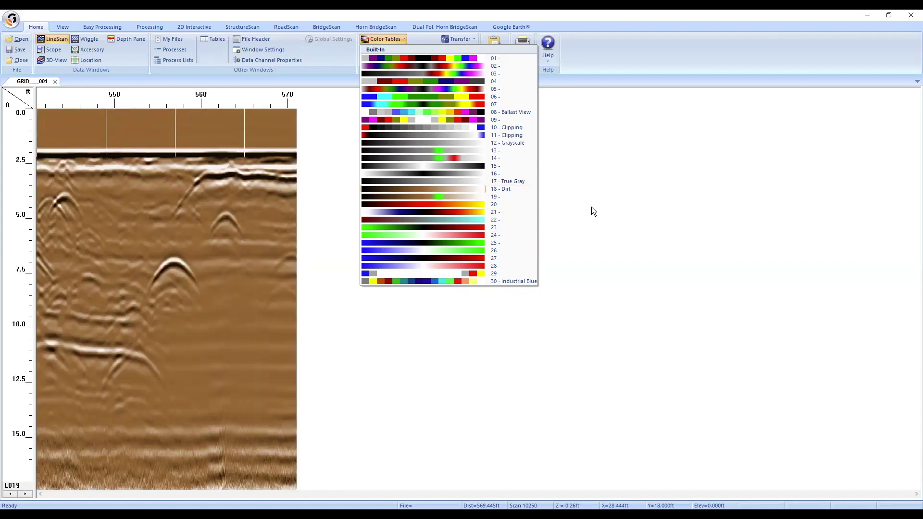
pyautogui.click(530, 189)
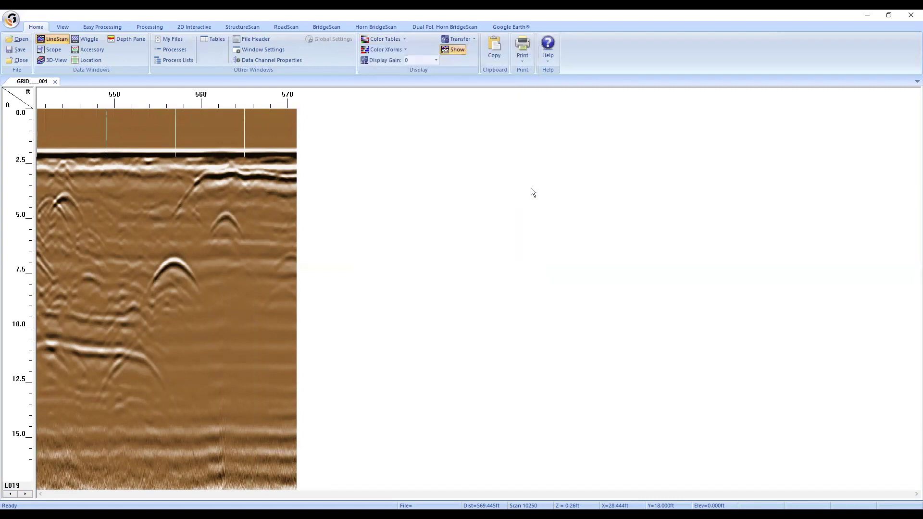
pyautogui.click(396, 50)
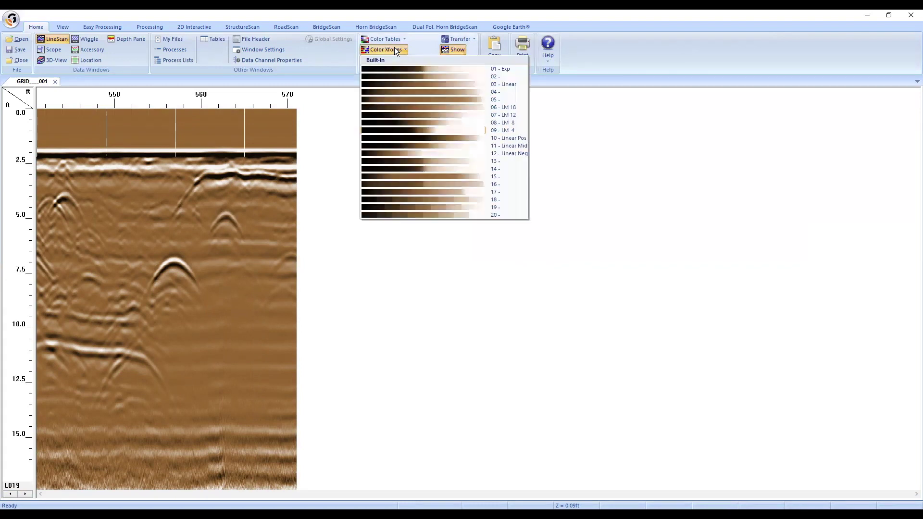
pyautogui.click(516, 130)
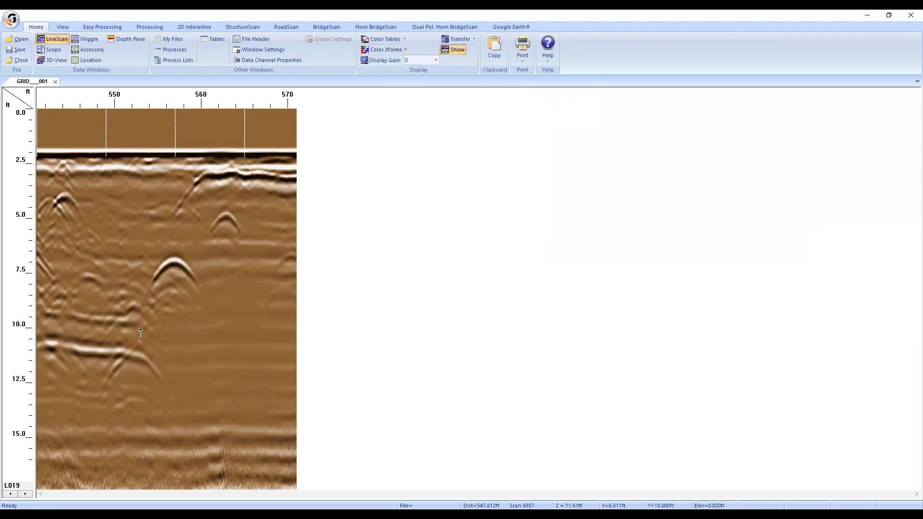
# Page forward from L019 to L029, examining the profiles with the LM 4 color transform
pyautogui.click(24, 493)
pyautogui.click(23, 494)
pyautogui.click(24, 494)
pyautogui.click(23, 494)
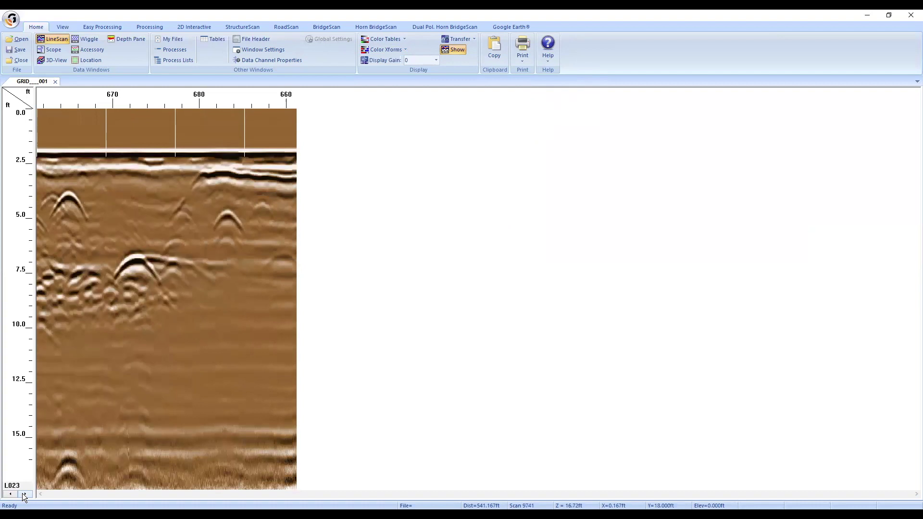
pyautogui.click(23, 493)
pyautogui.click(23, 493)
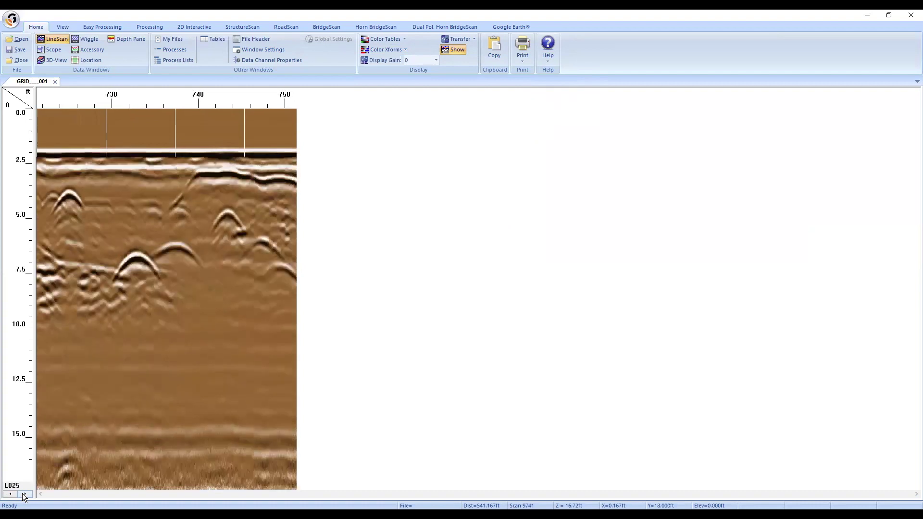
pyautogui.click(24, 493)
pyautogui.click(23, 494)
pyautogui.click(23, 493)
pyautogui.click(23, 493)
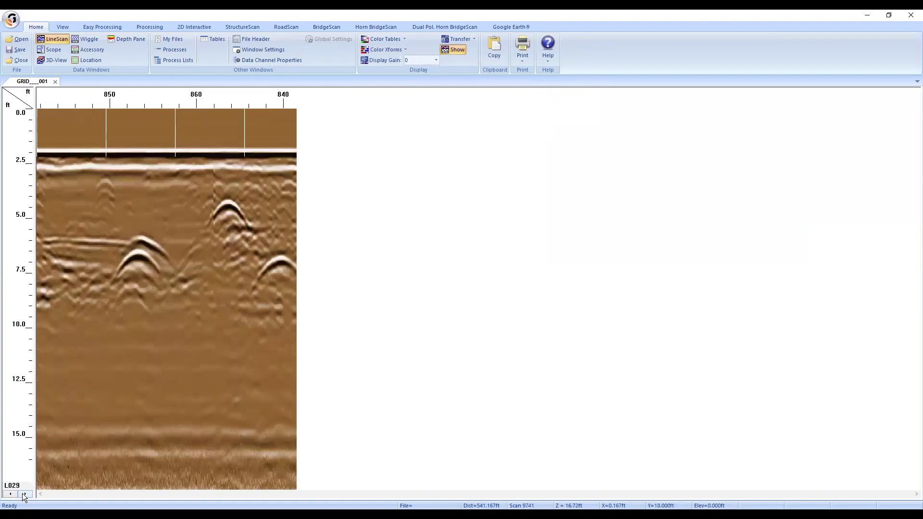
# Return to profile line L024 and set the color transform to 08 - LM 8
pyautogui.click(9, 495)
pyautogui.click(9, 494)
pyautogui.click(10, 494)
pyautogui.click(9, 494)
pyautogui.click(9, 495)
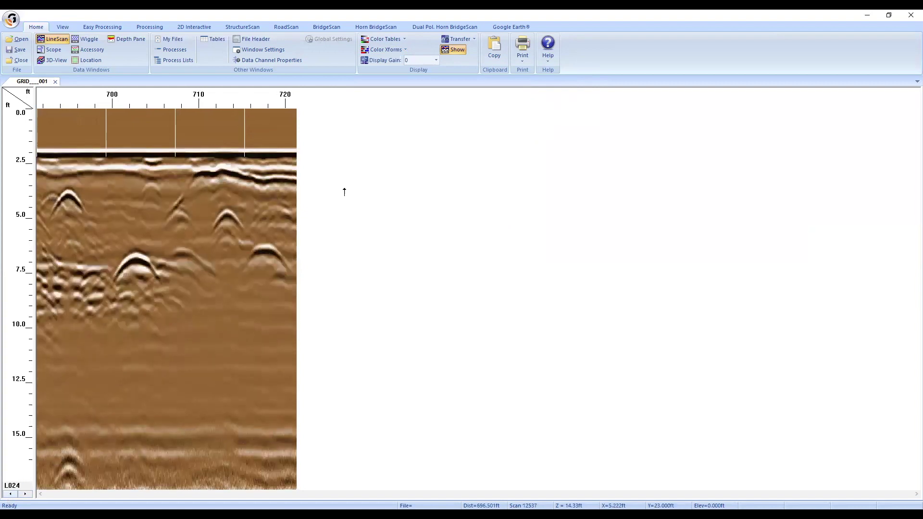
pyautogui.click(399, 50)
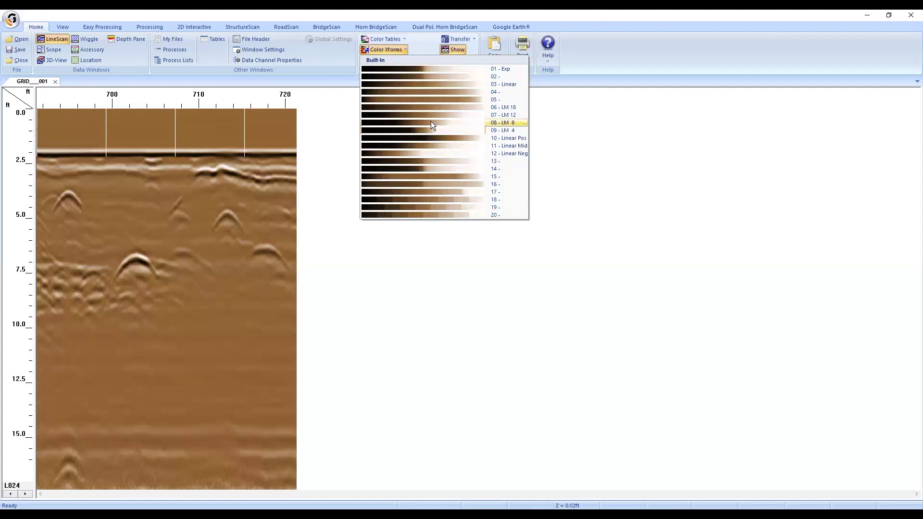
pyautogui.click(430, 124)
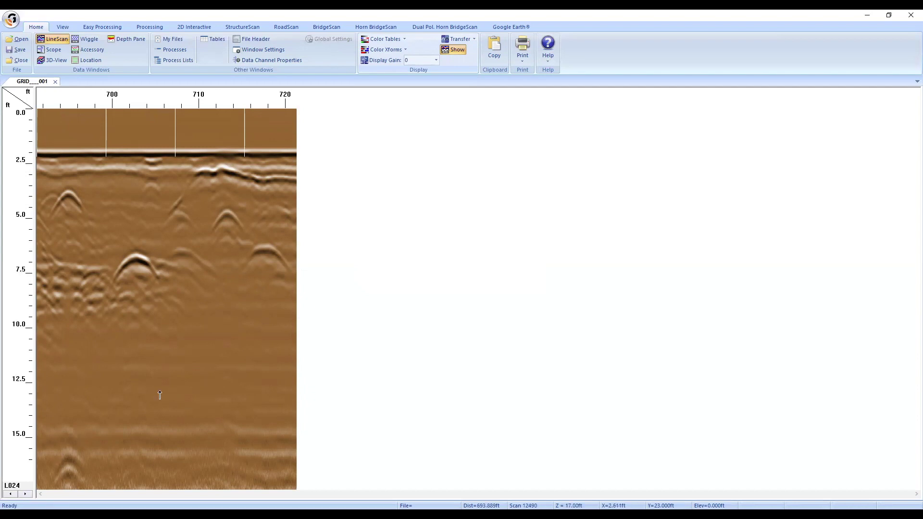
# Page forward from L024 to L032, examining the profiles with the LM 8 color transform
pyautogui.click(23, 495)
pyautogui.click(23, 495)
pyautogui.click(23, 495)
pyautogui.click(23, 495)
pyautogui.click(23, 495)
pyautogui.click(24, 495)
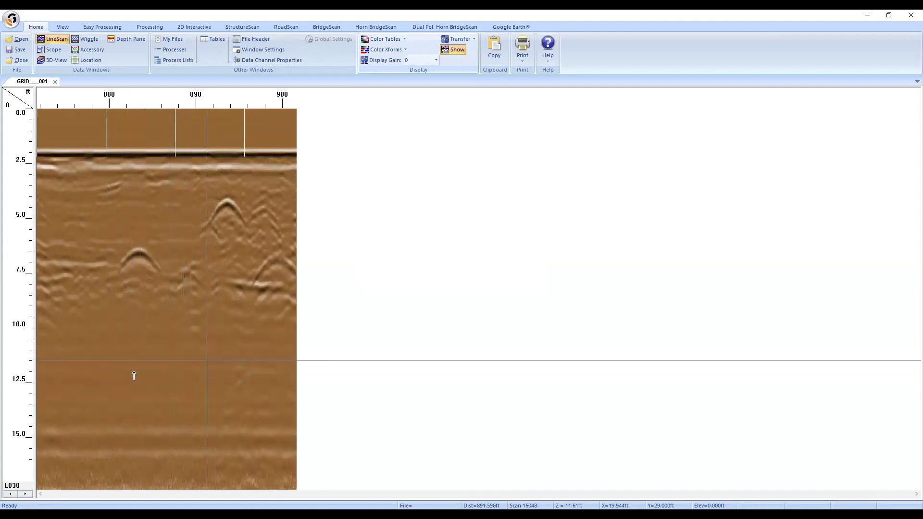
pyautogui.click(25, 494)
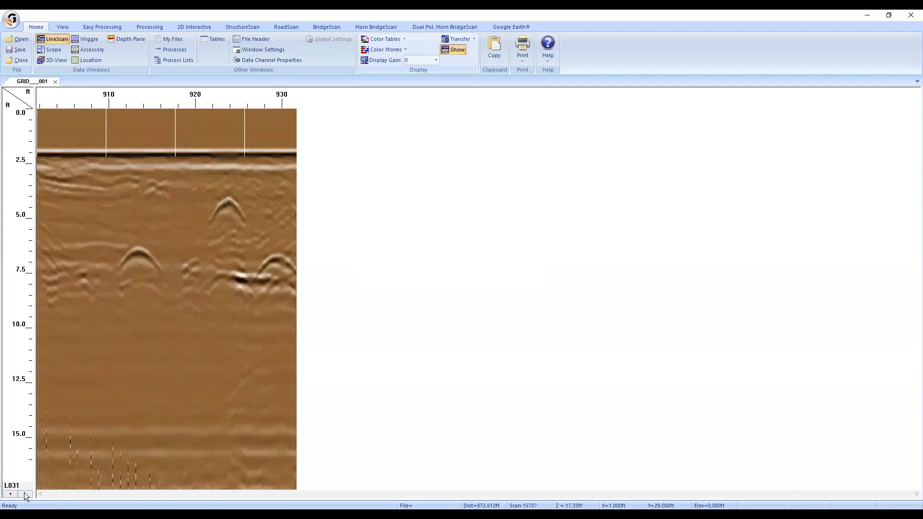
pyautogui.click(24, 493)
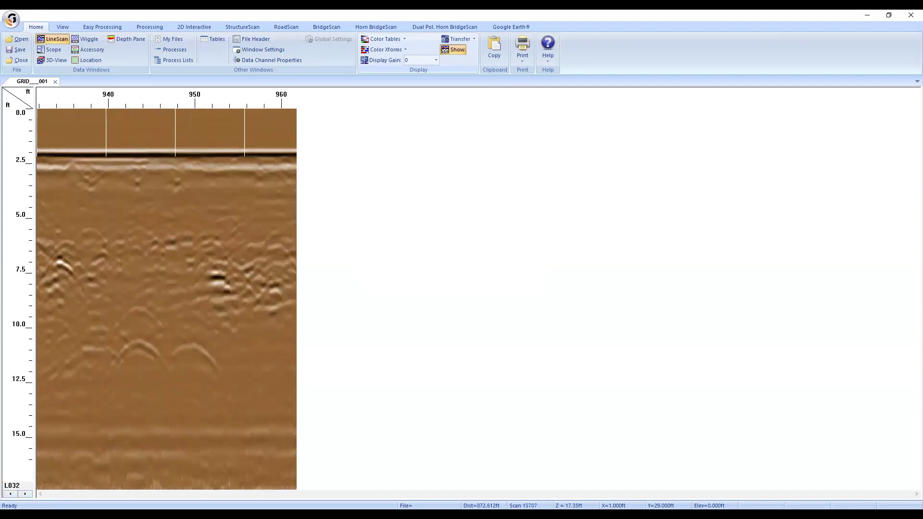
# Page back from L032 to L026 to compare the neighbouring profiles
pyautogui.click(11, 494)
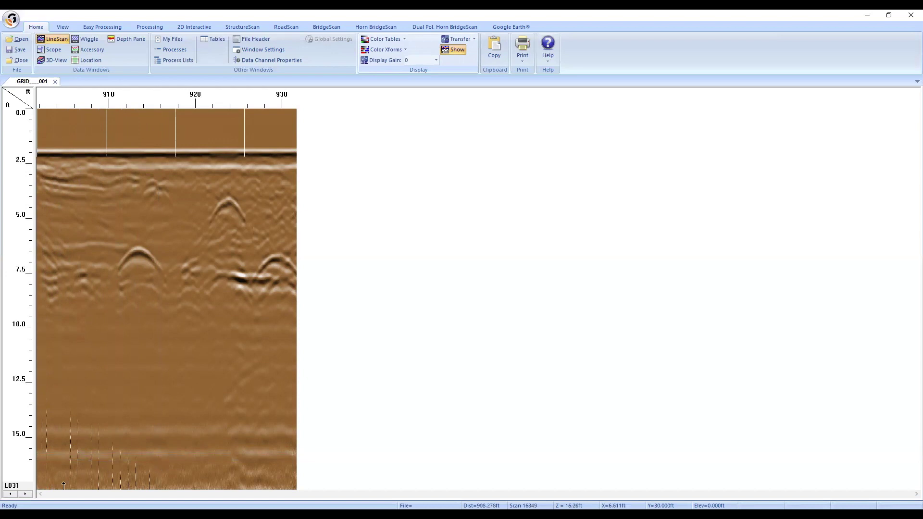
pyautogui.click(8, 494)
pyautogui.click(9, 494)
pyautogui.click(9, 494)
pyautogui.click(9, 494)
pyautogui.click(9, 494)
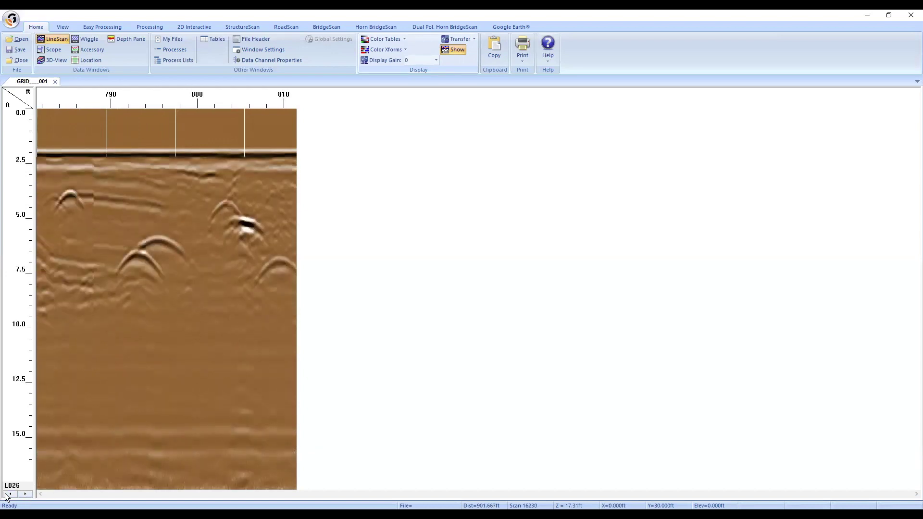
# Page back from profile line L026 to L012, examining the targets in each profile
pyautogui.click(9, 495)
pyautogui.click(9, 494)
pyautogui.click(9, 494)
pyautogui.click(9, 494)
pyautogui.click(9, 494)
pyautogui.click(9, 494)
pyautogui.click(9, 494)
pyautogui.click(8, 494)
pyautogui.click(9, 494)
pyautogui.click(9, 494)
pyautogui.click(9, 495)
pyautogui.click(9, 495)
pyautogui.click(9, 494)
pyautogui.click(9, 494)
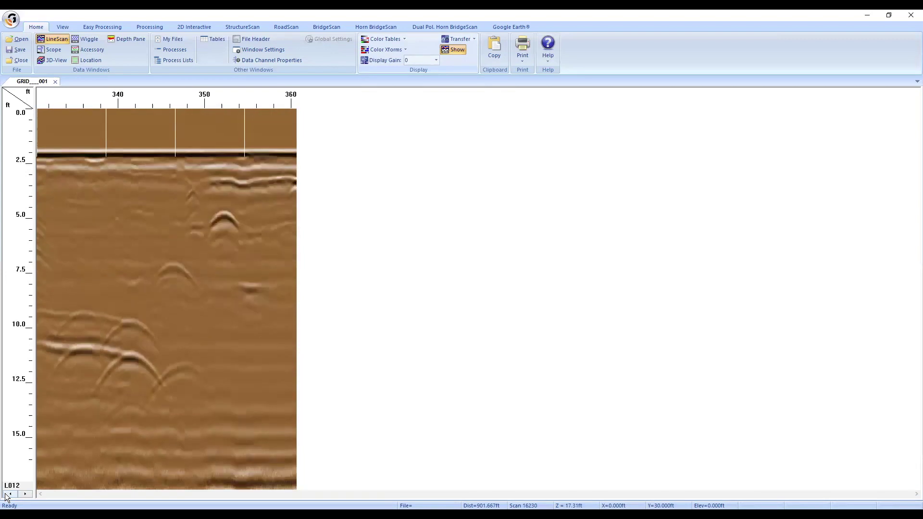
# Compare profile line L012 with its neighbours L013 and L011
pyautogui.click(25, 494)
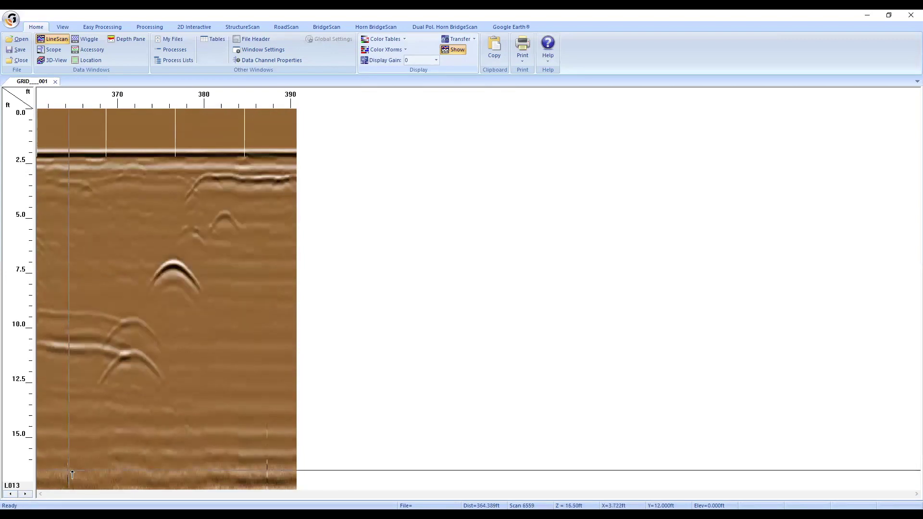
pyautogui.click(12, 495)
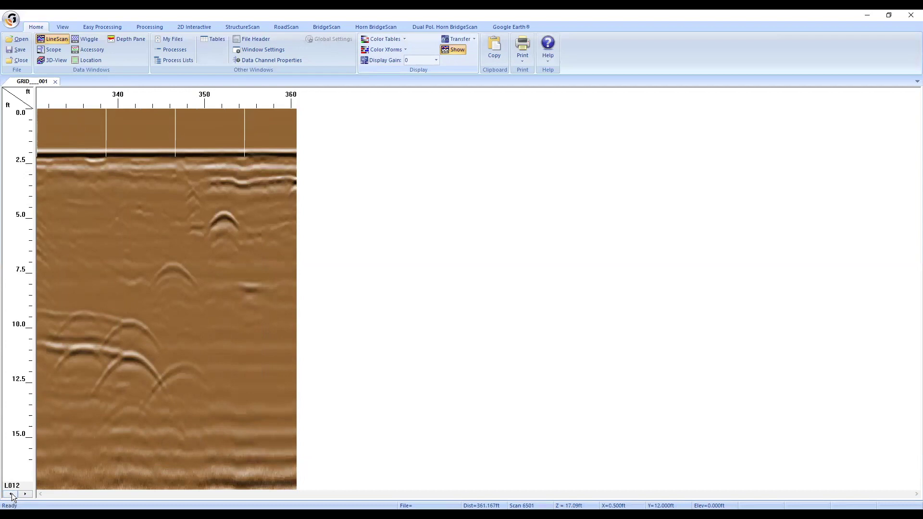
pyautogui.click(11, 495)
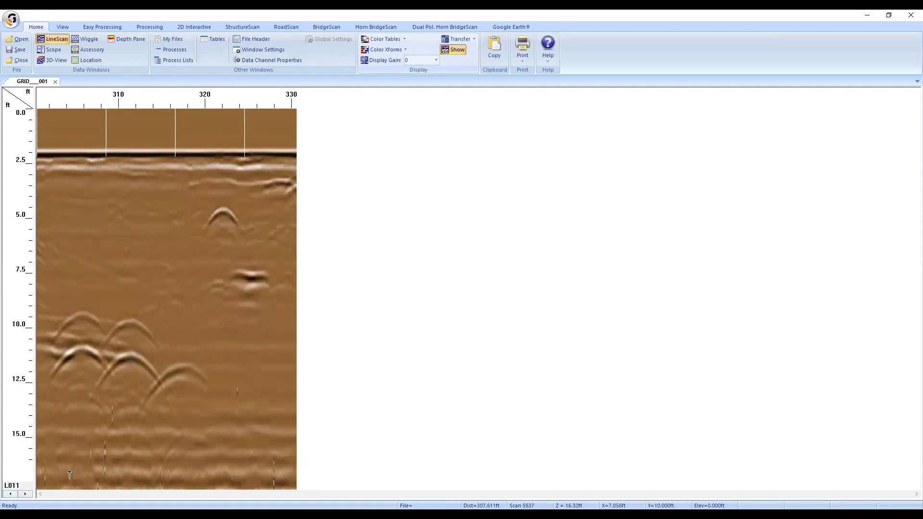
# Page back from L011 to the first profile line, L001, examining each profile
pyautogui.click(11, 495)
pyautogui.click(11, 494)
pyautogui.click(11, 494)
pyautogui.click(10, 494)
pyautogui.click(11, 494)
pyautogui.click(11, 494)
pyautogui.click(11, 494)
pyautogui.click(11, 495)
pyautogui.click(11, 494)
pyautogui.click(10, 494)
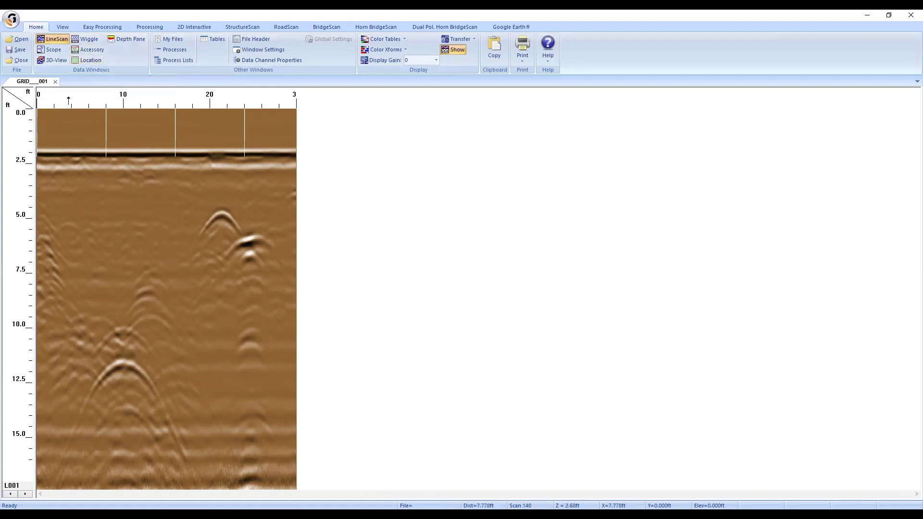
# Show the O-Scope window beside the L001 line scan and inspect single traces across the profile
pyautogui.click(54, 38)
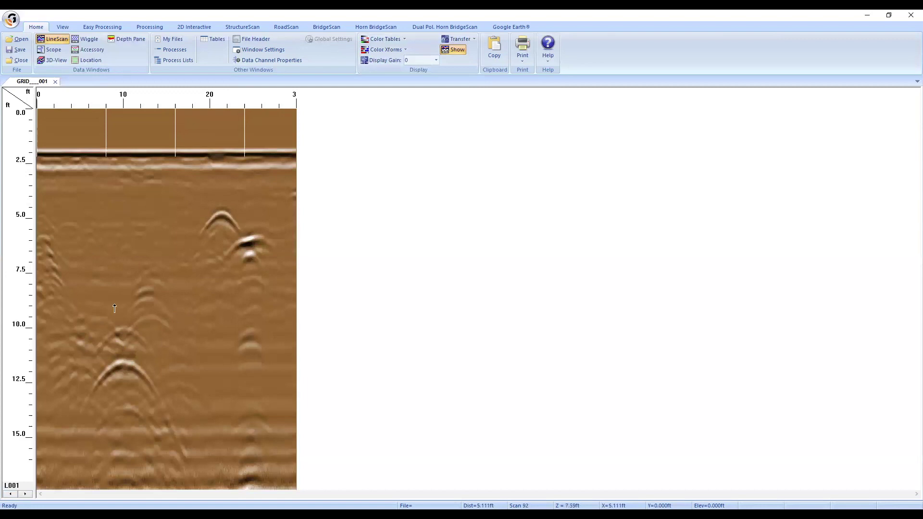
pyautogui.click(48, 48)
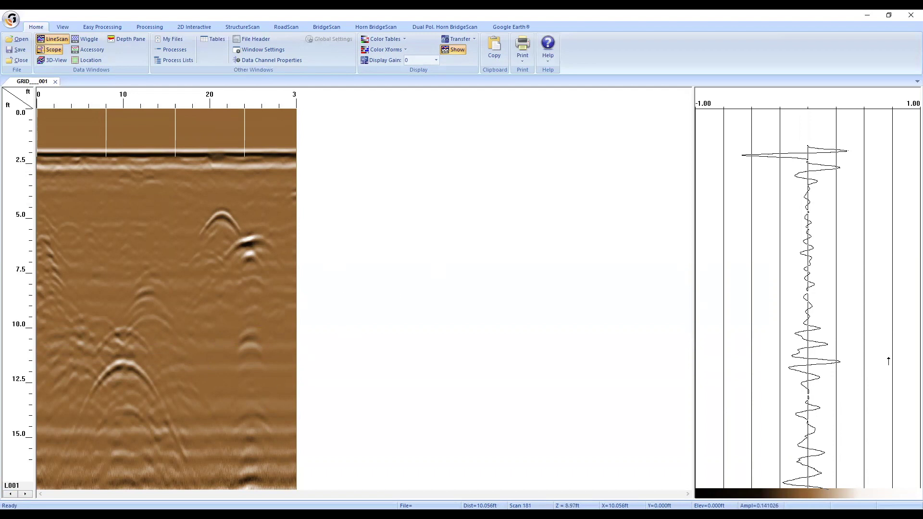
pyautogui.moveTo(175, 310)
pyautogui.mouseDown()
pyautogui.moveTo(178, 291)
pyautogui.moveTo(115, 302)
pyautogui.moveTo(150, 295)
pyautogui.mouseUp()
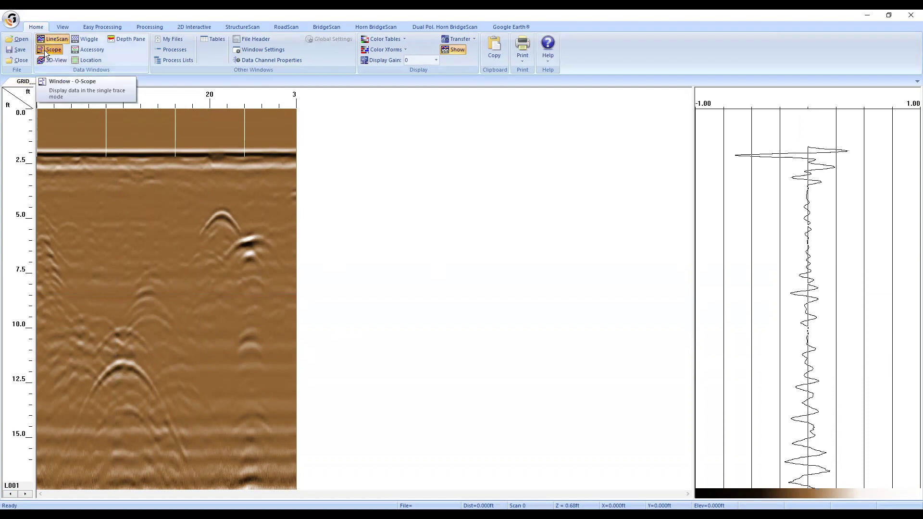
# Check the Accessory window of L001, and hide it together with the O-Scope window
pyautogui.click(83, 48)
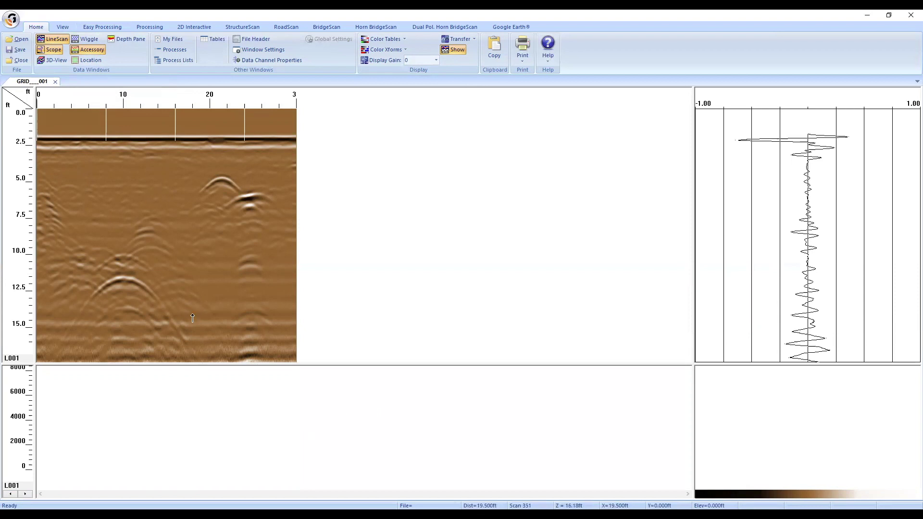
pyautogui.click(88, 52)
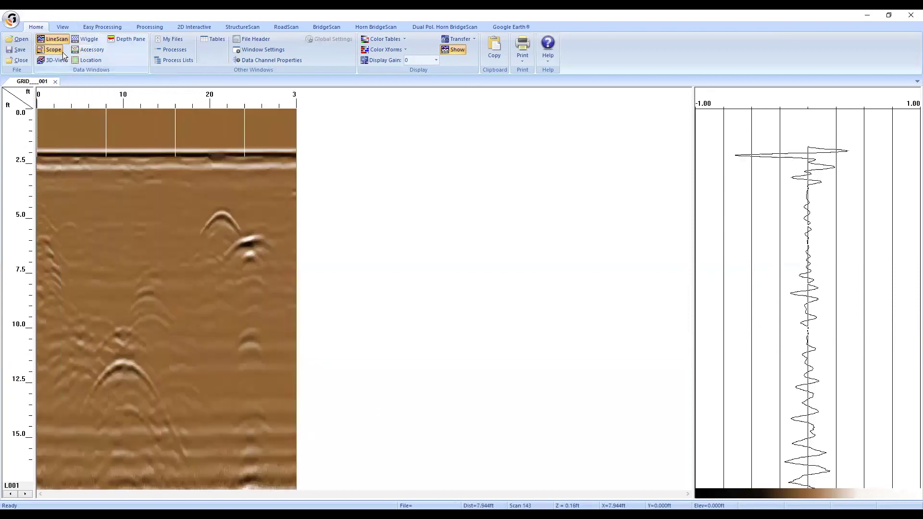
pyautogui.click(53, 50)
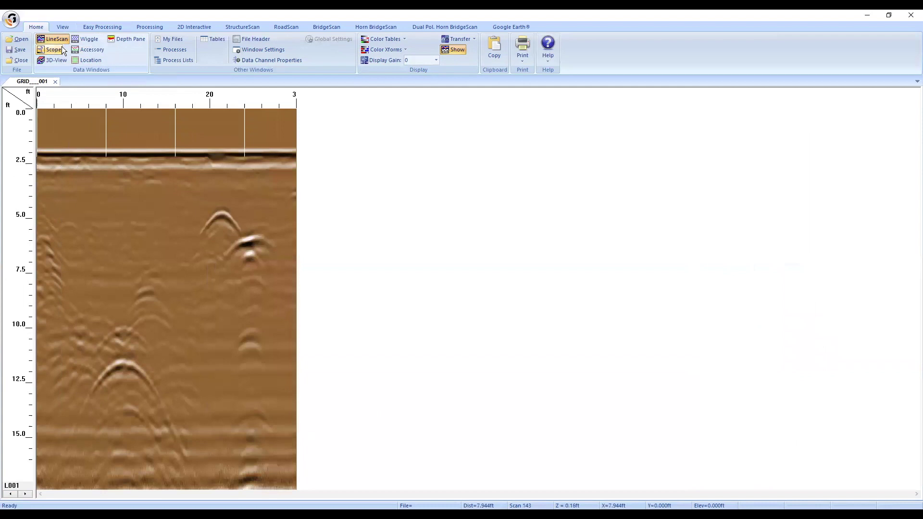
# Show the Location map beside the L001 profile and examine the layout of the survey grid lines
pyautogui.click(123, 41)
pyautogui.click(86, 59)
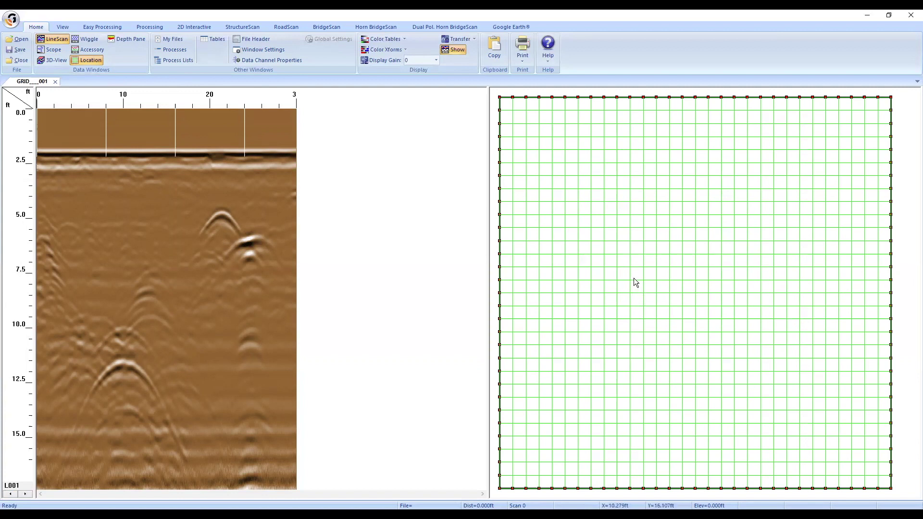
pyautogui.scroll(-3, 634, 281)
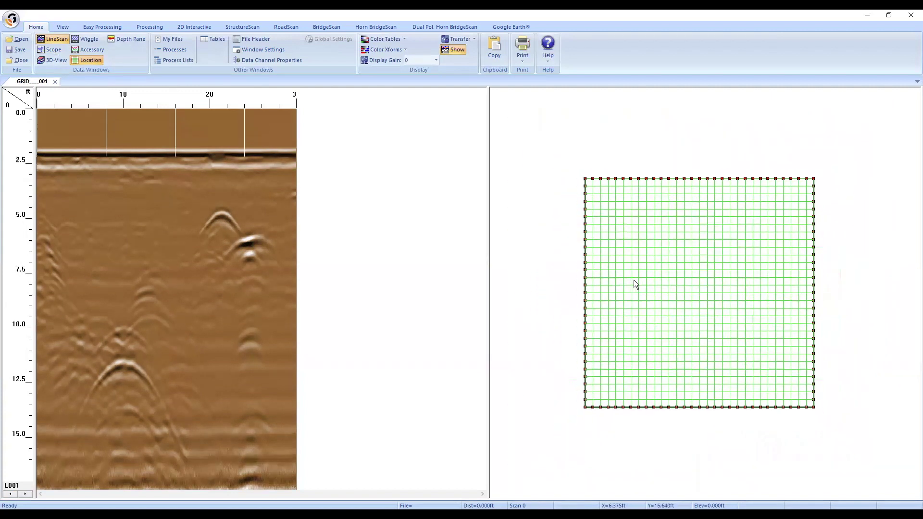
pyautogui.scroll(-2, 635, 282)
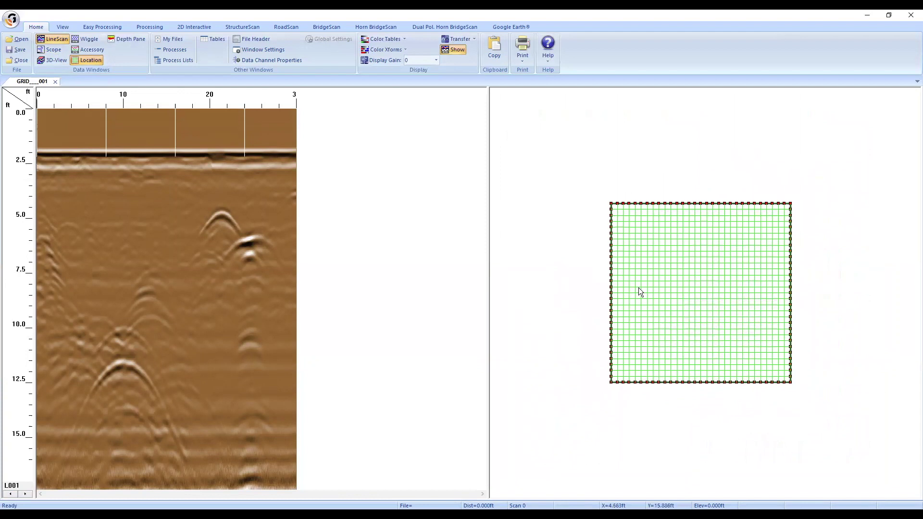
pyautogui.scroll(3, 637, 287)
pyautogui.scroll(1, 639, 289)
pyautogui.scroll(-2, 638, 288)
pyautogui.scroll(1, 638, 288)
pyautogui.scroll(-1, 638, 289)
pyautogui.moveTo(651, 315); pyautogui.dragTo(671, 292)
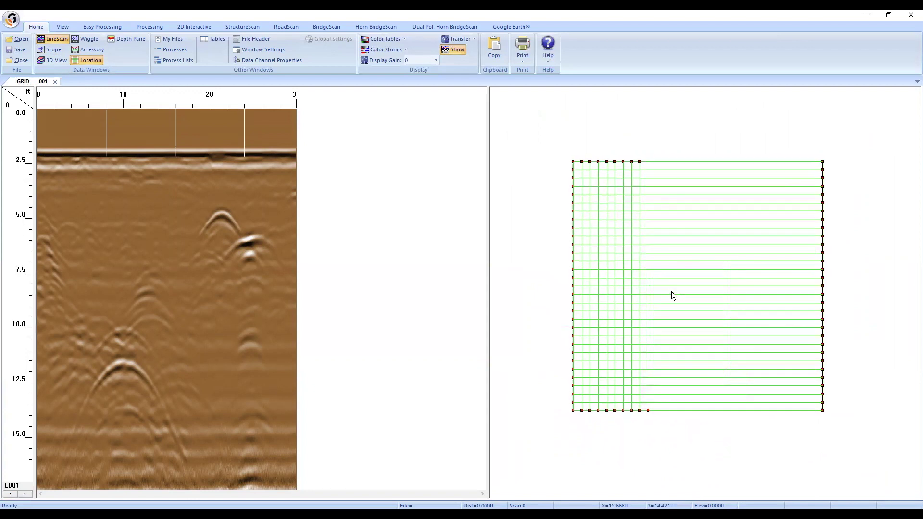
pyautogui.moveTo(656, 338); pyautogui.dragTo(629, 290)
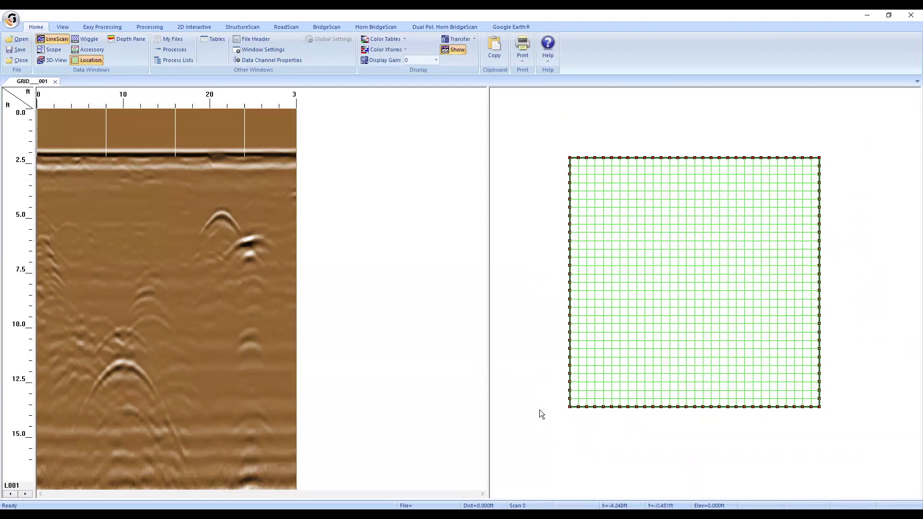
# Page forward from L001 to L036, relating positions in the profiles to the Location map
pyautogui.click(24, 494)
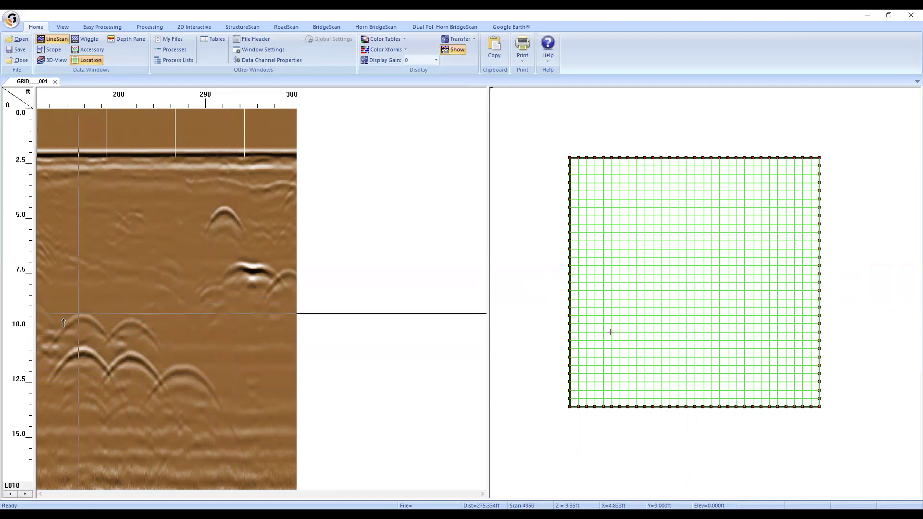
pyautogui.click(25, 493)
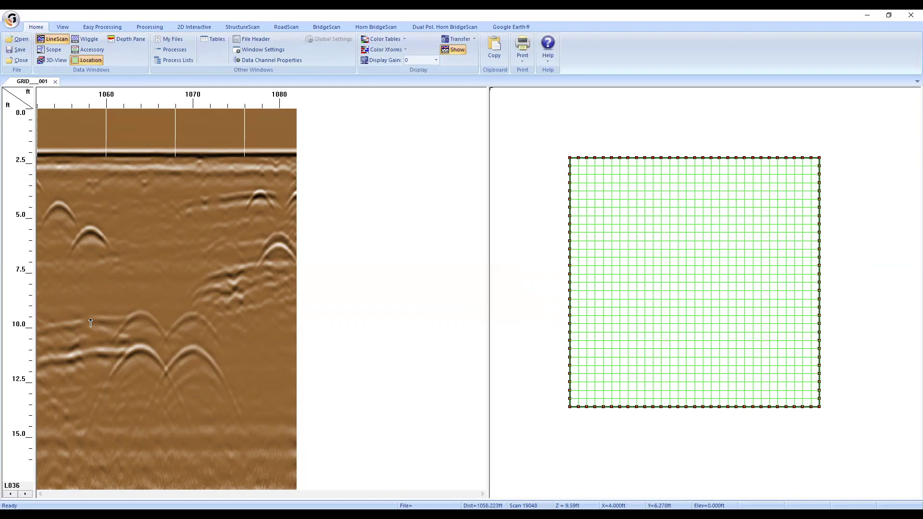
# Examine the origin corner and the diagonally opposite corner of the grid in the Location map
pyautogui.click(575, 407)
pyautogui.click(574, 406)
pyautogui.click(815, 158)
pyautogui.press('ctrl')
pyautogui.press('ctrl')
pyautogui.press('ctrl')
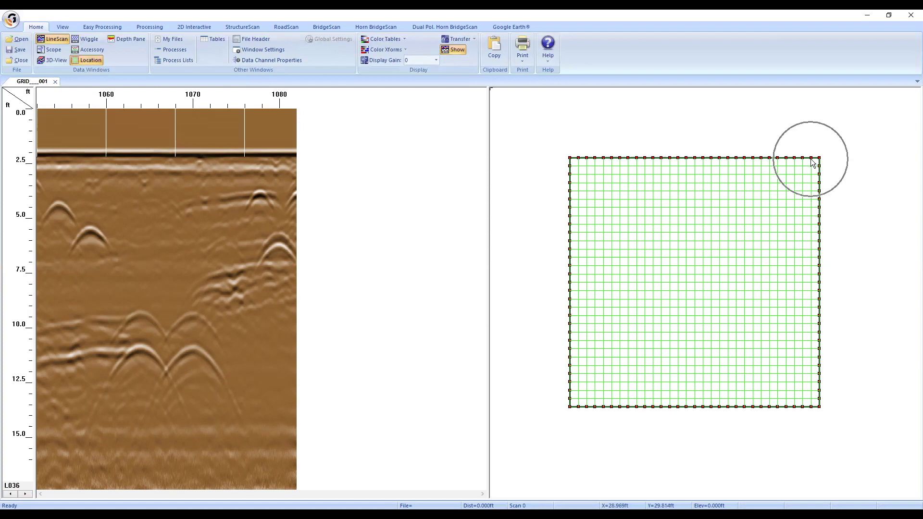
pyautogui.press('ctrl')
pyautogui.press('ctrl')
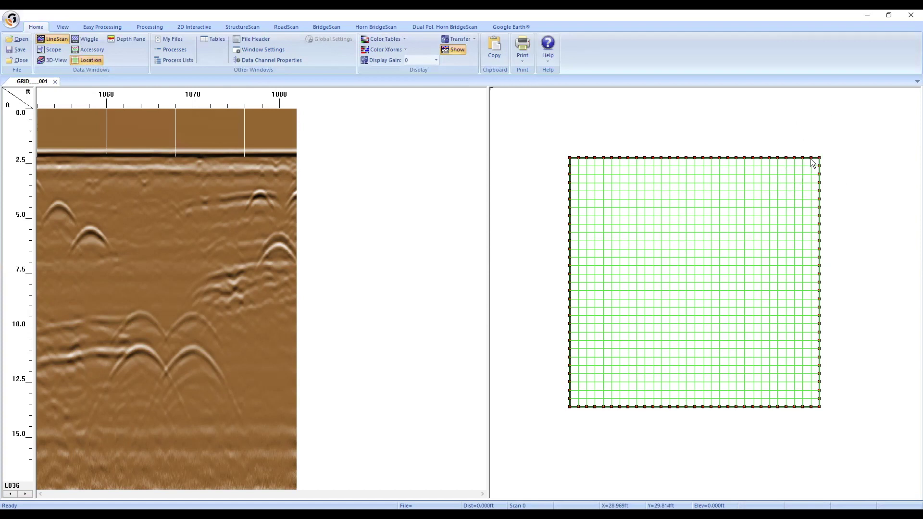
# Review the GPS coordinate settings of the 3D area, cancel without changes, and hide the Location map
pyautogui.moveTo(725, 274); pyautogui.dragTo(696, 292)
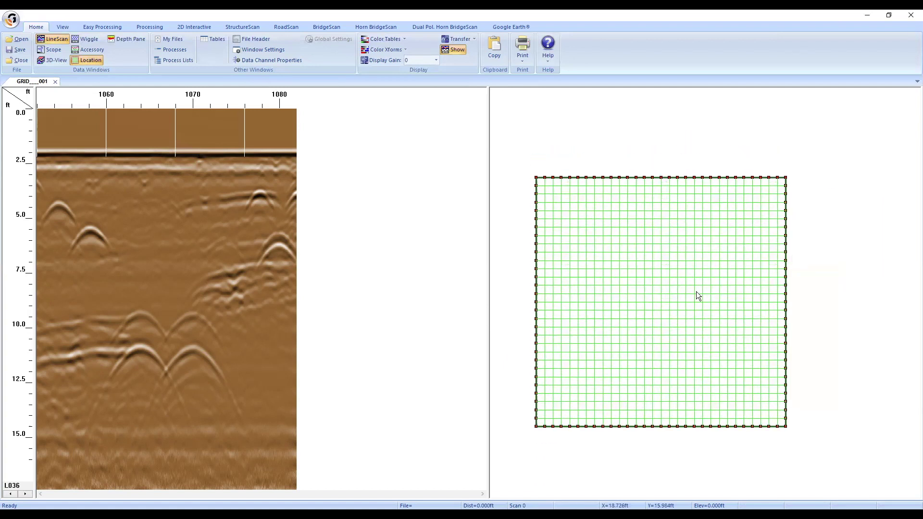
pyautogui.rightClick(674, 306)
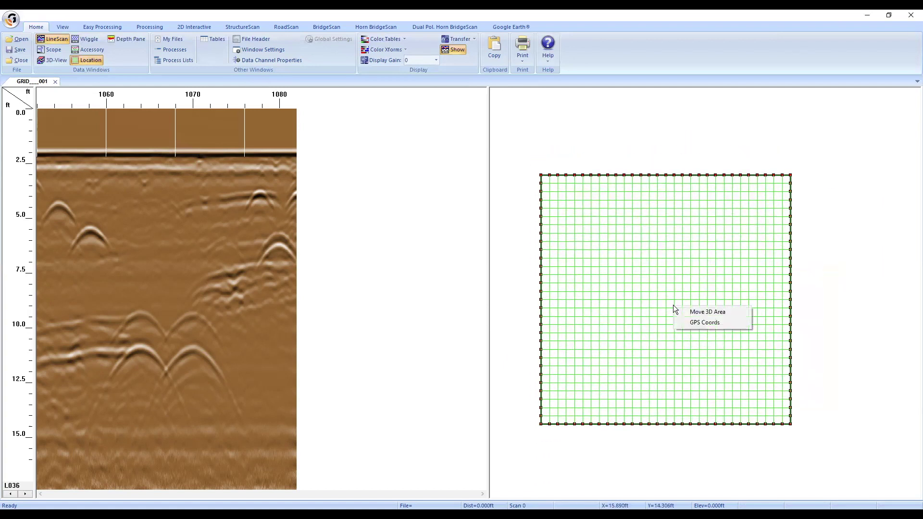
pyautogui.click(697, 323)
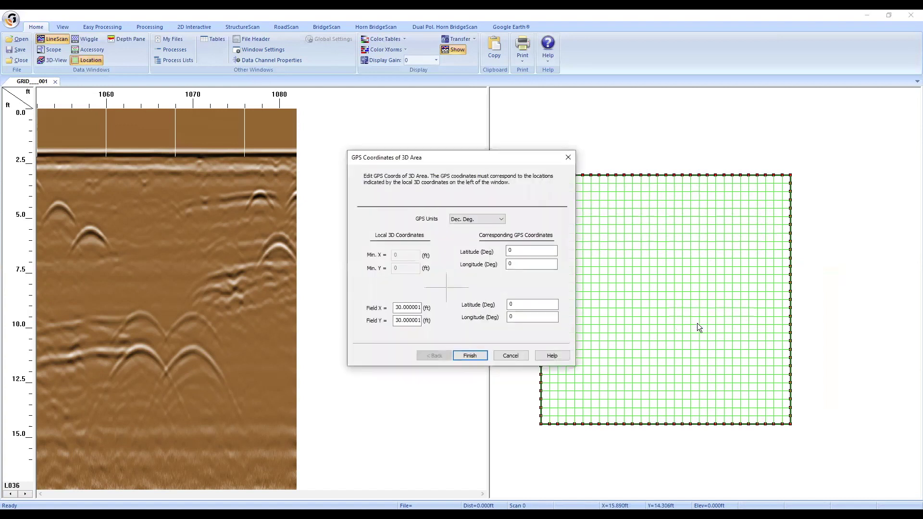
pyautogui.click(518, 252)
pyautogui.click(510, 356)
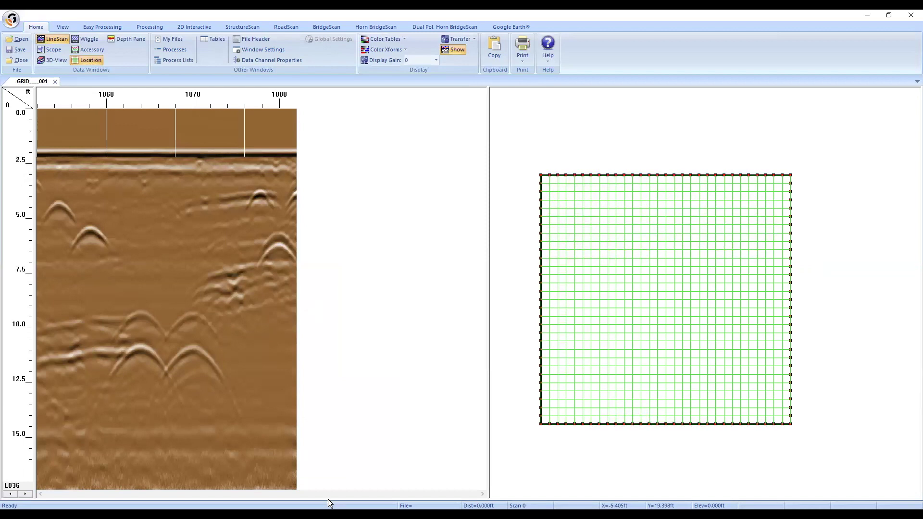
pyautogui.click(89, 59)
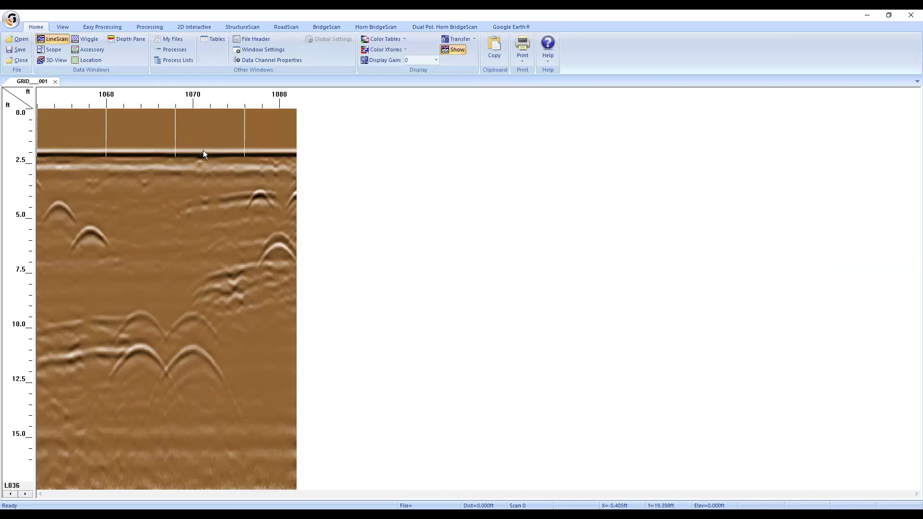
# Show the file header and check its Scans / Unit, Antenna Type and Dielectric Constant entries
pyautogui.click(249, 38)
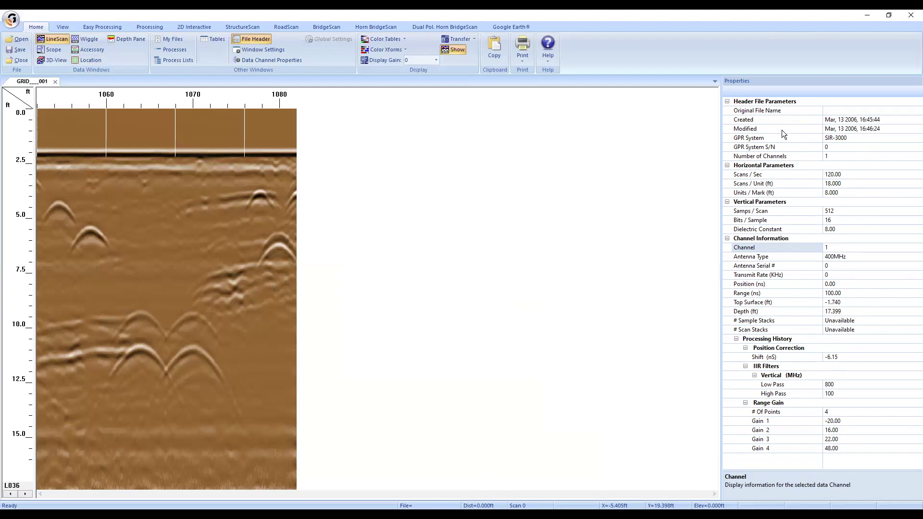
pyautogui.click(778, 185)
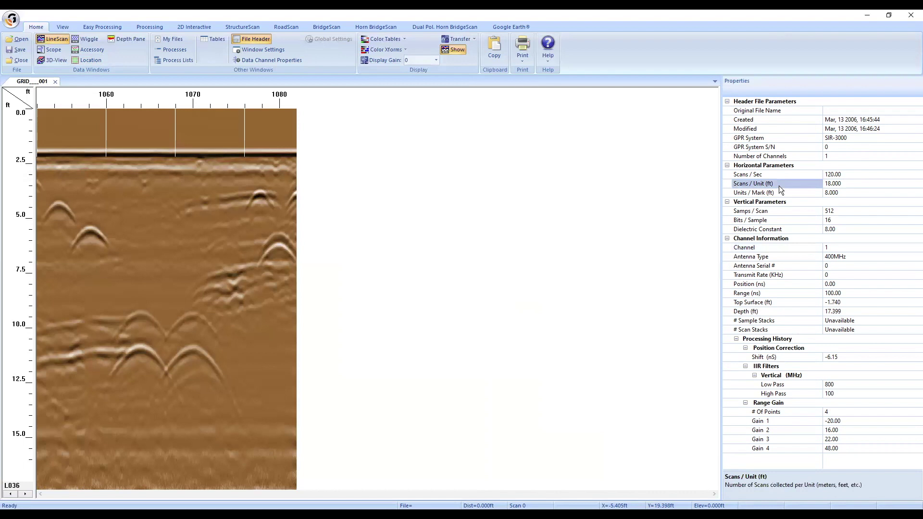
pyautogui.click(784, 259)
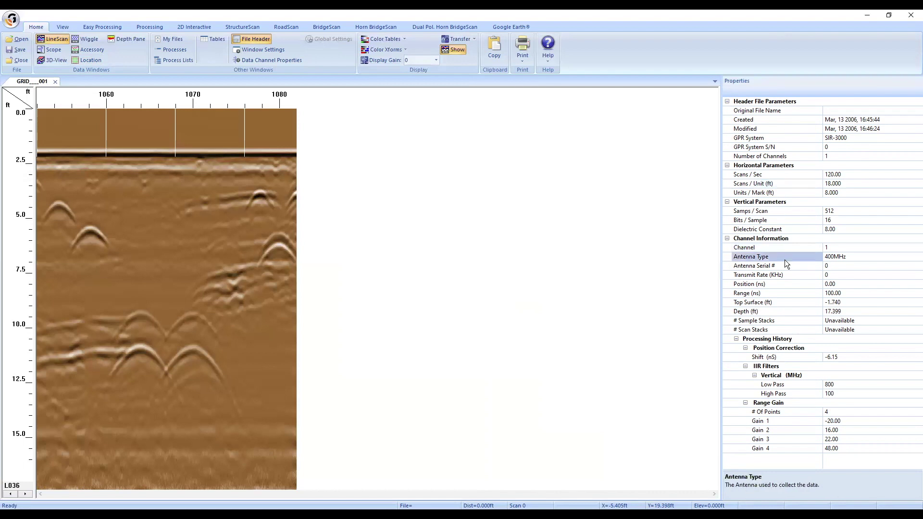
pyautogui.click(787, 228)
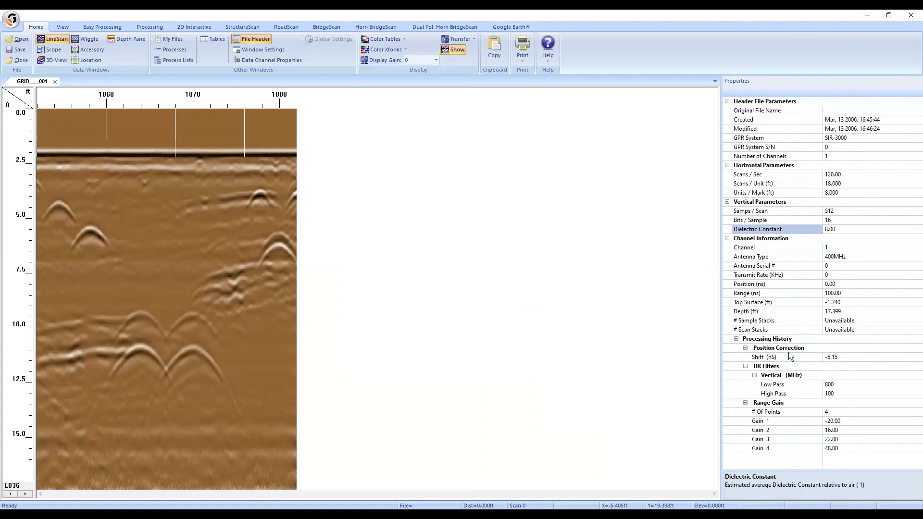
# Check the Position Correction and the IIR low-pass and high-pass filter entries in the processing history
pyautogui.click(764, 349)
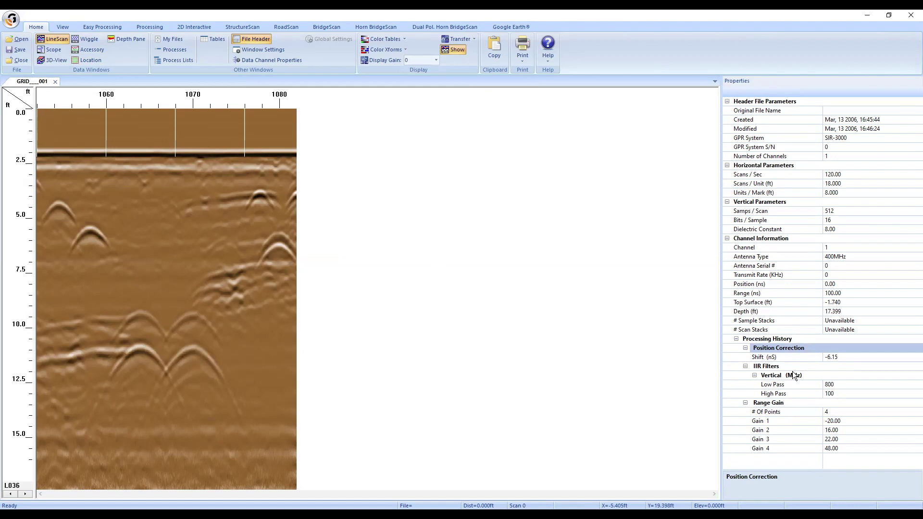
pyautogui.click(780, 376)
pyautogui.click(781, 384)
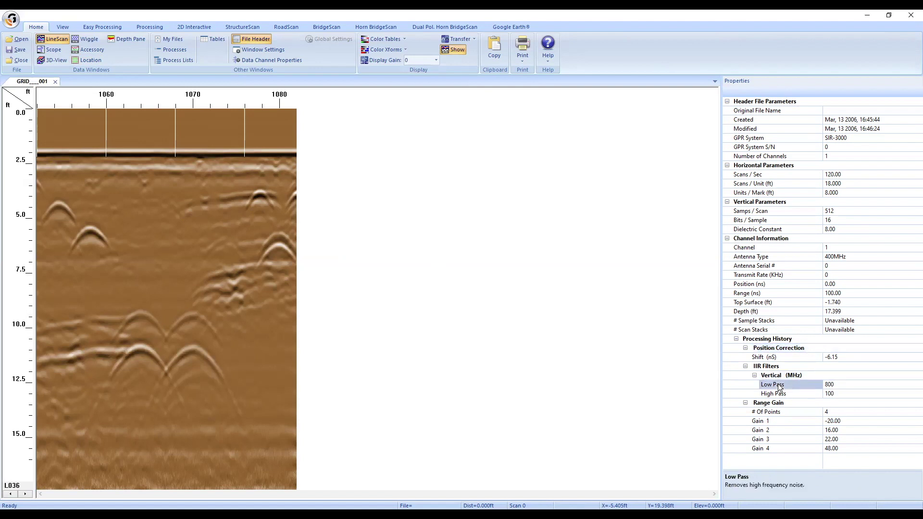
pyautogui.click(782, 394)
pyautogui.click(769, 368)
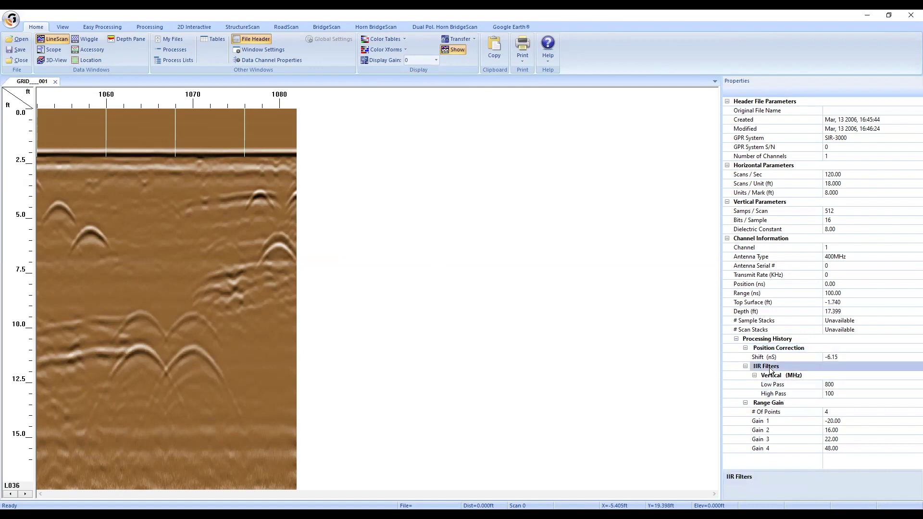
# Review the range gain values from Gain 1 through Gain 4 in the processing history
pyautogui.click(775, 420)
pyautogui.click(775, 430)
pyautogui.click(775, 440)
pyautogui.click(775, 448)
pyautogui.click(773, 439)
pyautogui.click(773, 430)
pyautogui.click(773, 421)
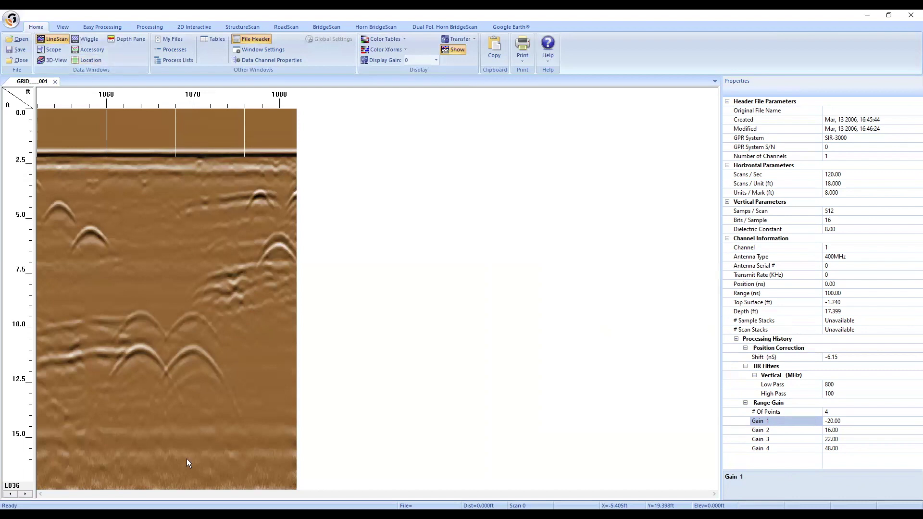
# Page forward from L036 to L039 and back to L038, comparing the profiles
pyautogui.click(30, 494)
pyautogui.click(30, 494)
pyautogui.click(30, 494)
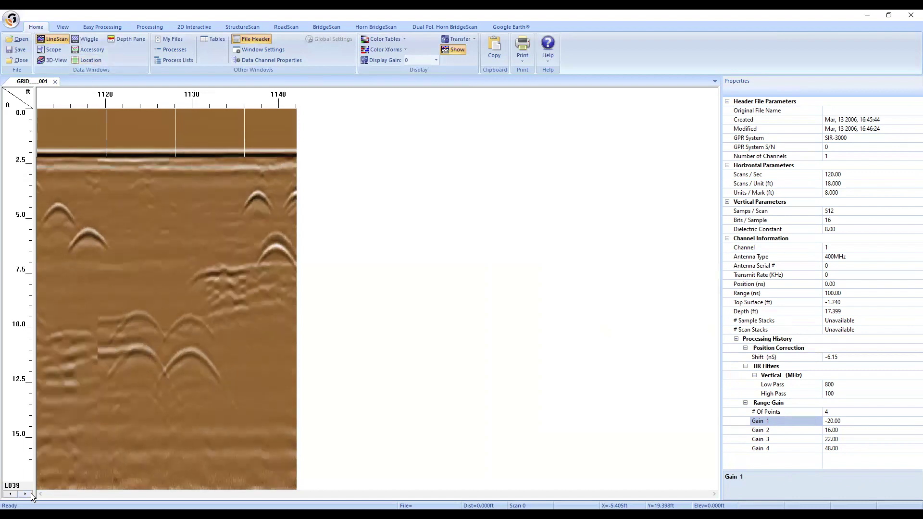
pyautogui.click(11, 494)
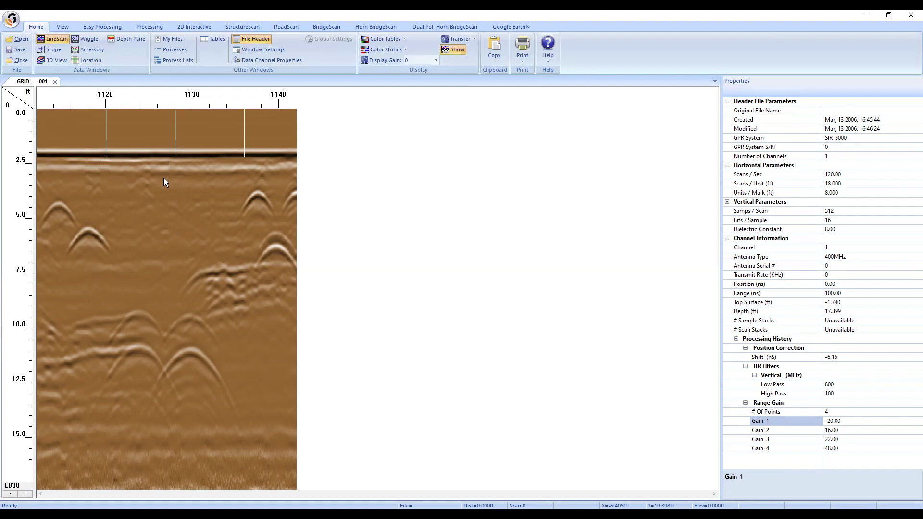
# Page forward from profile L038 past L056, examining how the reflections change from line to line
pyautogui.click(25, 495)
pyautogui.click(25, 494)
pyautogui.click(25, 494)
pyautogui.click(25, 495)
pyautogui.click(25, 495)
pyautogui.click(25, 494)
pyautogui.click(25, 494)
pyautogui.click(25, 494)
pyautogui.click(25, 494)
pyautogui.click(24, 494)
pyautogui.click(24, 494)
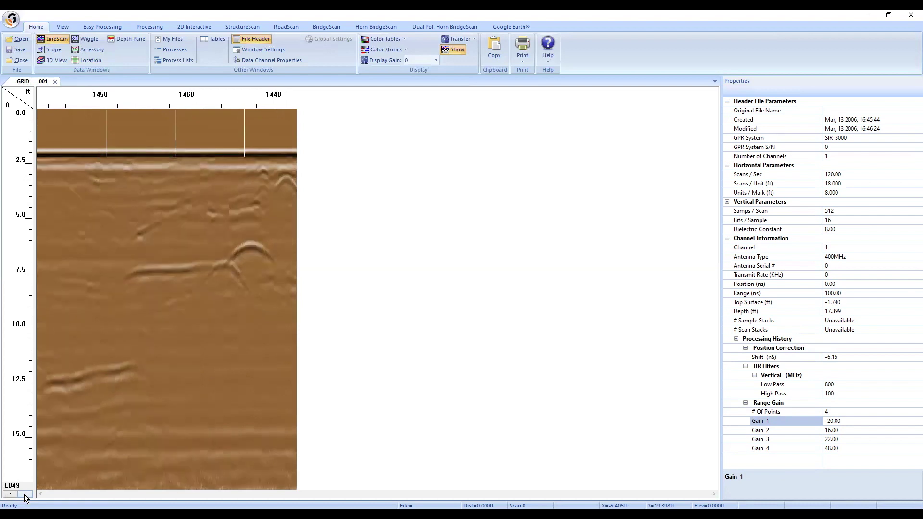
pyautogui.click(24, 494)
pyautogui.click(24, 494)
pyautogui.click(24, 494)
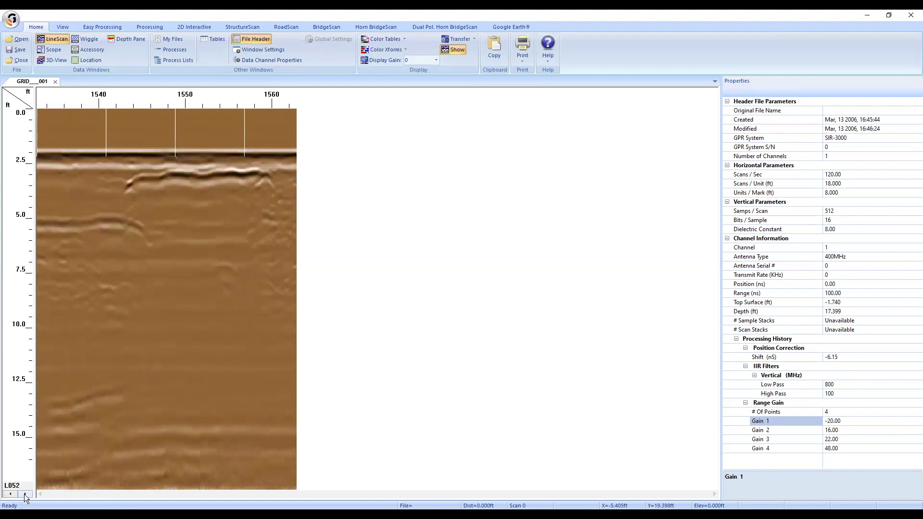
pyautogui.click(24, 494)
pyautogui.click(24, 494)
pyautogui.click(24, 495)
pyautogui.click(24, 494)
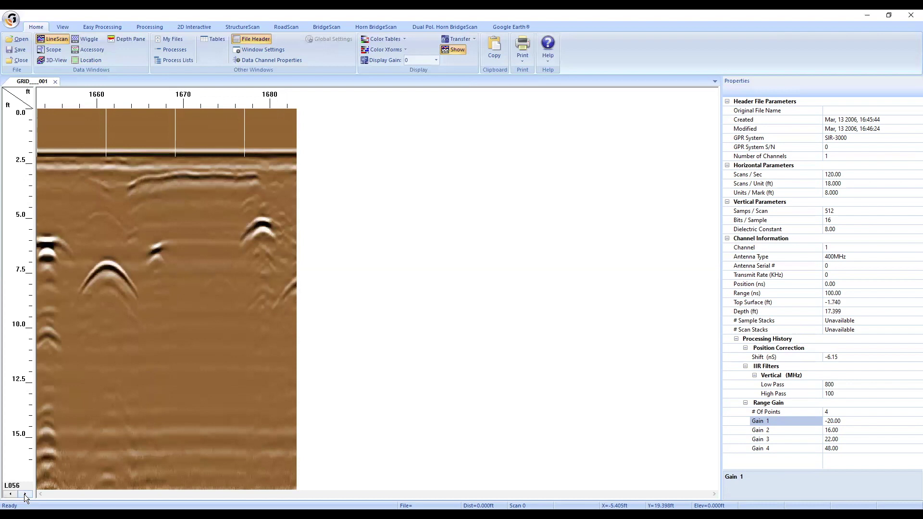
pyautogui.click(24, 494)
# Page back through the grid profiles to L040, following the hyperbolas and layer reflections
pyautogui.click(11, 494)
pyautogui.click(10, 494)
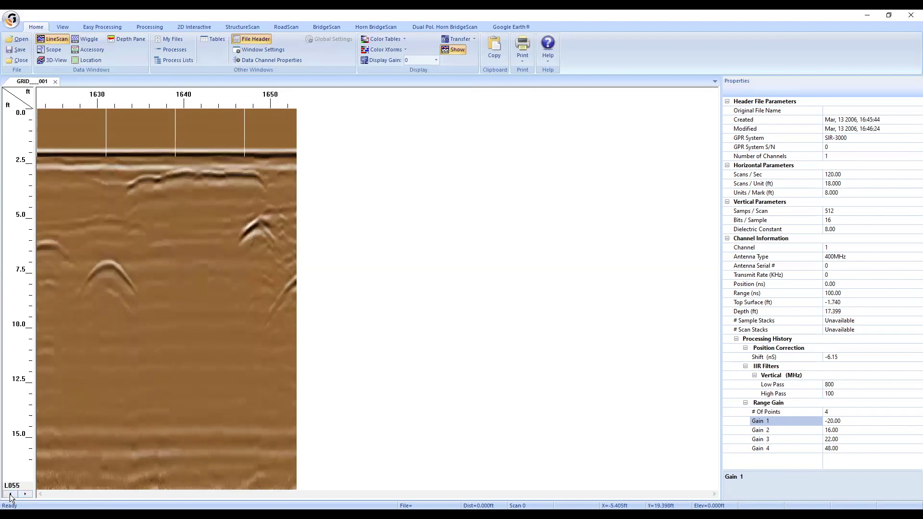
pyautogui.click(10, 494)
pyautogui.click(10, 494)
pyautogui.click(10, 494)
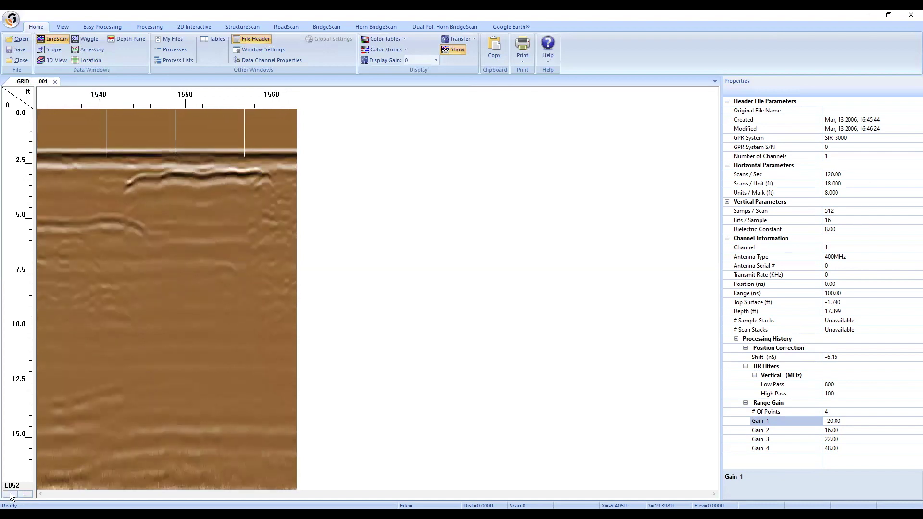
pyautogui.click(10, 495)
pyautogui.click(10, 494)
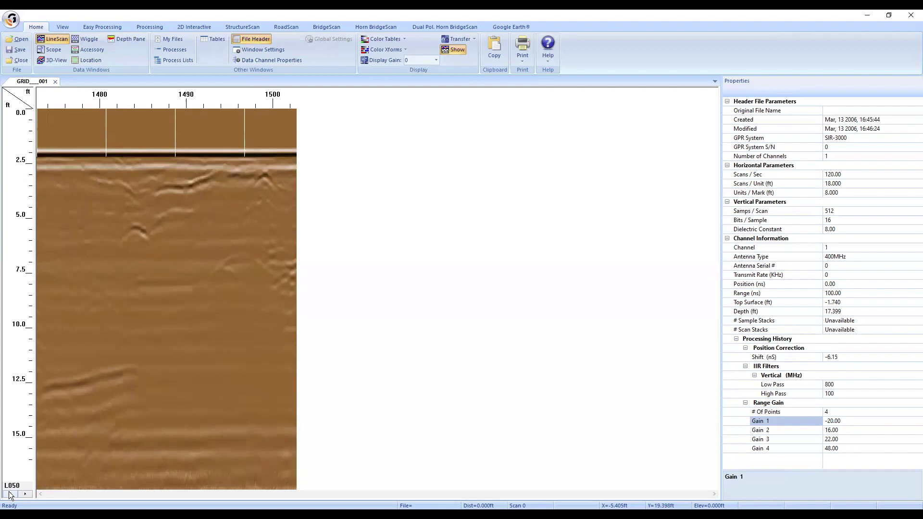
pyautogui.click(10, 494)
pyautogui.click(10, 495)
pyautogui.click(10, 494)
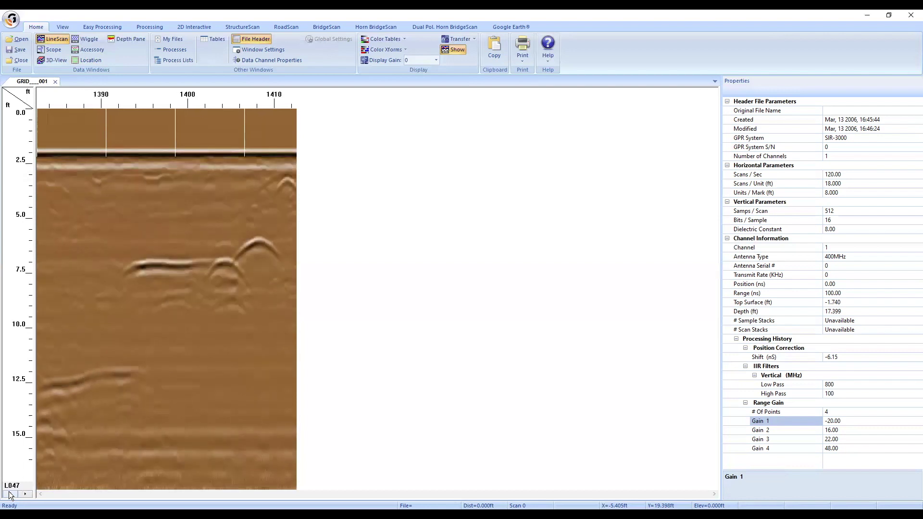
pyautogui.click(10, 495)
pyautogui.click(10, 494)
pyautogui.click(10, 494)
pyautogui.click(10, 494)
pyautogui.click(10, 495)
pyautogui.click(10, 495)
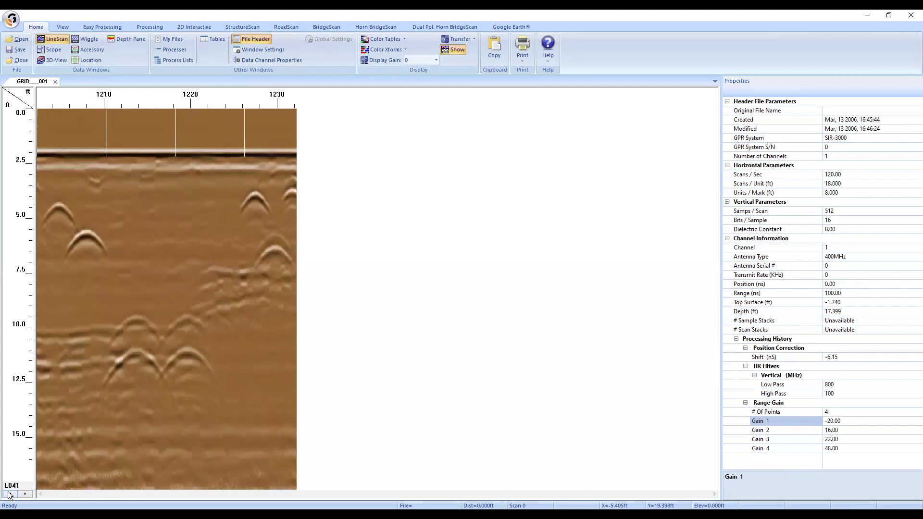
pyautogui.click(10, 494)
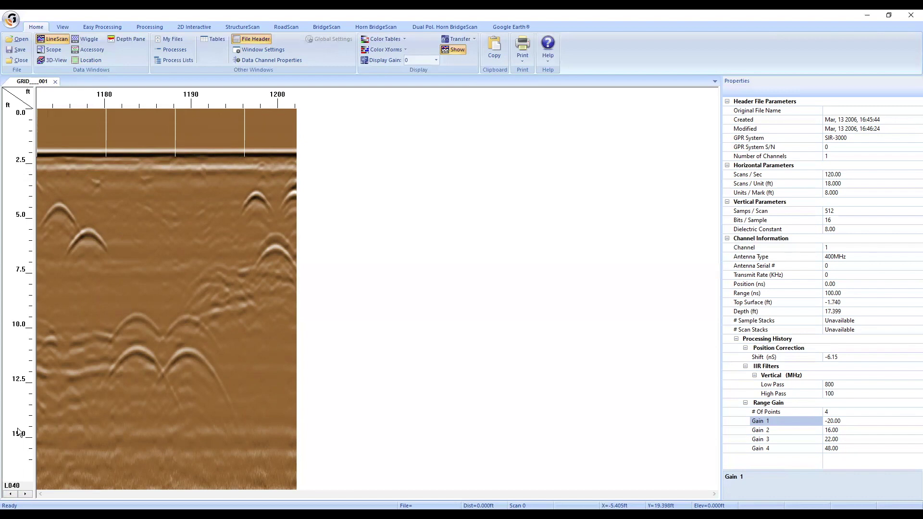
# Page back from L040 to L023, examining the target reflections on each profile
pyautogui.click(10, 494)
pyautogui.click(10, 494)
pyautogui.click(10, 494)
pyautogui.click(10, 494)
pyautogui.click(11, 494)
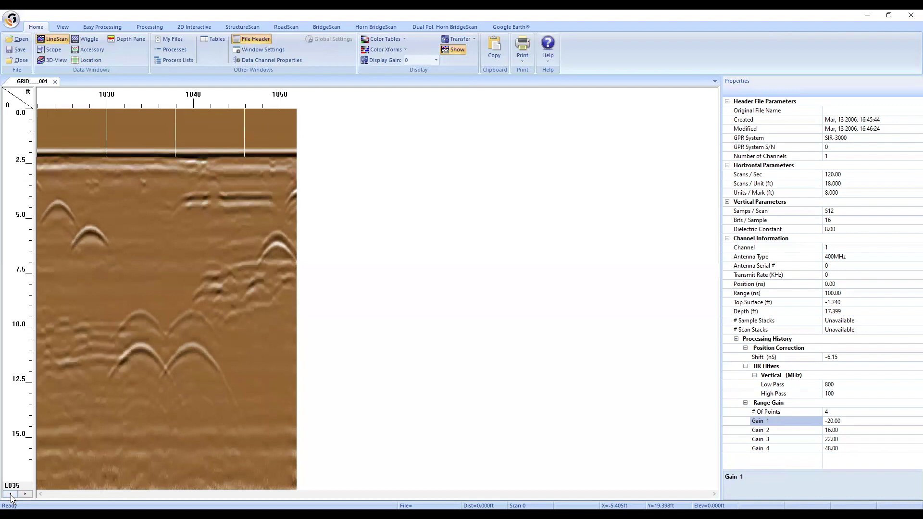
pyautogui.click(10, 495)
pyautogui.click(11, 494)
pyautogui.click(10, 494)
pyautogui.click(10, 494)
pyautogui.click(11, 494)
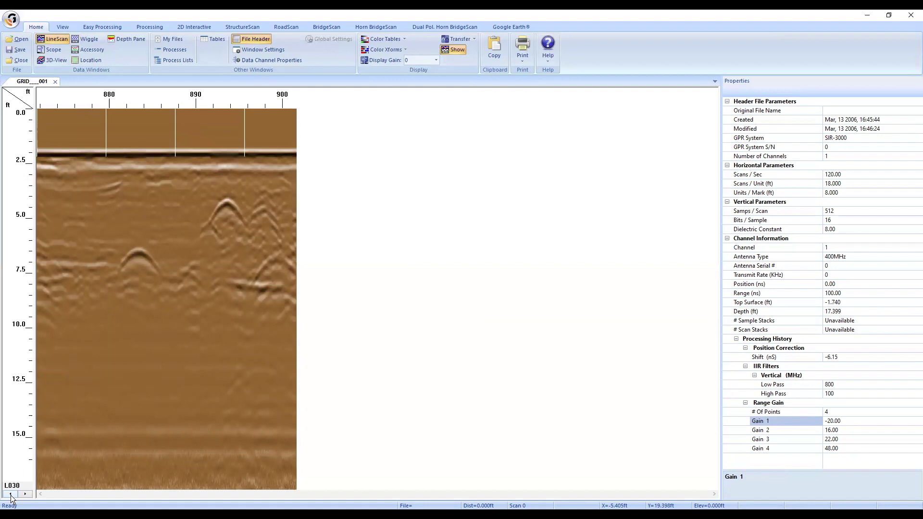
pyautogui.click(11, 495)
pyautogui.click(10, 495)
pyautogui.click(11, 495)
pyautogui.click(10, 495)
pyautogui.click(11, 495)
pyautogui.click(10, 495)
pyautogui.click(11, 495)
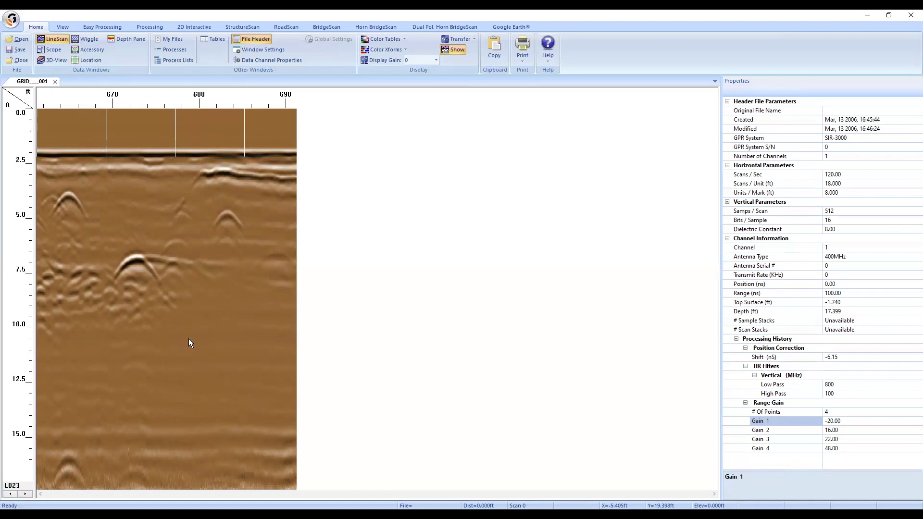
# Show the Scope trace beside profile L023 and page back to L015, comparing waveforms with the reflections
pyautogui.press('ctrl')
pyautogui.press('ctrl')
pyautogui.press('ctrl')
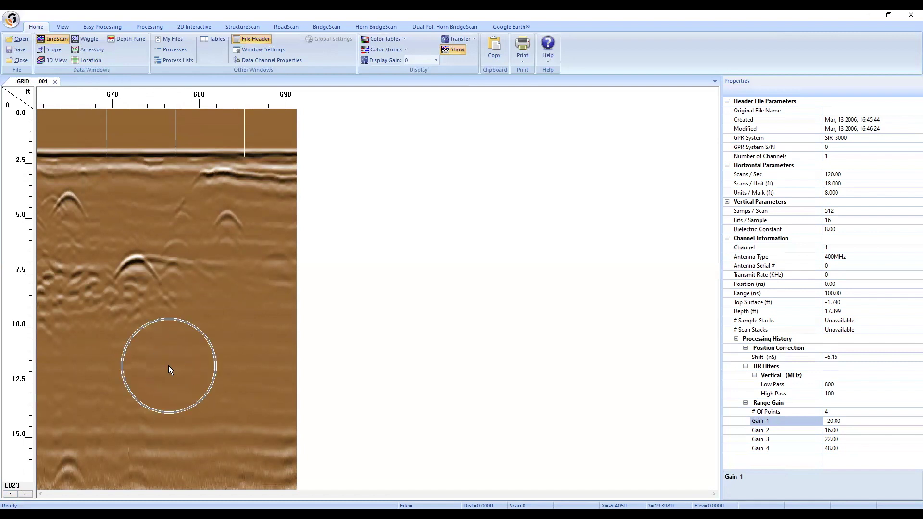
pyautogui.click(54, 50)
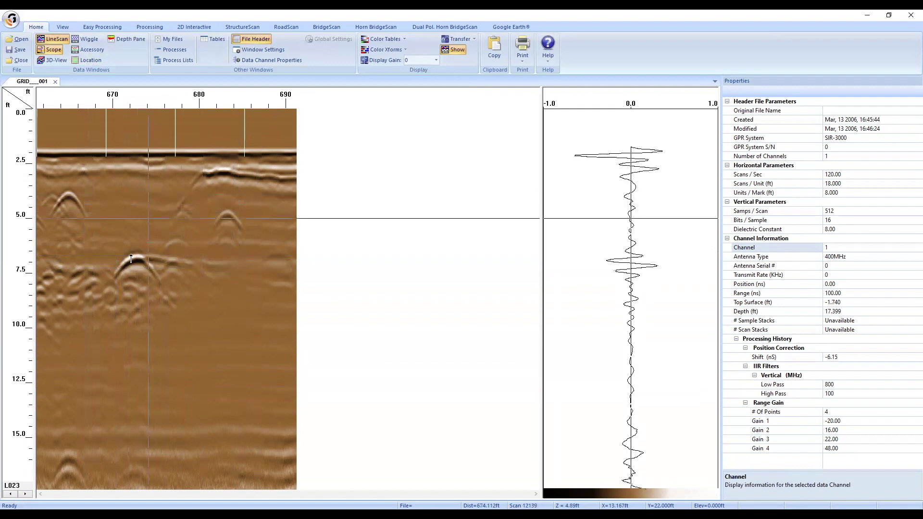
pyautogui.click(11, 494)
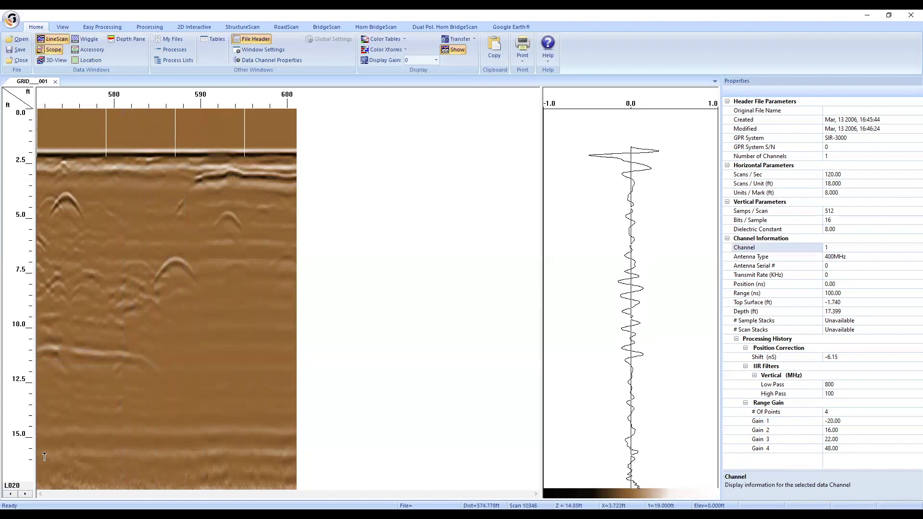
pyautogui.click(10, 493)
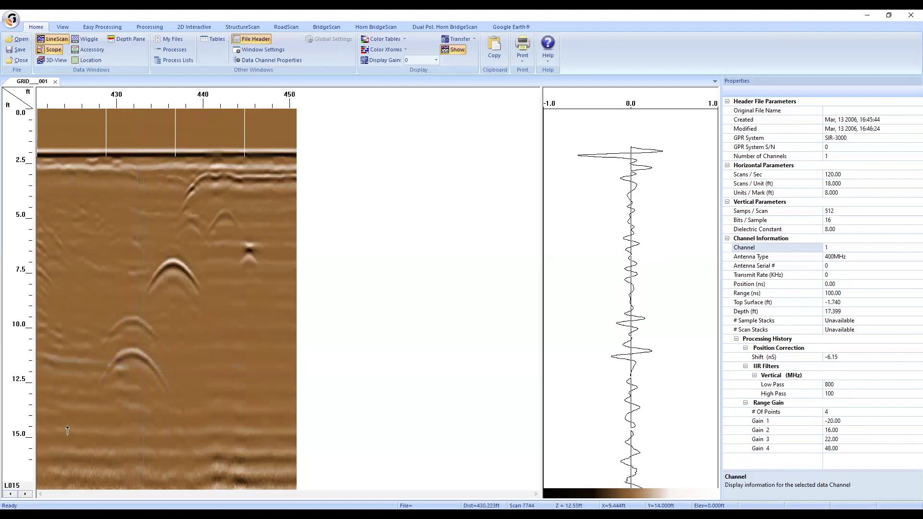
# Page forward from L015 to L038 with the Scope trace displayed, pausing at L031 to examine its reflections
pyautogui.click(25, 494)
pyautogui.click(25, 494)
pyautogui.click(25, 493)
pyautogui.click(25, 494)
pyautogui.click(25, 493)
pyautogui.click(25, 493)
pyautogui.click(25, 493)
pyautogui.click(25, 494)
pyautogui.click(25, 494)
pyautogui.click(25, 493)
pyautogui.click(25, 493)
pyautogui.click(25, 493)
pyautogui.click(25, 493)
pyautogui.click(25, 493)
pyautogui.click(25, 493)
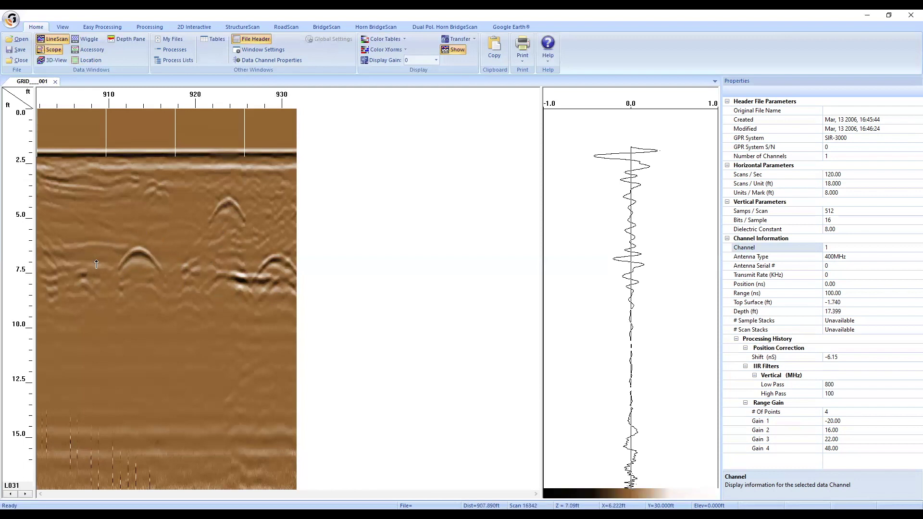
pyautogui.click(27, 494)
pyautogui.click(27, 494)
pyautogui.click(27, 494)
pyautogui.click(26, 494)
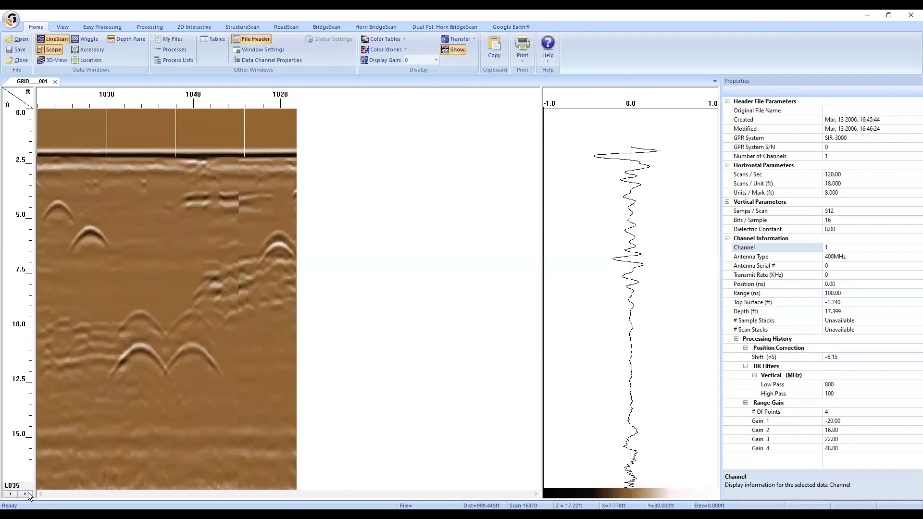
pyautogui.click(26, 493)
pyautogui.click(27, 494)
pyautogui.click(27, 494)
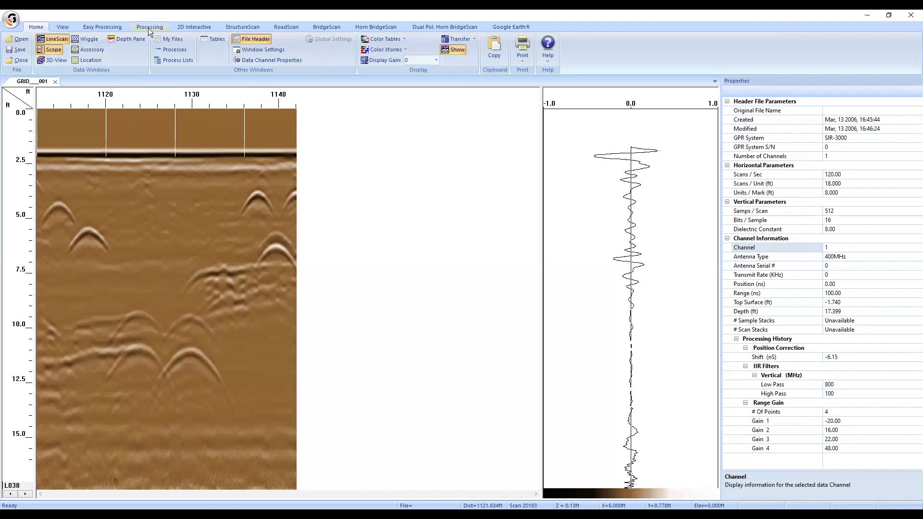
# Hide the Scope trace and the file header, and open the Time Zero position correction for the grid file
pyautogui.click(49, 50)
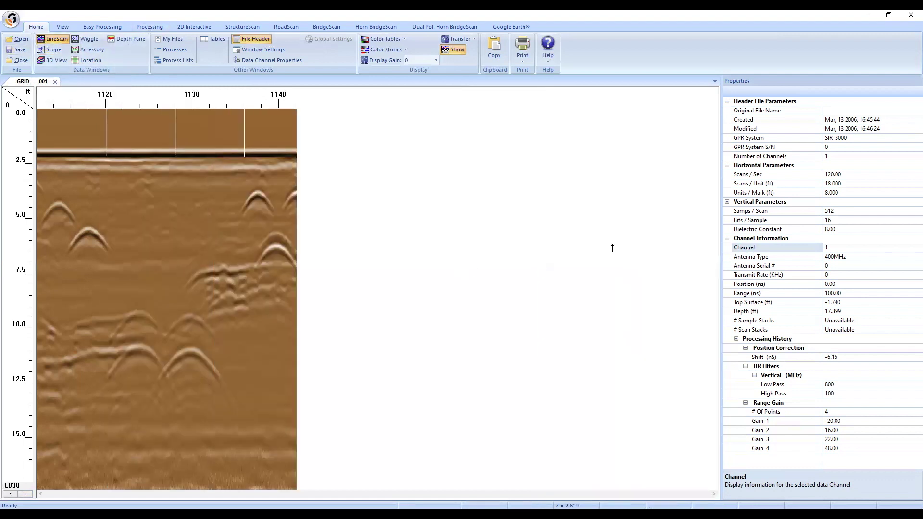
pyautogui.click(254, 39)
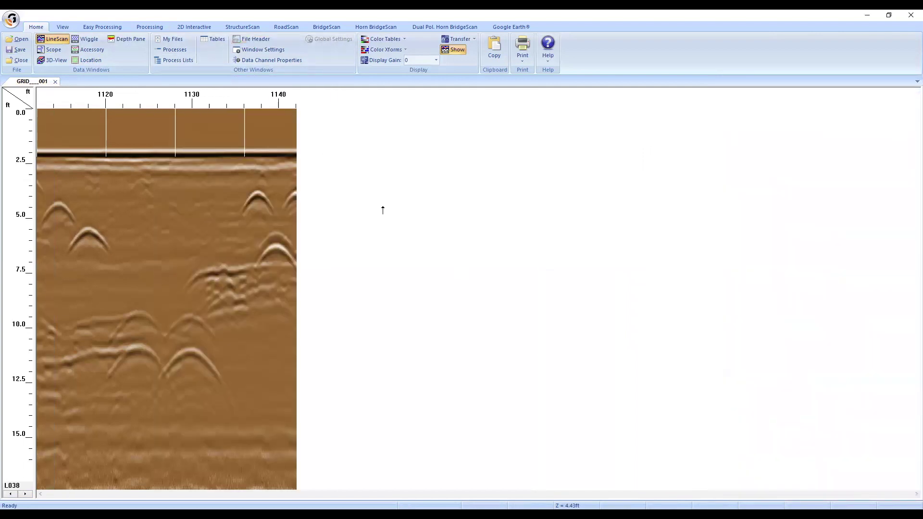
pyautogui.click(154, 28)
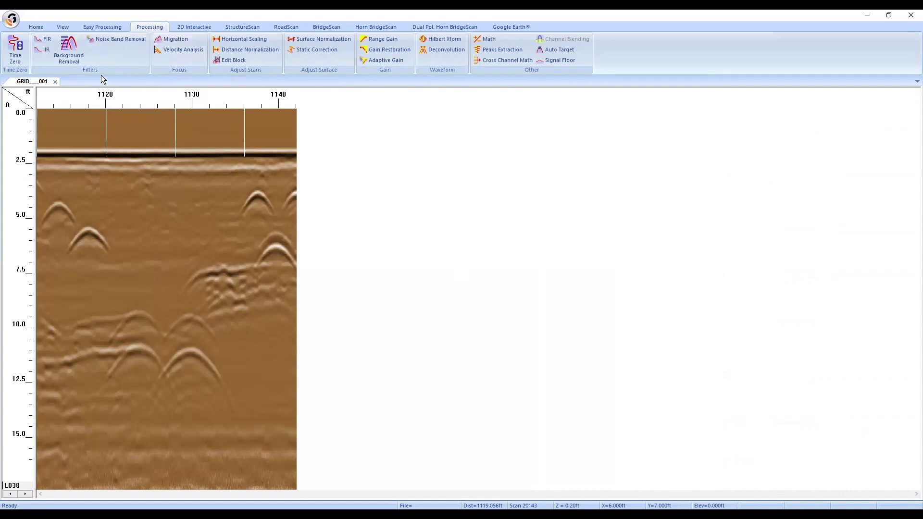
pyautogui.click(13, 49)
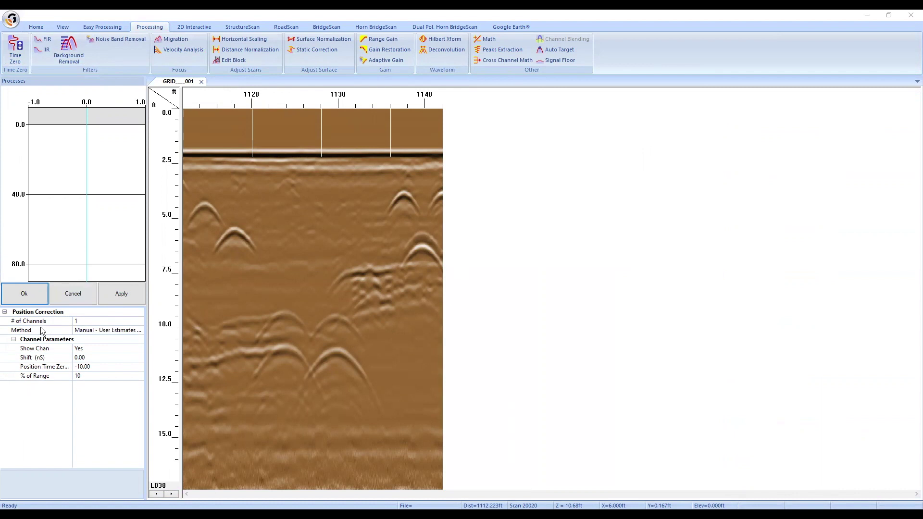
# Manually shift the trace up by about -0.98 ns in the position correction and examine its first peak
pyautogui.moveTo(99, 199)
pyautogui.mouseDown()
pyautogui.moveTo(96, 216)
pyautogui.moveTo(108, 187)
pyautogui.moveTo(96, 159)
pyautogui.mouseUp()
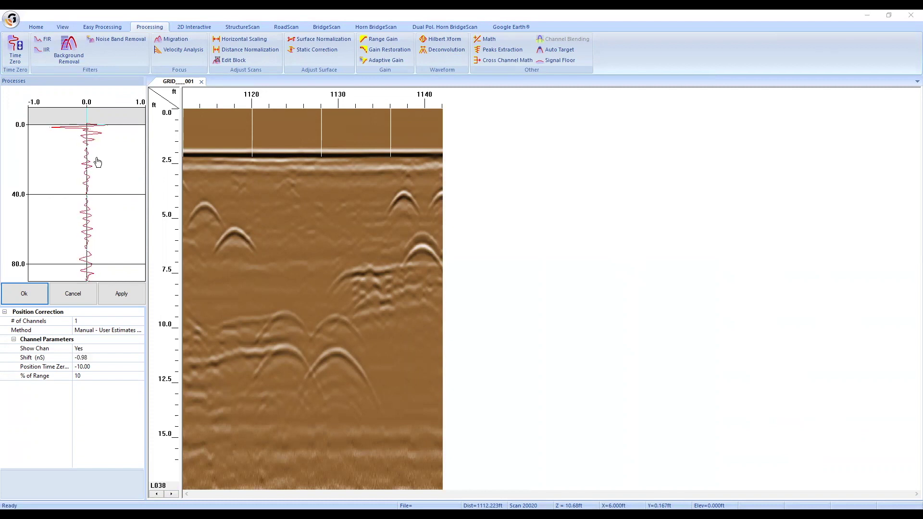
pyautogui.press('ctrl')
pyautogui.press('ctrl')
pyautogui.press('ctrl')
pyautogui.press('ctrl')
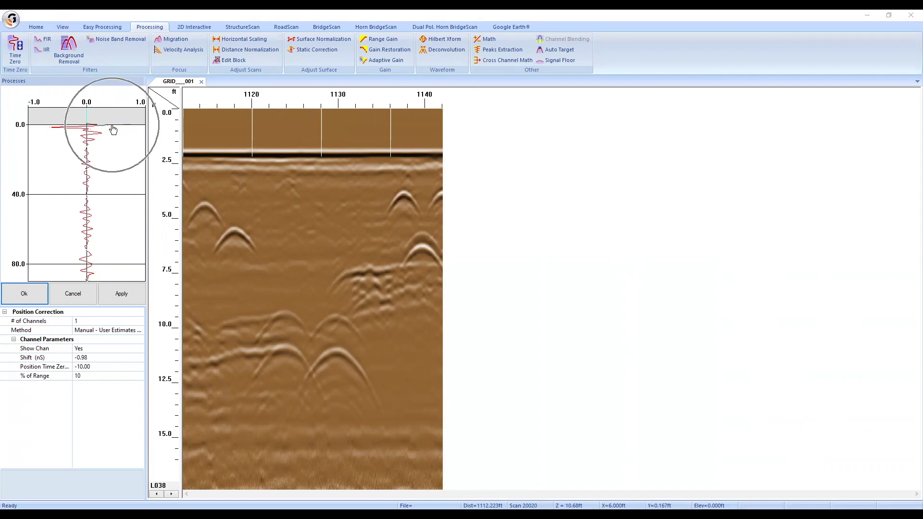
pyautogui.press('ctrl')
pyautogui.press('ctrl')
# Set the position correction method to Auto Peak and run the correction on the grid file
pyautogui.doubleClick(49, 330)
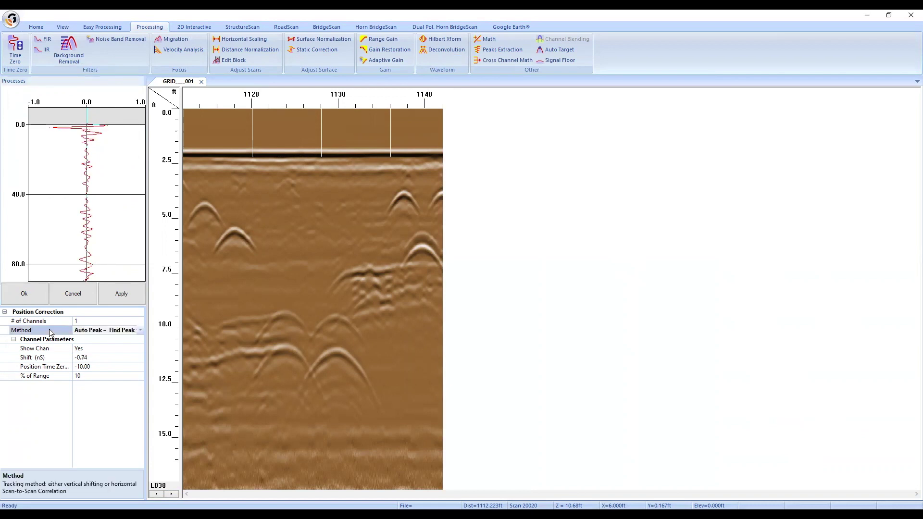
pyautogui.click(141, 330)
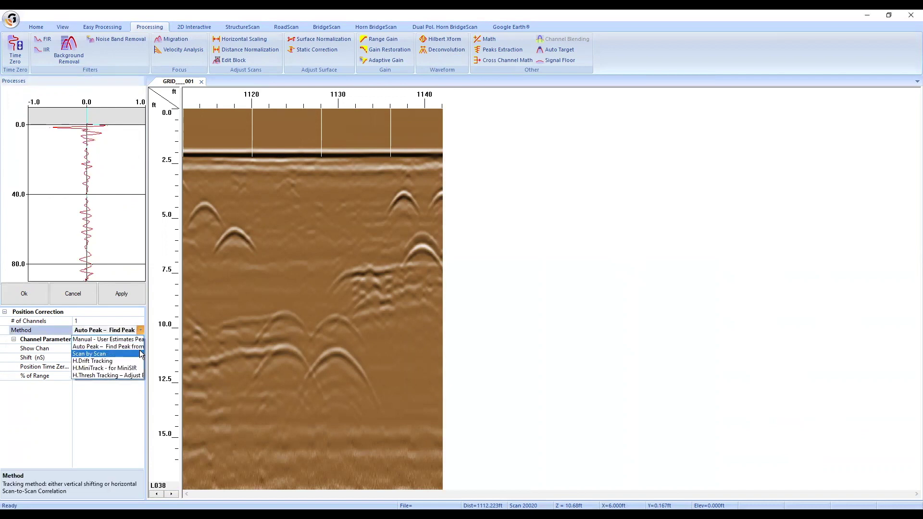
pyautogui.click(135, 344)
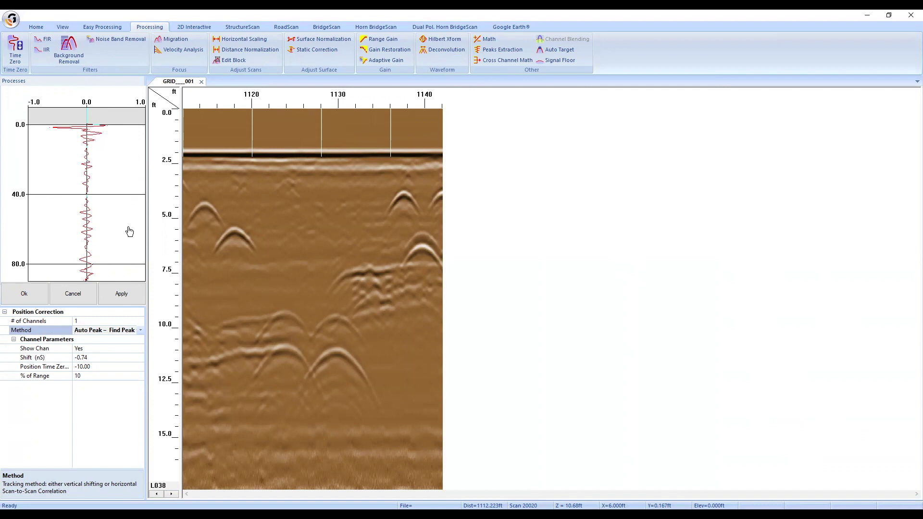
pyautogui.click(26, 295)
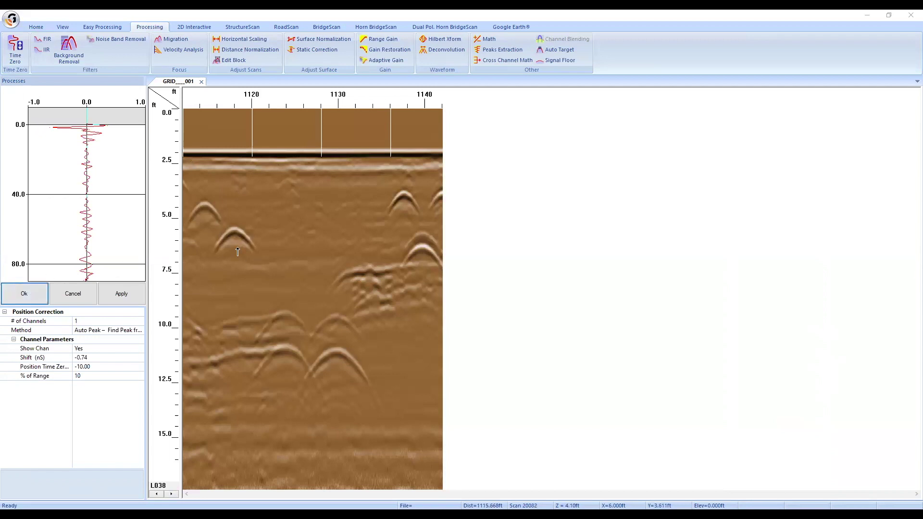
pyautogui.click(18, 296)
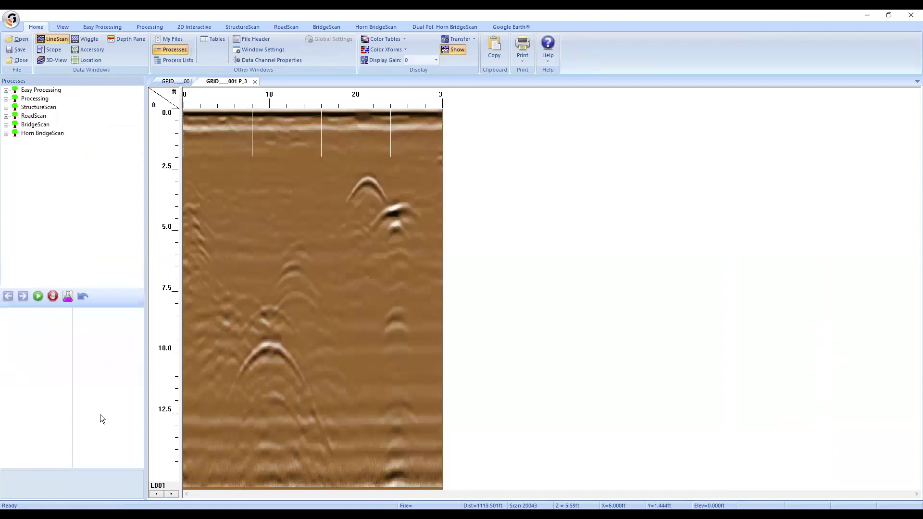
# Page forward from L001 to L017 in the corrected file, examining the time-zero position on each profile
pyautogui.click(171, 494)
pyautogui.click(171, 494)
pyautogui.click(172, 494)
pyautogui.click(171, 494)
pyautogui.click(172, 494)
pyautogui.click(171, 494)
pyautogui.click(171, 494)
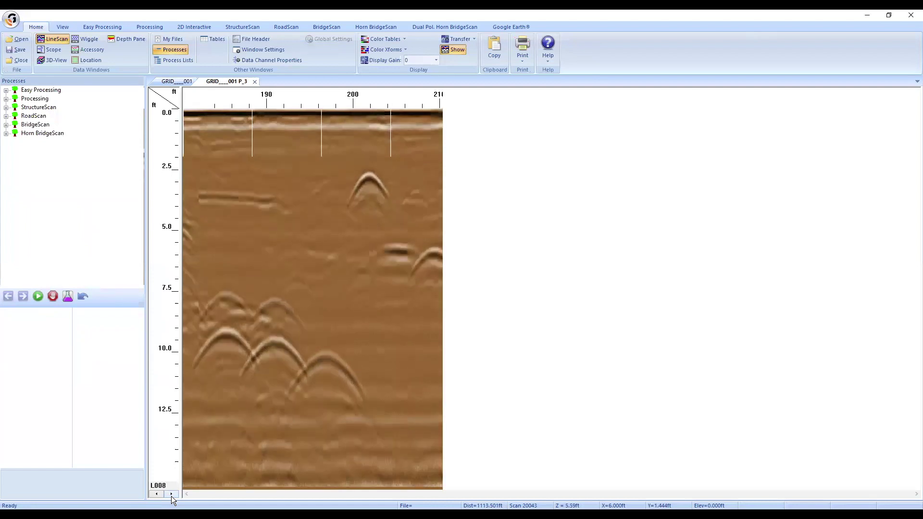
pyautogui.click(172, 495)
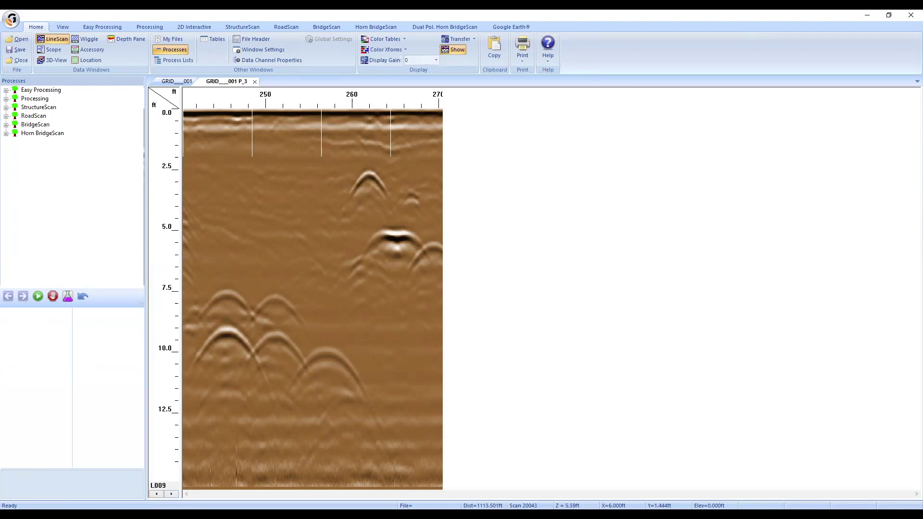
pyautogui.click(174, 495)
pyautogui.click(174, 495)
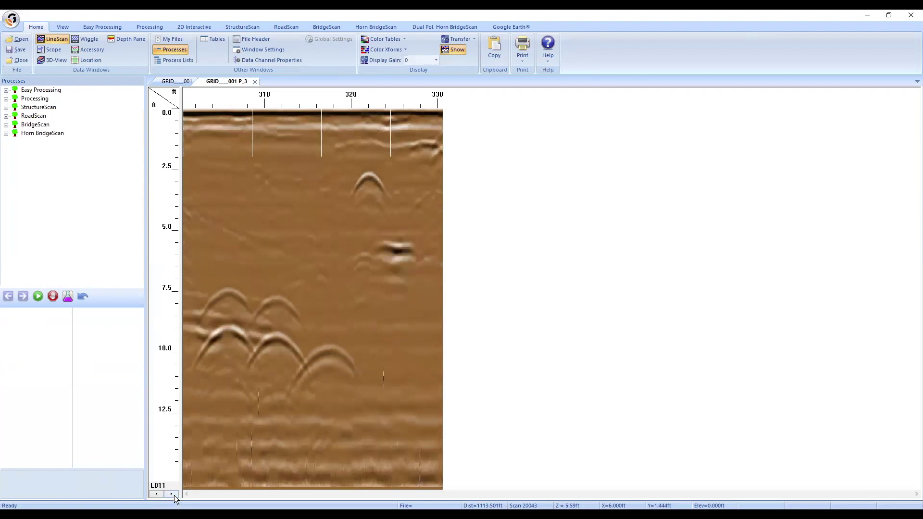
pyautogui.click(174, 495)
pyautogui.click(174, 495)
pyautogui.click(174, 495)
pyautogui.click(174, 495)
pyautogui.click(174, 495)
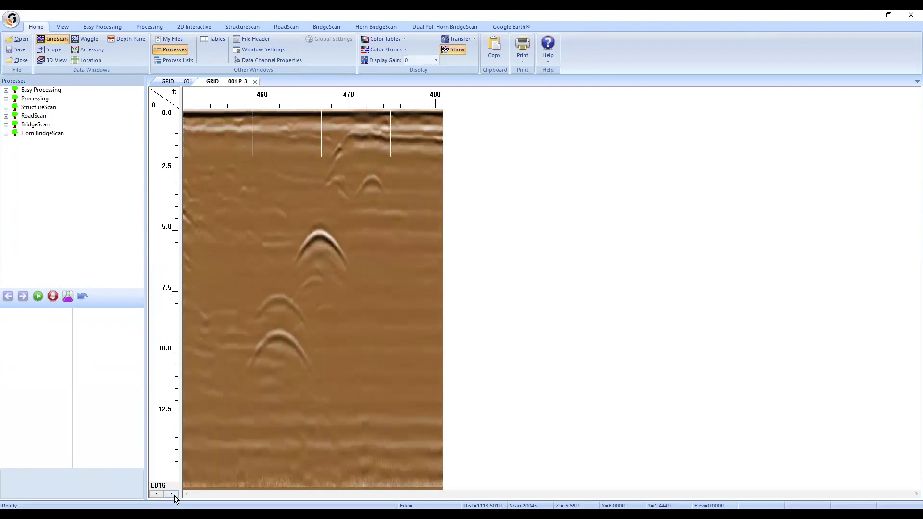
pyautogui.click(174, 496)
pyautogui.click(171, 495)
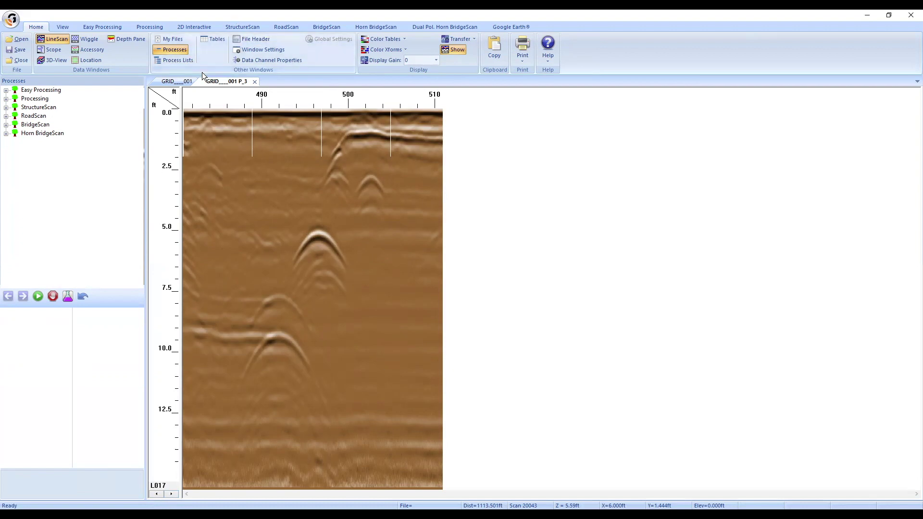
# Open the IIR filter for the time-zero corrected file and set its vertical low pass to 800 MHz and high pass to 100 MHz
pyautogui.click(162, 27)
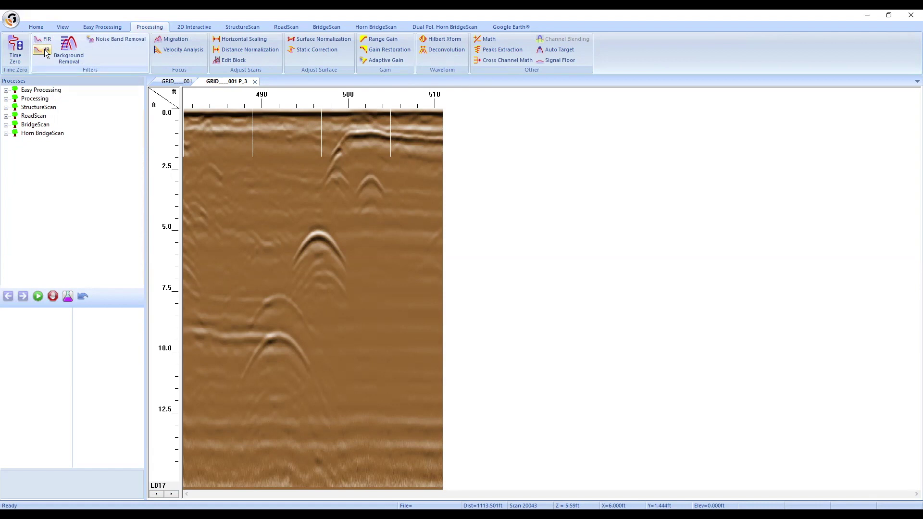
pyautogui.click(46, 53)
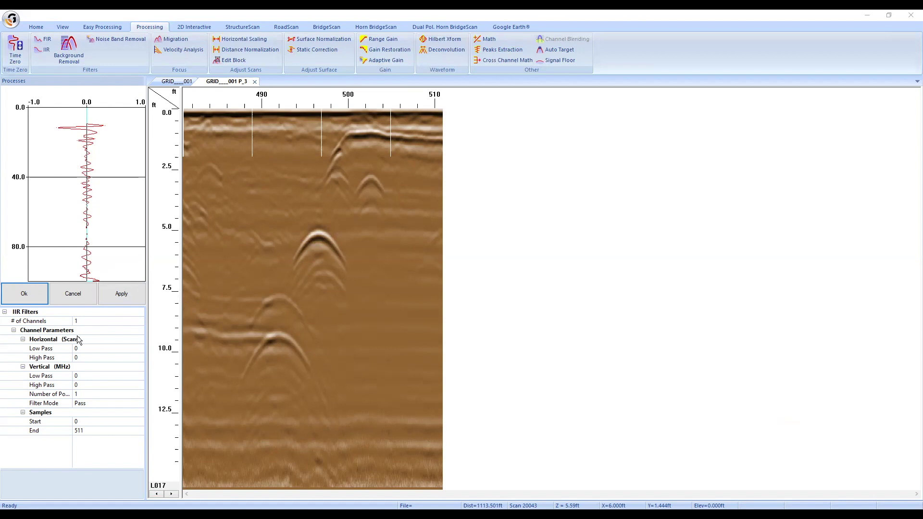
pyautogui.click(42, 367)
pyautogui.click(78, 377)
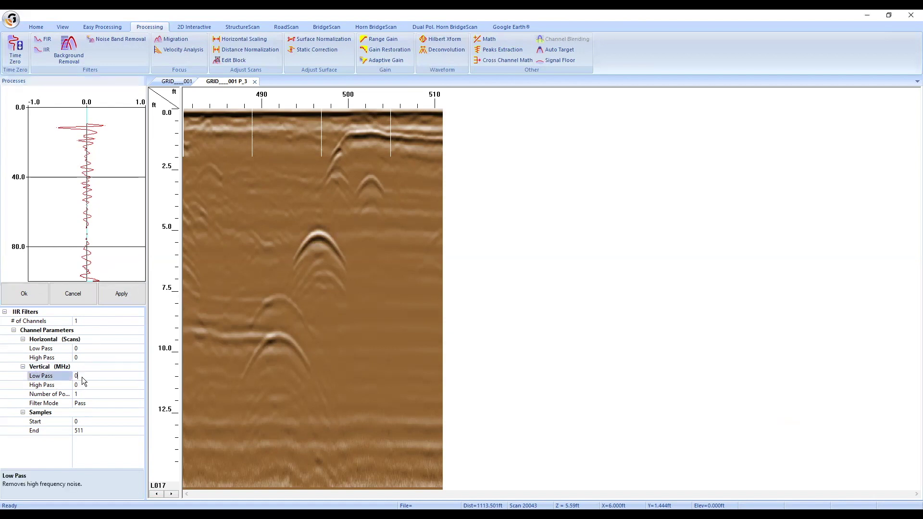
pyautogui.write('800')
pyautogui.press('Return')
pyautogui.click(53, 385)
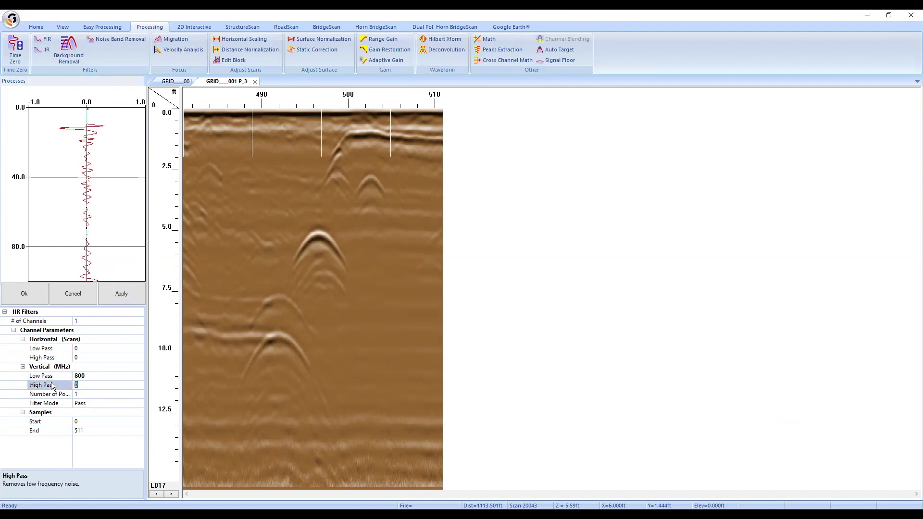
pyautogui.write('100')
pyautogui.press('Return')
# Set the IIR filter's number of poles to 12
pyautogui.click(40, 397)
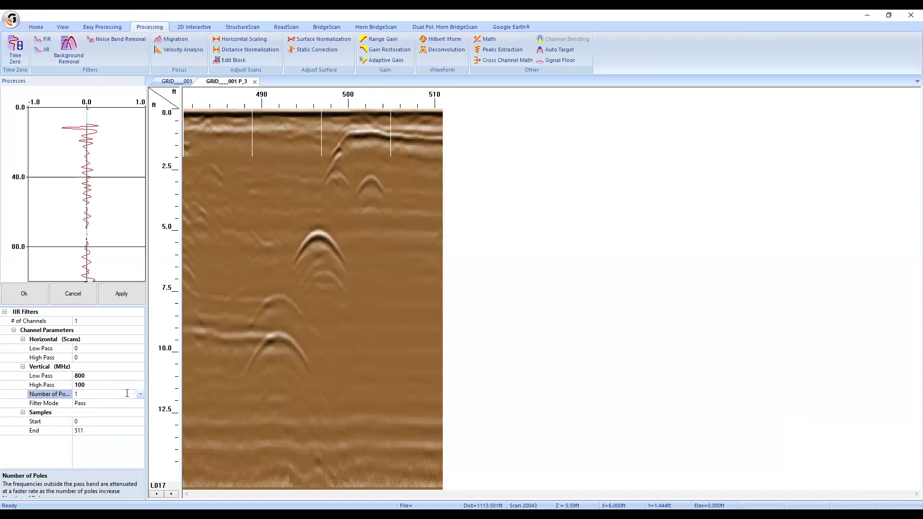
pyautogui.click(140, 394)
pyautogui.click(133, 425)
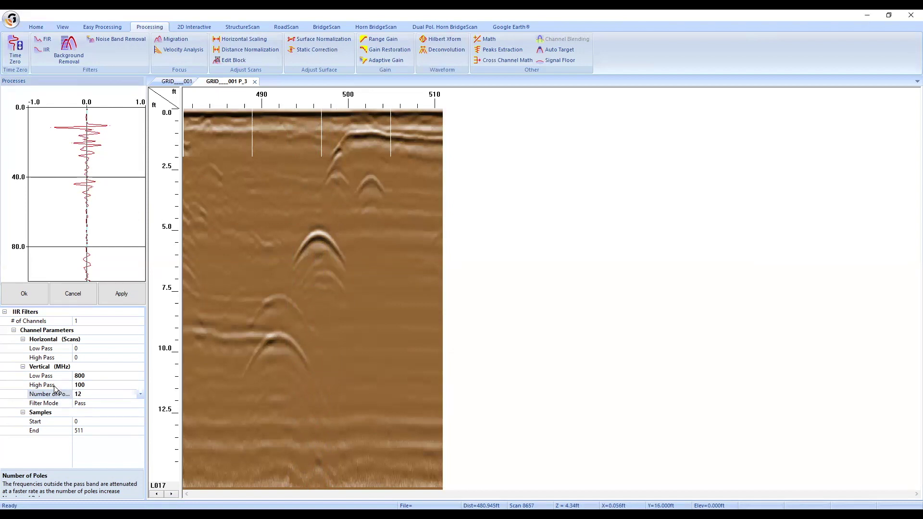
# Try vertical high pass values of 150 and 200 MHz on the trace preview and return the value to 100 MHz
pyautogui.click(90, 385)
pyautogui.moveTo(94, 385); pyautogui.dragTo(58, 385)
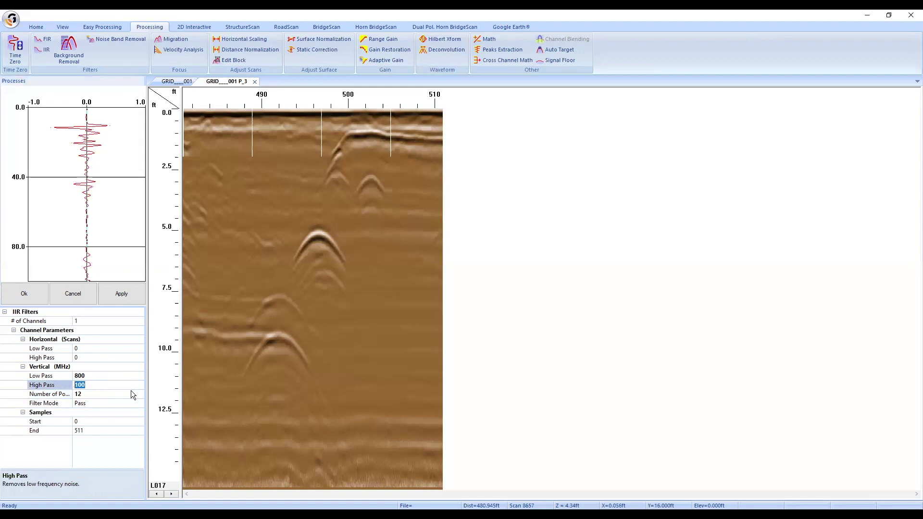
pyautogui.write('150')
pyautogui.press('Return')
pyautogui.click(95, 384)
pyautogui.write('200')
pyautogui.press('Return')
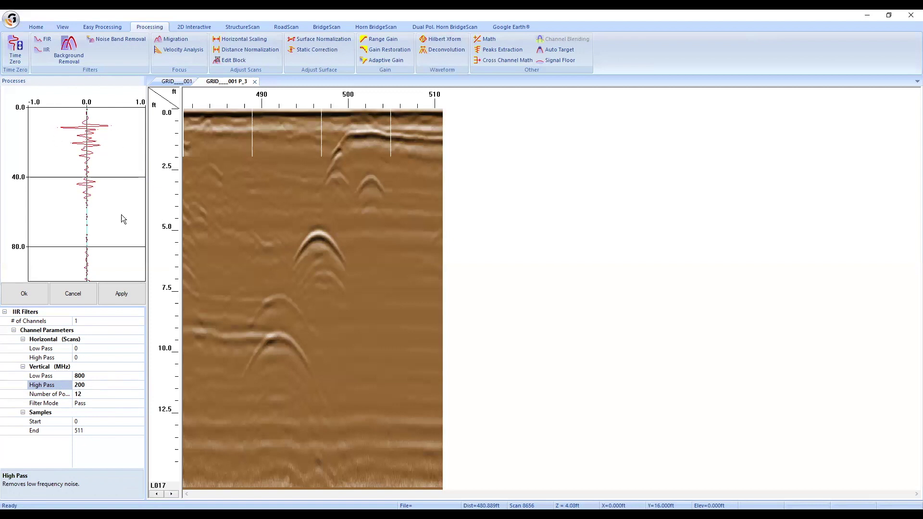
pyautogui.click(37, 383)
pyautogui.write('100')
pyautogui.press('Return')
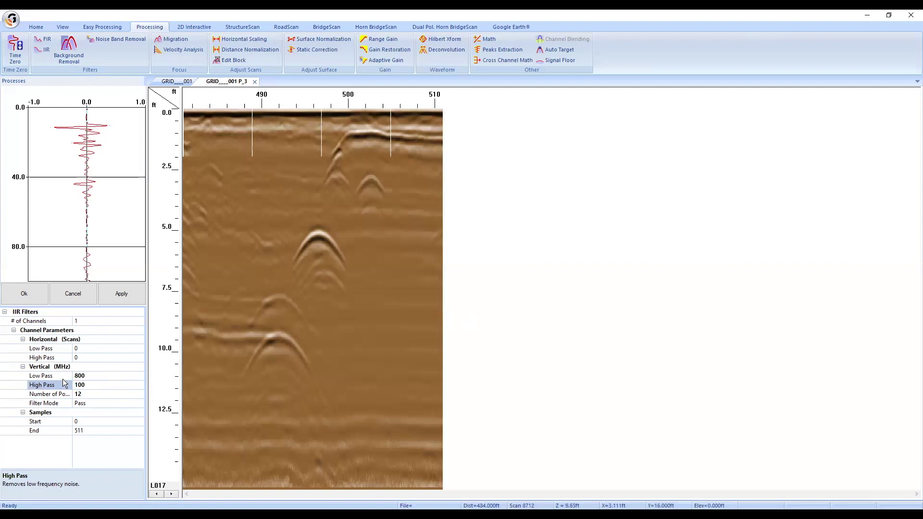
# Compare the trace preview with vertical high pass values of 150, 175 and 125 MHz
pyautogui.click(118, 386)
pyautogui.write('150')
pyautogui.press('Return')
pyautogui.click(96, 388)
pyautogui.write('175')
pyautogui.press('Return')
pyautogui.write('150')
pyautogui.doubleClick(79, 385)
pyautogui.write('125')
# Set the vertical high pass to 150 MHz, preview the IIR filter on the profile and run it on the grid file
pyautogui.click(56, 385)
pyautogui.write('150')
pyautogui.press('Return')
pyautogui.click(48, 396)
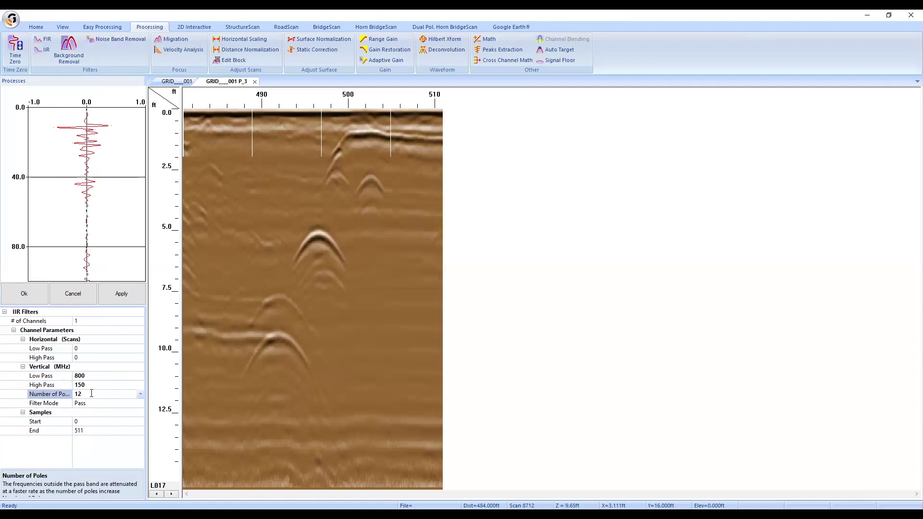
pyautogui.click(131, 300)
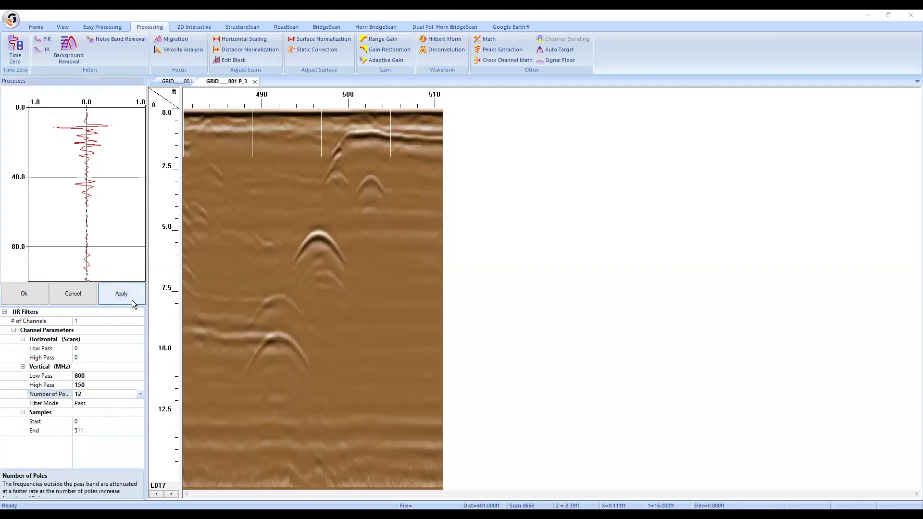
pyautogui.click(131, 300)
pyautogui.click(24, 293)
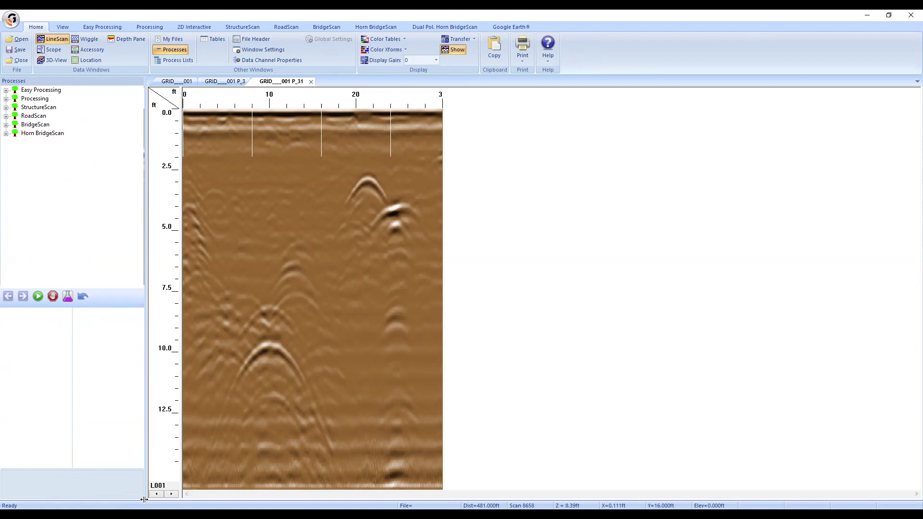
# Preview Noise Band Removal with the Full Scan Band algorithm on the filtered file, reset the preview and run the process
pyautogui.click(145, 26)
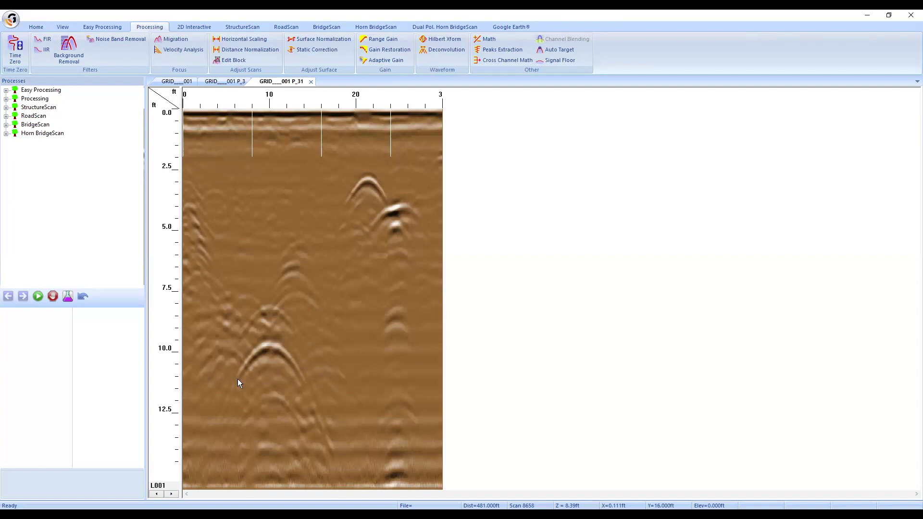
pyautogui.click(103, 38)
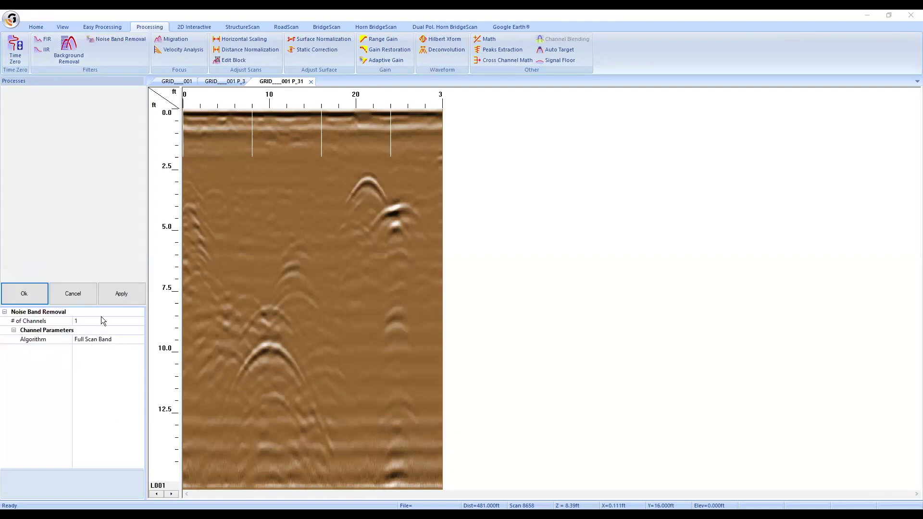
pyautogui.click(132, 292)
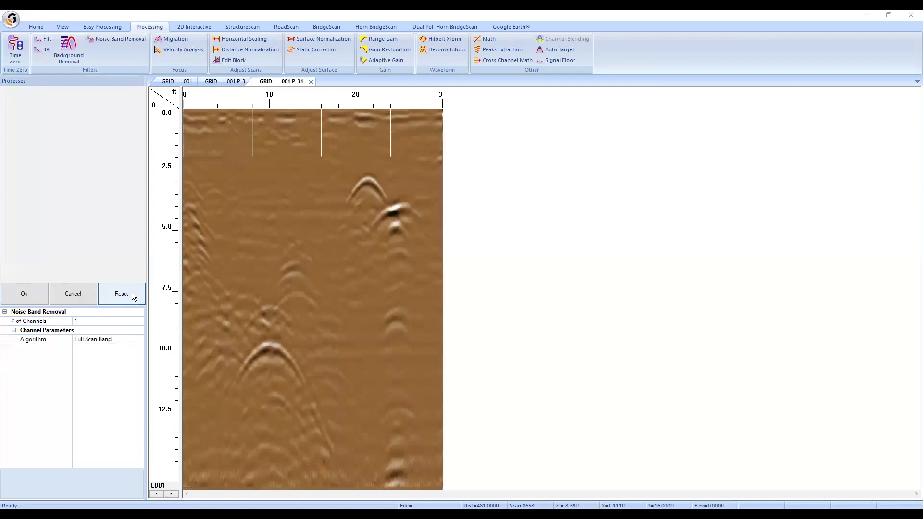
pyautogui.click(134, 296)
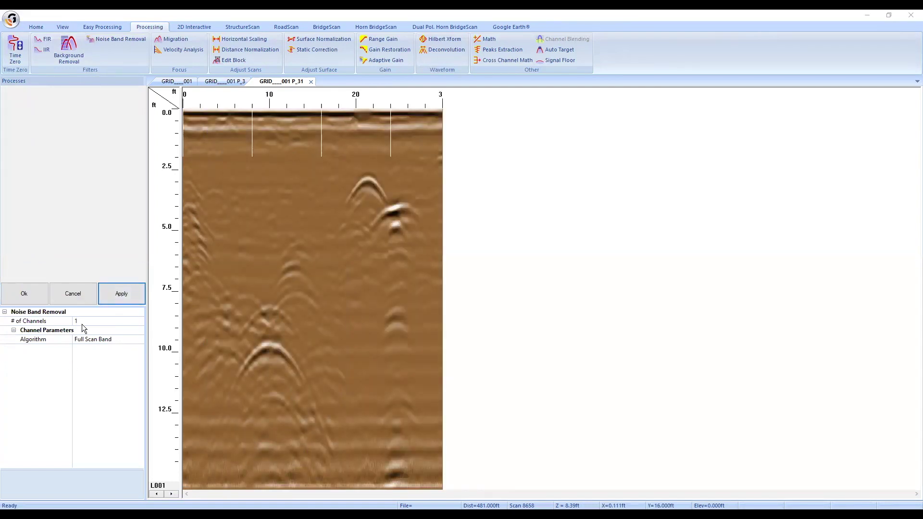
pyautogui.click(31, 292)
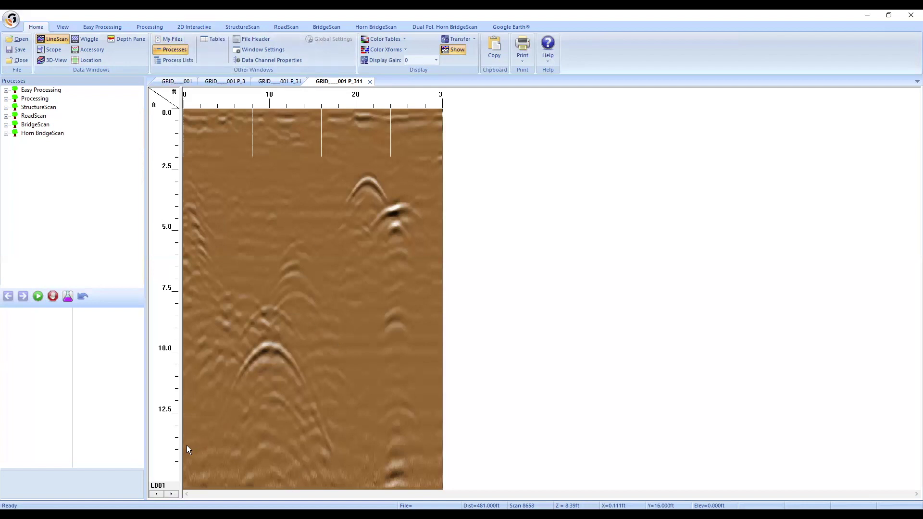
# Page forward from L001 to L027 in the noise-removed file, examining the hyperbolas and remaining horizontal banding on each profile
pyautogui.click(171, 494)
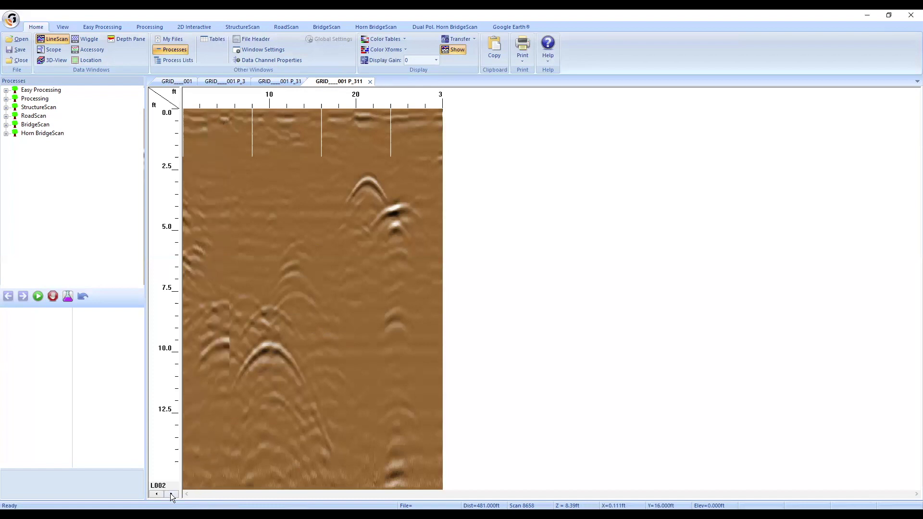
pyautogui.click(171, 494)
pyautogui.click(171, 493)
pyautogui.click(171, 494)
pyautogui.click(171, 494)
pyautogui.click(170, 494)
pyautogui.click(171, 494)
pyautogui.click(171, 494)
pyautogui.click(170, 494)
pyautogui.click(170, 494)
pyautogui.click(171, 494)
pyautogui.click(171, 494)
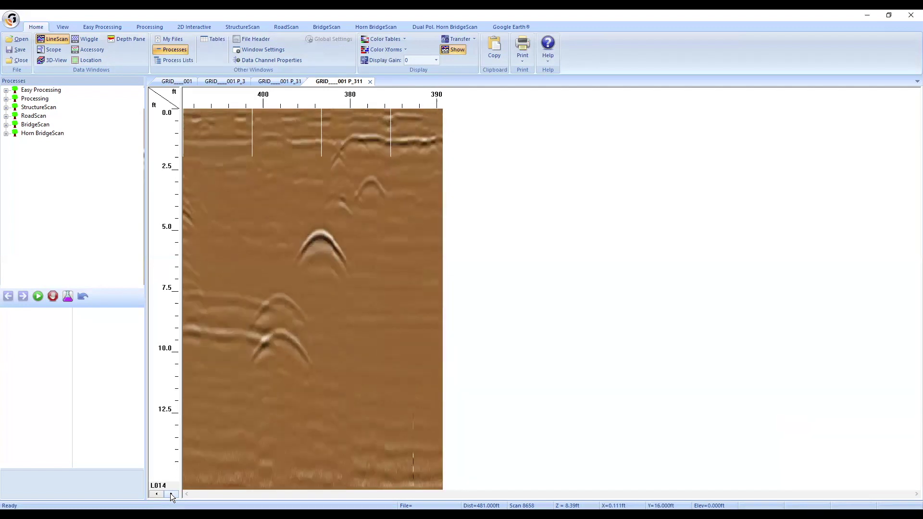
pyautogui.click(171, 493)
pyautogui.click(170, 493)
pyautogui.click(171, 494)
pyautogui.click(171, 493)
pyautogui.click(171, 493)
pyautogui.click(171, 493)
pyautogui.click(171, 493)
pyautogui.click(171, 494)
pyautogui.click(171, 494)
pyautogui.click(170, 494)
pyautogui.click(171, 494)
pyautogui.click(171, 494)
pyautogui.click(171, 494)
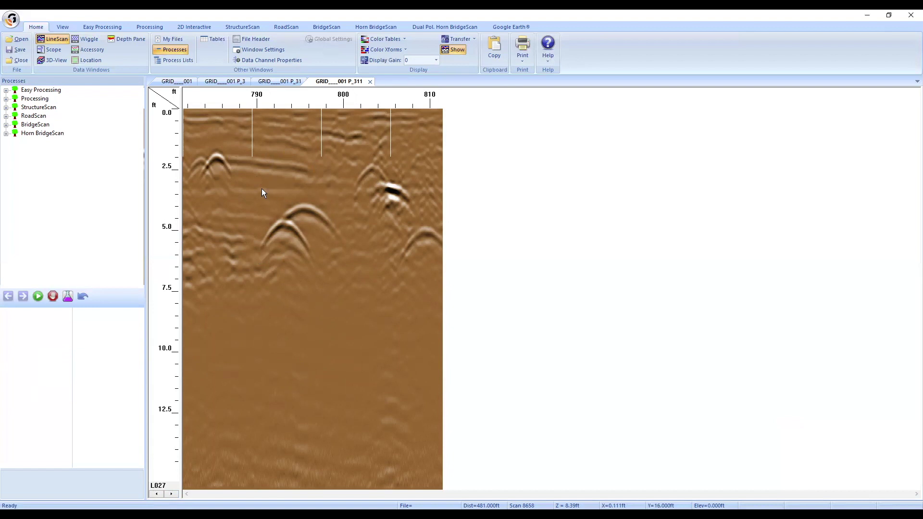
# Select the 08 - LM 8 color transform and run Gain Restoration on the noise-removed grid file
pyautogui.click(389, 50)
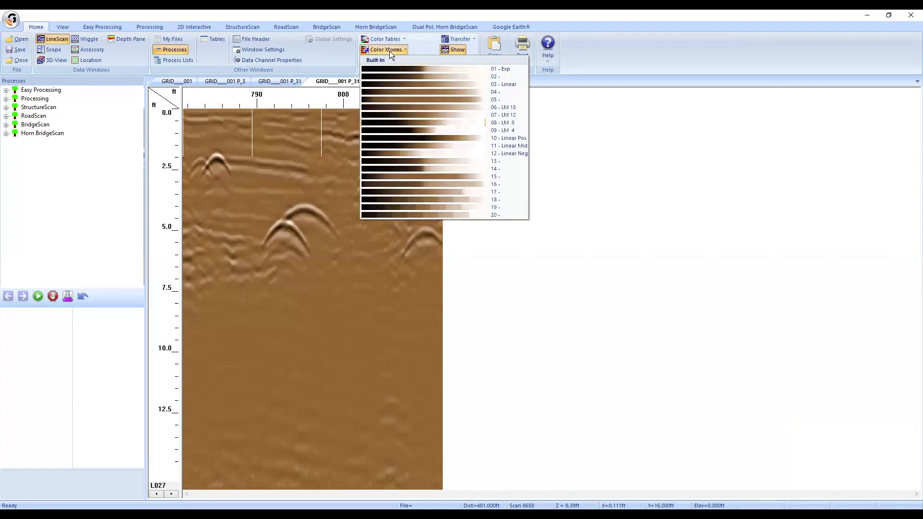
pyautogui.click(516, 123)
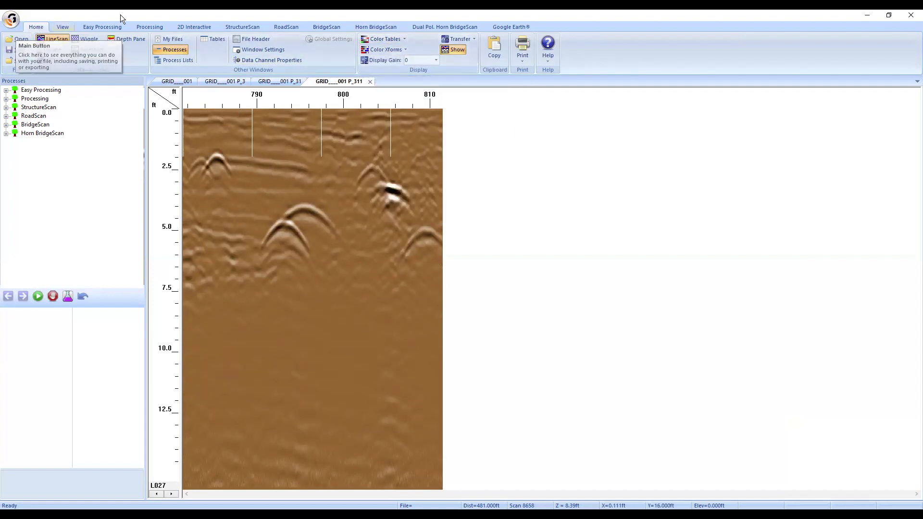
pyautogui.click(139, 28)
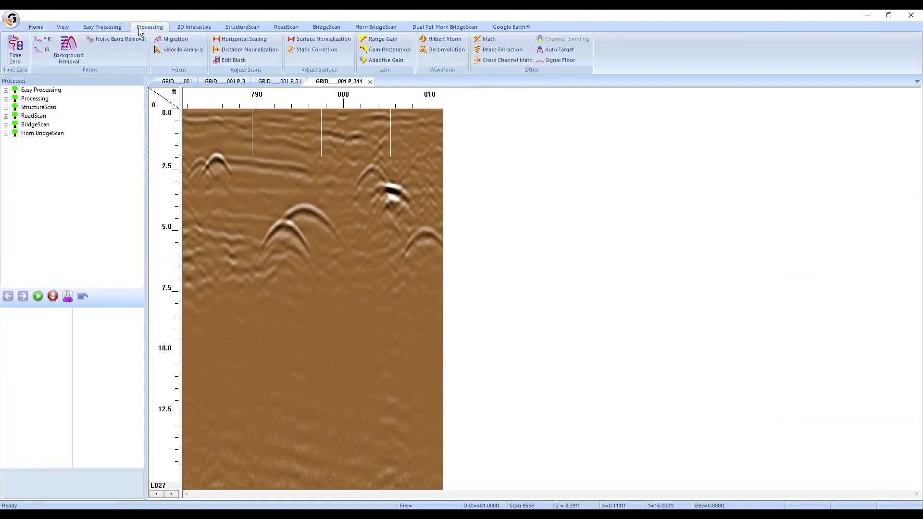
pyautogui.click(380, 51)
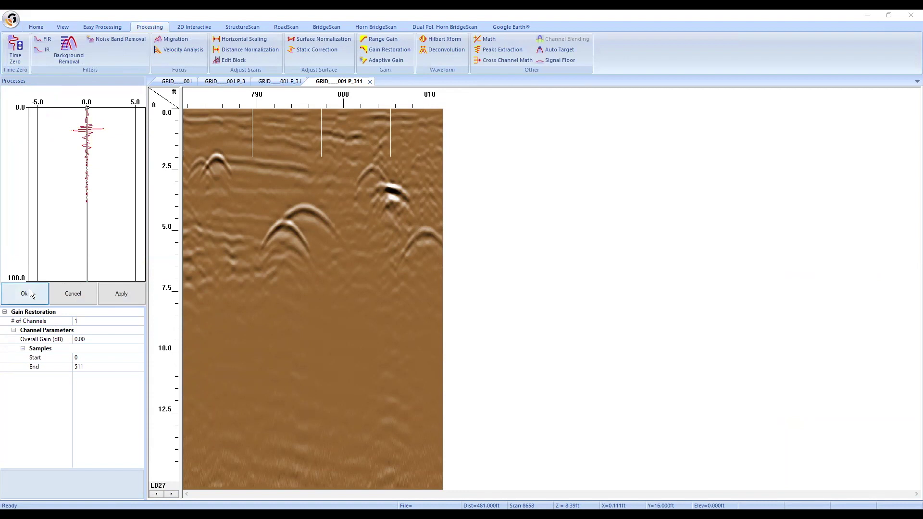
pyautogui.click(30, 292)
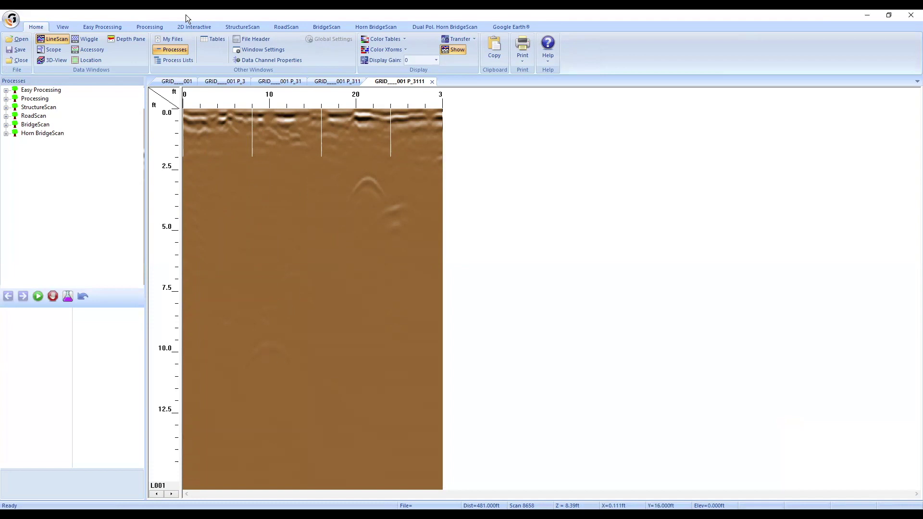
# Open Range Gain for the gain-restored file and set the gain type to Exponential
pyautogui.click(147, 27)
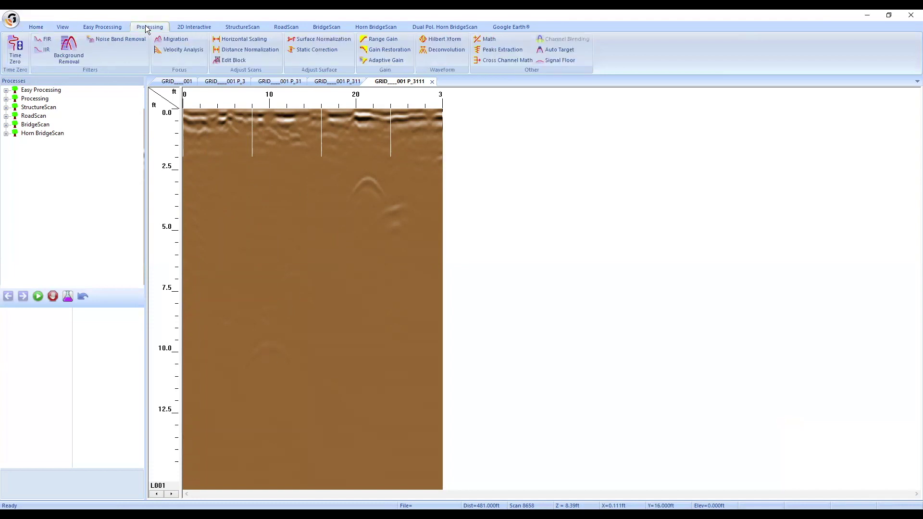
pyautogui.click(372, 44)
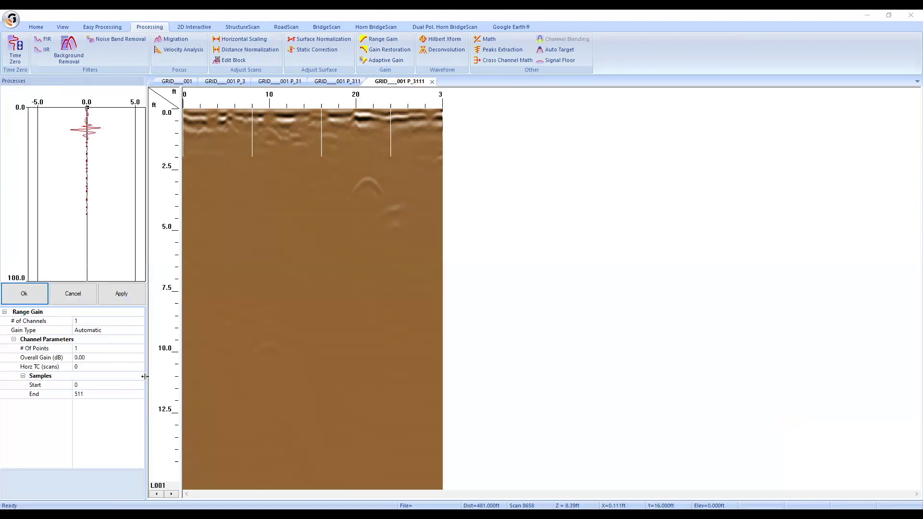
pyautogui.click(31, 335)
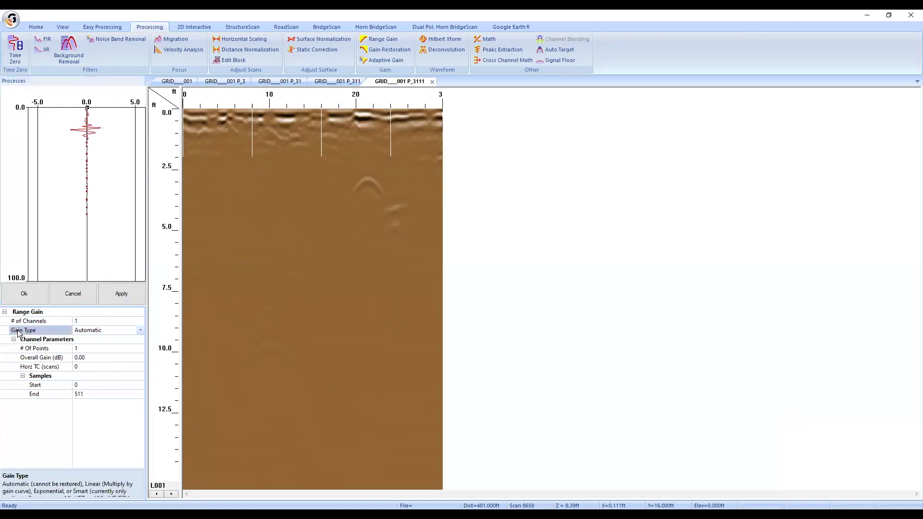
pyautogui.click(140, 330)
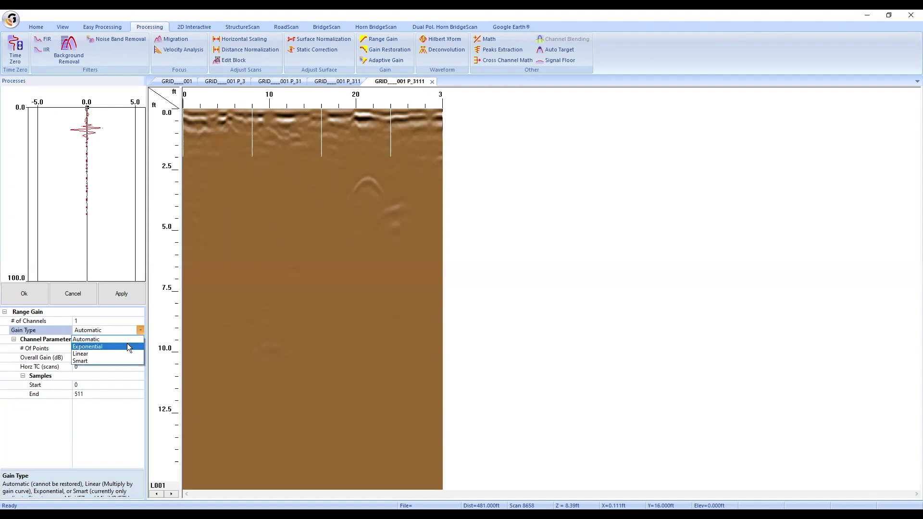
pyautogui.click(127, 346)
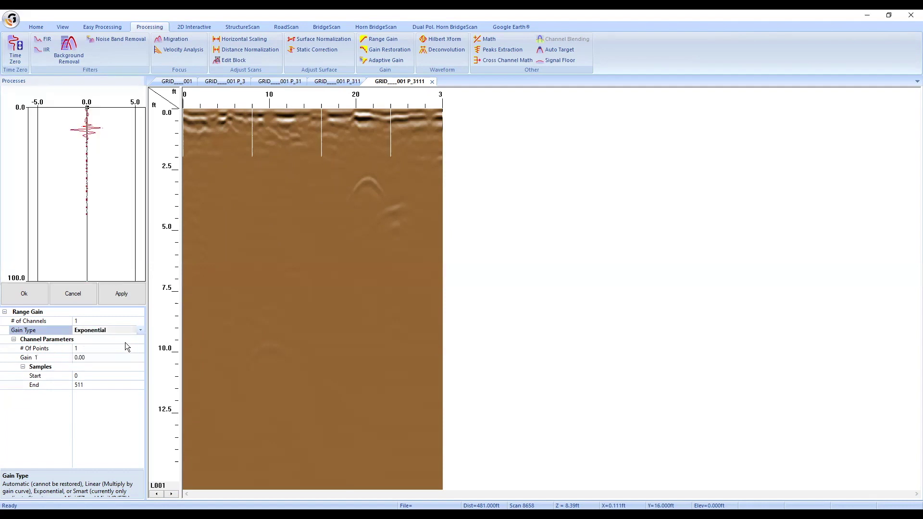
# Set the number of gain points to 8 for the exponential range gain
pyautogui.click(43, 349)
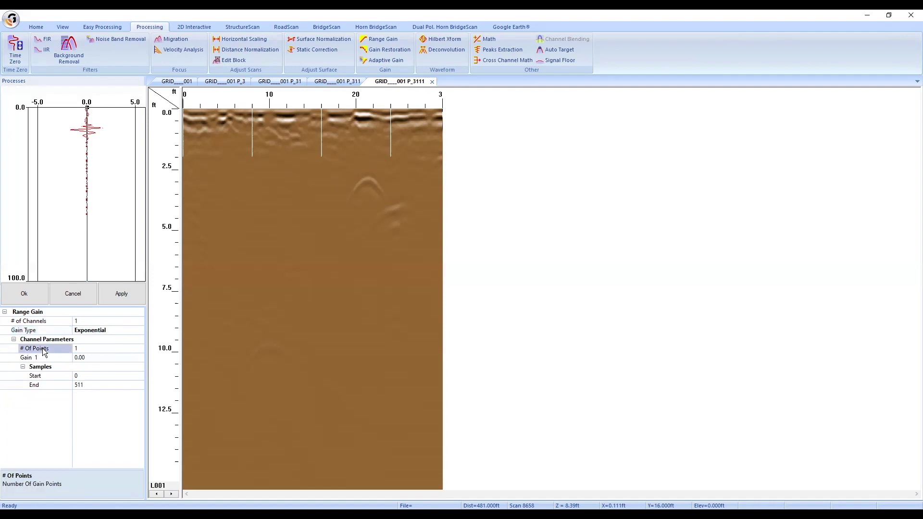
pyautogui.click(93, 347)
pyautogui.click(139, 347)
pyautogui.click(140, 346)
pyautogui.click(139, 347)
pyautogui.click(139, 346)
pyautogui.click(140, 347)
pyautogui.click(139, 346)
pyautogui.click(140, 346)
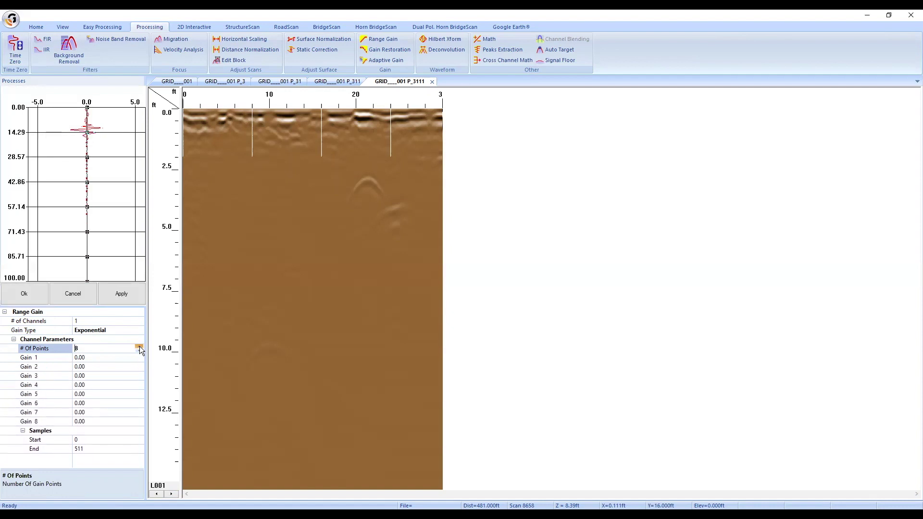
pyautogui.click(140, 346)
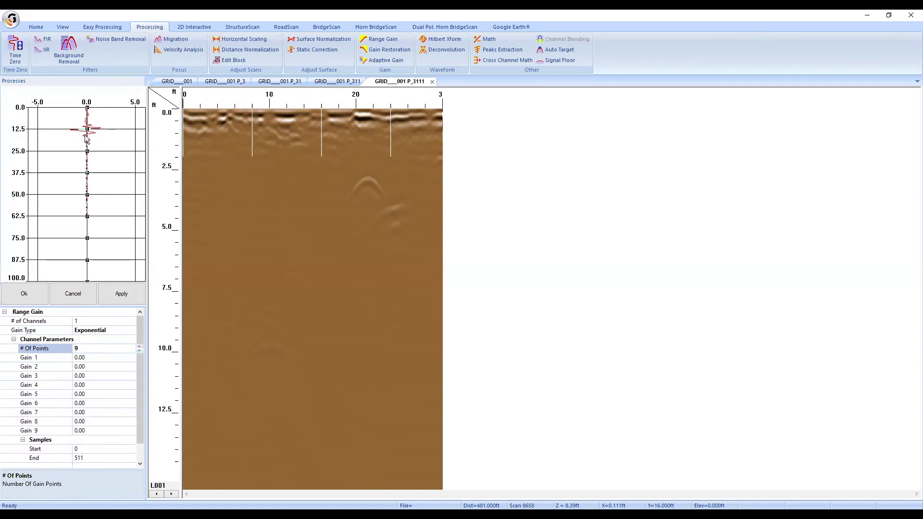
pyautogui.click(139, 351)
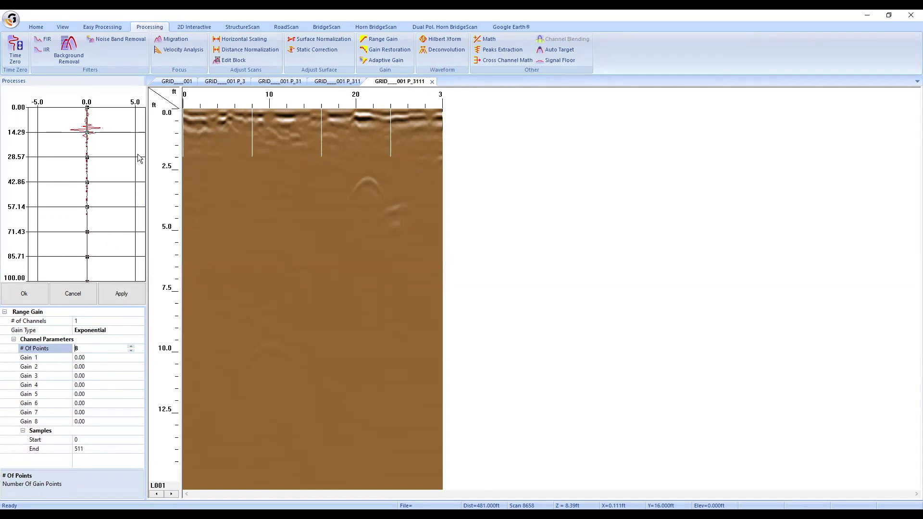
pyautogui.click(143, 316)
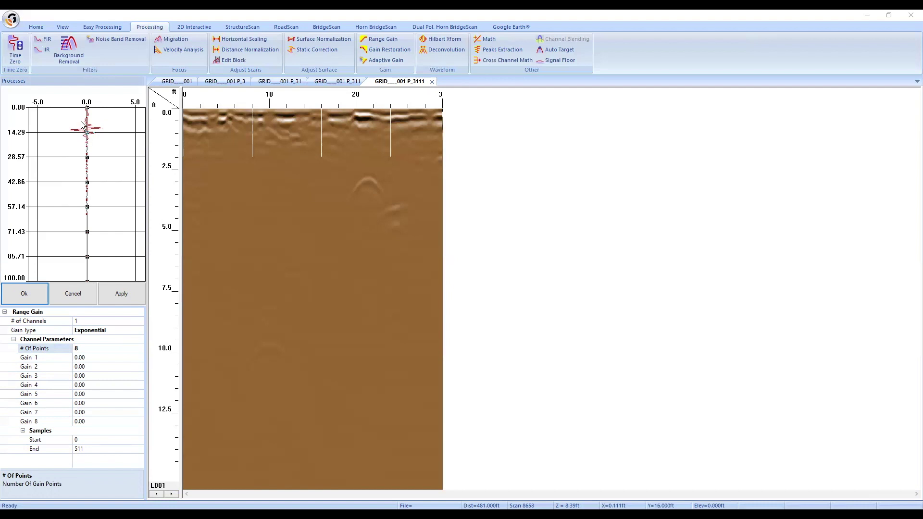
# Set gain point 1 to -4 and gain point 2 to 3.2 on the range gain curve, and select a scan at about 11.3 ft
pyautogui.moveTo(88, 109); pyautogui.dragTo(47, 105)
pyautogui.moveTo(87, 132); pyautogui.dragTo(118, 132)
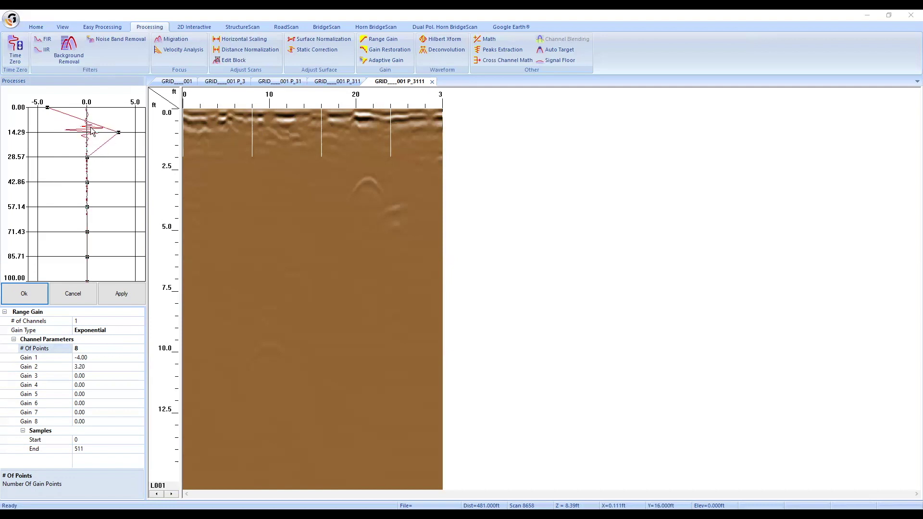
pyautogui.click(281, 137)
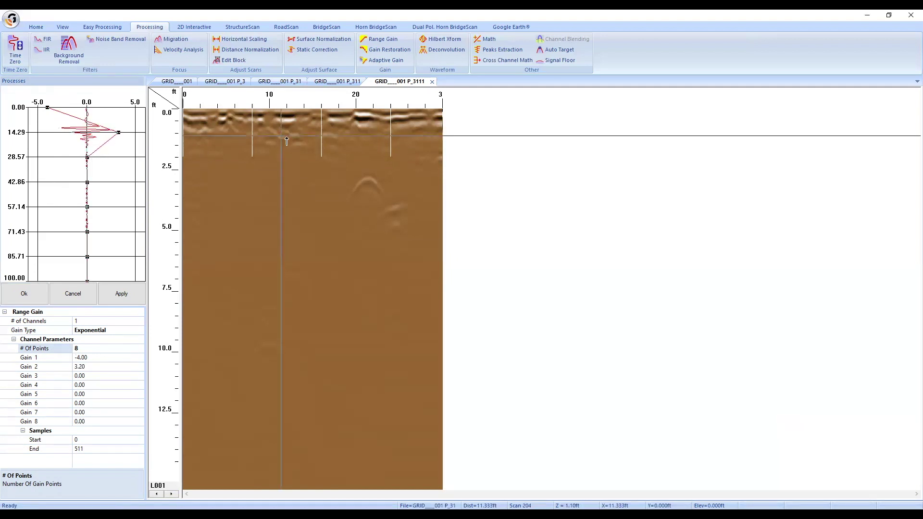
# Try gain point 3 at 29 and preview the range gain on profile L001, then reset the preview
pyautogui.moveTo(87, 157); pyautogui.dragTo(198, 155)
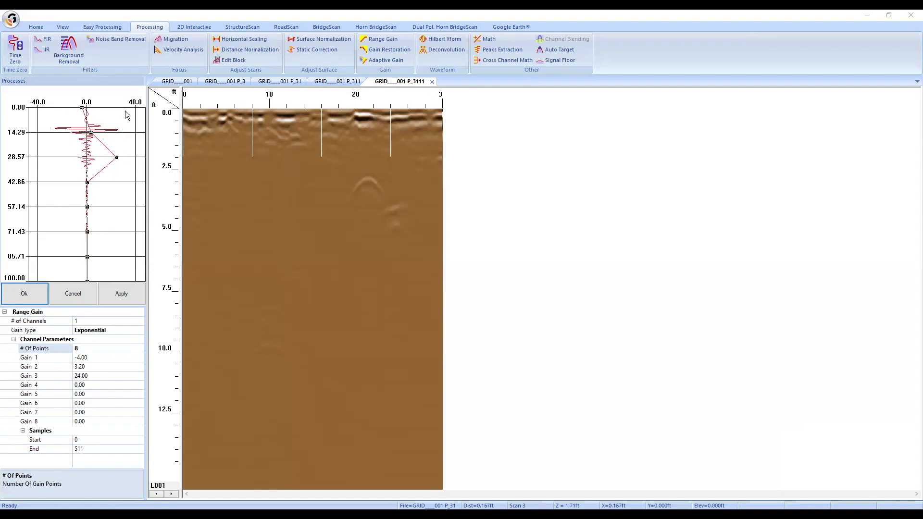
pyautogui.moveTo(116, 157)
pyautogui.mouseDown()
pyautogui.moveTo(168, 151)
pyautogui.moveTo(104, 157)
pyautogui.mouseUp()
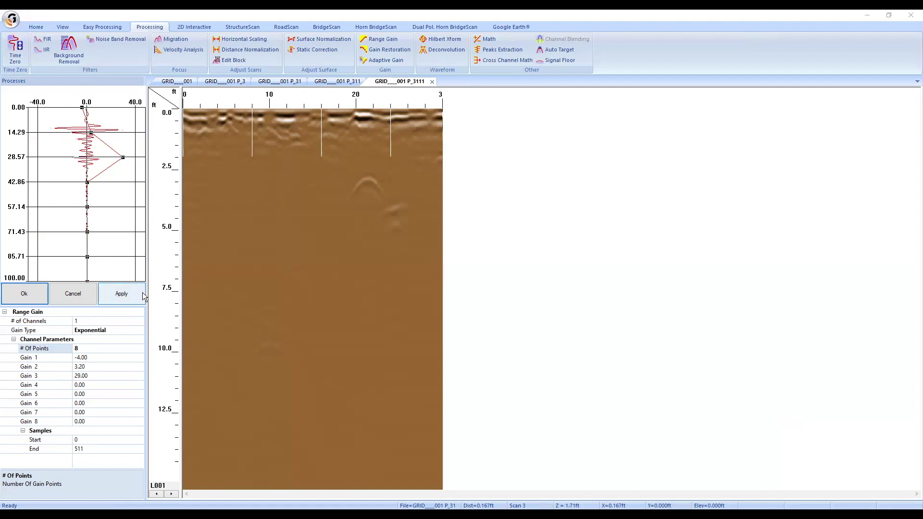
pyautogui.click(126, 297)
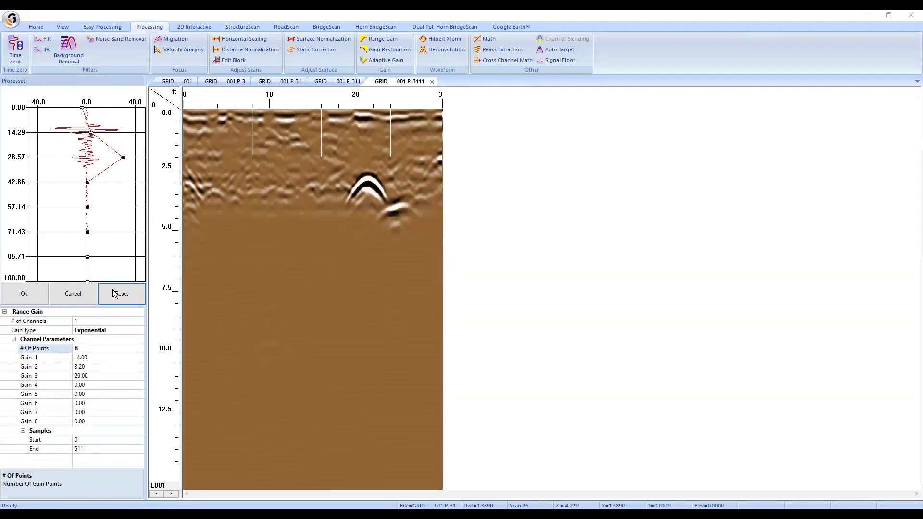
pyautogui.click(132, 294)
# Preview gain point 3 at 20 on profile L001, then lower it to 14
pyautogui.moveTo(123, 157)
pyautogui.mouseDown()
pyautogui.moveTo(111, 157)
pyautogui.moveTo(136, 157)
pyautogui.mouseUp()
pyautogui.click(135, 298)
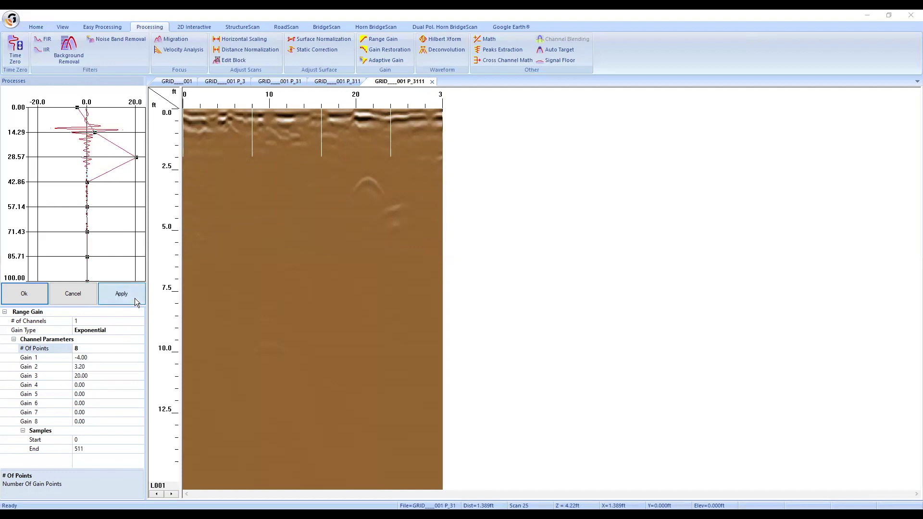
pyautogui.click(135, 298)
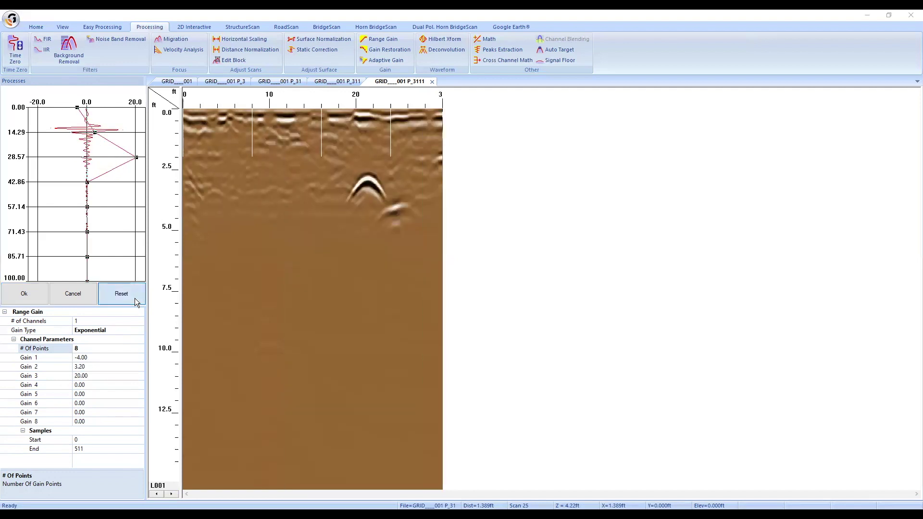
pyautogui.moveTo(136, 157); pyautogui.dragTo(122, 157)
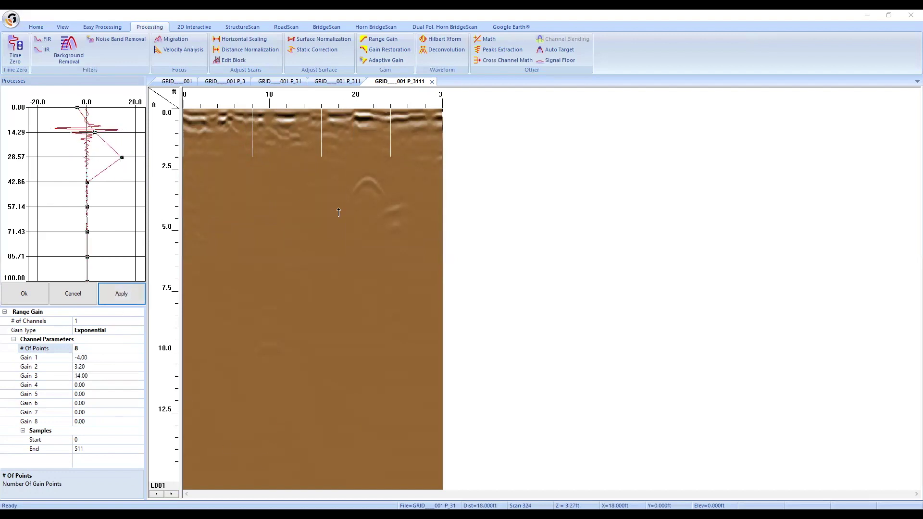
pyautogui.click(126, 301)
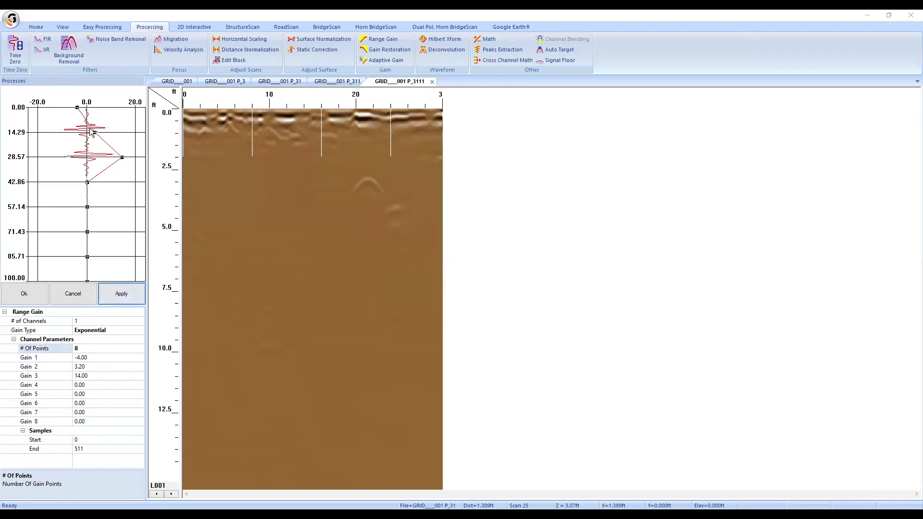
# Page forward to profile L012, preview the range gain there and reset the preview
pyautogui.click(172, 493)
pyautogui.click(172, 493)
pyautogui.click(173, 493)
pyautogui.click(172, 494)
pyautogui.click(172, 494)
pyautogui.click(172, 493)
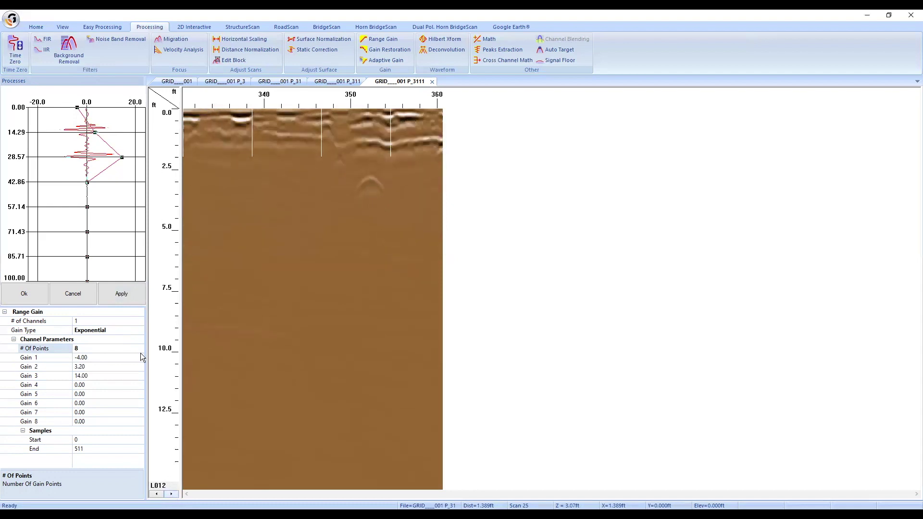
pyautogui.click(129, 295)
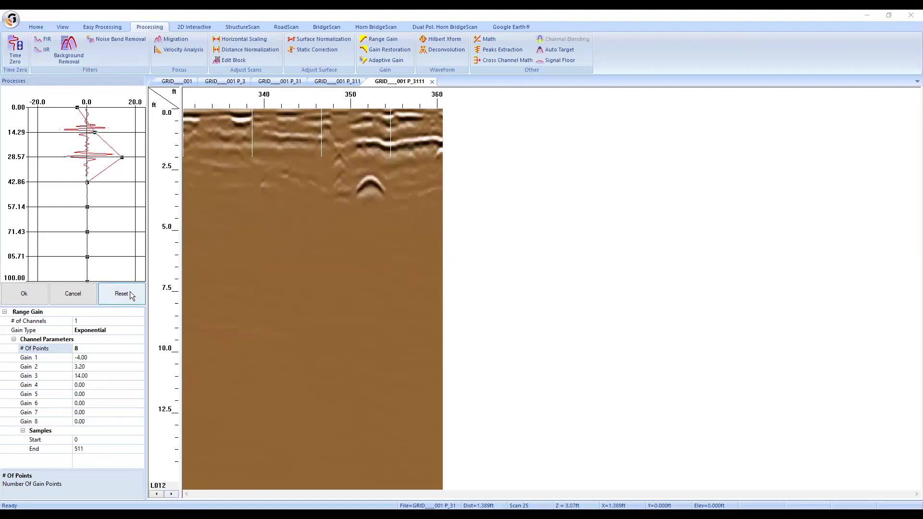
pyautogui.click(130, 295)
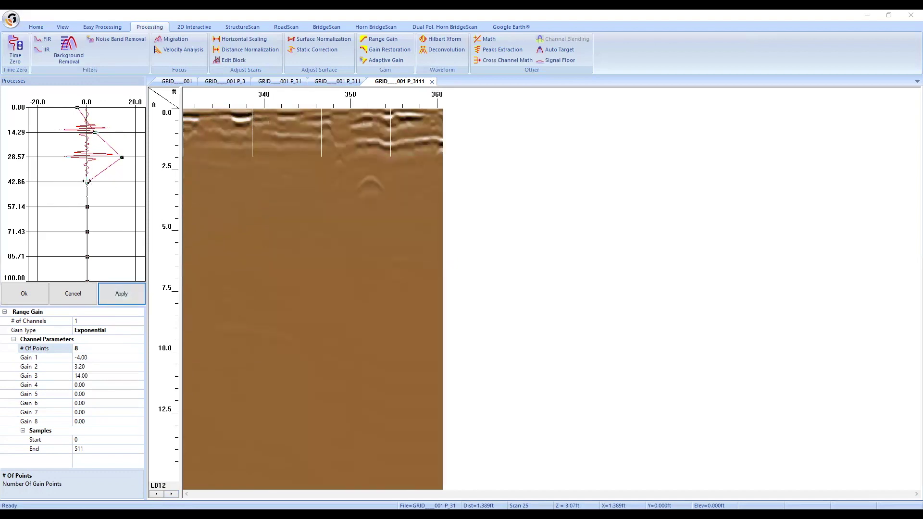
# Page forward to profile L018, preview the range gain there and reset the preview
pyautogui.click(172, 494)
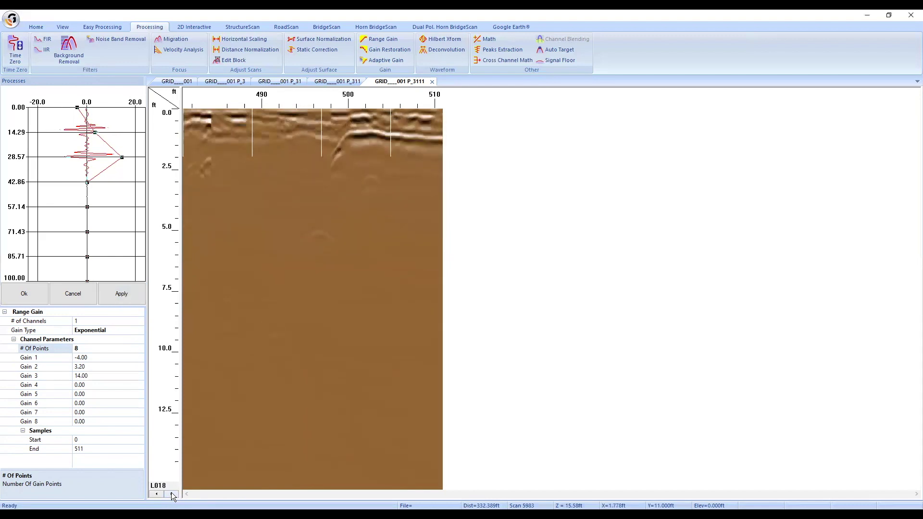
pyautogui.click(129, 294)
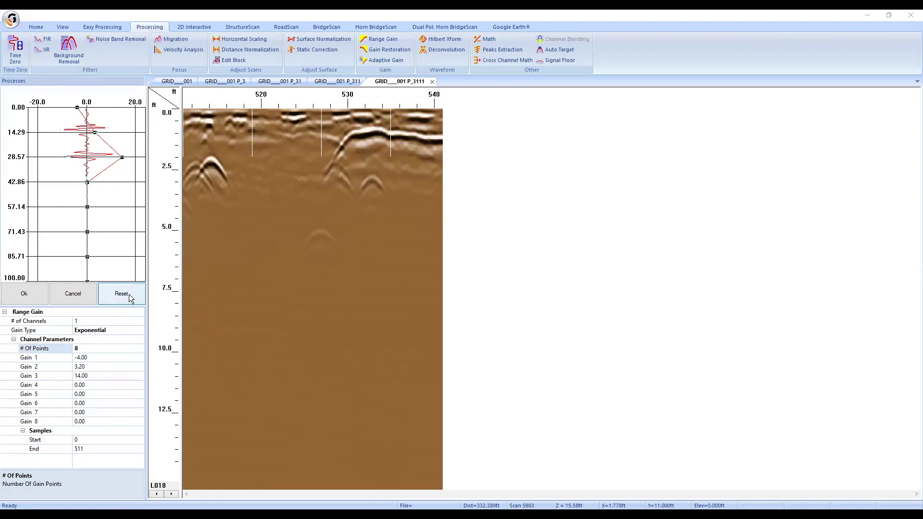
pyautogui.click(129, 295)
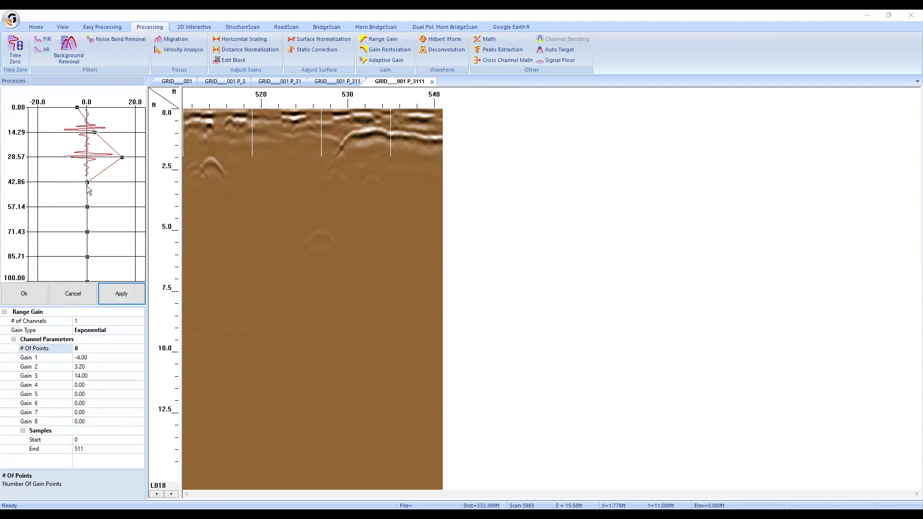
# Try gain point 4 at 24 and gain point 5 at 34, previewing the range gain on profile L018
pyautogui.moveTo(87, 182); pyautogui.dragTo(163, 183)
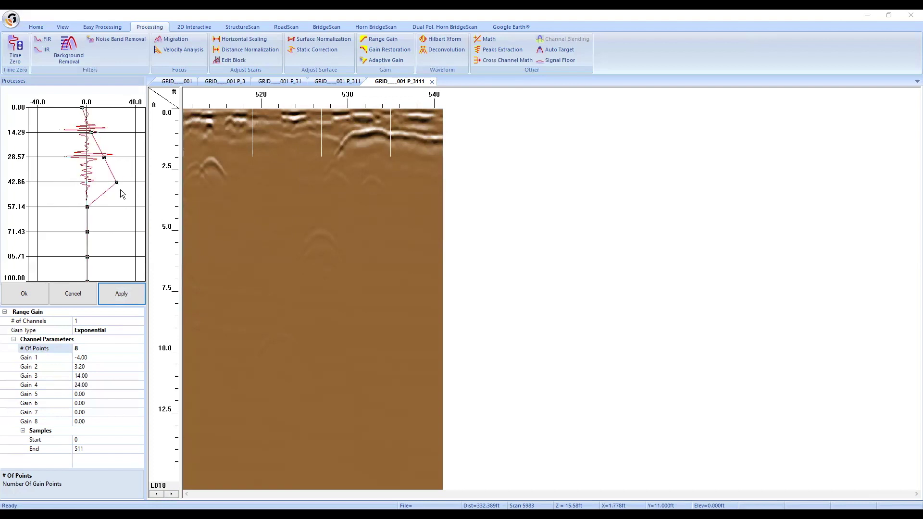
pyautogui.moveTo(87, 207)
pyautogui.mouseDown()
pyautogui.moveTo(137, 208)
pyautogui.moveTo(128, 208)
pyautogui.mouseUp()
pyautogui.click(123, 288)
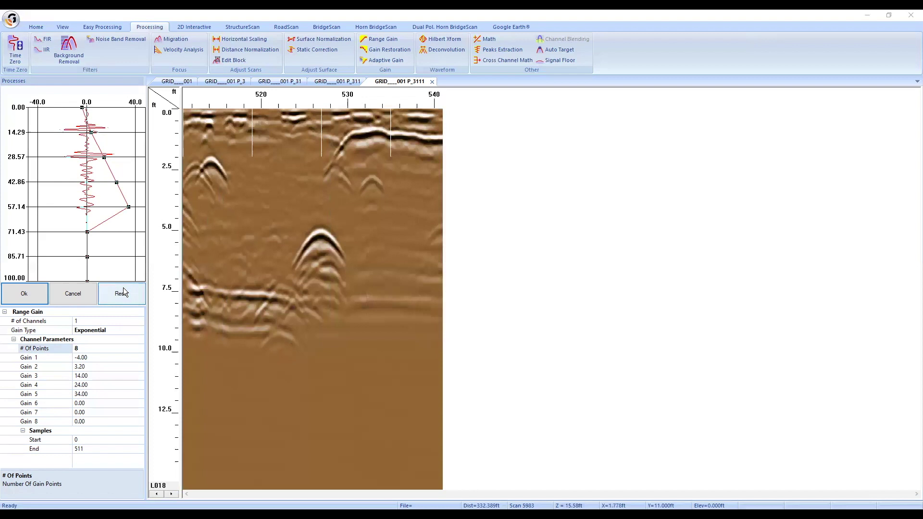
pyautogui.click(123, 289)
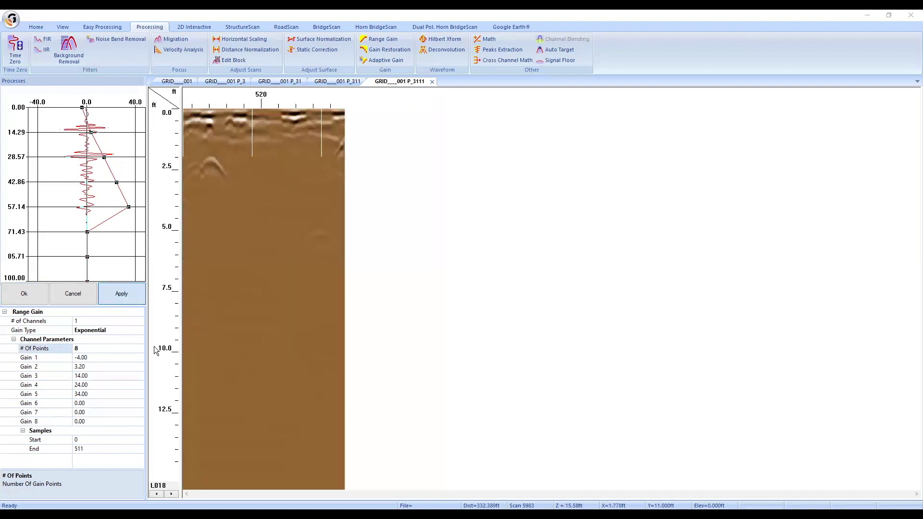
# Page back to profile L011, preview the range gain there and reset the preview
pyautogui.click(157, 494)
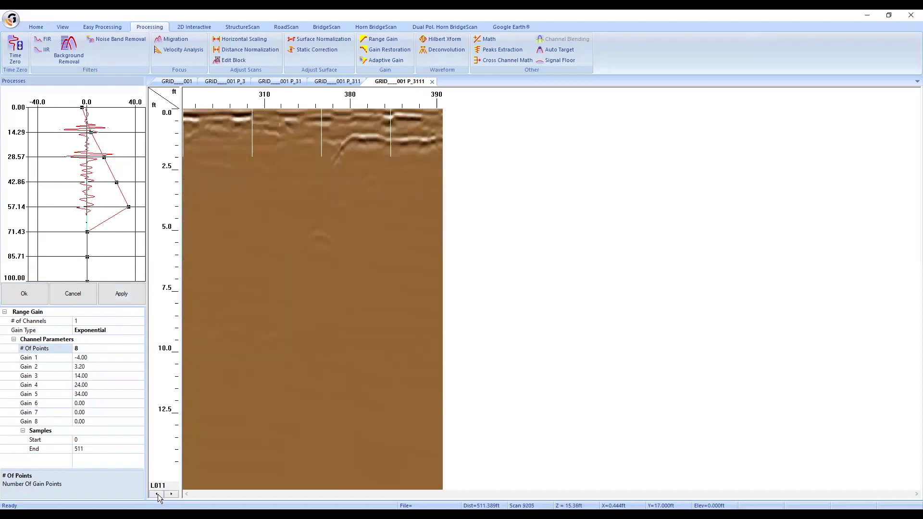
pyautogui.click(133, 293)
pyautogui.click(133, 292)
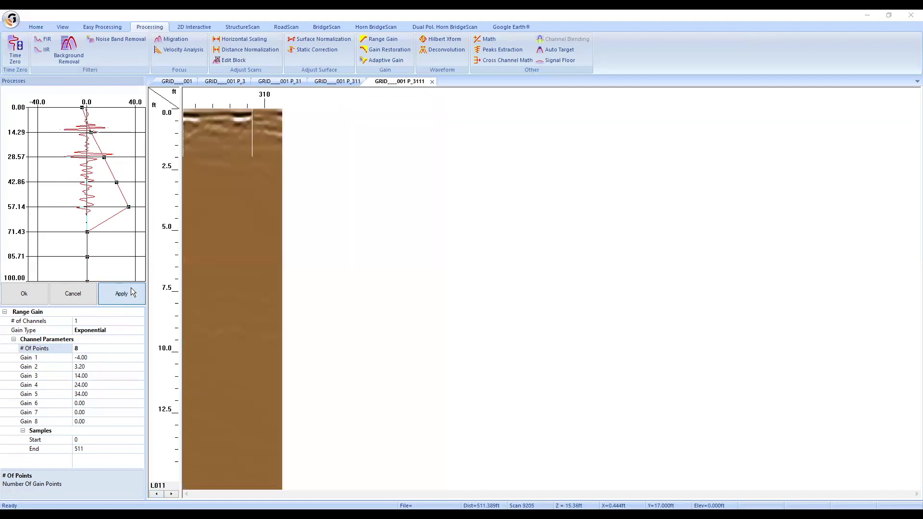
# Set gain point 4 to 21 and gain point 5 to 29, previewing the range gain on profile L011
pyautogui.moveTo(116, 182); pyautogui.dragTo(122, 207)
pyautogui.click(124, 294)
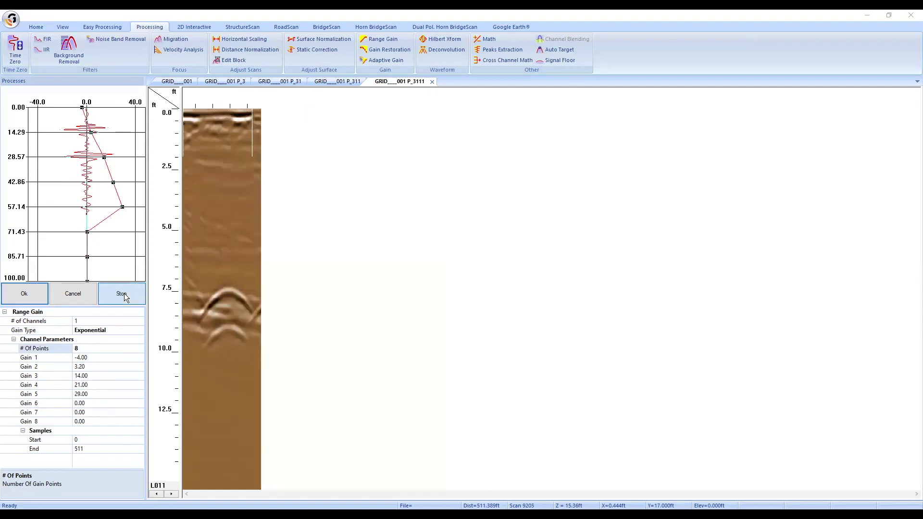
pyautogui.click(124, 293)
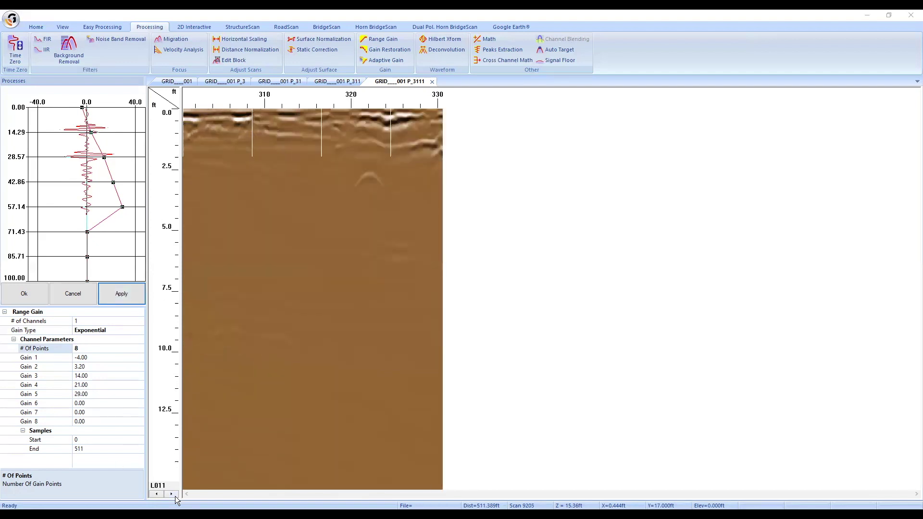
# Page forward to profiles L021 and L031, previewing and resetting the range gain on each
pyautogui.click(174, 495)
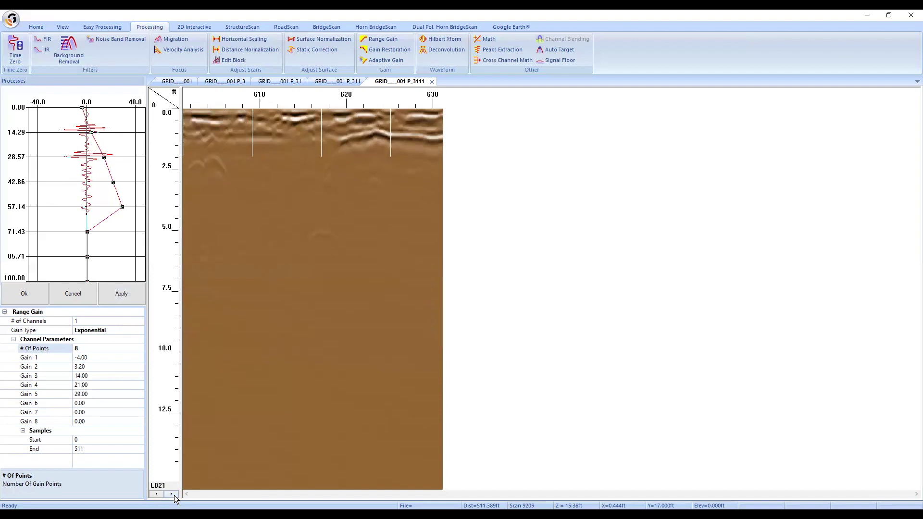
pyautogui.click(130, 294)
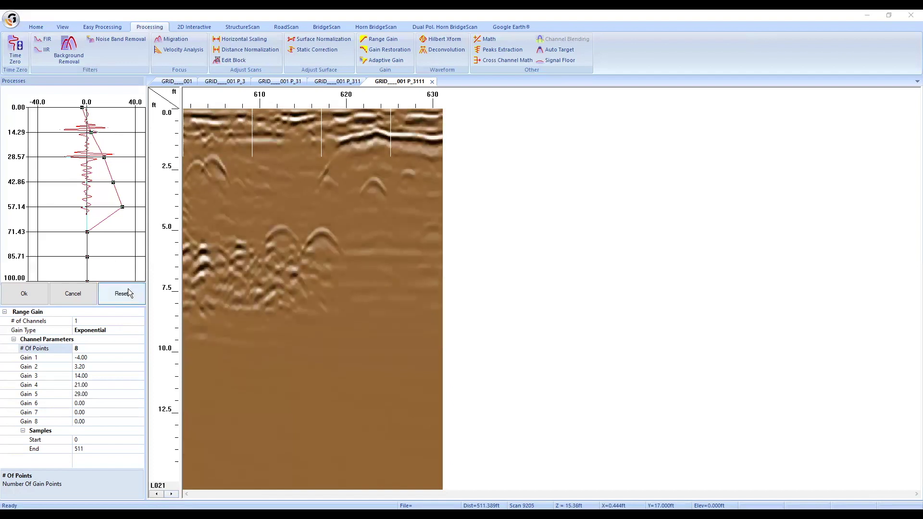
pyautogui.click(125, 289)
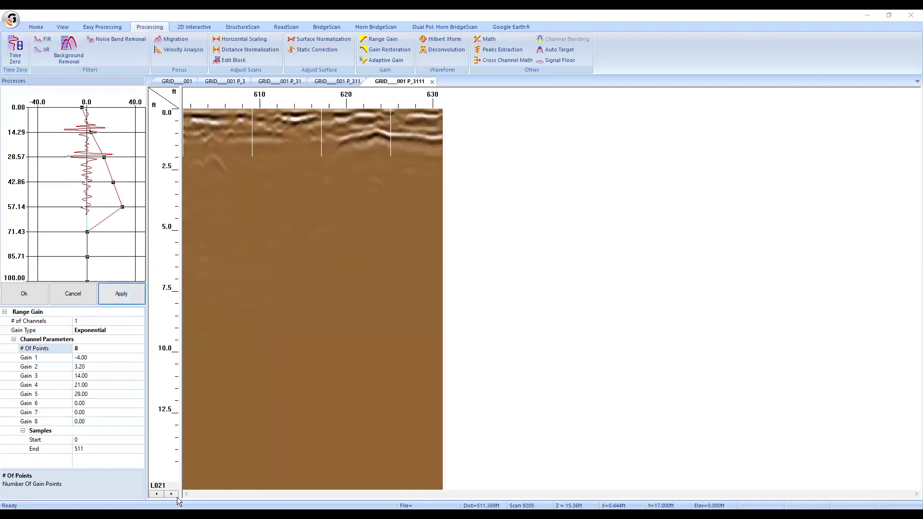
pyautogui.click(176, 495)
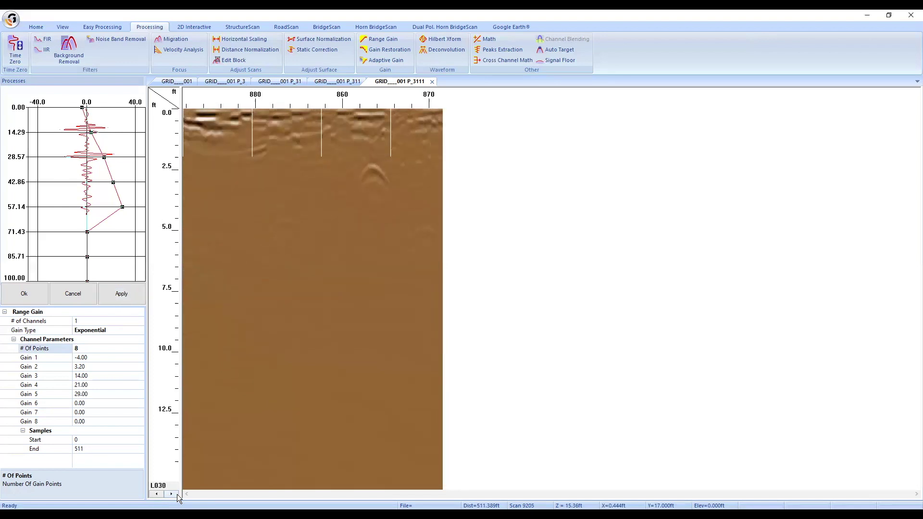
pyautogui.click(115, 285)
pyautogui.click(114, 286)
# Try gain points 6, 7 and 8 at 48, 50 and 53, previewing the range gain on profile L031
pyautogui.moveTo(87, 233); pyautogui.dragTo(117, 257)
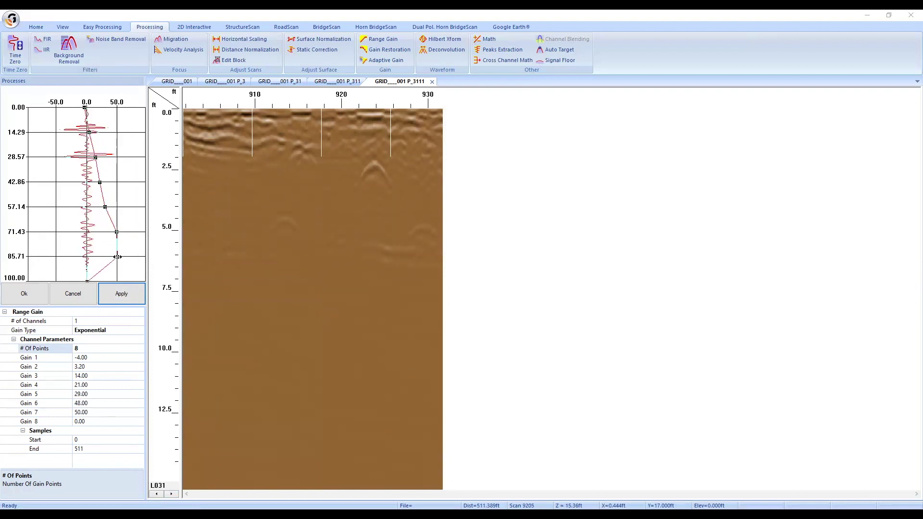
pyautogui.click(125, 298)
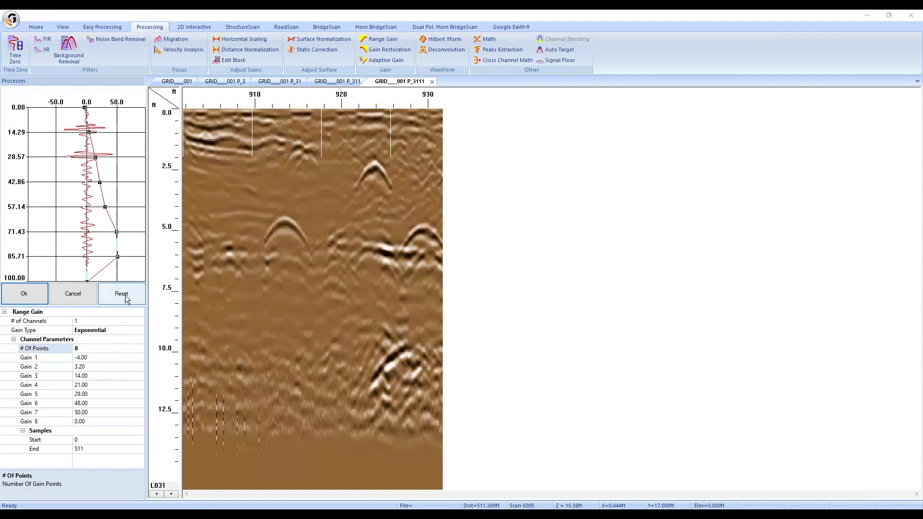
pyautogui.click(125, 296)
pyautogui.moveTo(86, 280); pyautogui.dragTo(118, 280)
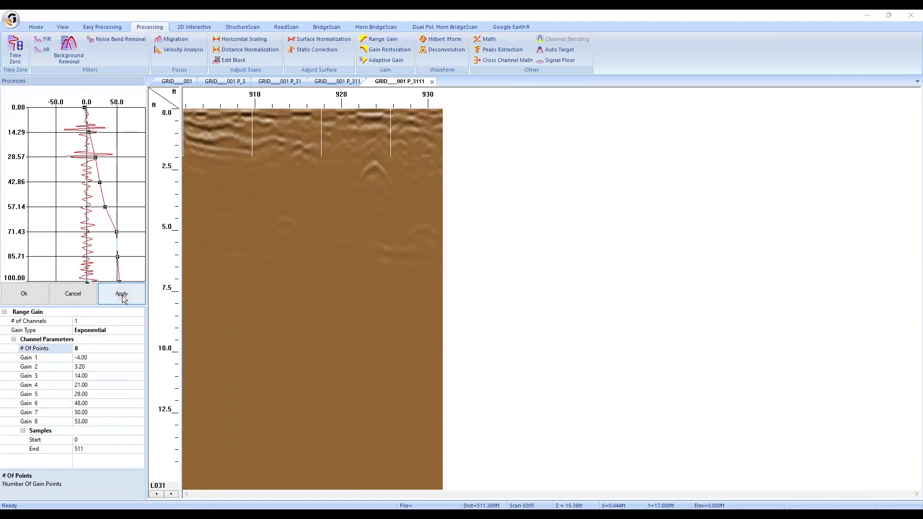
pyautogui.click(123, 298)
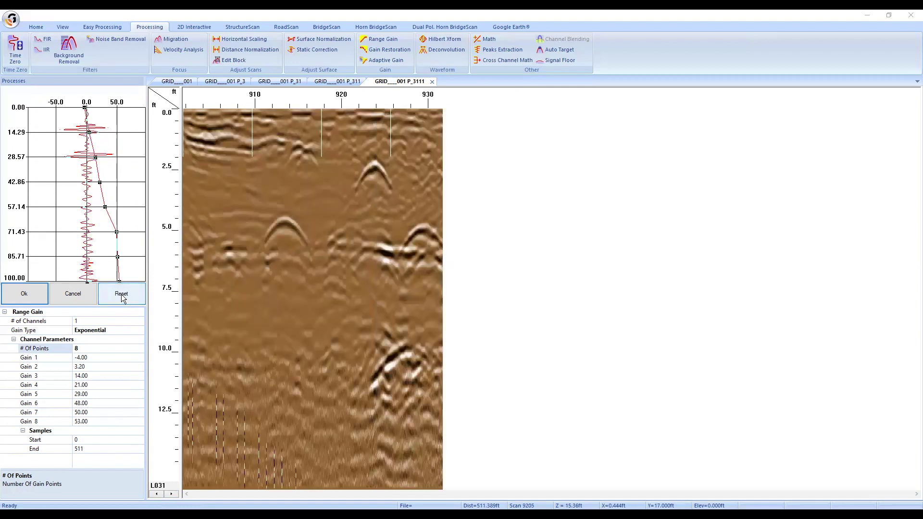
pyautogui.click(123, 298)
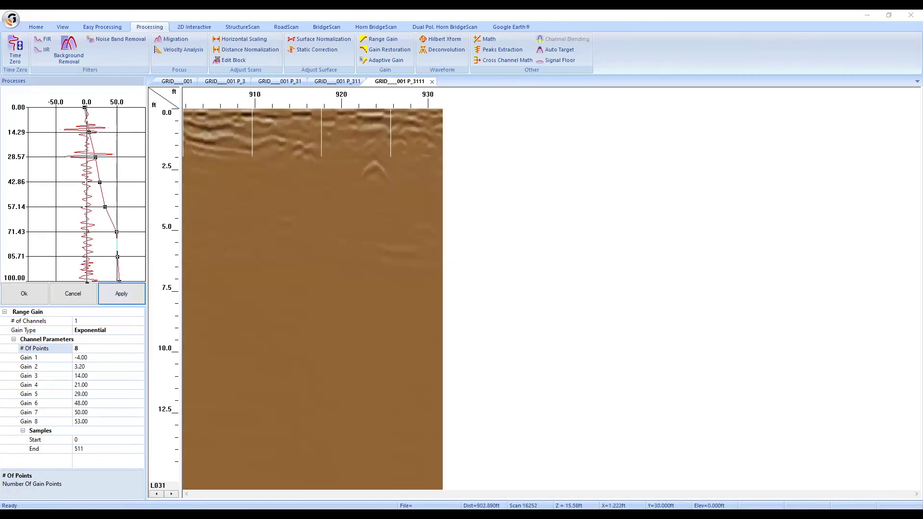
# Page forward to profile L037, preview the range gain there and reset the preview
pyautogui.click(171, 494)
pyautogui.click(172, 494)
pyautogui.click(127, 296)
pyautogui.click(127, 296)
# Try gain point 6 at 38 and gain point 7 at 40, previewing the range gain on profile L037
pyautogui.moveTo(118, 256); pyautogui.dragTo(111, 231)
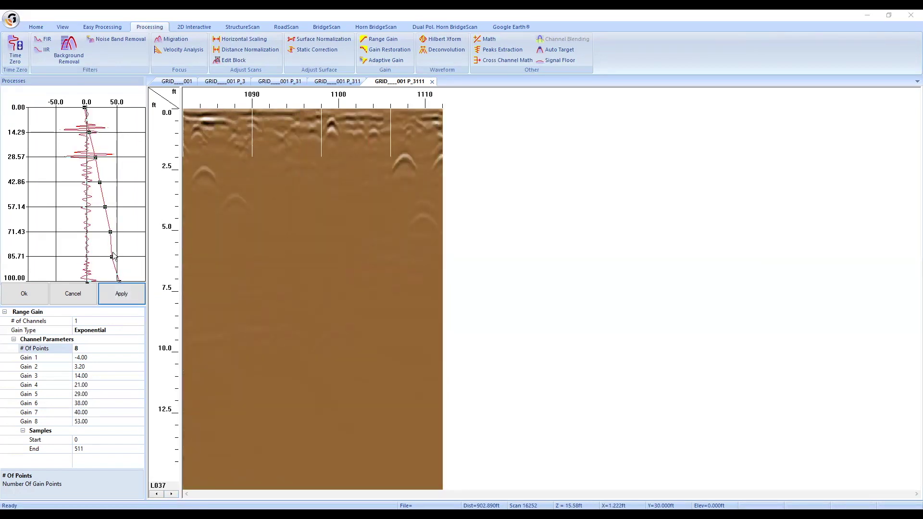
pyautogui.click(127, 296)
pyautogui.click(128, 297)
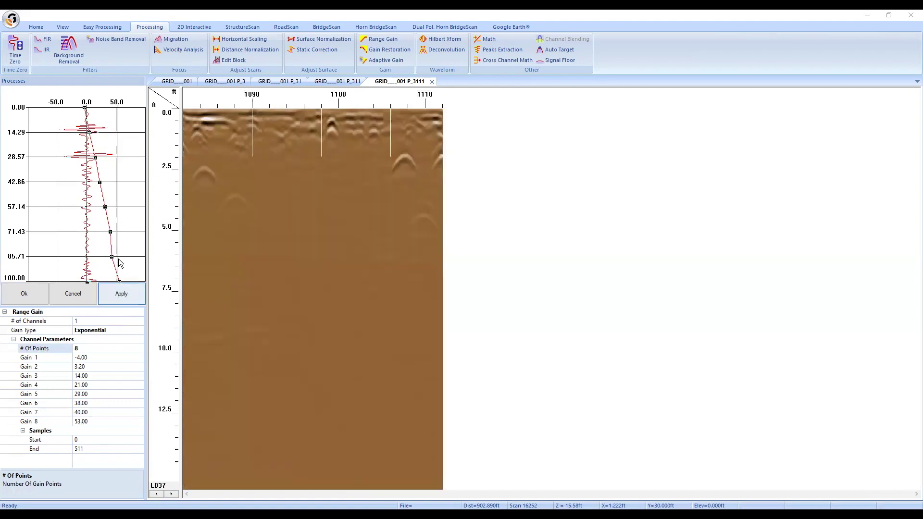
# Set gain point 6 to 30 and gain point 7 to 36, preview them on profile L037, and set gain point 8 to 47
pyautogui.moveTo(111, 256); pyautogui.dragTo(106, 232)
pyautogui.click(122, 295)
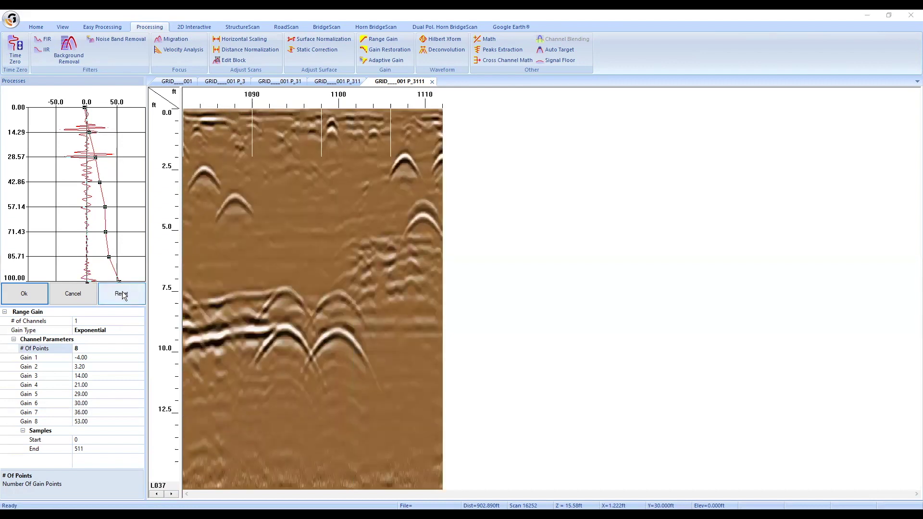
pyautogui.click(123, 295)
pyautogui.moveTo(118, 280); pyautogui.dragTo(114, 280)
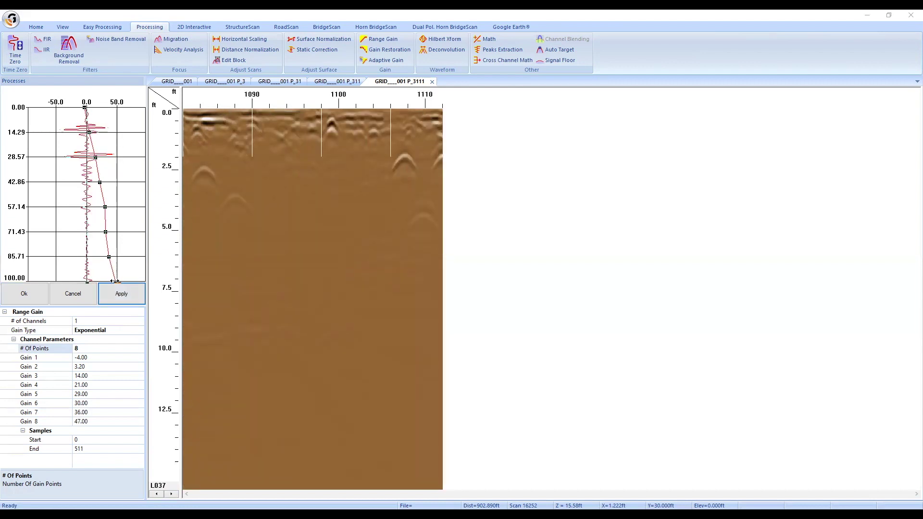
# Set gain point 8 to 46 and gain point 6 to 33, previewing the range gain on profile L037
pyautogui.click(121, 295)
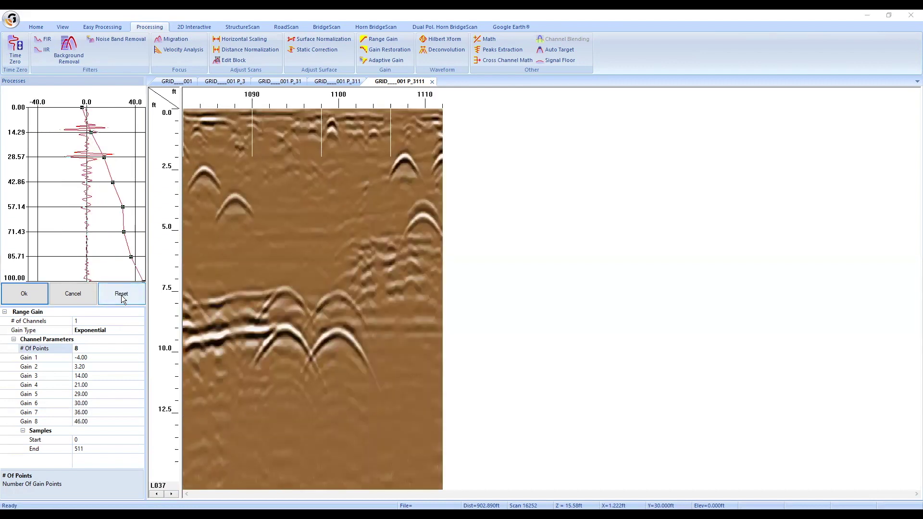
pyautogui.click(122, 296)
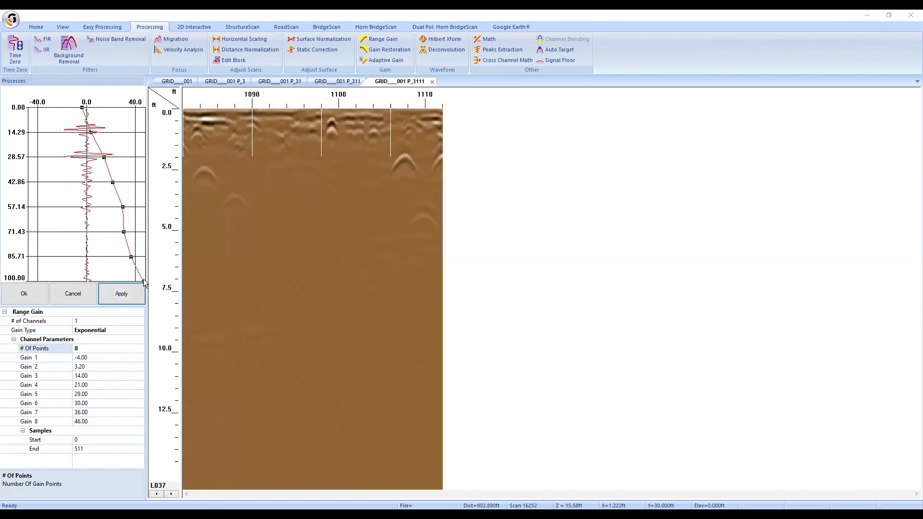
pyautogui.moveTo(123, 232); pyautogui.dragTo(126, 232)
pyautogui.click(127, 294)
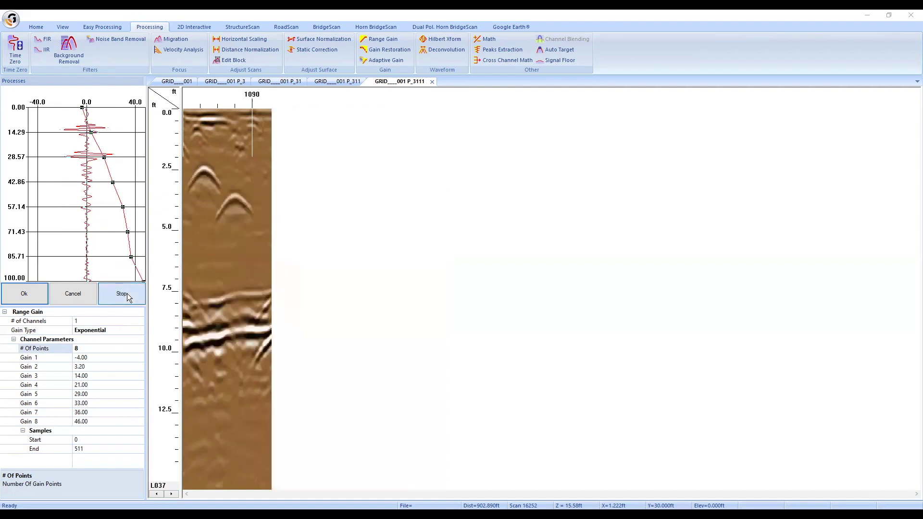
pyautogui.click(127, 294)
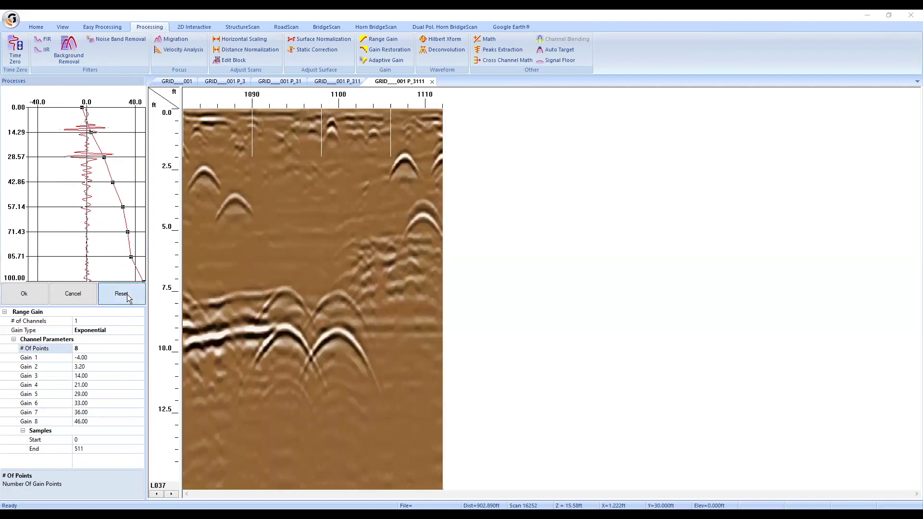
# Page forward to profiles L043 and L047, previewing and resetting the range gain on each
pyautogui.click(171, 494)
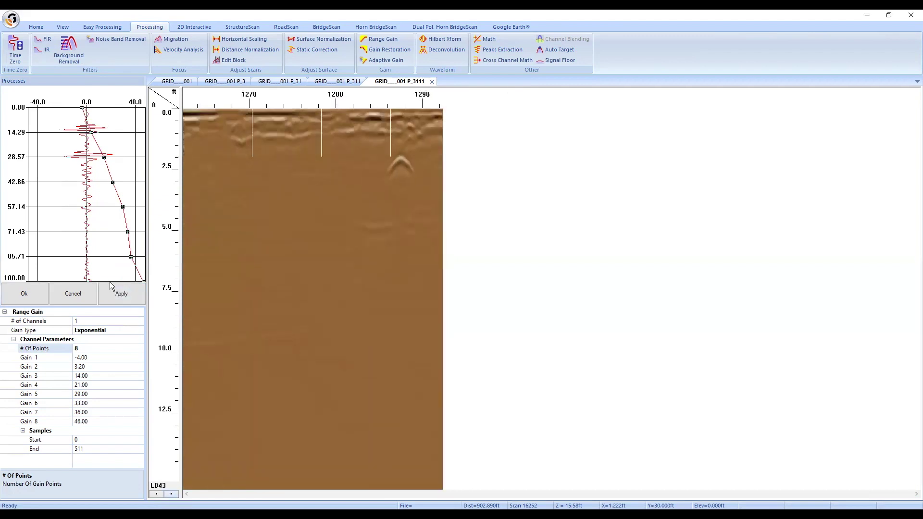
pyautogui.click(127, 295)
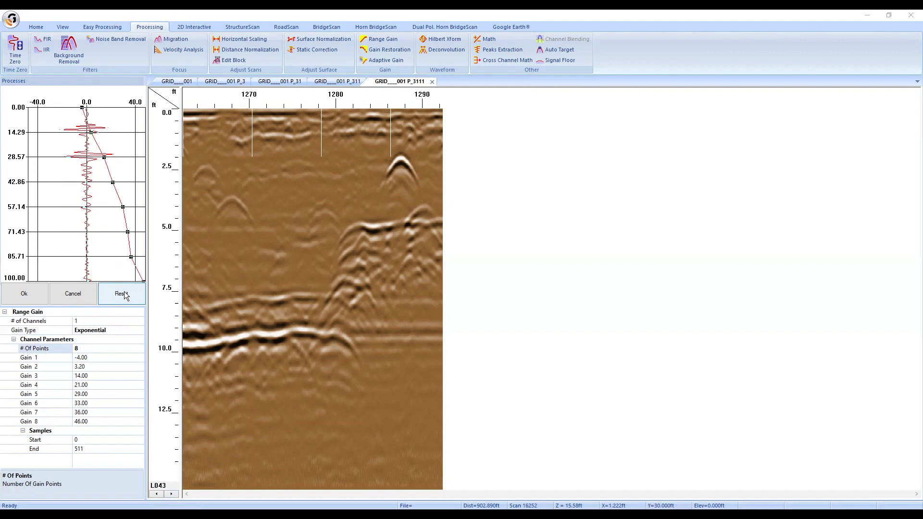
pyautogui.click(124, 295)
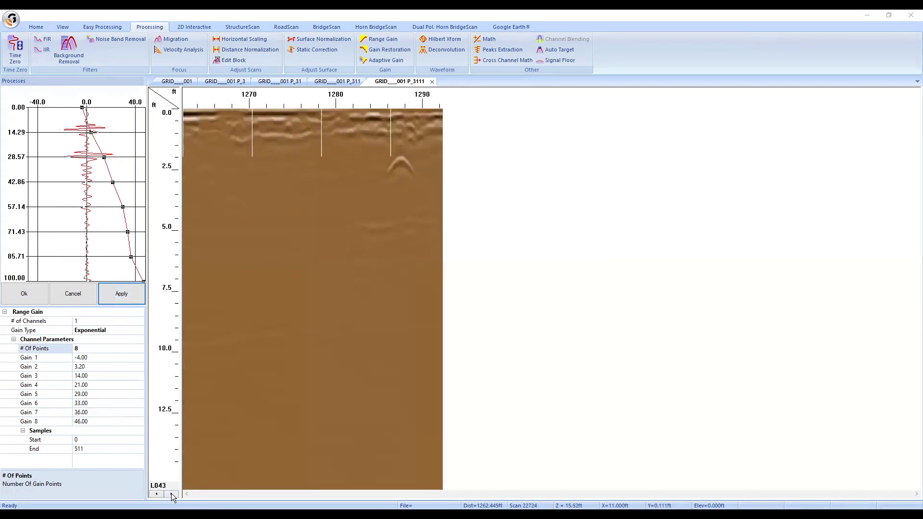
pyautogui.click(172, 494)
pyautogui.click(130, 288)
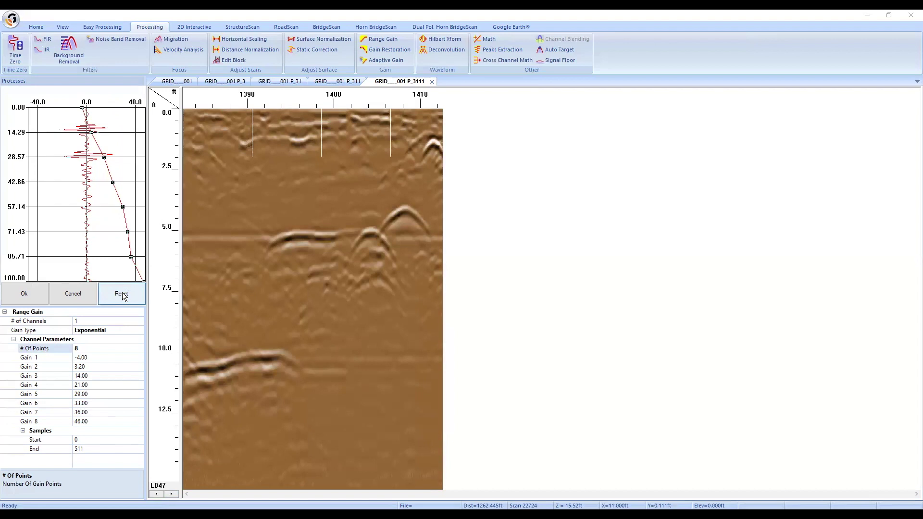
pyautogui.click(123, 296)
# Preview the range gain on profile L051, set gain point 6 to 34 and preview it again
pyautogui.click(176, 495)
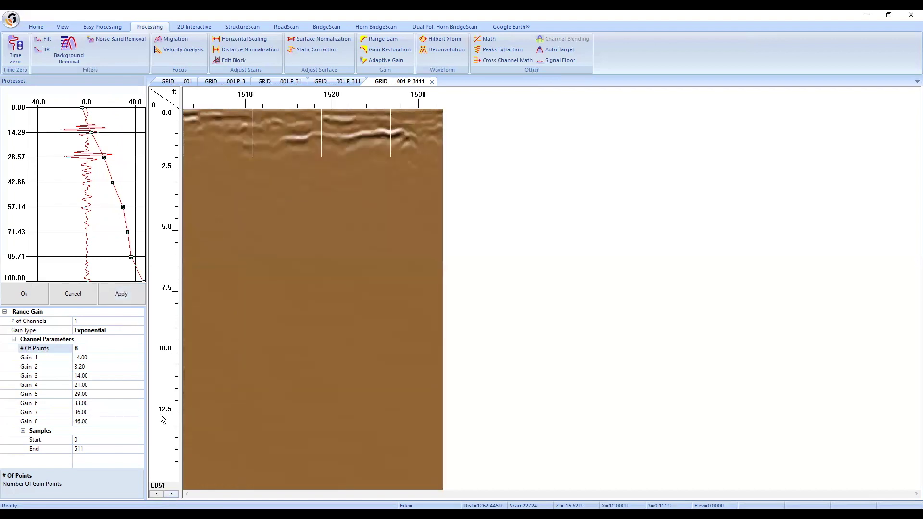
pyautogui.click(119, 287)
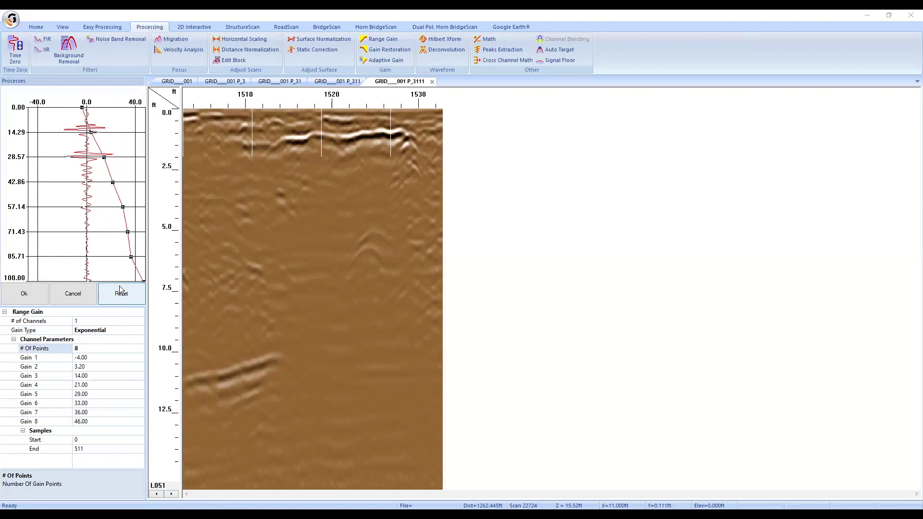
pyautogui.click(117, 297)
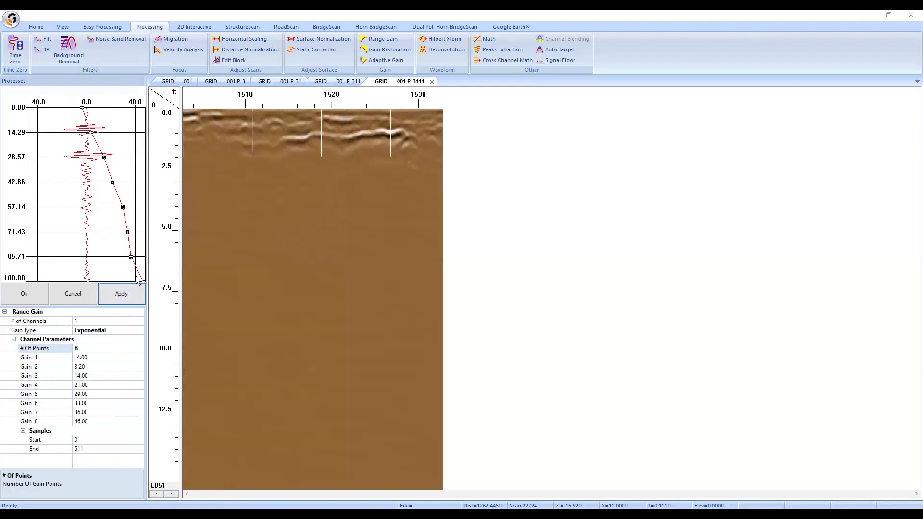
pyautogui.moveTo(126, 231); pyautogui.dragTo(134, 232)
pyautogui.moveTo(134, 232); pyautogui.dragTo(128, 231)
pyautogui.click(129, 293)
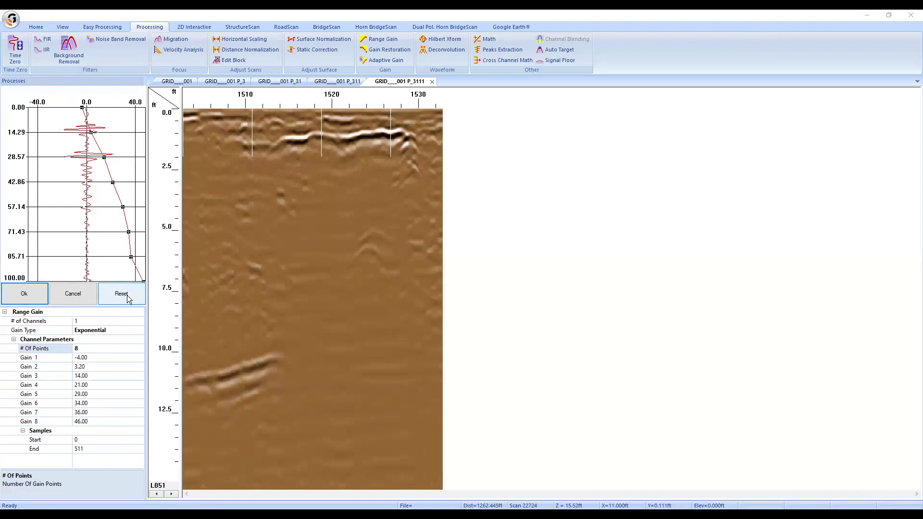
# Page forward to profile L056, preview the range gain there and reset the preview
pyautogui.click(171, 493)
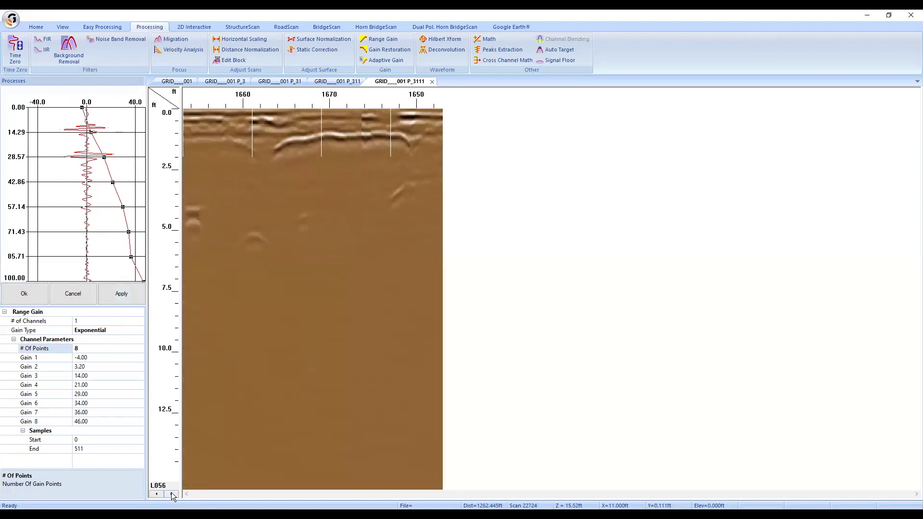
pyautogui.click(120, 295)
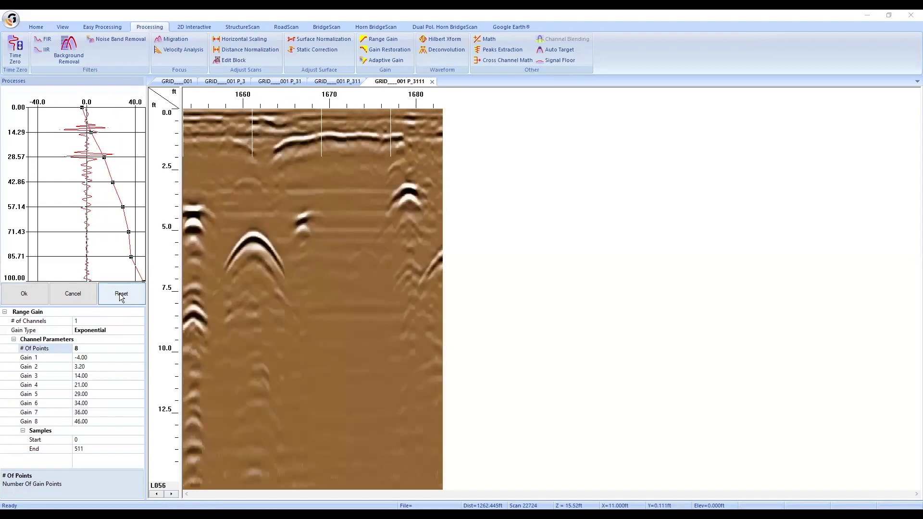
pyautogui.click(118, 293)
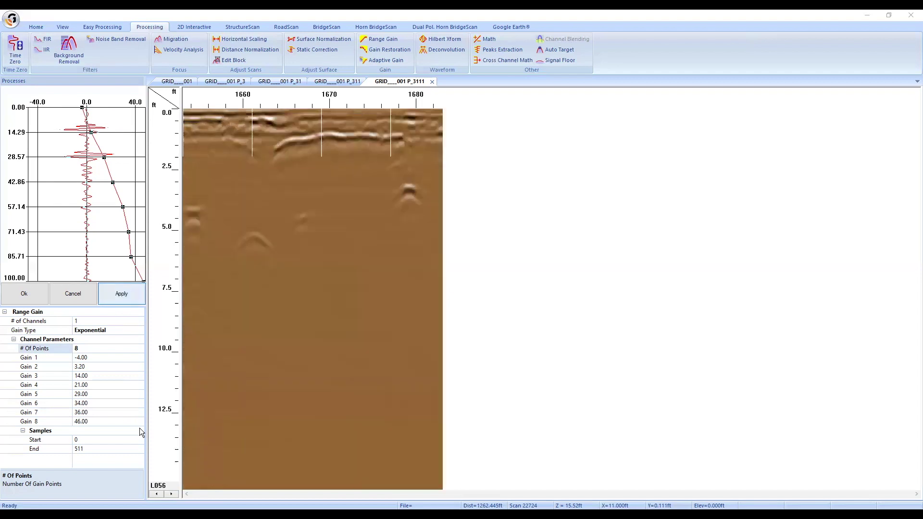
# Recheck the range gain on profile L031 and accept the gain curve to produce the processed file
pyautogui.click(156, 493)
pyautogui.click(157, 493)
pyautogui.click(156, 494)
pyautogui.click(157, 493)
pyautogui.click(156, 493)
pyautogui.click(157, 493)
pyautogui.click(157, 493)
pyautogui.click(157, 493)
pyautogui.click(158, 495)
pyautogui.click(157, 493)
pyautogui.click(156, 493)
pyautogui.click(157, 493)
pyautogui.click(156, 493)
pyautogui.click(157, 493)
pyautogui.click(158, 493)
pyautogui.click(157, 494)
pyautogui.click(158, 494)
pyautogui.click(157, 494)
pyautogui.click(158, 494)
pyautogui.click(124, 303)
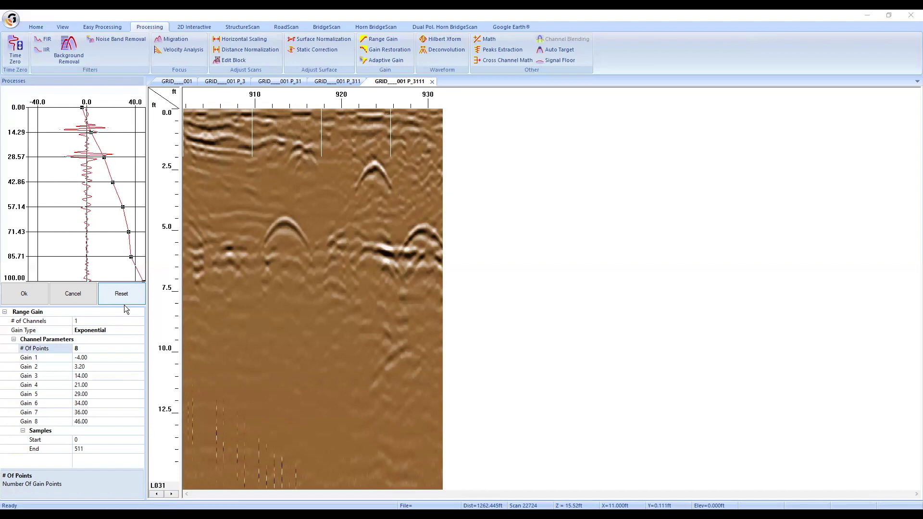
pyautogui.click(124, 305)
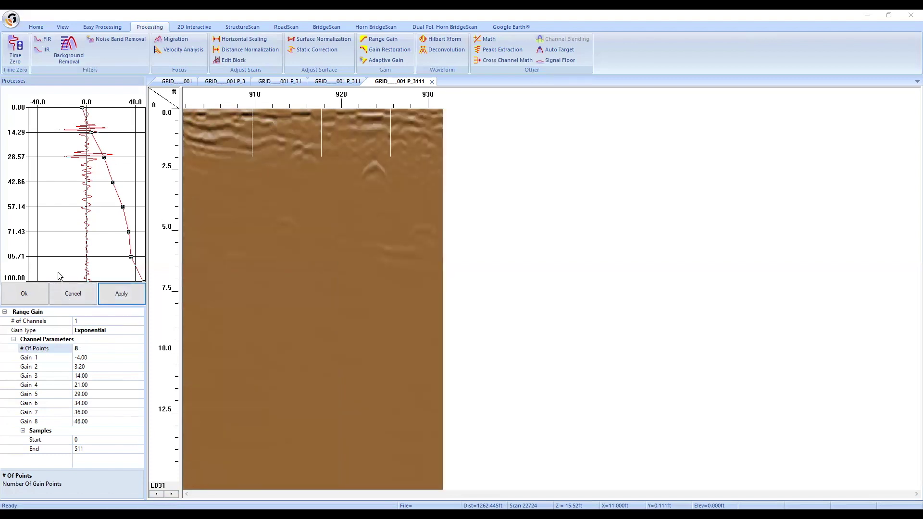
pyautogui.click(35, 295)
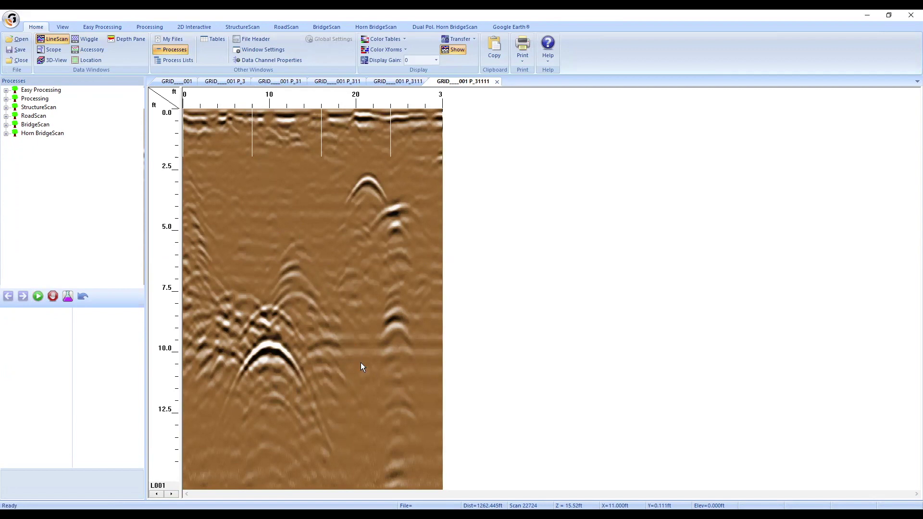
# Page through the profiles of the range-gained file from L001 to L033 to examine the gain result
pyautogui.click(176, 494)
pyautogui.click(176, 494)
pyautogui.click(176, 494)
pyautogui.click(176, 494)
pyautogui.click(176, 494)
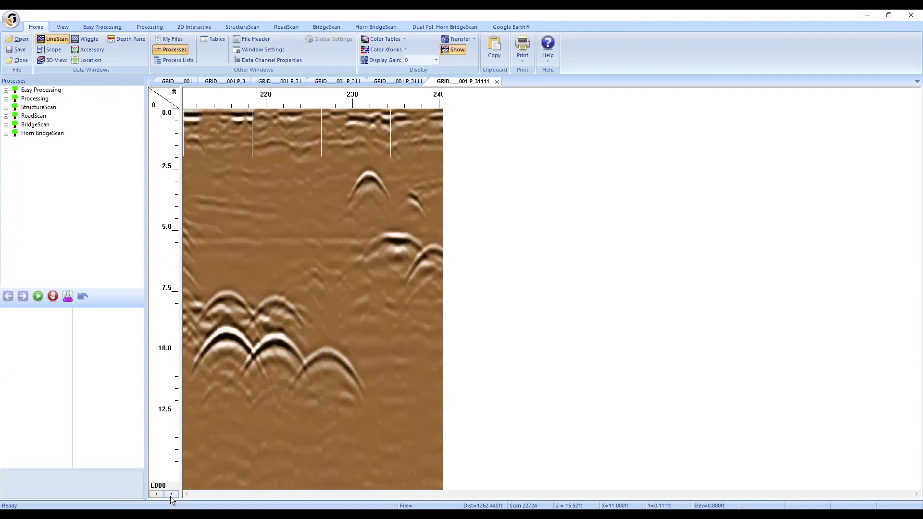
pyautogui.click(171, 494)
pyautogui.click(171, 494)
pyautogui.click(171, 493)
pyautogui.click(171, 493)
pyautogui.click(171, 494)
pyautogui.click(171, 494)
pyautogui.click(171, 493)
pyautogui.click(171, 494)
pyautogui.click(172, 494)
pyautogui.click(172, 494)
pyautogui.click(171, 494)
pyautogui.click(171, 494)
pyautogui.click(169, 493)
pyautogui.click(168, 493)
pyautogui.click(169, 494)
pyautogui.click(168, 493)
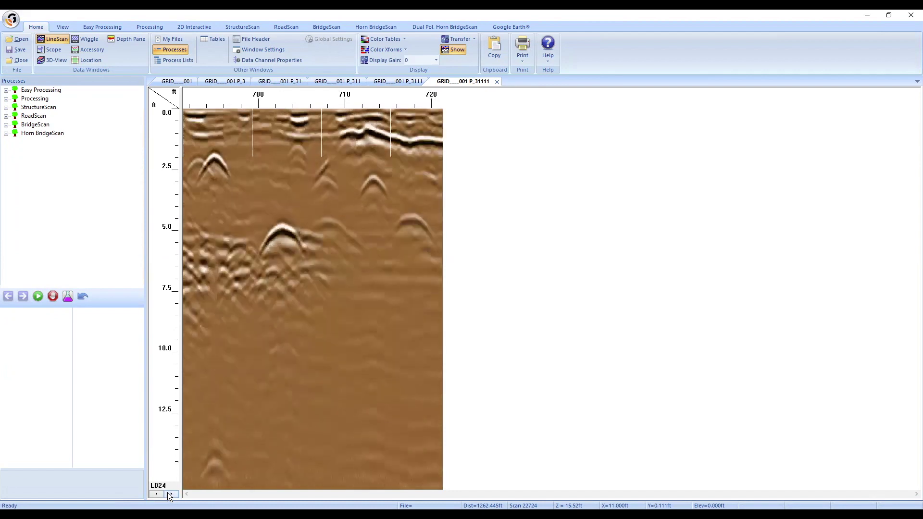
pyautogui.click(169, 494)
pyautogui.click(169, 494)
pyautogui.click(169, 494)
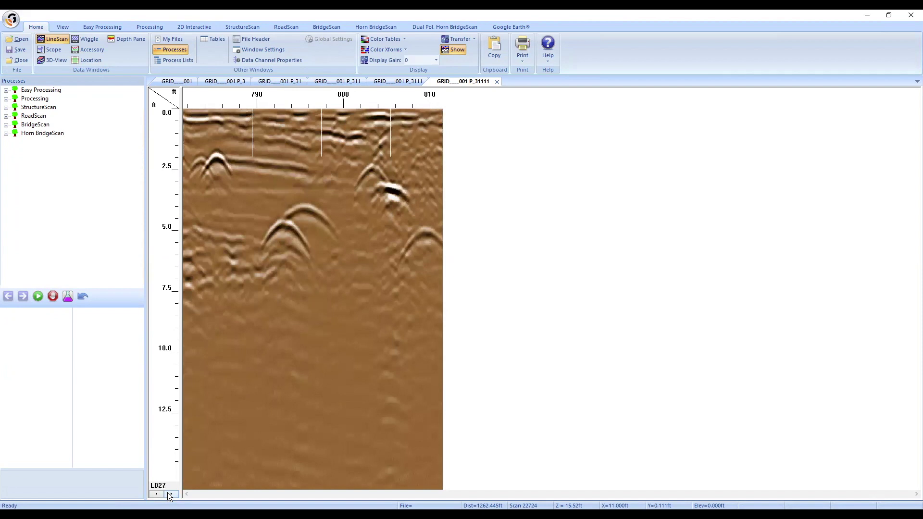
pyautogui.click(170, 493)
pyautogui.click(170, 494)
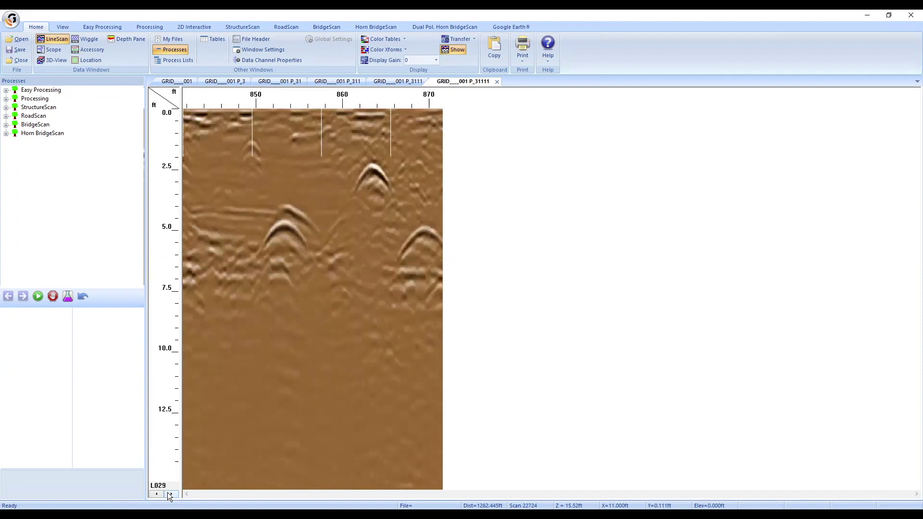
pyautogui.click(169, 494)
pyautogui.click(170, 494)
pyautogui.click(169, 493)
pyautogui.click(169, 493)
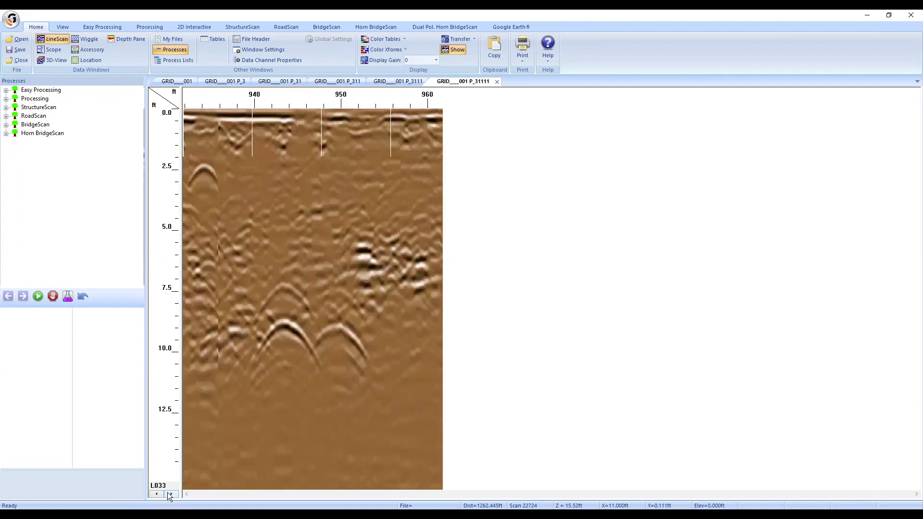
pyautogui.click(169, 494)
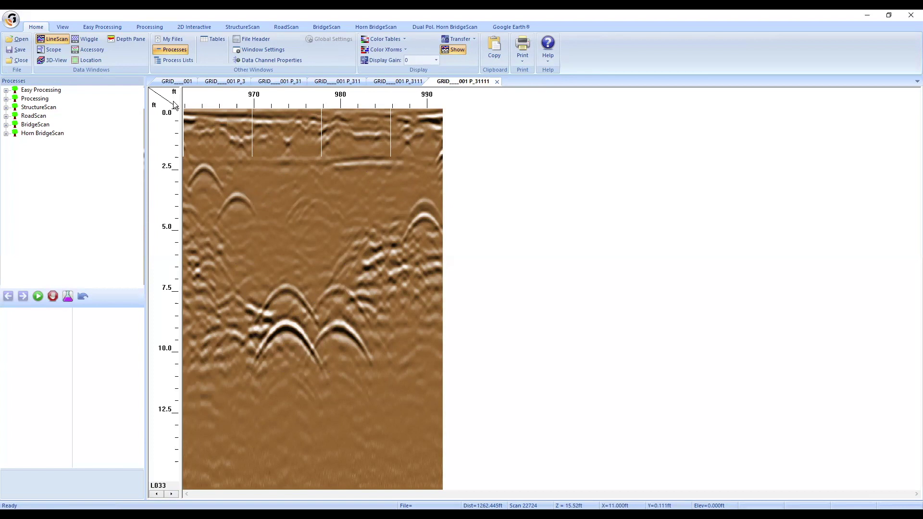
# Start a Kirchhoff migration and fit its hyperbola to the strong reflection near 974 ft, with dielectric 17.64, time 59.77 ns and width 159
pyautogui.click(155, 26)
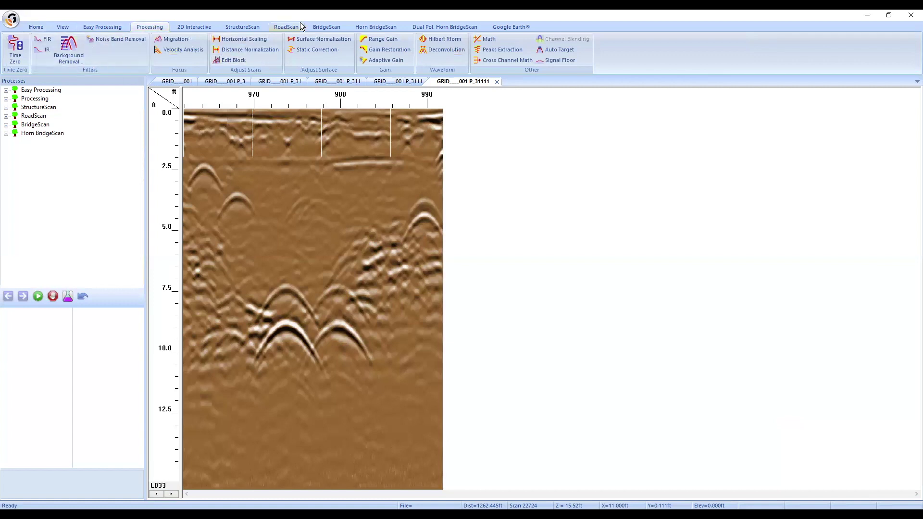
pyautogui.click(169, 41)
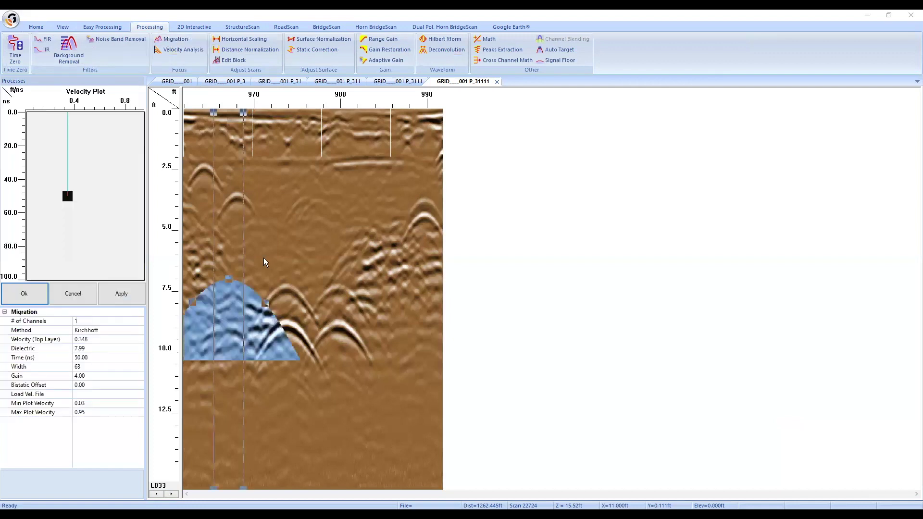
pyautogui.moveTo(228, 306)
pyautogui.mouseDown()
pyautogui.moveTo(240, 334)
pyautogui.moveTo(502, 347)
pyautogui.moveTo(423, 342)
pyautogui.moveTo(316, 371)
pyautogui.moveTo(300, 395)
pyautogui.moveTo(289, 365)
pyautogui.moveTo(297, 368)
pyautogui.moveTo(299, 382)
pyautogui.moveTo(262, 365)
pyautogui.moveTo(303, 359)
pyautogui.moveTo(291, 342)
pyautogui.mouseUp()
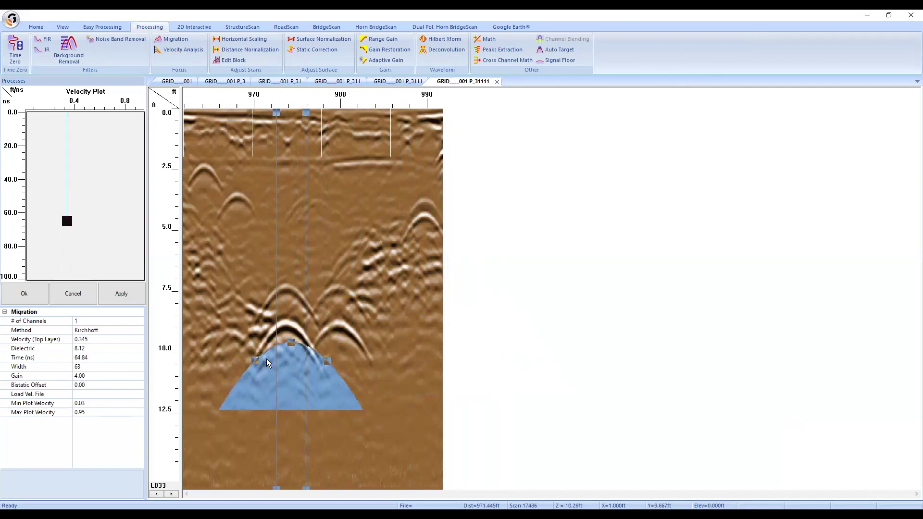
pyautogui.moveTo(298, 366)
pyautogui.mouseDown()
pyautogui.moveTo(288, 389)
pyautogui.moveTo(281, 344)
pyautogui.moveTo(284, 356)
pyautogui.moveTo(289, 345)
pyautogui.mouseUp()
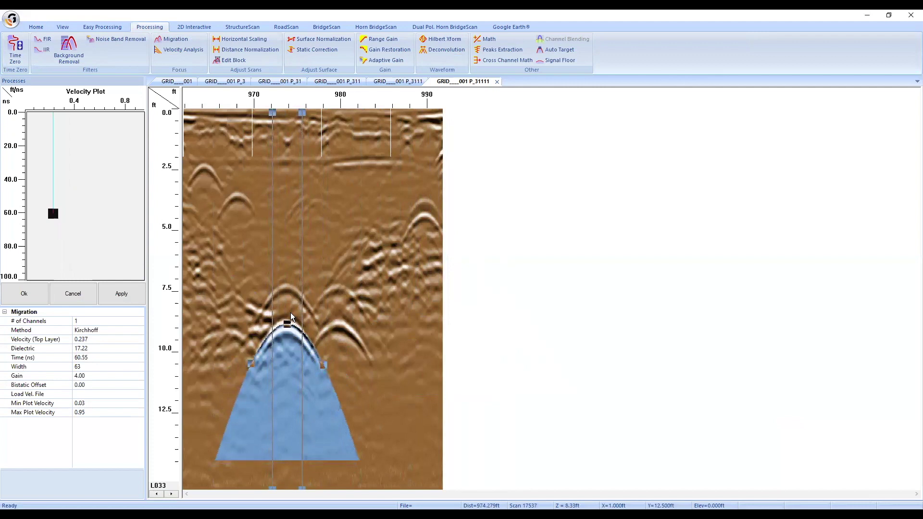
pyautogui.moveTo(290, 343); pyautogui.dragTo(289, 339)
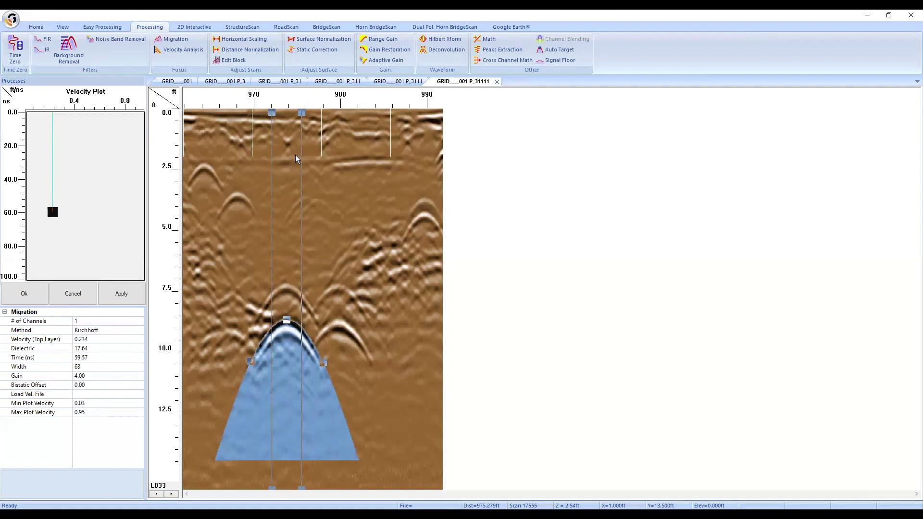
pyautogui.moveTo(305, 111); pyautogui.dragTo(325, 113)
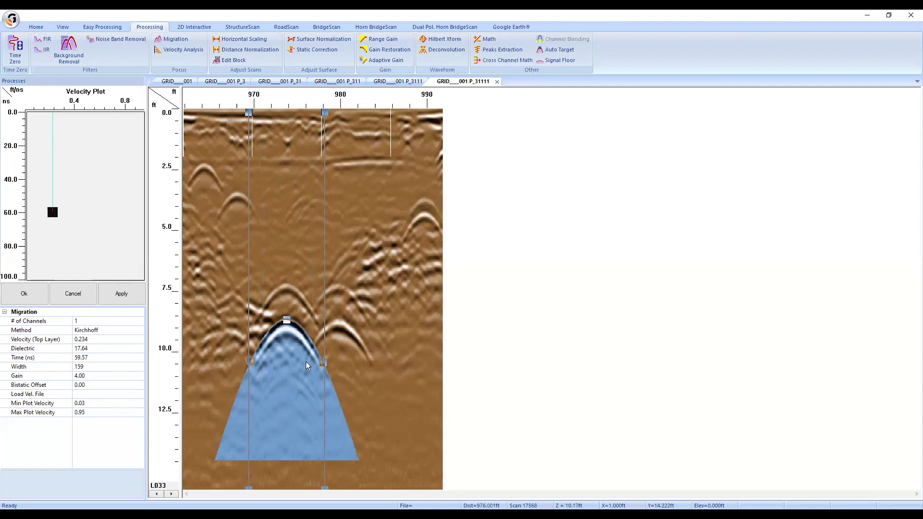
pyautogui.moveTo(293, 351); pyautogui.dragTo(293, 350)
# Preview the migration on profile L033 and move the hyperbola overlay away from the collapsed reflections
pyautogui.click(53, 351)
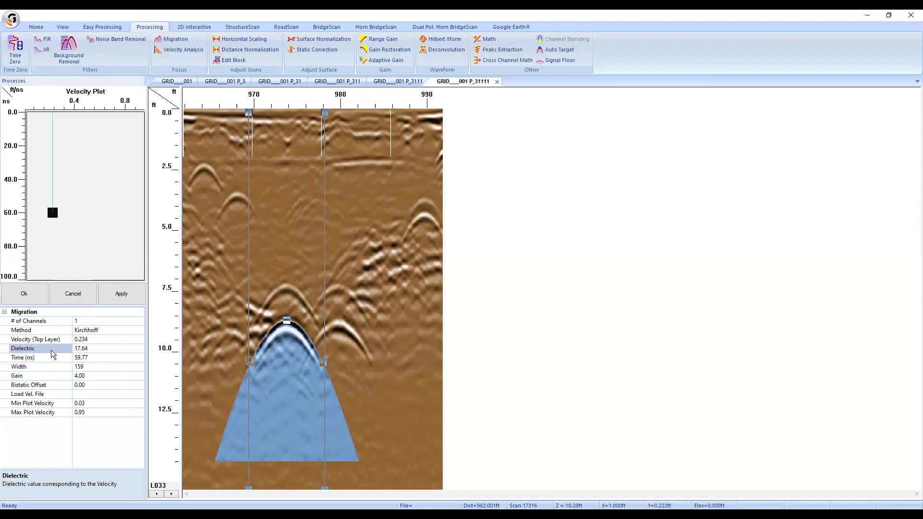
pyautogui.click(41, 376)
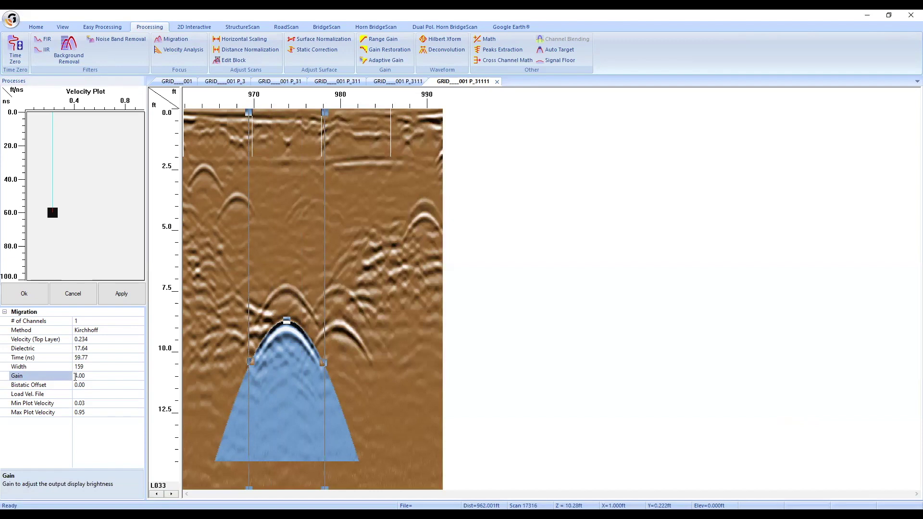
pyautogui.click(38, 28)
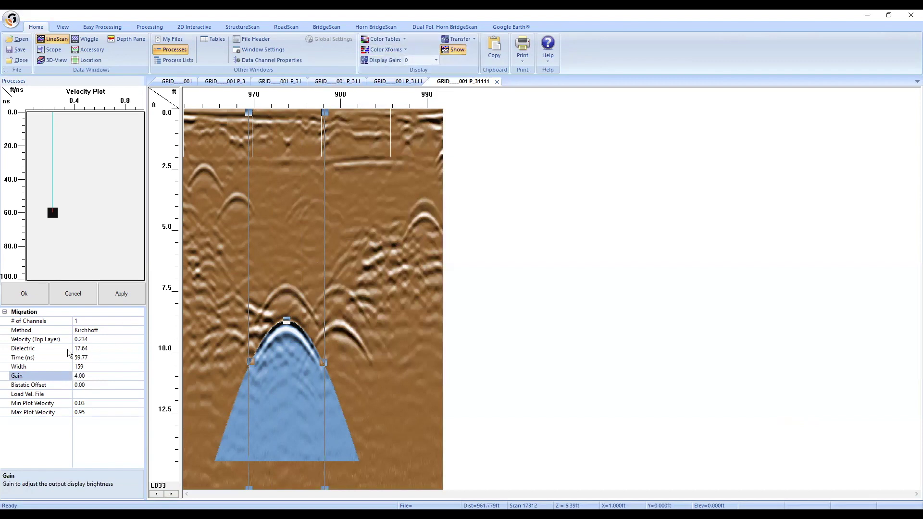
pyautogui.click(41, 348)
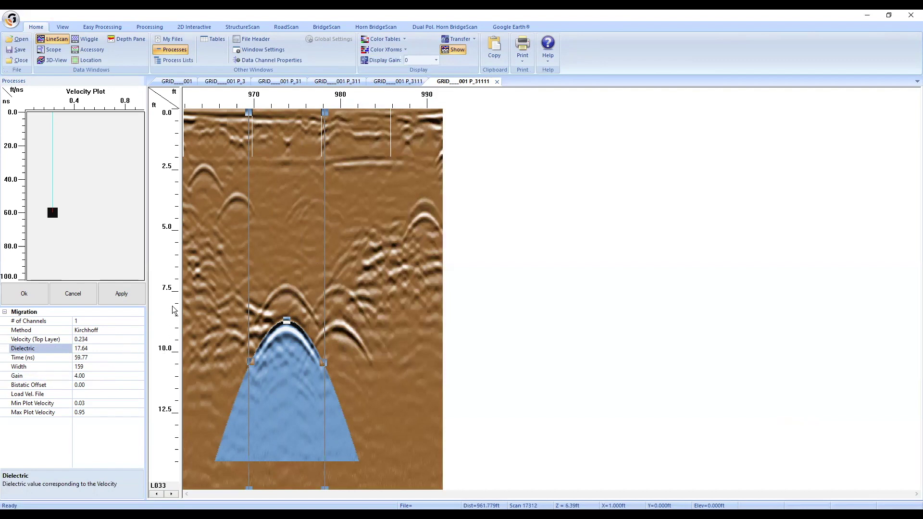
pyautogui.click(128, 294)
pyautogui.moveTo(292, 354); pyautogui.dragTo(476, 353)
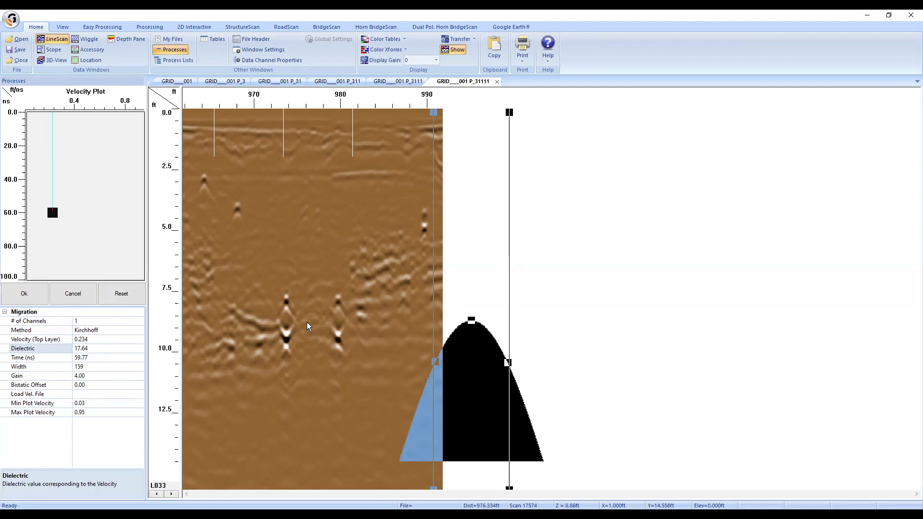
# Reset the migration preview, refit the hyperbola to the strong reflection near 974 ft and set its dielectric to 18
pyautogui.click(128, 288)
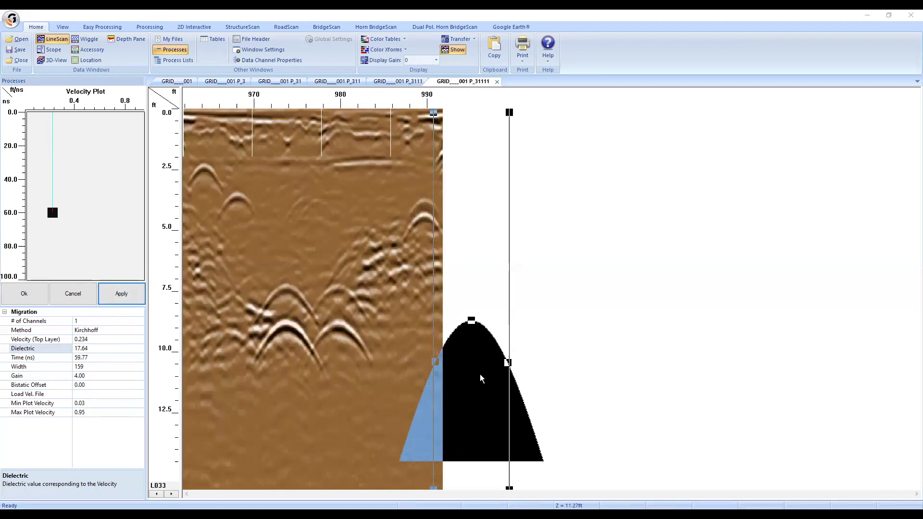
pyautogui.moveTo(477, 363); pyautogui.dragTo(291, 370)
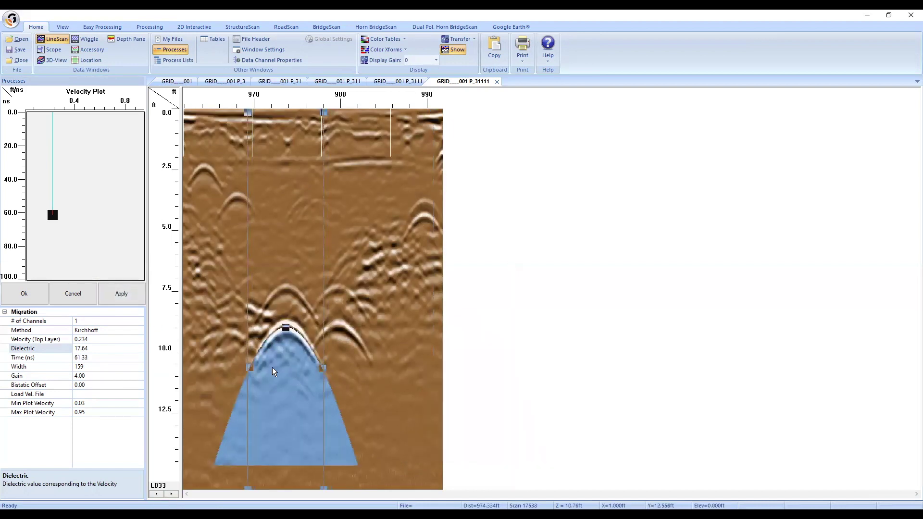
pyautogui.click(106, 348)
pyautogui.write('18')
pyautogui.press('Return')
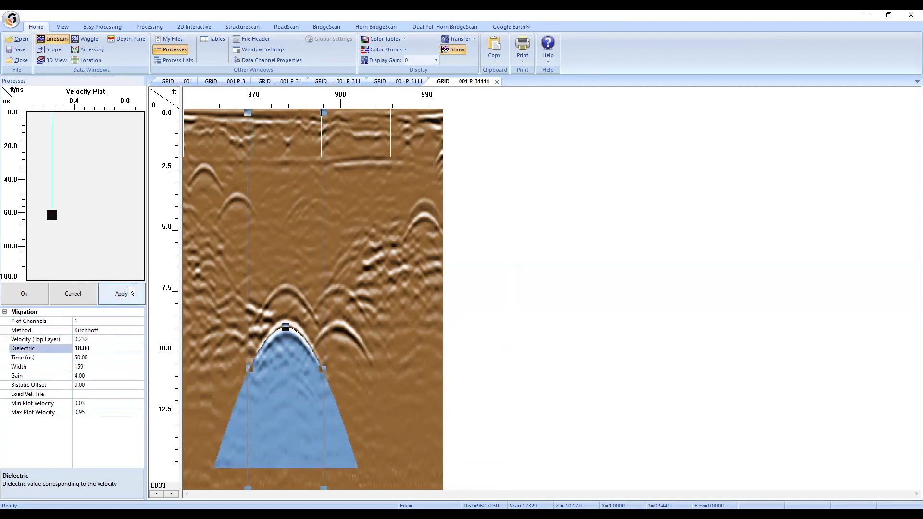
# Preview the migration on profile L033 with the new dielectric, move the hyperbola overlay clear of the data and reset the preview
pyautogui.click(129, 293)
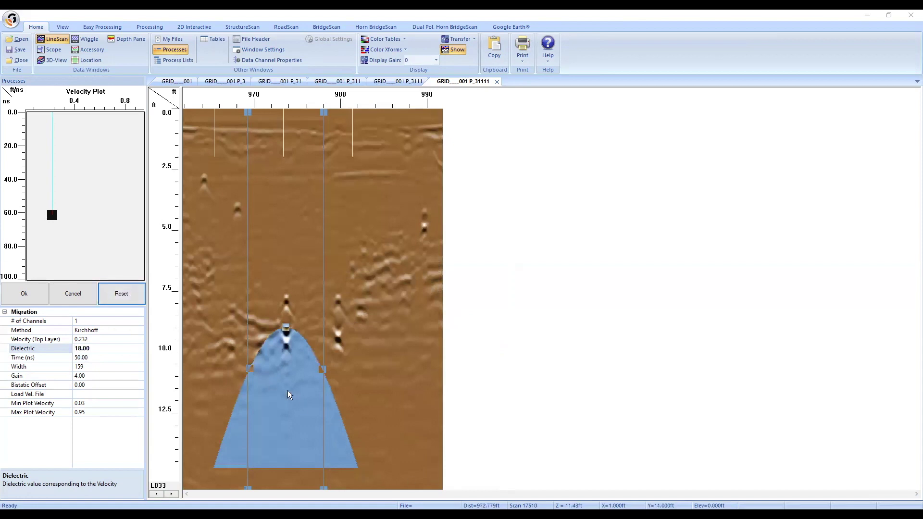
pyautogui.moveTo(291, 393); pyautogui.dragTo(478, 399)
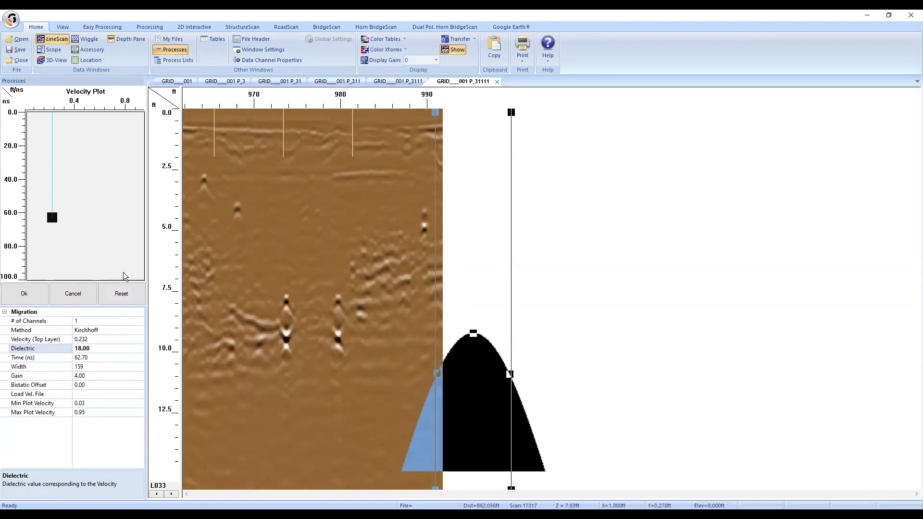
pyautogui.click(127, 292)
# Go forward to profile L038, preview the migration on it and reset the preview
pyautogui.click(174, 497)
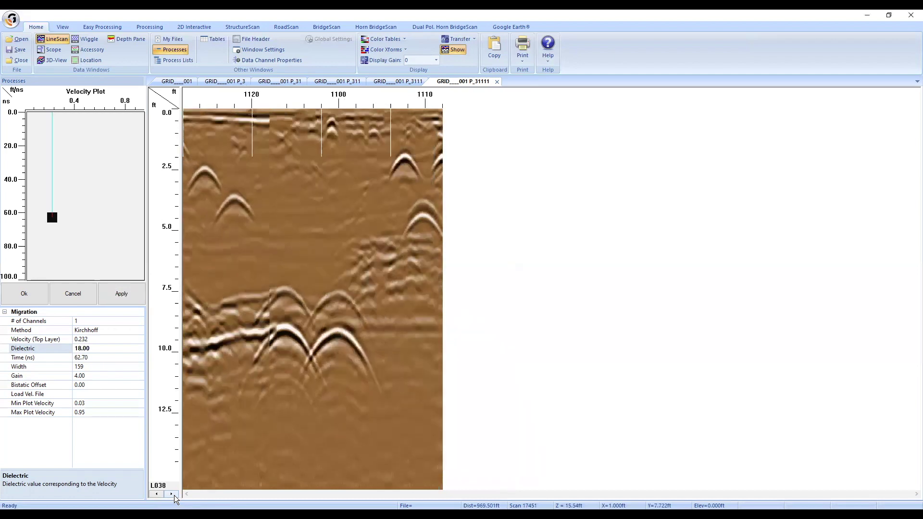
pyautogui.click(123, 293)
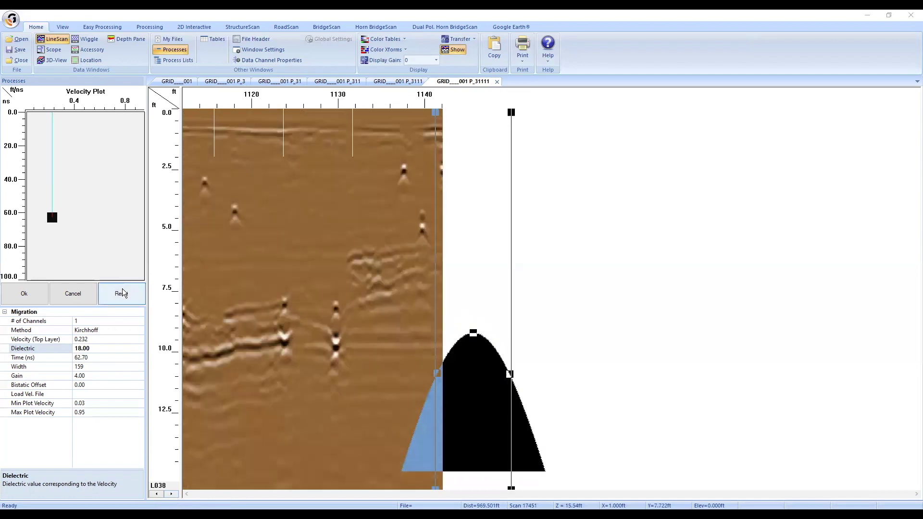
pyautogui.click(122, 291)
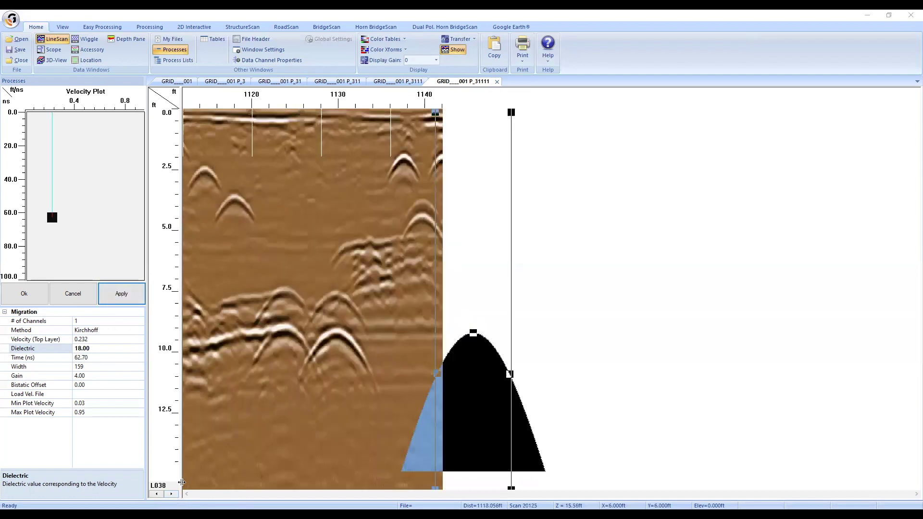
# Advance to profile L047, preview the migration on it and reset the preview
pyautogui.click(173, 494)
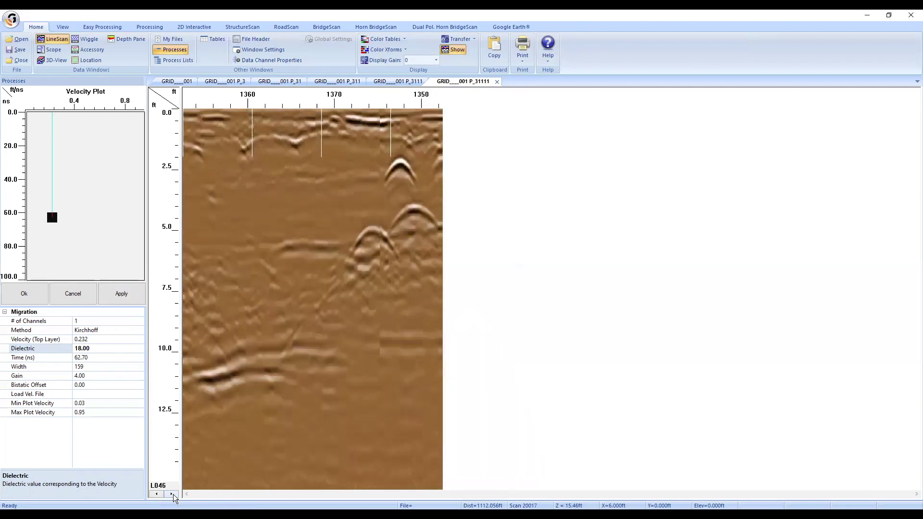
pyautogui.click(134, 288)
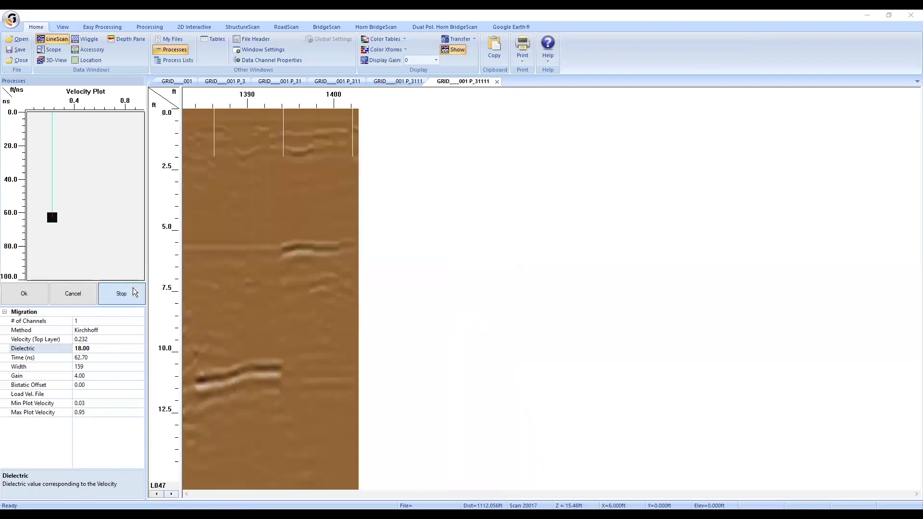
pyautogui.click(131, 290)
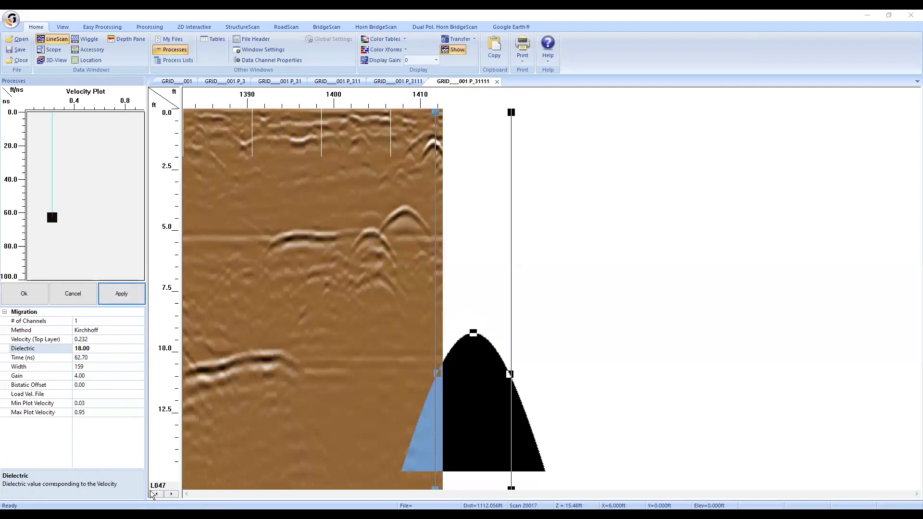
# Page on to profile L051 and back to L030, and preview the migration there
pyautogui.click(171, 494)
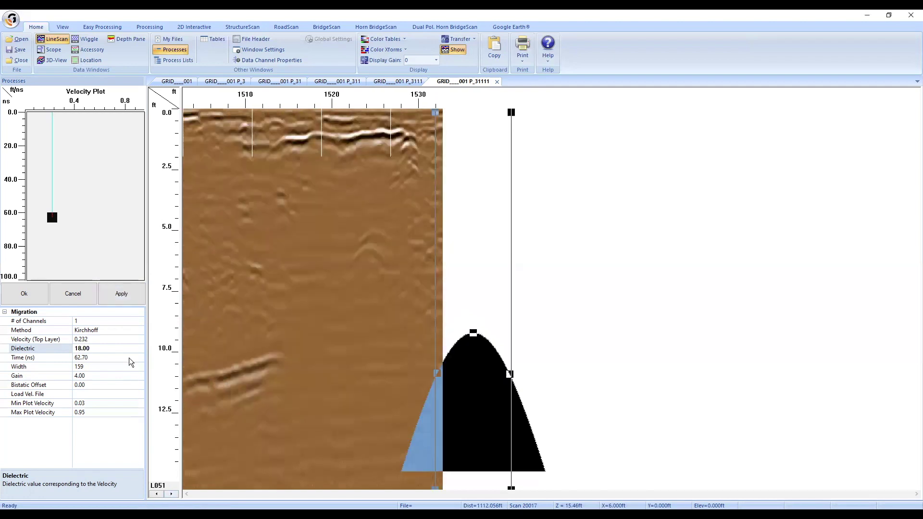
pyautogui.click(158, 495)
pyautogui.click(158, 494)
pyautogui.click(158, 495)
pyautogui.click(158, 495)
pyautogui.click(157, 494)
pyautogui.click(158, 495)
pyautogui.click(158, 495)
pyautogui.click(157, 495)
pyautogui.click(157, 494)
pyautogui.click(158, 495)
pyautogui.click(158, 494)
pyautogui.click(158, 495)
pyautogui.click(158, 494)
pyautogui.click(157, 494)
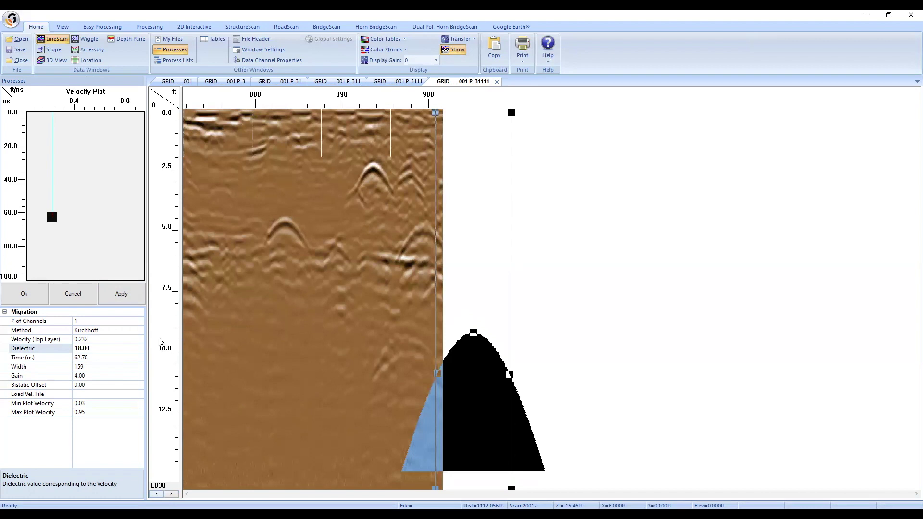
pyautogui.click(130, 292)
# Page back and forth through the unmigrated profiles around L023 to L027 to compare their hyperbolic reflections
pyautogui.click(159, 494)
pyautogui.click(159, 494)
pyautogui.click(159, 494)
pyautogui.click(159, 494)
pyautogui.click(159, 494)
pyautogui.click(159, 494)
pyautogui.click(171, 494)
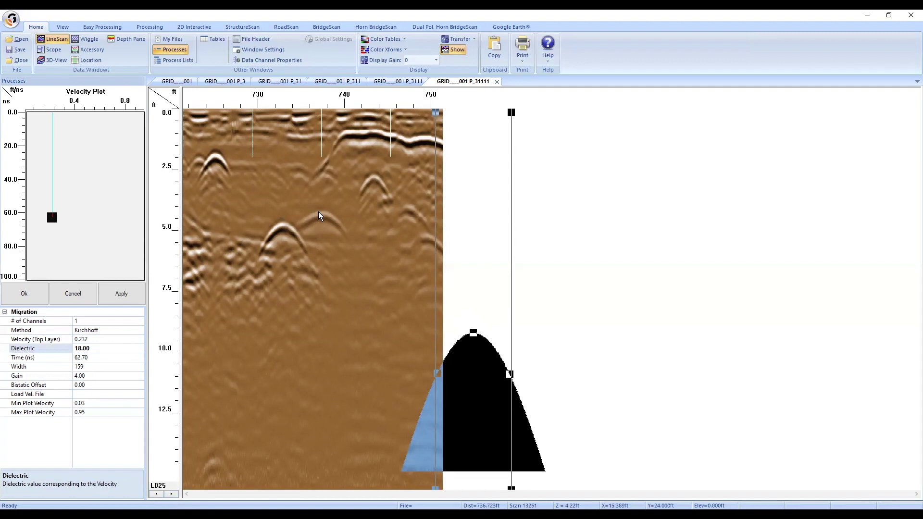
pyautogui.click(172, 493)
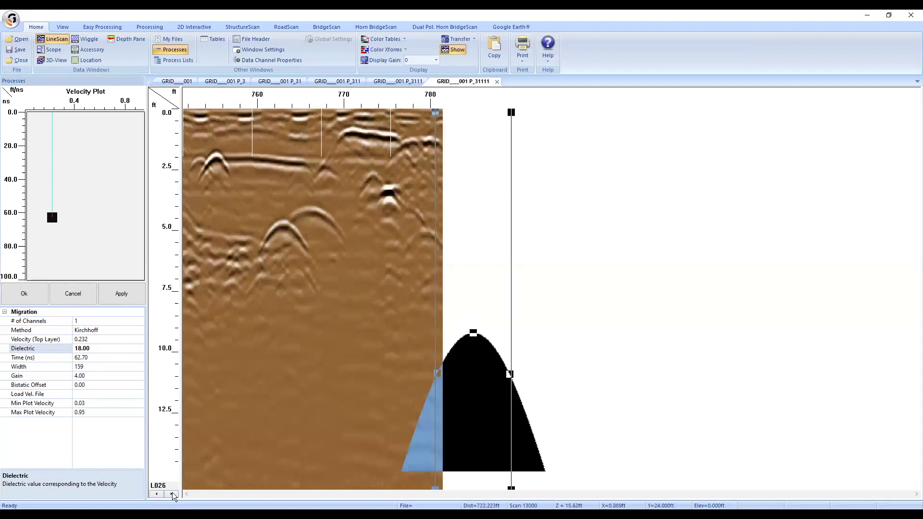
pyautogui.click(172, 493)
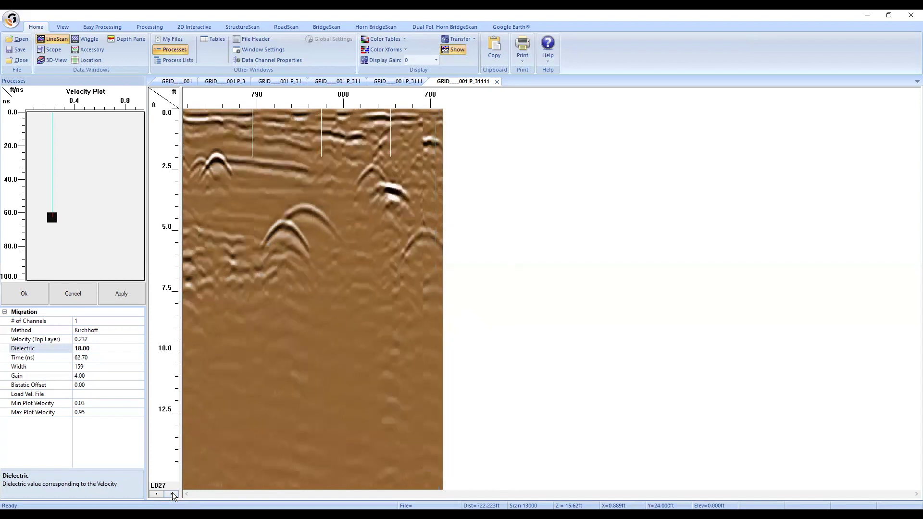
pyautogui.click(172, 493)
pyautogui.click(156, 494)
pyautogui.click(156, 494)
pyautogui.click(156, 493)
pyautogui.click(156, 493)
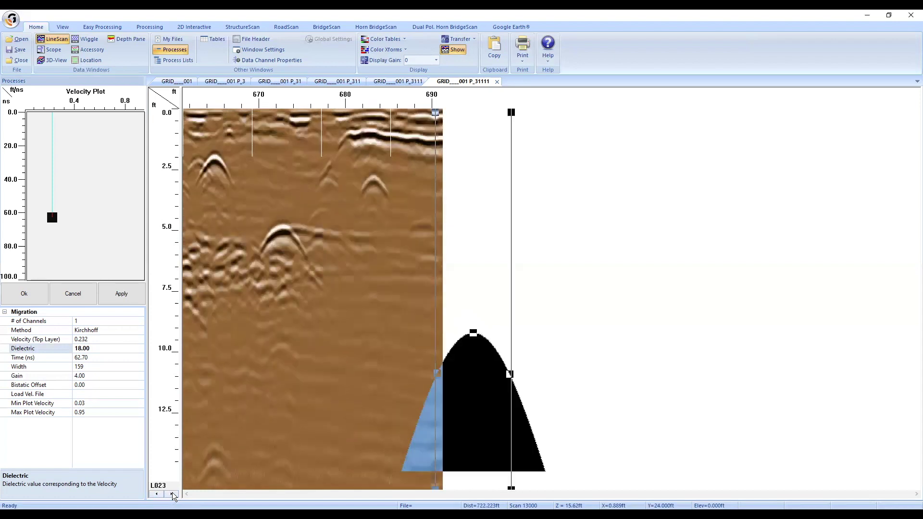
# Return to profile L026, preview the migration on it and reset the preview
pyautogui.click(172, 493)
pyautogui.click(172, 493)
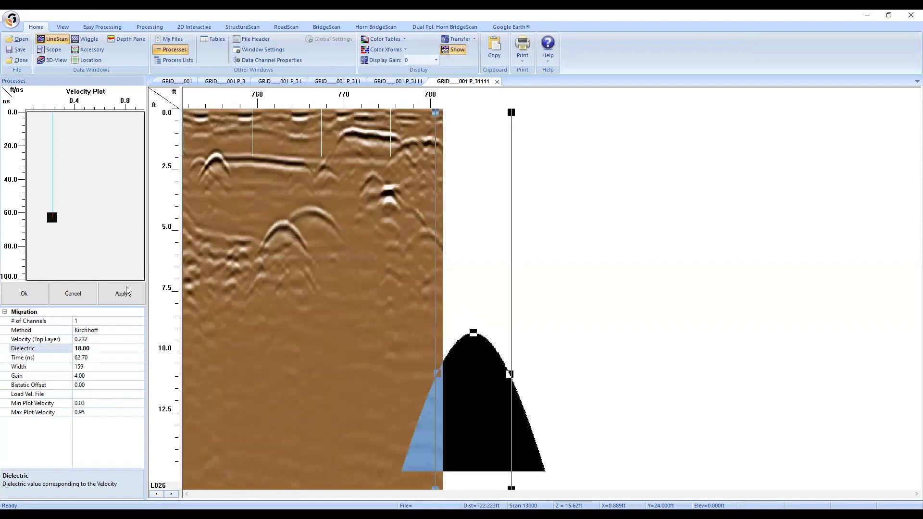
pyautogui.click(128, 300)
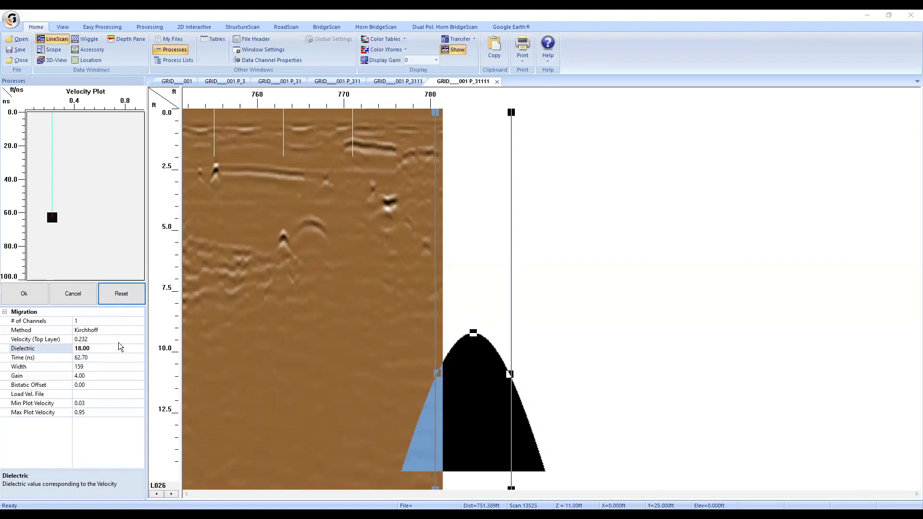
pyautogui.click(129, 294)
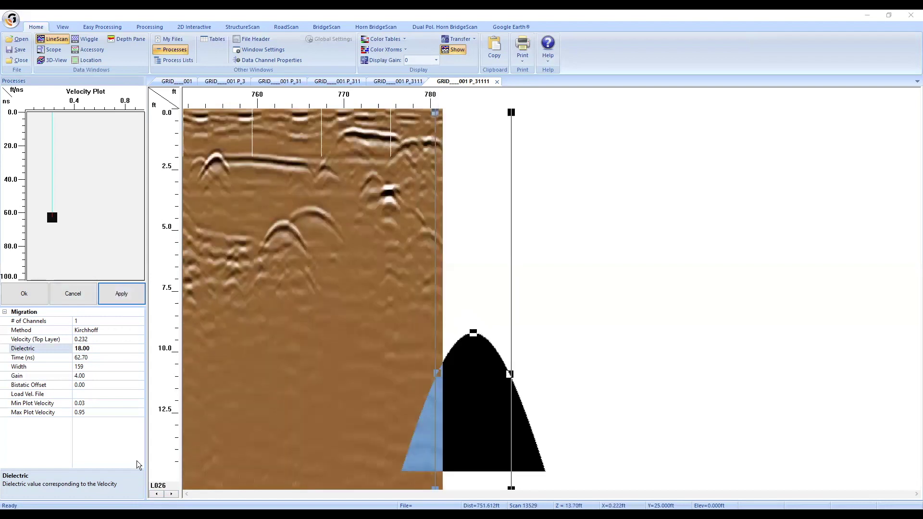
# Page back to profile L015, preview the migration on its hyperbolas and reset the preview
pyautogui.click(158, 493)
pyautogui.click(158, 494)
pyautogui.click(158, 494)
pyautogui.click(159, 494)
pyautogui.click(158, 494)
pyautogui.click(159, 493)
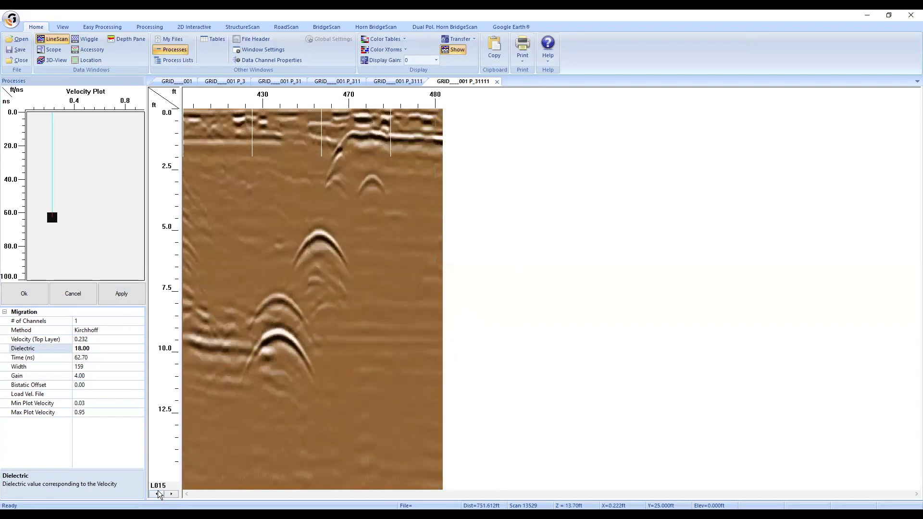
pyautogui.click(124, 293)
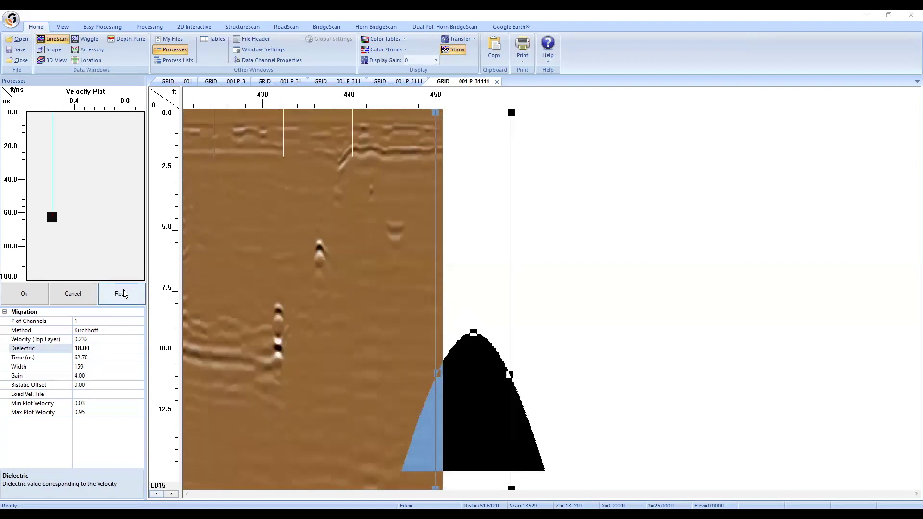
pyautogui.click(122, 292)
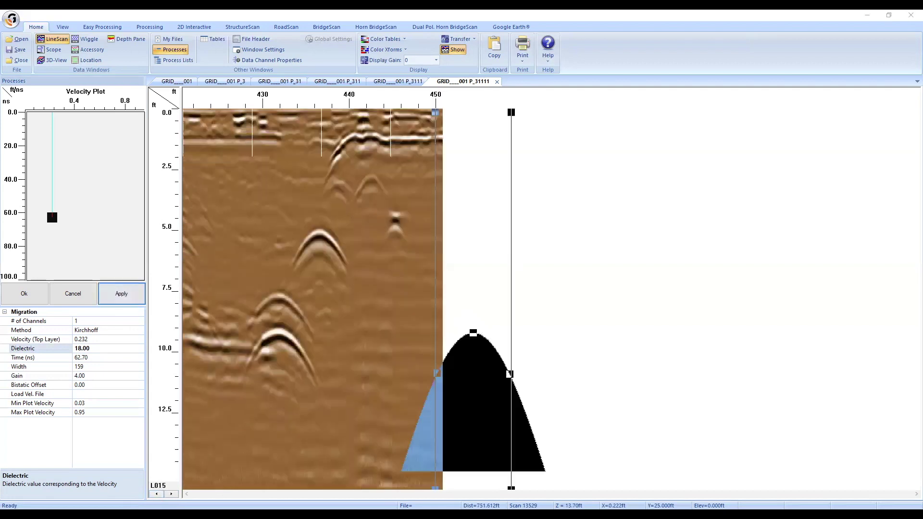
# Page back to profile L010, preview the migration on its row of deep hyperbolas and reset the preview
pyautogui.click(155, 494)
pyautogui.click(155, 493)
pyautogui.click(156, 493)
pyautogui.click(156, 493)
pyautogui.click(155, 493)
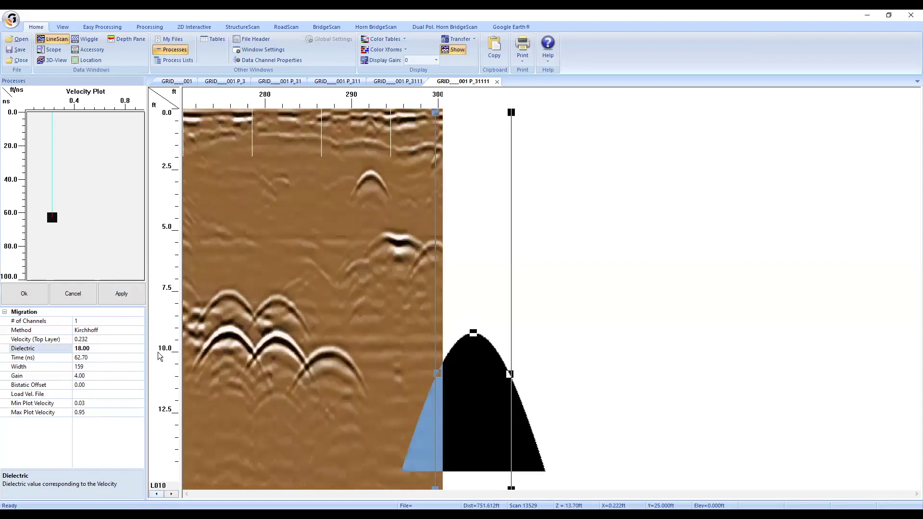
pyautogui.click(123, 297)
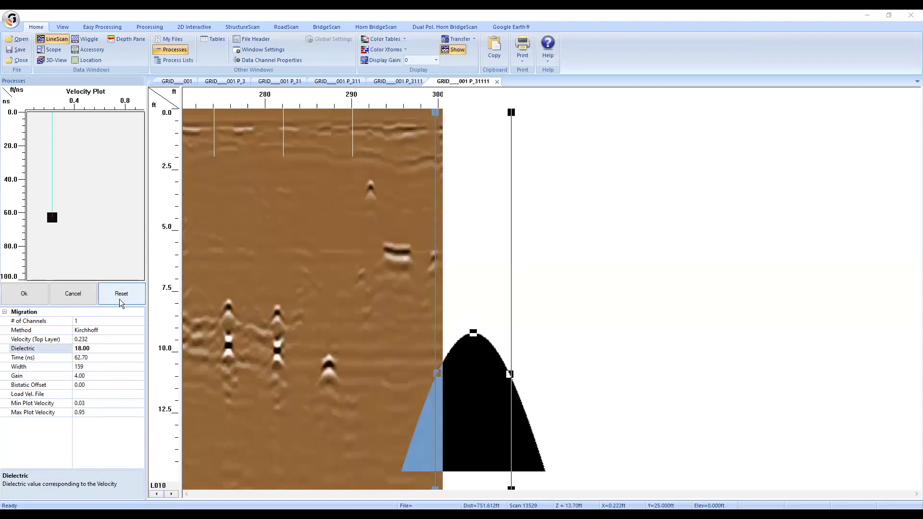
pyautogui.click(120, 298)
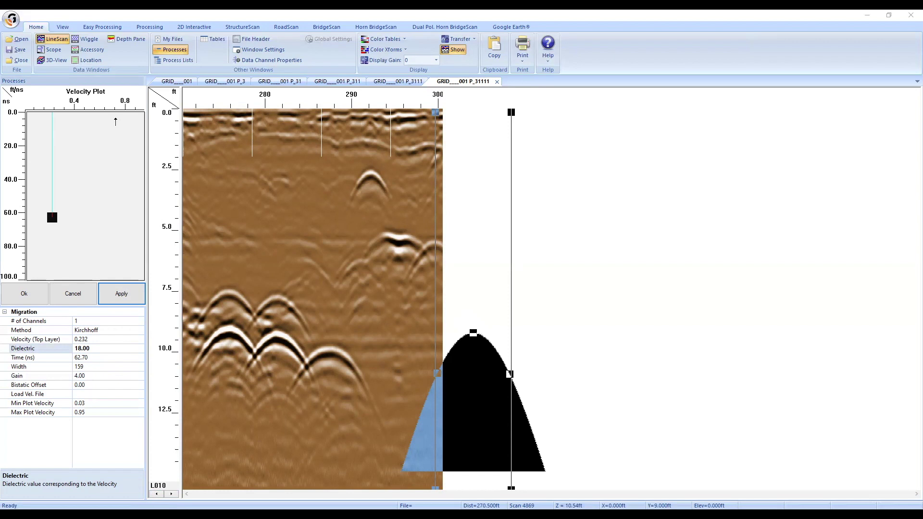
# Accept the Kirchhoff migration for the whole grid file and open the migrated file in a 3D view
pyautogui.click(25, 293)
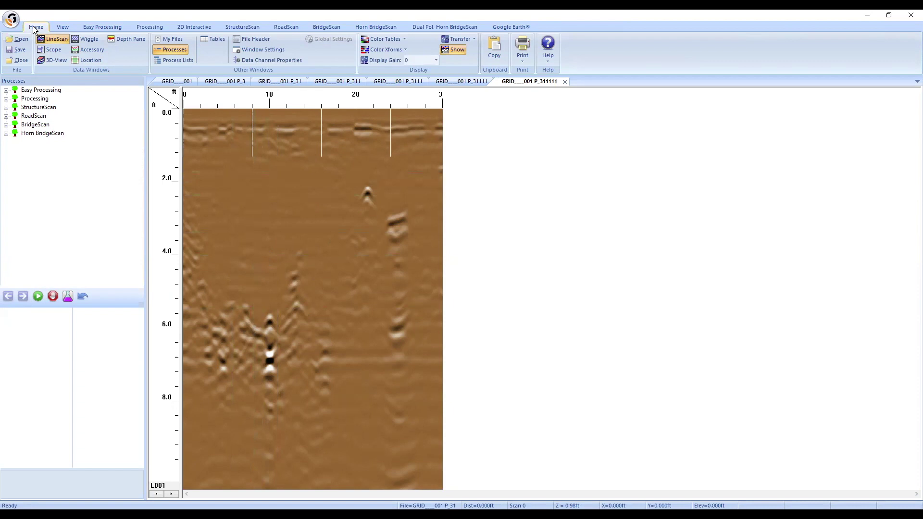
pyautogui.click(45, 60)
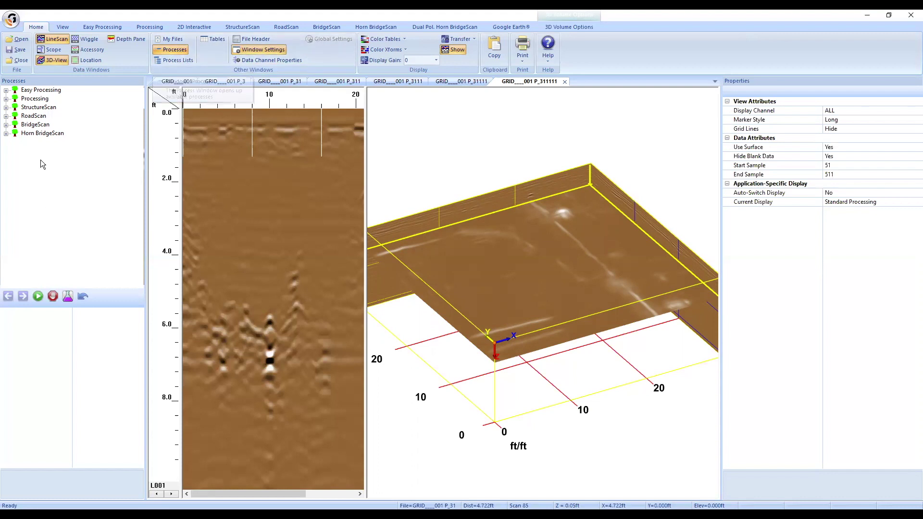
# Enlarge the space for the 3D view by hiding the processes list and narrowing the properties area
pyautogui.click(169, 48)
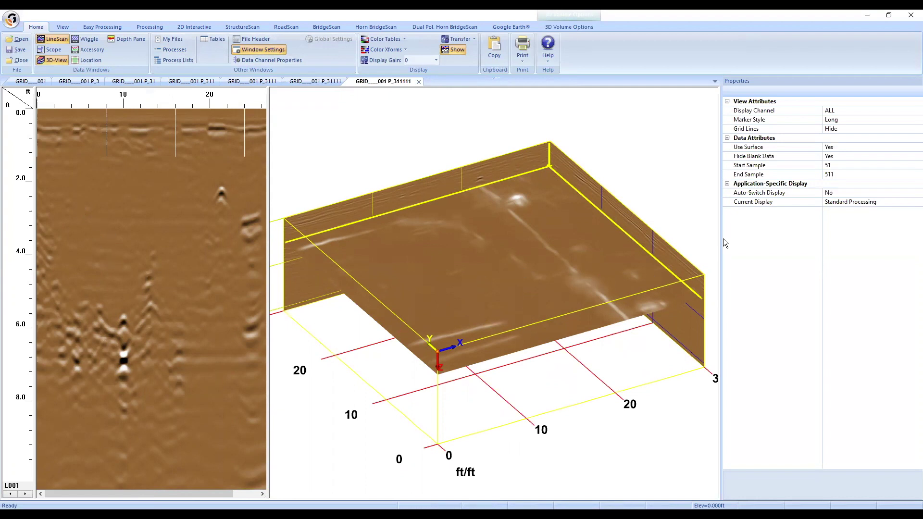
pyautogui.moveTo(721, 238); pyautogui.dragTo(746, 236)
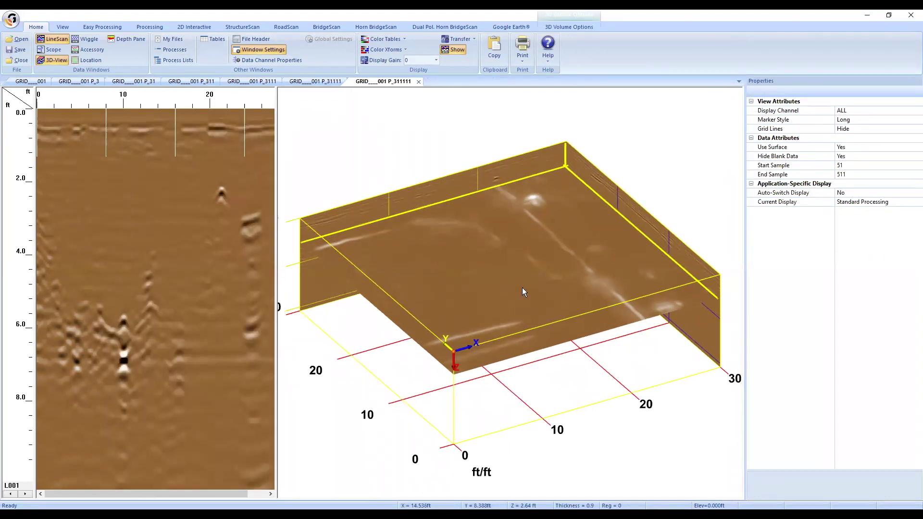
# Bring up the 3D volume options and examine the migrated volume and its depth slice from several viewing angles
pyautogui.click(504, 277)
pyautogui.moveTo(508, 275); pyautogui.dragTo(465, 313)
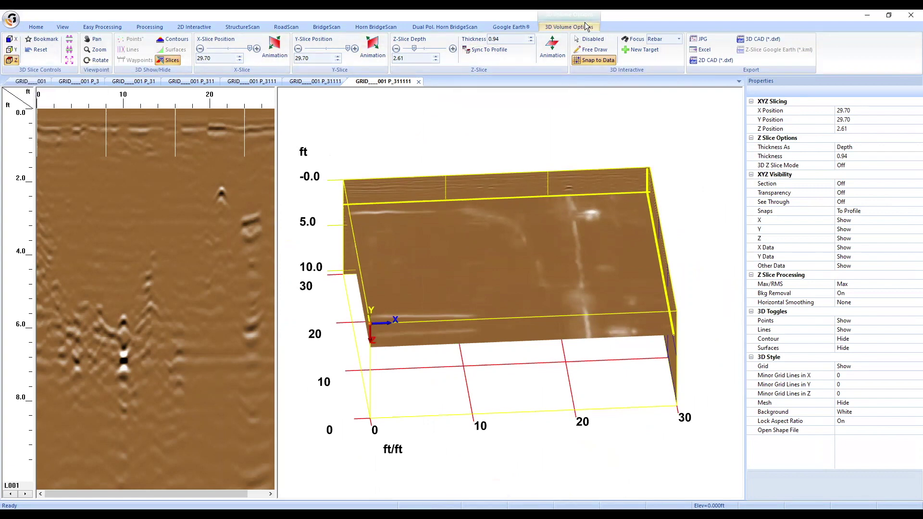
pyautogui.moveTo(535, 217); pyautogui.dragTo(588, 217)
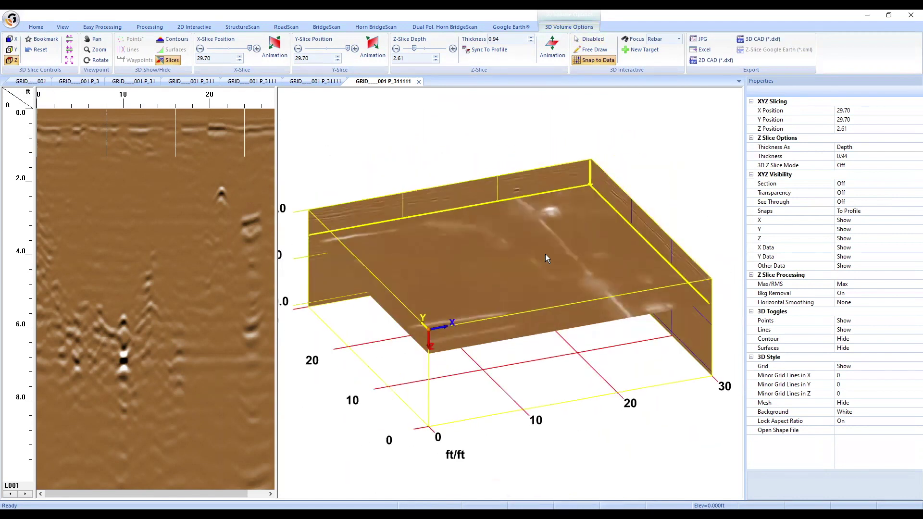
pyautogui.moveTo(547, 258); pyautogui.dragTo(505, 248)
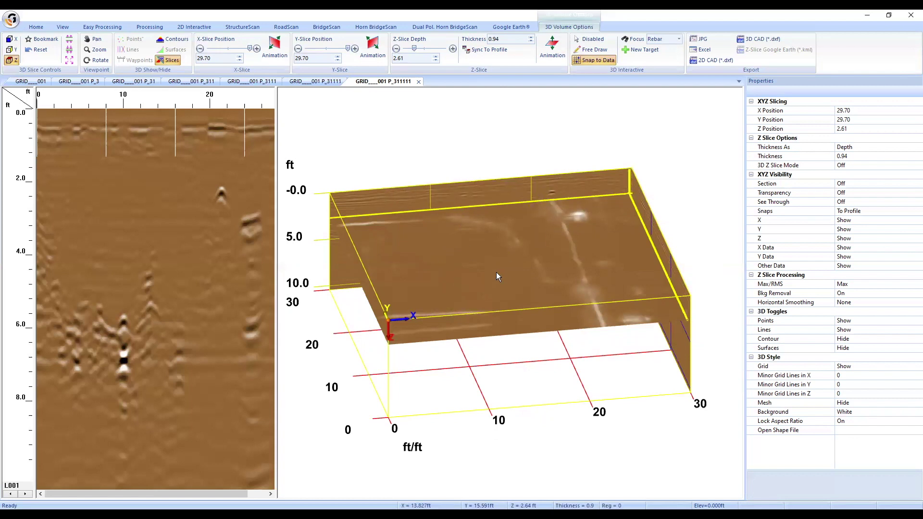
pyautogui.moveTo(485, 278); pyautogui.dragTo(585, 264)
pyautogui.moveTo(436, 262); pyautogui.dragTo(362, 233)
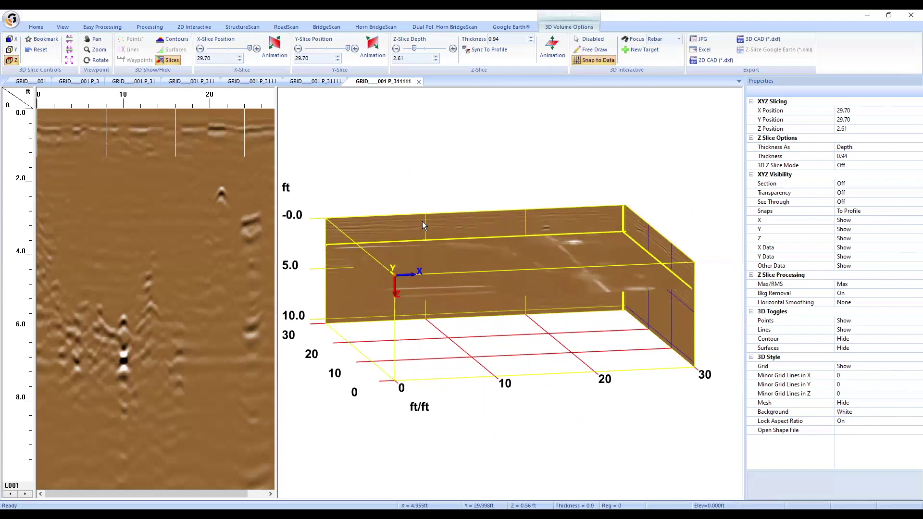
pyautogui.moveTo(542, 268); pyautogui.dragTo(620, 228)
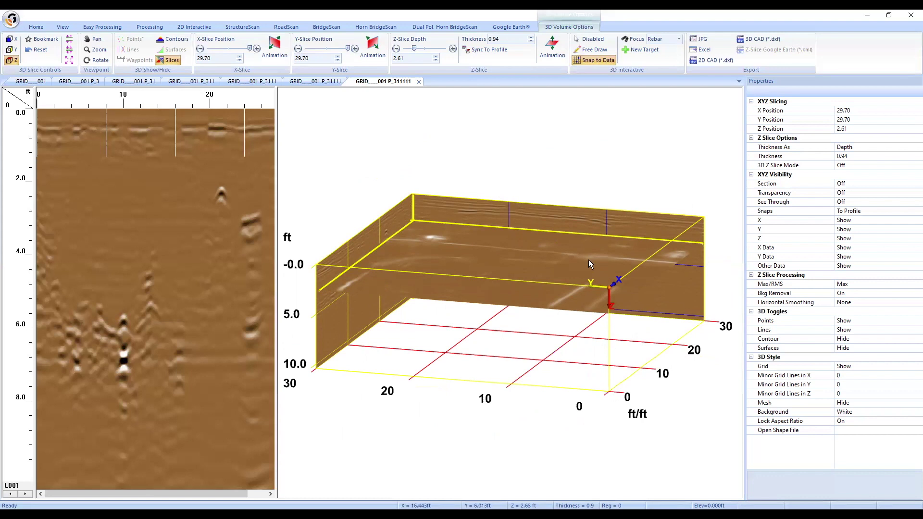
# Step the Y-slice inward from the rear face of the 3D volume to examine the cross-section data
pyautogui.moveTo(565, 246); pyautogui.dragTo(534, 227)
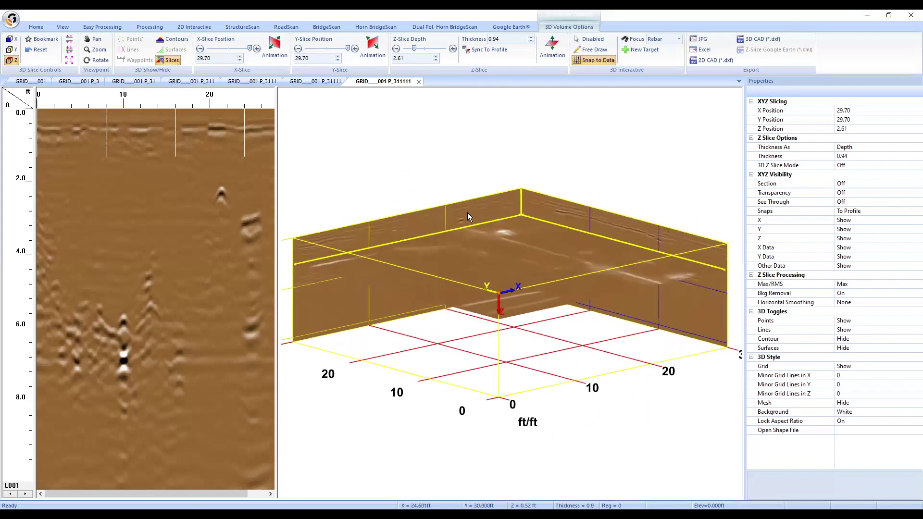
pyautogui.moveTo(534, 270); pyautogui.dragTo(497, 333)
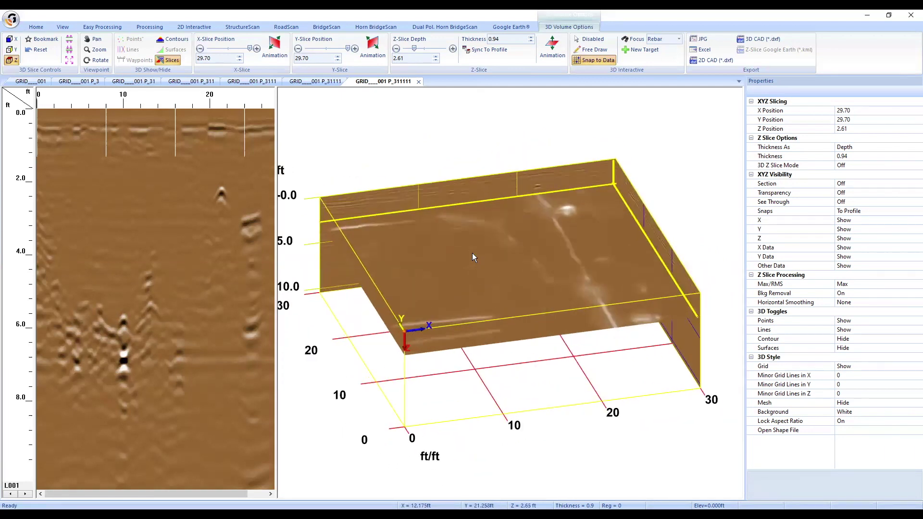
pyautogui.click(298, 49)
pyautogui.click(298, 49)
pyautogui.click(298, 49)
pyautogui.click(299, 49)
pyautogui.click(299, 49)
pyautogui.click(299, 50)
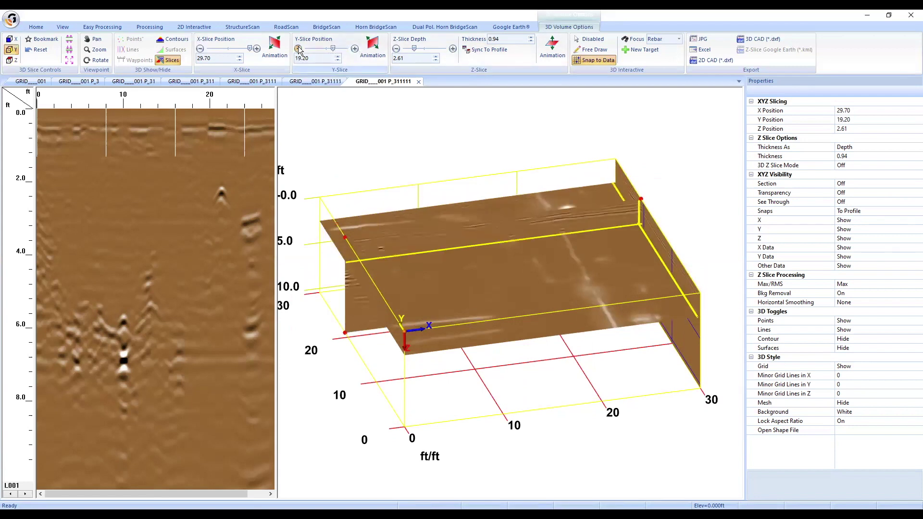
# Step the Y-slice back through the volume and place it at the 30.00 ft edge
pyautogui.click(338, 61)
pyautogui.click(338, 61)
pyautogui.click(338, 61)
pyautogui.click(338, 61)
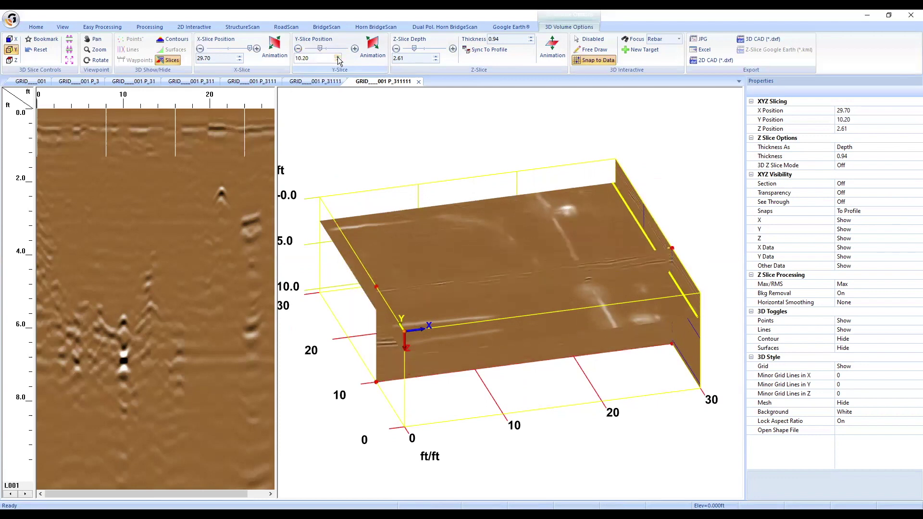
pyautogui.click(338, 60)
pyautogui.click(339, 60)
pyautogui.click(338, 60)
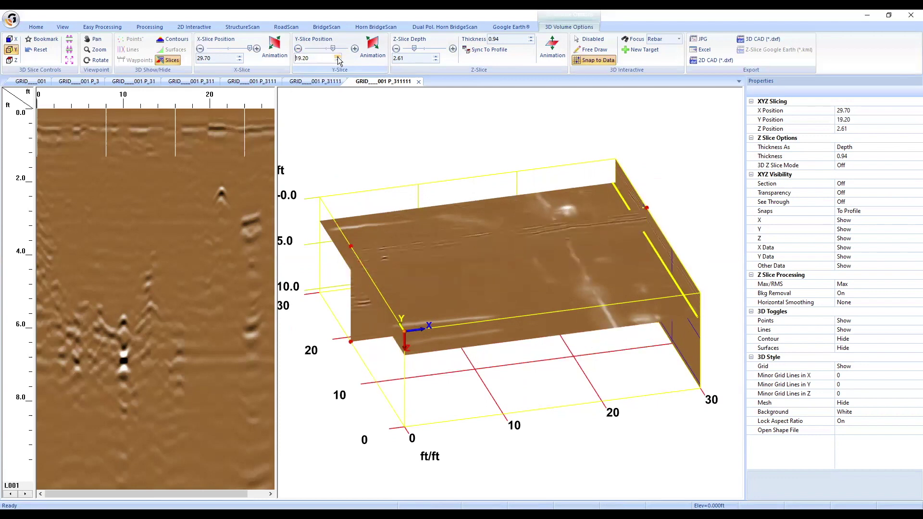
pyautogui.click(339, 60)
pyautogui.click(338, 60)
pyautogui.click(338, 60)
pyautogui.click(339, 60)
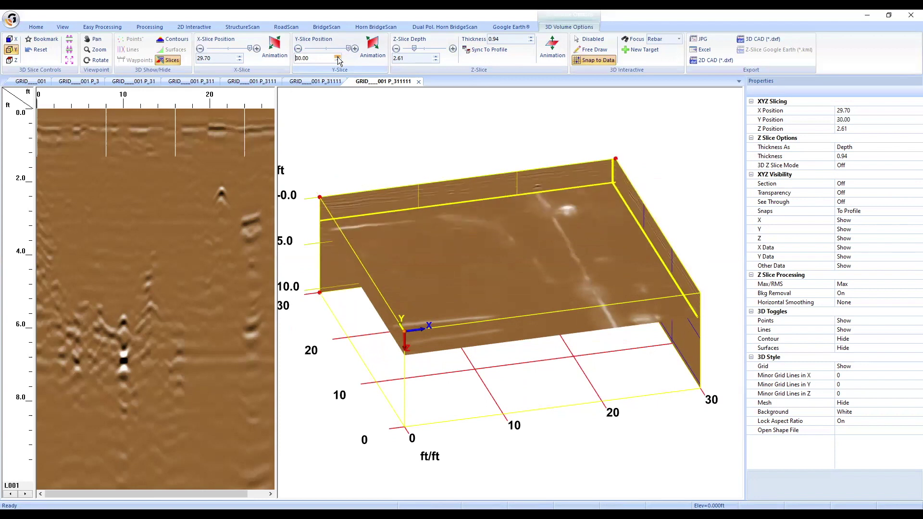
# Raise the Z-slice to a depth of 0.52 ft to view the shallow data
pyautogui.click(397, 49)
pyautogui.click(397, 49)
pyautogui.click(398, 49)
pyautogui.click(398, 49)
# Step the X-slice inward through the volume and return it to the 30.00 ft edge
pyautogui.click(201, 50)
pyautogui.click(201, 50)
pyautogui.click(201, 50)
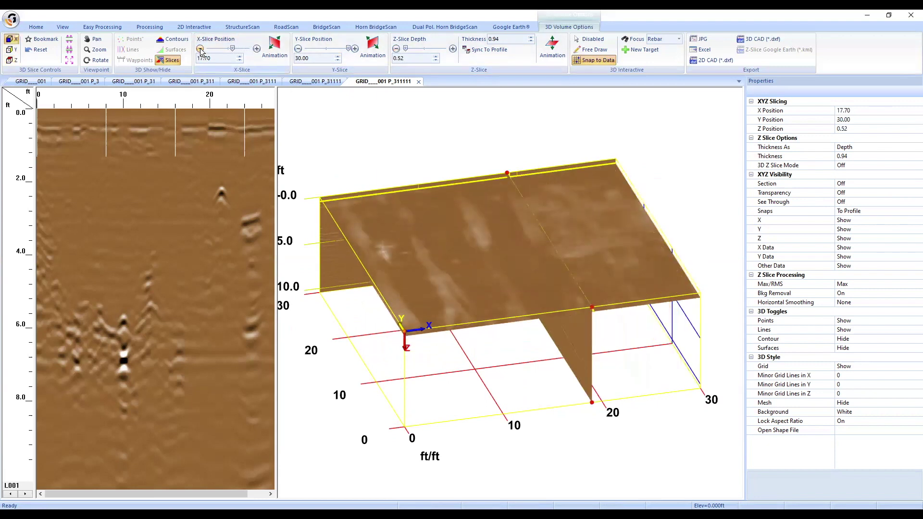
pyautogui.click(201, 50)
pyautogui.click(201, 50)
pyautogui.moveTo(257, 49); pyautogui.dragTo(257, 49)
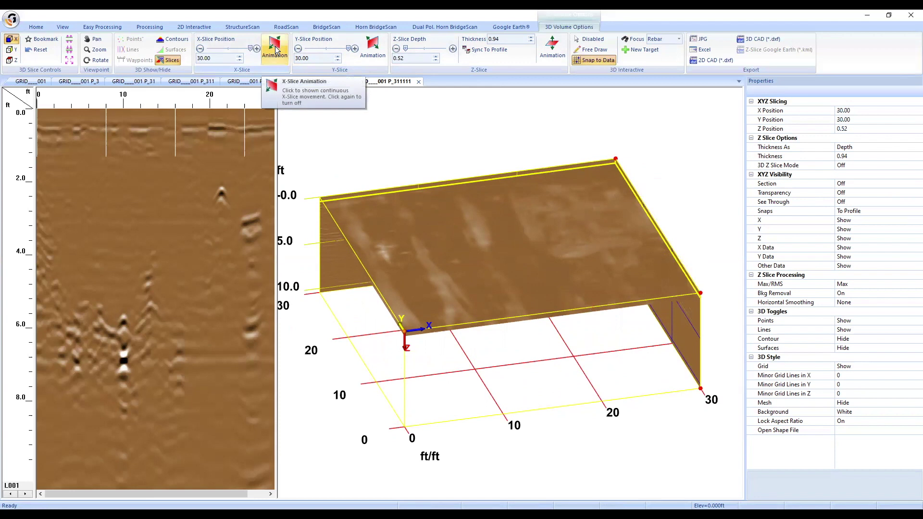
# Run the X-slice animation to sweep the cross-section through the volume and stop it partway
pyautogui.click(275, 48)
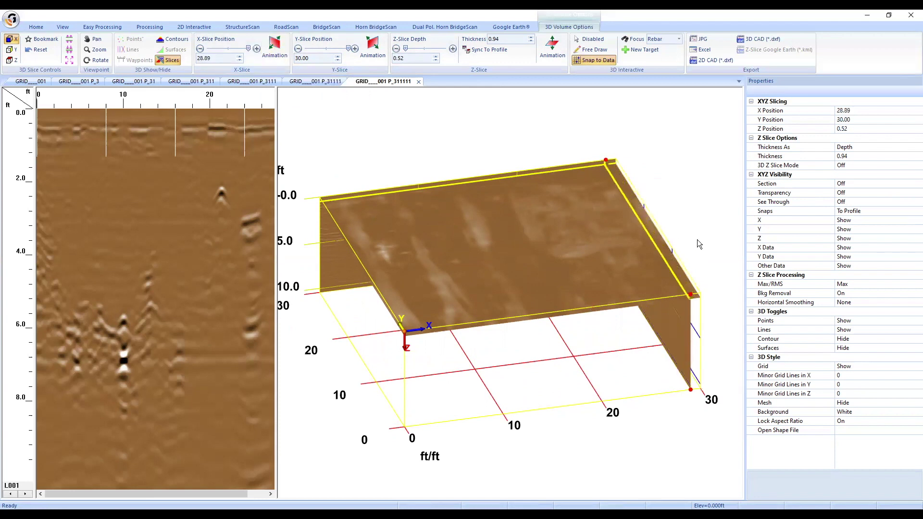
pyautogui.moveTo(595, 232); pyautogui.dragTo(551, 369)
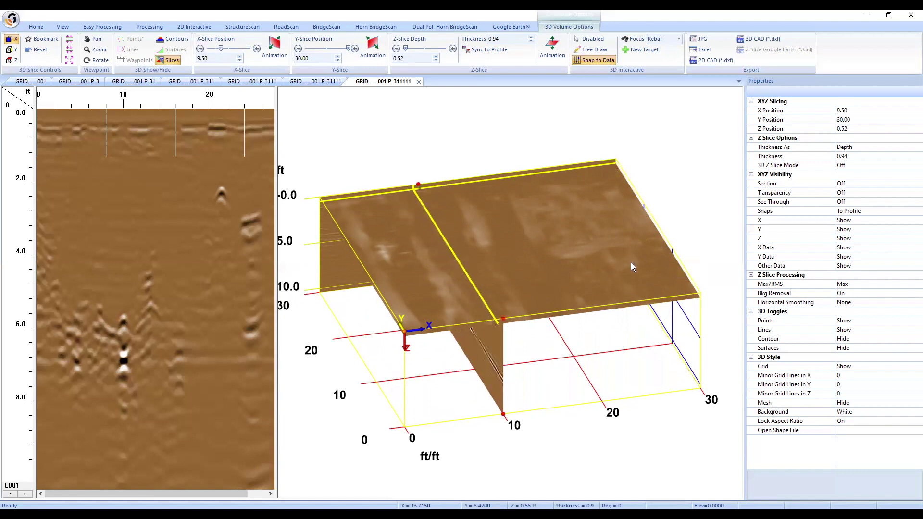
pyautogui.click(275, 48)
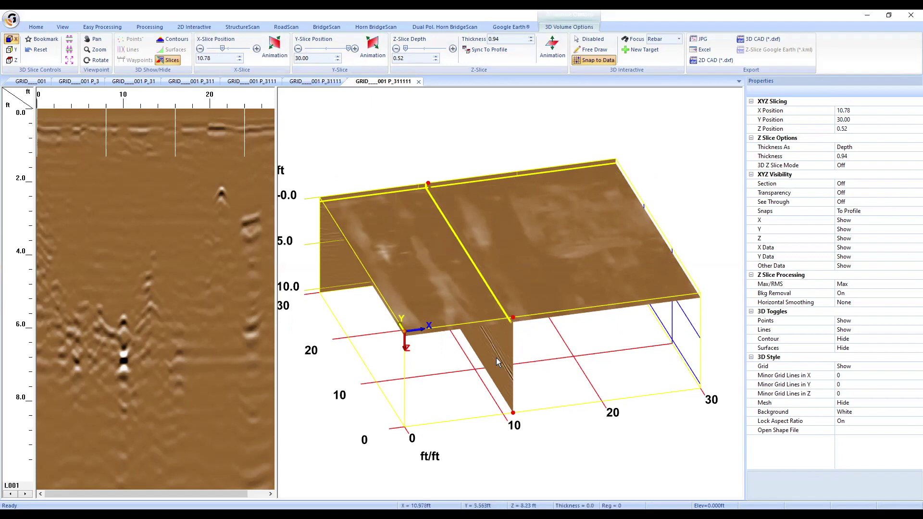
# Move the slices directly in the 3D view to X 30.00 ft and Z 2.00 ft and examine the linear features from several angles
pyautogui.moveTo(486, 336); pyautogui.dragTo(826, 307)
pyautogui.moveTo(528, 250); pyautogui.dragTo(480, 293)
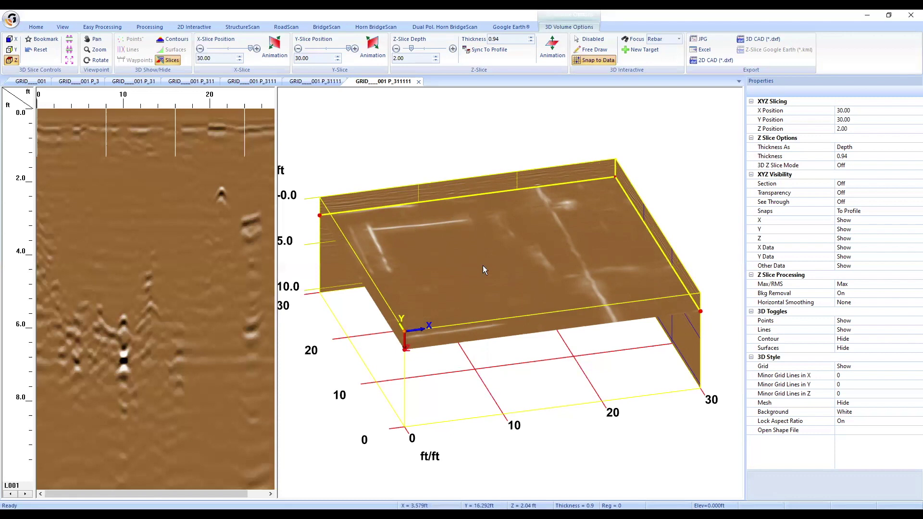
pyautogui.moveTo(430, 284); pyautogui.dragTo(453, 281)
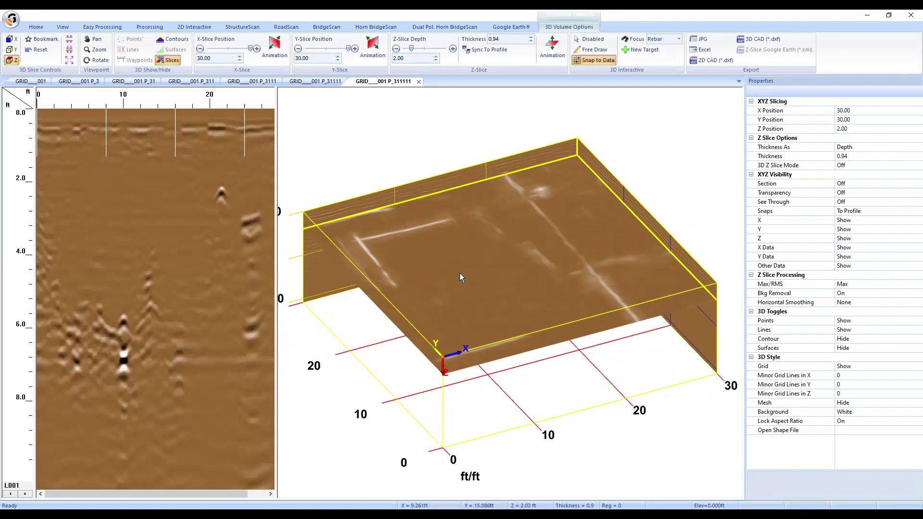
pyautogui.moveTo(490, 246); pyautogui.dragTo(441, 219)
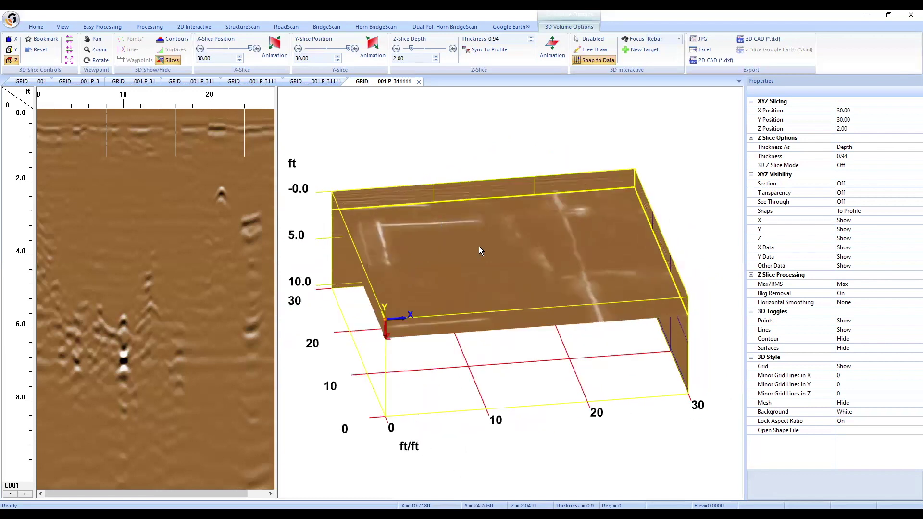
pyautogui.moveTo(470, 287); pyautogui.dragTo(449, 287)
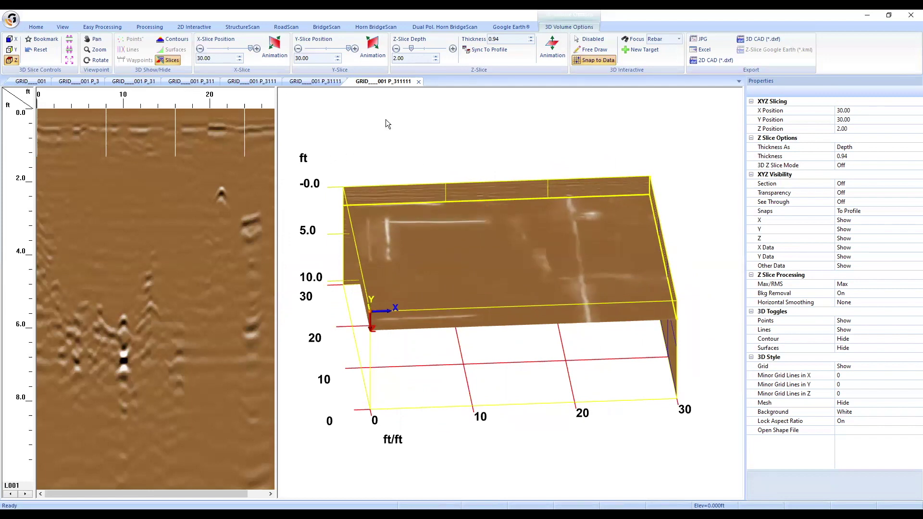
pyautogui.moveTo(507, 240); pyautogui.dragTo(466, 256)
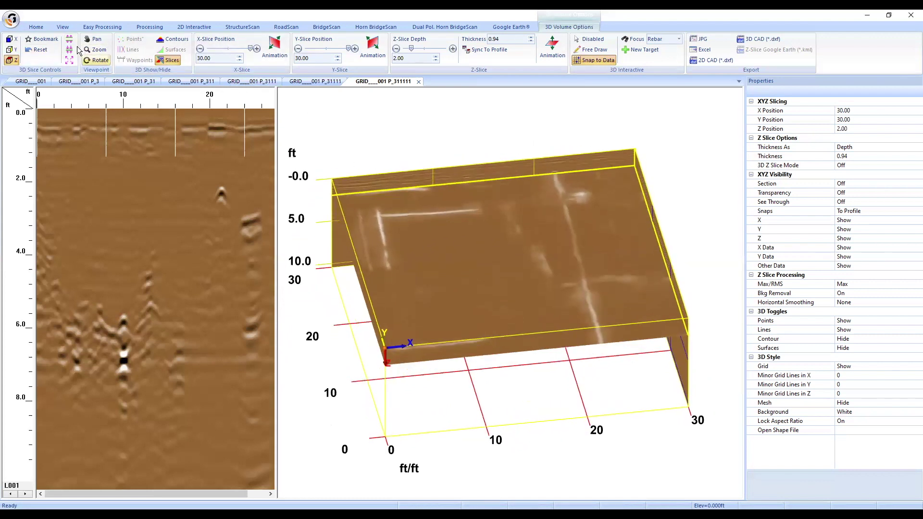
# Select the Z axis and stretch the volume's vertical scale in several increments
pyautogui.click(12, 62)
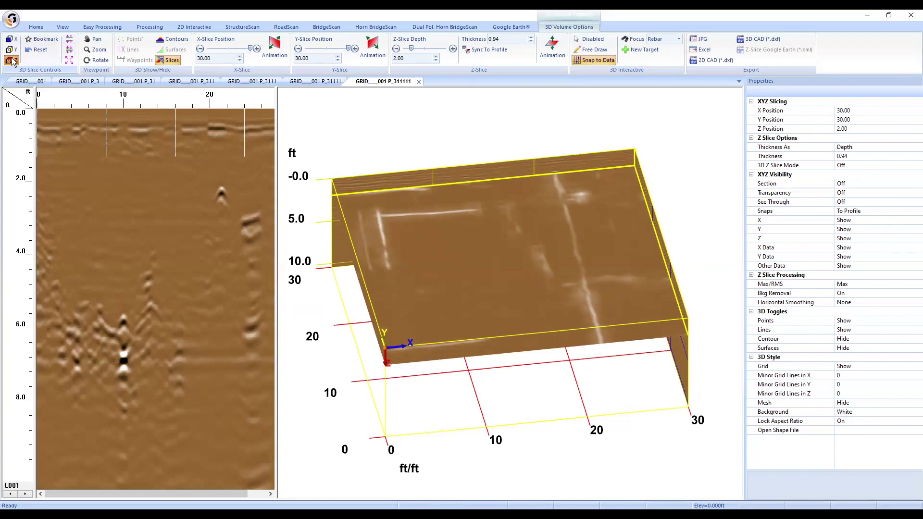
pyautogui.click(69, 43)
pyautogui.click(68, 43)
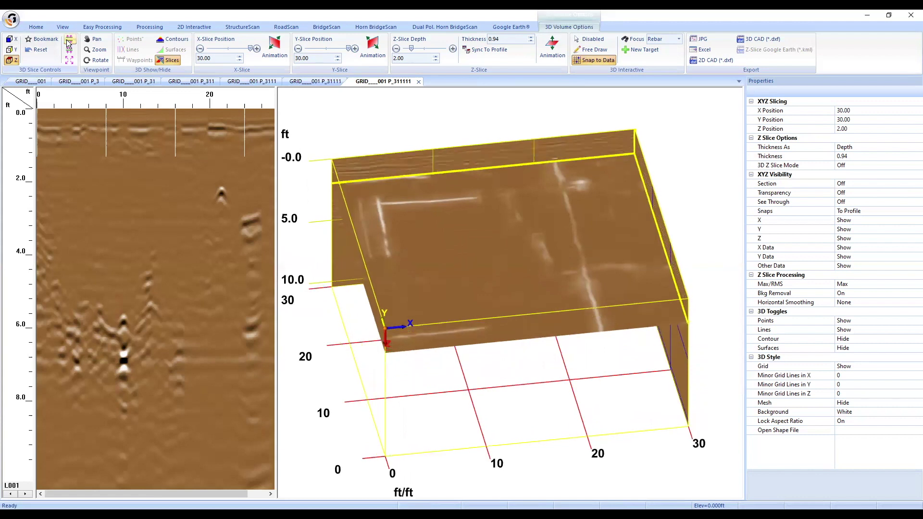
pyautogui.click(69, 42)
pyautogui.click(69, 42)
pyautogui.click(69, 42)
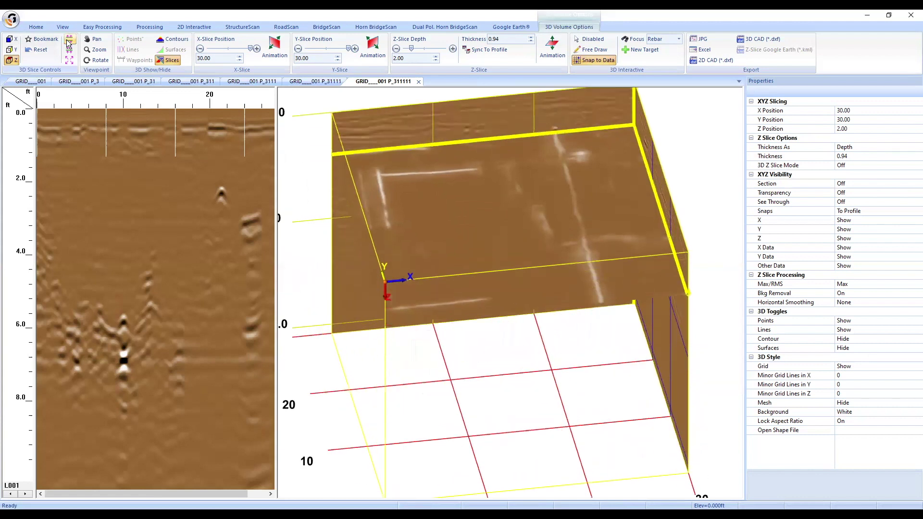
pyautogui.moveTo(477, 315); pyautogui.dragTo(494, 269)
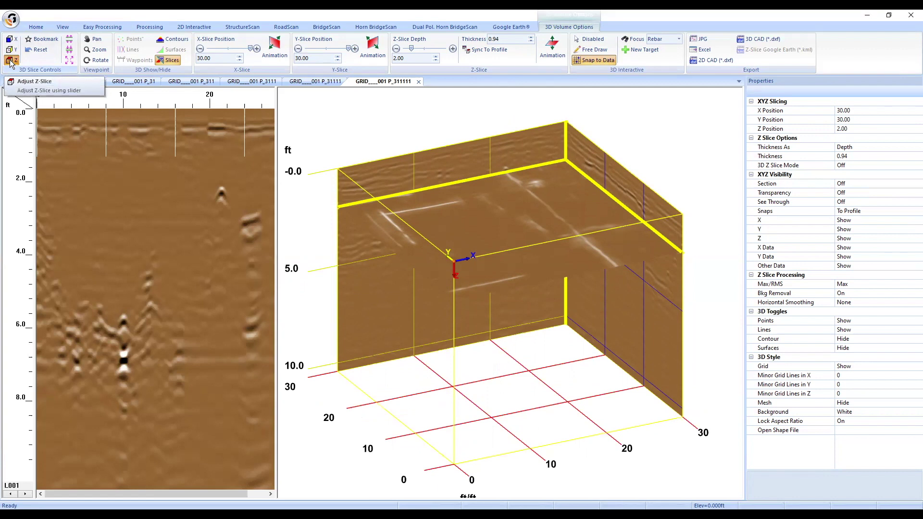
# Reduce the volume's exaggerated Z-axis scale to a moderate vertical stretch
pyautogui.click(71, 50)
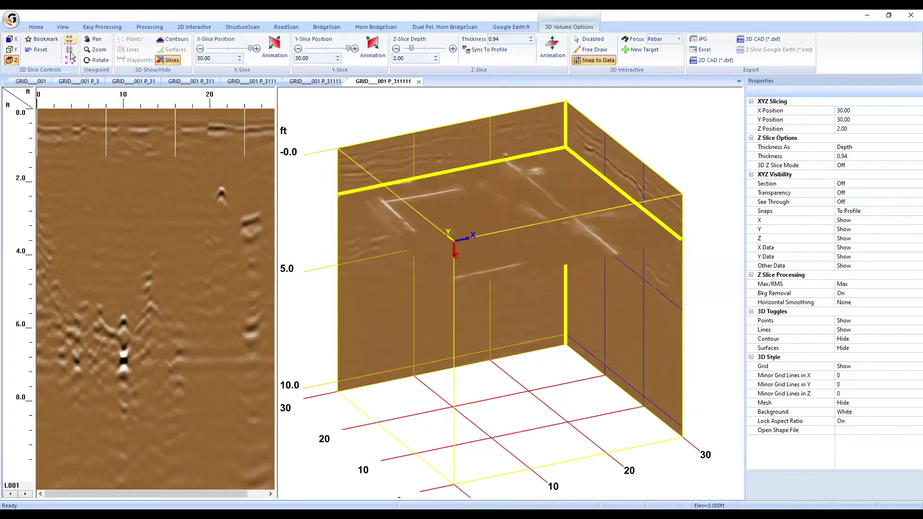
pyautogui.click(70, 50)
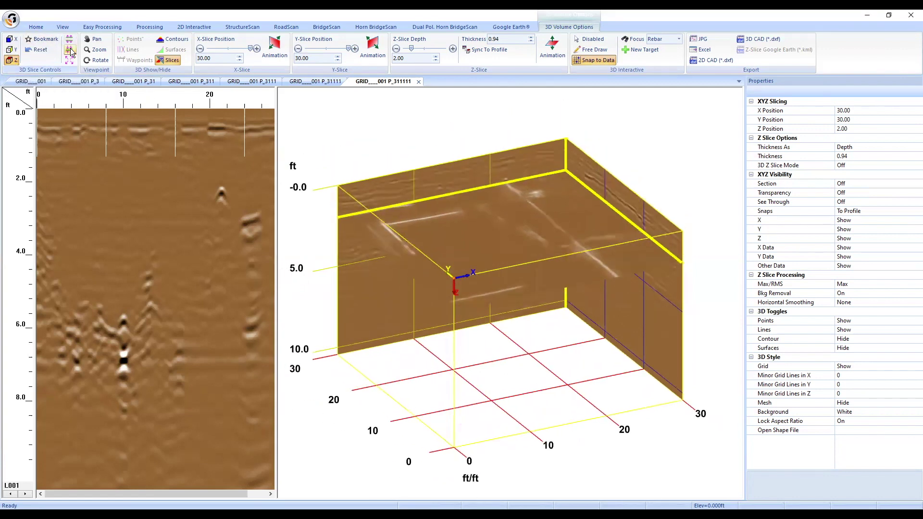
pyautogui.click(71, 50)
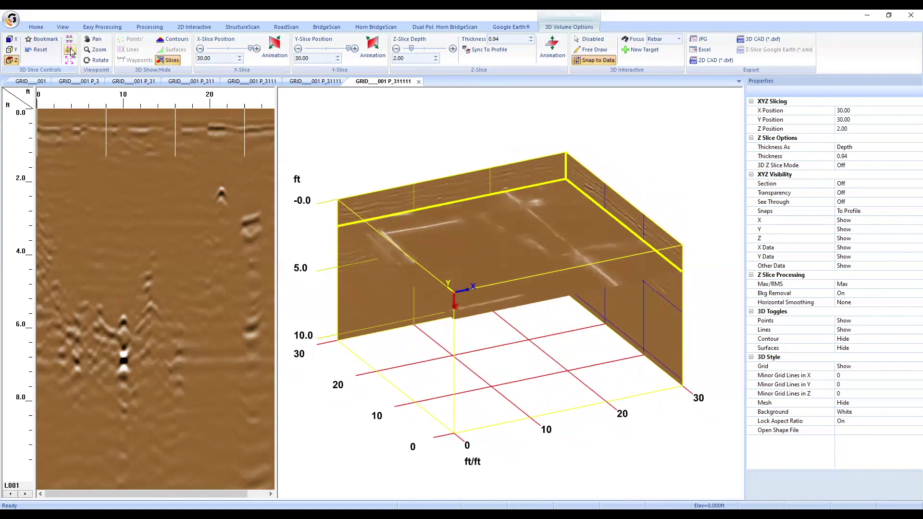
pyautogui.click(70, 50)
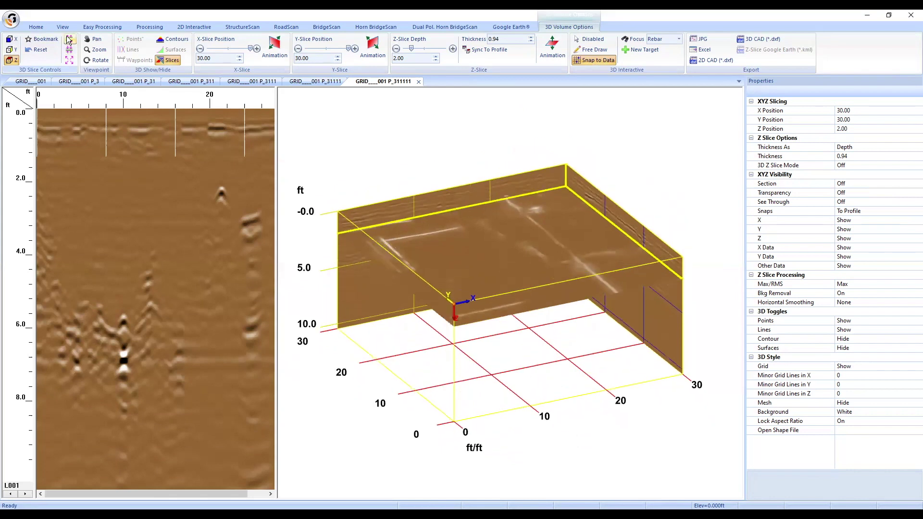
pyautogui.click(70, 50)
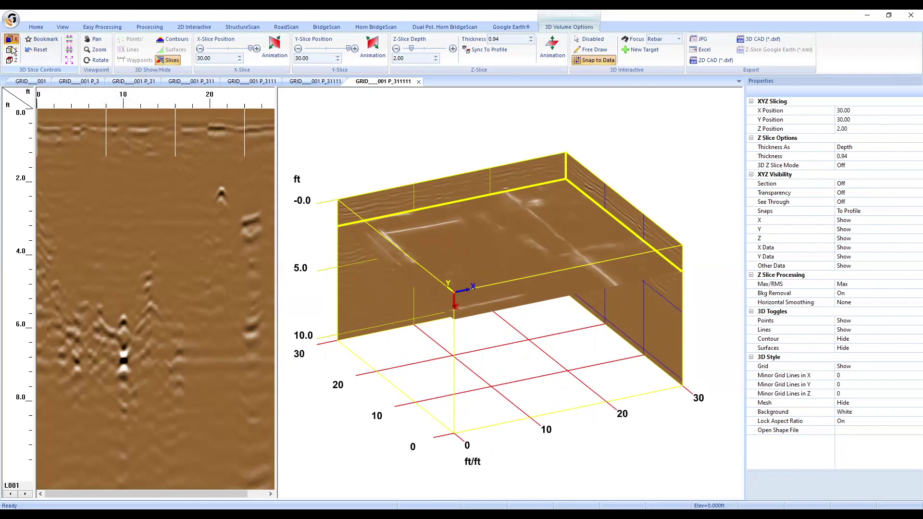
# Try lengthening the volume along the Y axis and shrink it back to its previous size
pyautogui.click(69, 41)
pyautogui.click(69, 42)
pyautogui.click(69, 53)
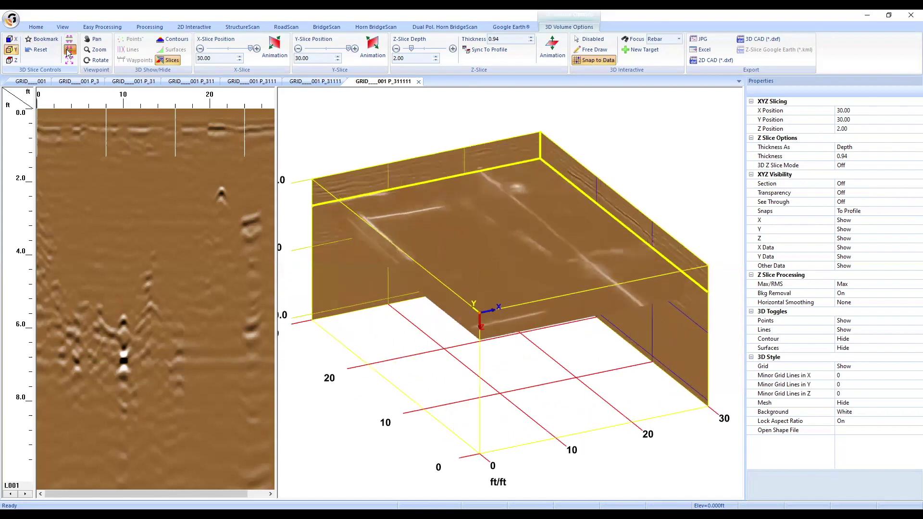
pyautogui.click(69, 51)
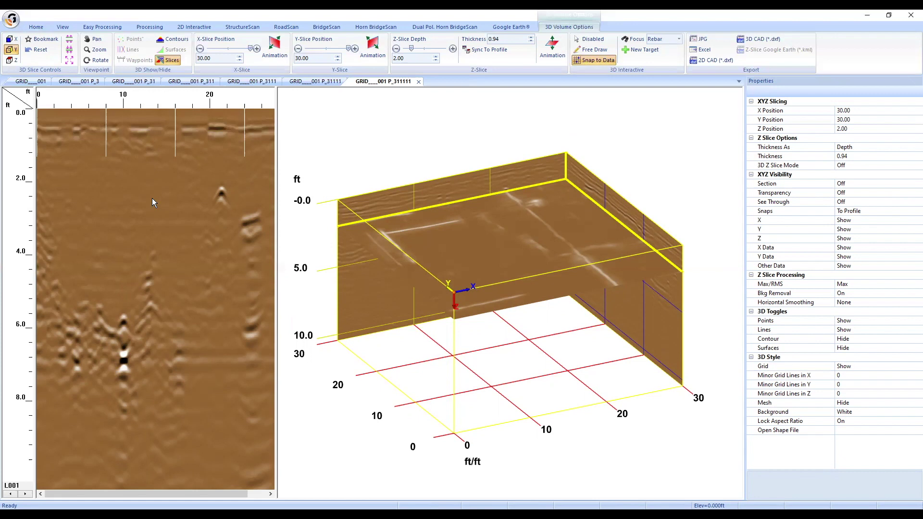
# Exaggerate the volume's scale strongly along the Z and X axes using keyboard scaling
pyautogui.press('Up')
pyautogui.press('Up')
pyautogui.press('Up')
pyautogui.press('Up')
pyautogui.press('Up')
pyautogui.press('Up')
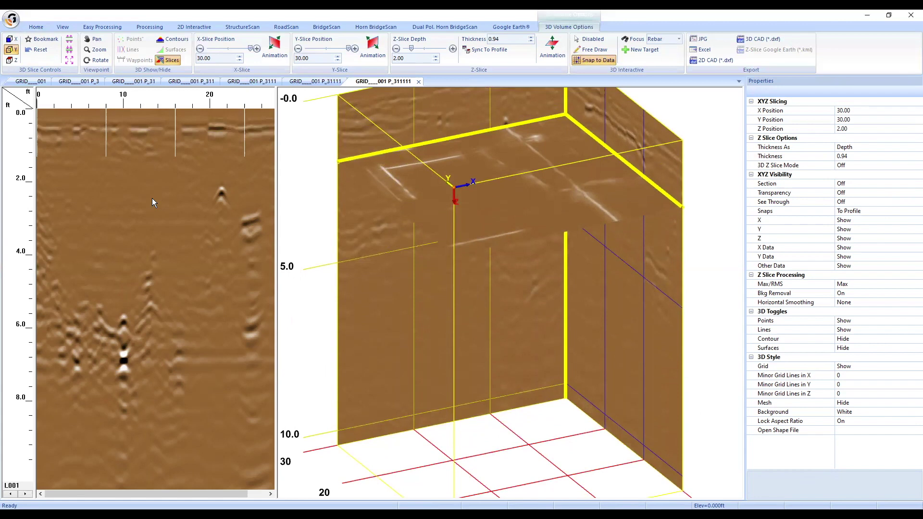
pyautogui.press('Right')
pyautogui.press('Right')
pyautogui.press('Right')
pyautogui.press('Right')
pyautogui.press('Right')
pyautogui.press('Right')
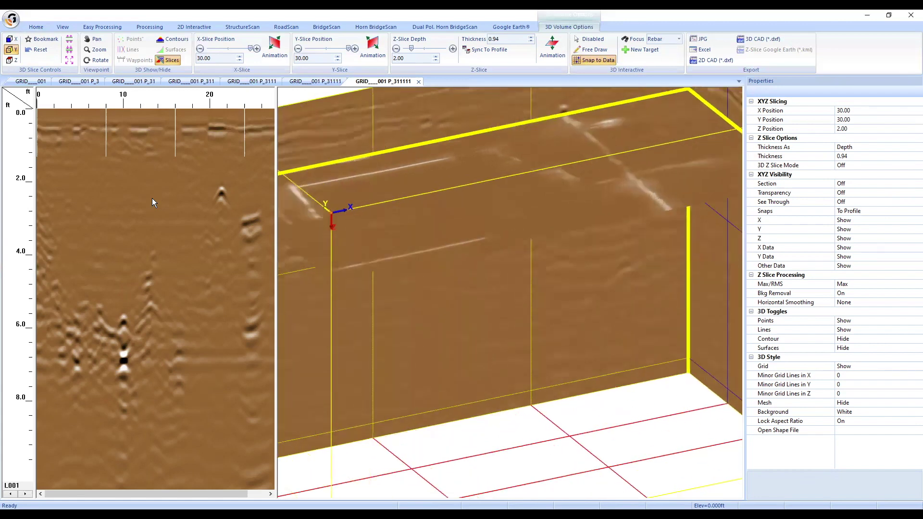
# Continue changing the volume's axis scaling, including the Y axis, to distort its proportions further
pyautogui.press('Up')
pyautogui.press('Up')
pyautogui.press('Up')
pyautogui.press('Up')
pyautogui.press('Up')
pyautogui.press('Up')
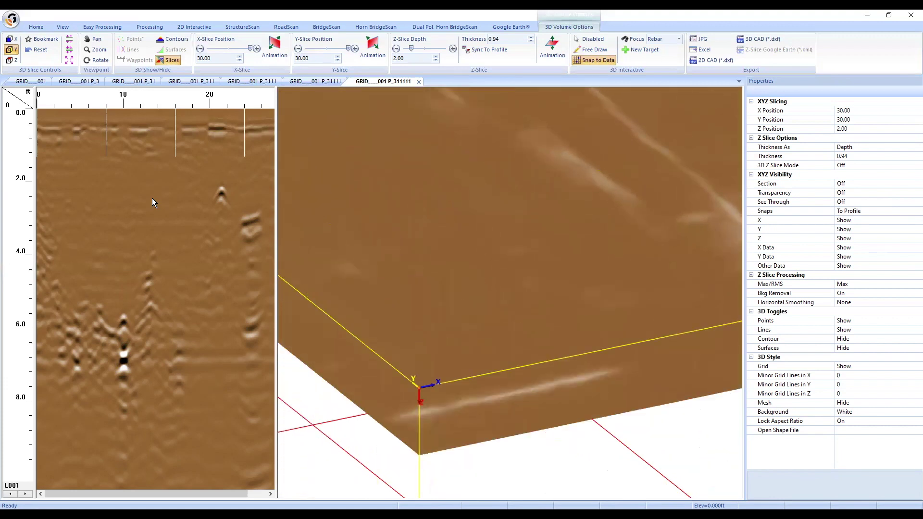
pyautogui.press('Up')
pyautogui.press('Up')
pyautogui.press('Up')
pyautogui.press('Up')
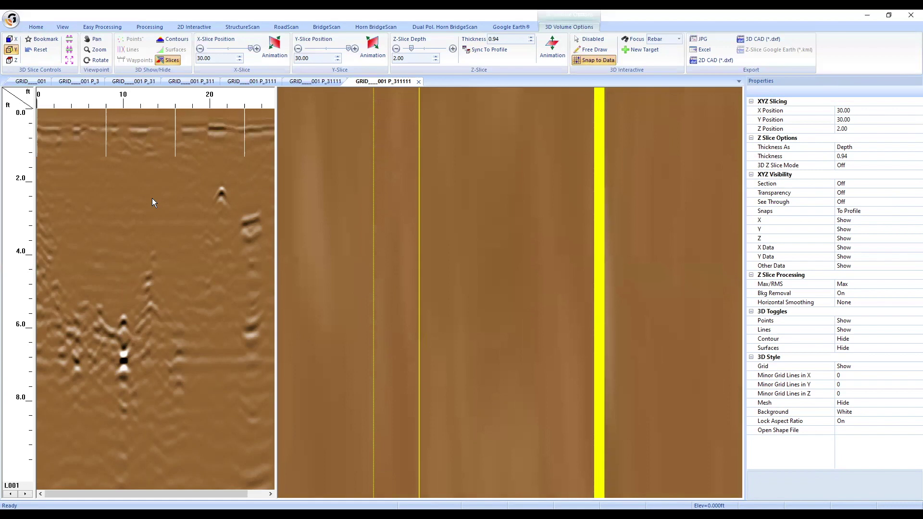
pyautogui.press('Up')
pyautogui.press('Up')
pyautogui.press('Up')
pyautogui.press('Up')
# Inspect the distorted volume and reset its axis scaling to the default proportions
pyautogui.moveTo(449, 286); pyautogui.dragTo(479, 296)
pyautogui.moveTo(482, 281); pyautogui.dragTo(510, 235)
pyautogui.scroll(-5, 509, 230)
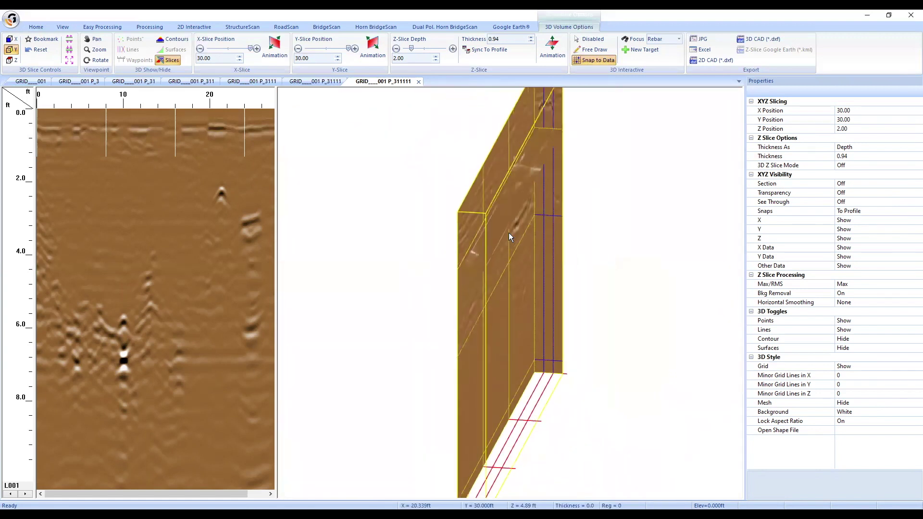
pyautogui.moveTo(546, 262); pyautogui.dragTo(398, 305)
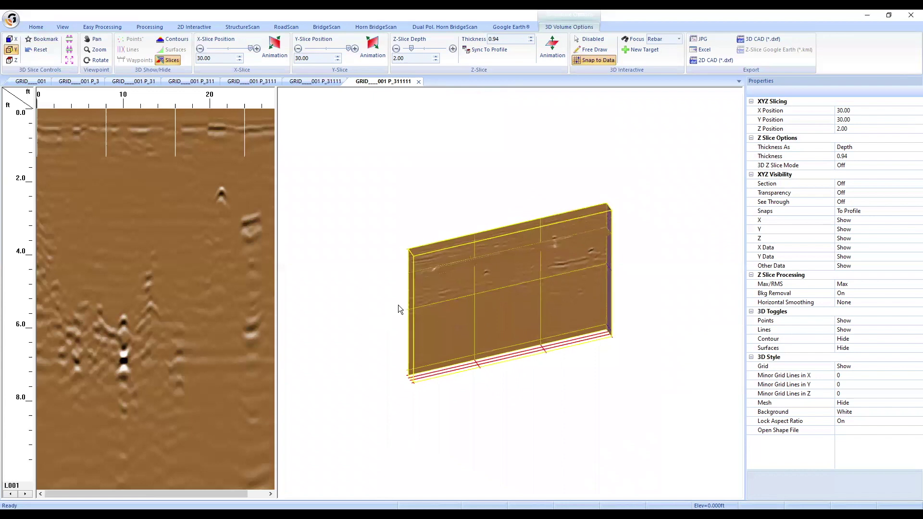
pyautogui.click(71, 58)
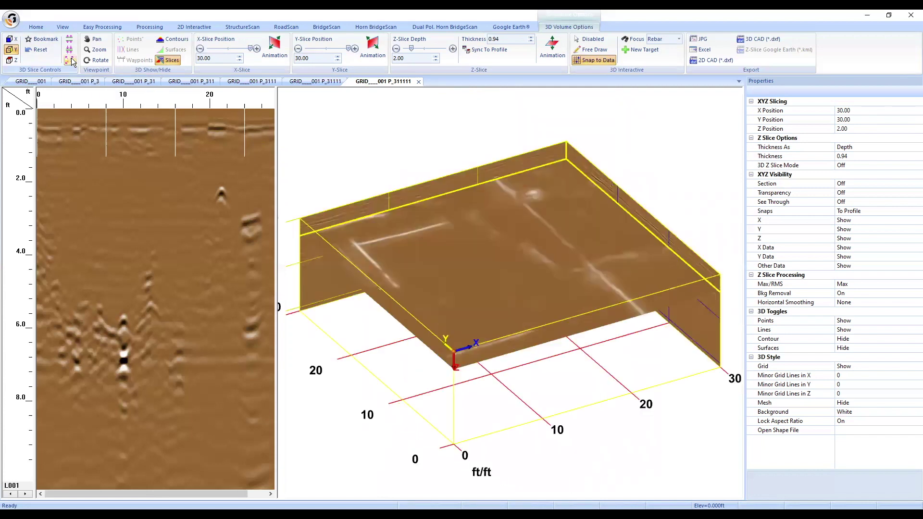
pyautogui.moveTo(427, 332)
pyautogui.mouseDown()
pyautogui.moveTo(460, 253)
pyautogui.moveTo(511, 287)
pyautogui.moveTo(410, 289)
pyautogui.moveTo(426, 273)
pyautogui.moveTo(424, 331)
pyautogui.mouseUp()
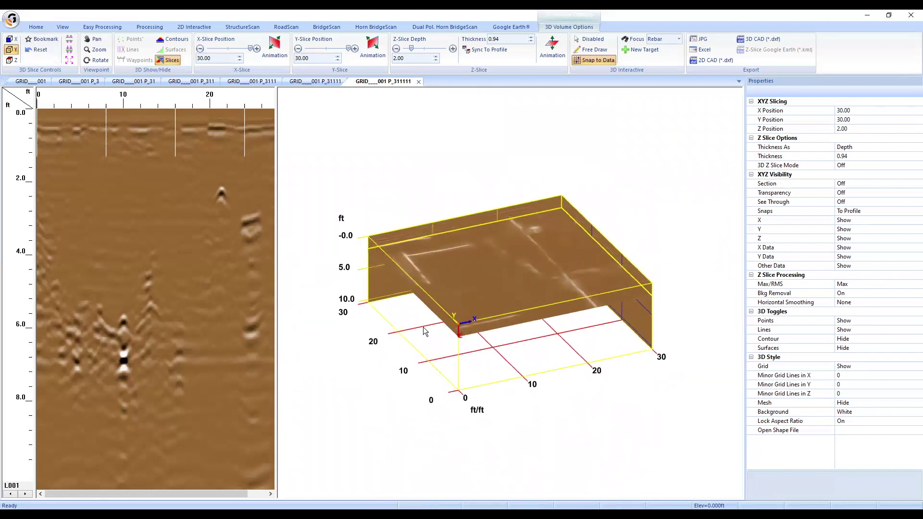
# Stretch the volume moderately along the Z axis and inspect its slices from above and from the side
pyautogui.scroll(3, 423, 327)
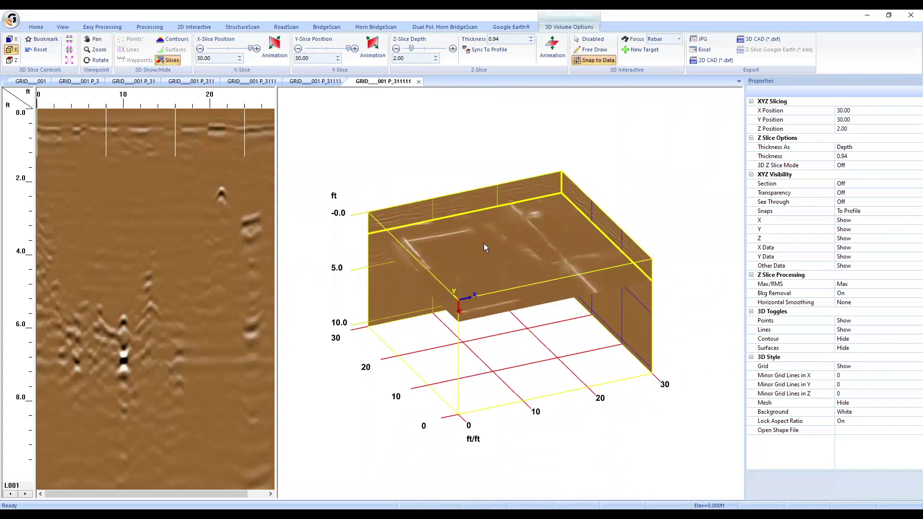
pyautogui.moveTo(512, 286); pyautogui.dragTo(515, 375)
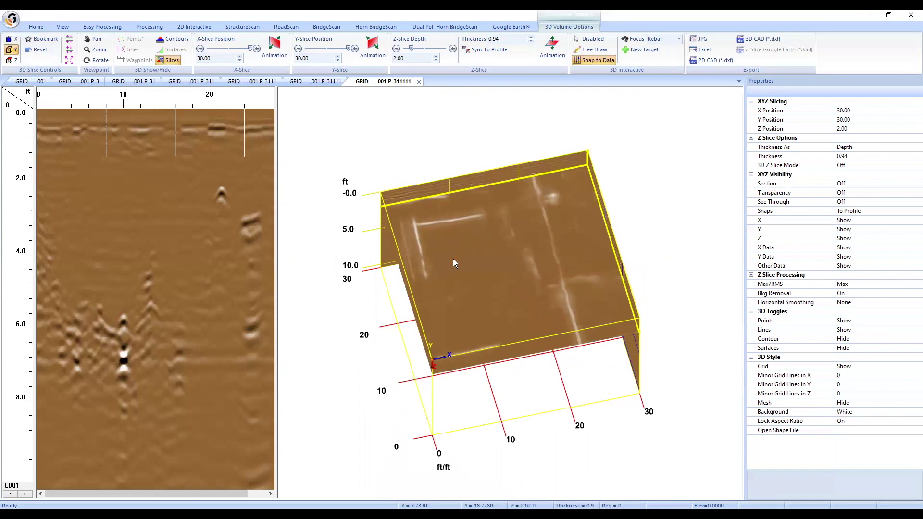
pyautogui.moveTo(510, 292); pyautogui.dragTo(479, 161)
pyautogui.moveTo(480, 269); pyautogui.dragTo(469, 239)
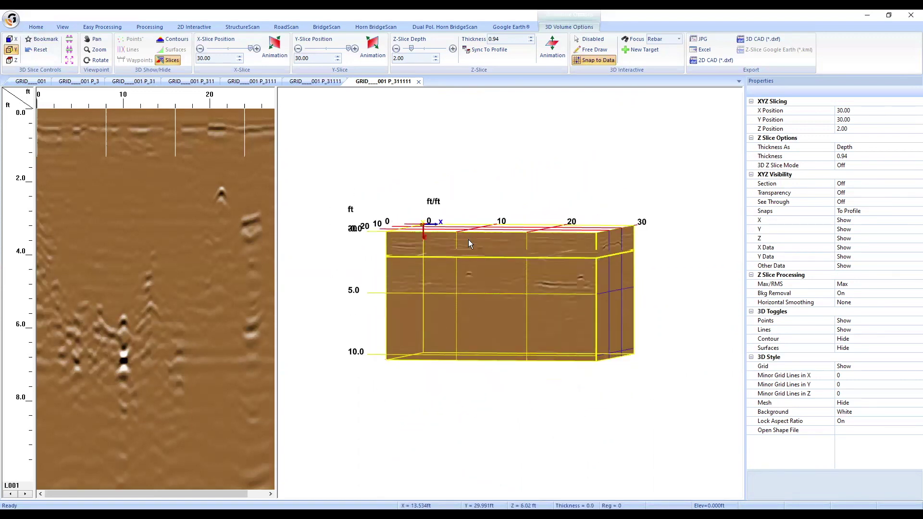
pyautogui.moveTo(411, 285); pyautogui.dragTo(545, 192)
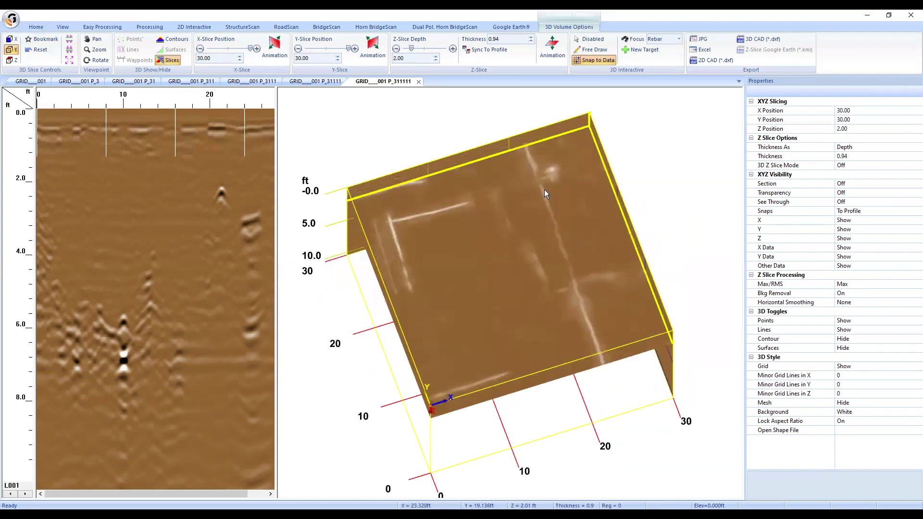
# Set the display gain of the 3D volume to 6
pyautogui.rightClick(507, 228)
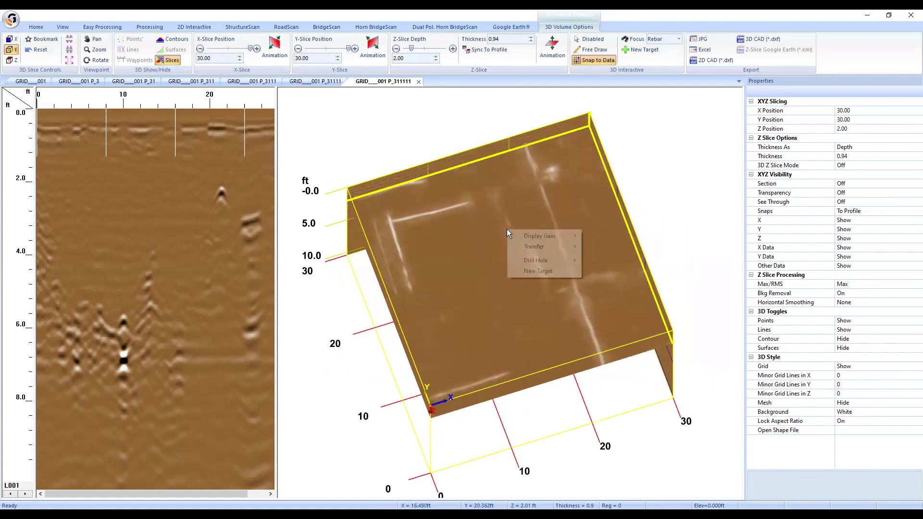
pyautogui.moveTo(539, 234)
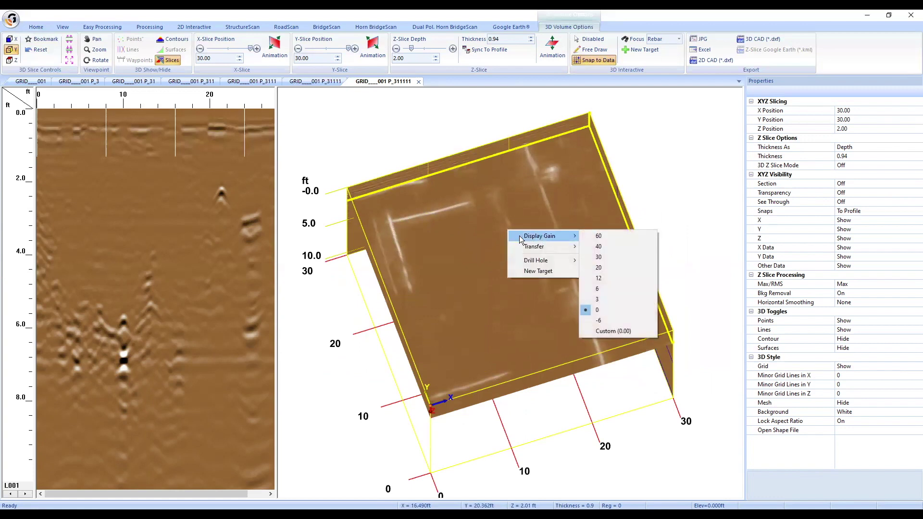
pyautogui.click(602, 292)
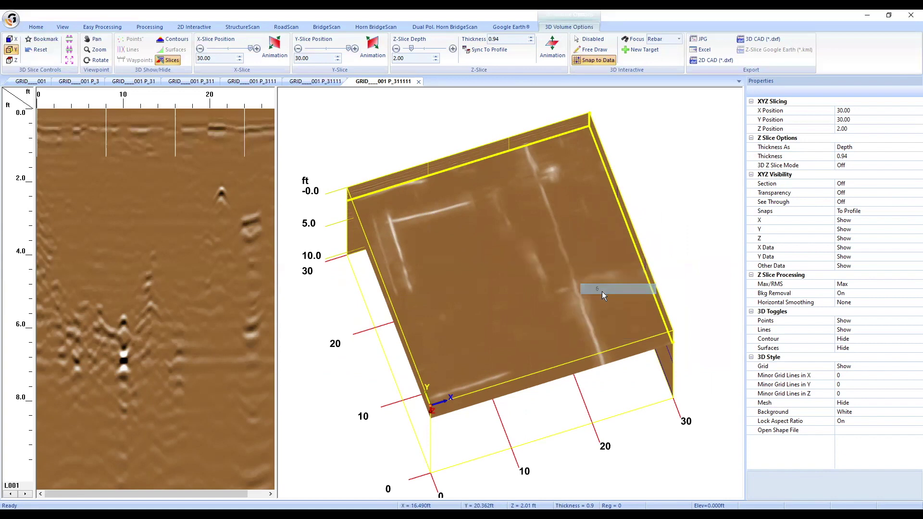
# Shift the Y and Z slices through the bright targets, ending at Y position 26.02 and Z depth 2.69
pyautogui.moveTo(547, 271); pyautogui.dragTo(550, 204)
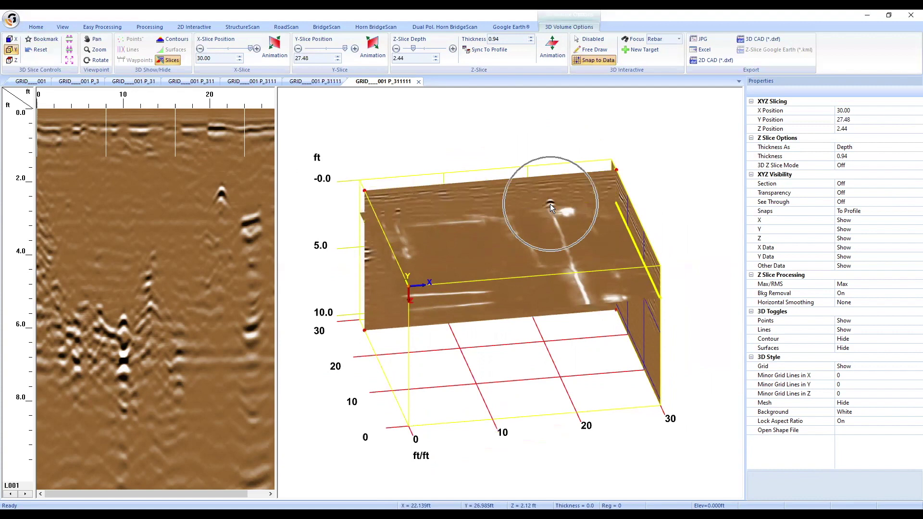
pyautogui.moveTo(560, 255); pyautogui.dragTo(566, 242)
pyautogui.moveTo(512, 189); pyautogui.dragTo(569, 261)
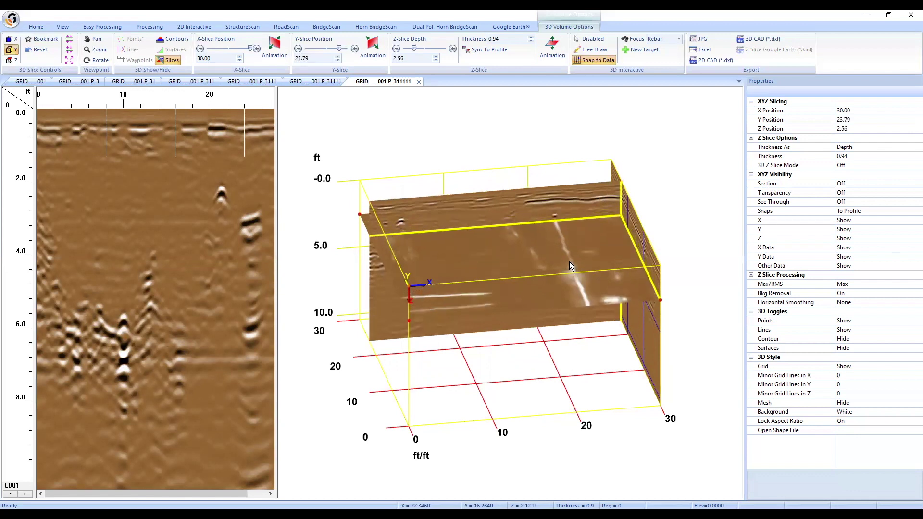
pyautogui.moveTo(498, 213); pyautogui.dragTo(576, 283)
pyautogui.moveTo(642, 326); pyautogui.dragTo(461, 146)
pyautogui.moveTo(570, 276); pyautogui.dragTo(423, 177)
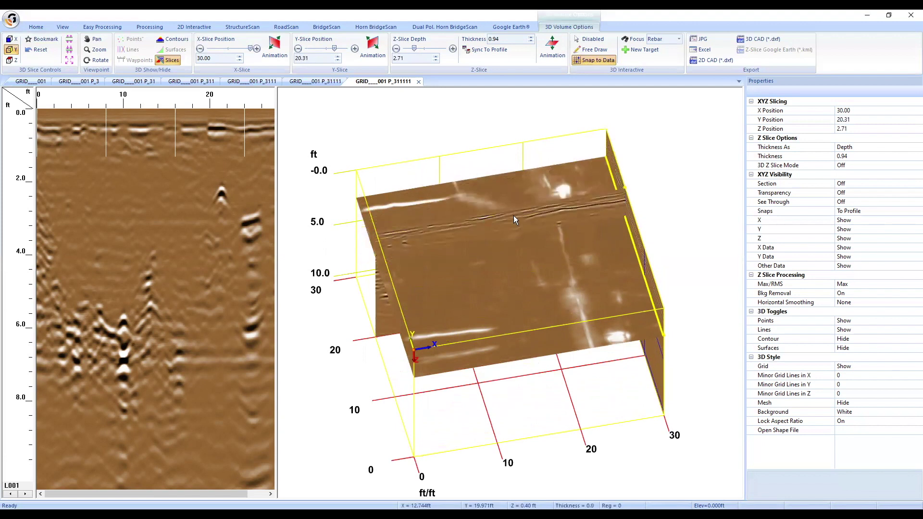
pyautogui.moveTo(526, 204); pyautogui.dragTo(564, 186)
pyautogui.click(563, 189)
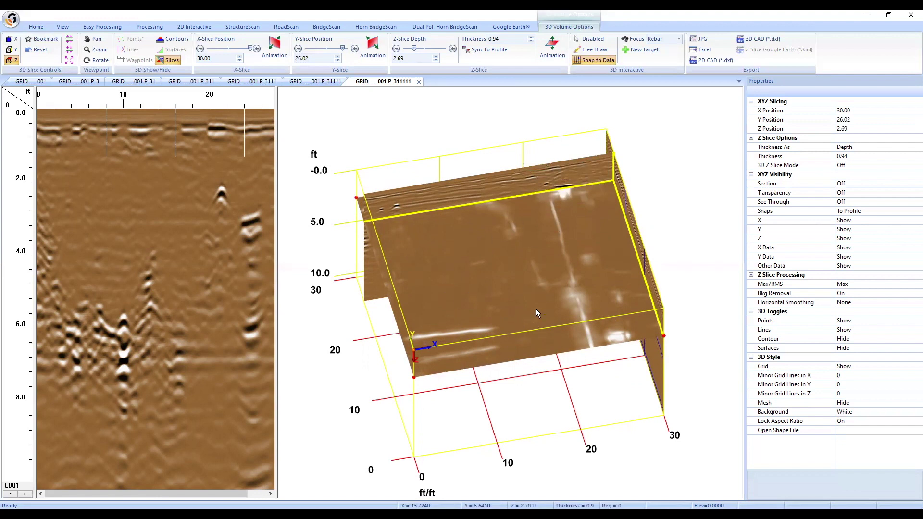
# View the slices from lower and higher angles and compare the window settings of the 2D profile with those of the 3D volume
pyautogui.moveTo(536, 309); pyautogui.dragTo(538, 263)
pyautogui.moveTo(538, 301); pyautogui.dragTo(606, 371)
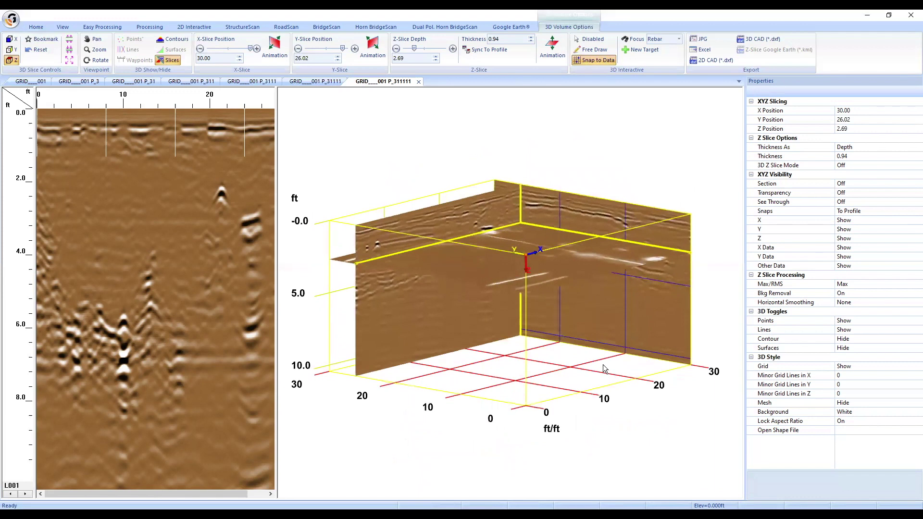
pyautogui.moveTo(535, 356); pyautogui.dragTo(485, 350)
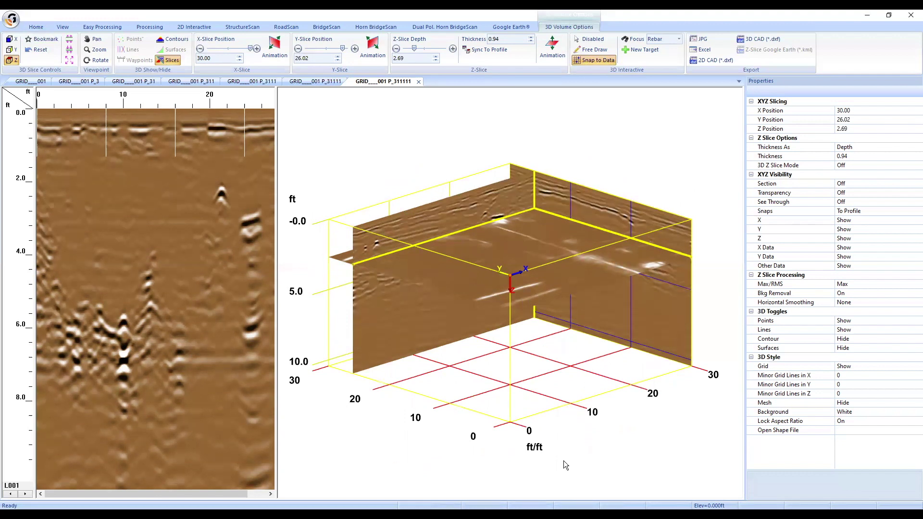
pyautogui.moveTo(413, 255)
pyautogui.mouseDown()
pyautogui.moveTo(421, 215)
pyautogui.moveTo(450, 289)
pyautogui.moveTo(414, 304)
pyautogui.moveTo(421, 249)
pyautogui.mouseUp()
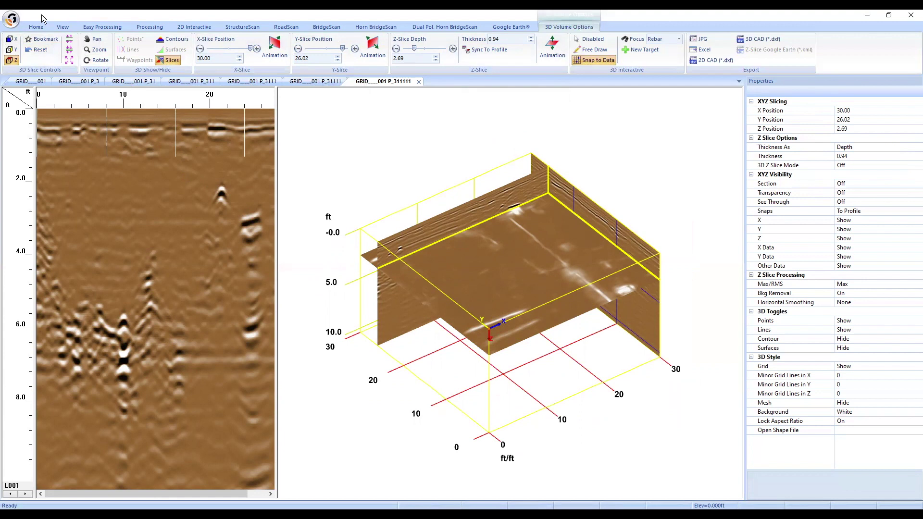
pyautogui.click(34, 28)
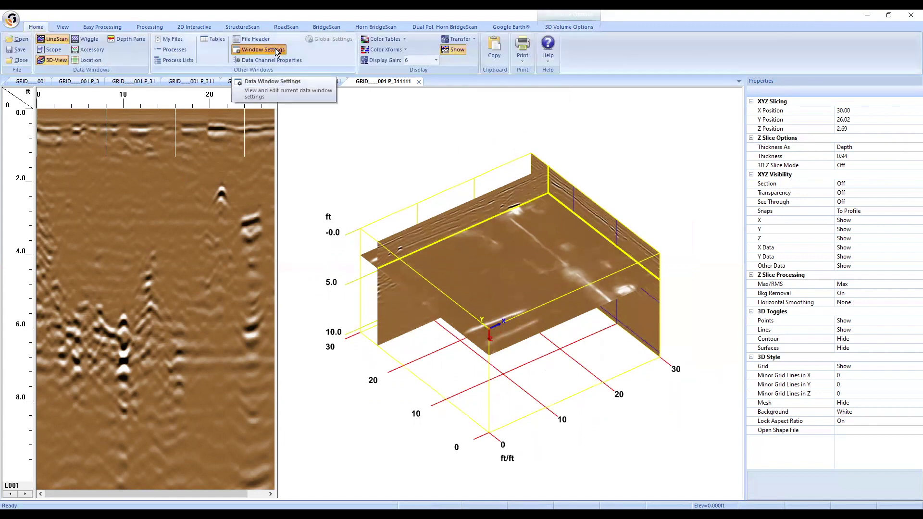
pyautogui.click(121, 234)
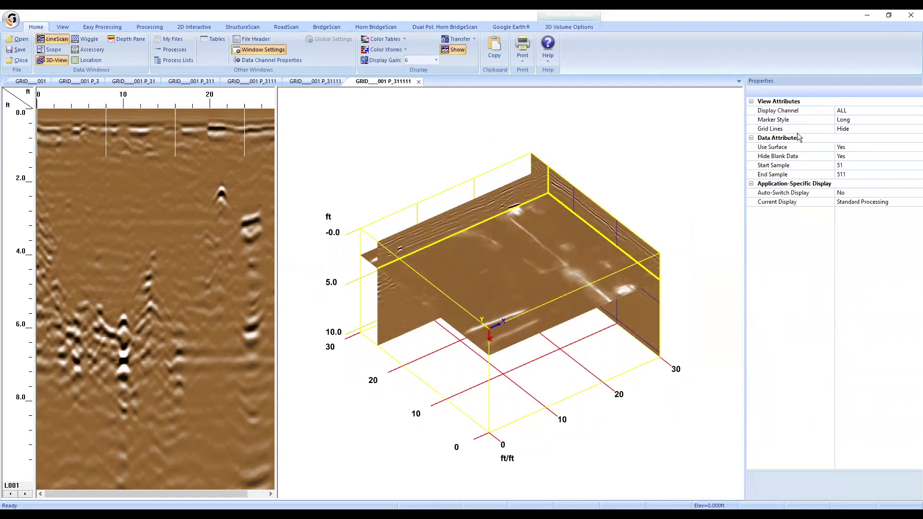
pyautogui.click(551, 261)
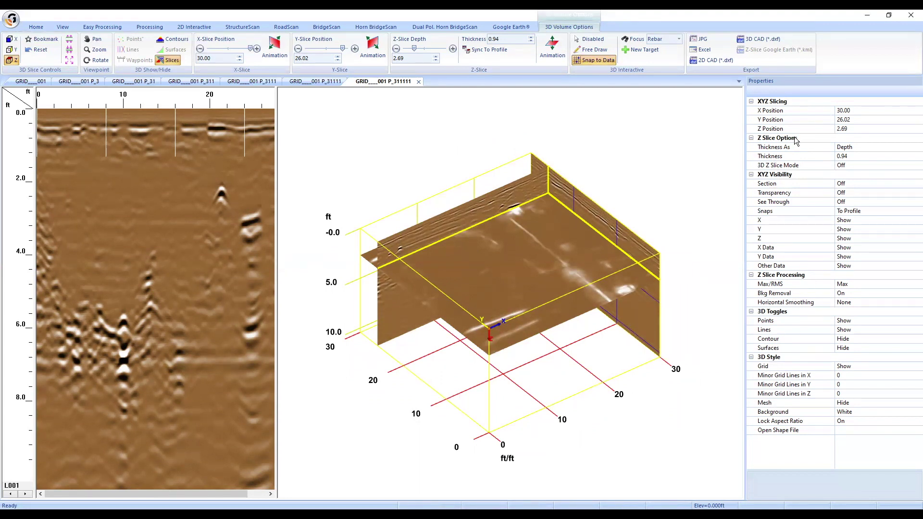
# Set the Z slice position to 3.00 in the slicing properties
pyautogui.click(783, 112)
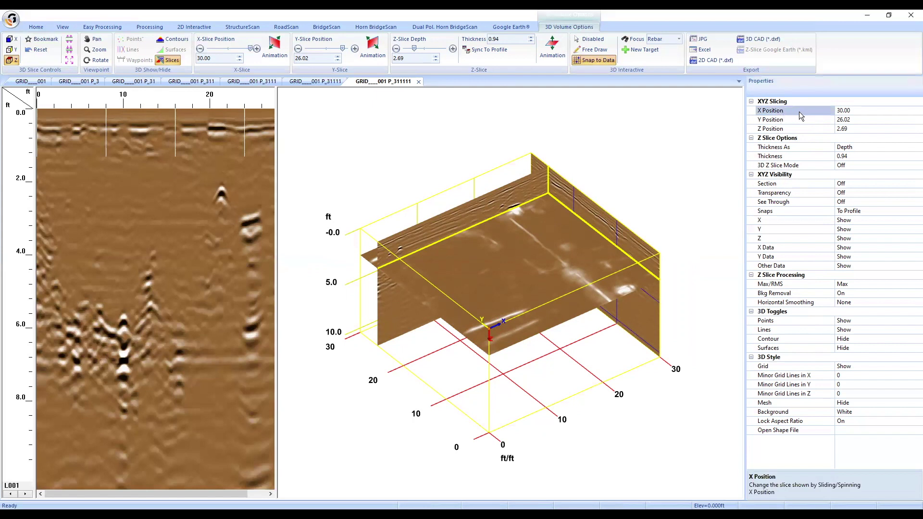
pyautogui.click(771, 129)
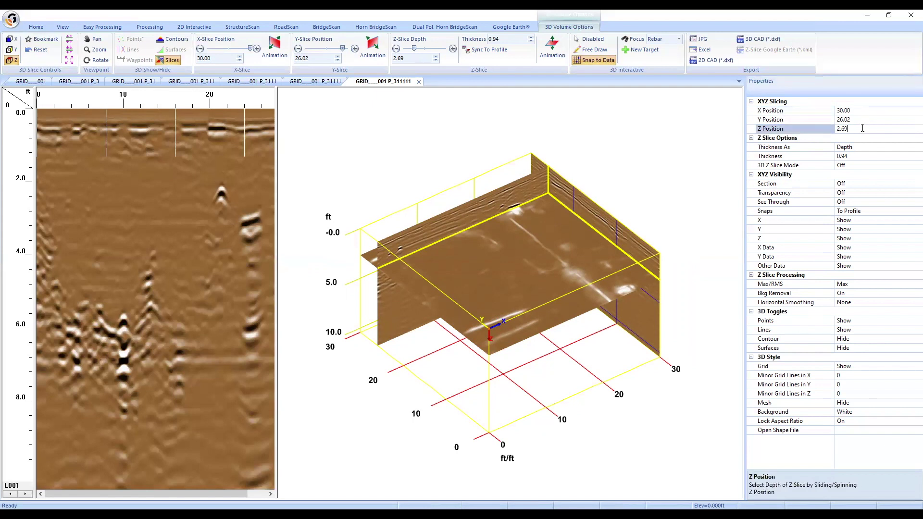
pyautogui.write('3')
pyautogui.press('Return')
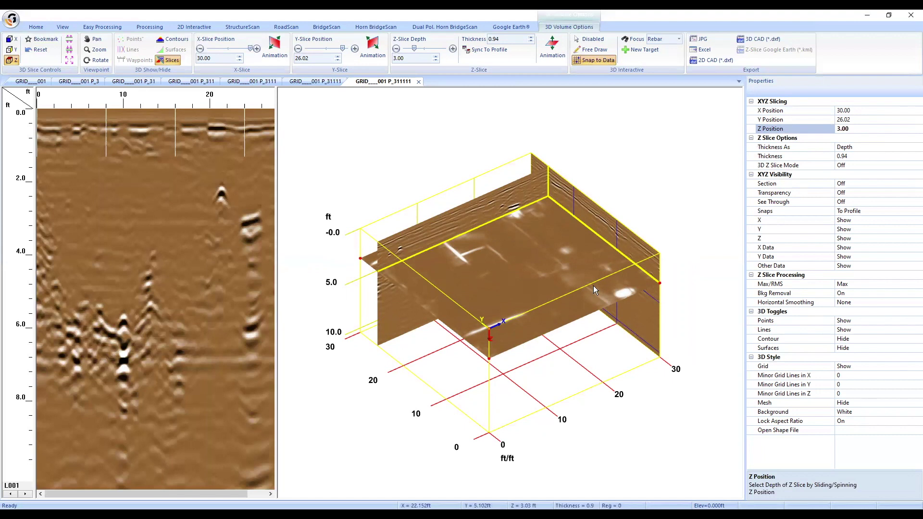
# Set the Z slice thickness to 1.00 in the slice options
pyautogui.moveTo(491, 288); pyautogui.dragTo(619, 277)
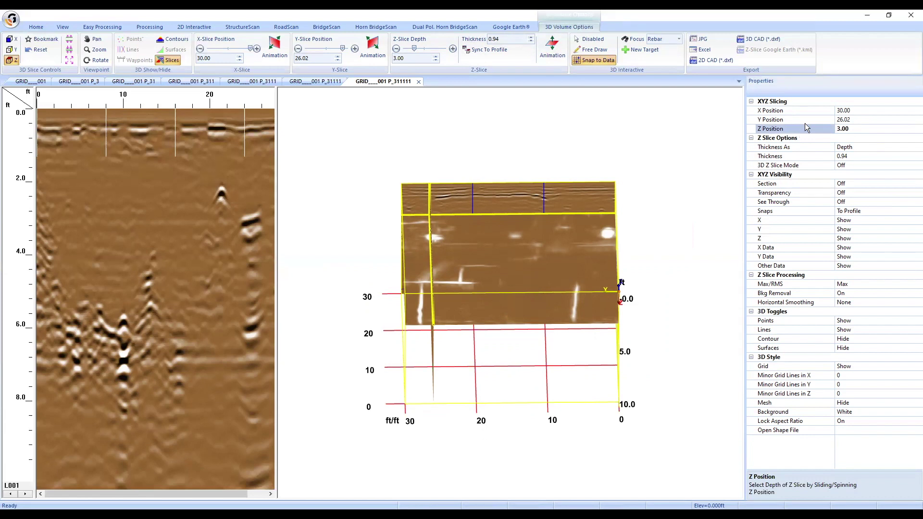
pyautogui.click(866, 156)
pyautogui.write('1')
pyautogui.press('Return')
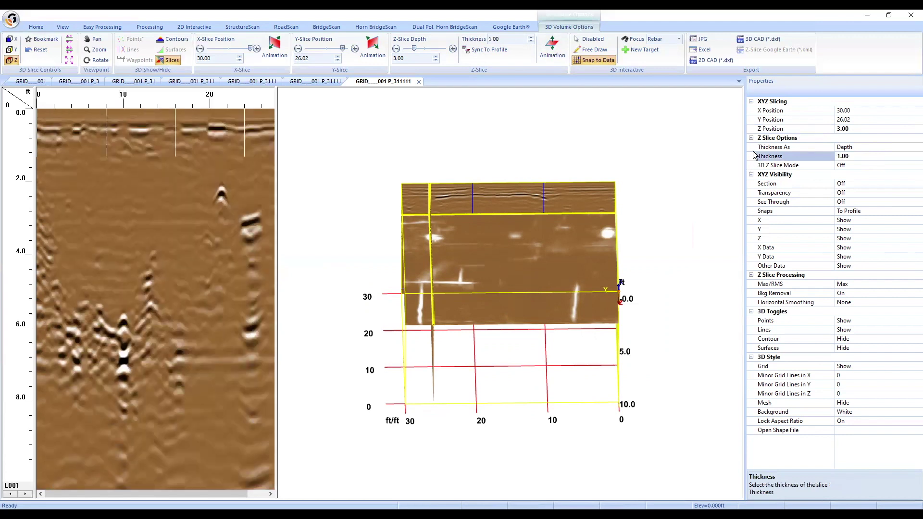
# Move the Y slice to position 30.00 and inspect the linear features on the depth slice from several angles
pyautogui.click(847, 129)
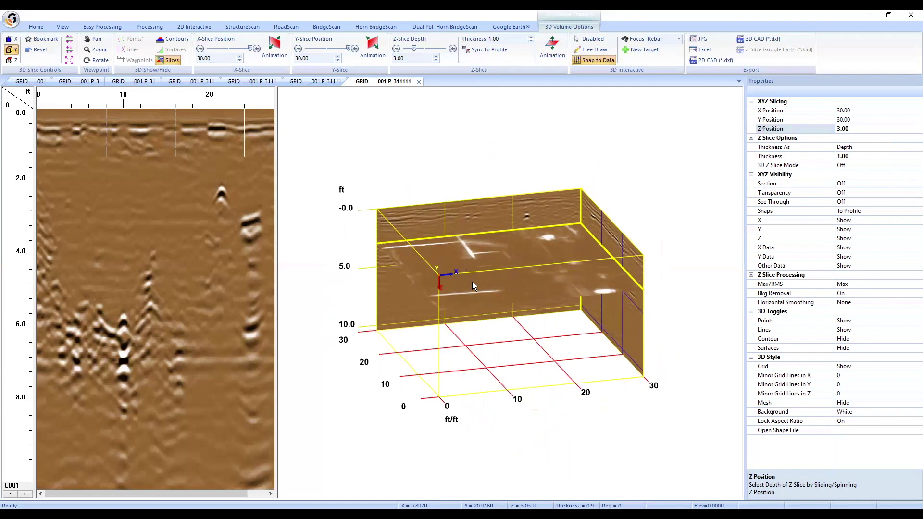
pyautogui.moveTo(473, 282); pyautogui.dragTo(490, 307)
pyautogui.moveTo(491, 253); pyautogui.dragTo(412, 291)
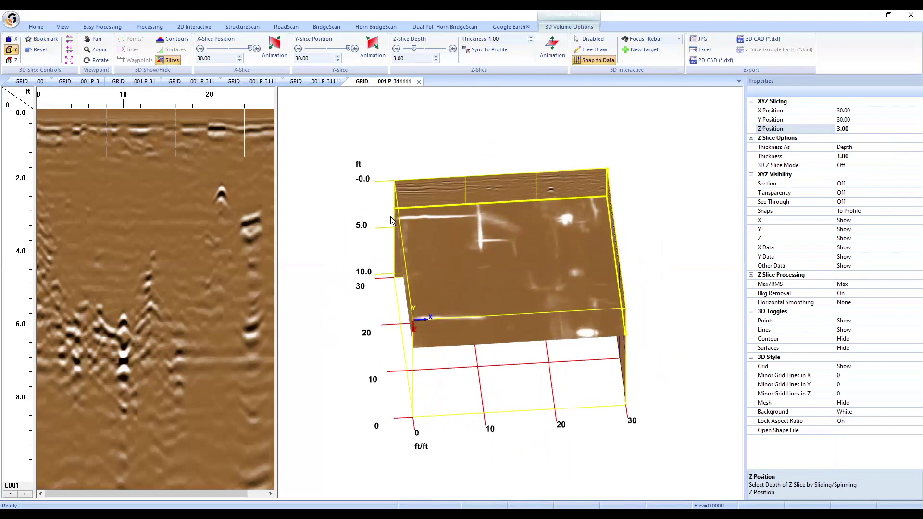
pyautogui.moveTo(415, 234); pyautogui.dragTo(481, 198)
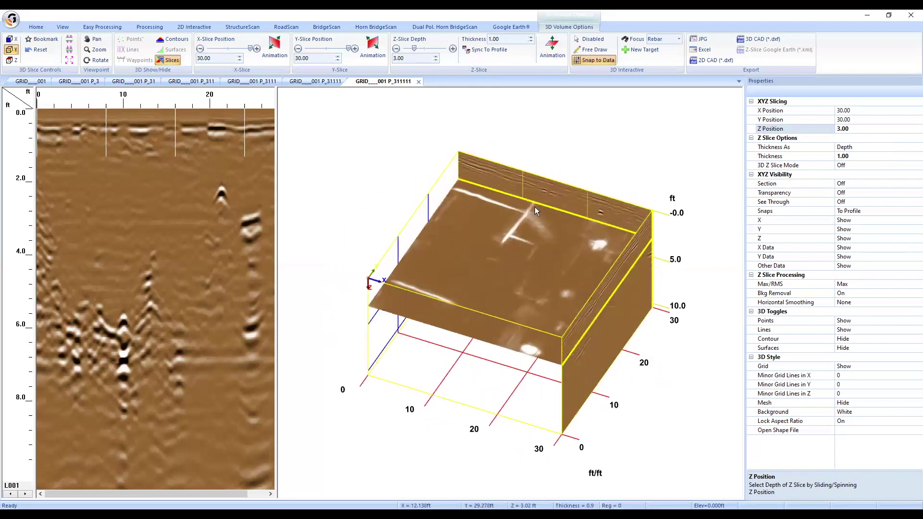
pyautogui.moveTo(503, 251); pyautogui.dragTo(603, 223)
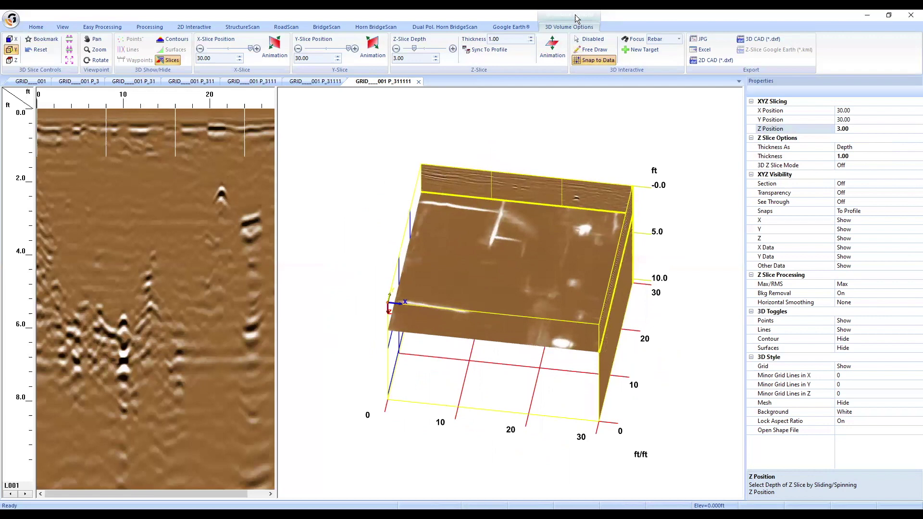
# Using Free Draw with the Pipe focus, draw a pipe along the bright linear feature from the X = 0 edge to about X = 12 ft
pyautogui.click(608, 60)
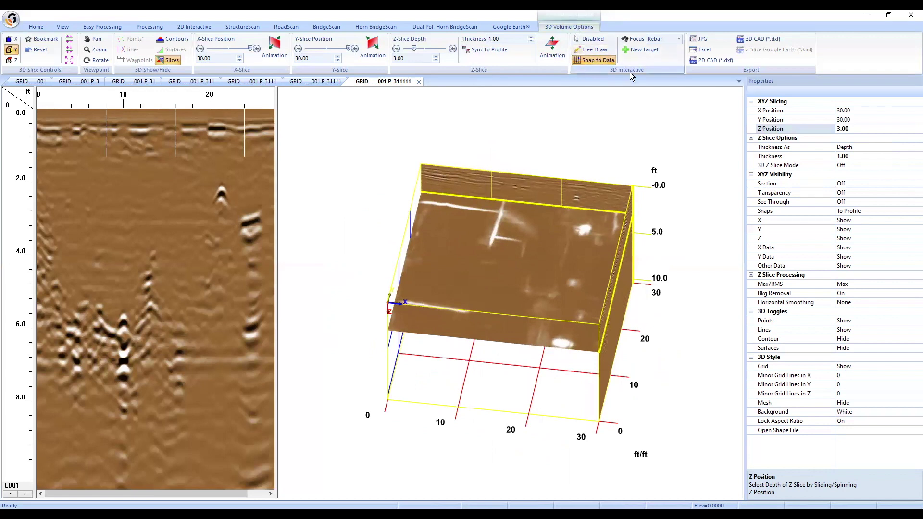
pyautogui.click(600, 51)
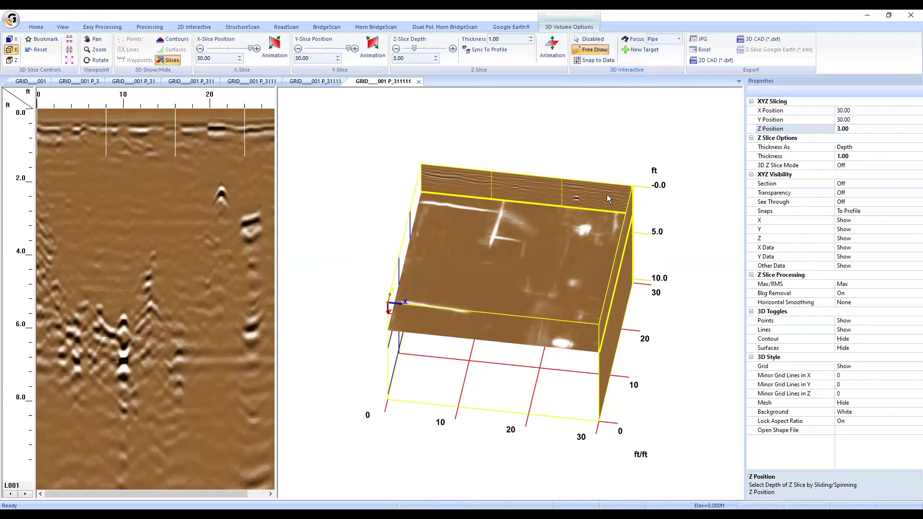
pyautogui.moveTo(485, 247); pyautogui.dragTo(471, 195)
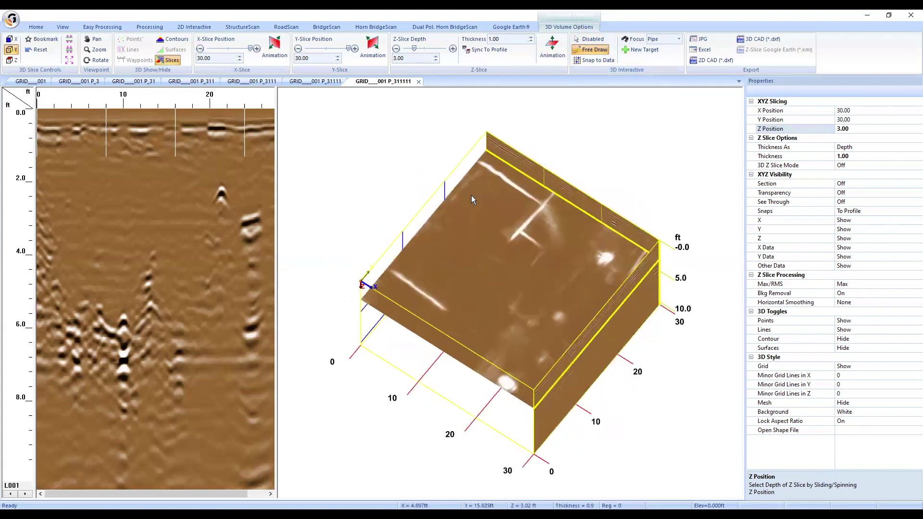
pyautogui.click(479, 160)
pyautogui.scroll(2, 478, 161)
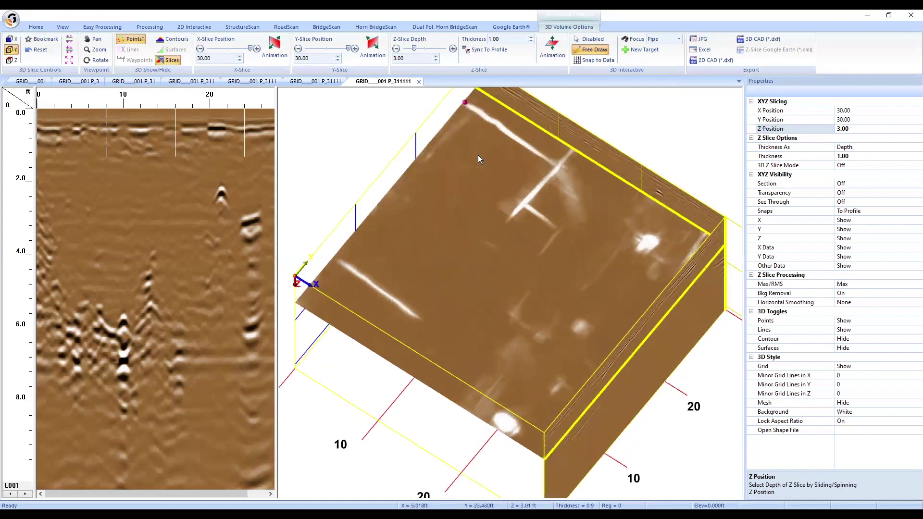
pyautogui.scroll(-2, 463, 102)
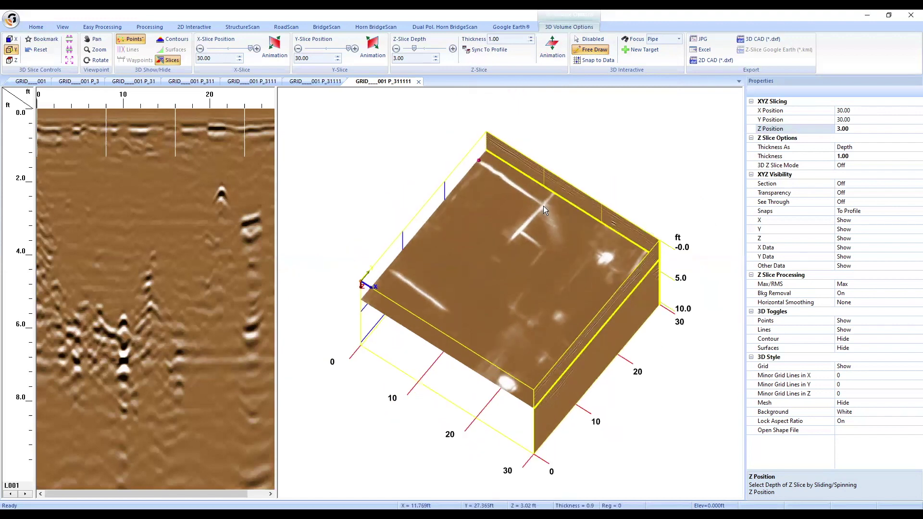
pyautogui.click(543, 206)
# Examine the drawn pipe's alignment with the linear reflection from overhead, side and opposite viewpoints
pyautogui.moveTo(582, 254); pyautogui.dragTo(616, 154)
pyautogui.moveTo(470, 282); pyautogui.dragTo(604, 442)
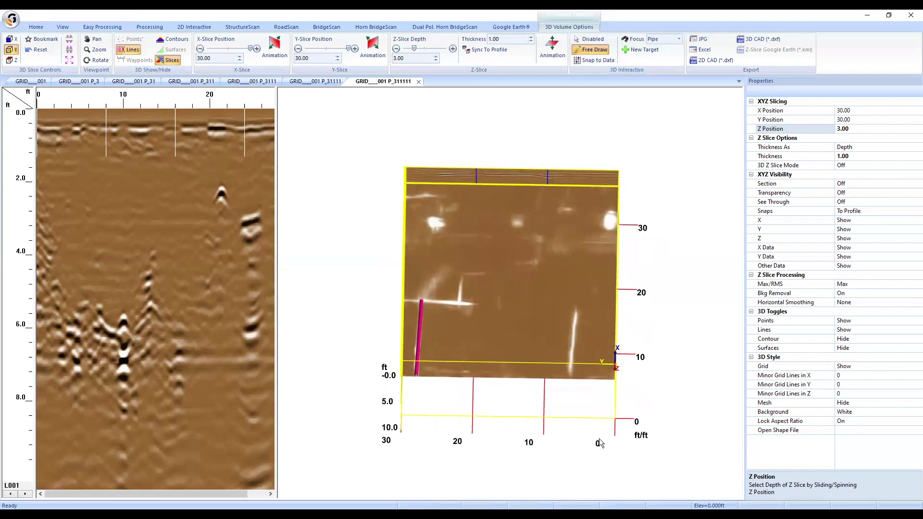
pyautogui.moveTo(566, 353); pyautogui.dragTo(430, 314)
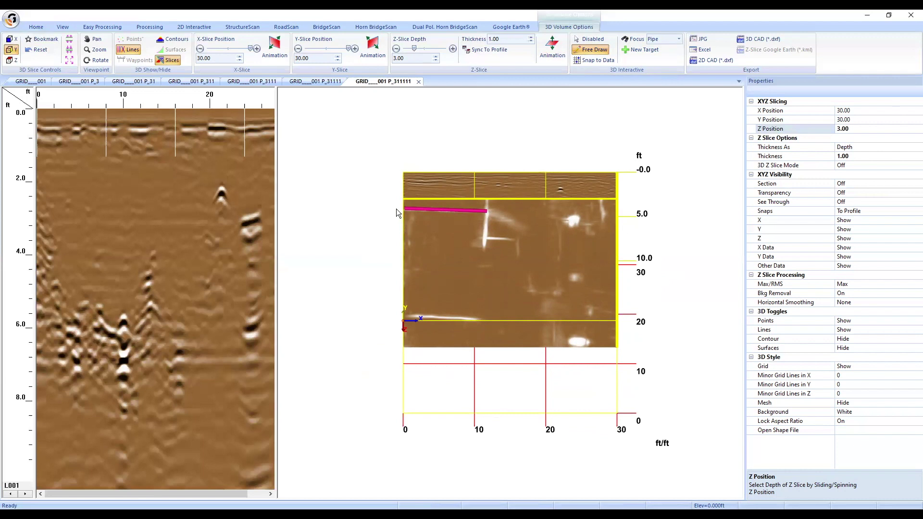
pyautogui.moveTo(412, 290); pyautogui.dragTo(551, 139)
pyautogui.moveTo(430, 299); pyautogui.dragTo(447, 236)
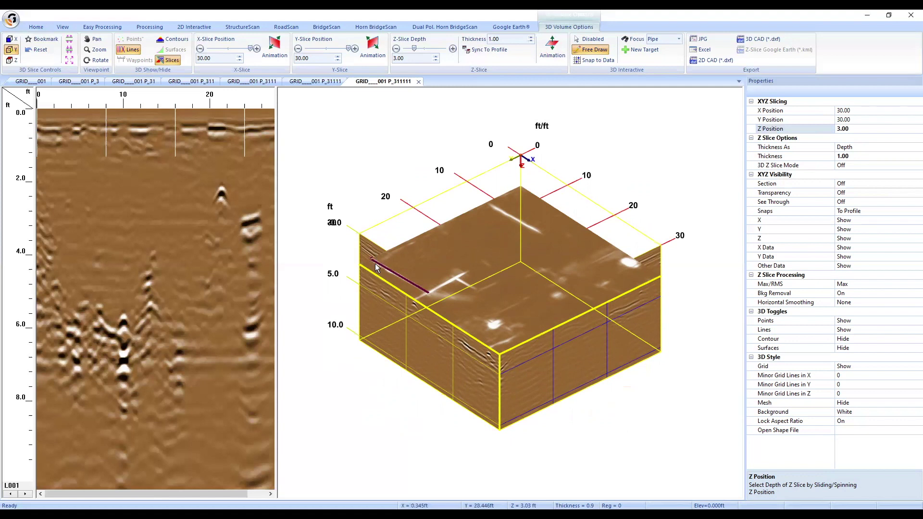
pyautogui.moveTo(402, 243); pyautogui.dragTo(423, 434)
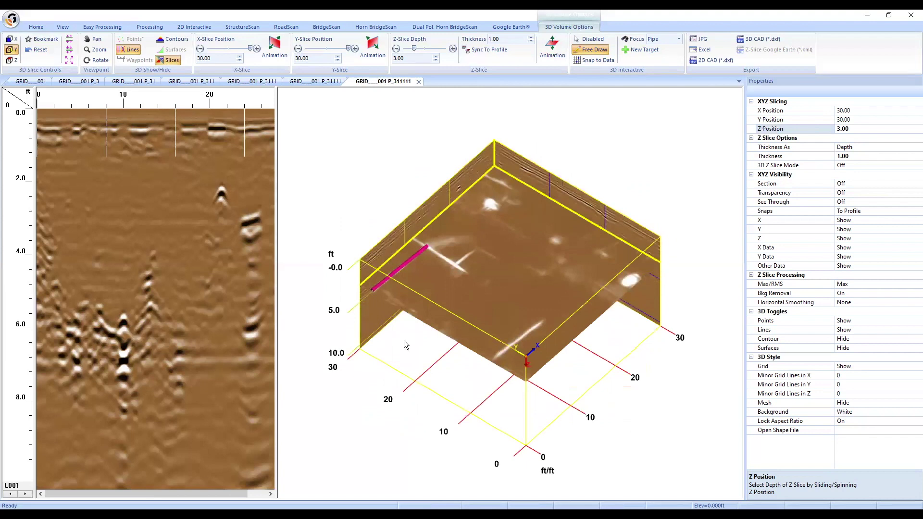
# Create a new target and draw a second pipe along the bright linear feature crossing the first pipe's end, starting at the Y = 30 edge
pyautogui.moveTo(428, 343); pyautogui.dragTo(430, 157)
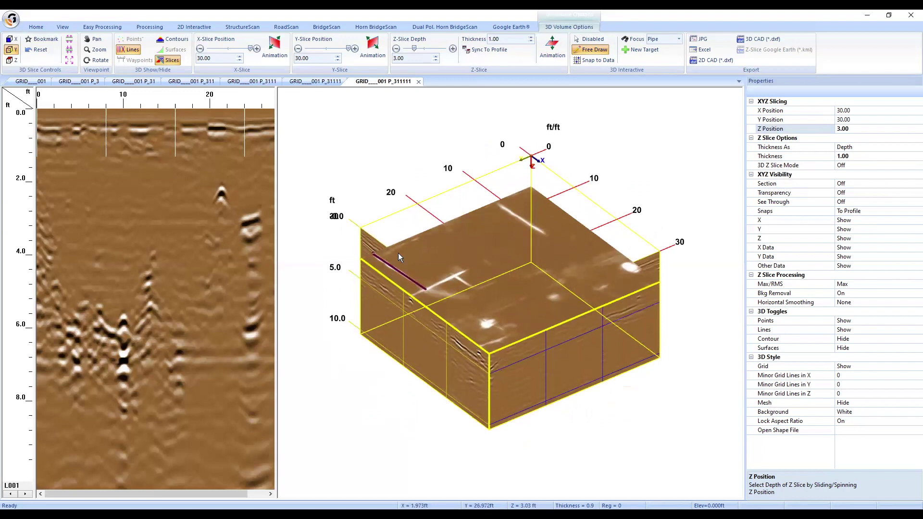
pyautogui.moveTo(416, 290); pyautogui.dragTo(395, 377)
pyautogui.moveTo(443, 275); pyautogui.dragTo(448, 209)
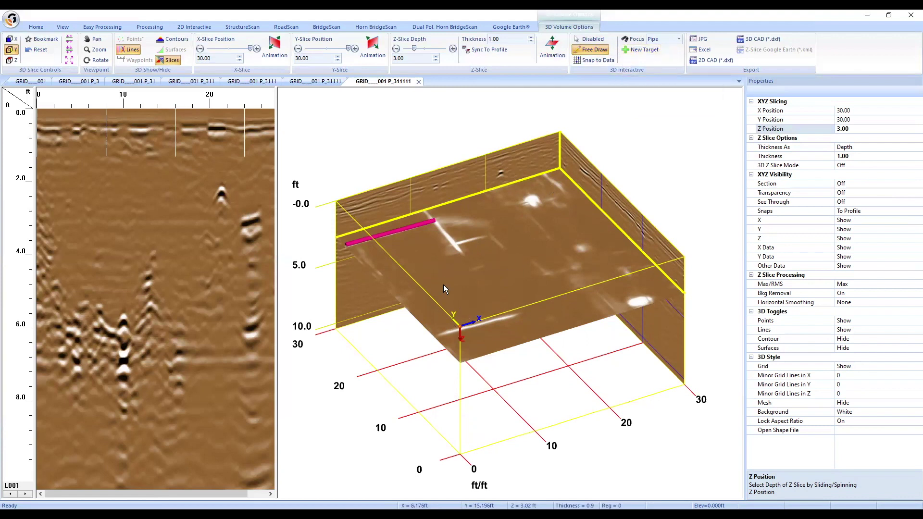
pyautogui.rightClick(464, 256)
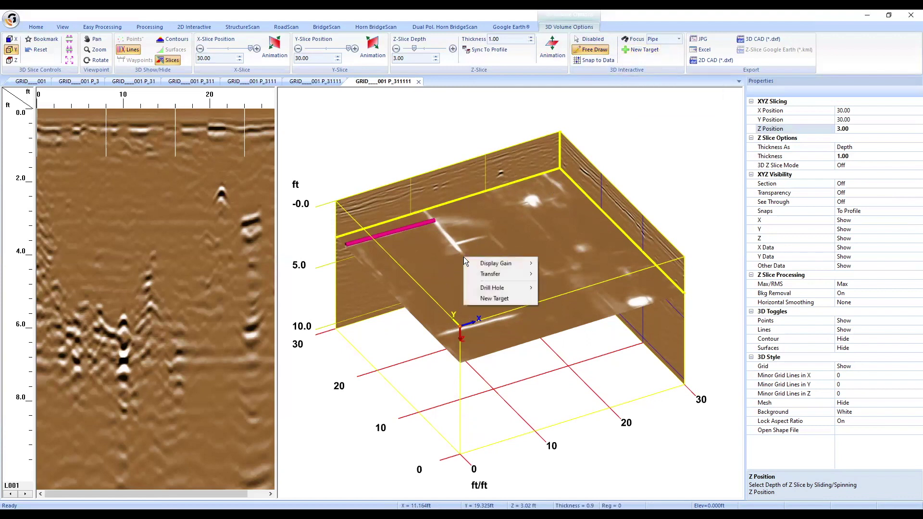
pyautogui.click(507, 301)
pyautogui.moveTo(476, 228); pyautogui.dragTo(439, 282)
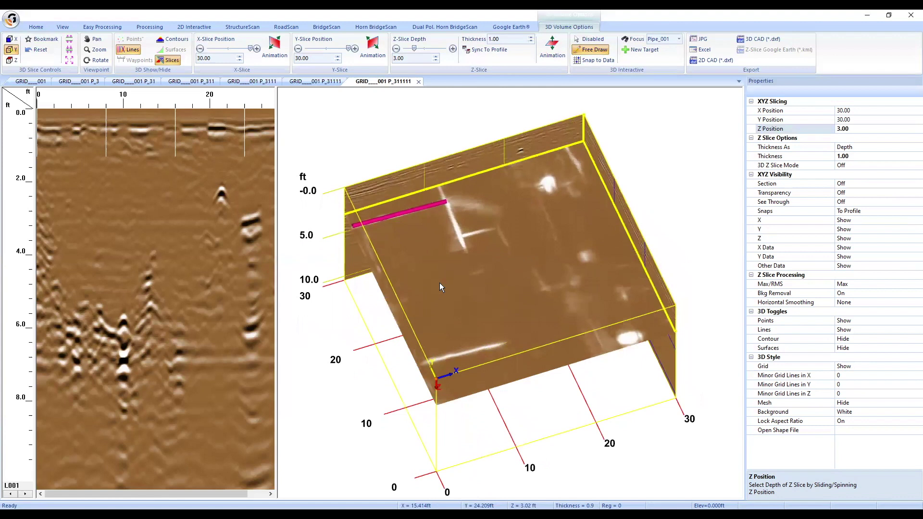
pyautogui.click(439, 188)
pyautogui.click(463, 248)
pyautogui.moveTo(498, 265); pyautogui.dragTo(521, 223)
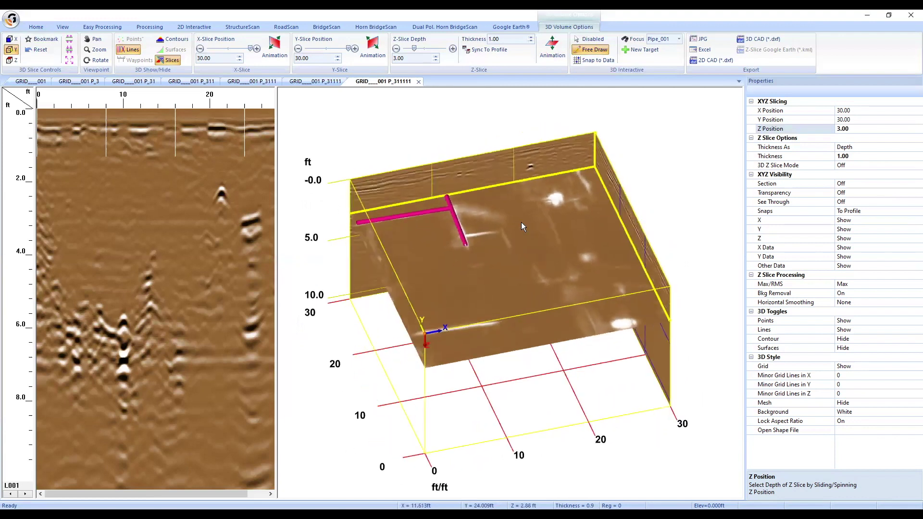
# Change the second pipe's colour to green in its target properties, with a diameter of 0.5 ft
pyautogui.rightClick(461, 226)
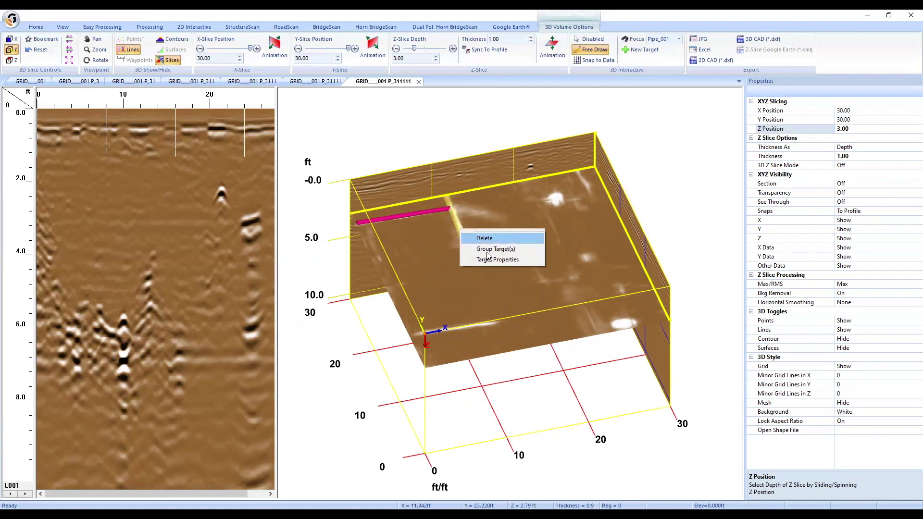
pyautogui.click(494, 261)
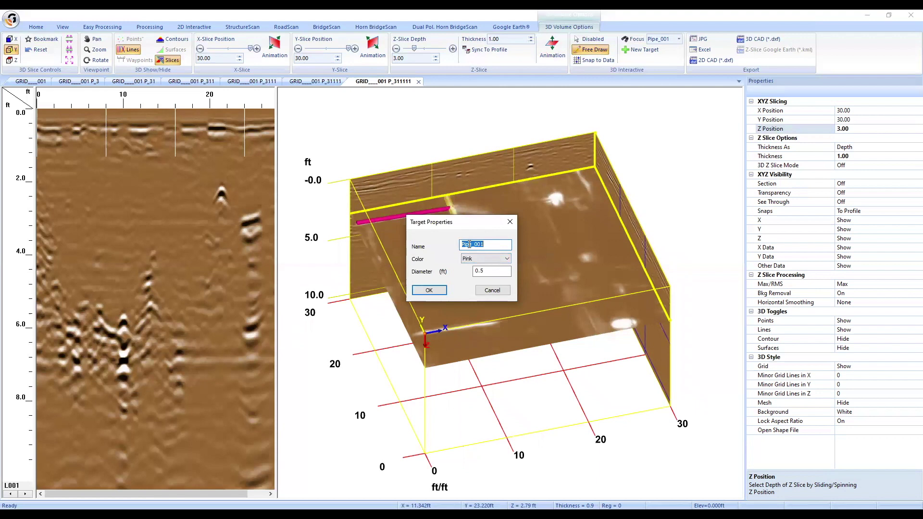
pyautogui.click(476, 259)
pyautogui.click(473, 273)
pyautogui.click(430, 290)
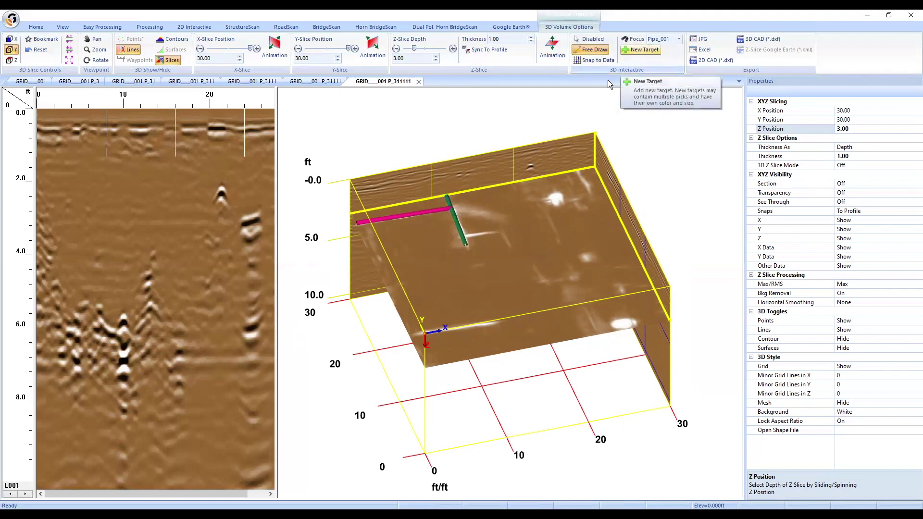
# Create another new target and draw a zigzag pipe starting along the bright linear feature near Y = 6 ft
pyautogui.rightClick(514, 262)
pyautogui.click(542, 301)
pyautogui.moveTo(542, 301); pyautogui.dragTo(383, 254)
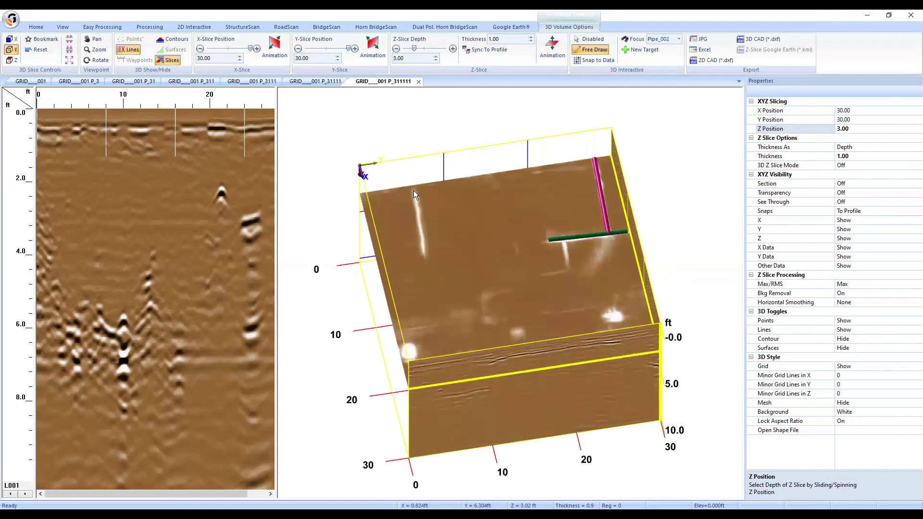
pyautogui.moveTo(413, 190)
pyautogui.mouseDown()
pyautogui.moveTo(433, 254)
pyautogui.moveTo(424, 255)
pyautogui.moveTo(422, 231)
pyautogui.moveTo(463, 214)
pyautogui.mouseUp()
pyautogui.moveTo(464, 252)
pyautogui.mouseDown()
pyautogui.moveTo(441, 291)
pyautogui.moveTo(397, 259)
pyautogui.moveTo(400, 302)
pyautogui.moveTo(442, 311)
pyautogui.moveTo(507, 280)
pyautogui.mouseUp()
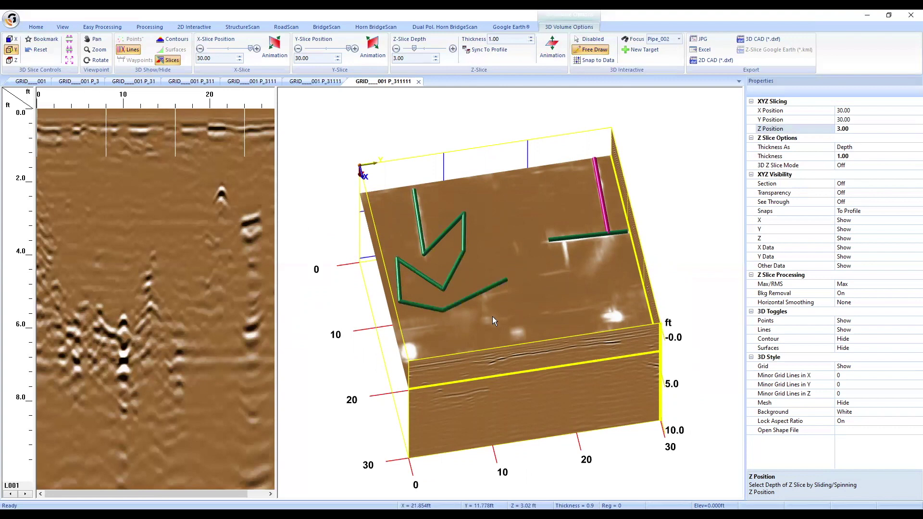
# Extend the zigzag pipe deeper by lowering the Z slice to 5.84 and 7.23 and adding a point at each depth
pyautogui.moveTo(498, 311); pyautogui.dragTo(484, 424)
pyautogui.click(527, 307)
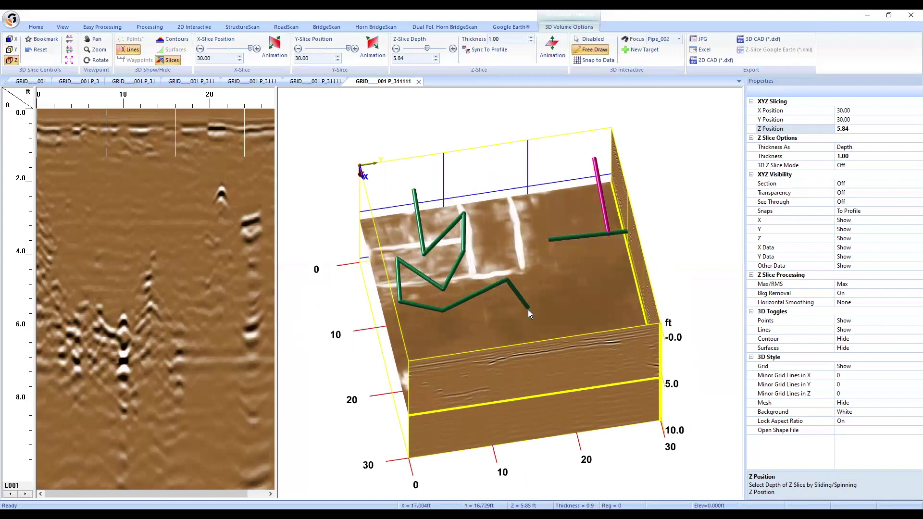
pyautogui.moveTo(545, 314); pyautogui.dragTo(511, 153)
pyautogui.click(516, 224)
pyautogui.moveTo(510, 262); pyautogui.dragTo(528, 487)
pyautogui.moveTo(470, 369); pyautogui.dragTo(601, 392)
pyautogui.moveTo(463, 322); pyautogui.dragTo(343, 378)
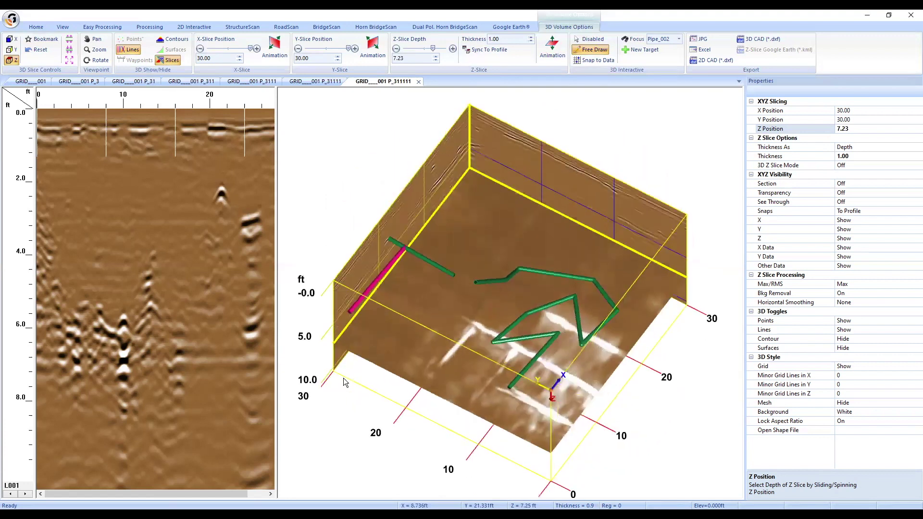
# Place a 2 ft drill hole at about X = 22.7 ft, Y = 24.8 ft and inspect it from another angle
pyautogui.rightClick(474, 229)
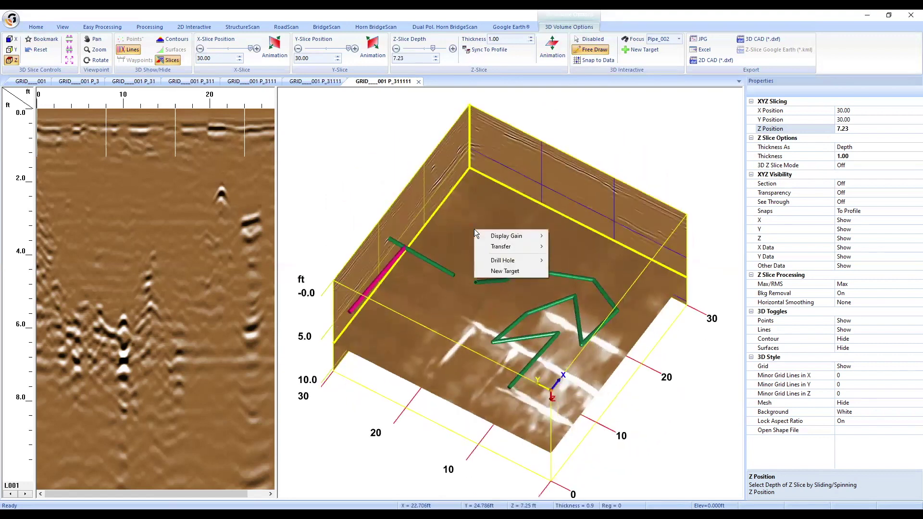
pyautogui.moveTo(509, 260)
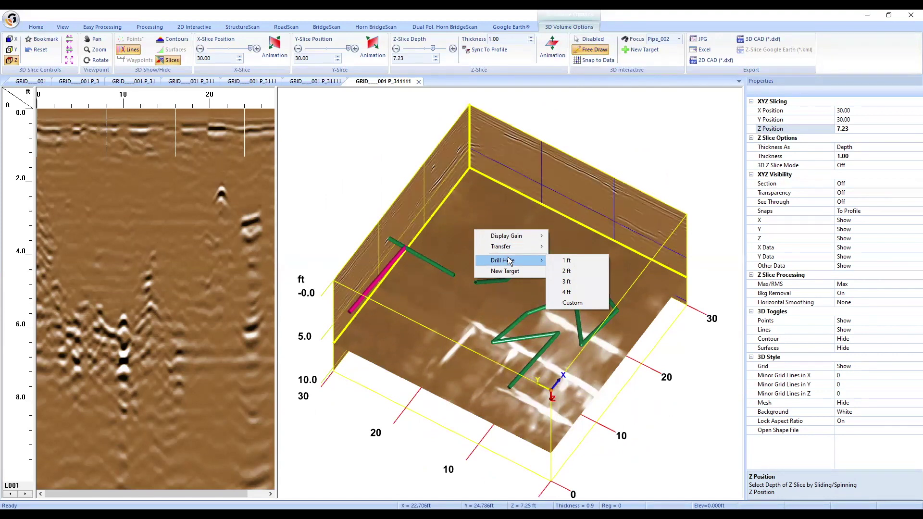
pyautogui.click(584, 270)
pyautogui.moveTo(584, 237); pyautogui.dragTo(504, 211)
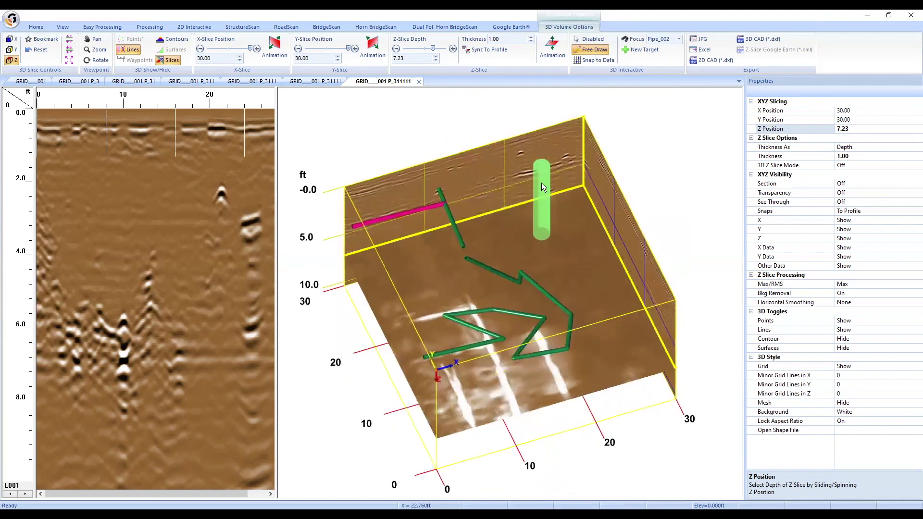
pyautogui.moveTo(565, 284); pyautogui.dragTo(528, 268)
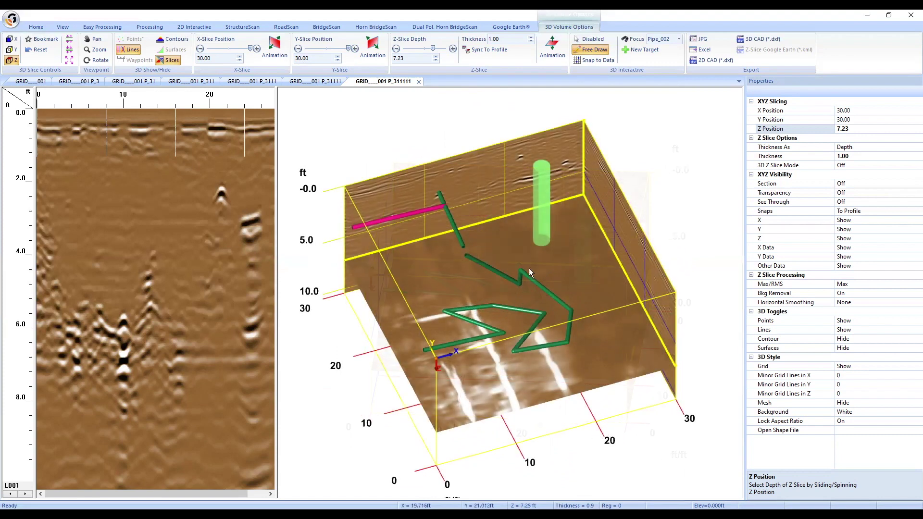
pyautogui.rightClick(505, 274)
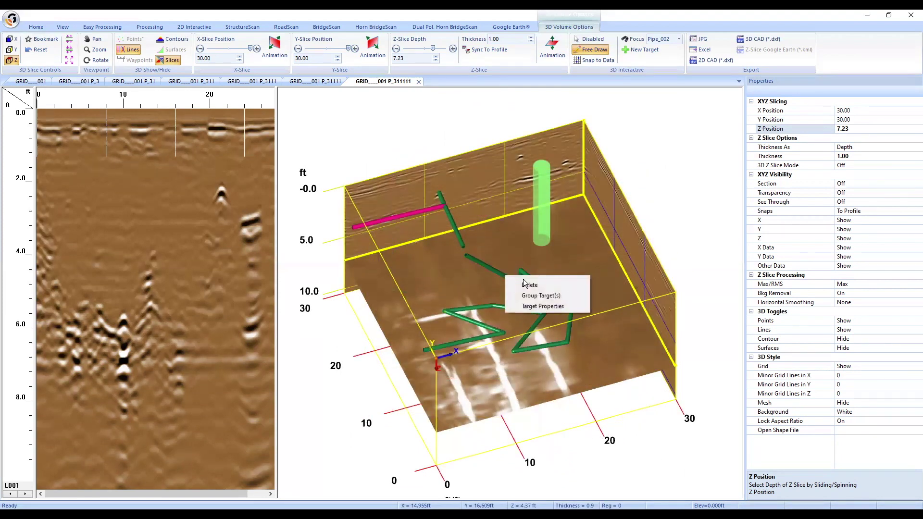
pyautogui.click(596, 236)
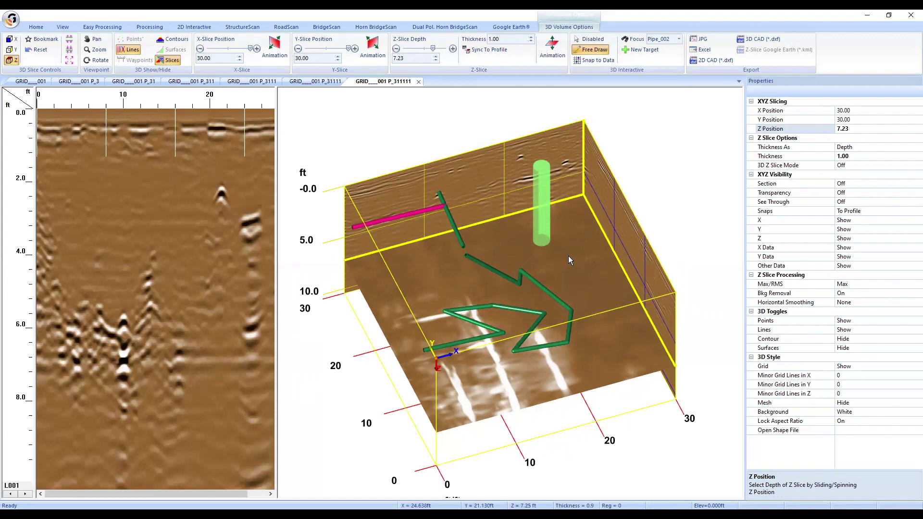
# Display the data tables and view the Free Draw Groups table for the drawn pipes
pyautogui.click(36, 27)
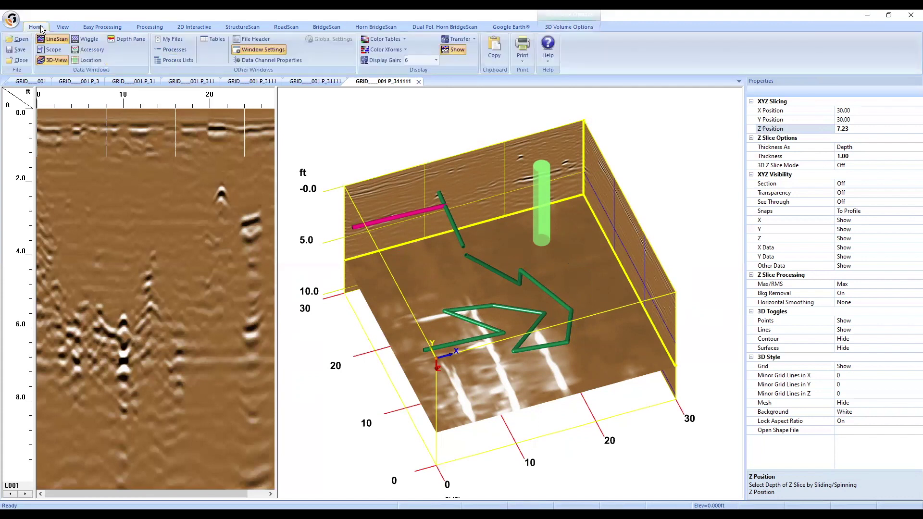
pyautogui.click(212, 39)
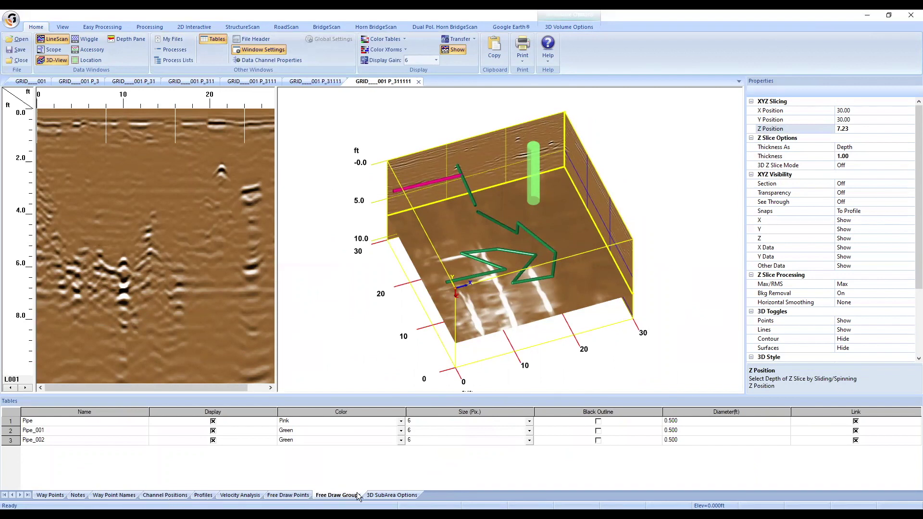
# Change the Pipe_002 free draw group's color, trying pink and yellow and settling on blue
pyautogui.click(564, 28)
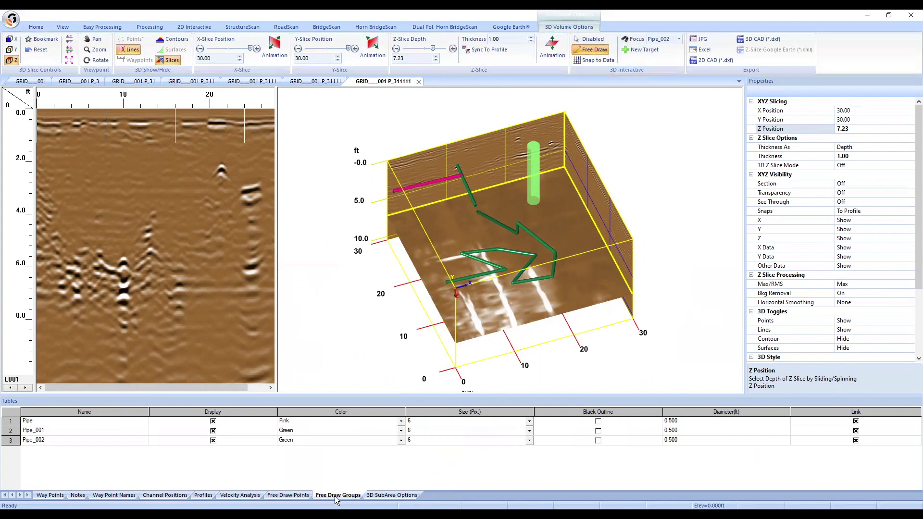
pyautogui.click(214, 441)
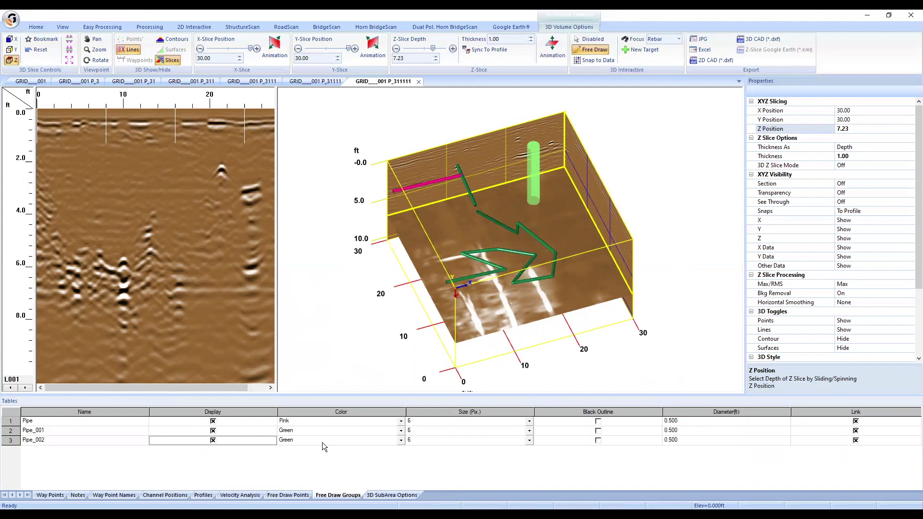
pyautogui.click(401, 440)
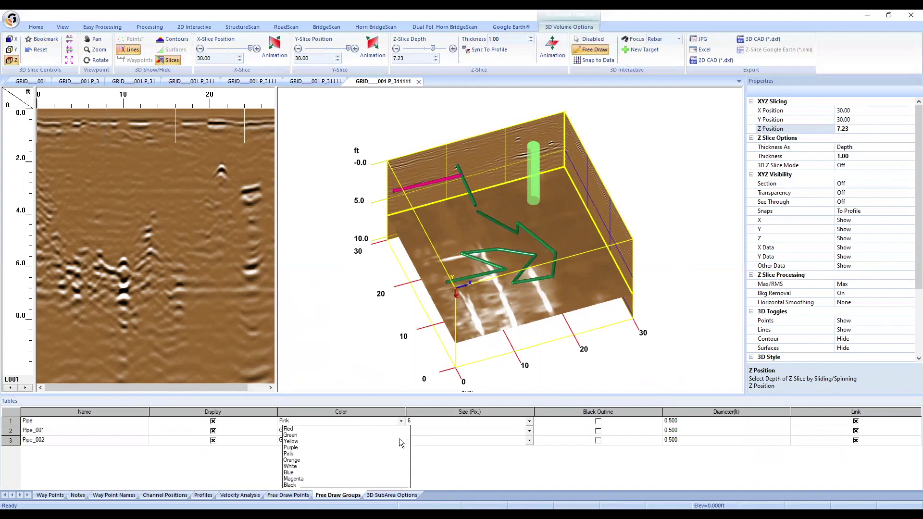
pyautogui.click(288, 454)
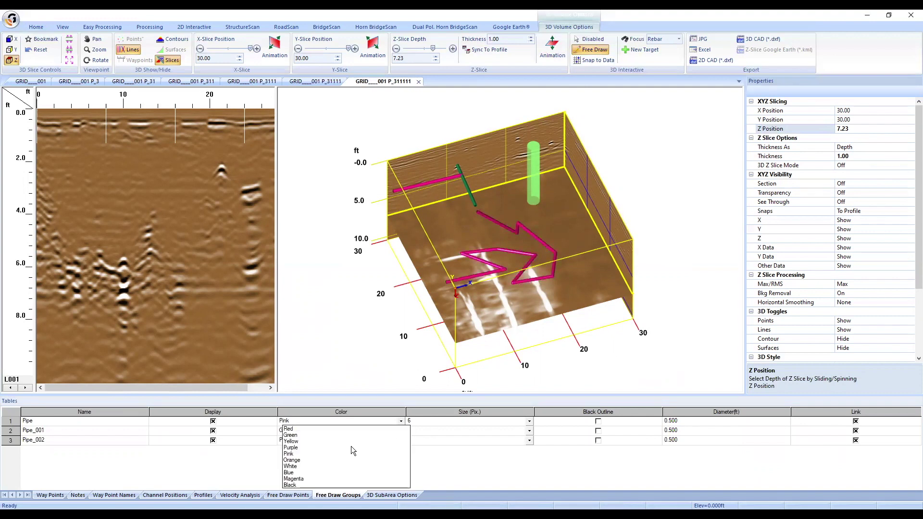
pyautogui.click(291, 442)
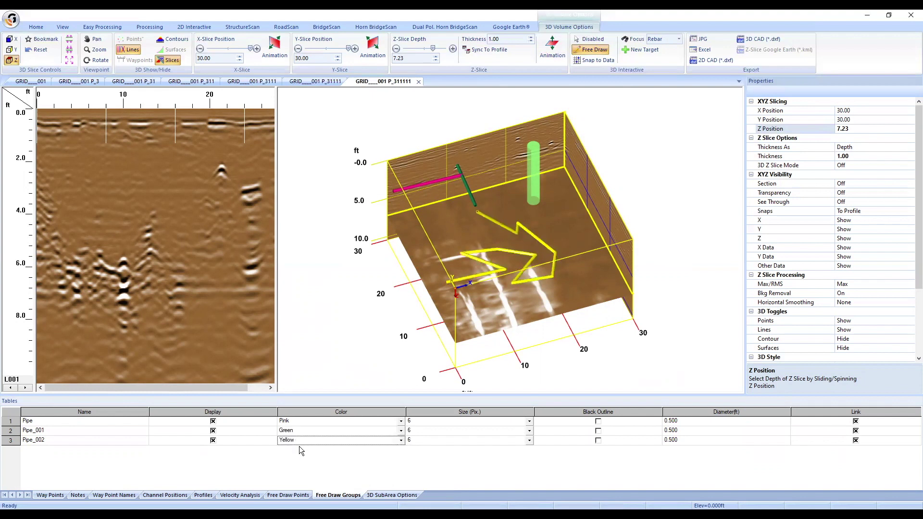
pyautogui.click(400, 440)
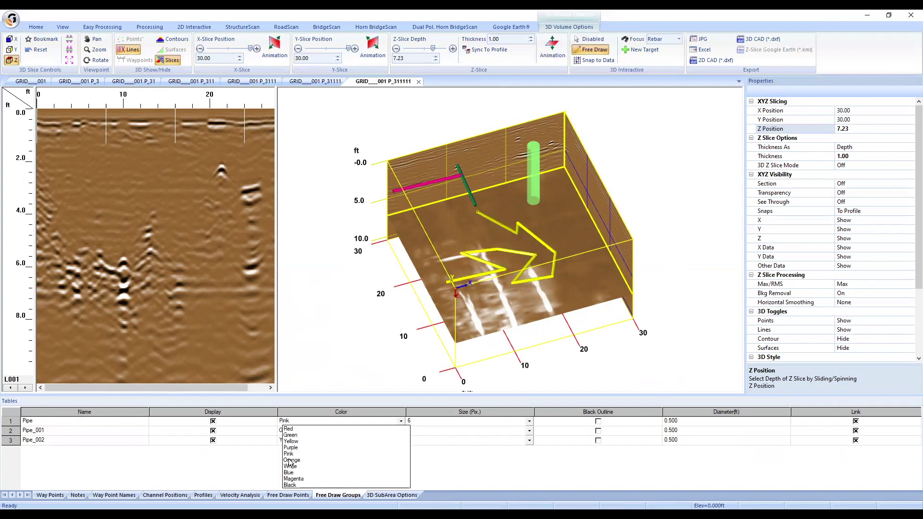
pyautogui.click(290, 473)
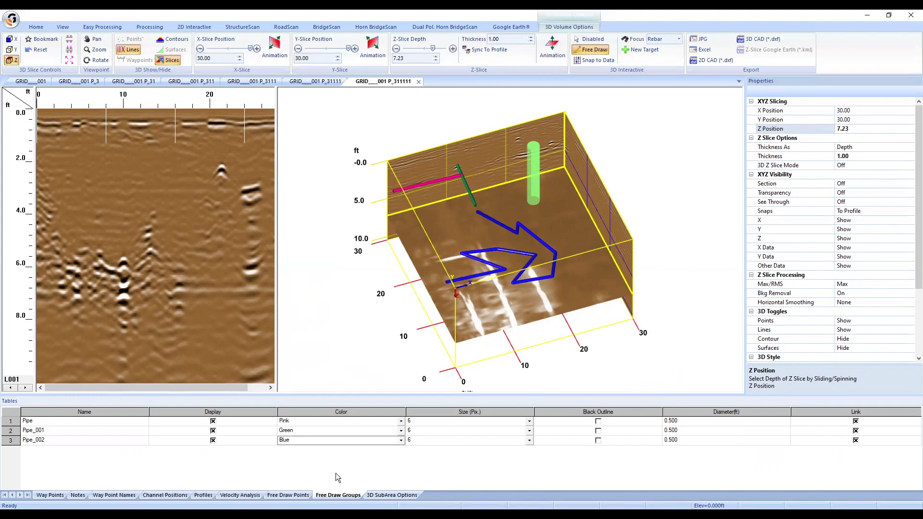
# Delete the Pipe_002 point at X 16.864, Y 16.756, Z 5.853 from the free draw points
pyautogui.click(294, 495)
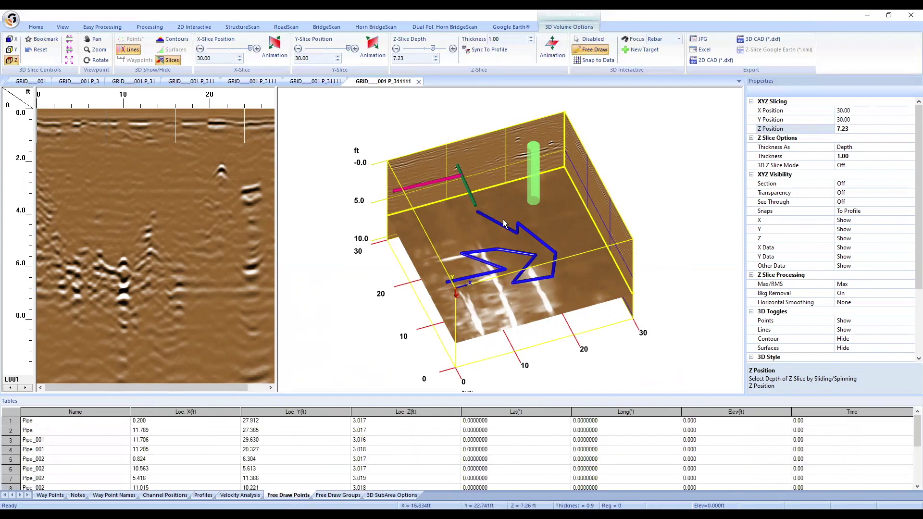
pyautogui.scroll(-3, 106, 454)
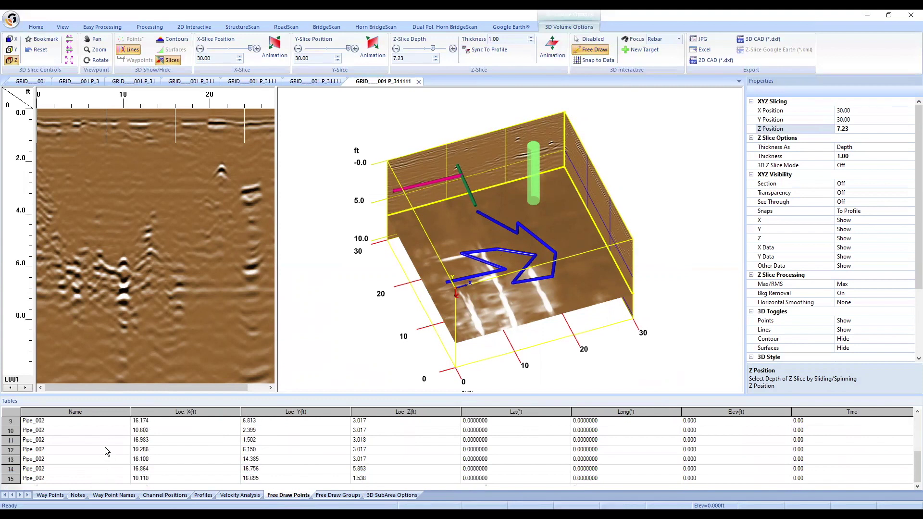
pyautogui.click(10, 470)
pyautogui.rightClick(10, 471)
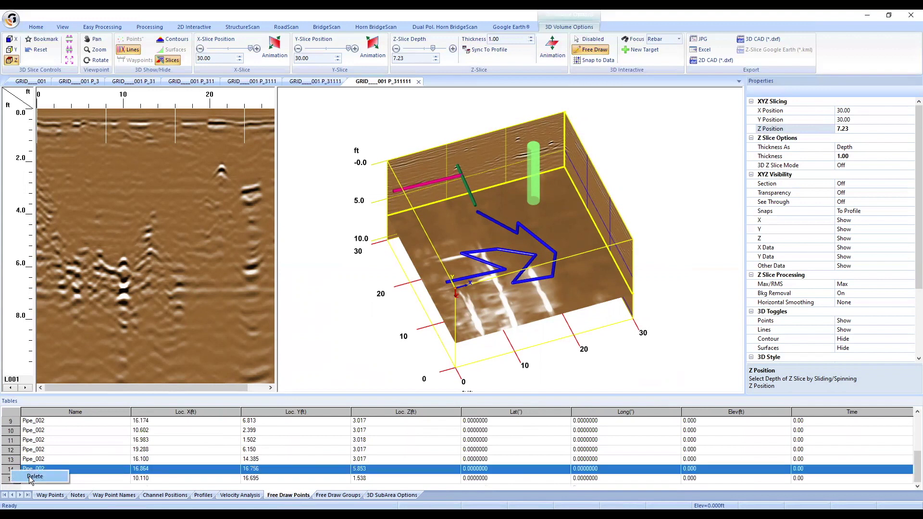
pyautogui.click(29, 478)
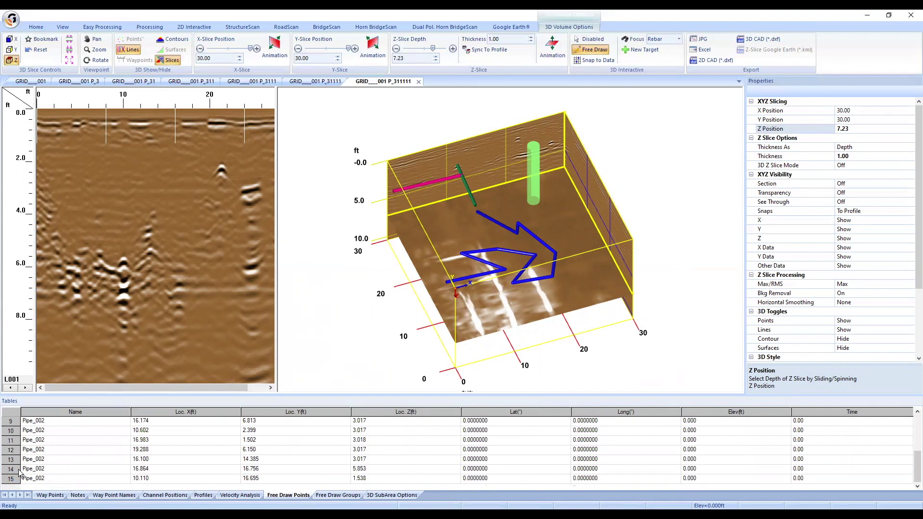
pyautogui.rightClick(11, 470)
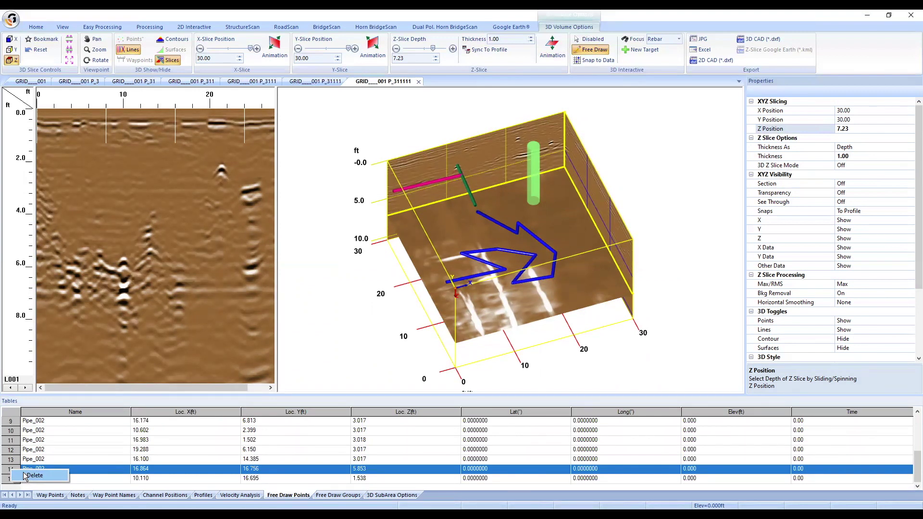
pyautogui.click(25, 475)
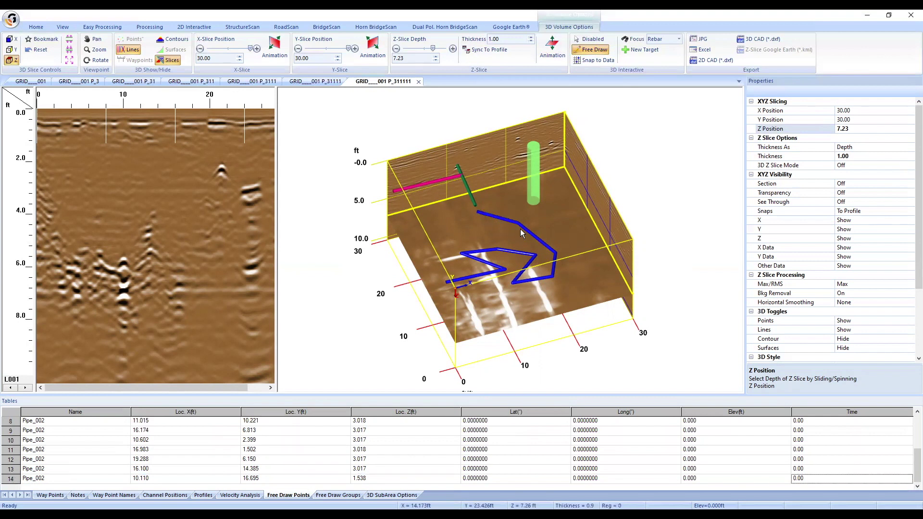
# Delete four more Pipe_002 free draw points, at X 16.100, 19.288, 16.174 and 11.015
pyautogui.rightClick(13, 472)
pyautogui.click(28, 476)
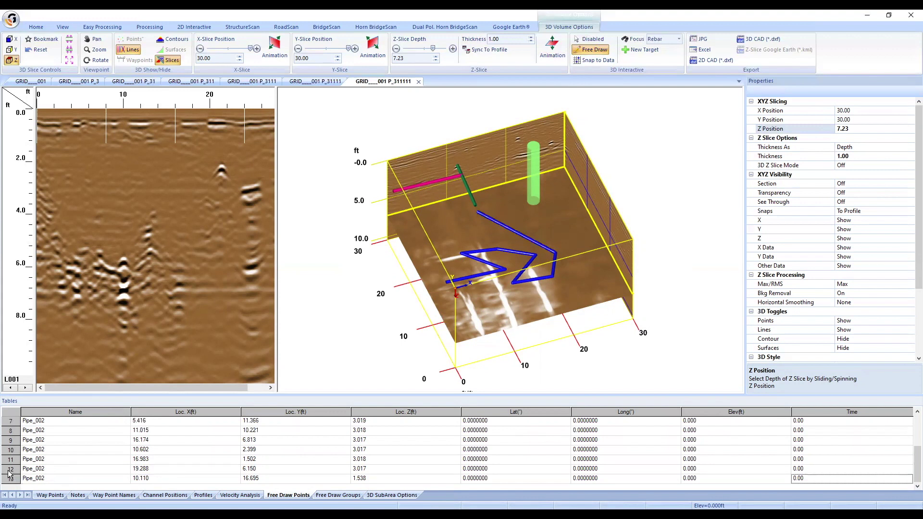
pyautogui.rightClick(8, 471)
pyautogui.click(40, 478)
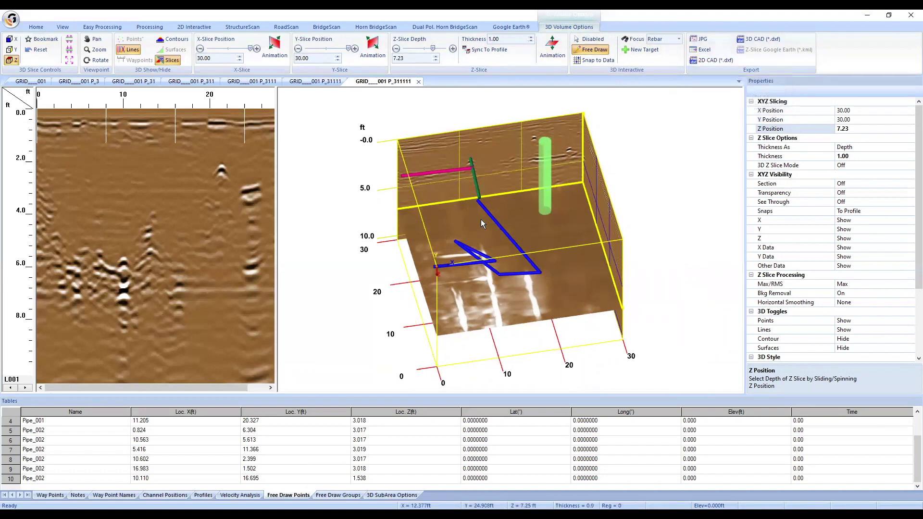
# Export the 3D view with the drawn pipes to an Excel report, leaving the report details blank, and look over the report
pyautogui.moveTo(481, 220); pyautogui.dragTo(468, 236)
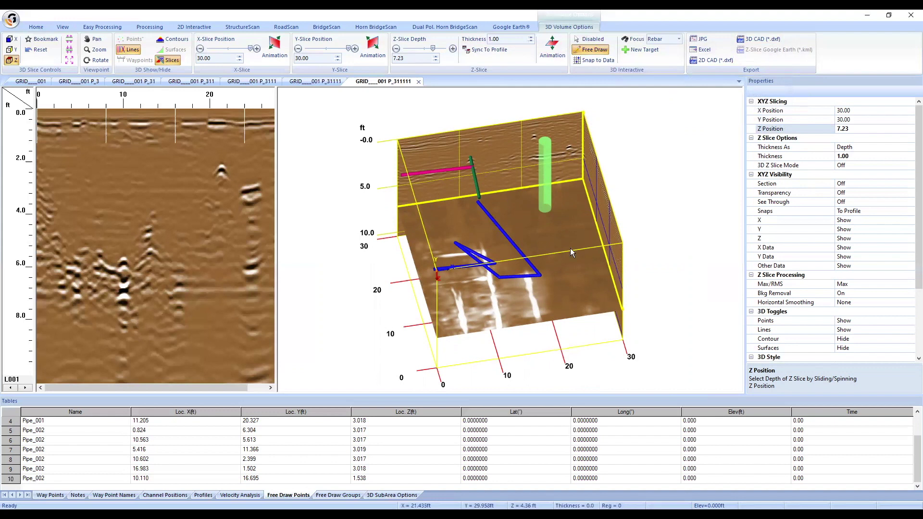
pyautogui.moveTo(591, 231); pyautogui.dragTo(600, 213)
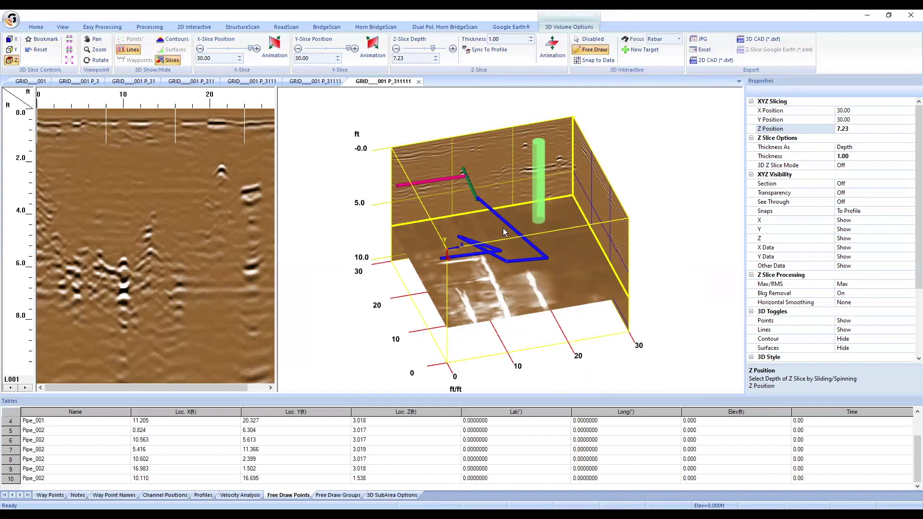
pyautogui.click(701, 50)
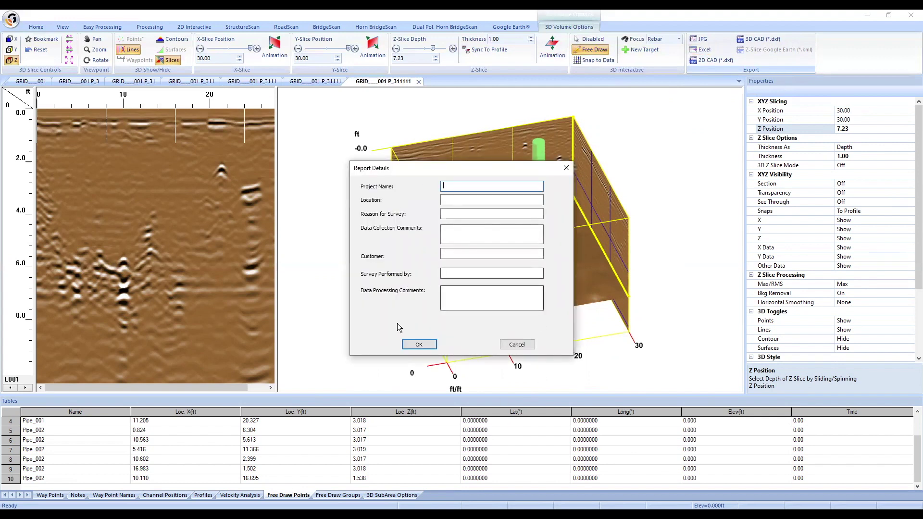
pyautogui.click(418, 345)
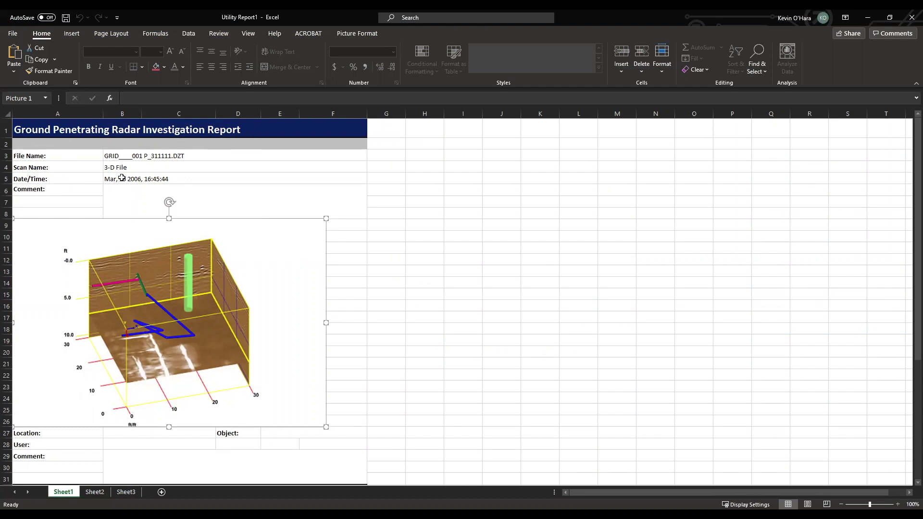
pyautogui.scroll(-2, 129, 186)
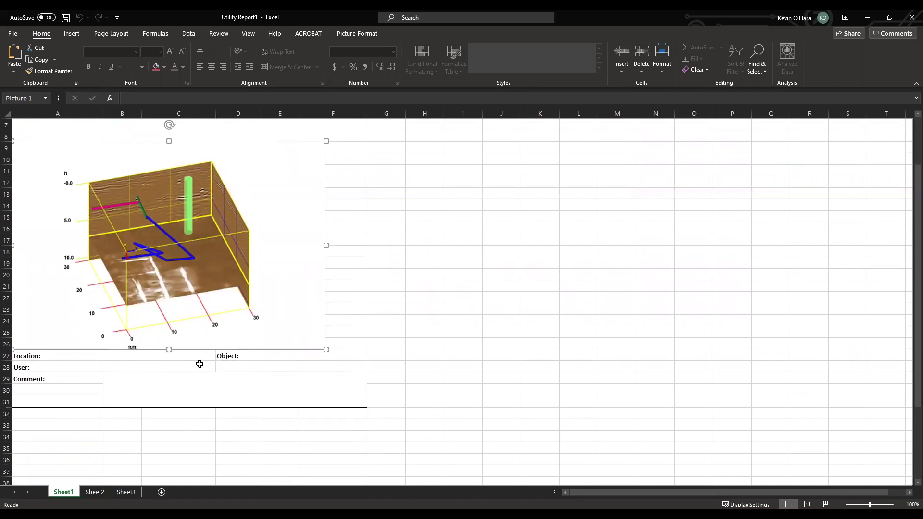
pyautogui.scroll(2, 200, 362)
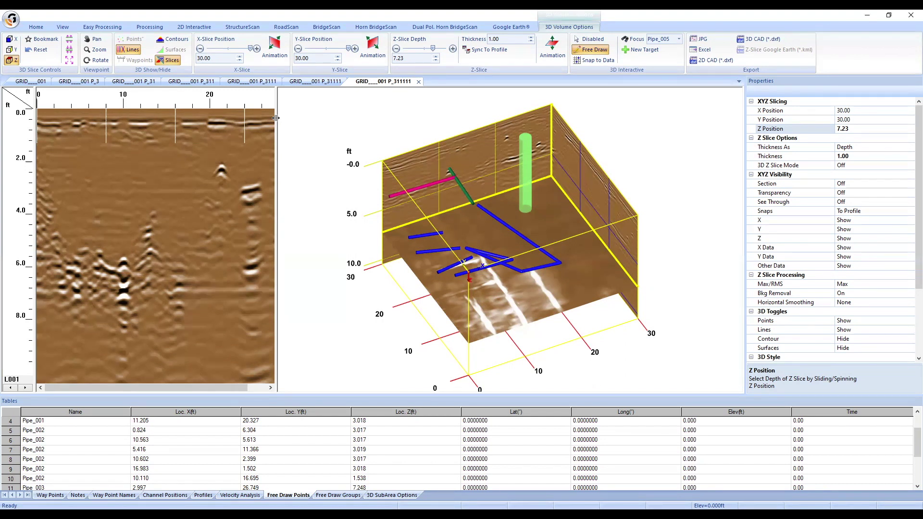
# Show the Location view of the survey grid beside the 3D view, and close all open files
pyautogui.click(33, 27)
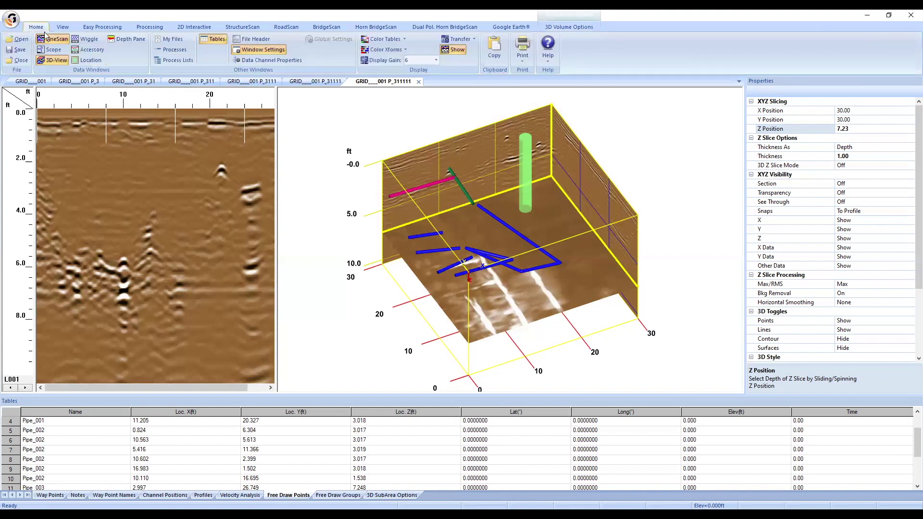
pyautogui.click(87, 61)
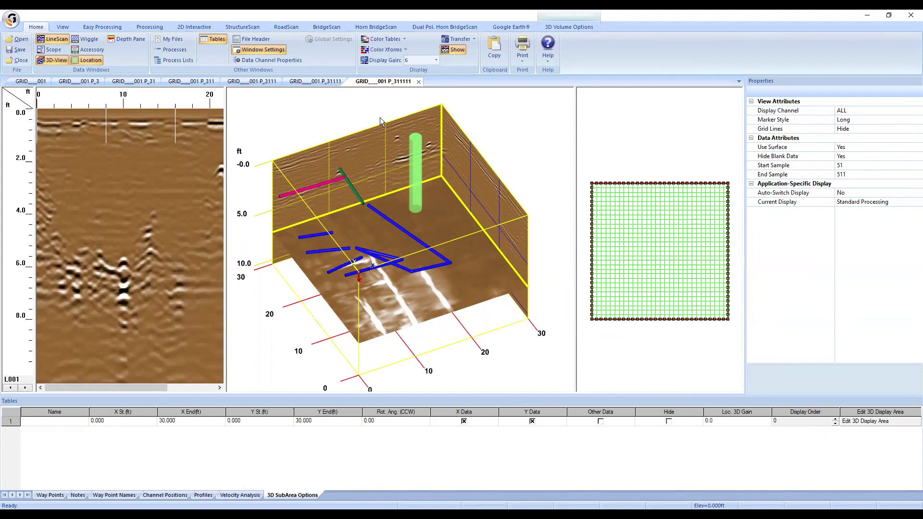
pyautogui.click(12, 19)
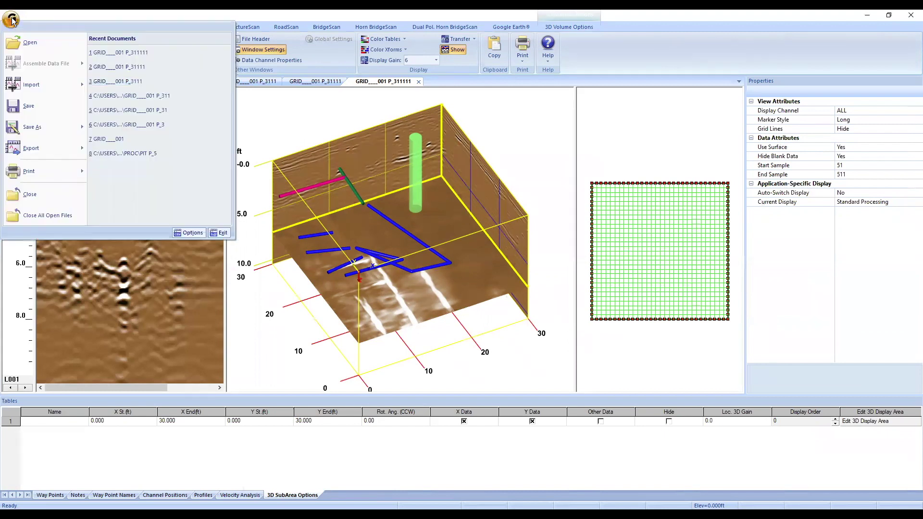
pyautogui.click(56, 217)
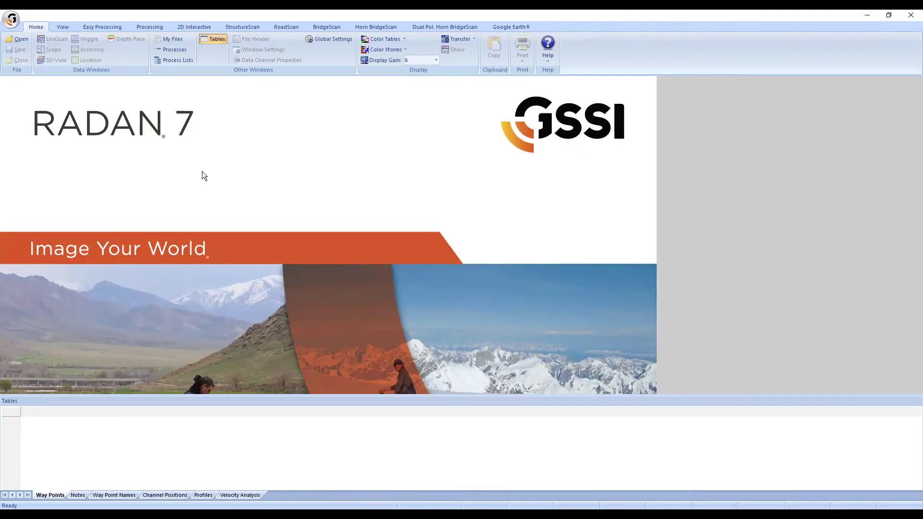
# Set the global source directory to the 12th Hole folder under Grids and GPS, ManchesterCC
pyautogui.click(335, 45)
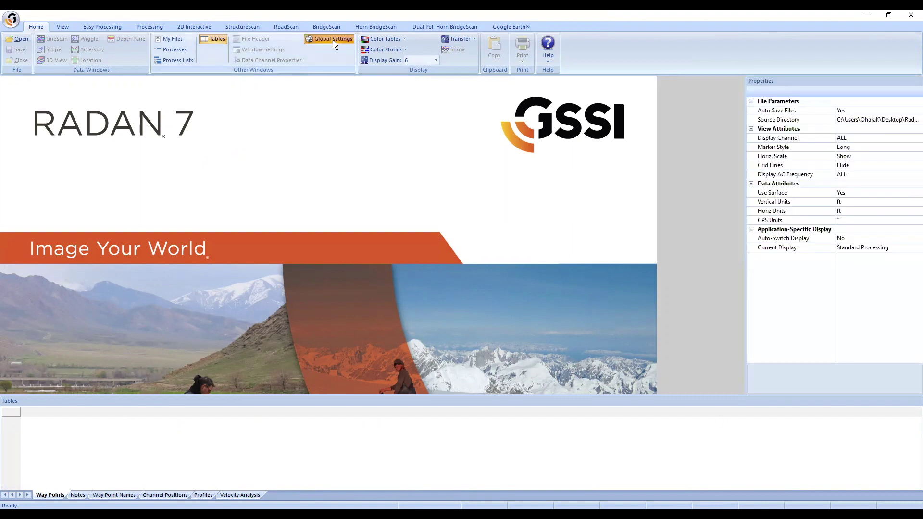
pyautogui.doubleClick(788, 120)
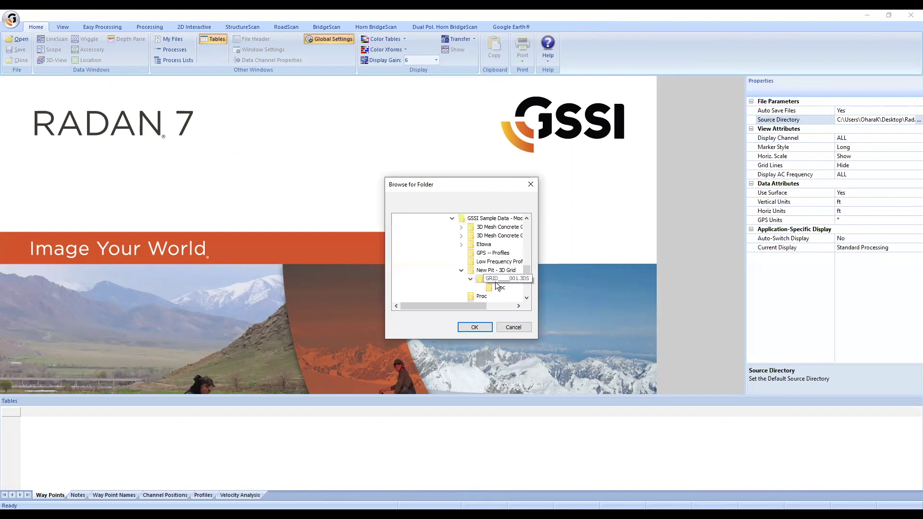
pyautogui.scroll(1, 491, 284)
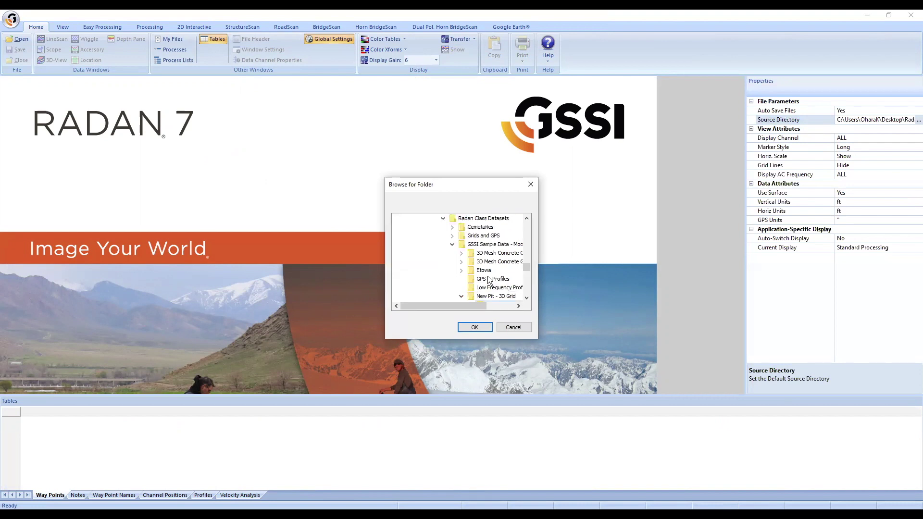
pyautogui.doubleClick(478, 237)
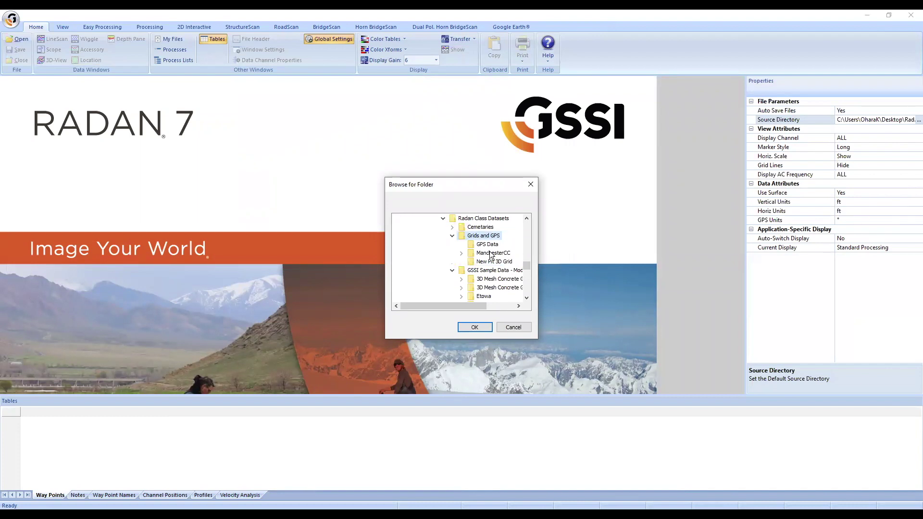
pyautogui.doubleClick(491, 253)
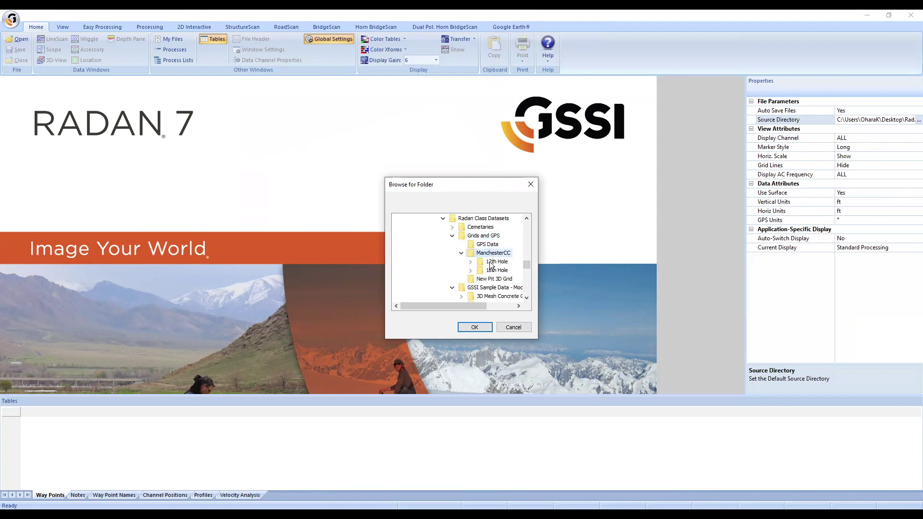
pyautogui.doubleClick(492, 262)
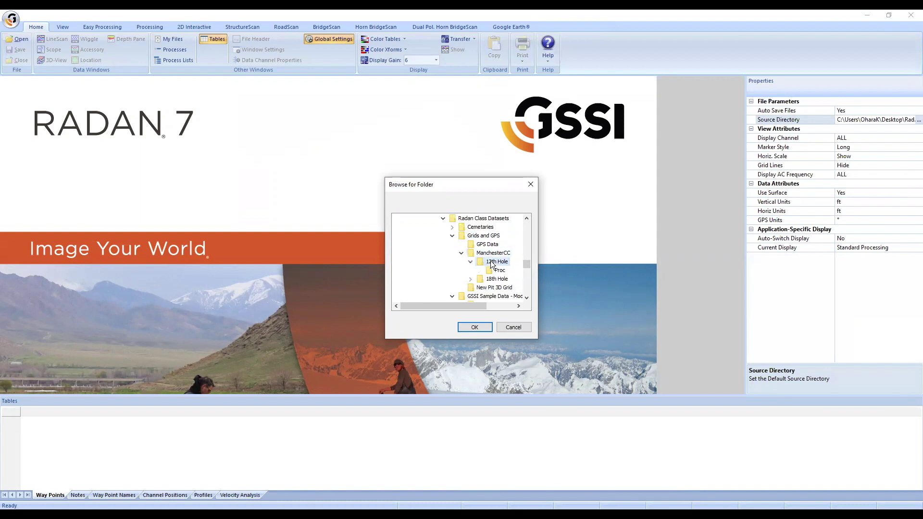
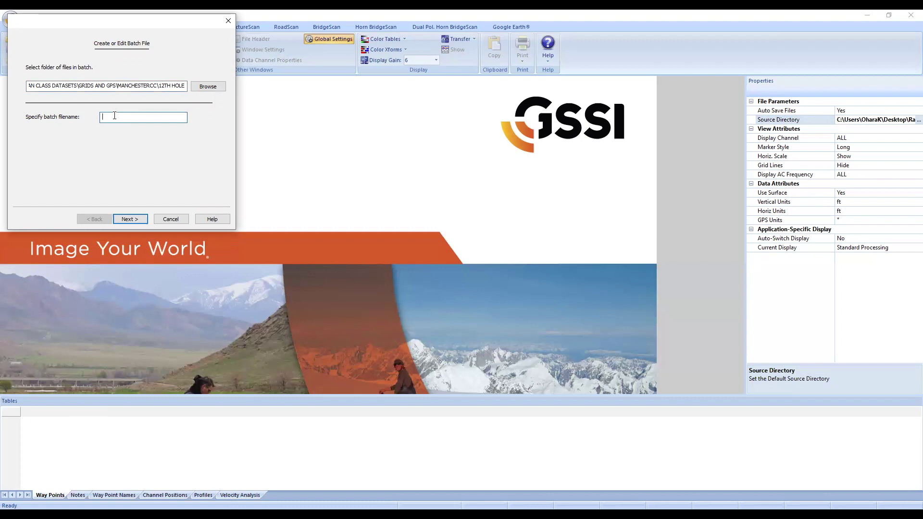
# Give the batch for the 12th Hole folder a filename ending in _grid and continue to the file selection
pyautogui.write('mygrid')
pyautogui.press('BackSpace')
pyautogui.press('BackSpace')
pyautogui.write('_grid')
pyautogui.click(136, 219)
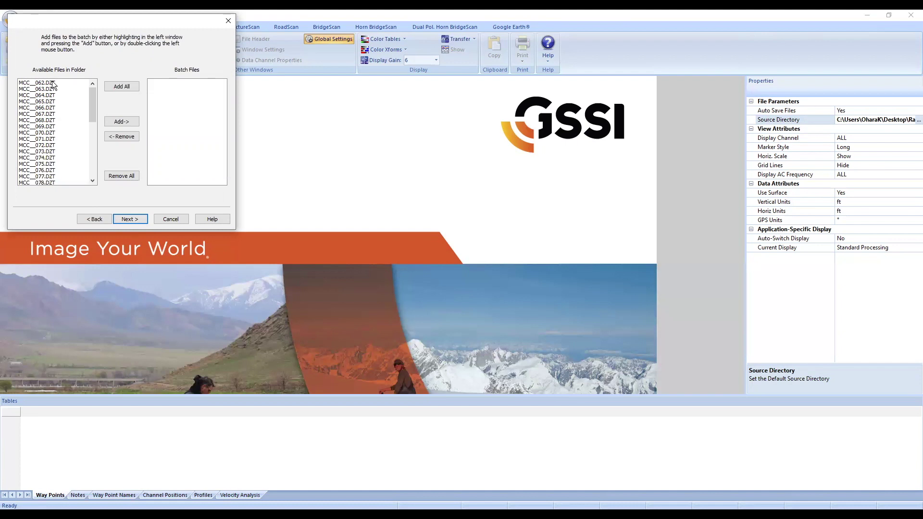
# Add all available profiles, MCC__062.DZT through MCC__102.DZT, to the batch and continue to the 3D options
pyautogui.scroll(-7, 59, 114)
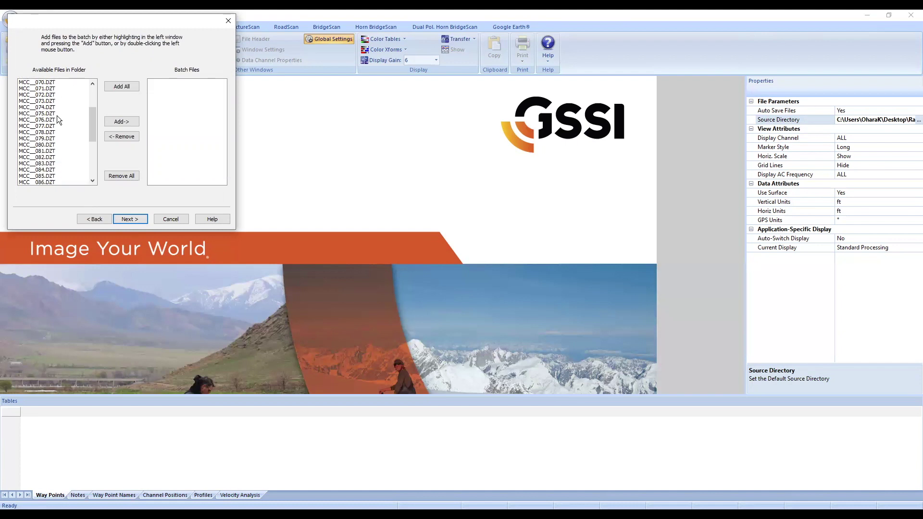
pyautogui.scroll(-1, 55, 122)
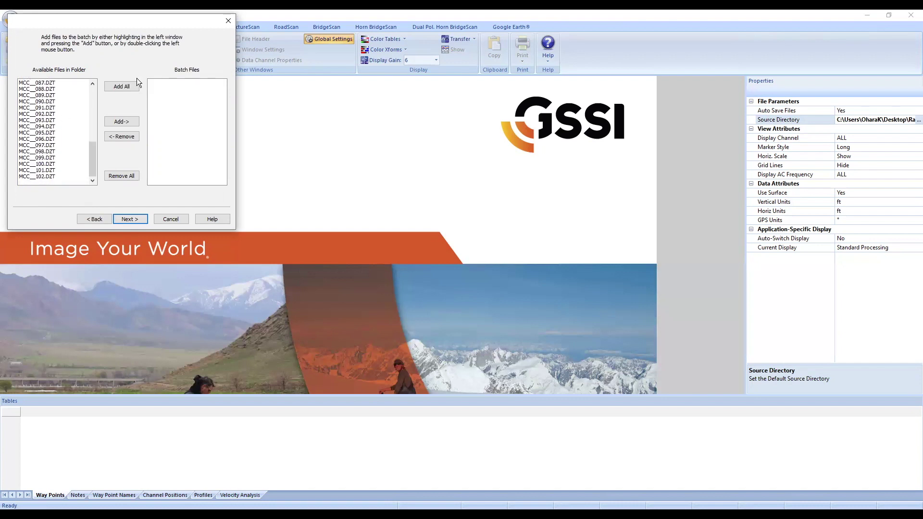
pyautogui.click(129, 87)
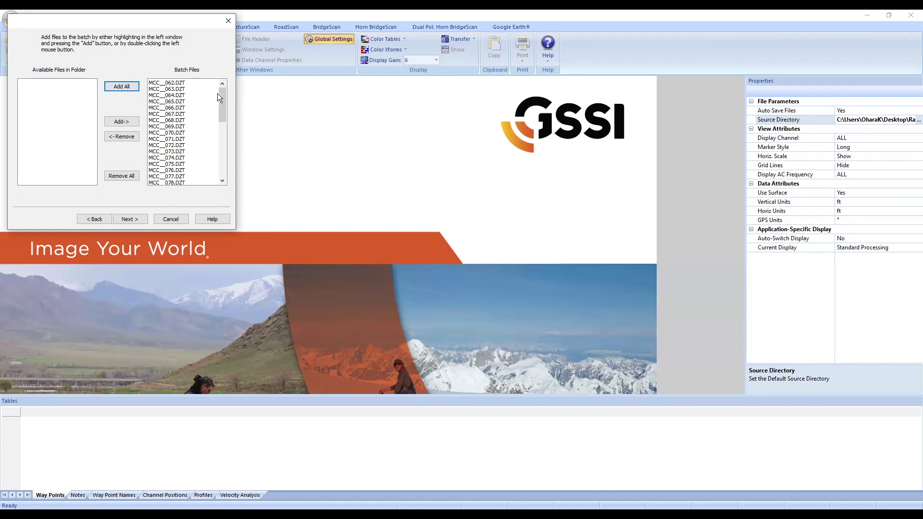
pyautogui.moveTo(223, 105)
pyautogui.mouseDown()
pyautogui.moveTo(224, 156)
pyautogui.moveTo(213, 97)
pyautogui.mouseUp()
pyautogui.click(129, 219)
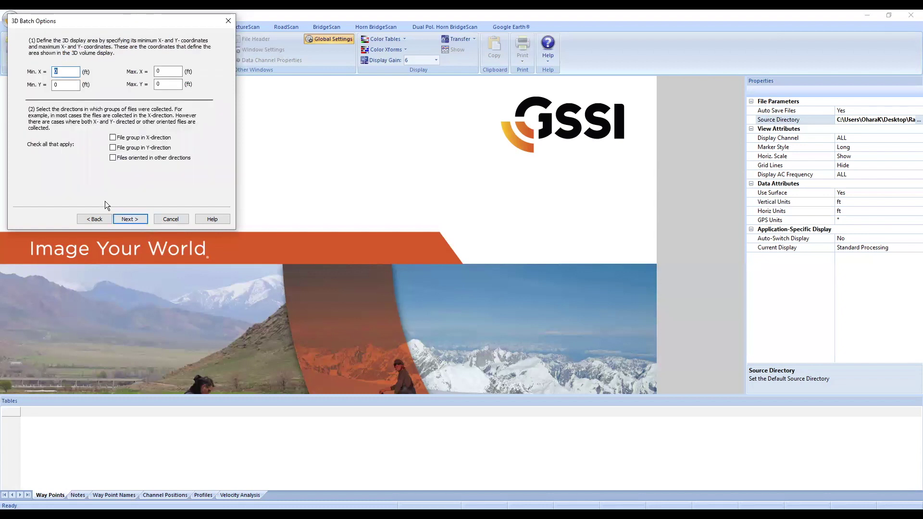
# Define the 3D display area with a maximum X of 80 ft and maximum Y of 100 ft, using a Y-direction file group
pyautogui.click(65, 69)
pyautogui.click(67, 81)
pyautogui.click(66, 73)
pyautogui.moveTo(86, 67); pyautogui.dragTo(52, 66)
pyautogui.write('80')
pyautogui.moveTo(183, 85); pyautogui.dragTo(155, 84)
pyautogui.write('100')
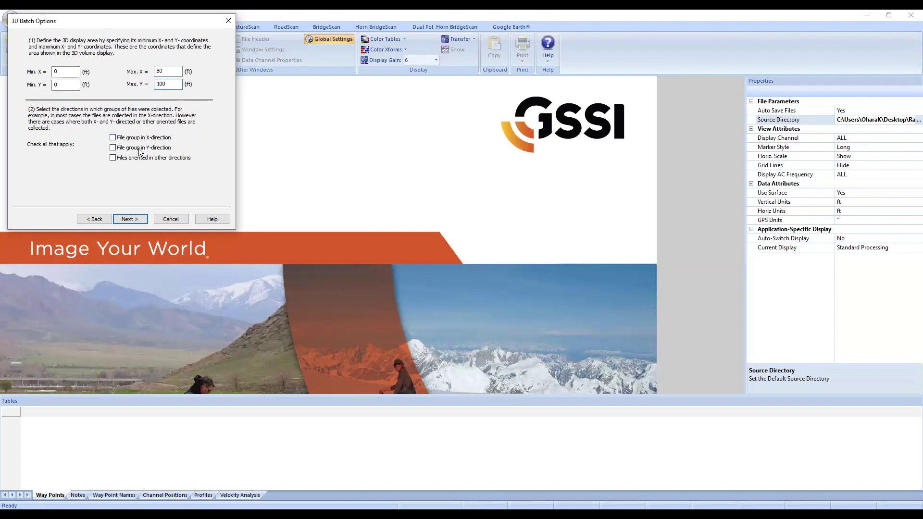
pyautogui.click(113, 148)
pyautogui.click(134, 218)
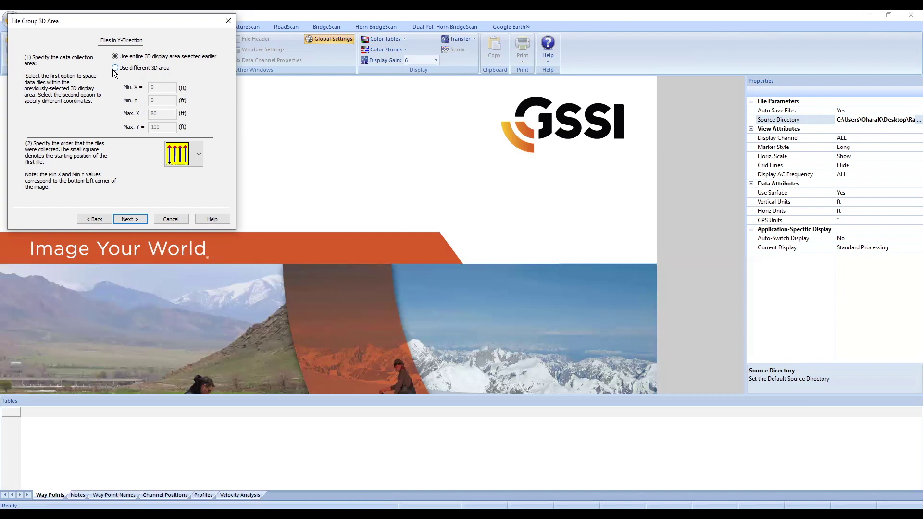
# Use the entire 3D display area for the Y-direction files and choose the zigzag collection order starting at the lower-left corner
pyautogui.click(123, 56)
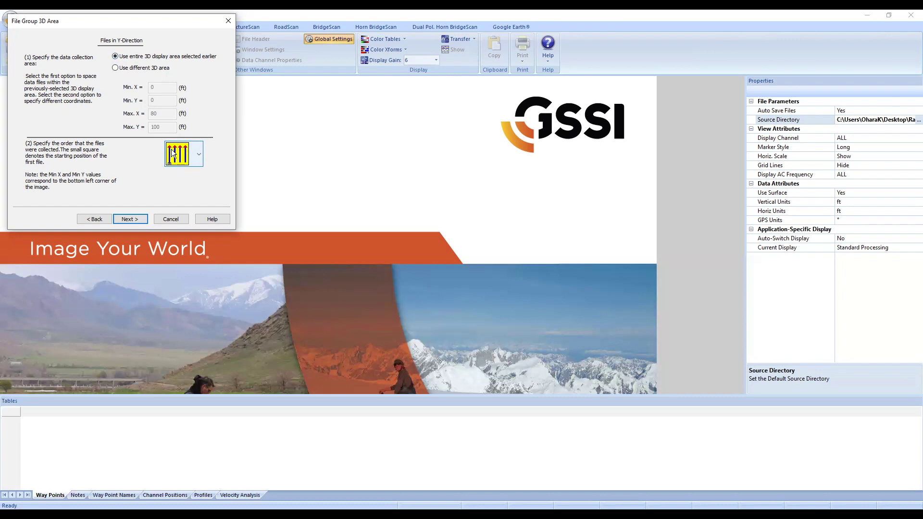
pyautogui.click(200, 153)
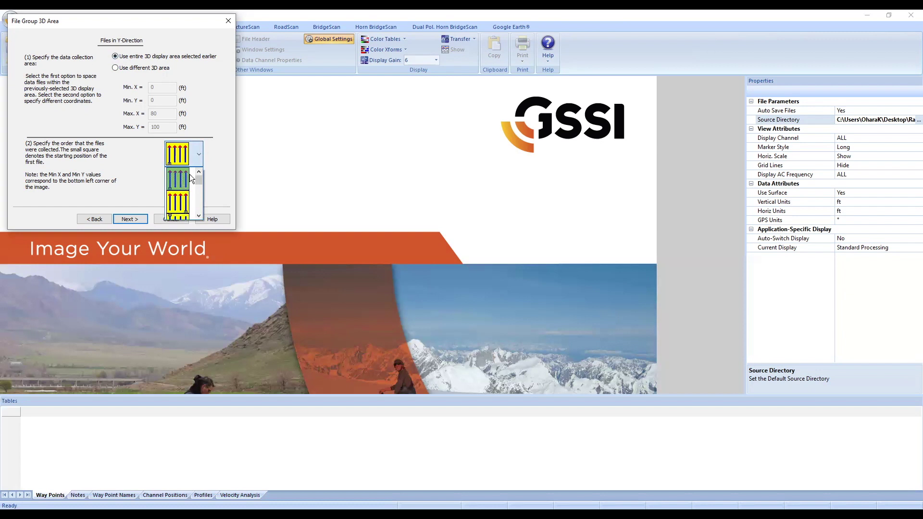
pyautogui.scroll(-3, 181, 190)
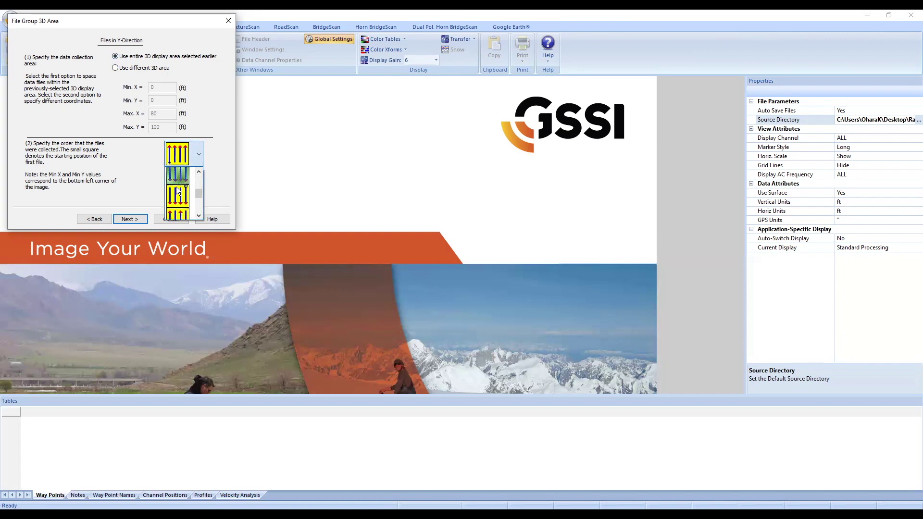
pyautogui.scroll(-1, 177, 204)
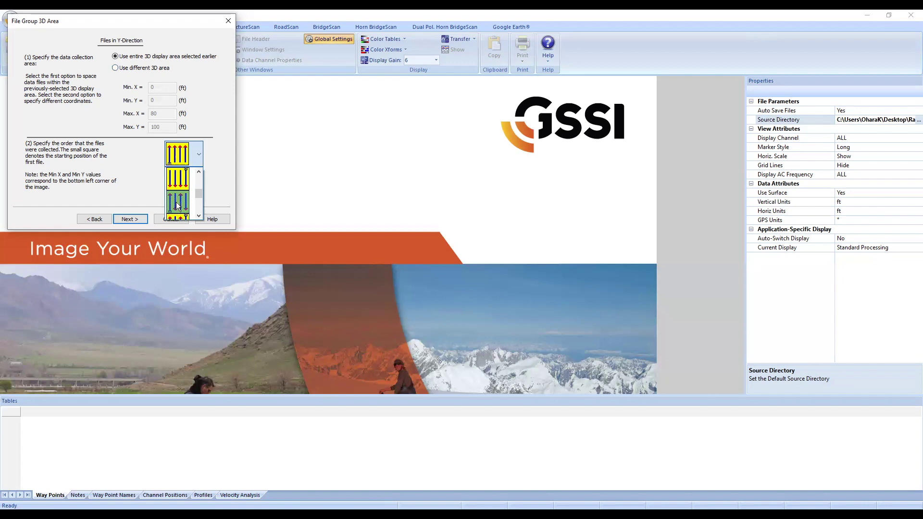
pyautogui.click(177, 206)
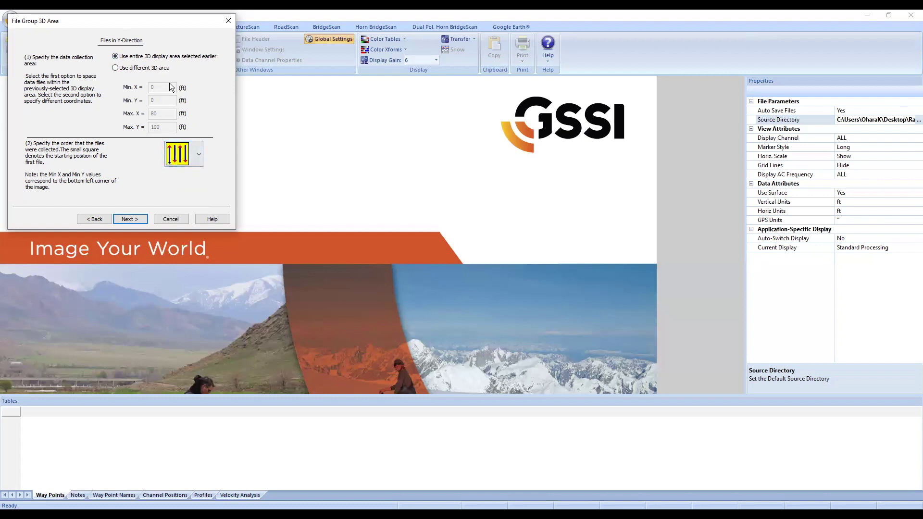
pyautogui.click(131, 219)
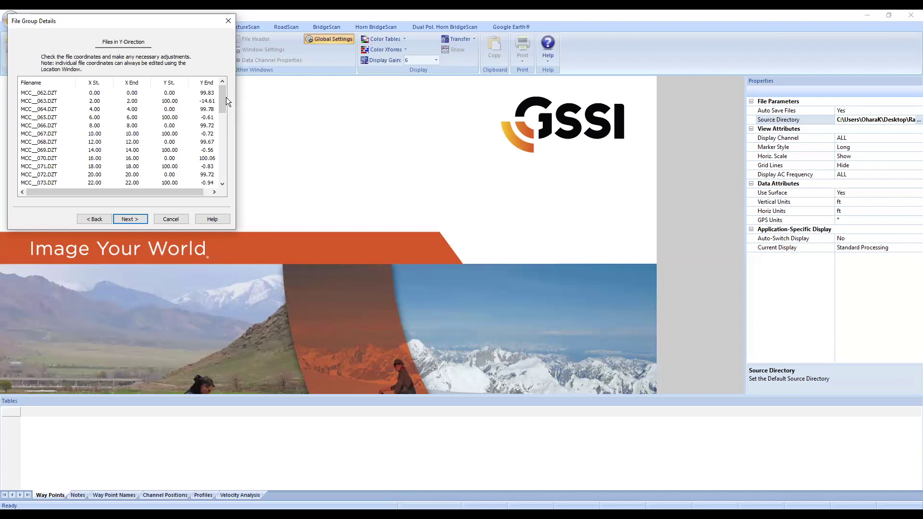
# Check the start and end coordinates of all files in the Y-direction group and accept them as listed
pyautogui.moveTo(223, 99); pyautogui.dragTo(207, 187)
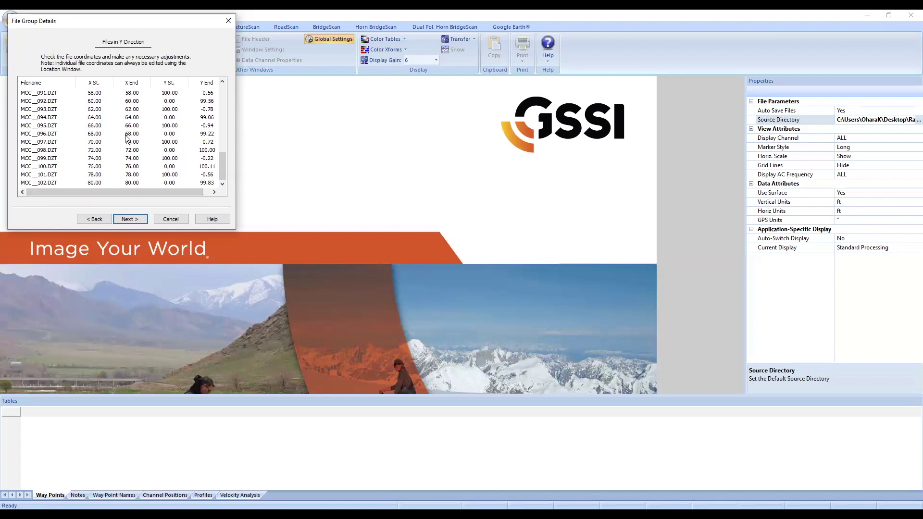
pyautogui.moveTo(224, 174); pyautogui.dragTo(226, 96)
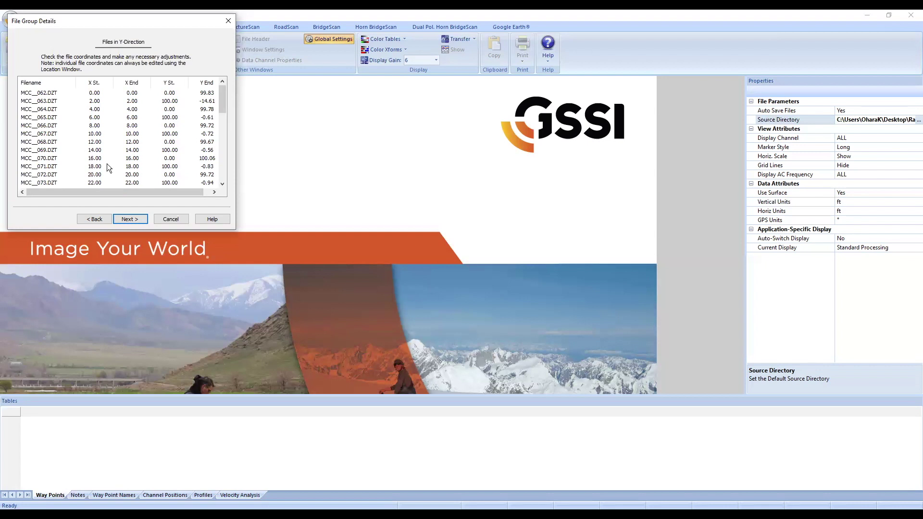
pyautogui.click(127, 219)
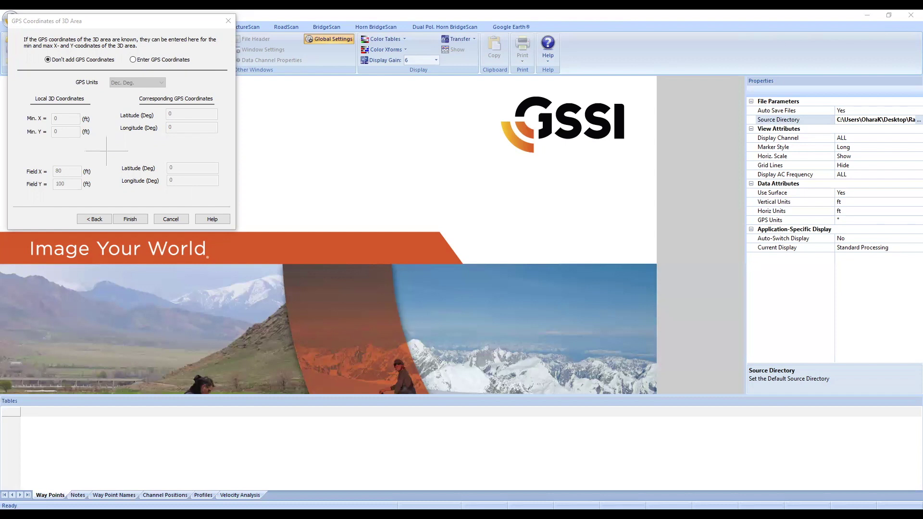
# Enter GPS coordinates 42.943147240, -71.486940061 for the minimum corner and 42.942797647, -71.486892644 for the field X/Y corner, and finish the batch
pyautogui.click(133, 60)
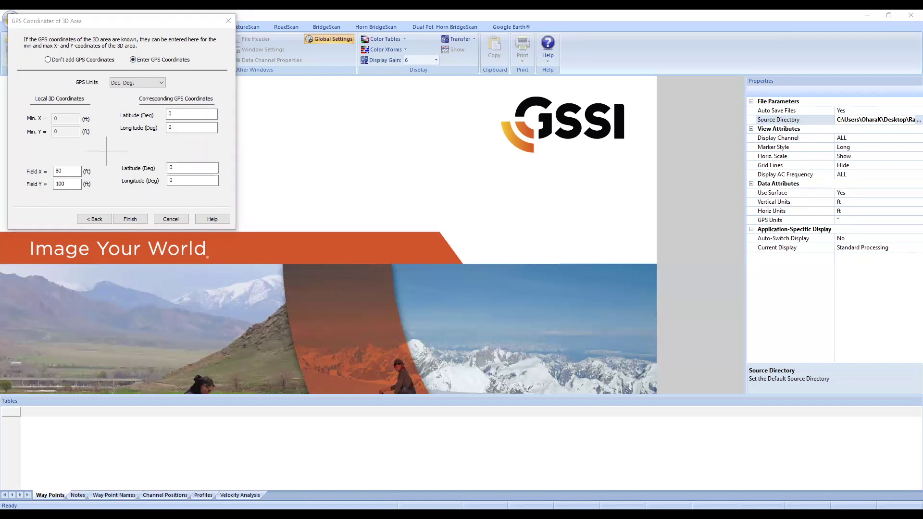
pyautogui.write('-71.486940061')
pyautogui.moveTo(174, 128)
pyautogui.mouseDown()
pyautogui.moveTo(103, 128)
pyautogui.moveTo(99, 113)
pyautogui.mouseUp()
pyautogui.write('42.943147240')
pyautogui.moveTo(174, 180); pyautogui.dragTo(108, 181)
pyautogui.write('-71.486892644')
pyautogui.moveTo(179, 168); pyautogui.dragTo(162, 167)
pyautogui.write('42.942797647')
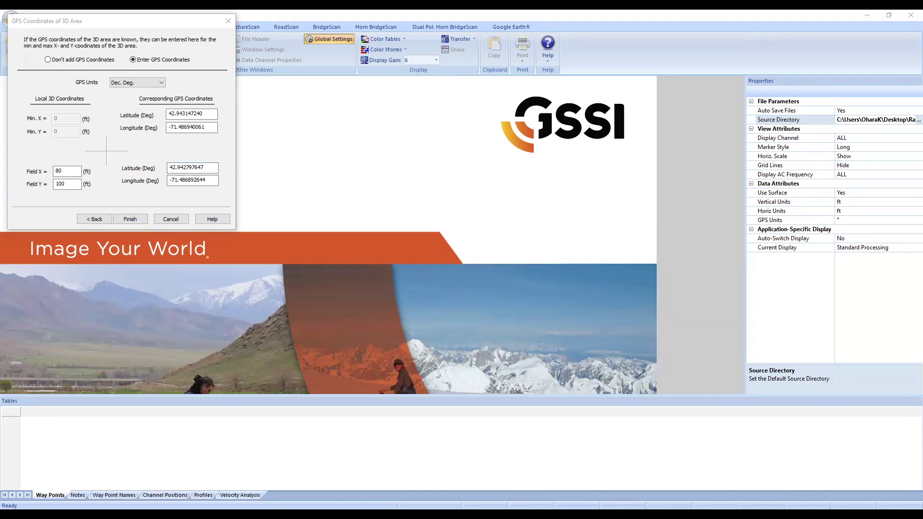
pyautogui.click(128, 220)
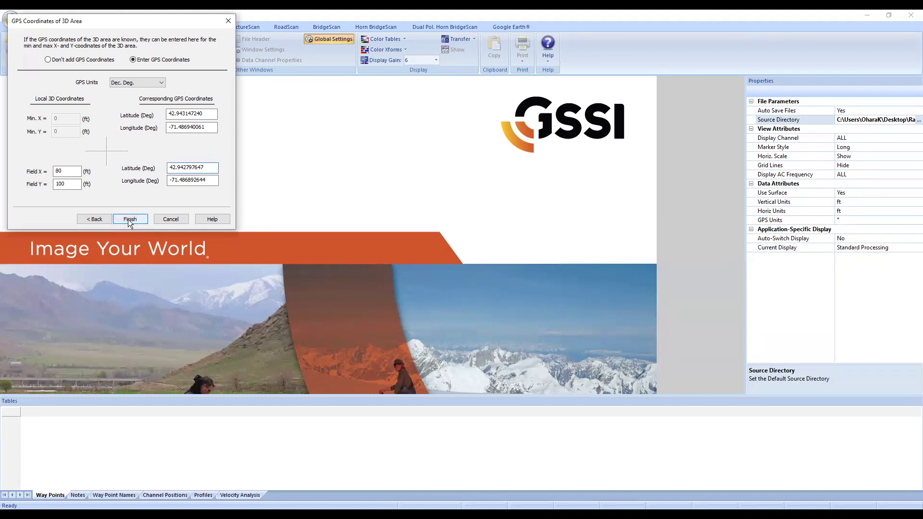
pyautogui.click(133, 218)
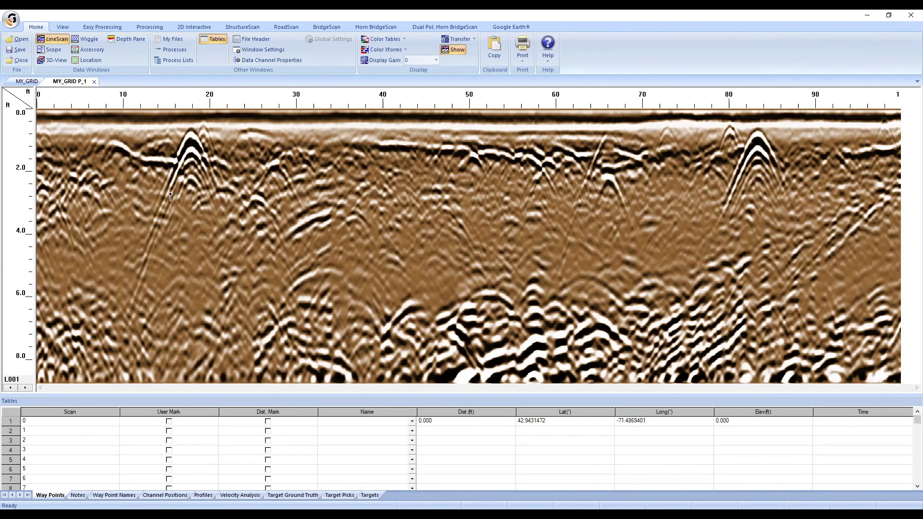
# Compare the processed grid MY_GRID P_1 with the raw grid MY_GRID, ending on the raw data
pyautogui.moveTo(191, 188); pyautogui.dragTo(111, 165)
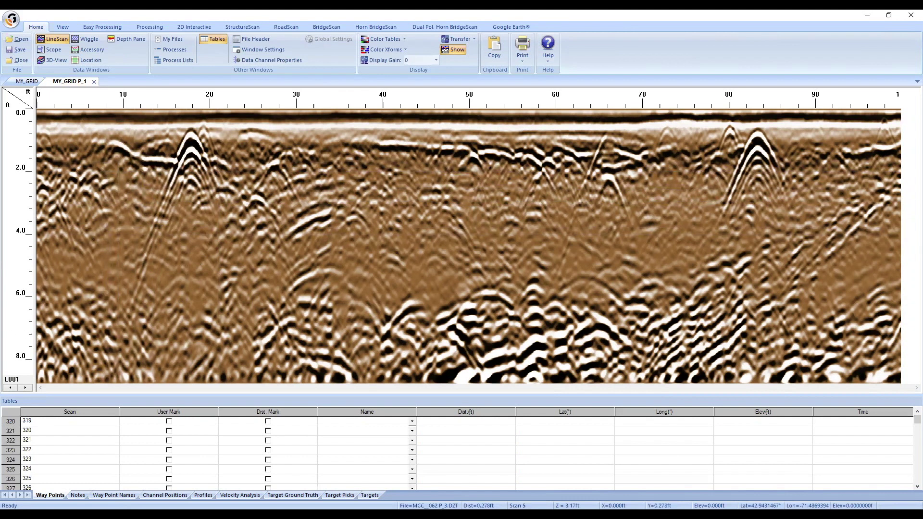
pyautogui.moveTo(551, 248); pyautogui.dragTo(80, 222)
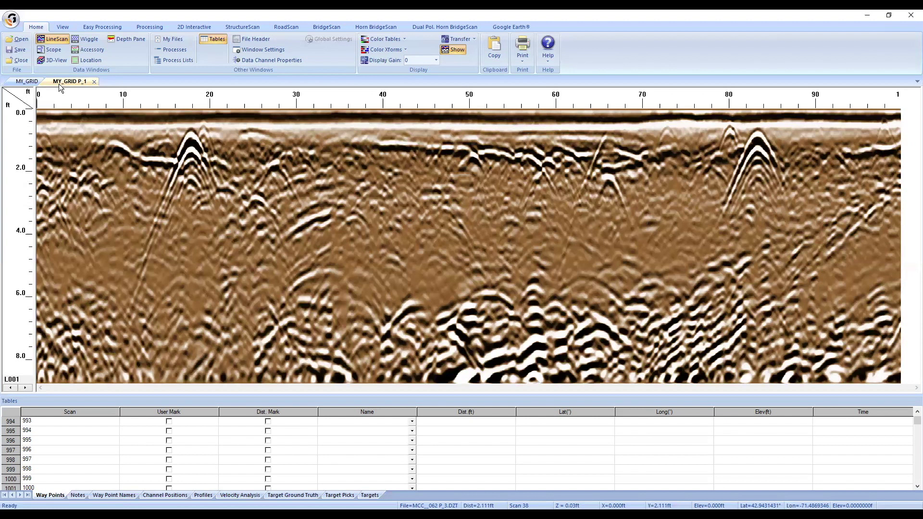
pyautogui.click(24, 82)
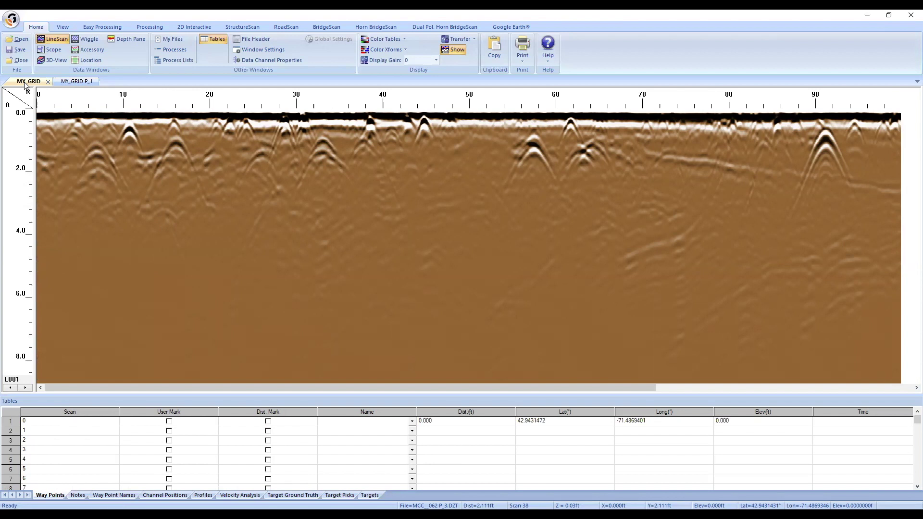
pyautogui.click(84, 82)
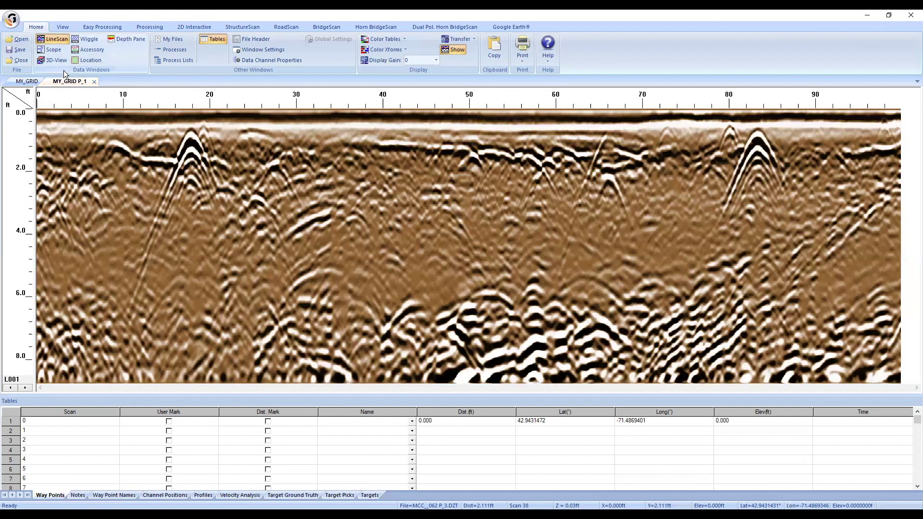
pyautogui.click(30, 81)
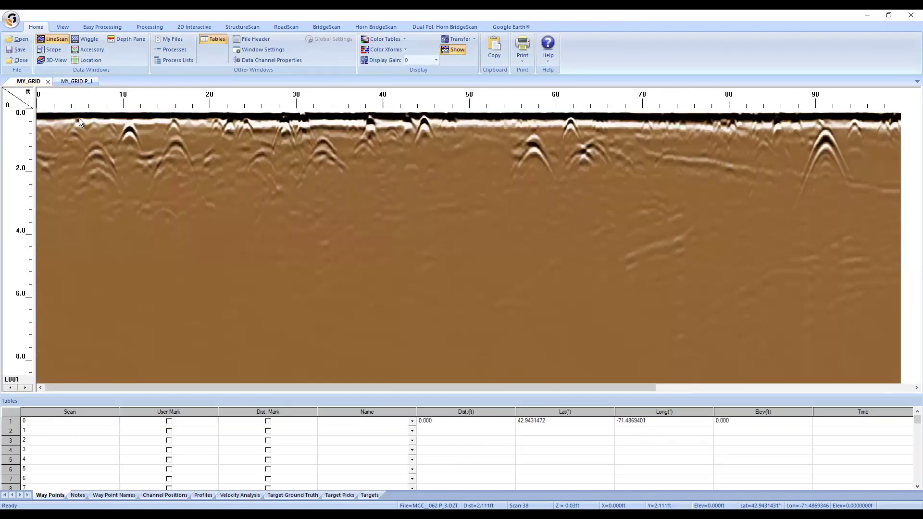
pyautogui.click(396, 41)
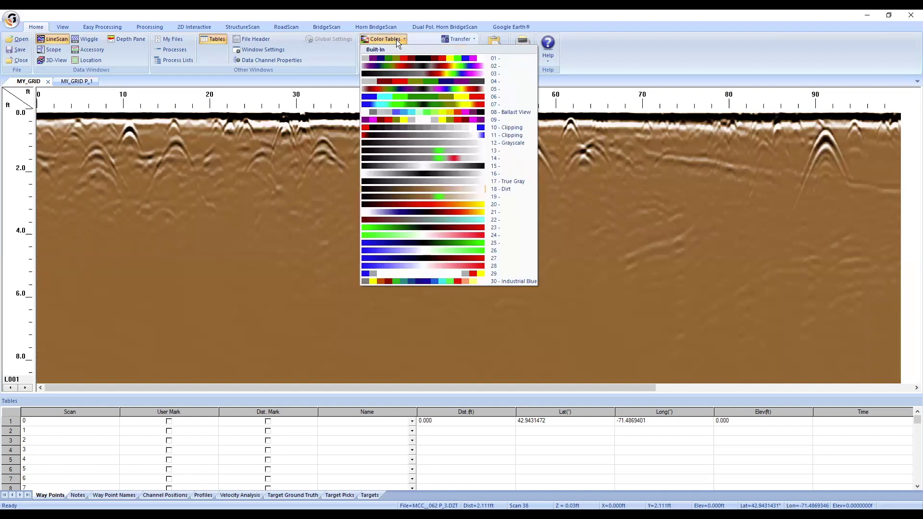
pyautogui.click(396, 40)
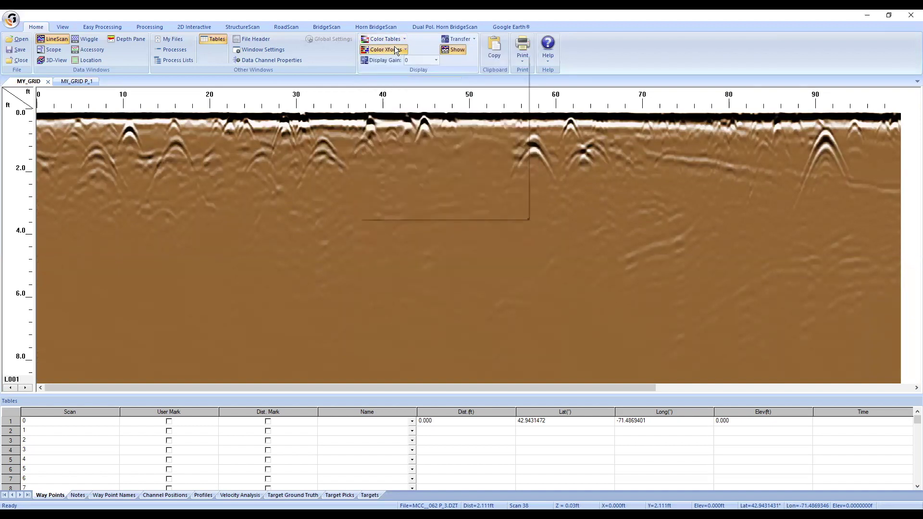
pyautogui.click(394, 48)
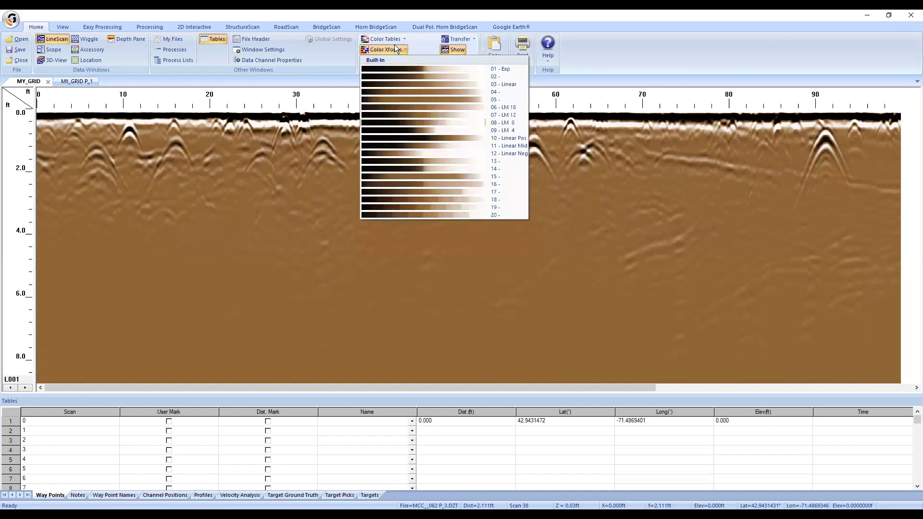
pyautogui.click(395, 44)
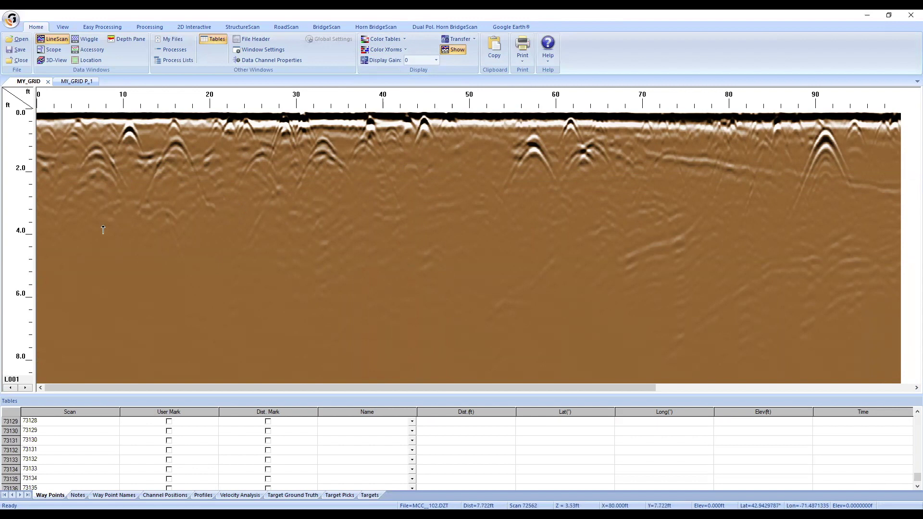
# Page forward through the MY_GRID profiles from L001 to L028 to examine the reflections in each line
pyautogui.click(24, 388)
pyautogui.click(24, 387)
pyautogui.click(24, 387)
pyautogui.click(24, 387)
pyautogui.click(24, 387)
pyautogui.click(24, 387)
pyautogui.click(24, 388)
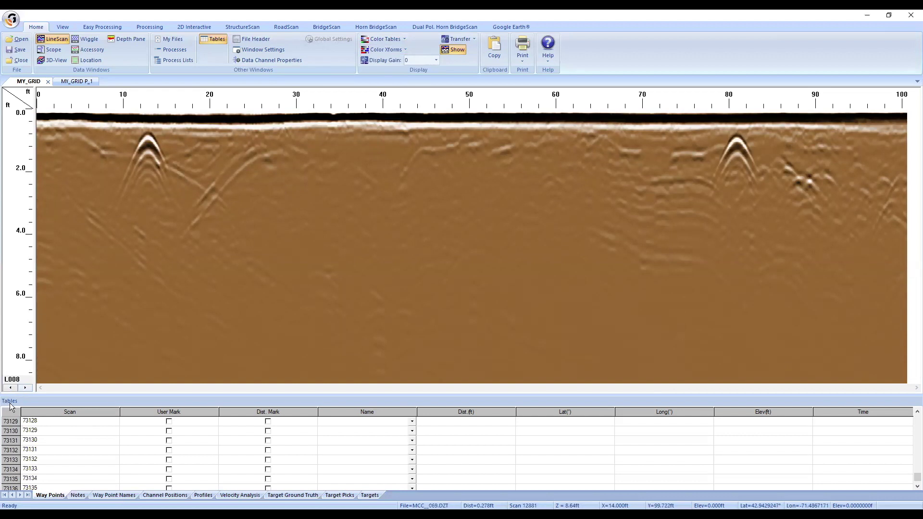
pyautogui.click(26, 387)
pyautogui.click(26, 387)
pyautogui.click(26, 387)
pyautogui.click(26, 387)
pyautogui.click(25, 388)
pyautogui.click(26, 387)
pyautogui.click(26, 387)
pyautogui.click(26, 387)
pyautogui.click(26, 387)
pyautogui.click(26, 387)
pyautogui.click(26, 388)
pyautogui.click(26, 387)
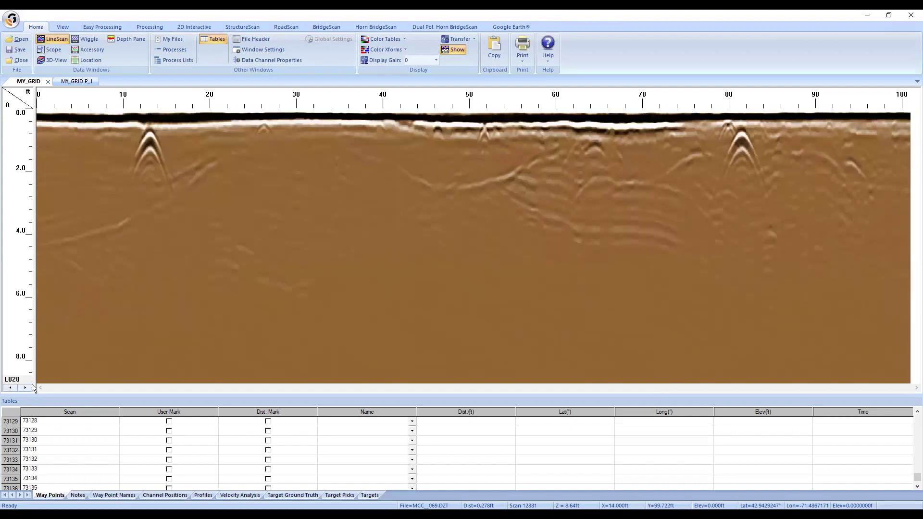
pyautogui.click(29, 388)
pyautogui.click(29, 387)
pyautogui.click(29, 388)
pyautogui.click(28, 388)
pyautogui.click(29, 387)
pyautogui.click(28, 387)
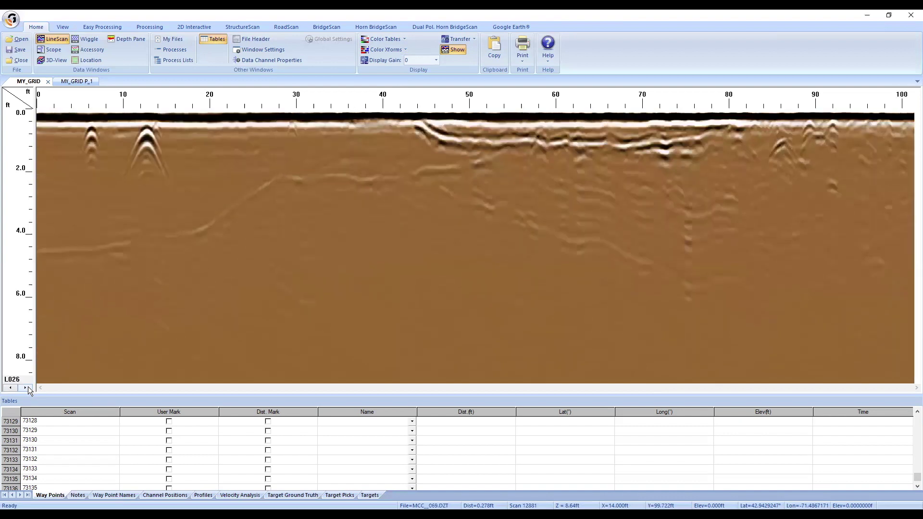
pyautogui.click(28, 387)
pyautogui.click(28, 388)
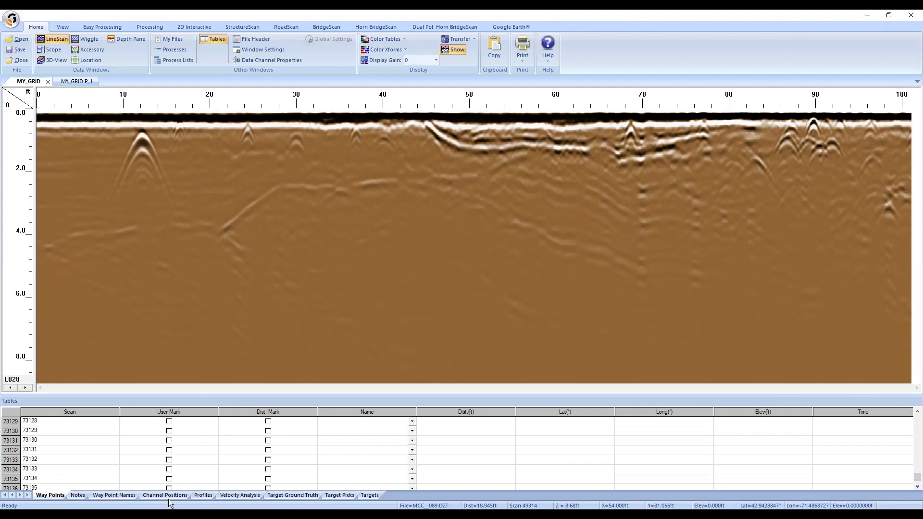
# Page back through the MY_GRID profiles from L028 to L002 to review the earlier lines
pyautogui.click(12, 388)
pyautogui.click(12, 387)
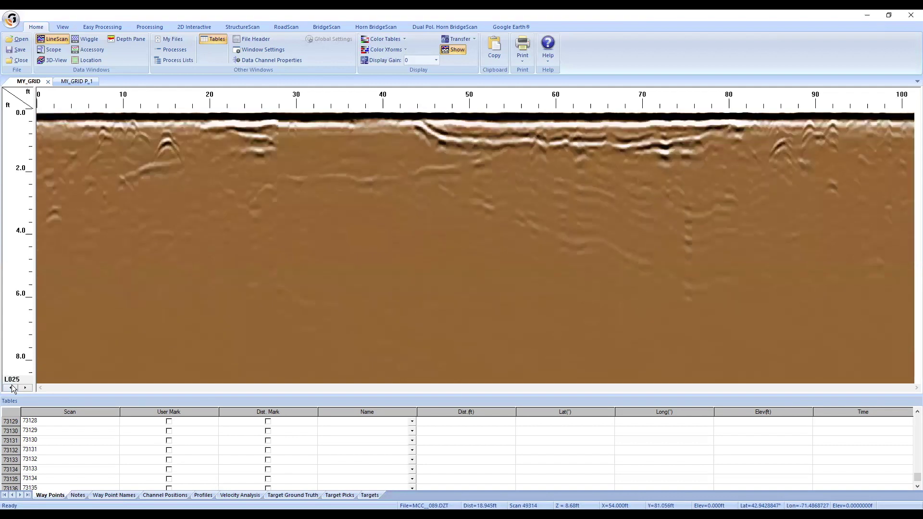
pyautogui.click(12, 388)
pyautogui.click(12, 388)
pyautogui.click(13, 387)
pyautogui.click(12, 388)
pyautogui.click(12, 388)
pyautogui.click(12, 387)
pyautogui.click(12, 387)
pyautogui.click(12, 387)
pyautogui.click(12, 387)
pyautogui.click(12, 388)
pyautogui.click(12, 387)
pyautogui.click(12, 387)
pyautogui.click(12, 387)
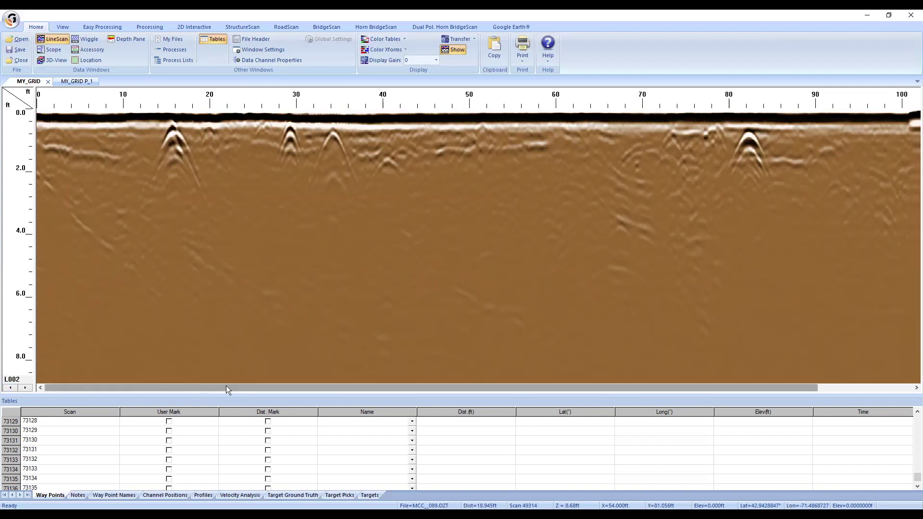
pyautogui.click(162, 25)
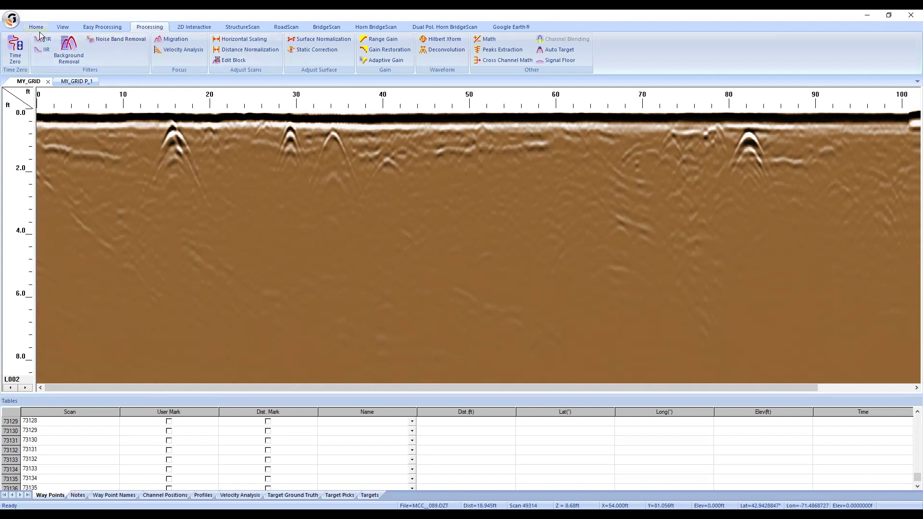
# Start an IIR filter on MY_GRID and display the file header to check the antenna type and channel information
pyautogui.click(44, 51)
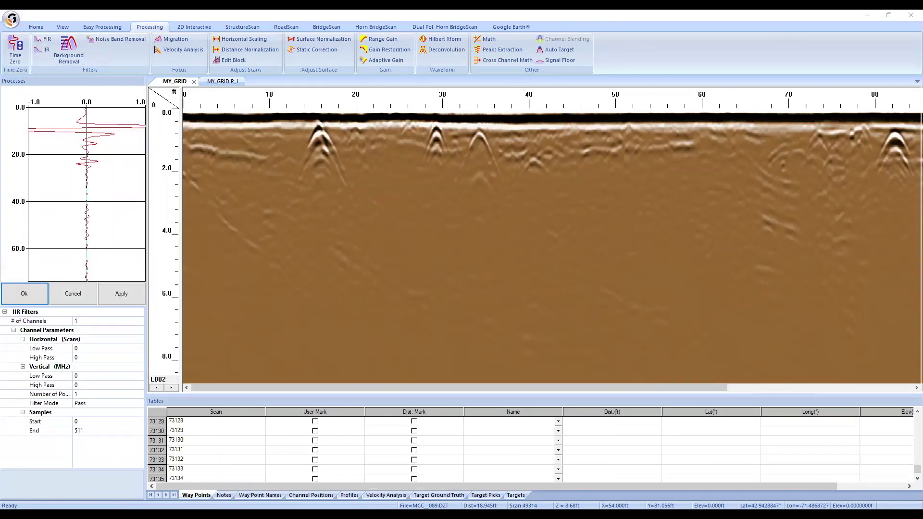
pyautogui.click(82, 376)
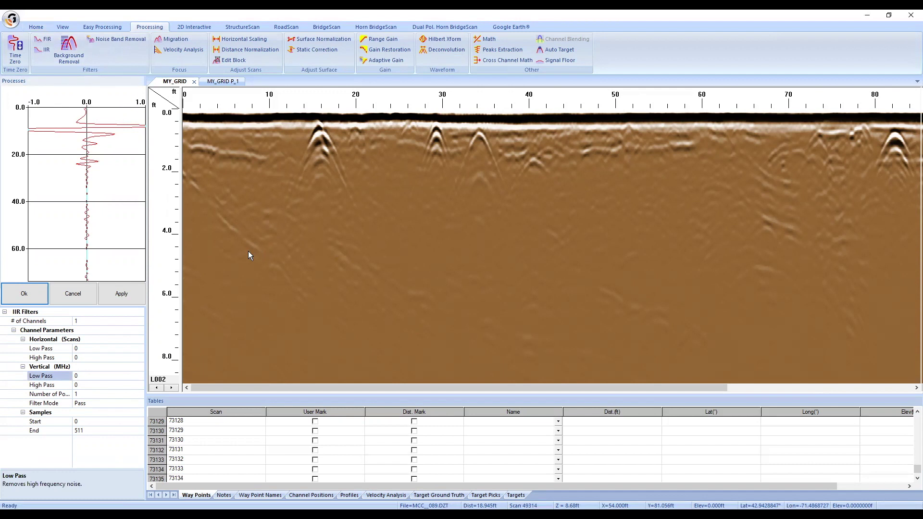
pyautogui.click(39, 27)
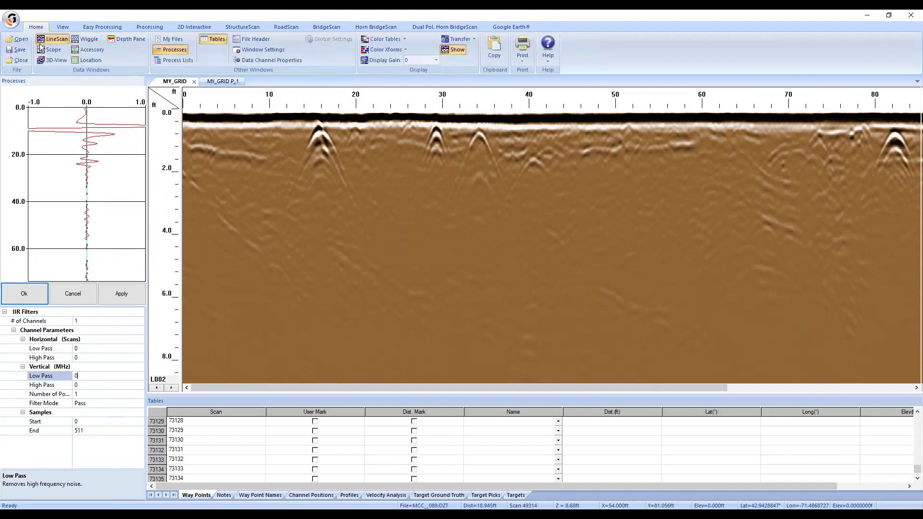
pyautogui.click(251, 39)
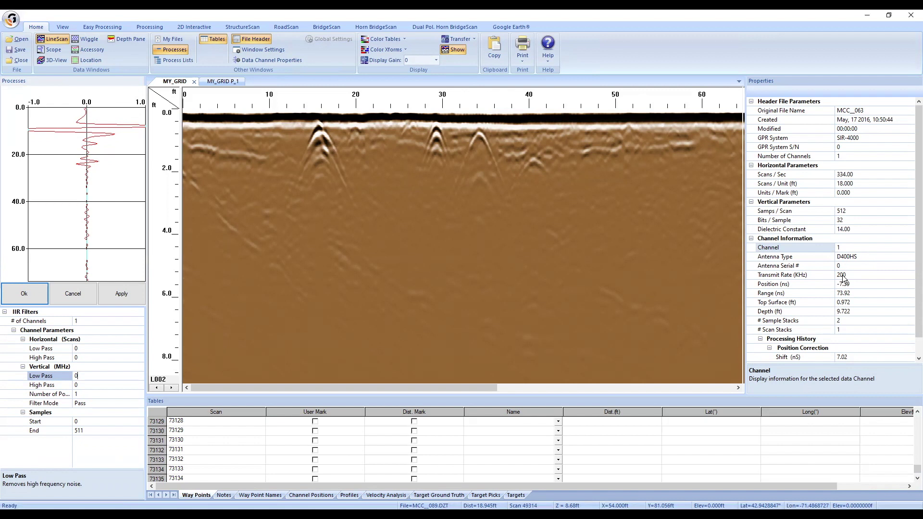
pyautogui.scroll(-1, 814, 274)
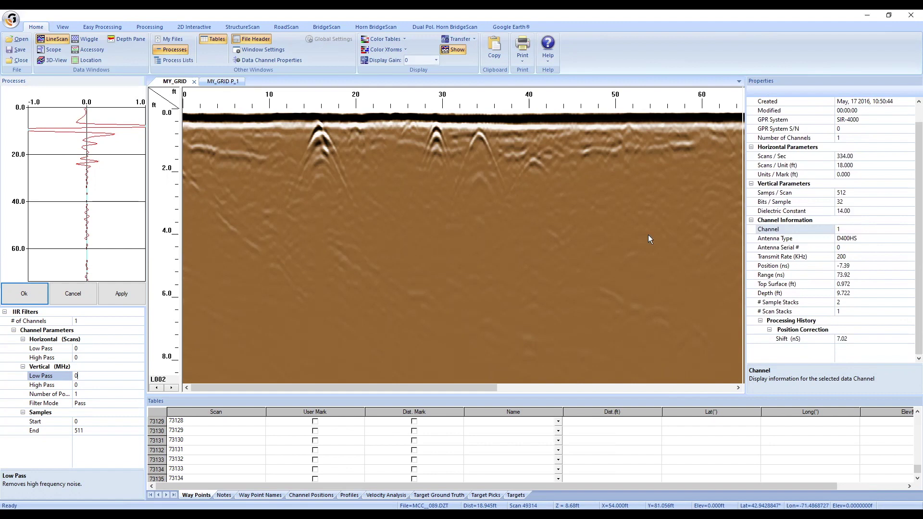
# Set the IIR filter's vertical low-pass cutoff to 700 MHz
pyautogui.click(99, 384)
pyautogui.click(88, 376)
pyautogui.write('1000')
pyautogui.press('BackSpace')
pyautogui.press('BackSpace')
pyautogui.press('BackSpace')
pyautogui.press('BackSpace')
pyautogui.write('700')
pyautogui.press('Return')
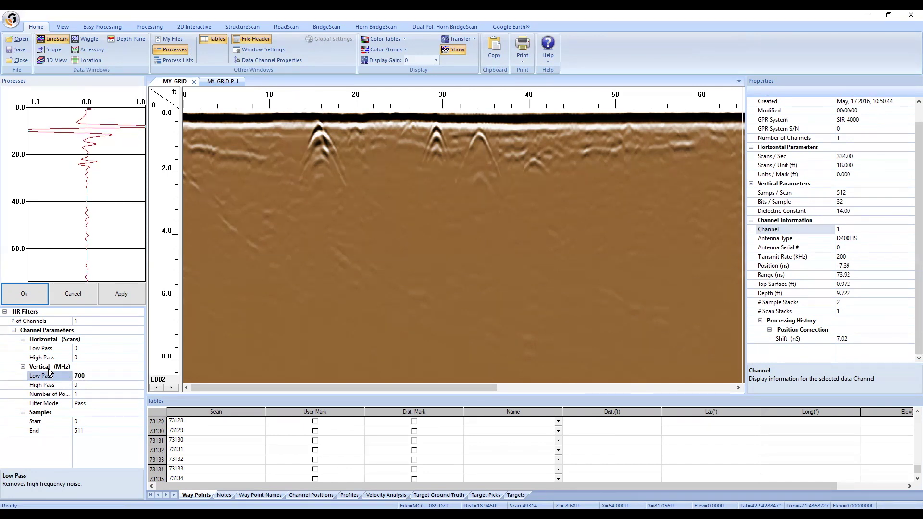
# Set the IIR filter's vertical high-pass cutoff to 100 MHz and its number of poles to 12, checking the scan traces
pyautogui.click(77, 385)
pyautogui.write('100')
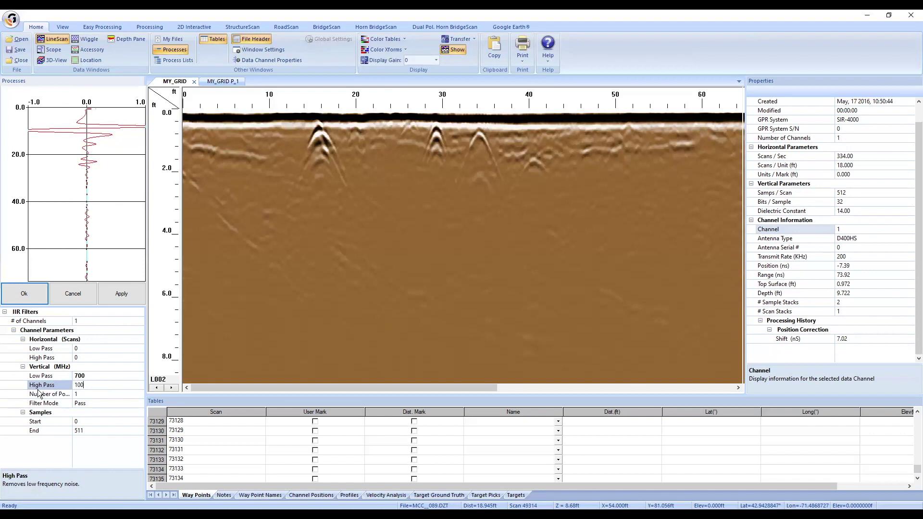
pyautogui.press('Return')
pyautogui.moveTo(409, 174); pyautogui.dragTo(343, 171)
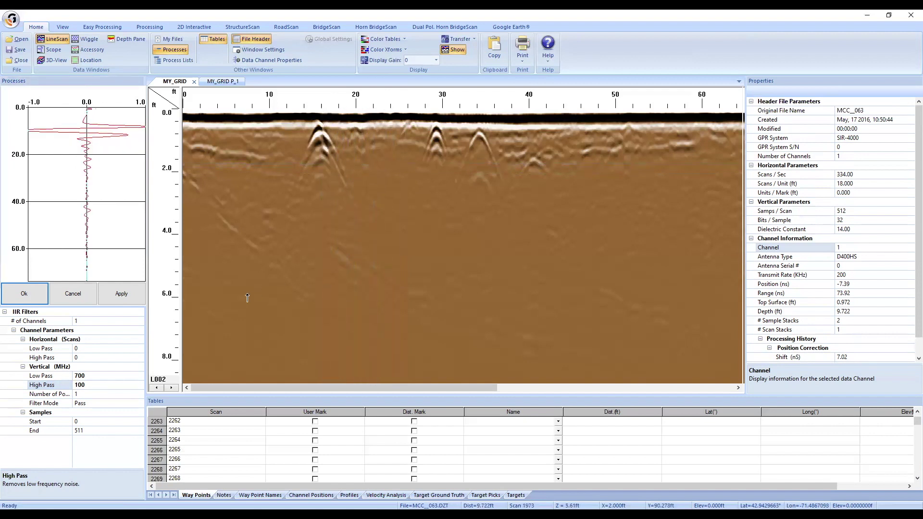
pyautogui.click(107, 394)
pyautogui.click(140, 394)
pyautogui.click(109, 424)
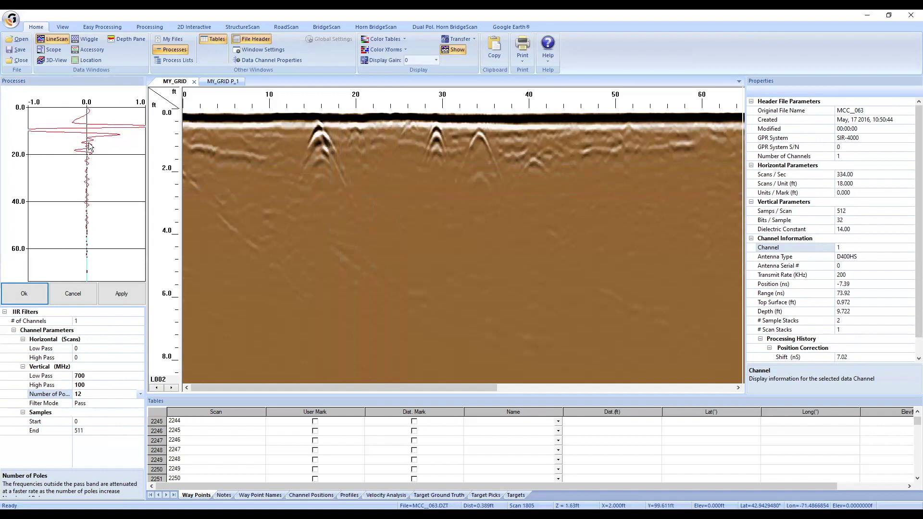
# Try vertical high-pass cutoffs of 125 and 150 MHz and inspect the resulting scan trace over the profile
pyautogui.click(94, 385)
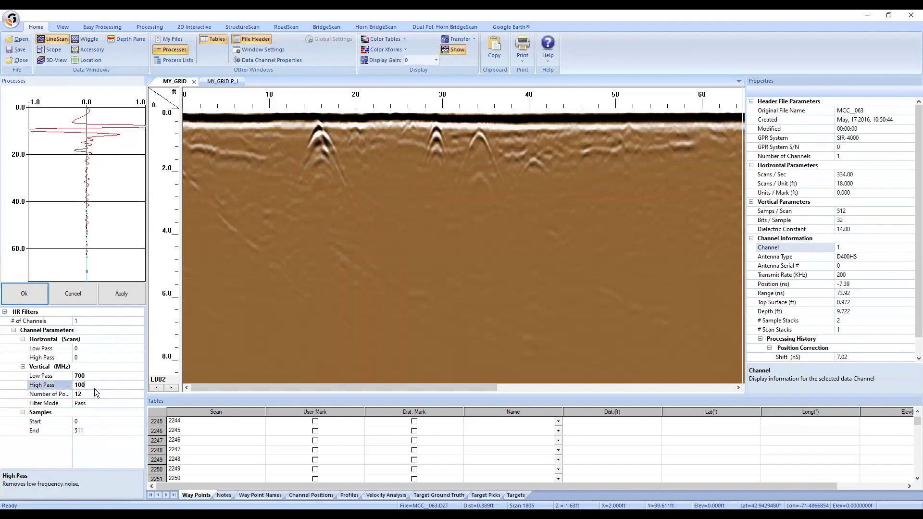
pyautogui.write('125')
pyautogui.click(316, 185)
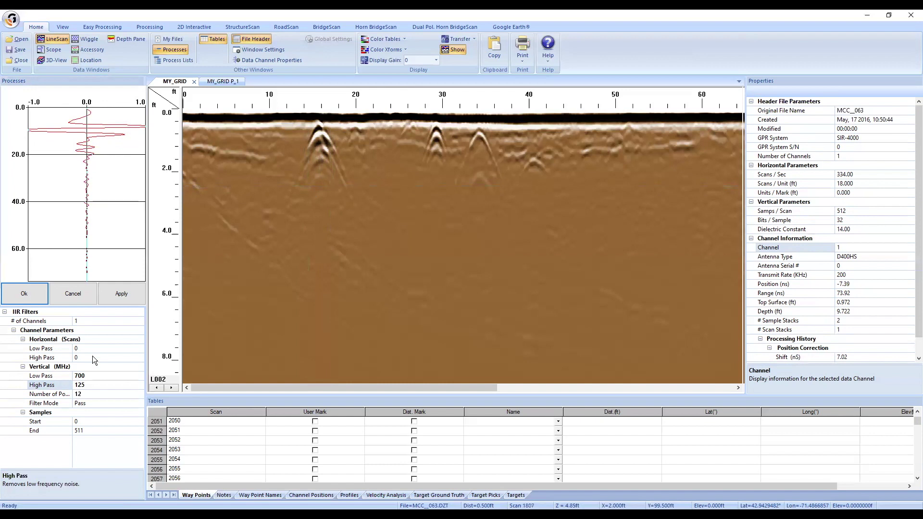
pyautogui.click(95, 387)
pyautogui.write('1')
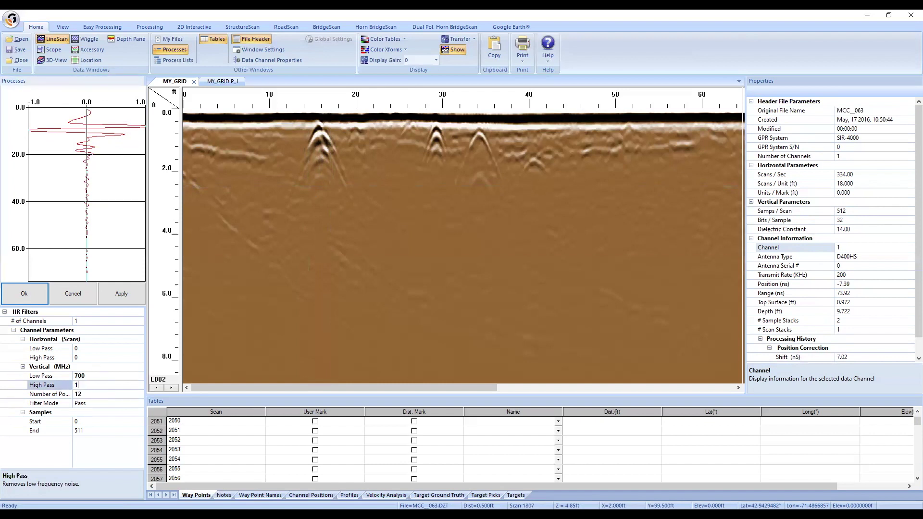
pyautogui.write('50')
pyautogui.moveTo(338, 195)
pyautogui.mouseDown()
pyautogui.moveTo(293, 201)
pyautogui.moveTo(253, 279)
pyautogui.mouseUp()
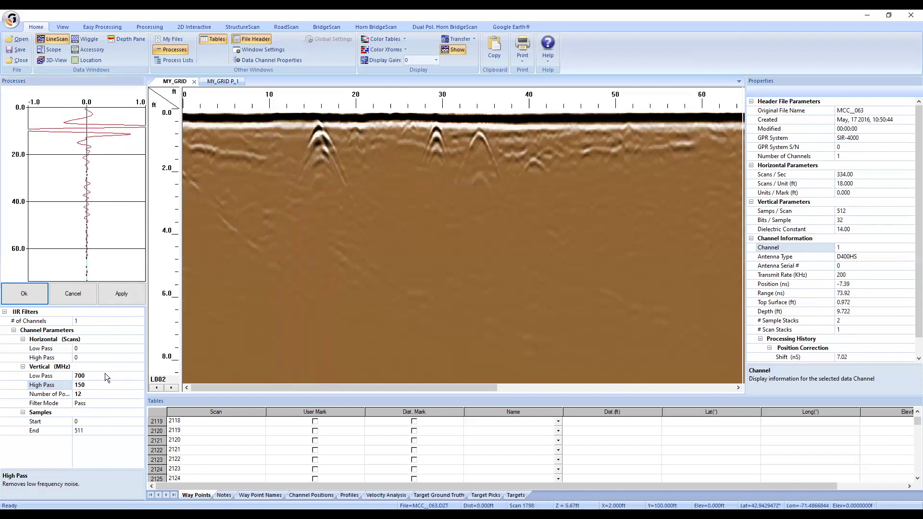
# Set the vertical high-pass cutoff to 200 MHz and compare the filtered preview with the original profile
pyautogui.click(88, 386)
pyautogui.moveTo(88, 386); pyautogui.dragTo(13, 385)
pyautogui.write('00')
pyautogui.press('Return')
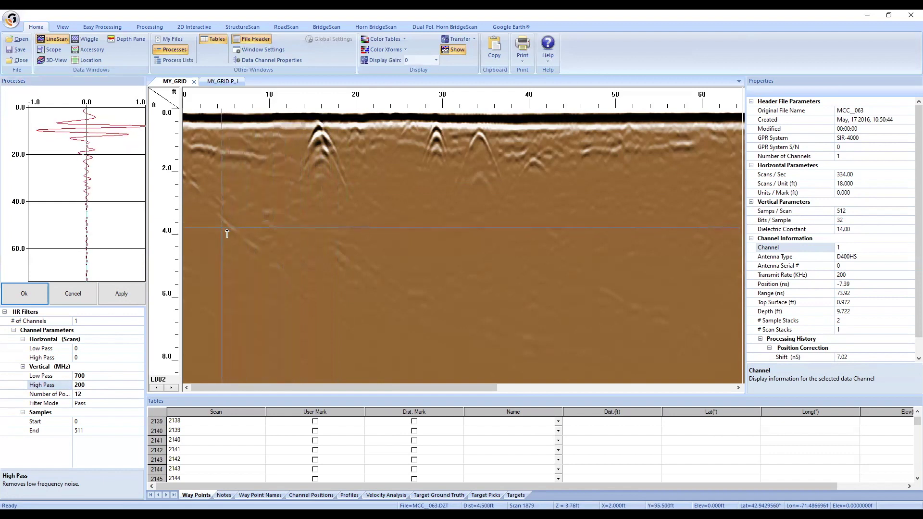
pyautogui.click(123, 294)
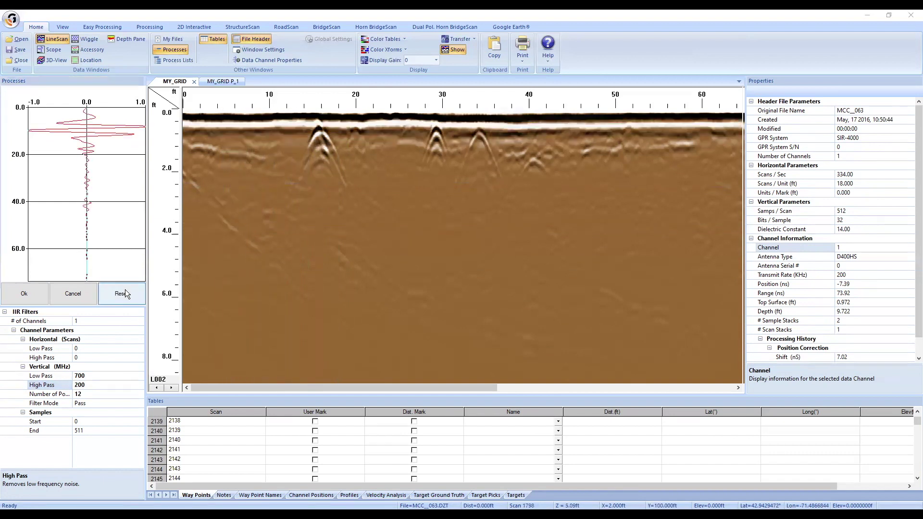
pyautogui.click(123, 294)
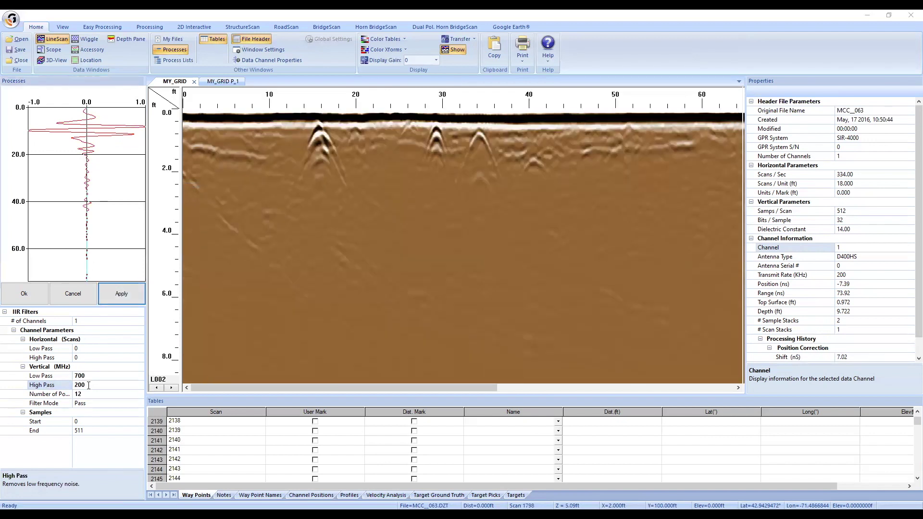
# Try different numbers of poles for the vertical IIR filter, including 8, 20 and 12
pyautogui.click(37, 382)
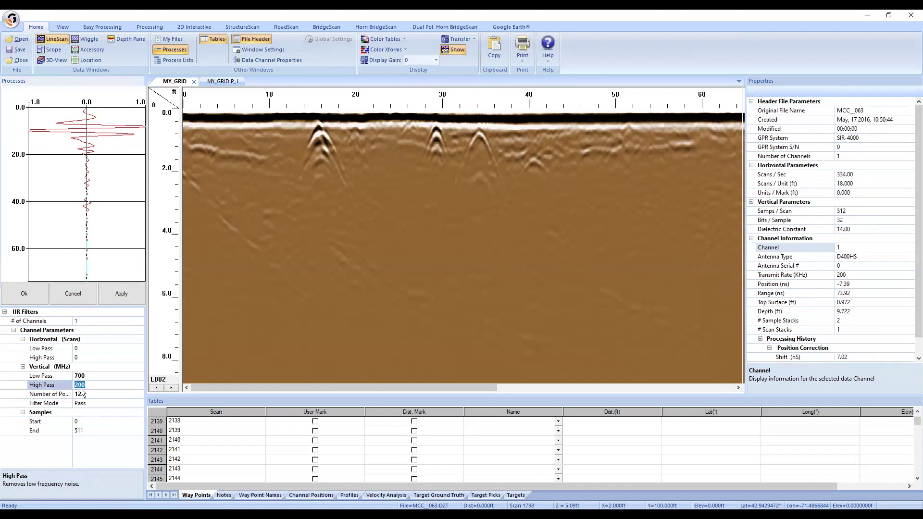
pyautogui.click(105, 392)
pyautogui.click(139, 394)
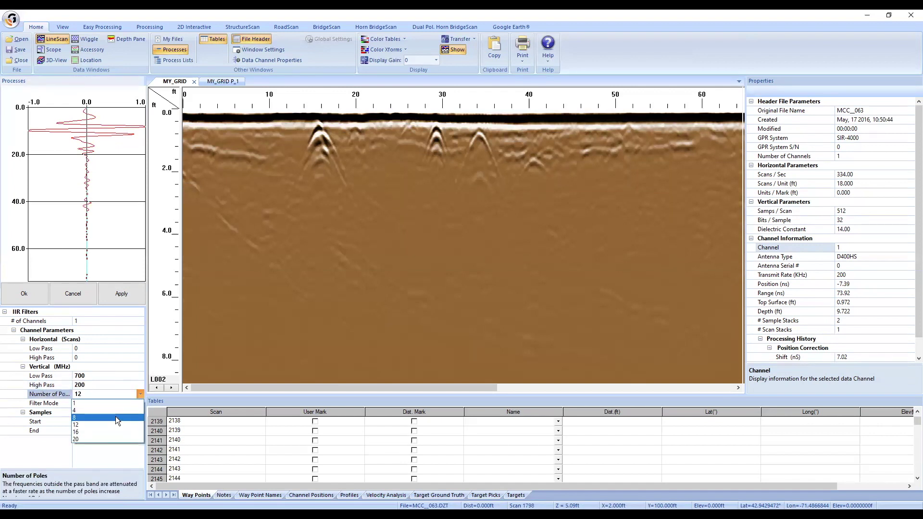
pyautogui.click(116, 417)
pyautogui.click(138, 393)
pyautogui.click(117, 429)
pyautogui.click(139, 393)
pyautogui.click(113, 439)
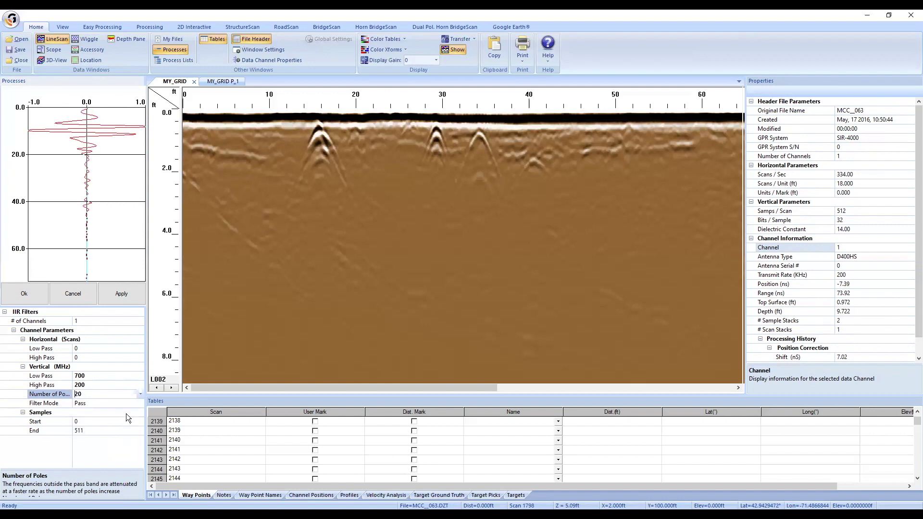
pyautogui.click(140, 394)
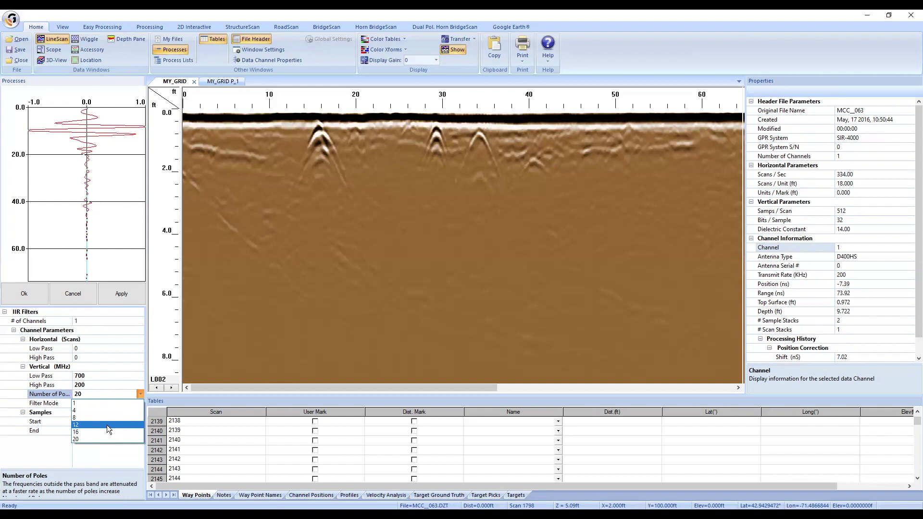
pyautogui.click(107, 425)
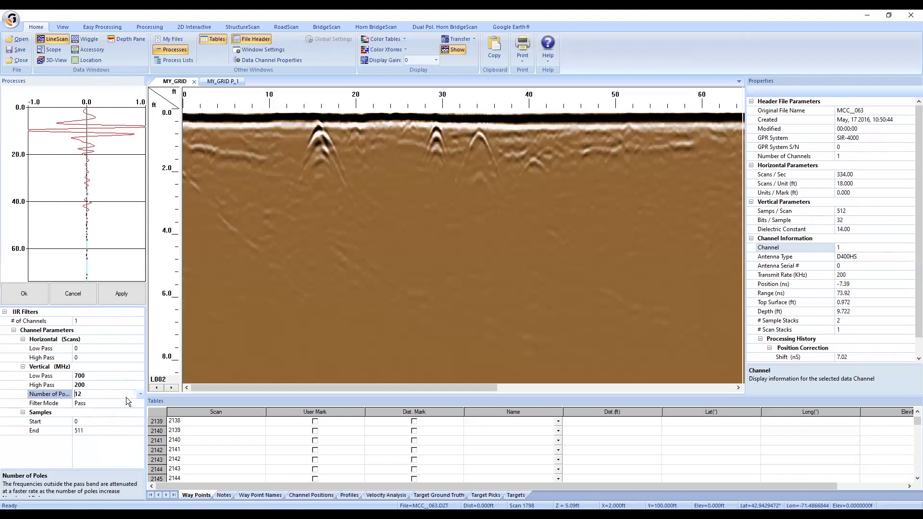
# Set the number of poles to 4, preview the filtered profile and reset the preview
pyautogui.click(139, 393)
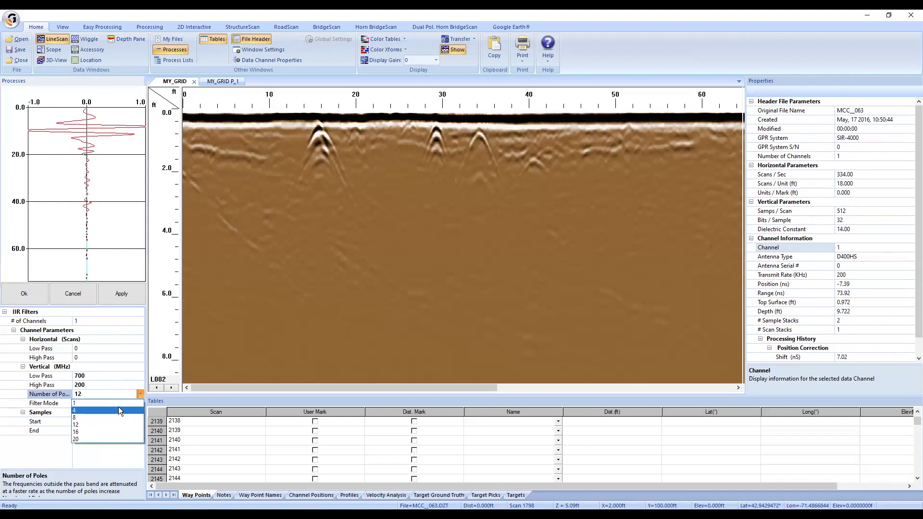
pyautogui.click(119, 409)
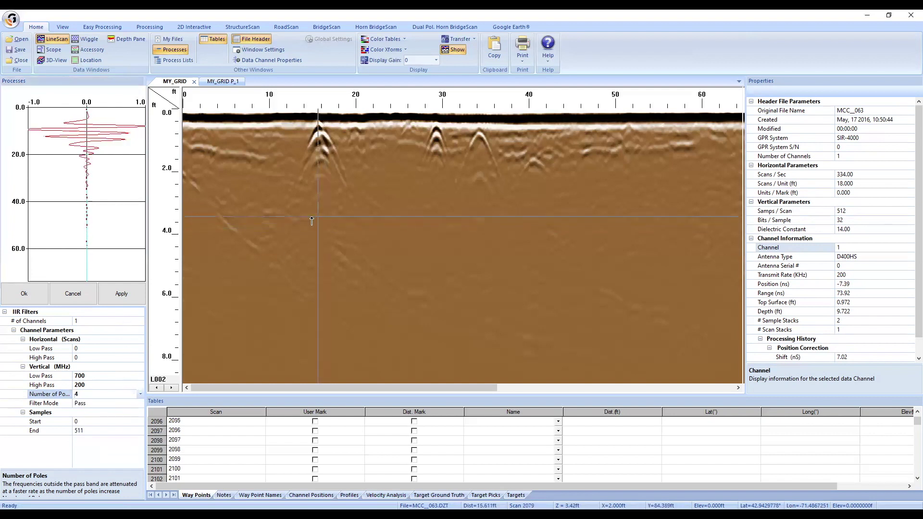
pyautogui.click(129, 294)
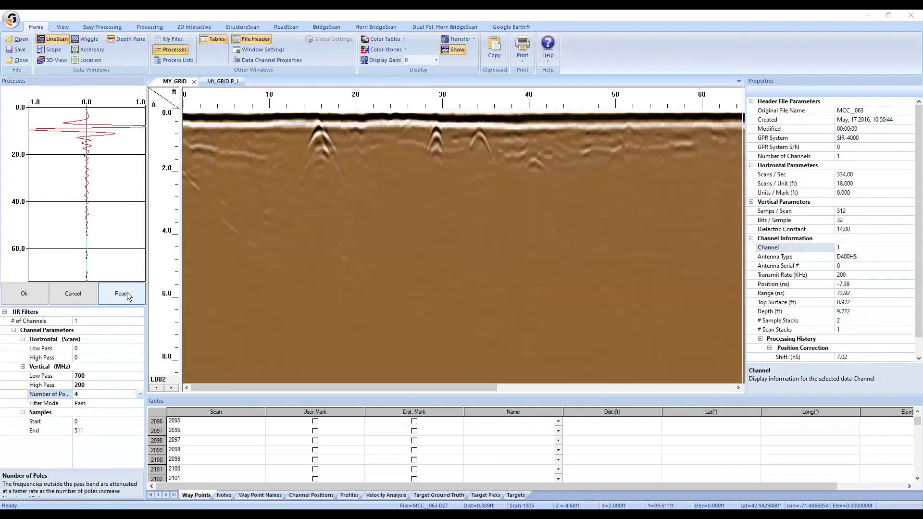
pyautogui.click(128, 295)
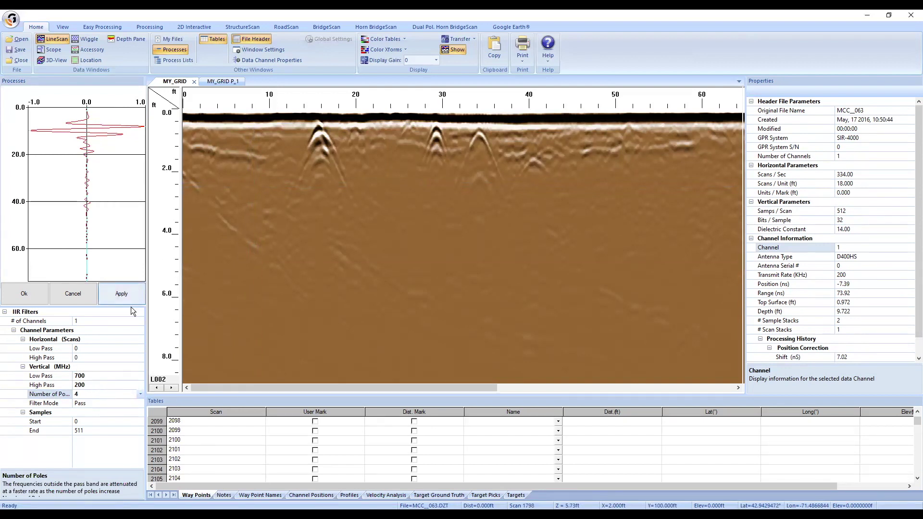
# Compare the profile with and without the IIR filter several times, and run the filter on the whole grid
pyautogui.click(124, 295)
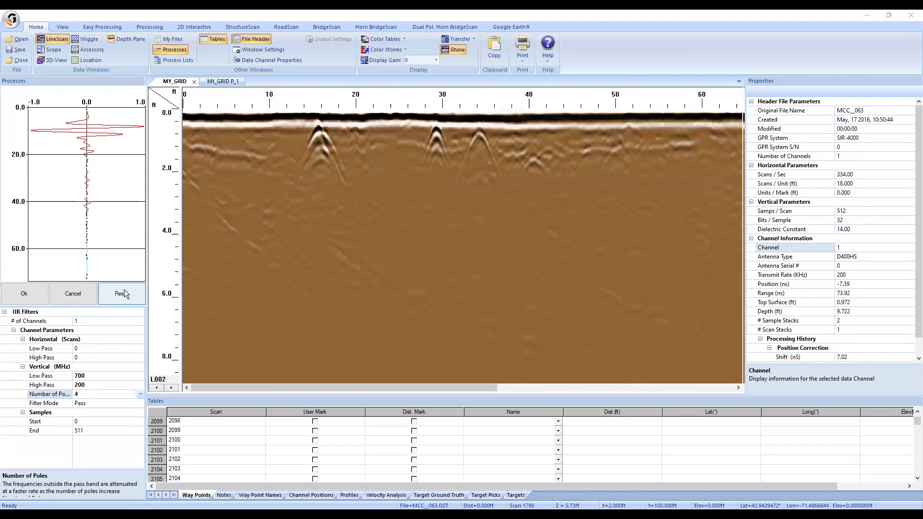
pyautogui.click(124, 294)
pyautogui.click(124, 294)
pyautogui.click(124, 294)
pyautogui.click(124, 294)
pyautogui.click(124, 294)
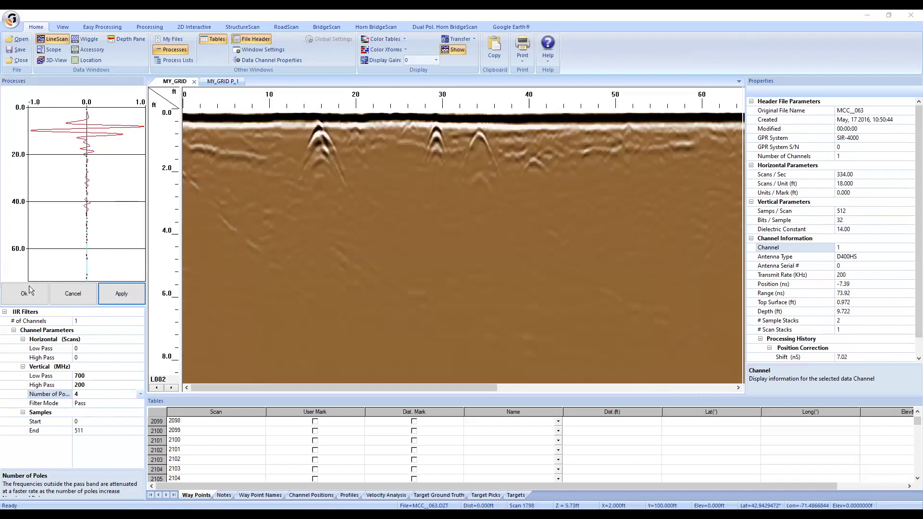
pyautogui.click(26, 293)
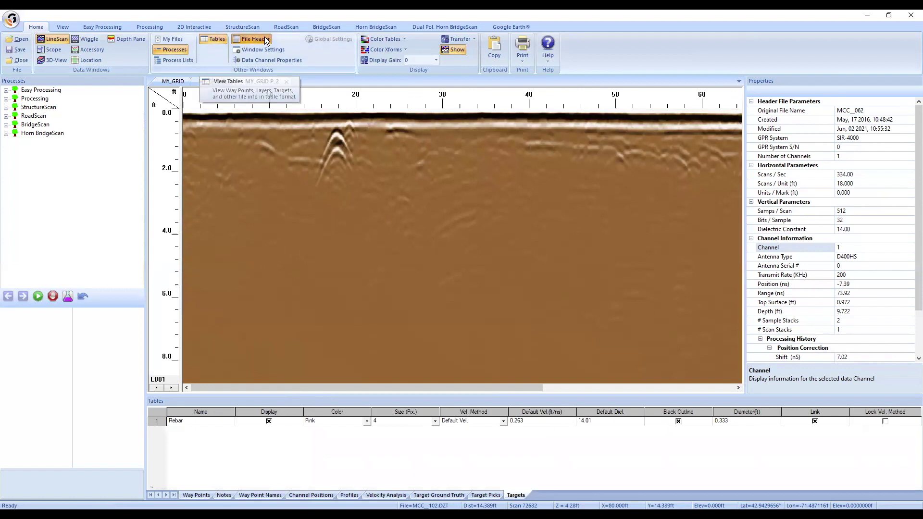
# Resize the tables and file header panes of MY_GRID P_2, and hide both to enlarge the profile view
pyautogui.moveTo(355, 394); pyautogui.dragTo(361, 257)
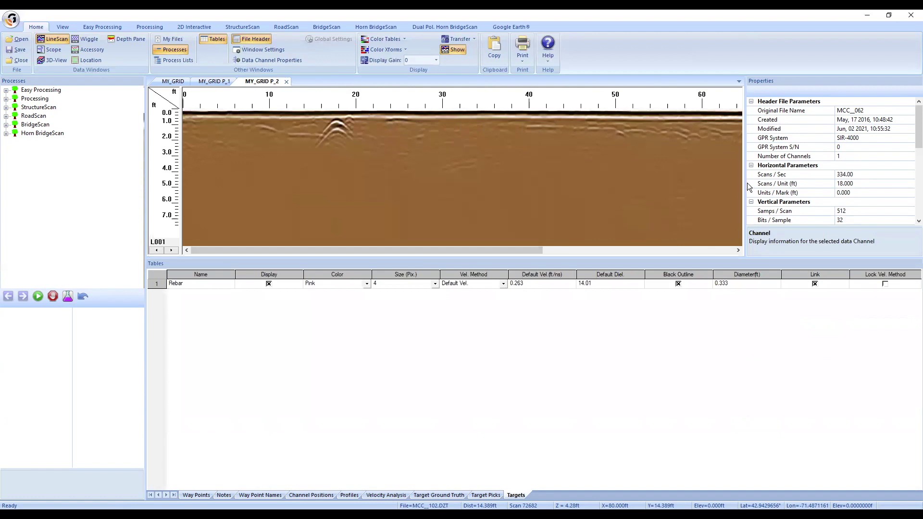
pyautogui.moveTo(745, 184); pyautogui.dragTo(493, 184)
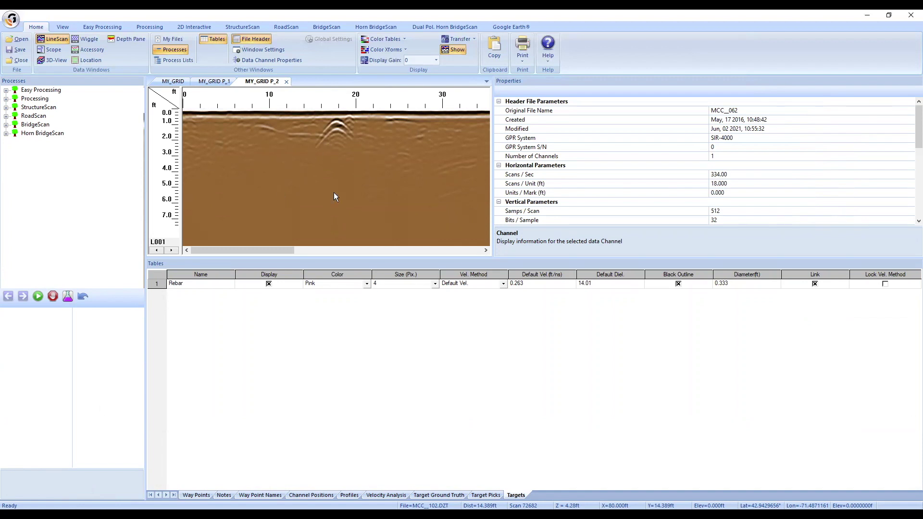
pyautogui.click(215, 38)
pyautogui.click(263, 37)
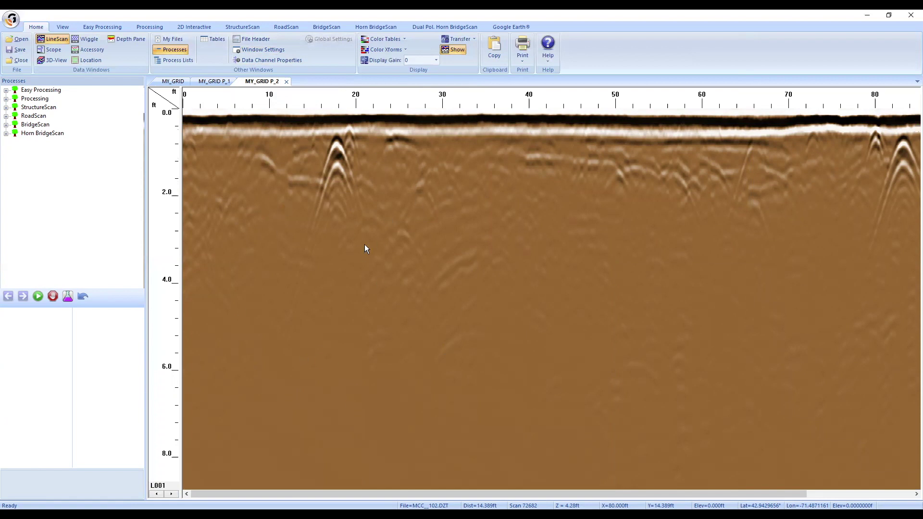
# Preview Noise Band Removal with the Full Scan Band algorithm on MY_GRID P_2 and run it on the whole grid
pyautogui.click(148, 28)
pyautogui.click(126, 38)
pyautogui.click(122, 294)
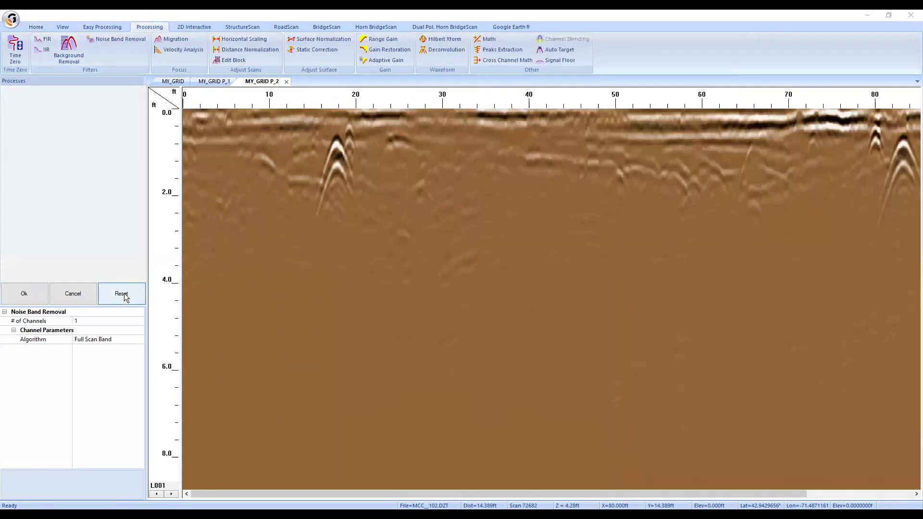
pyautogui.click(123, 294)
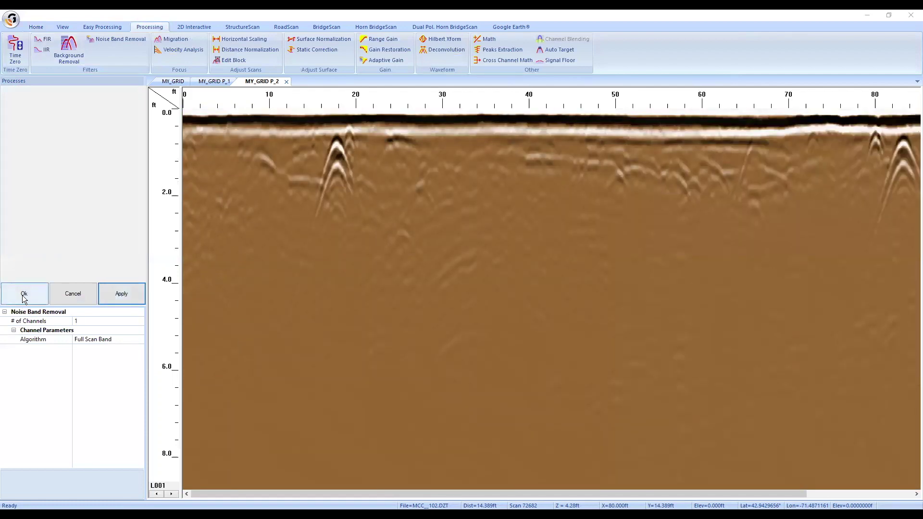
pyautogui.click(24, 294)
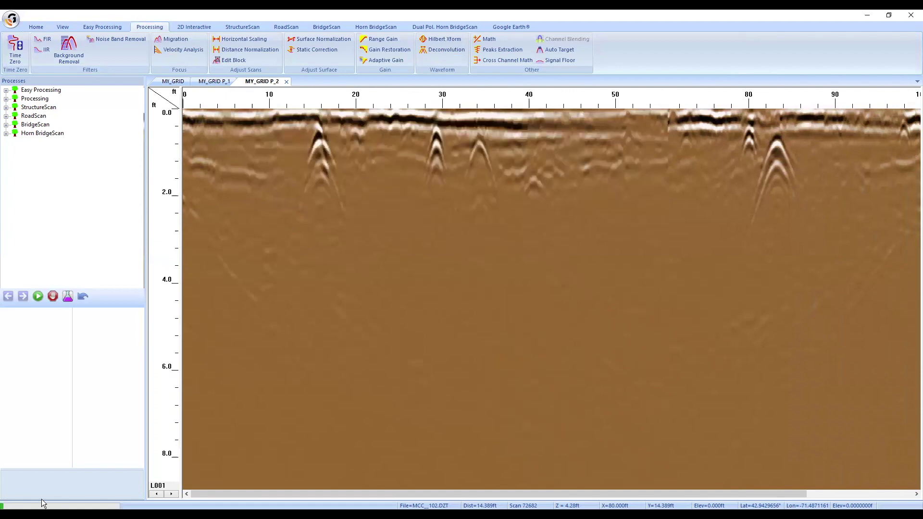
pyautogui.click(41, 28)
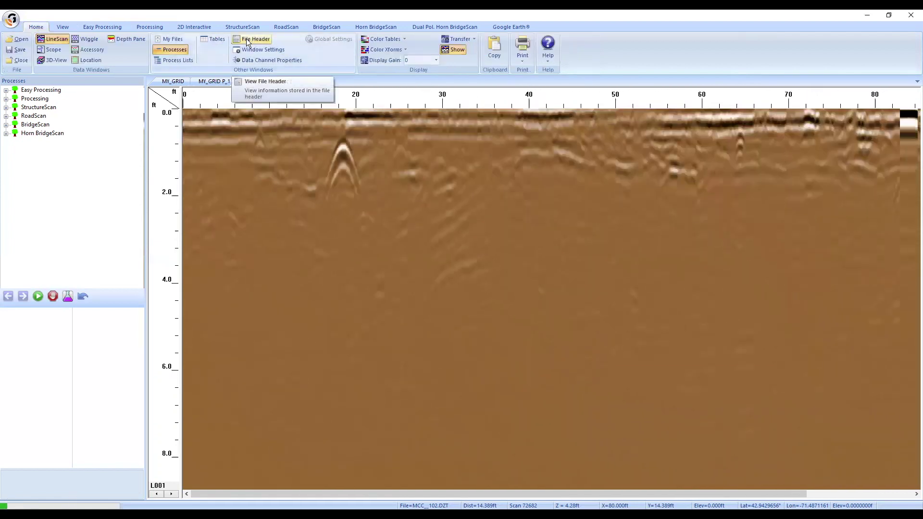
# Show the tables and file header panes, check the processing history of MY_GRID P_21, and hide both panes again
pyautogui.click(215, 39)
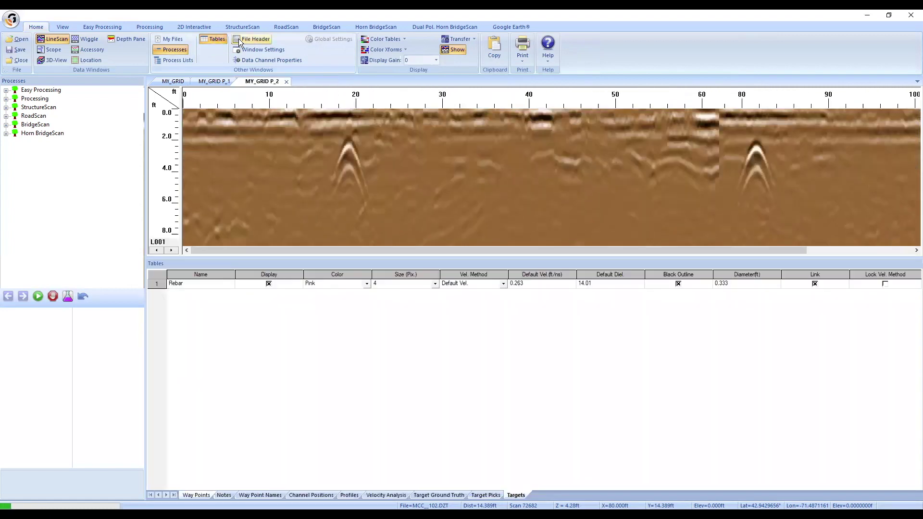
pyautogui.click(253, 38)
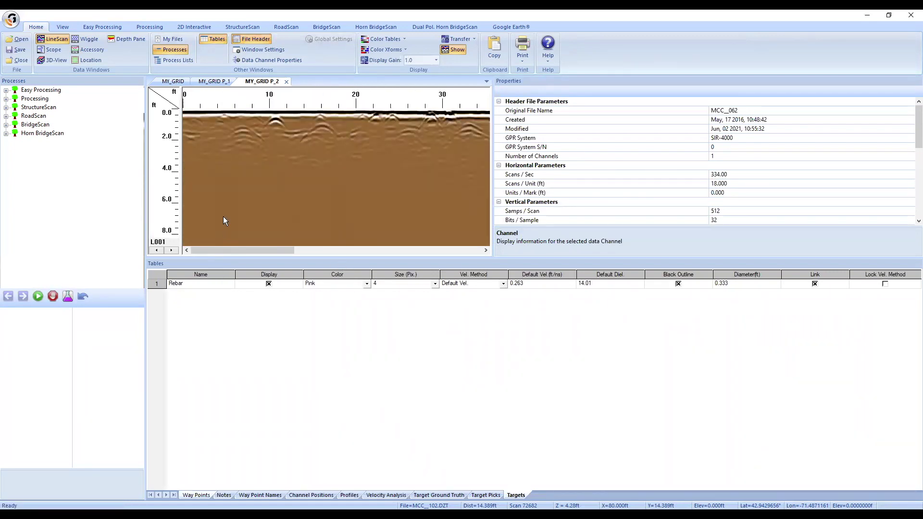
pyautogui.click(218, 39)
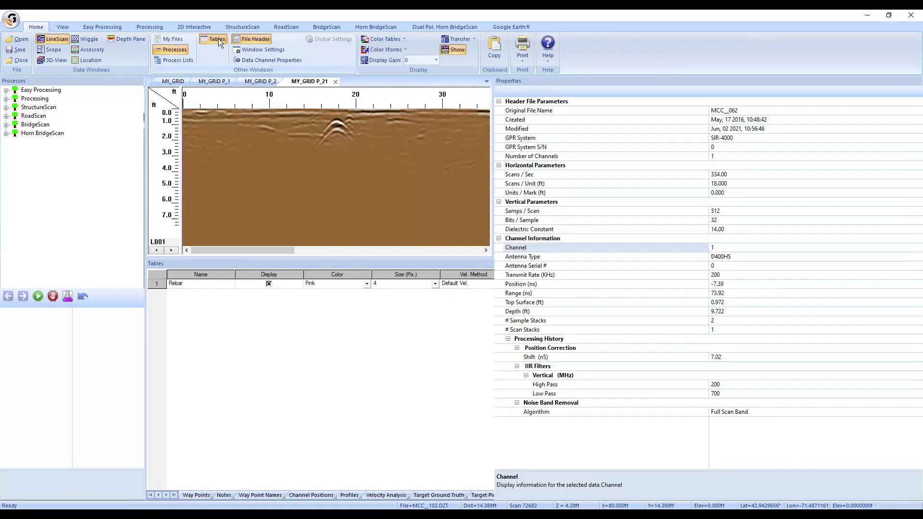
pyautogui.click(243, 36)
# Start Range Gain on MY_GRID P_21 with the Exponential gain type and 9 gain points
pyautogui.click(151, 26)
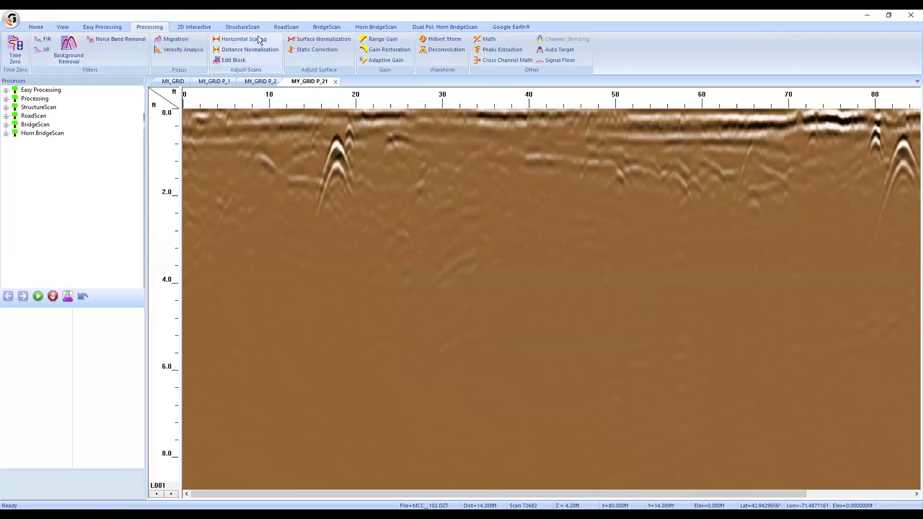
pyautogui.click(378, 40)
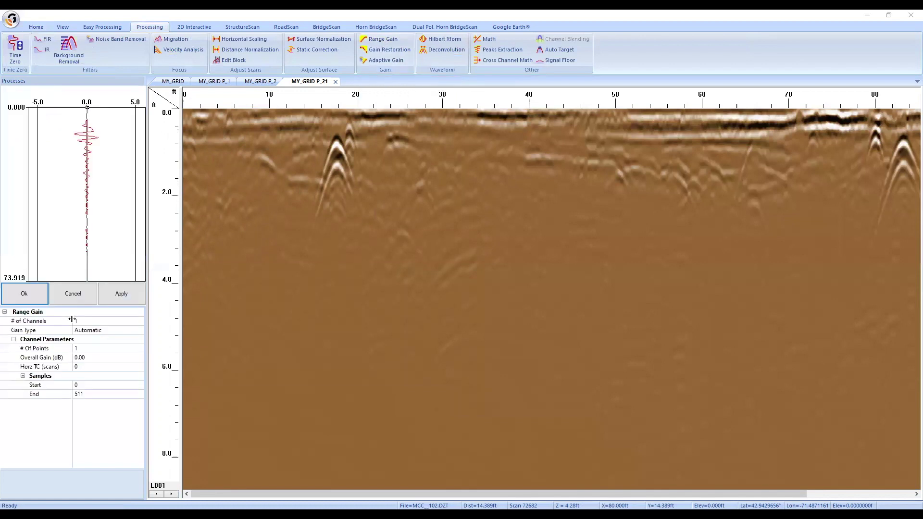
pyautogui.click(105, 348)
pyautogui.doubleClick(139, 346)
pyautogui.doubleClick(41, 332)
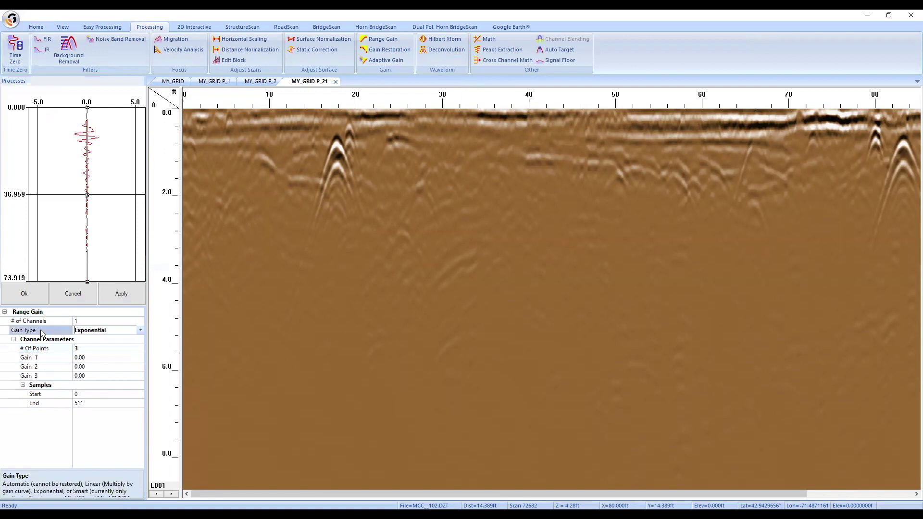
pyautogui.click(103, 349)
pyautogui.click(139, 347)
pyautogui.click(138, 347)
pyautogui.click(138, 346)
pyautogui.click(139, 347)
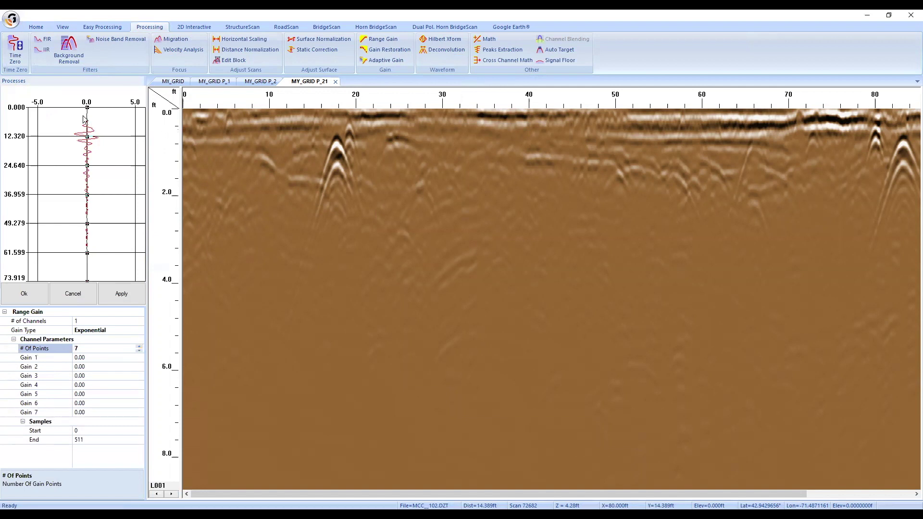
pyautogui.click(139, 346)
pyautogui.click(139, 346)
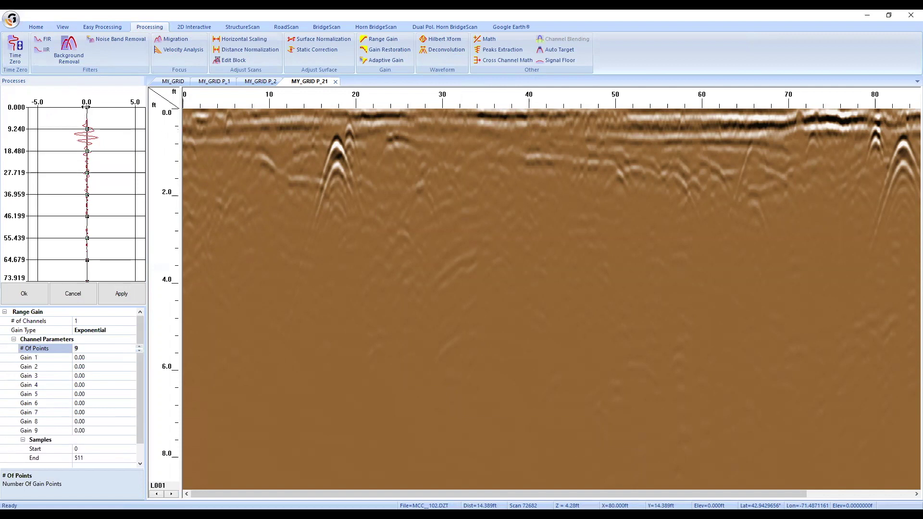
# Shape the upper gain curve with gains 1 to 4 at -5.70, 0.90, 6.00 and 12.00, and preview the result
pyautogui.moveTo(87, 107); pyautogui.dragTo(31, 108)
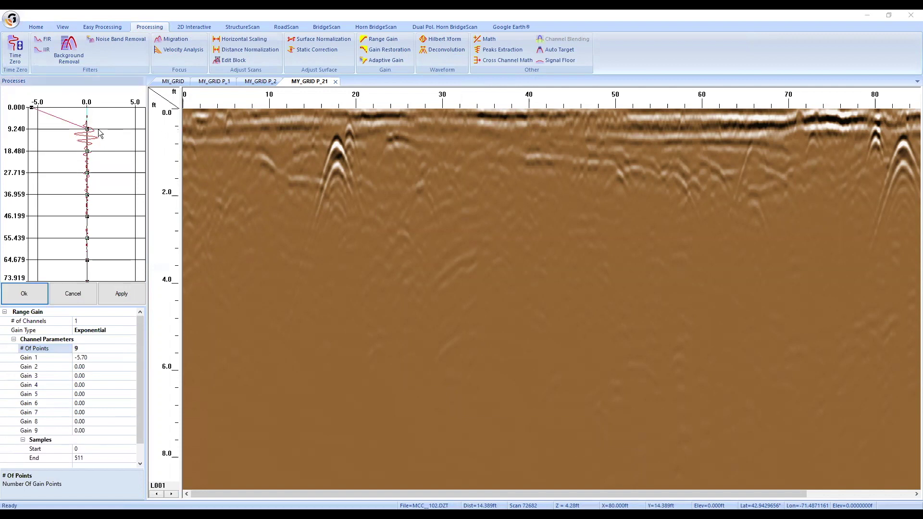
pyautogui.moveTo(88, 129); pyautogui.dragTo(160, 163)
pyautogui.moveTo(88, 178); pyautogui.dragTo(170, 177)
pyautogui.click(127, 297)
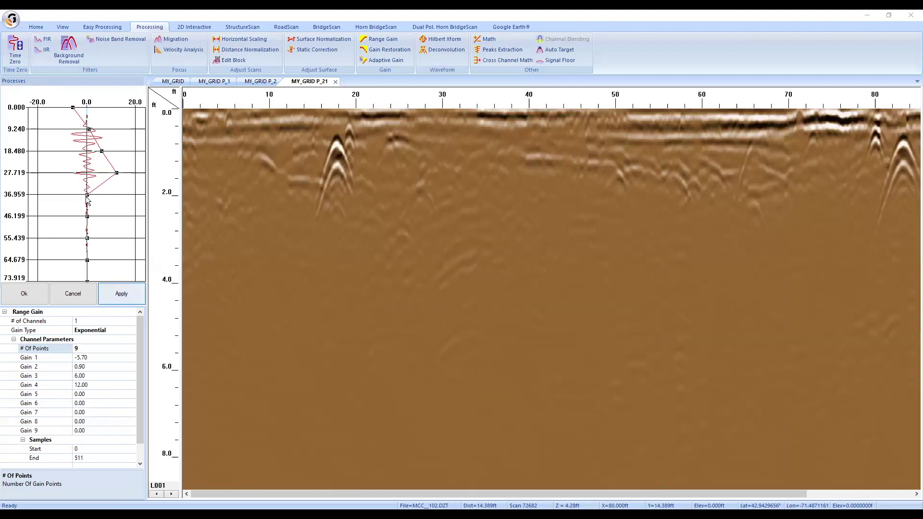
# Set gain 5 to 17.00 and gain 6 to 19.00, preview them on the profile and clear the preview
pyautogui.moveTo(88, 195); pyautogui.dragTo(127, 194)
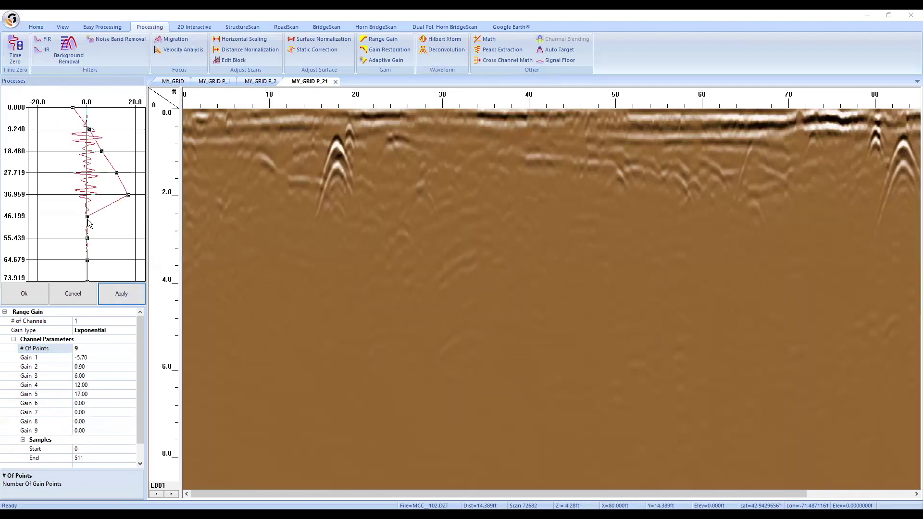
pyautogui.moveTo(87, 217); pyautogui.dragTo(132, 217)
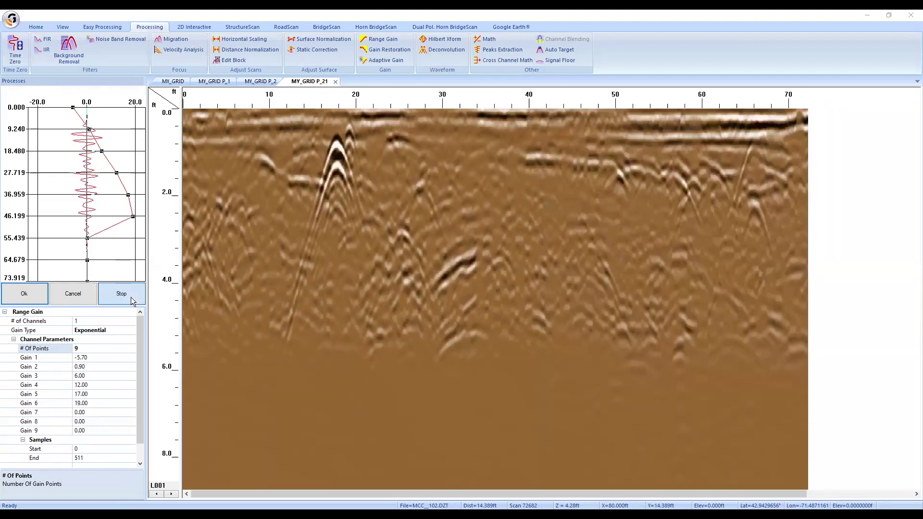
pyautogui.click(122, 294)
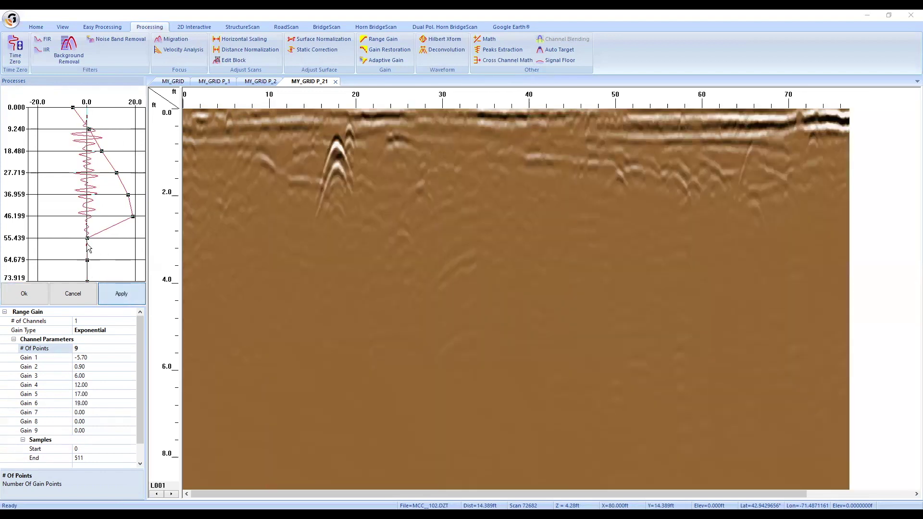
# Set gains 7, 8 and 9 to 19.00, 28.00 and 42.00, preview the full curve and reset the preview
pyautogui.moveTo(87, 237); pyautogui.dragTo(138, 278)
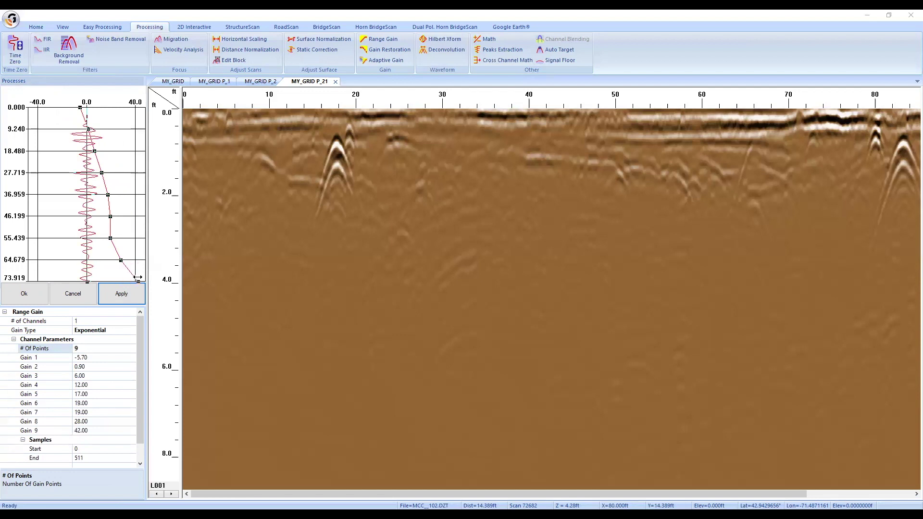
pyautogui.click(135, 295)
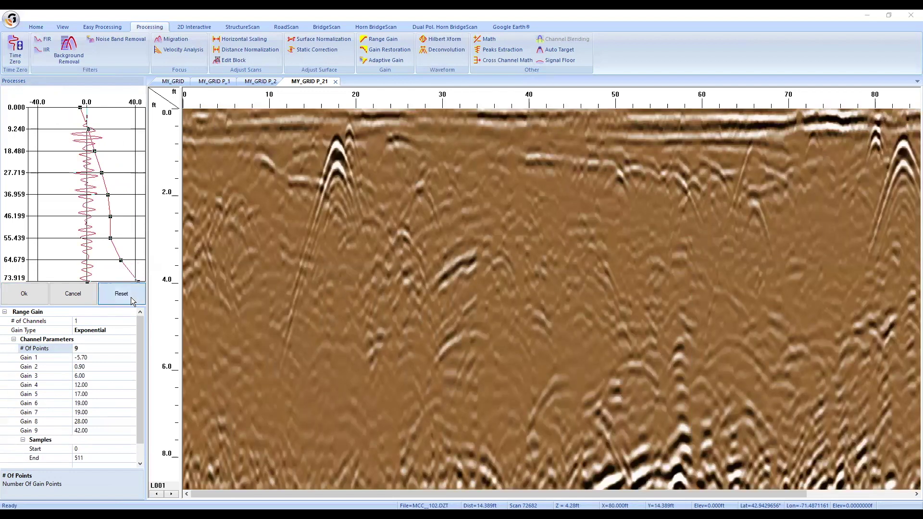
pyautogui.click(133, 299)
# Lower gain 9 to 35.00, preview the gained profile and reset the preview
pyautogui.moveTo(138, 281); pyautogui.dragTo(130, 280)
pyautogui.click(133, 296)
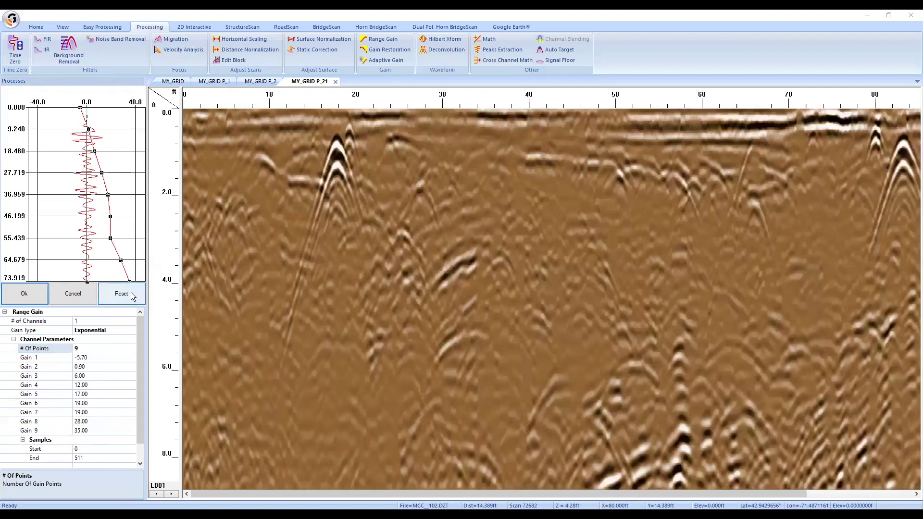
pyautogui.click(134, 297)
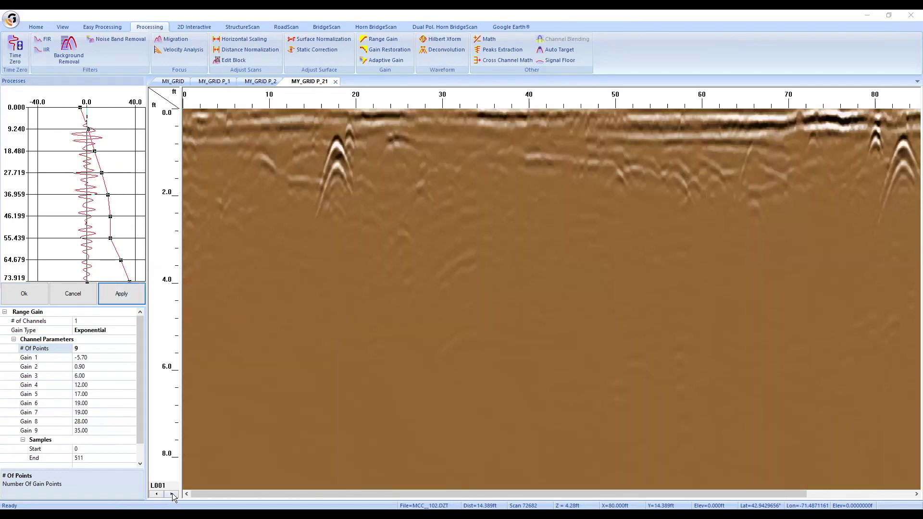
# Advance to profile L009, preview the gain curve on it and reset the preview
pyautogui.click(172, 493)
pyautogui.click(172, 493)
pyautogui.click(172, 493)
pyautogui.click(172, 494)
pyautogui.click(172, 493)
pyautogui.click(172, 493)
pyautogui.click(172, 493)
pyautogui.click(172, 493)
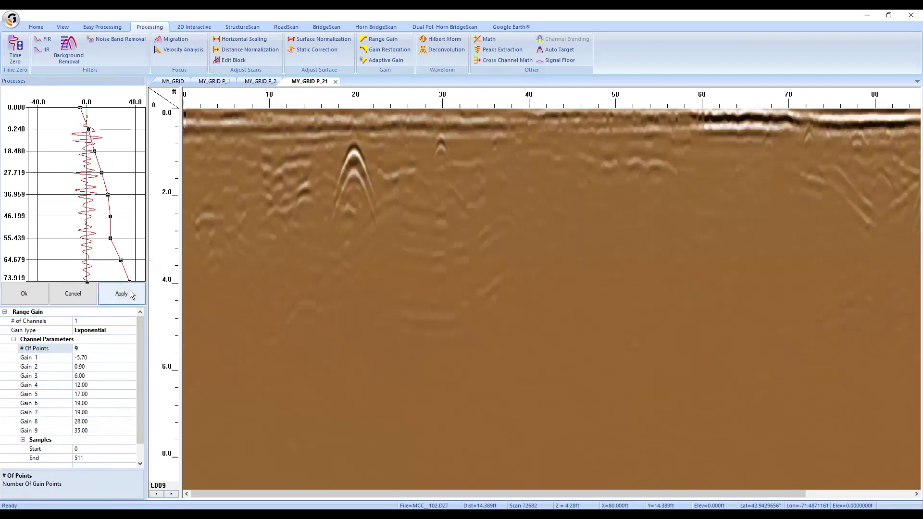
pyautogui.click(130, 293)
pyautogui.click(128, 294)
# Advance to profile L014, preview the gain curve on it and reset the preview
pyautogui.click(172, 493)
pyautogui.click(172, 494)
pyautogui.click(172, 493)
pyautogui.click(172, 493)
pyautogui.click(172, 494)
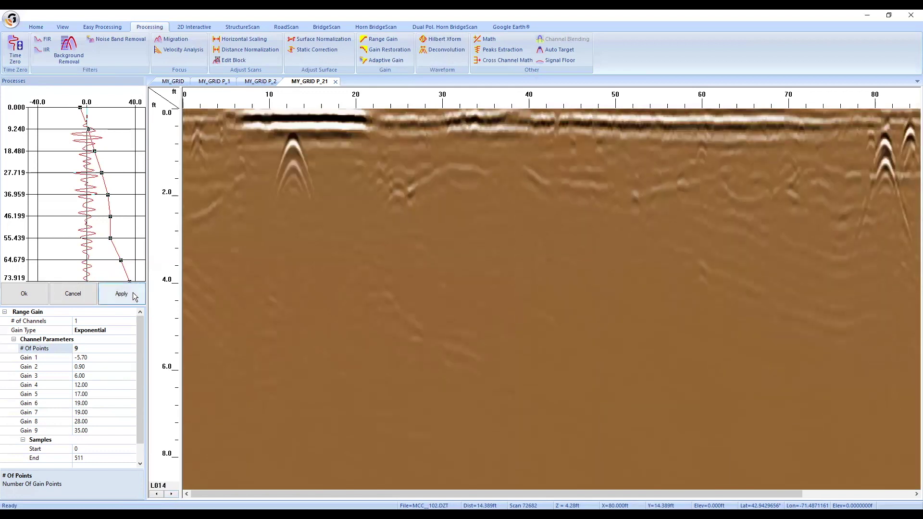
pyautogui.click(133, 296)
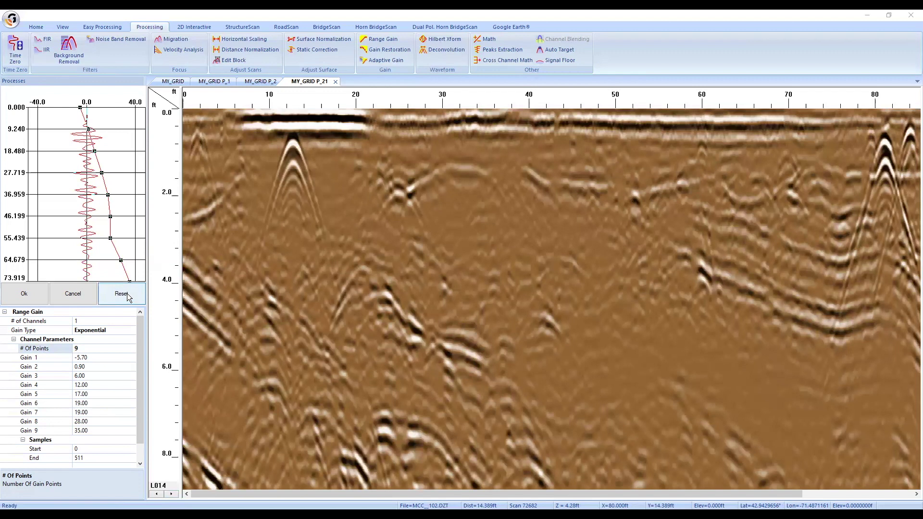
pyautogui.click(127, 294)
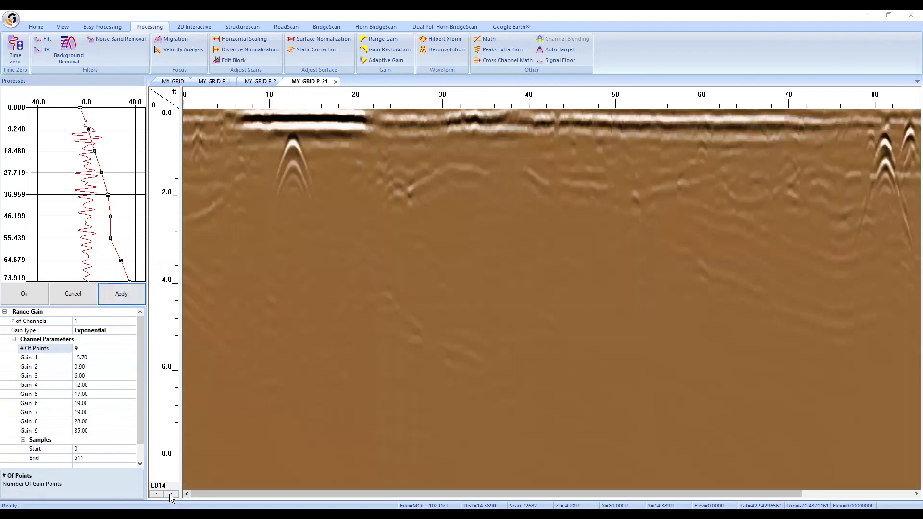
# Preview the gain curve on profiles L021 and L029, resetting the preview after each
pyautogui.click(171, 495)
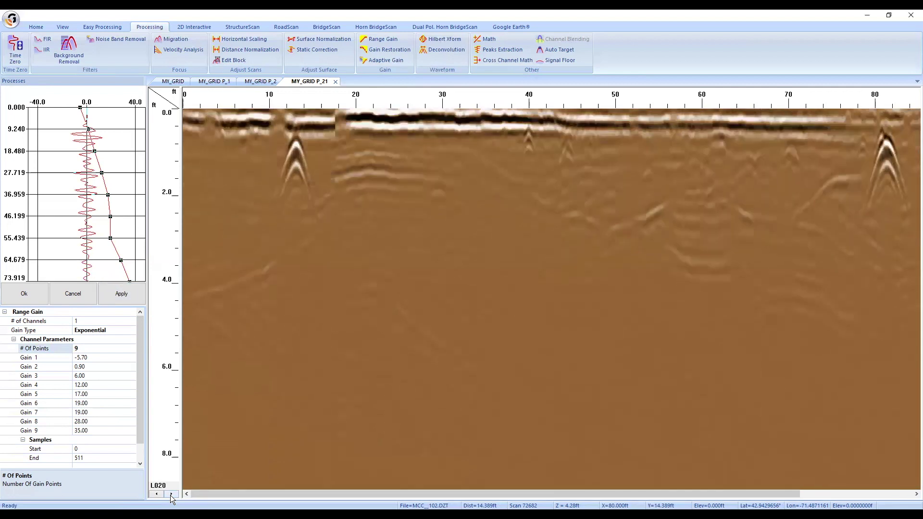
pyautogui.click(123, 296)
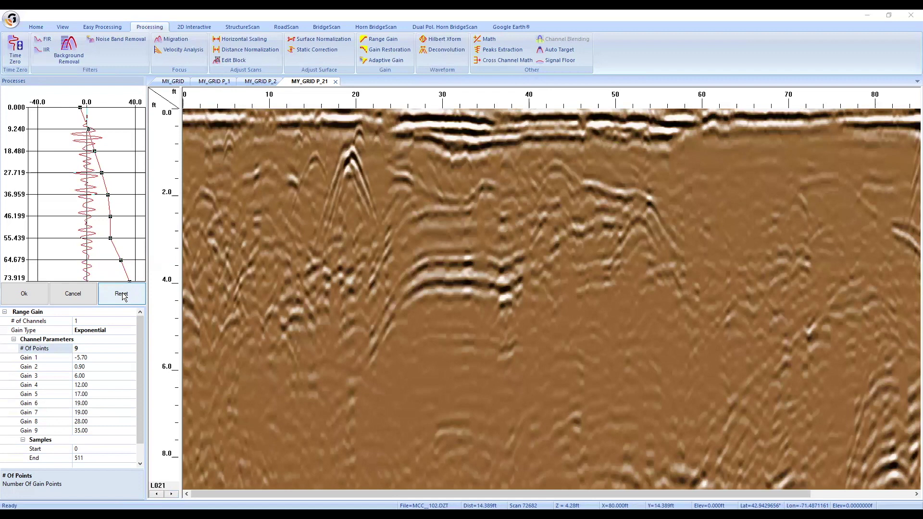
pyautogui.click(124, 295)
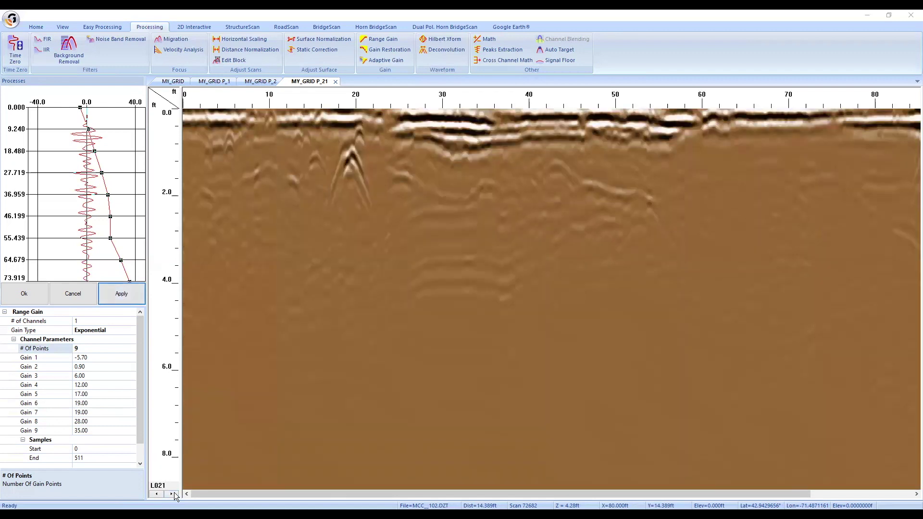
pyautogui.click(174, 492)
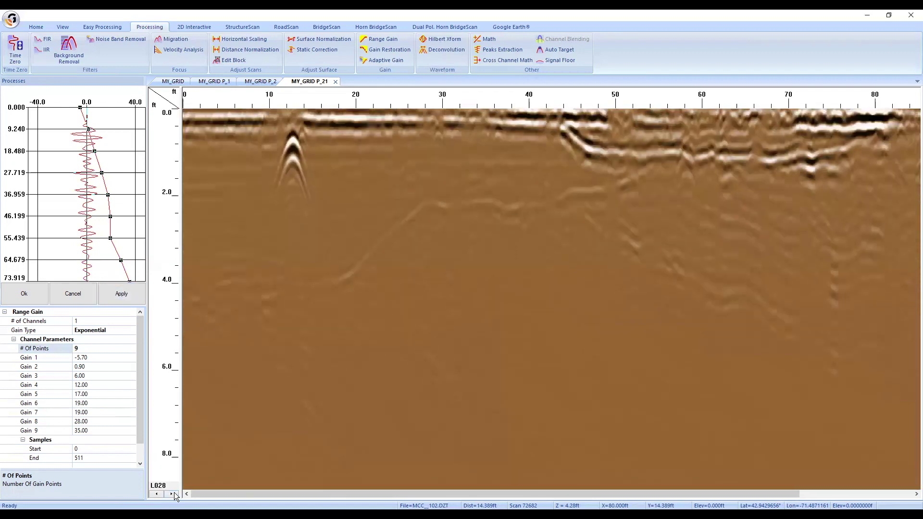
pyautogui.click(124, 293)
pyautogui.click(135, 295)
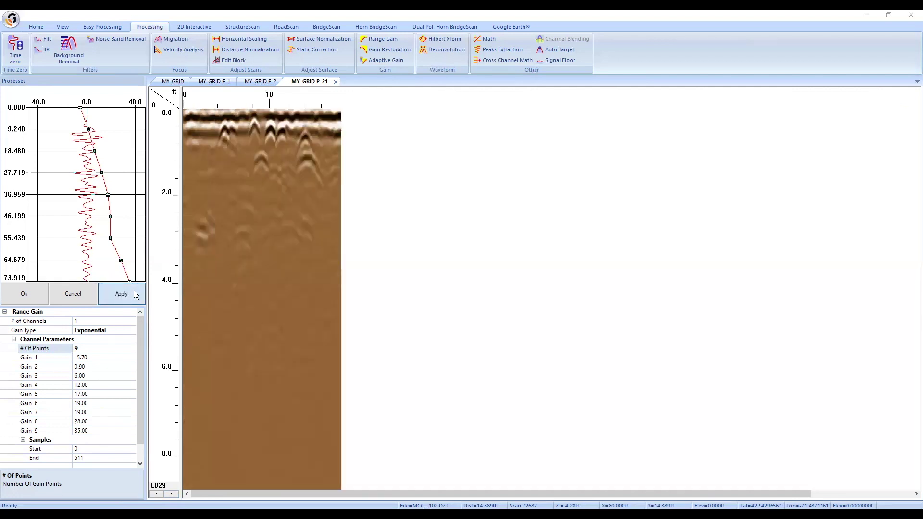
# Set gain 1 to -22.00 and gain 2 to -7.00, preview the result on profile L029 and reset it
pyautogui.moveTo(80, 108); pyautogui.dragTo(78, 129)
pyautogui.click(120, 293)
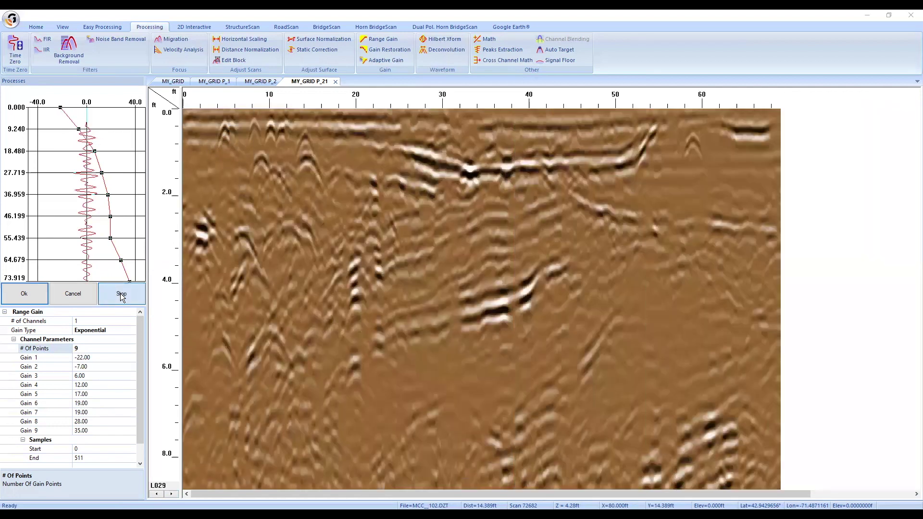
pyautogui.click(129, 294)
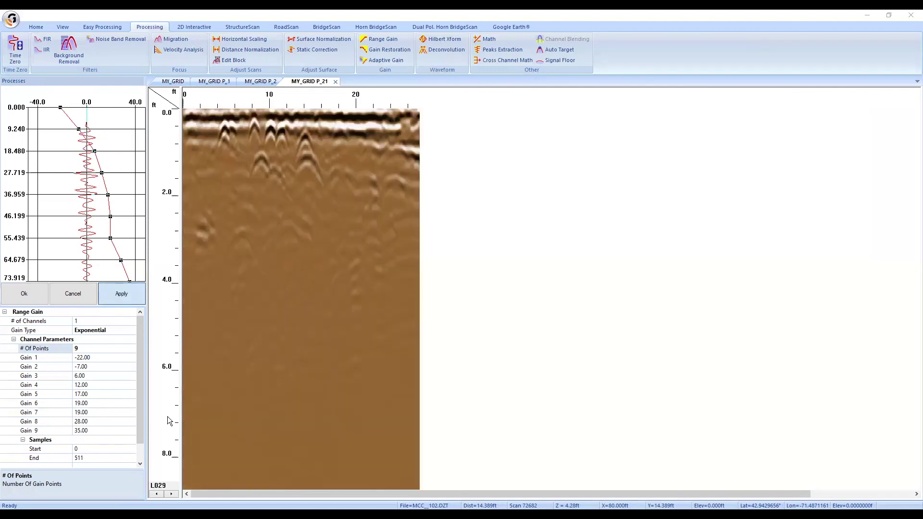
# Go back to profile L026, set gain 1 to -14.00, preview the result and reset it
pyautogui.click(160, 493)
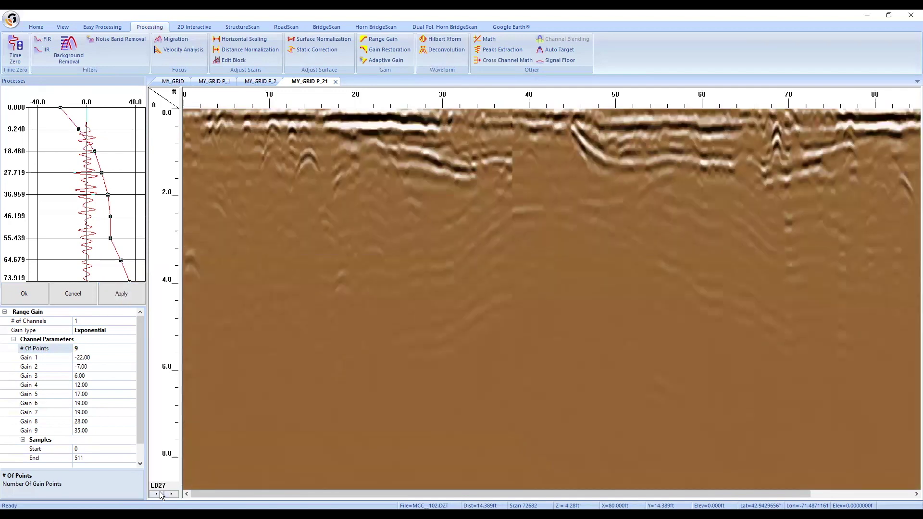
pyautogui.click(160, 493)
pyautogui.click(160, 493)
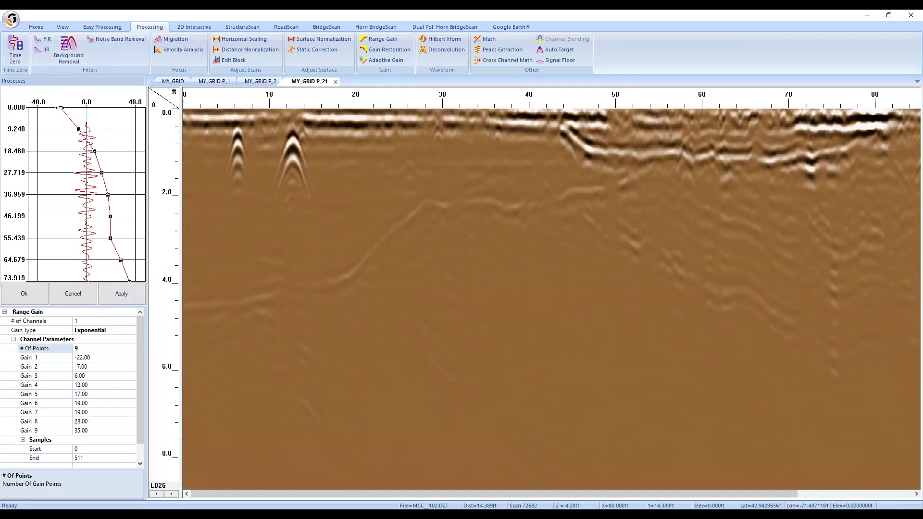
pyautogui.moveTo(61, 107); pyautogui.dragTo(69, 108)
pyautogui.click(110, 294)
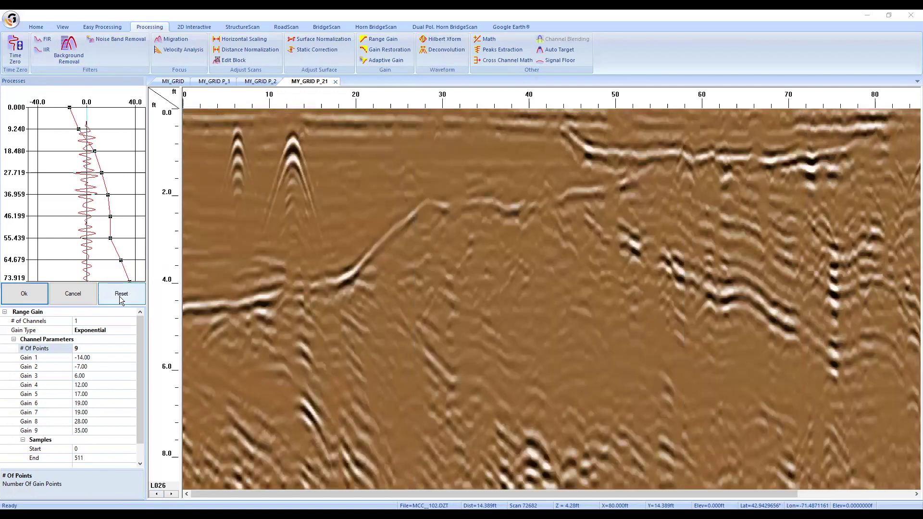
pyautogui.click(122, 298)
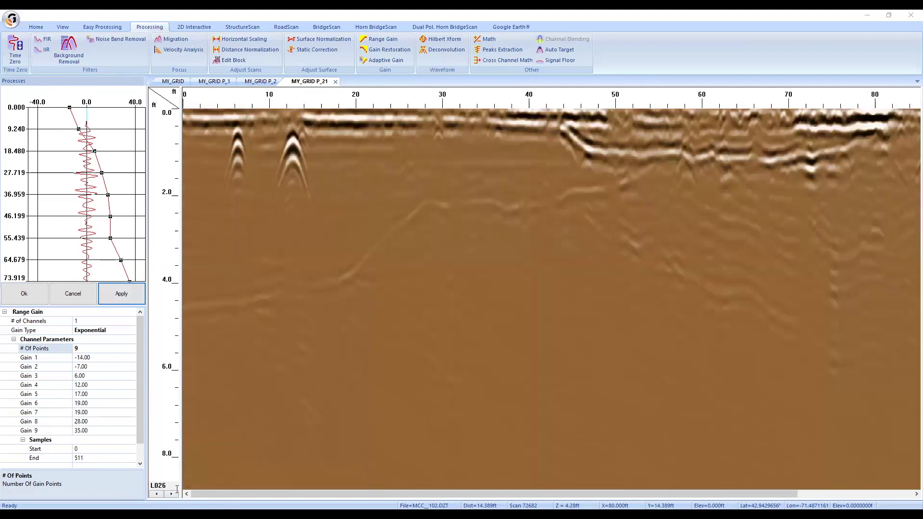
# Advance to profile L030, preview the adjusted gain curve on it and reset the preview
pyautogui.click(174, 494)
pyautogui.click(173, 494)
pyautogui.click(173, 494)
pyautogui.click(173, 494)
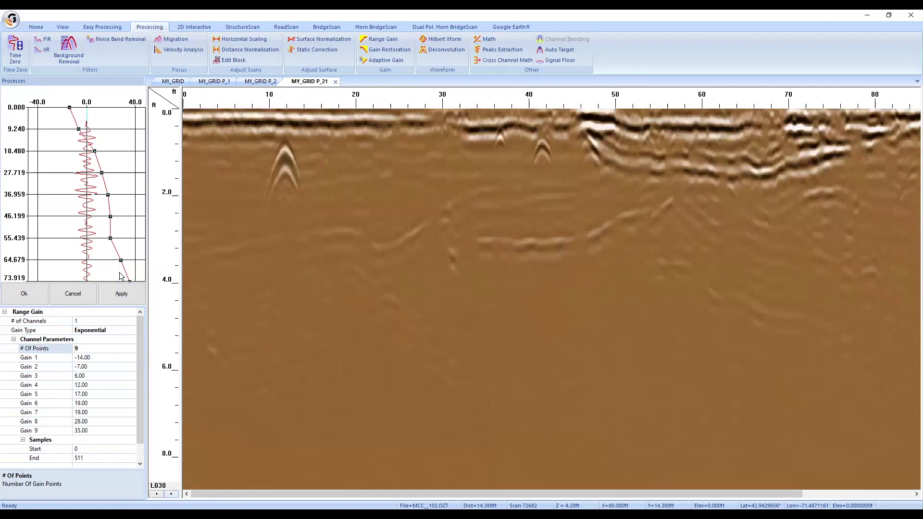
pyautogui.click(126, 297)
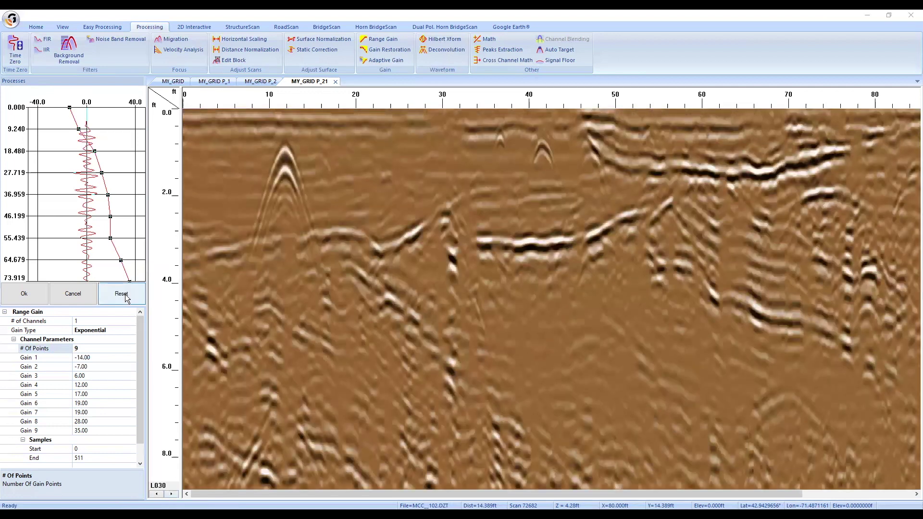
pyautogui.click(125, 294)
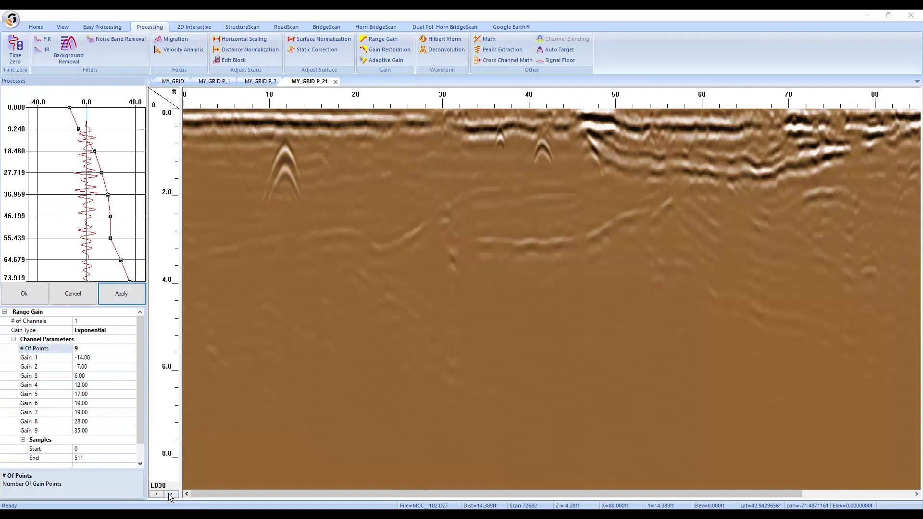
# Advance to profile L033, preview the gain curve on it and reset the preview
pyautogui.click(171, 494)
pyautogui.click(172, 494)
pyautogui.click(172, 494)
pyautogui.click(137, 298)
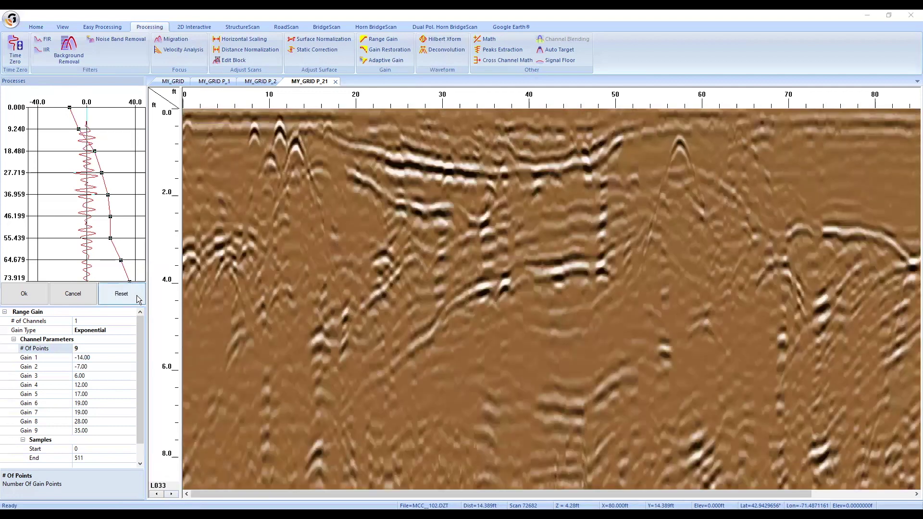
pyautogui.click(137, 298)
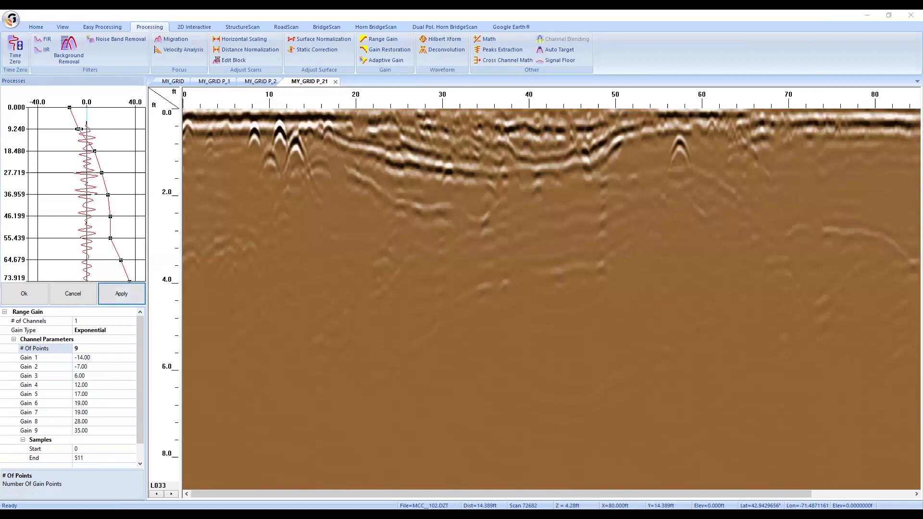
# Set gain 2 to -5.00, preview the result on profile L033, reset it and run the range gain on the grid
pyautogui.moveTo(80, 129); pyautogui.dragTo(82, 129)
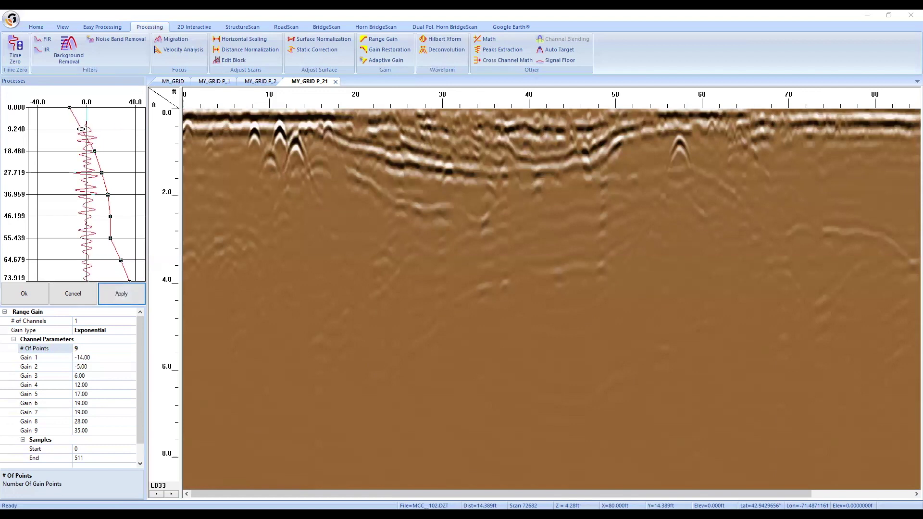
pyautogui.click(131, 295)
pyautogui.click(133, 297)
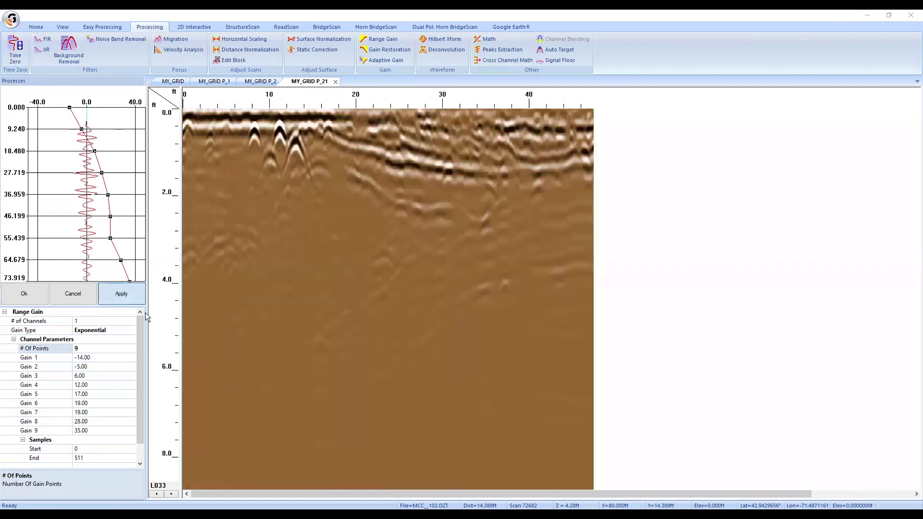
pyautogui.click(21, 295)
# Display the grid's file header and data tables to examine the processing history and targets, and hide both again
pyautogui.click(36, 27)
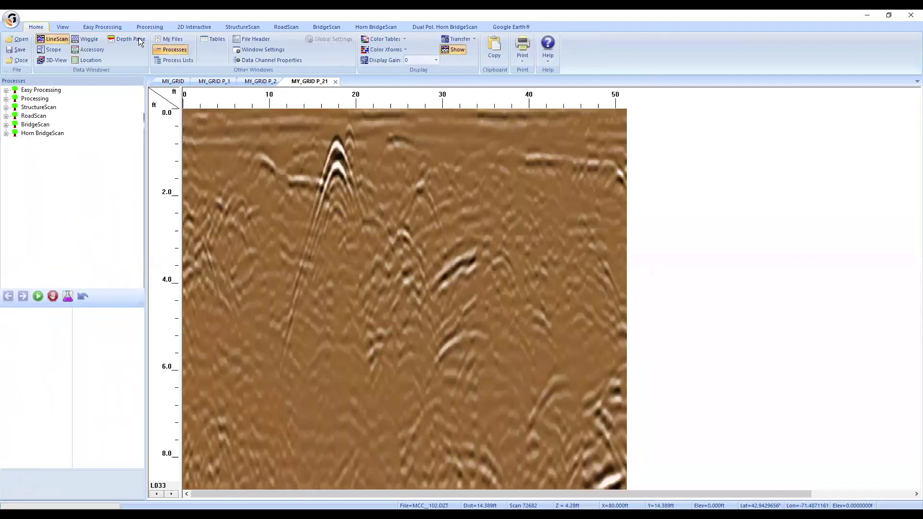
pyautogui.click(259, 39)
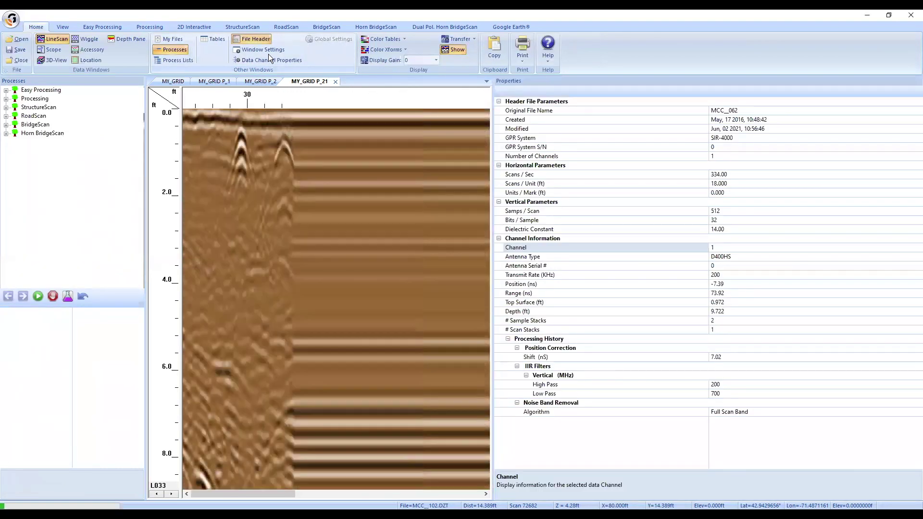
pyautogui.click(215, 39)
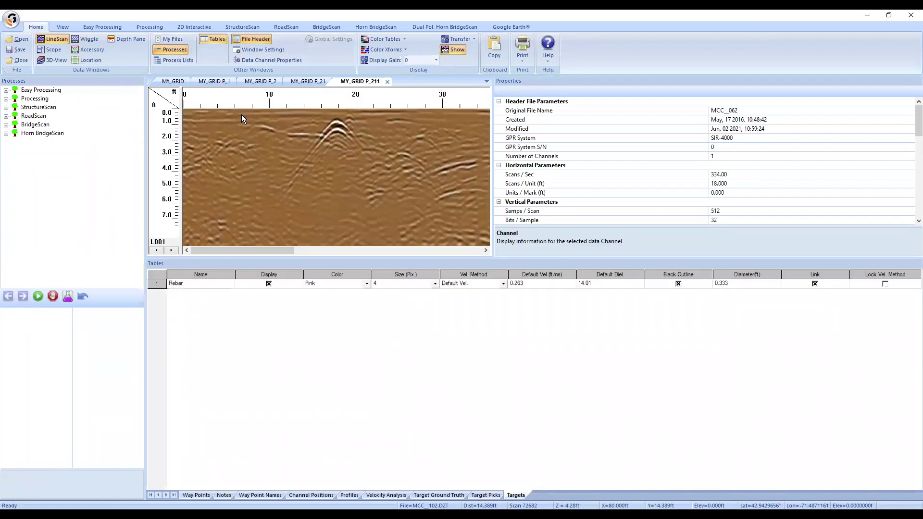
pyautogui.click(210, 40)
pyautogui.click(265, 38)
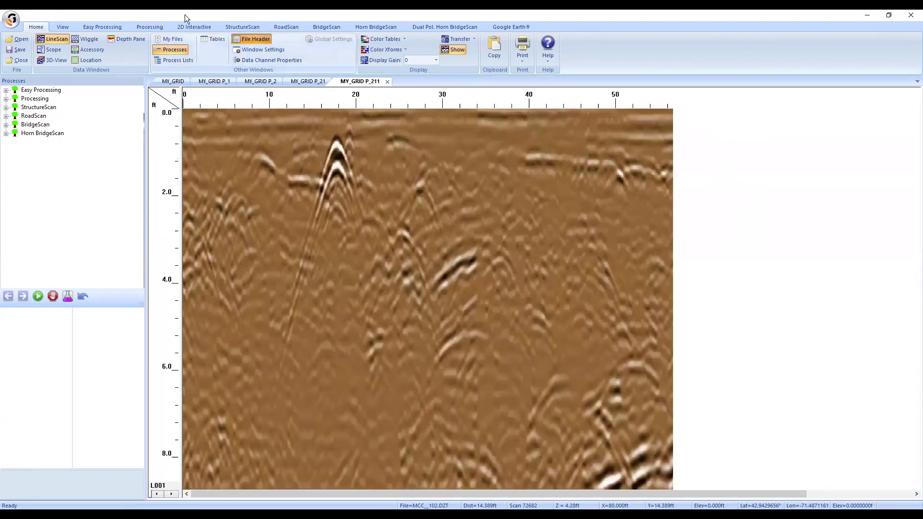
# Start Migration on profile L002, fit the hyperbola to the reflection near 34 ft, set its width to 167, preview and reset
pyautogui.click(150, 27)
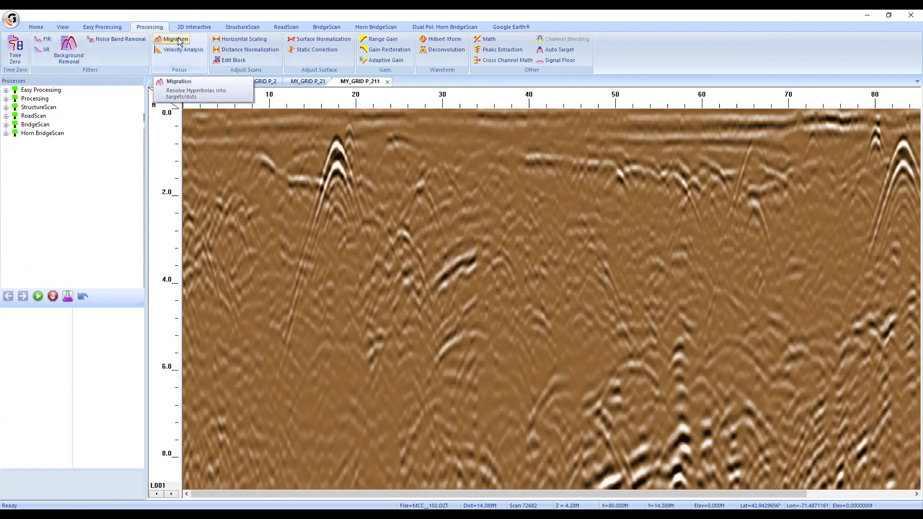
pyautogui.click(170, 493)
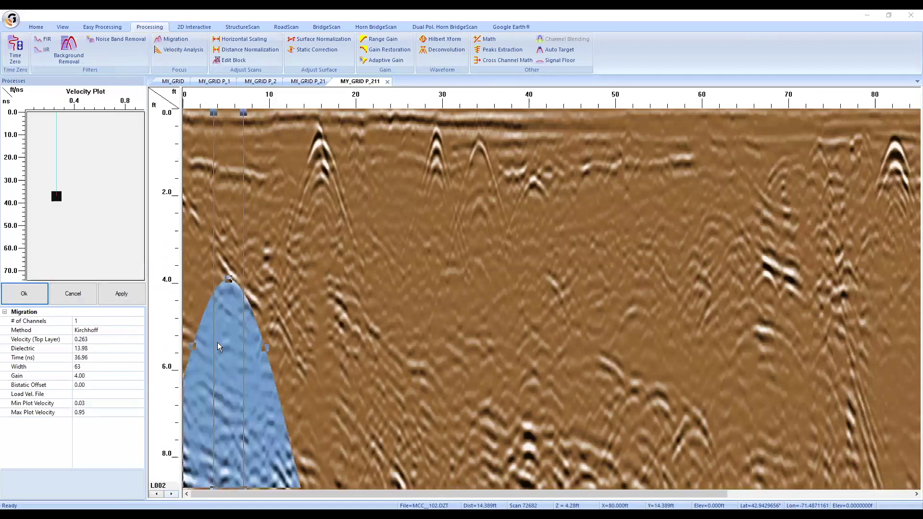
pyautogui.moveTo(581, 239); pyautogui.dragTo(474, 210)
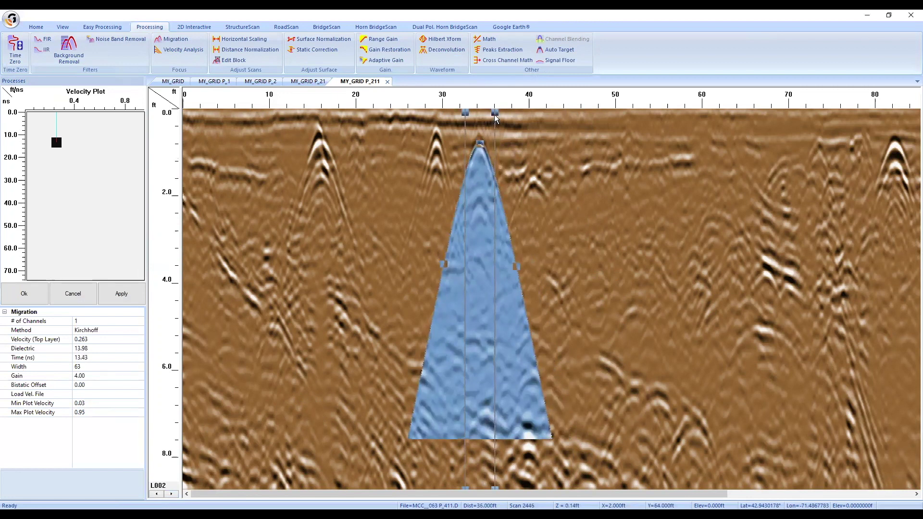
pyautogui.moveTo(496, 114); pyautogui.dragTo(520, 114)
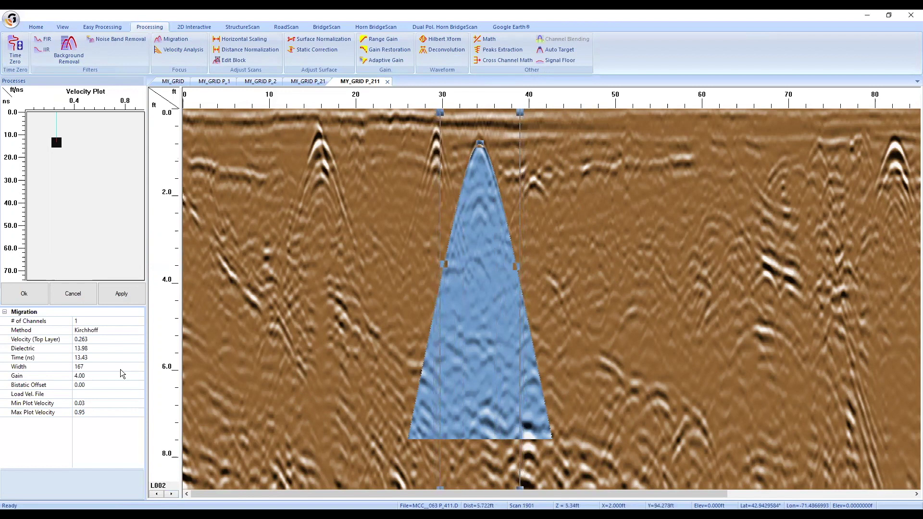
pyautogui.click(122, 294)
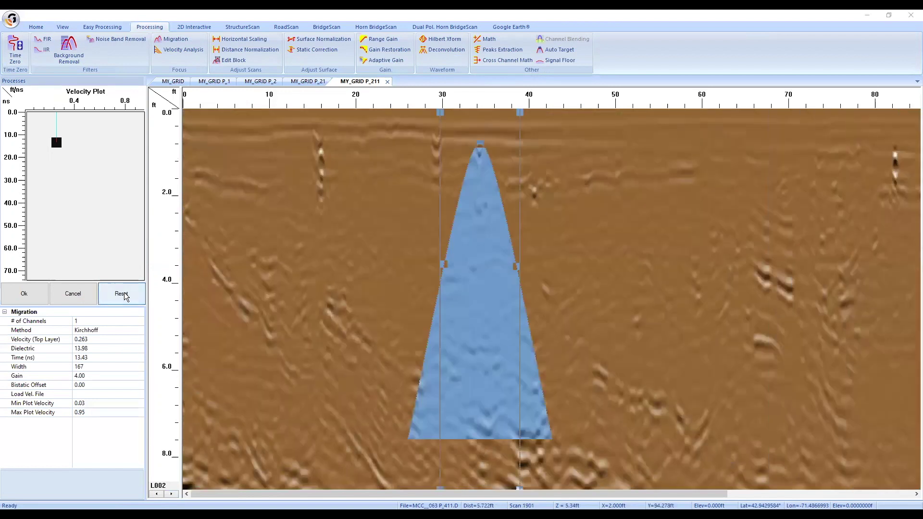
pyautogui.click(124, 295)
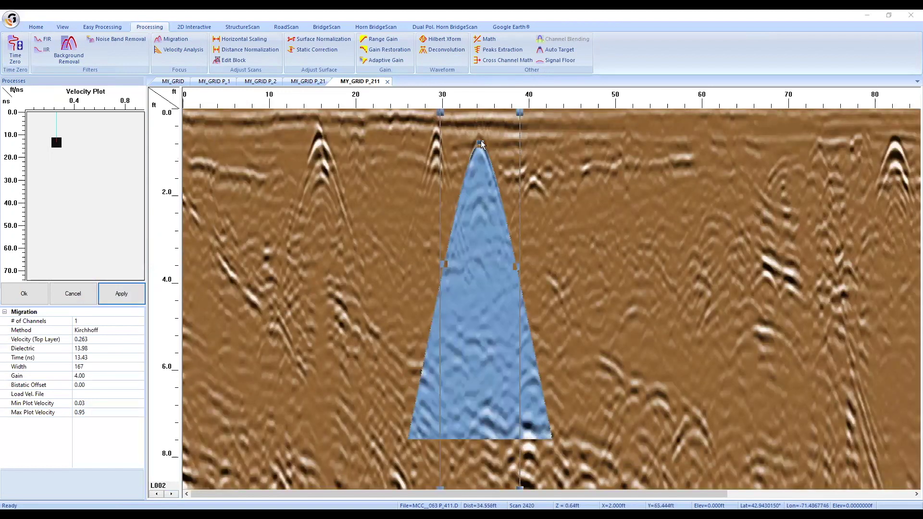
# Refit the hyperbola's apex on profile L002 to a dielectric of 15.77, preview the migration and reset it
pyautogui.moveTo(479, 142); pyautogui.dragTo(480, 141)
pyautogui.click(126, 294)
pyautogui.click(120, 297)
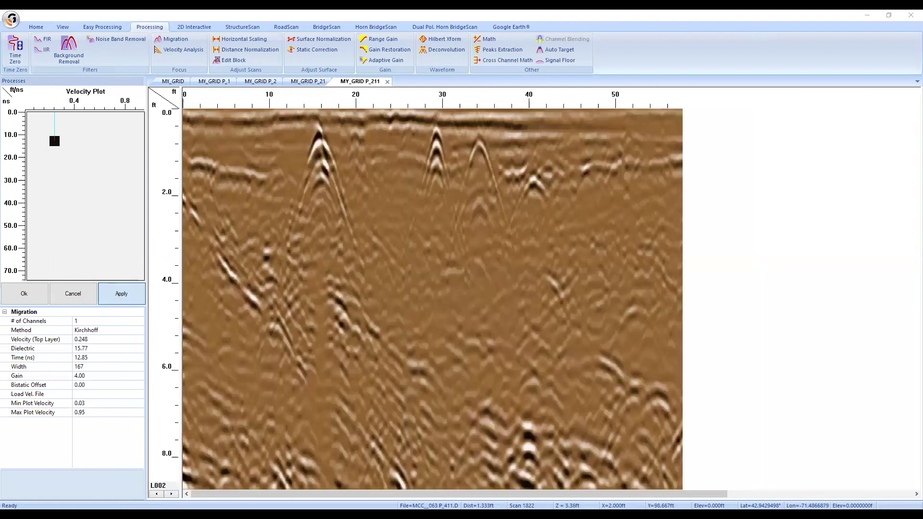
# Set the migration dielectric to 17 and preview the result on profile L002
pyautogui.click(14, 343)
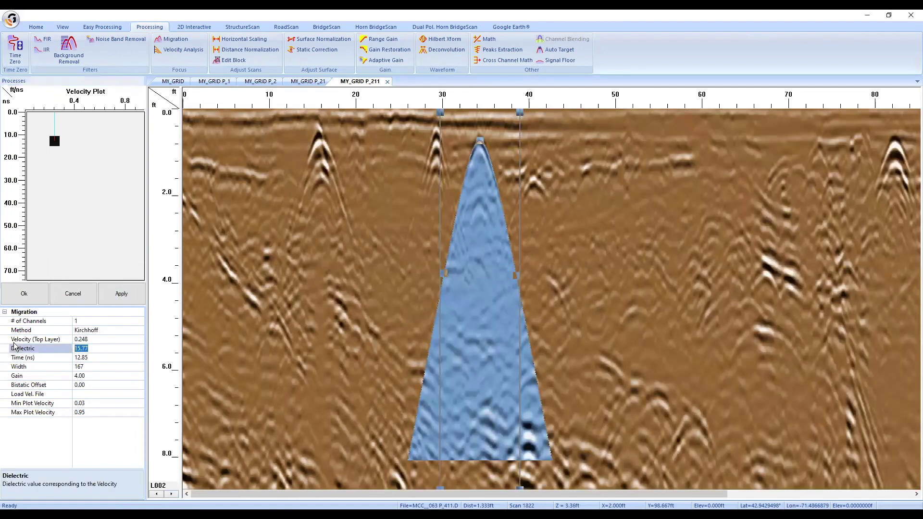
pyautogui.write('17')
pyautogui.press('Return')
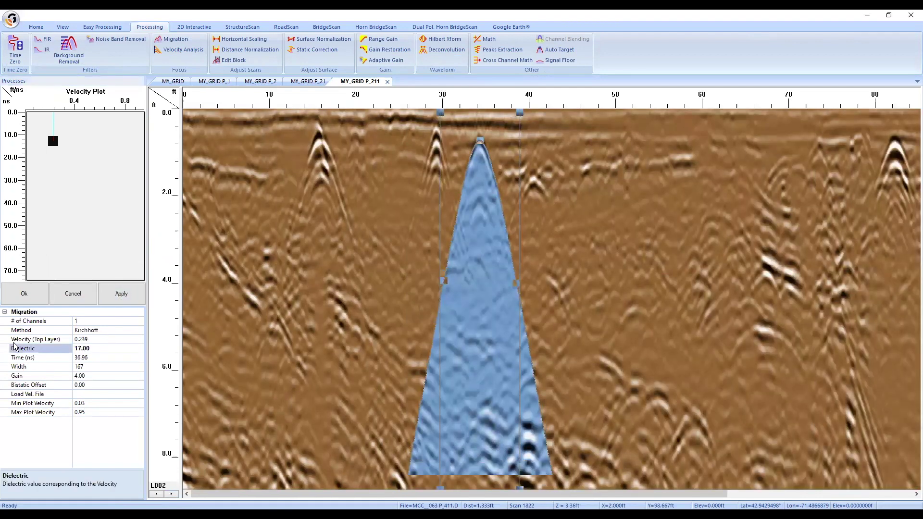
pyautogui.click(122, 294)
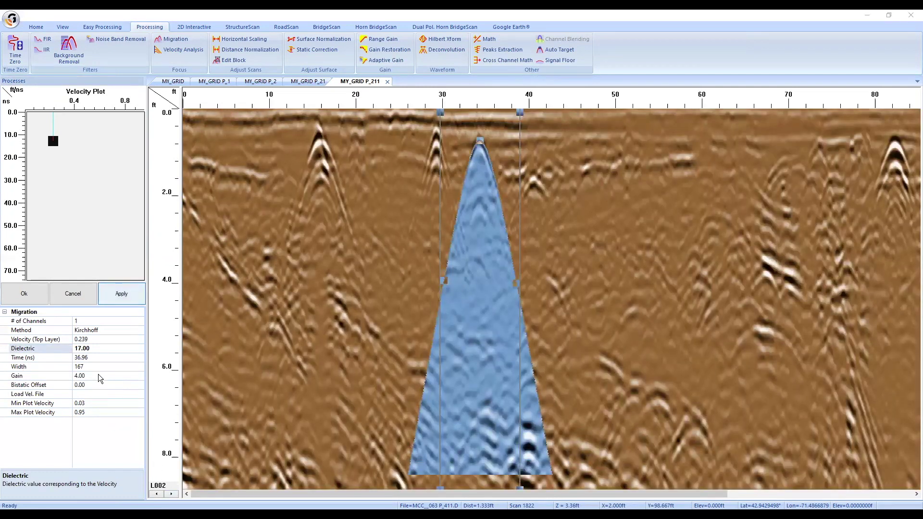
# Set the migration gain to 8, preview the result on profile L002 and reset it
pyautogui.click(23, 377)
pyautogui.write('8')
pyautogui.press('Return')
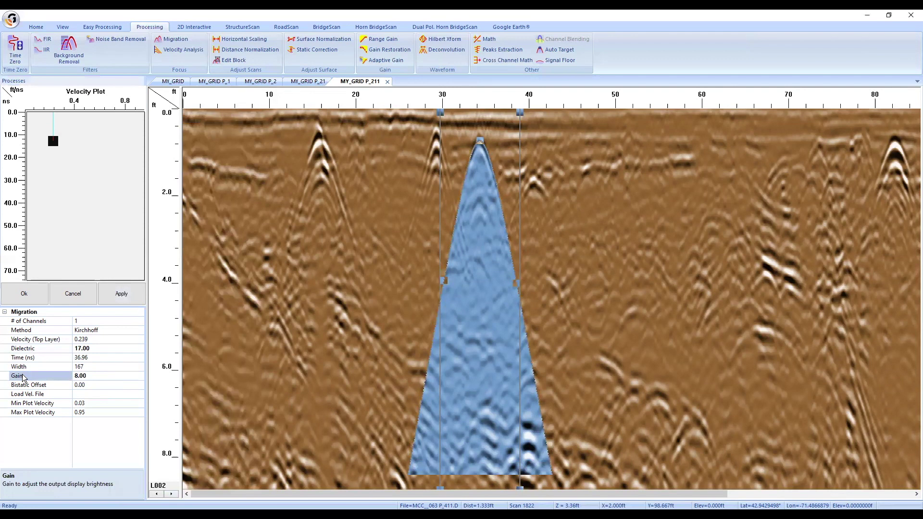
pyautogui.click(128, 292)
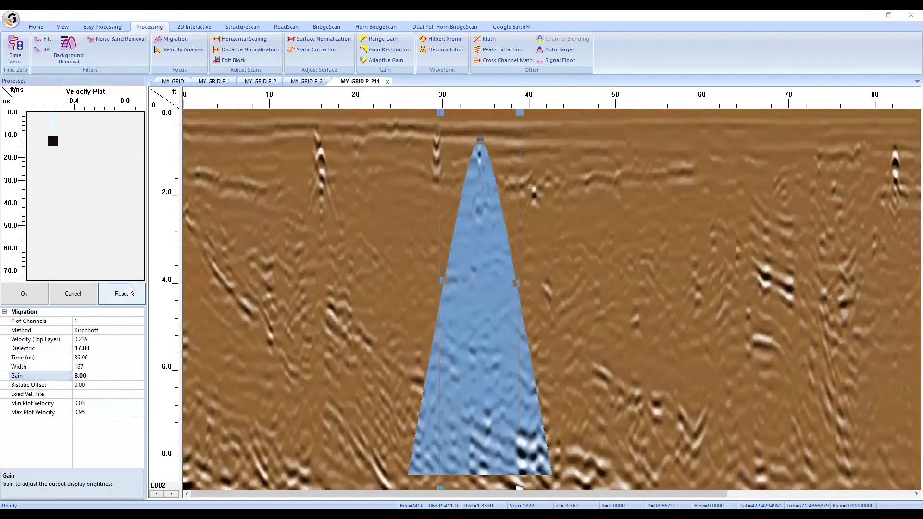
pyautogui.click(129, 291)
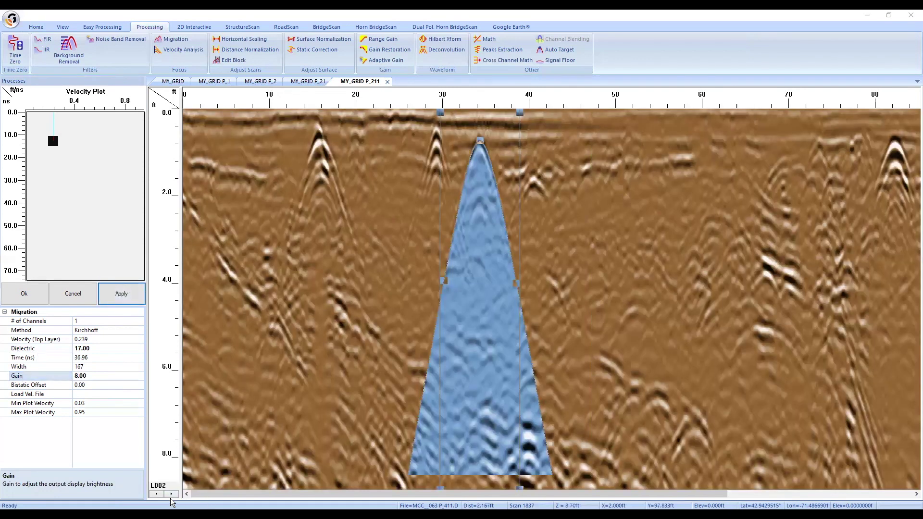
# Preview the migration on profiles L003 and L005, resetting the preview after each
pyautogui.click(172, 494)
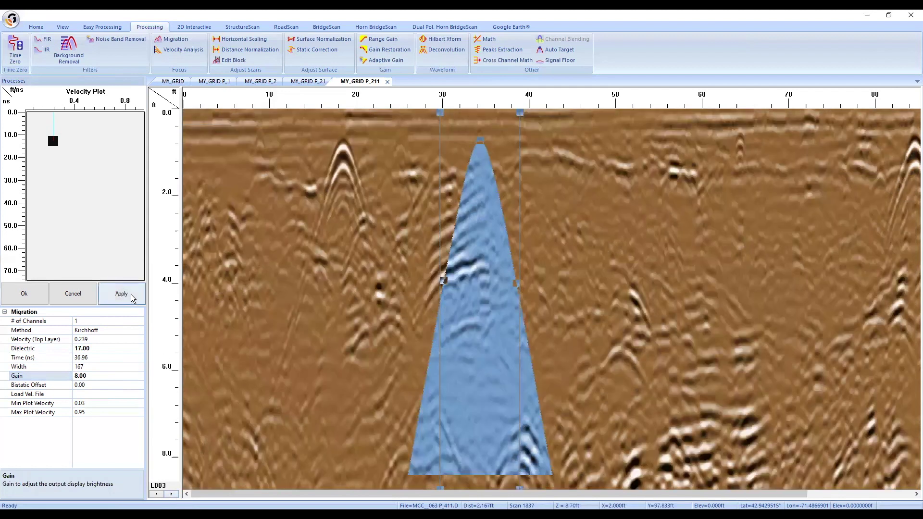
pyautogui.click(130, 294)
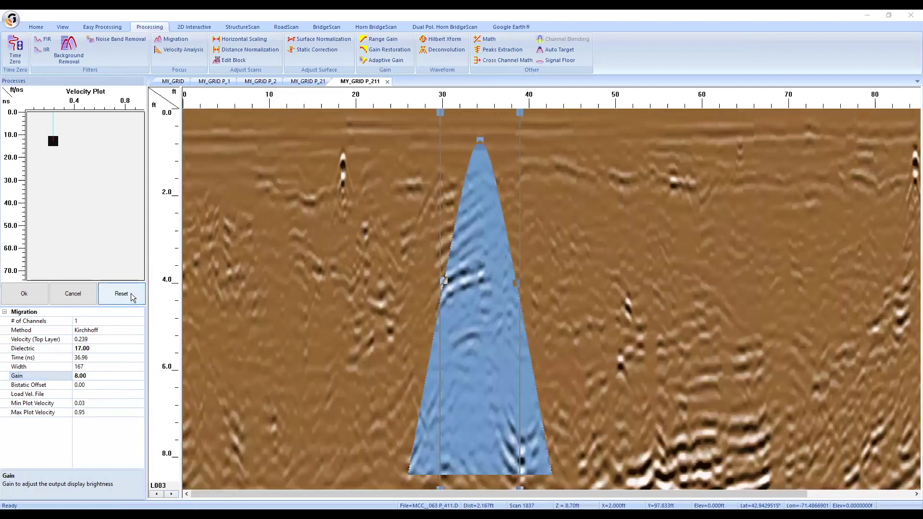
pyautogui.click(131, 297)
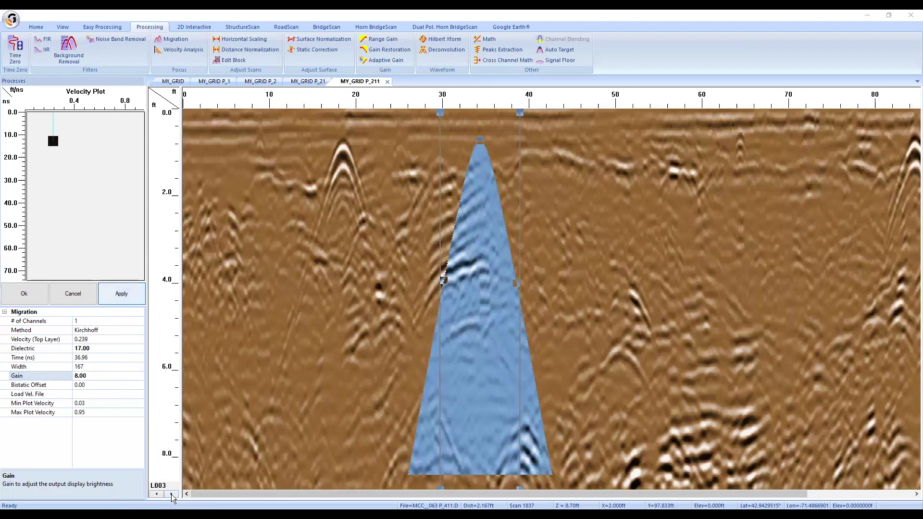
pyautogui.click(171, 494)
pyautogui.click(171, 495)
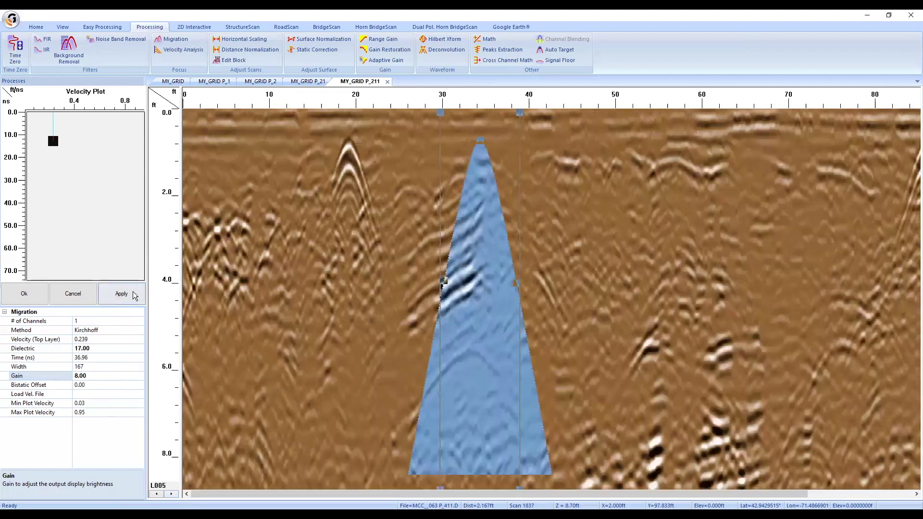
pyautogui.click(135, 296)
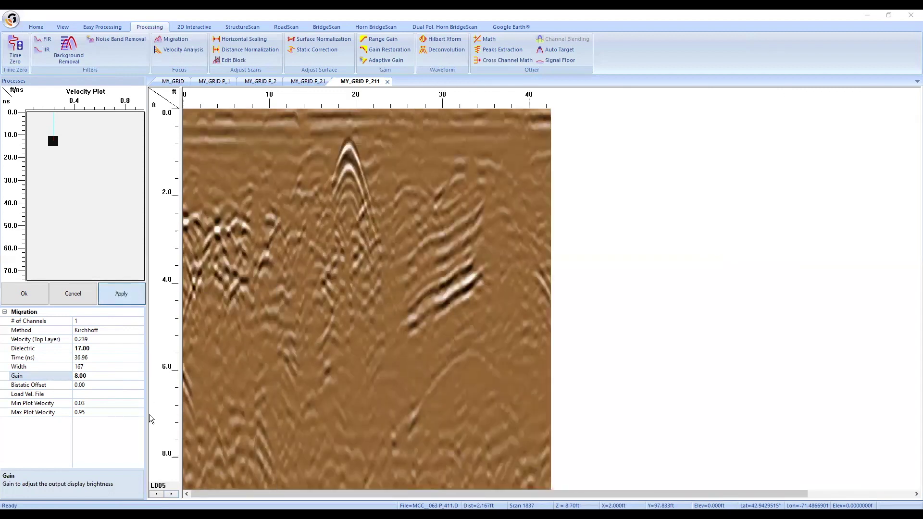
# Advance to profile L008, preview the migration on it and reset the preview
pyautogui.click(171, 494)
pyautogui.click(171, 494)
pyautogui.click(171, 494)
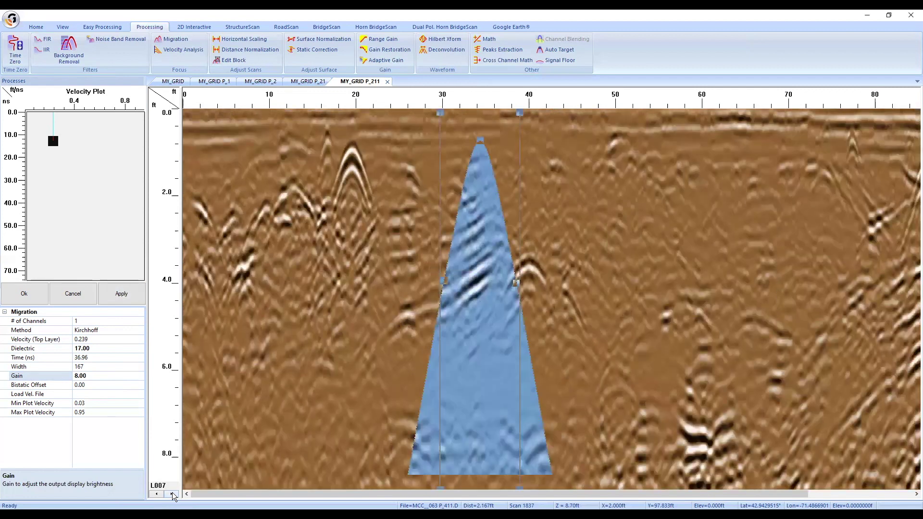
pyautogui.click(123, 294)
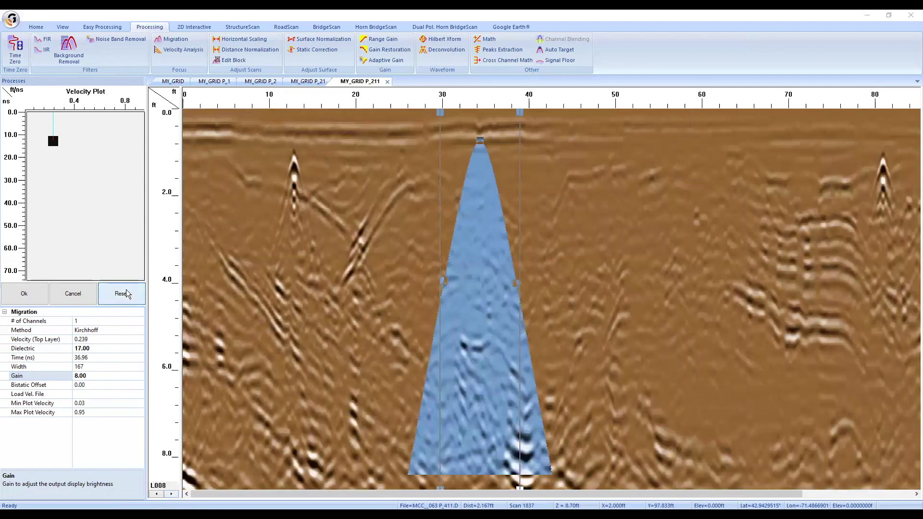
pyautogui.click(127, 293)
# Set the migration dielectric to 15, preview the result on profile L008, reset it and run the migration on the grid
pyautogui.click(9, 350)
pyautogui.write('15')
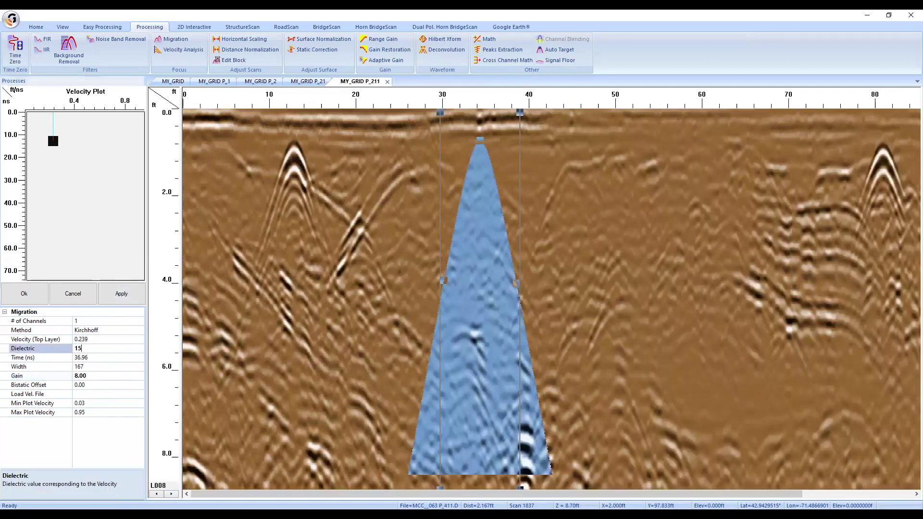
pyautogui.press('Return')
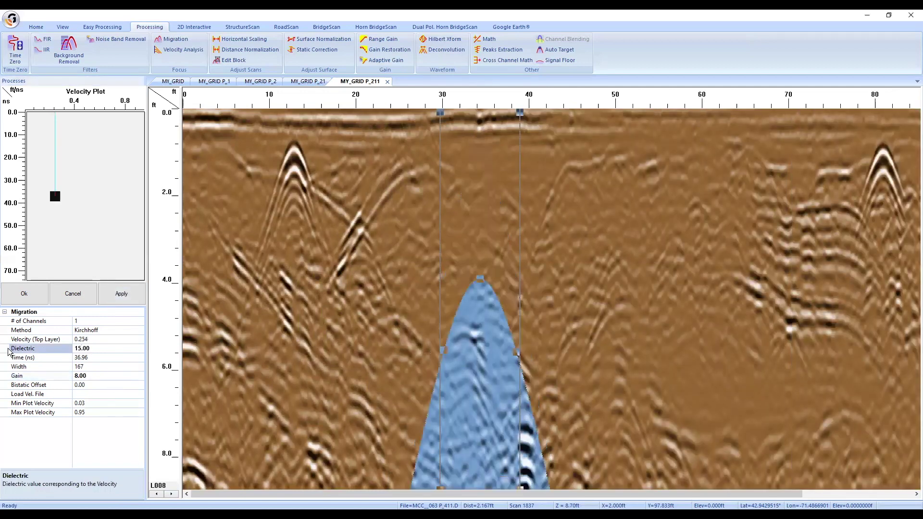
pyautogui.click(134, 297)
pyautogui.click(136, 300)
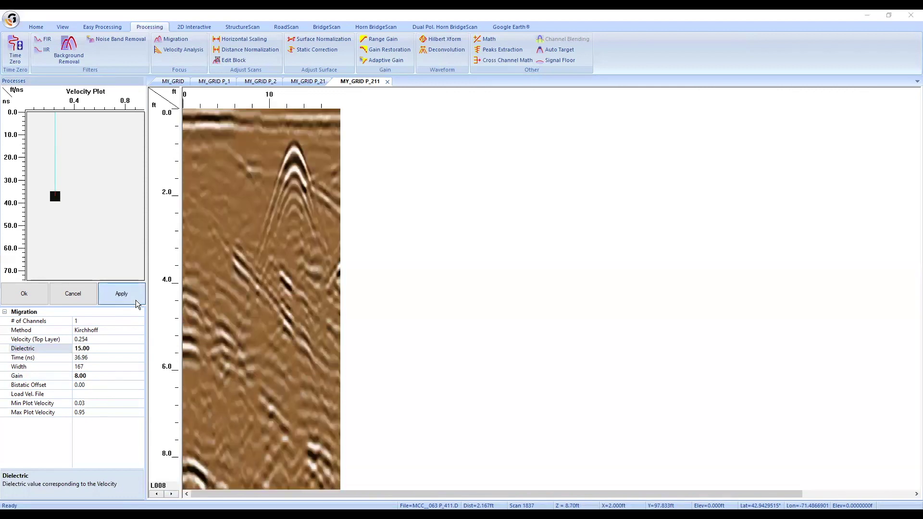
pyautogui.click(28, 292)
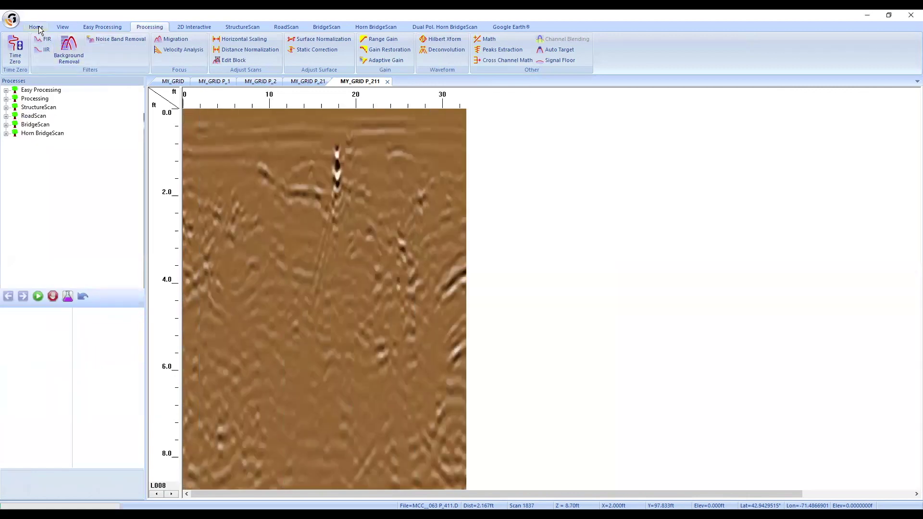
# Open the 3D view of the migrated grid
pyautogui.click(38, 26)
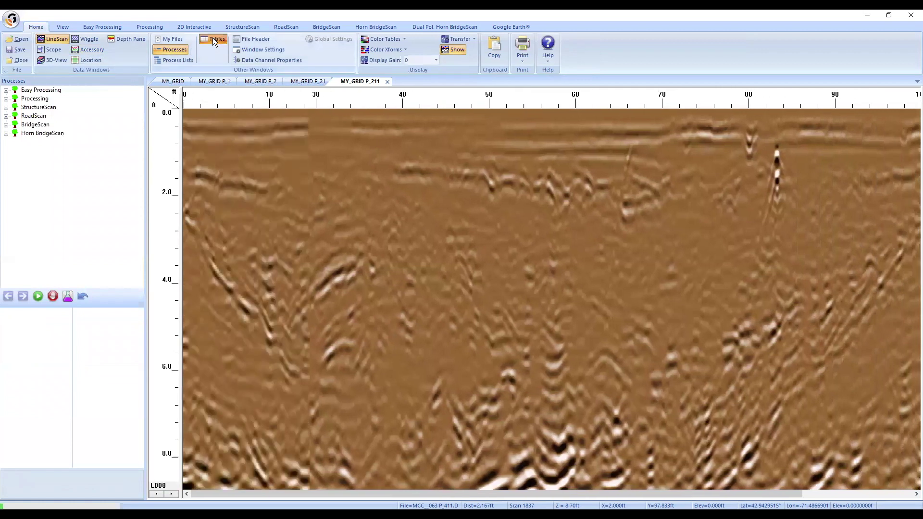
pyautogui.click(213, 38)
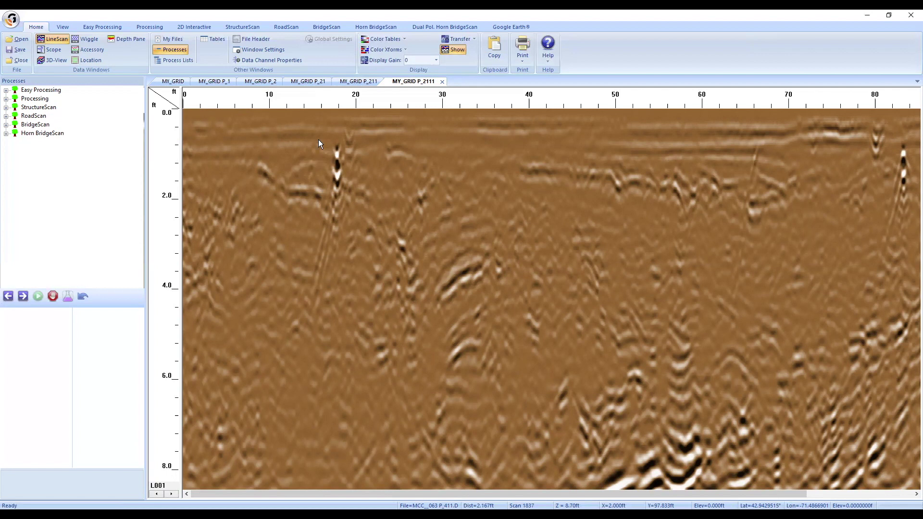
pyautogui.click(52, 57)
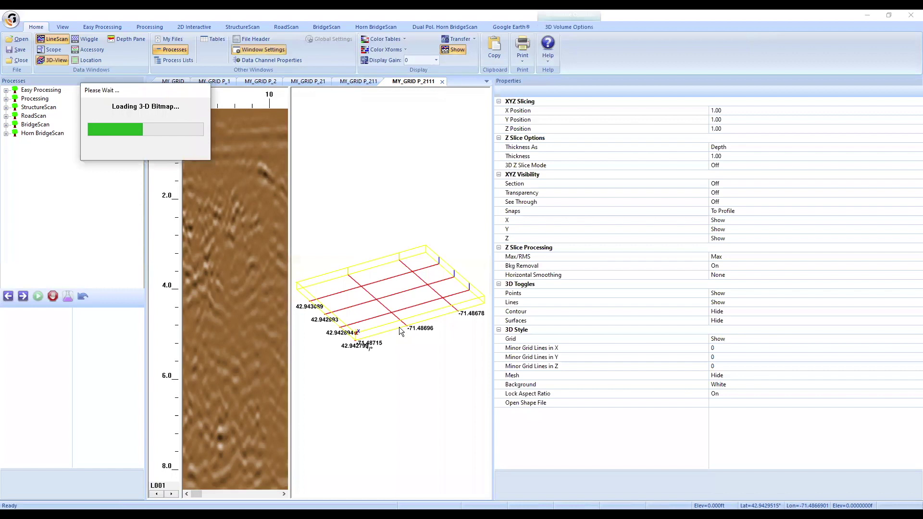
# Switch the grid from GPS to local coordinates and reopen its 3D view beside the line scan
pyautogui.moveTo(493, 216); pyautogui.dragTo(757, 244)
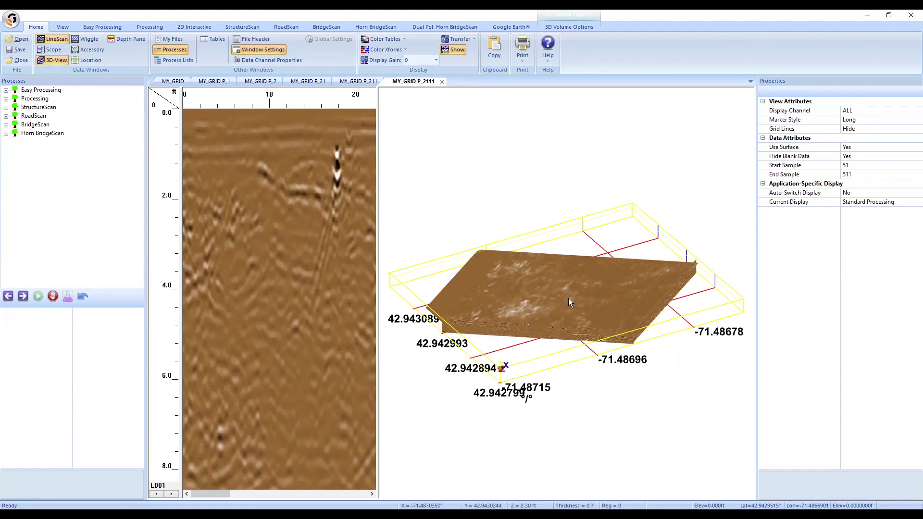
pyautogui.click(48, 60)
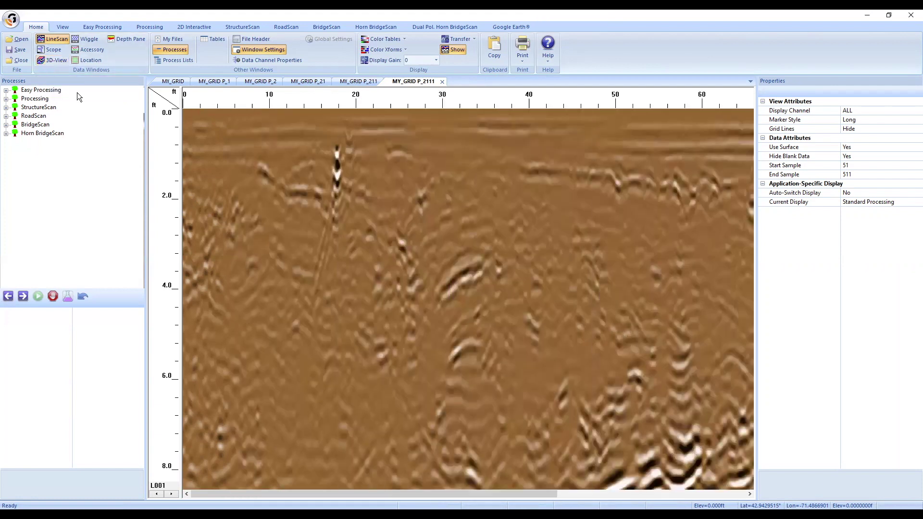
pyautogui.click(62, 27)
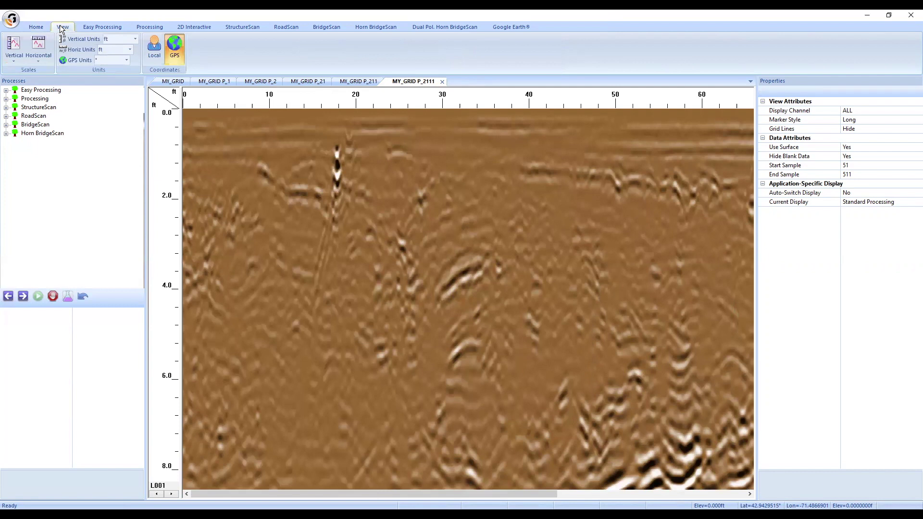
pyautogui.click(155, 53)
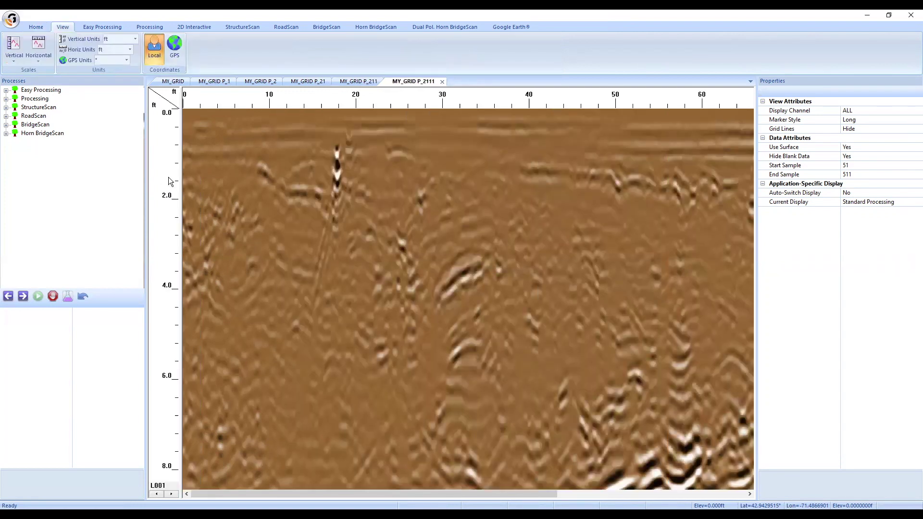
pyautogui.click(36, 27)
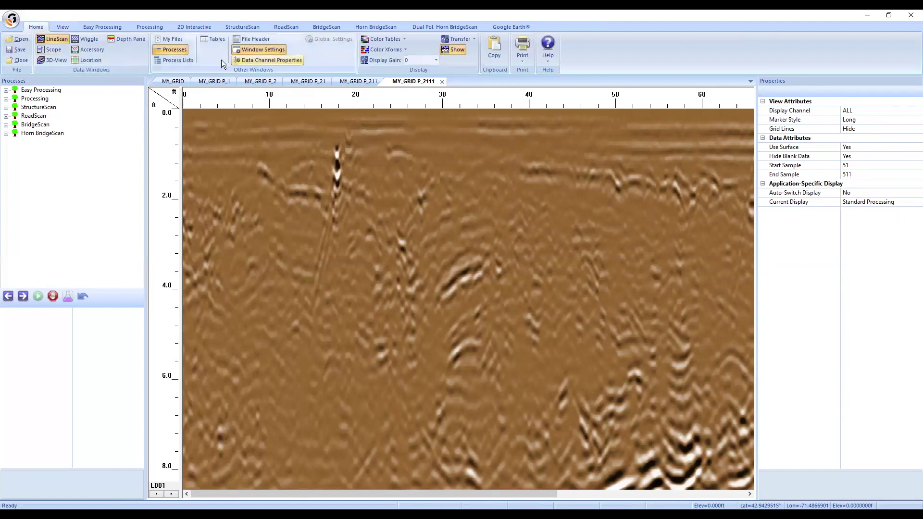
pyautogui.click(53, 59)
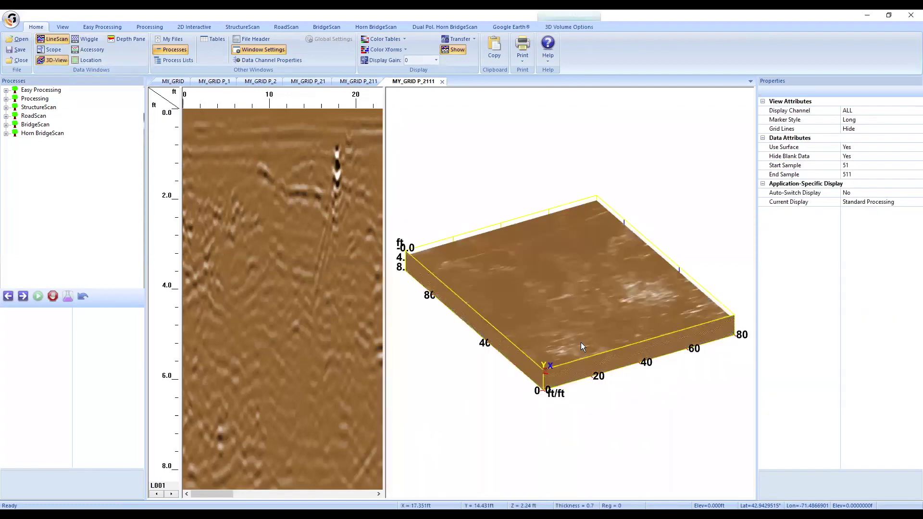
# Exaggerate the vertical scale of the 3D volume until its side slices are tall enough to read
pyautogui.moveTo(592, 326); pyautogui.dragTo(599, 305)
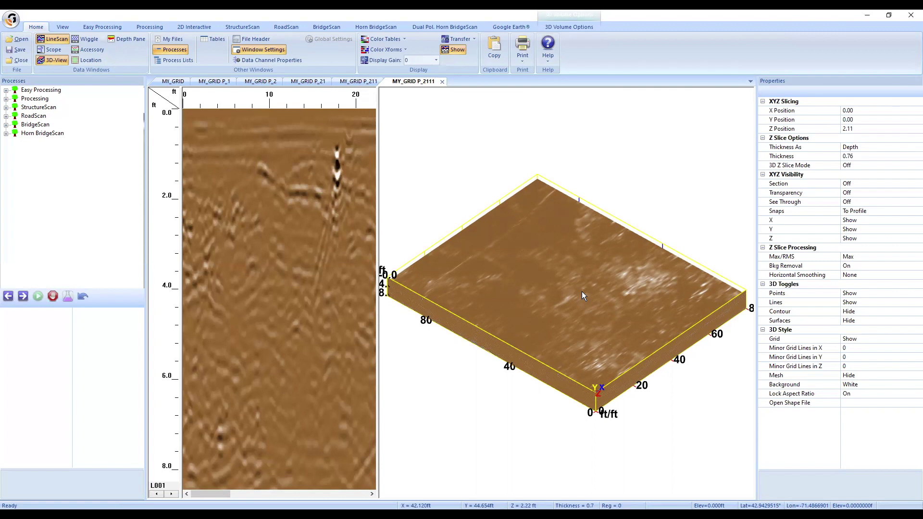
pyautogui.moveTo(573, 318); pyautogui.dragTo(319, 244)
pyautogui.moveTo(576, 280); pyautogui.dragTo(565, 252)
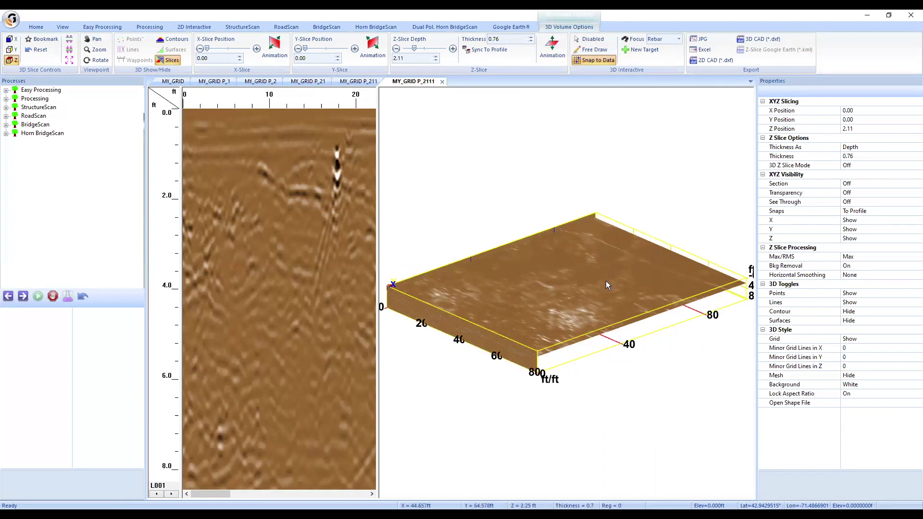
pyautogui.scroll(18, 606, 281)
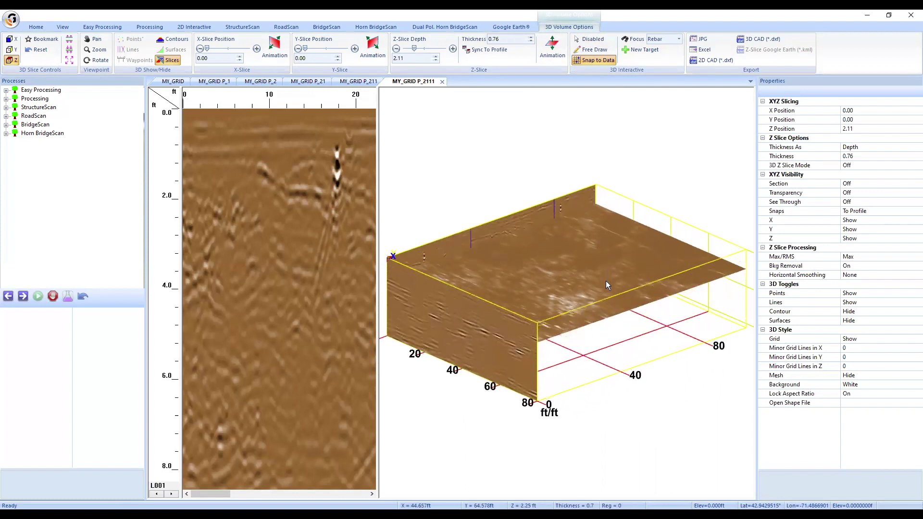
pyautogui.scroll(6, 606, 280)
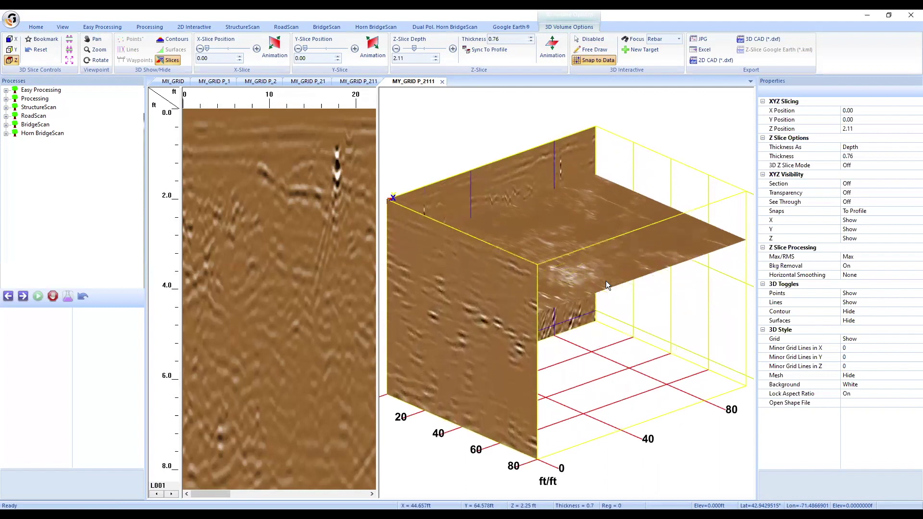
# Move the Y slice to 100 ft and the X slice to 80 ft in the 3D volume
pyautogui.moveTo(589, 262); pyautogui.dragTo(675, 312)
pyautogui.click(482, 317)
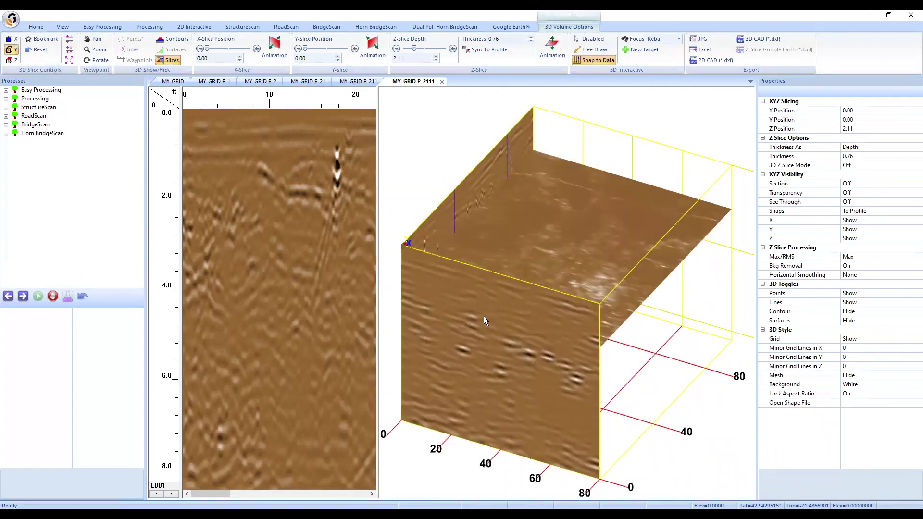
pyautogui.moveTo(501, 319); pyautogui.dragTo(187, 437)
pyautogui.moveTo(424, 348); pyautogui.dragTo(879, 435)
pyautogui.moveTo(546, 348); pyautogui.dragTo(419, 210)
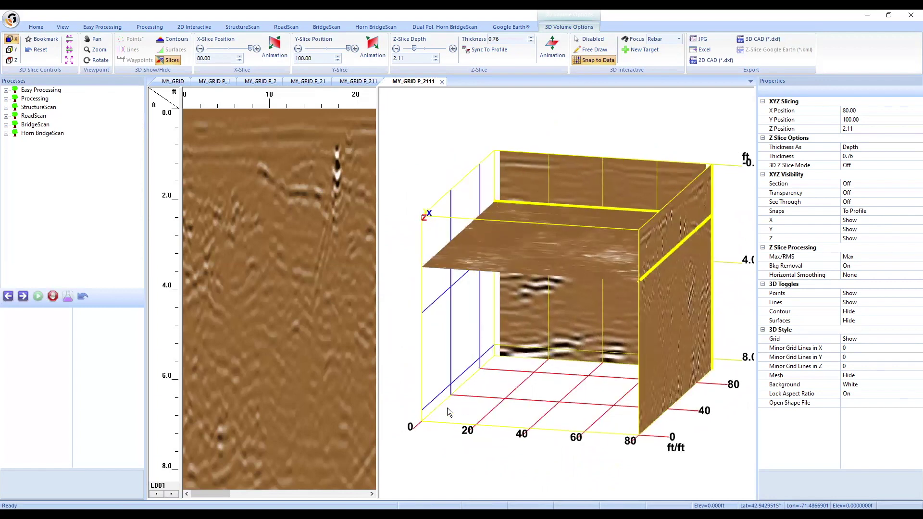
# Hide the Y slice of the 3D volume, leaving the X and Z slices shown
pyautogui.moveTo(520, 261); pyautogui.dragTo(779, 159)
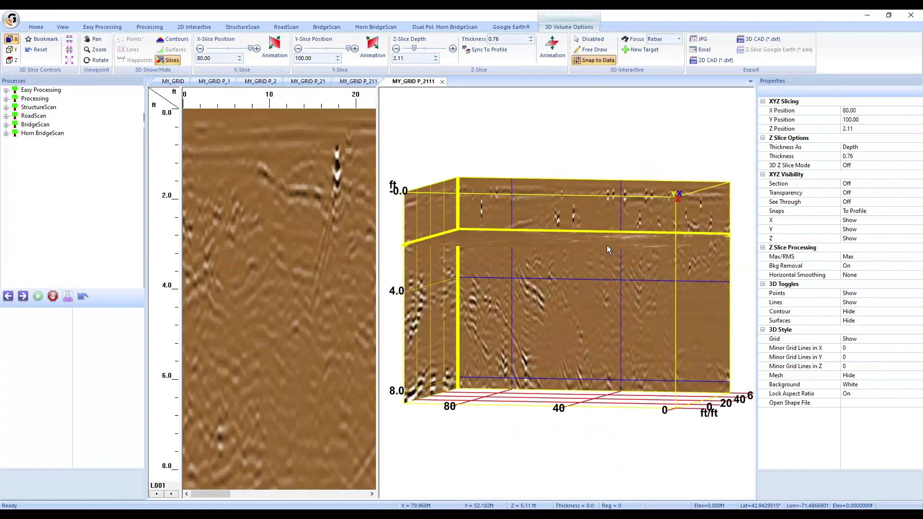
pyautogui.moveTo(638, 327); pyautogui.dragTo(399, 302)
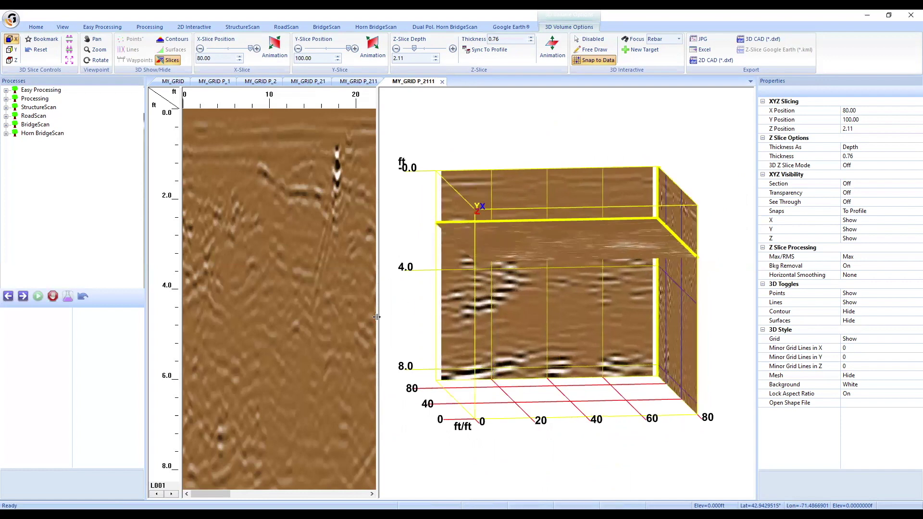
pyautogui.moveTo(513, 311); pyautogui.dragTo(481, 310)
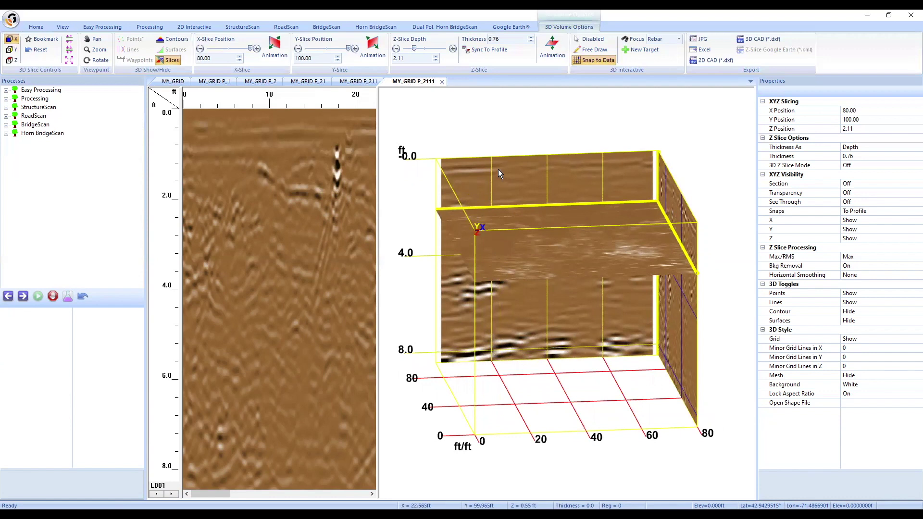
pyautogui.click(780, 176)
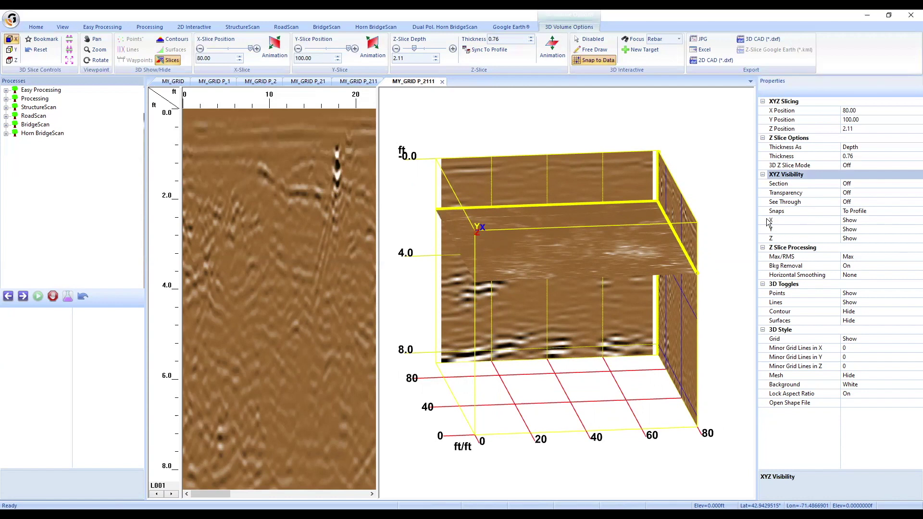
pyautogui.click(804, 220)
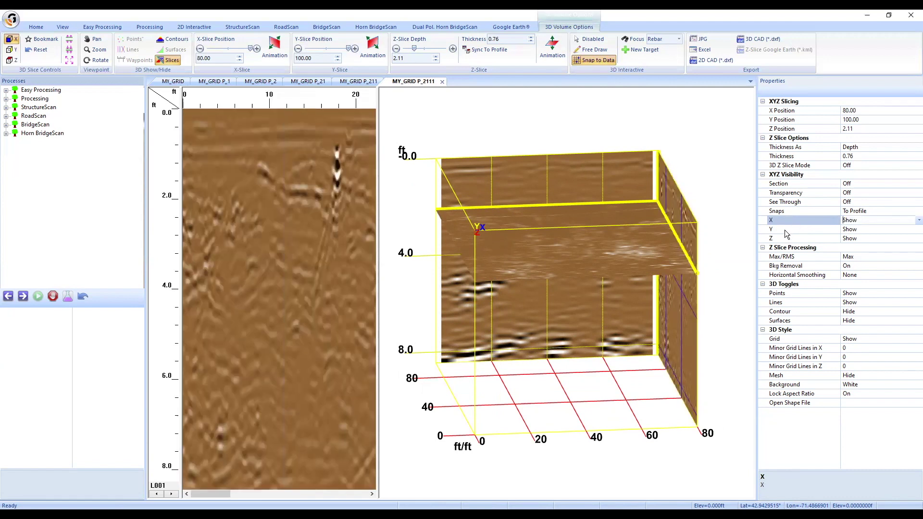
pyautogui.doubleClick(786, 230)
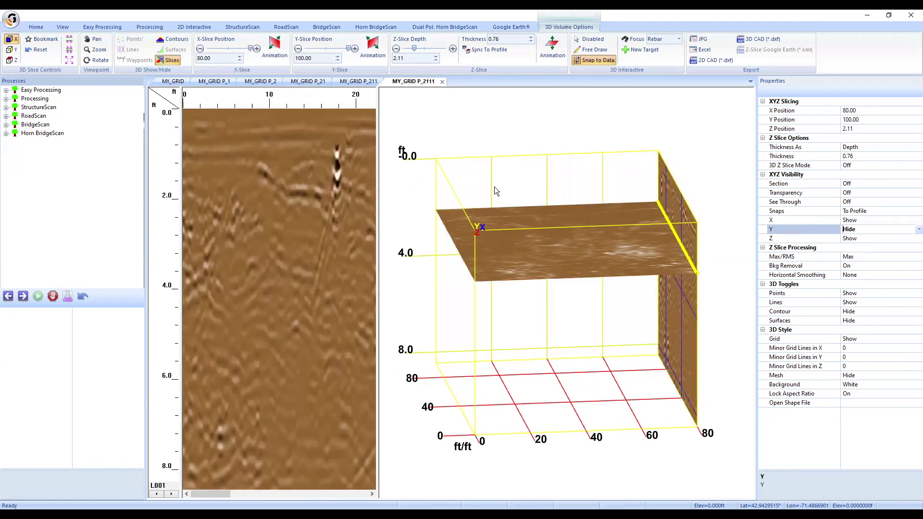
# Examine from several angles how the targets on the X slice line up with the reflections on the depth slice
pyautogui.moveTo(525, 193); pyautogui.dragTo(575, 196)
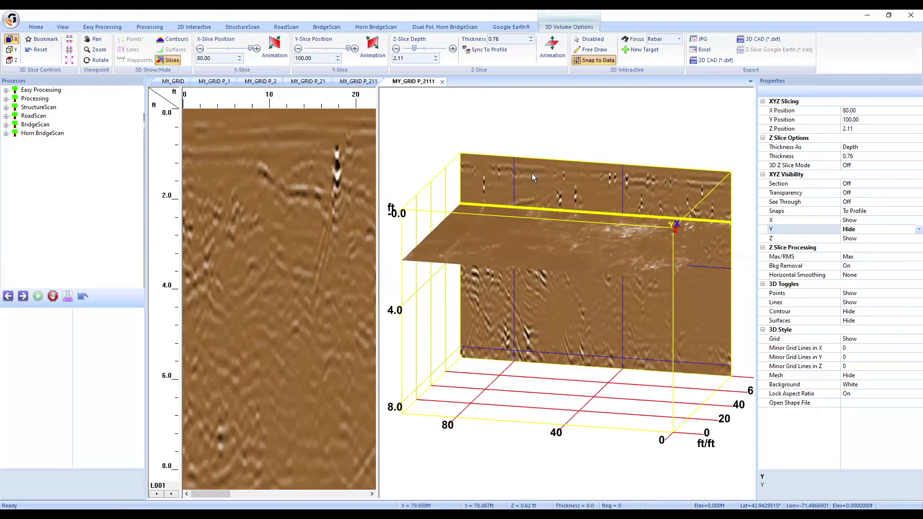
pyautogui.moveTo(652, 191); pyautogui.dragTo(455, 179)
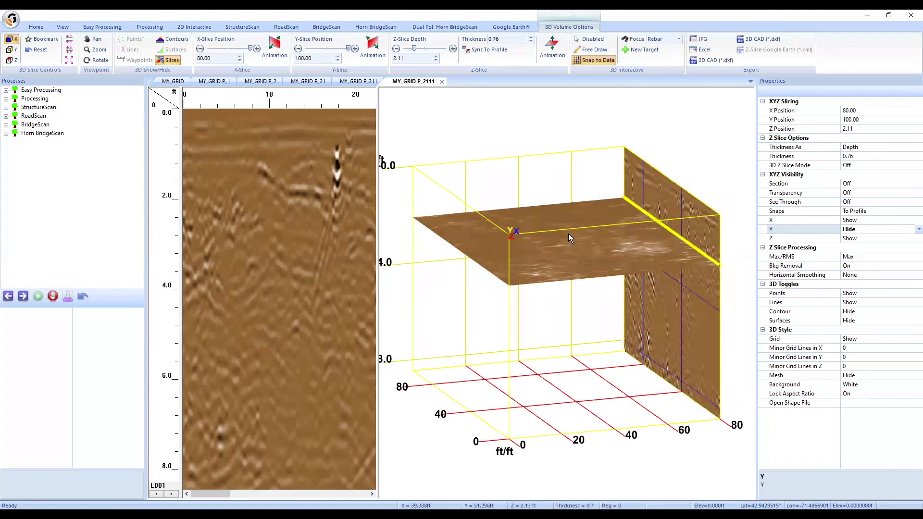
pyautogui.moveTo(630, 228); pyautogui.dragTo(712, 207)
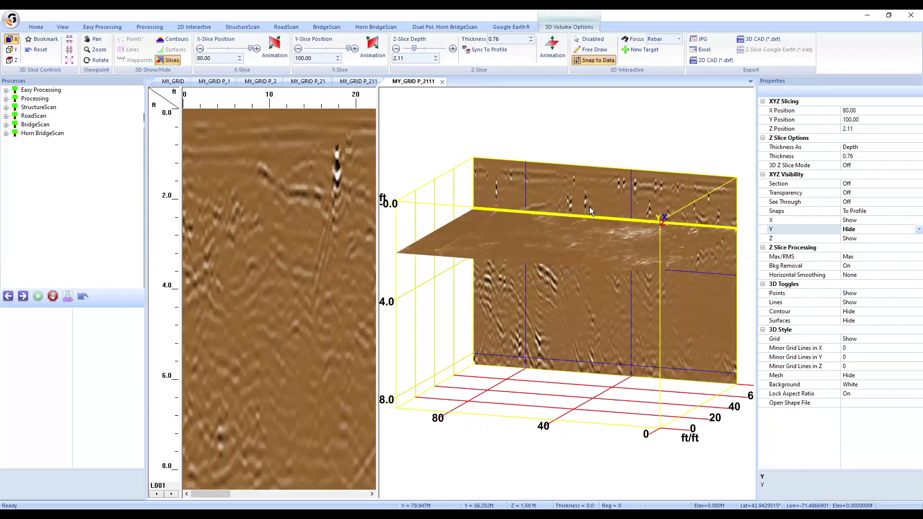
pyautogui.moveTo(622, 216); pyautogui.dragTo(647, 271)
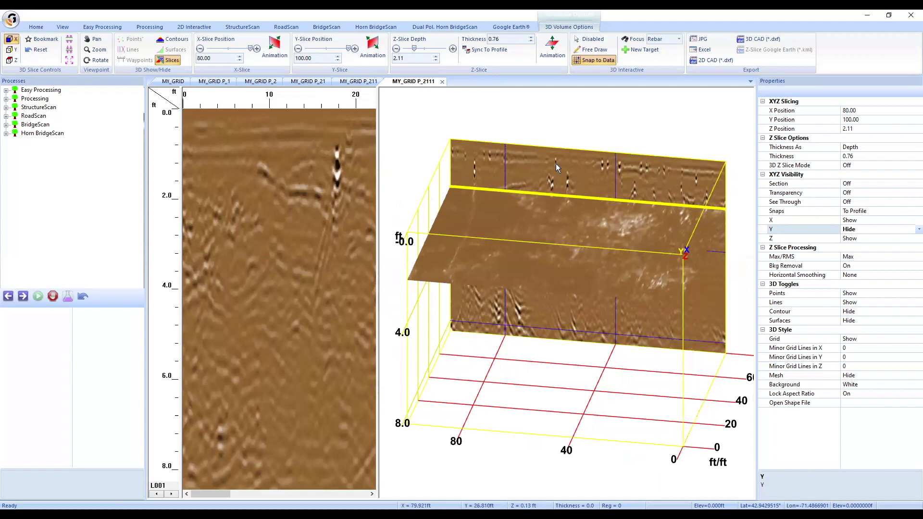
pyautogui.moveTo(550, 173); pyautogui.dragTo(574, 211)
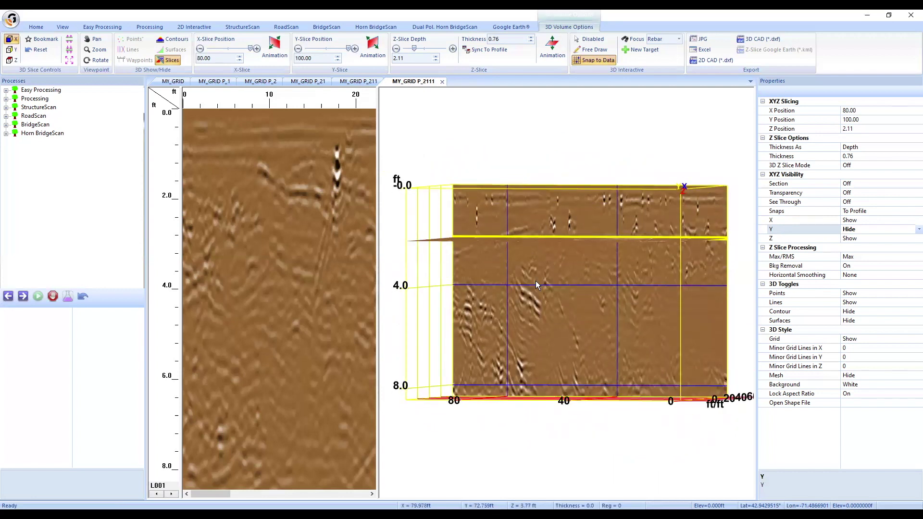
pyautogui.moveTo(537, 285); pyautogui.dragTo(533, 306)
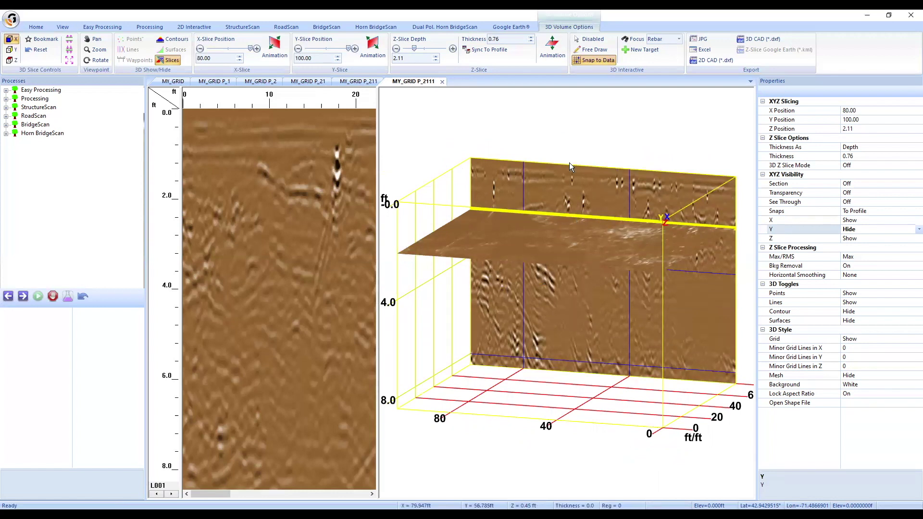
pyautogui.moveTo(607, 185); pyautogui.dragTo(577, 298)
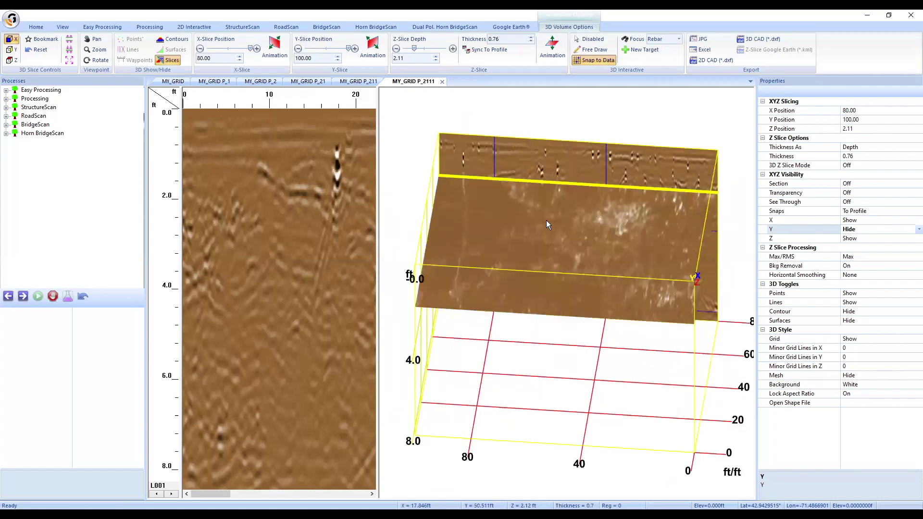
# Raise the depth slice to 1.33 ft and set the display gain to 3
pyautogui.moveTo(573, 265); pyautogui.dragTo(587, 200)
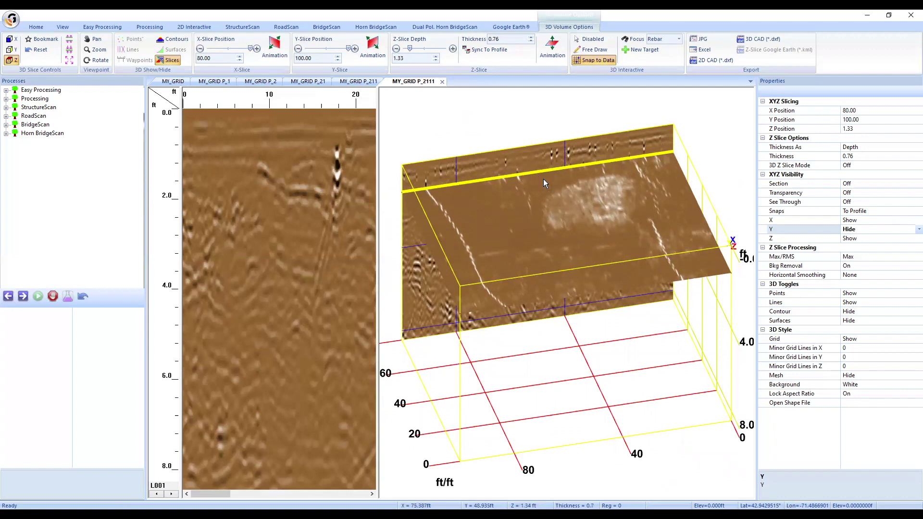
pyautogui.rightClick(590, 225)
pyautogui.moveTo(610, 231)
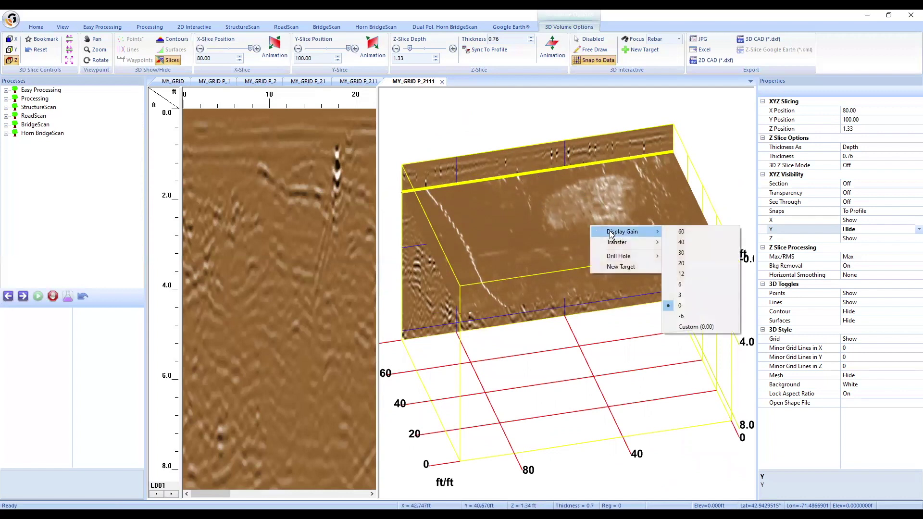
pyautogui.click(693, 296)
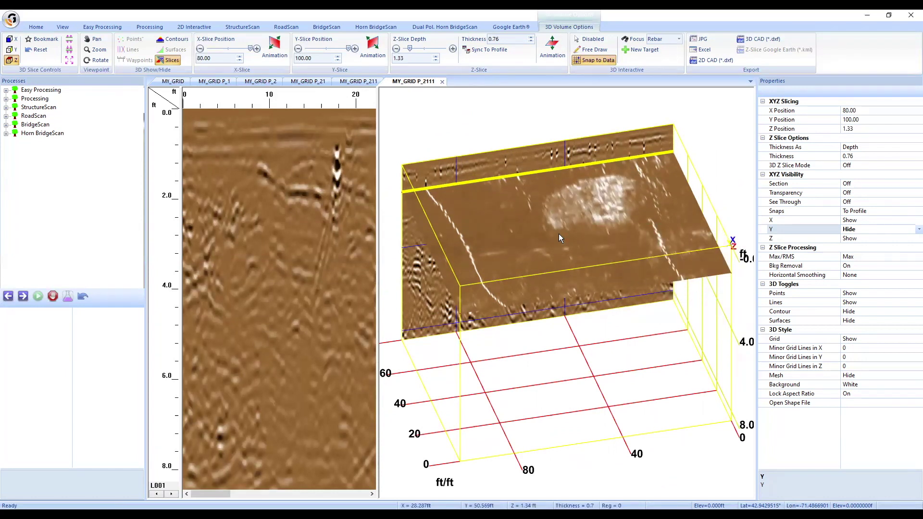
# Move the depth slice to 1.86 ft and the X slice to 61.82 ft, through the bright reflection area
pyautogui.moveTo(597, 220); pyautogui.dragTo(563, 232)
pyautogui.click(539, 188)
pyautogui.moveTo(620, 200); pyautogui.dragTo(501, 292)
pyautogui.moveTo(580, 205); pyautogui.dragTo(621, 241)
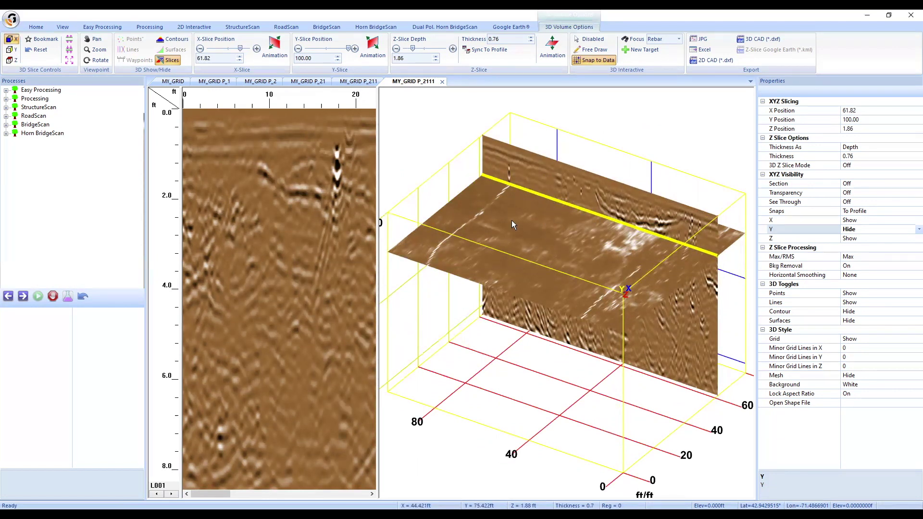
# Set the Z slice thickness to 0.50 ft, its depth to 1.26 ft and the X slice to 62.13 ft
pyautogui.moveTo(610, 236); pyautogui.dragTo(744, 144)
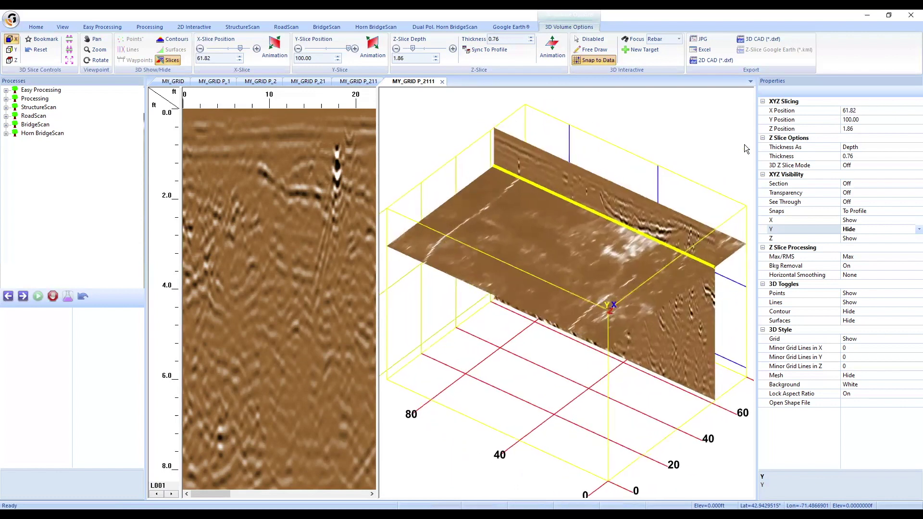
pyautogui.moveTo(654, 228); pyautogui.dragTo(737, 155)
pyautogui.moveTo(631, 221); pyautogui.dragTo(637, 201)
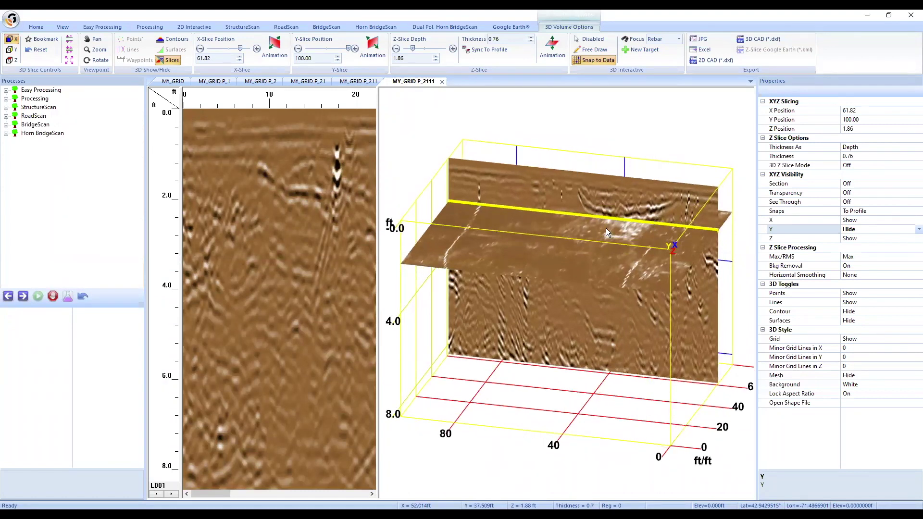
pyautogui.moveTo(619, 234); pyautogui.dragTo(615, 212)
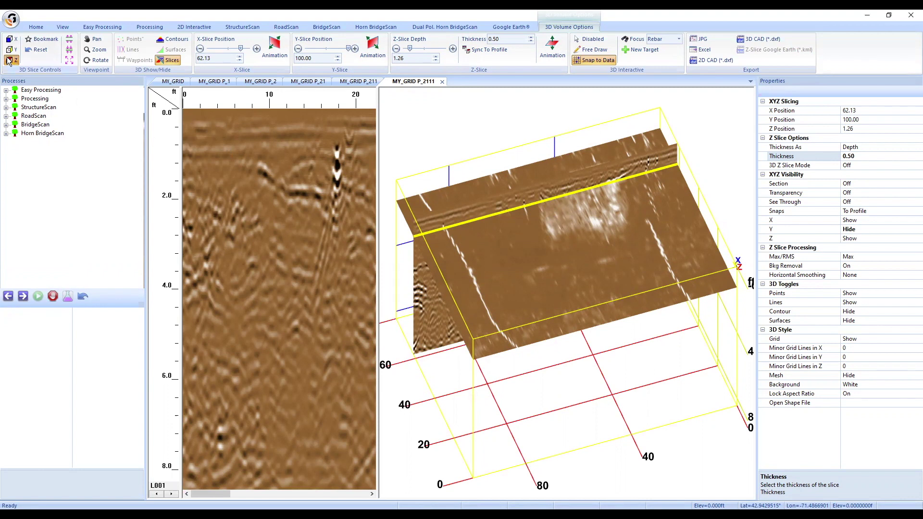
# Close all open files and display the global settings
pyautogui.click(11, 20)
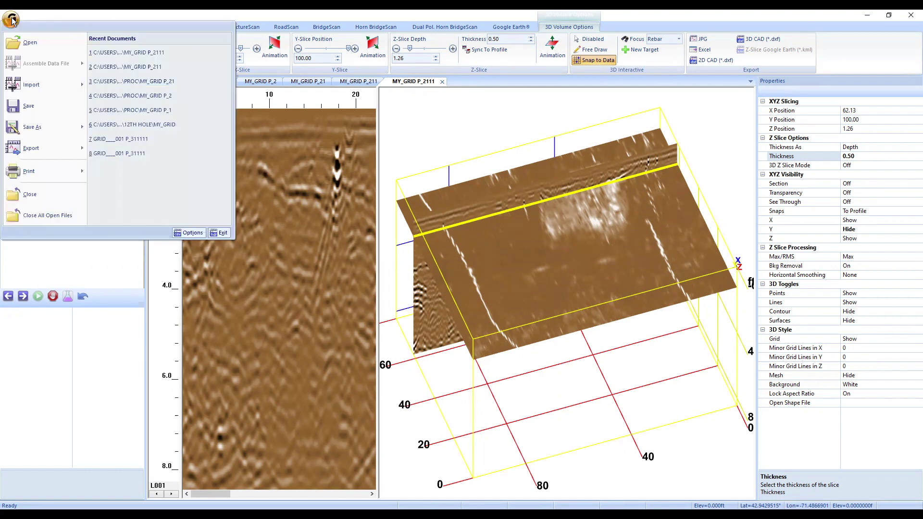
pyautogui.click(42, 218)
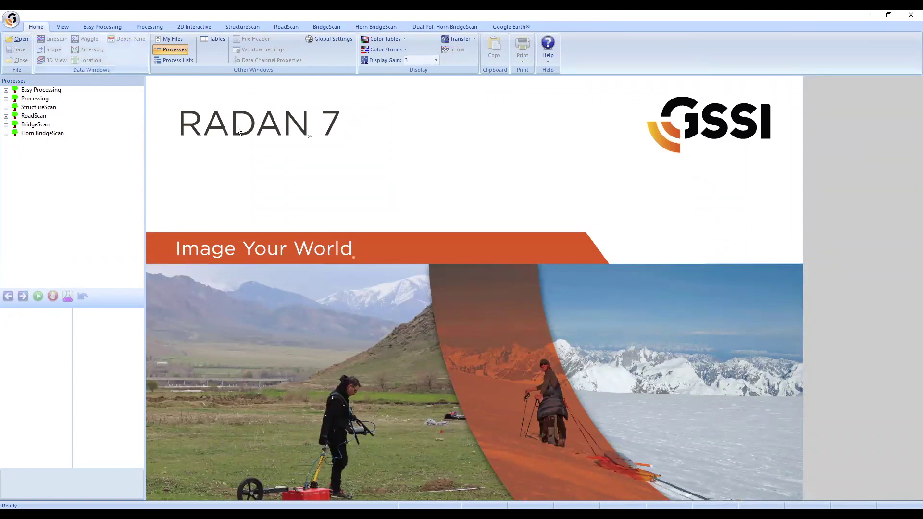
pyautogui.click(329, 39)
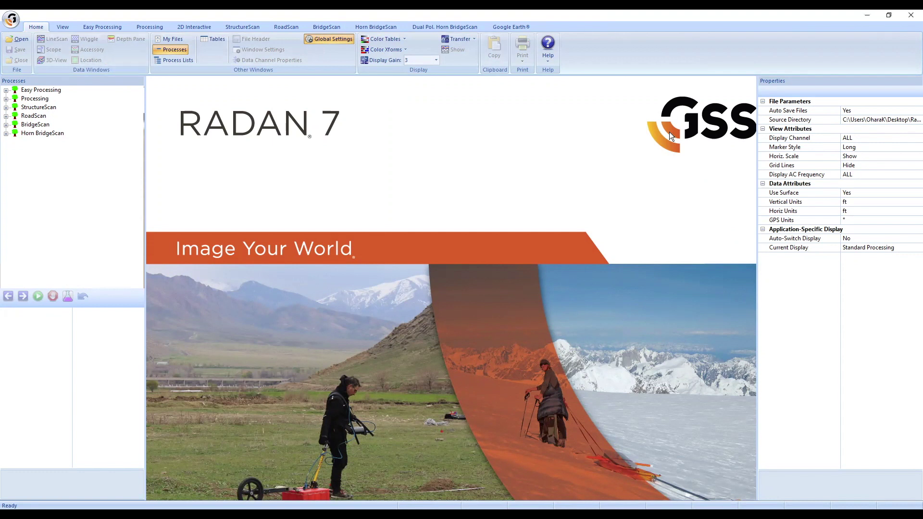
# Set the default source directory to the Grid 1 folder inside Cemetaries, Edgewood Grids 1-2, in the Radan Class Datasets
pyautogui.doubleClick(798, 118)
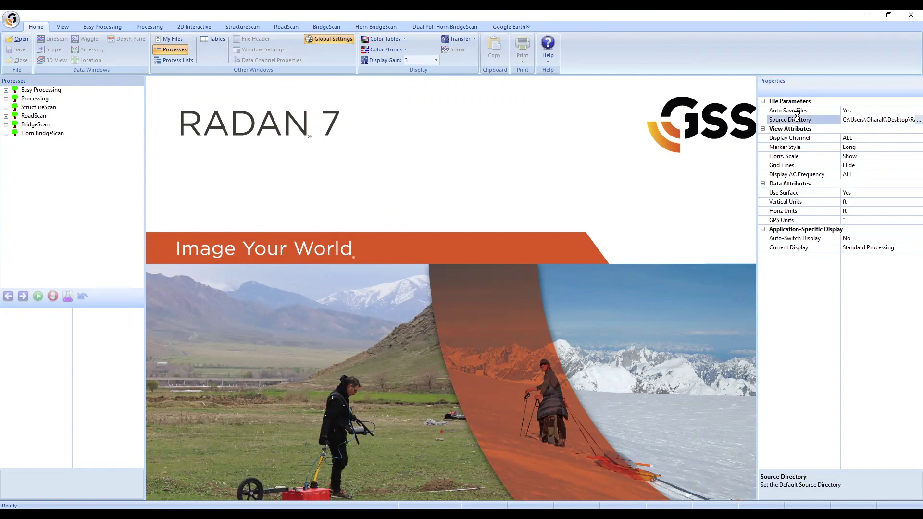
pyautogui.scroll(-1, 479, 285)
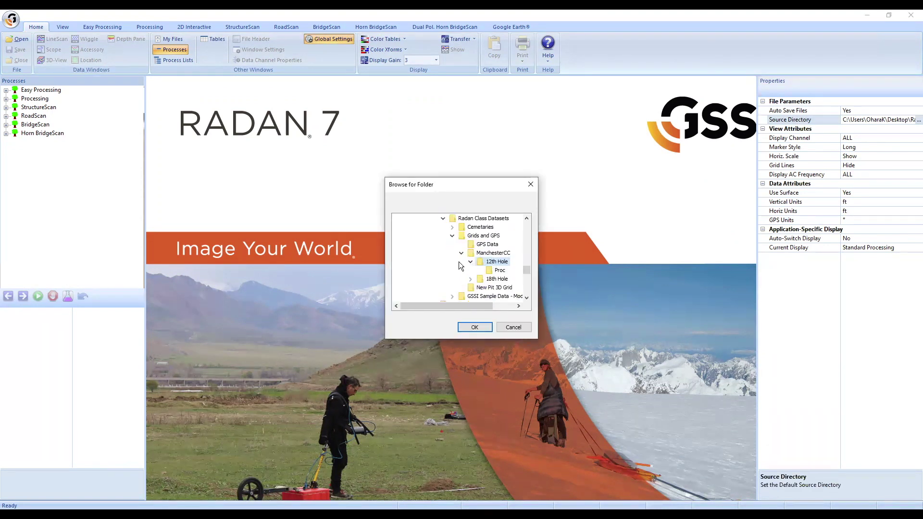
pyautogui.click(462, 253)
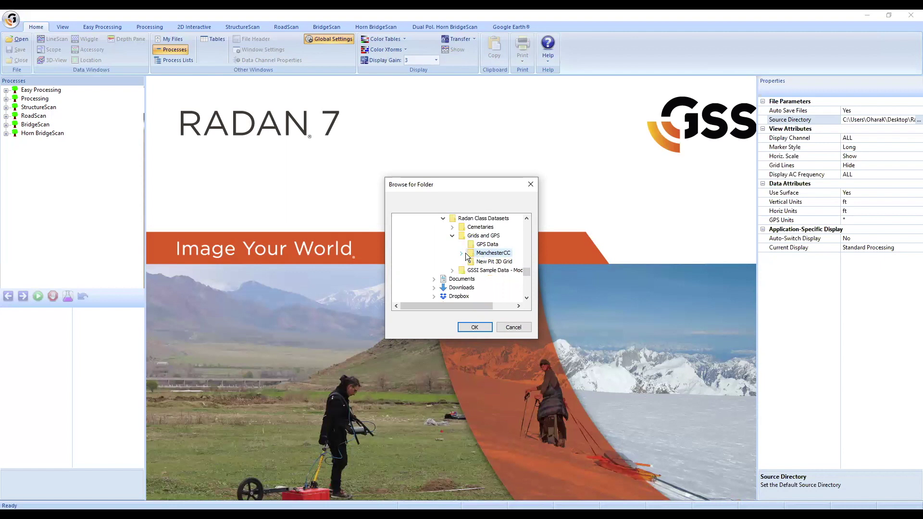
pyautogui.click(453, 227)
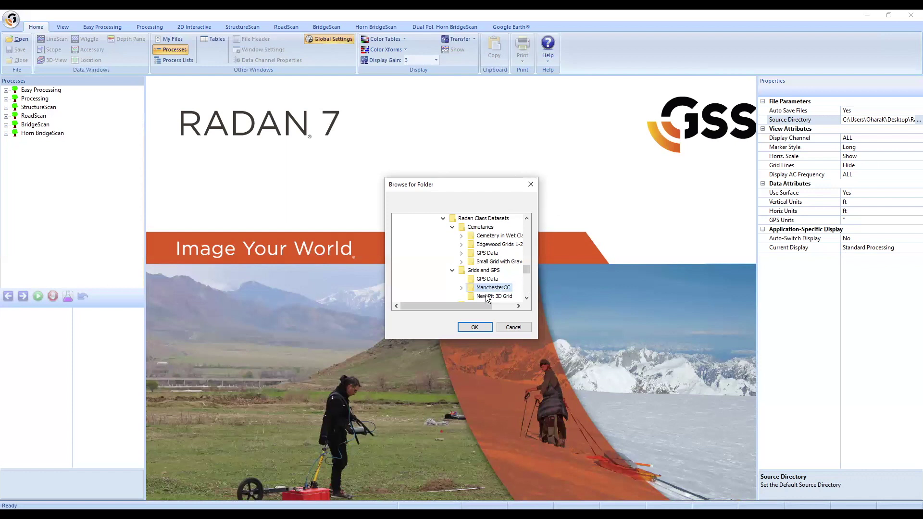
pyautogui.click(477, 227)
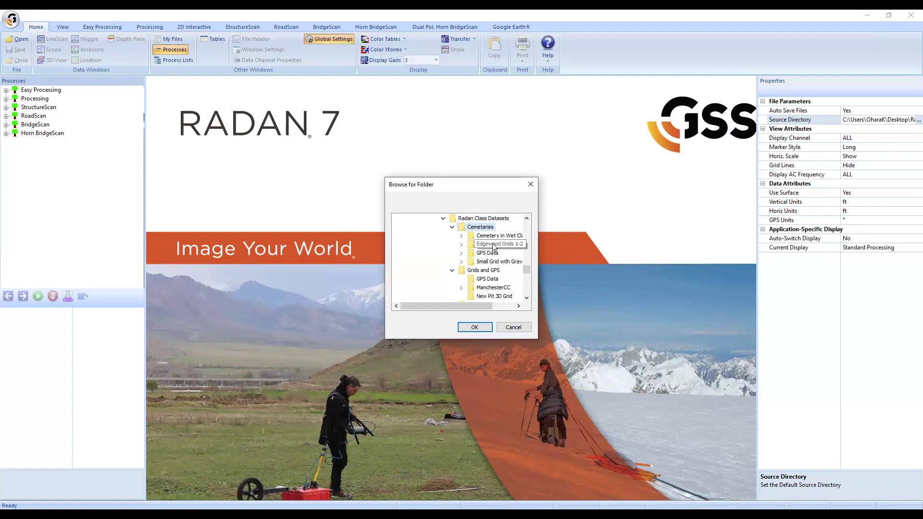
pyautogui.doubleClick(493, 243)
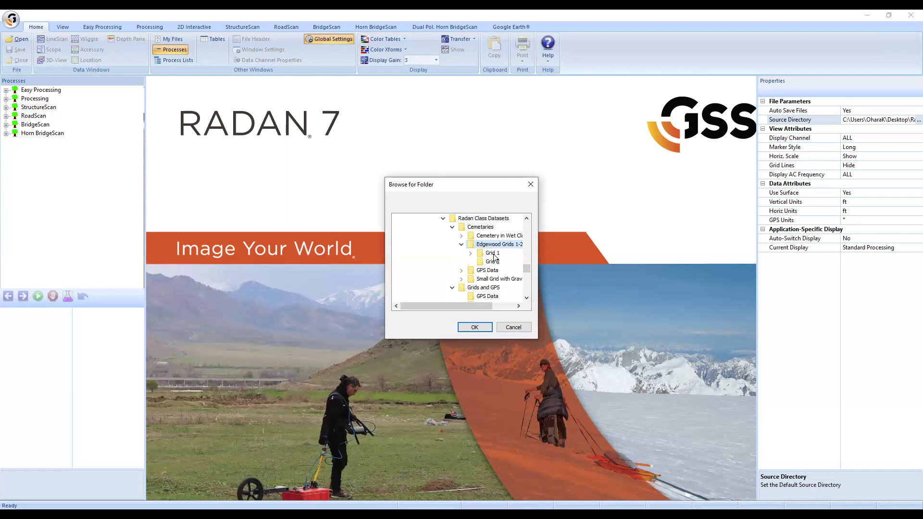
pyautogui.click(492, 255)
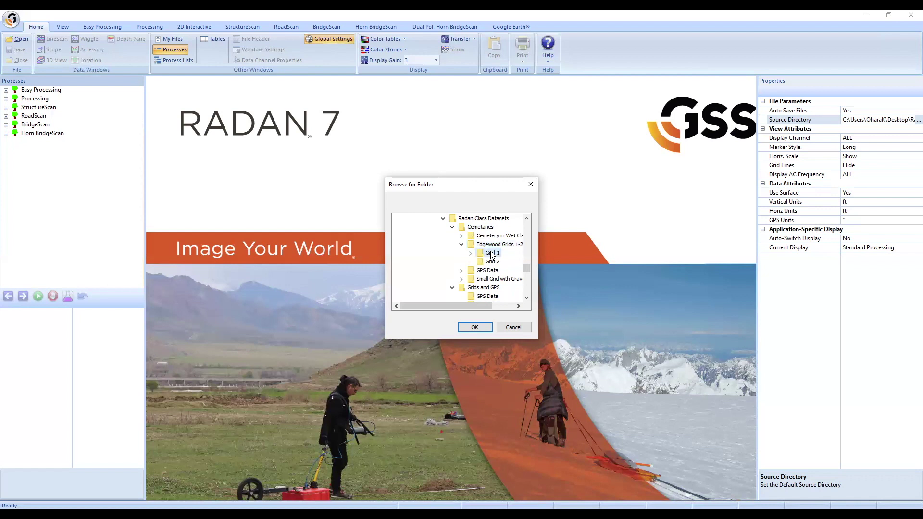
pyautogui.doubleClick(492, 255)
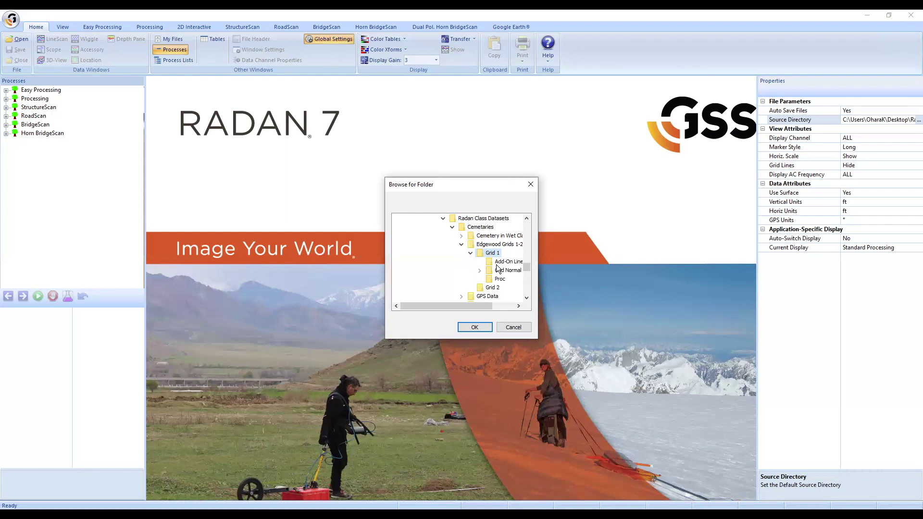
pyautogui.doubleClick(497, 272)
pyautogui.doubleClick(498, 272)
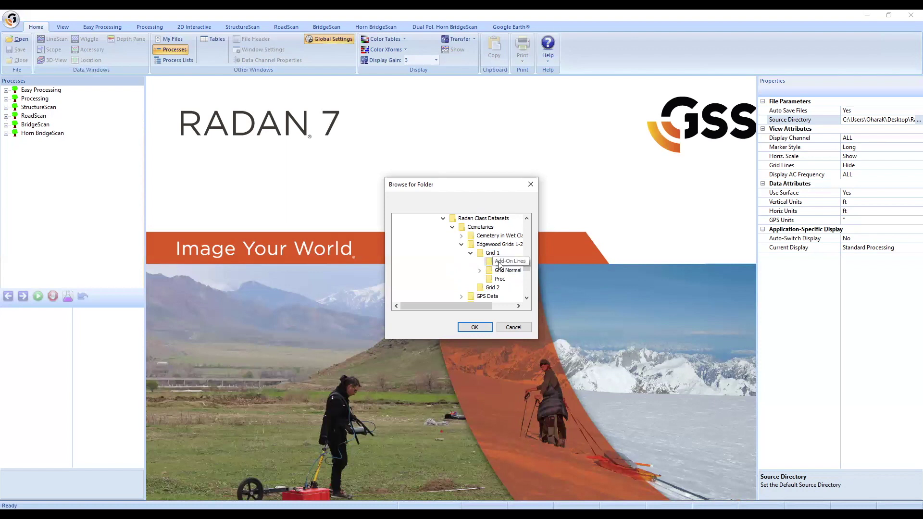
pyautogui.click(499, 264)
pyautogui.click(491, 254)
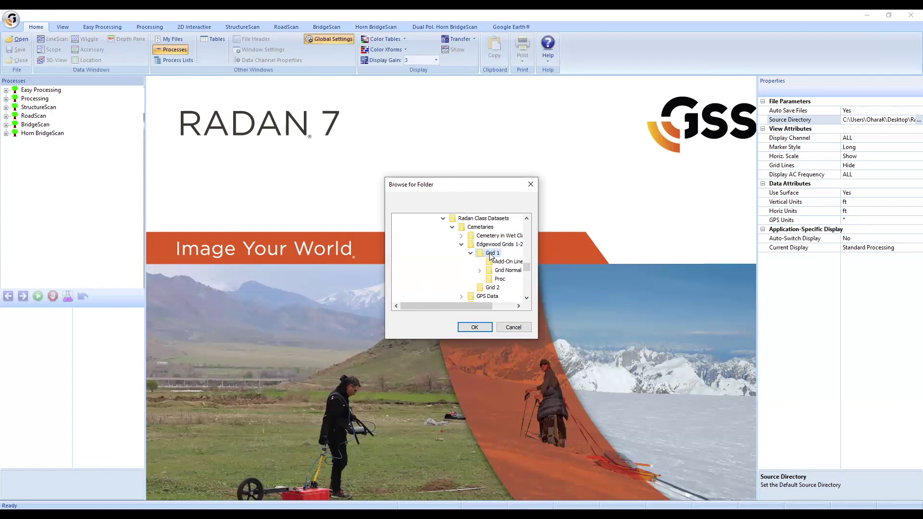
pyautogui.click(475, 328)
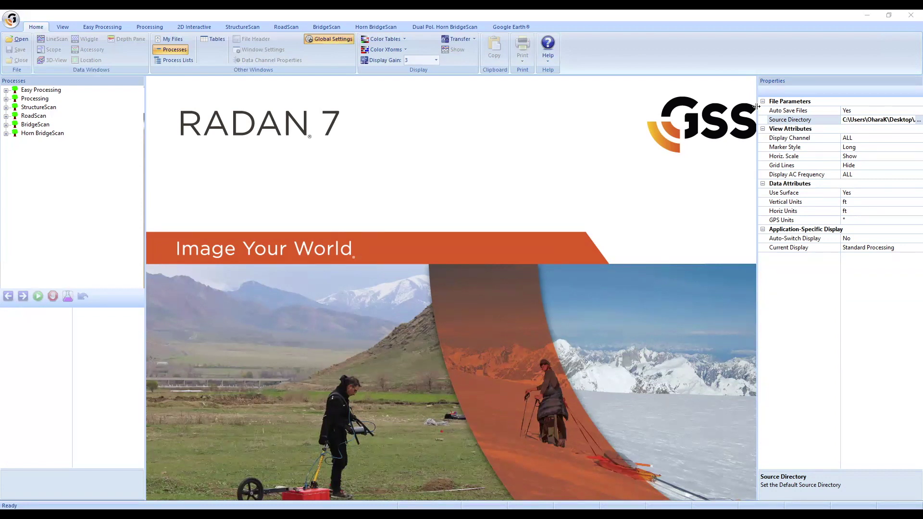
# Set the horizontal units to m and the vertical units to cm in the global settings
pyautogui.click(792, 212)
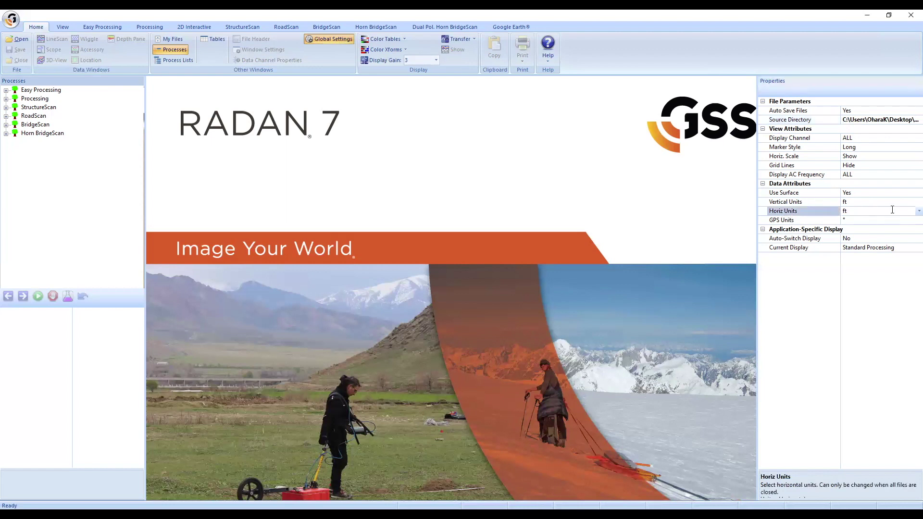
pyautogui.click(917, 211)
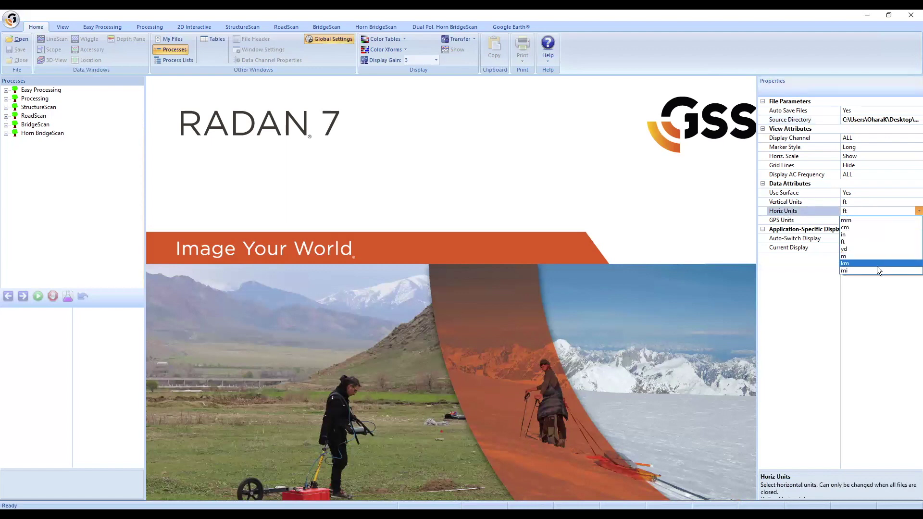
pyautogui.click(846, 256)
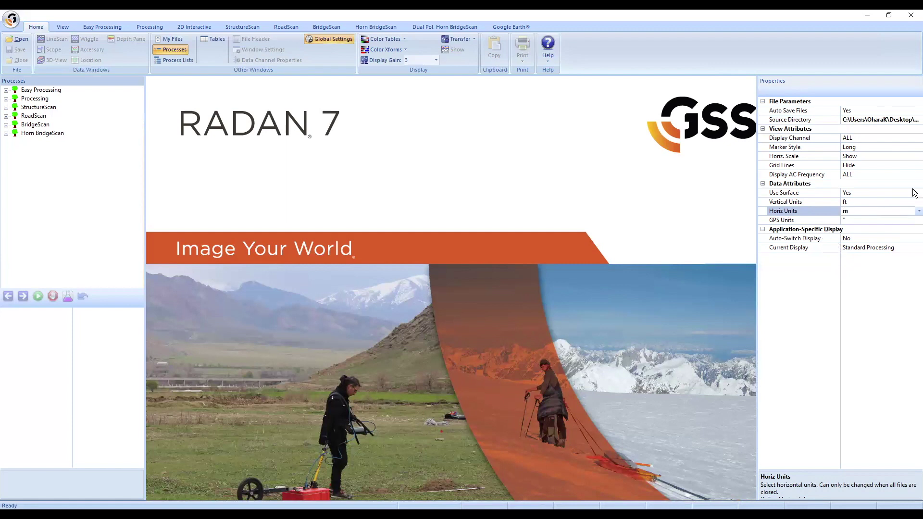
pyautogui.click(907, 202)
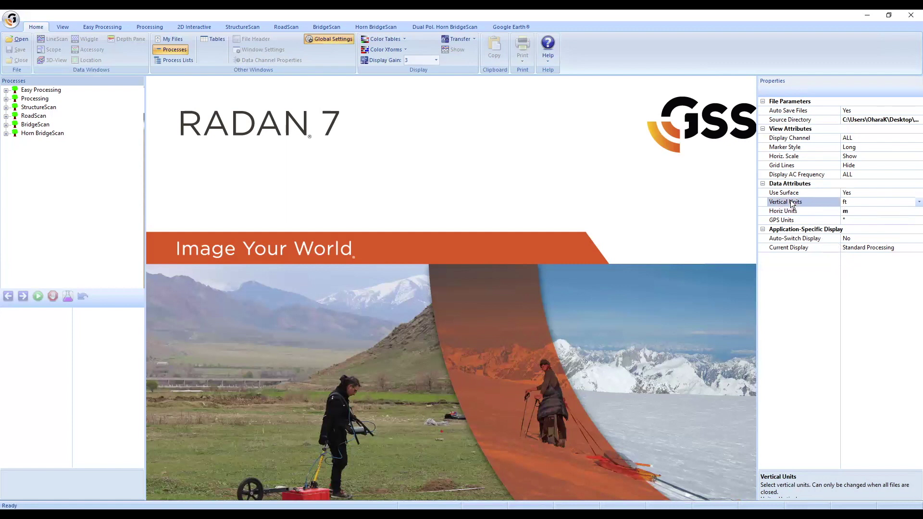
pyautogui.click(913, 203)
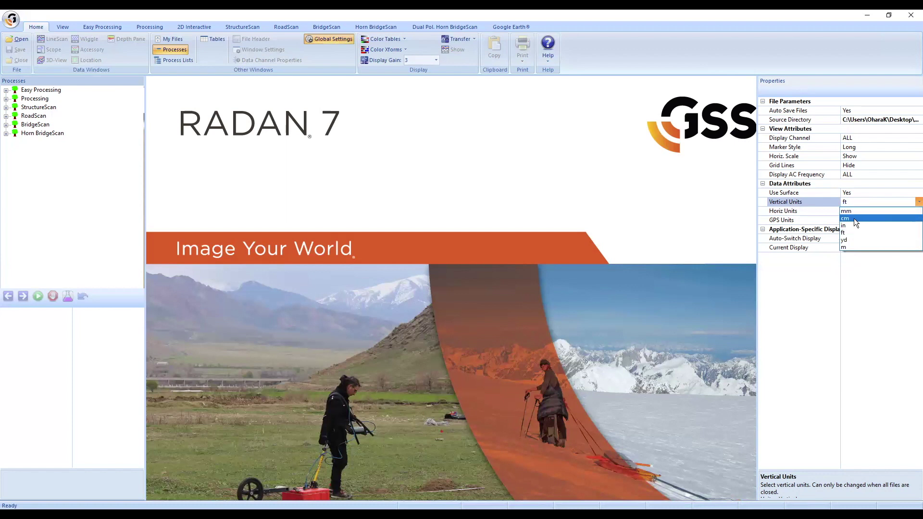
pyautogui.click(855, 218)
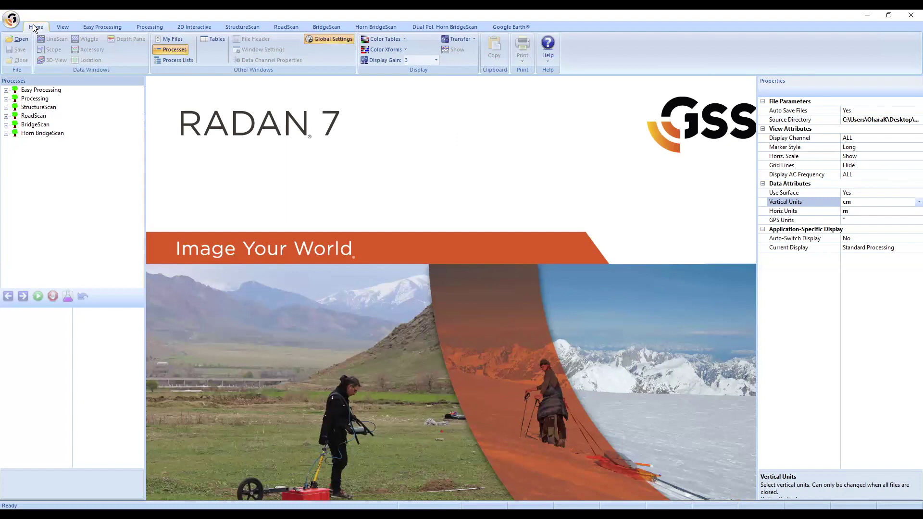
# Create a new assembled 3D file named my_second_grid in the Grid 1 folder
pyautogui.click(11, 20)
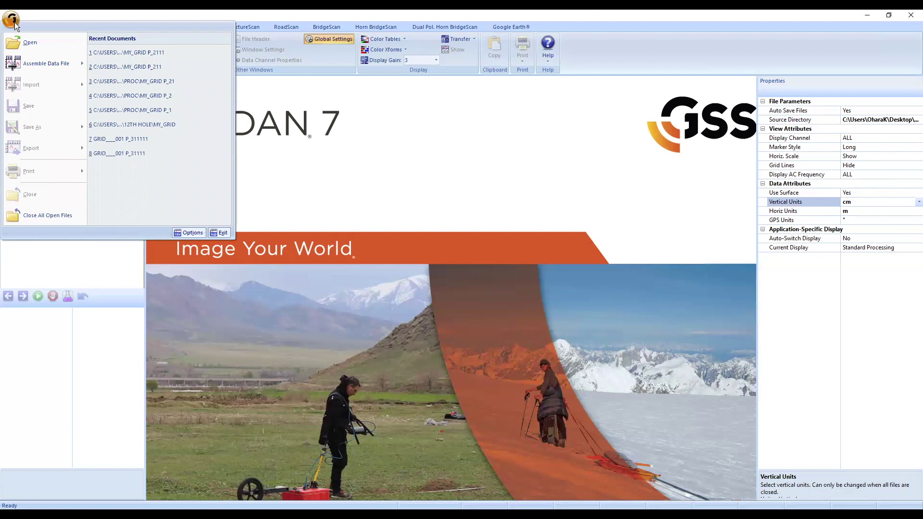
pyautogui.moveTo(37, 66)
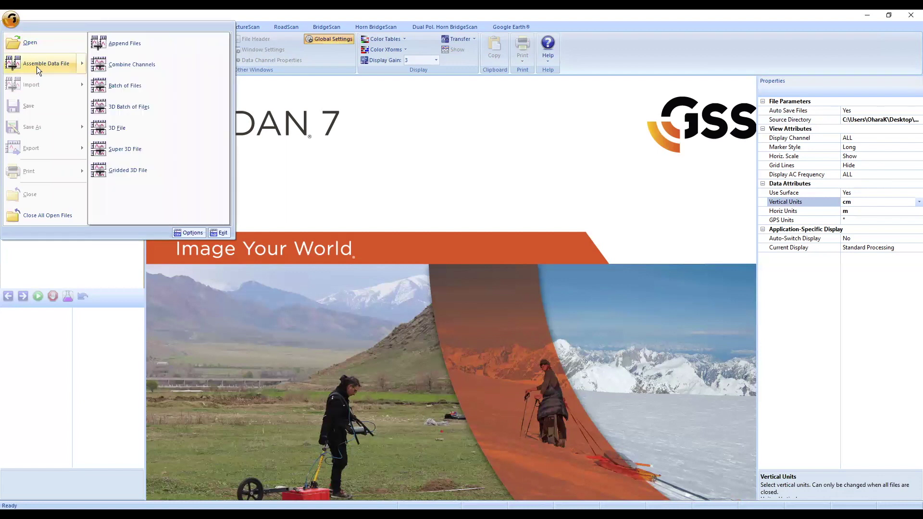
pyautogui.moveTo(157, 127)
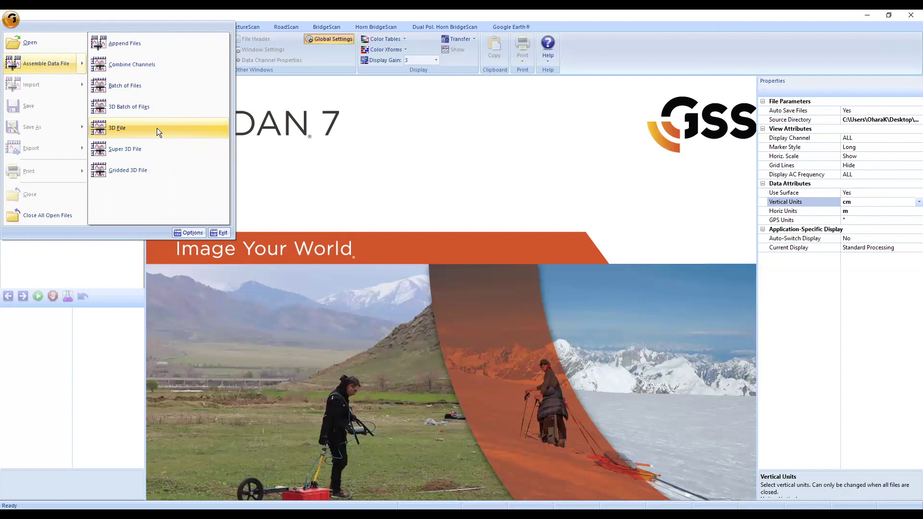
pyautogui.click(156, 126)
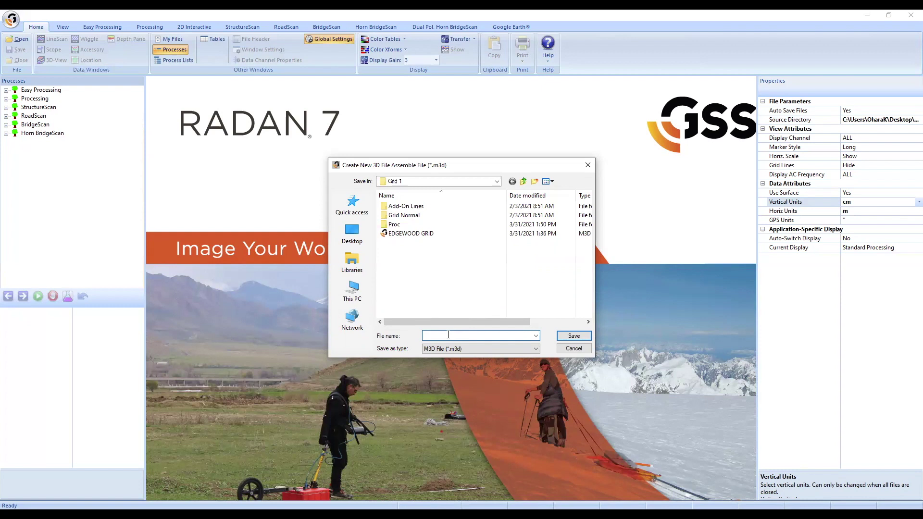
pyautogui.write('my_second_grid')
pyautogui.click(578, 340)
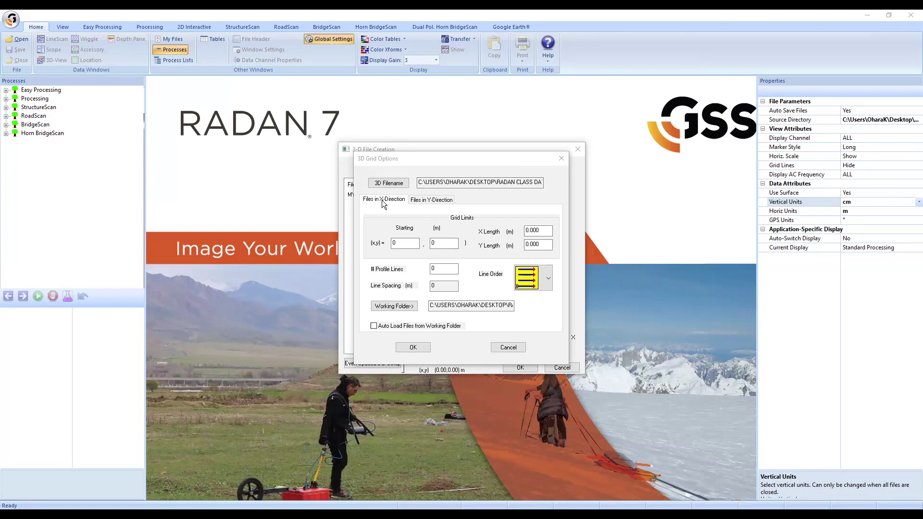
# Define the X-direction grid with an X length of 26 m, a Y length of 22.5 m and 91 profile lines
pyautogui.click(436, 202)
pyautogui.click(387, 200)
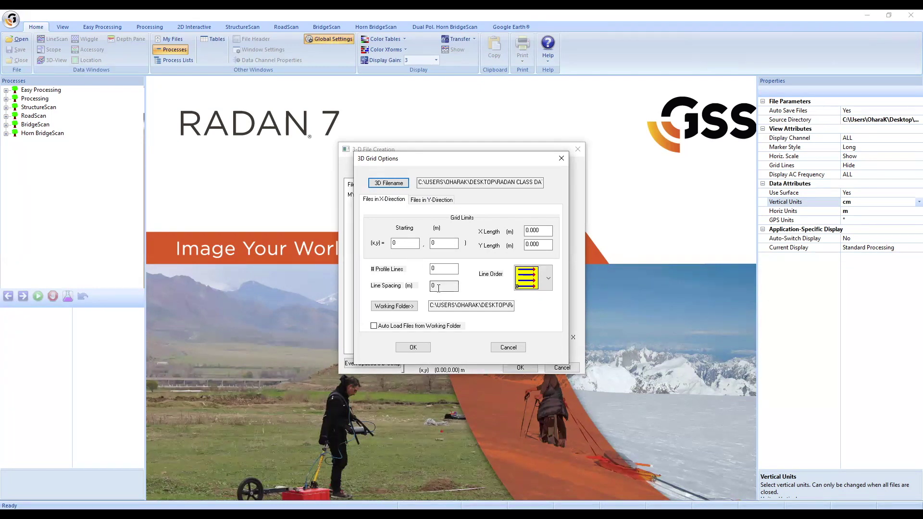
pyautogui.doubleClick(548, 231)
pyautogui.write('2')
pyautogui.doubleClick(548, 244)
pyautogui.write('22')
pyautogui.press('Tab')
pyautogui.write('91')
pyautogui.click(237, 292)
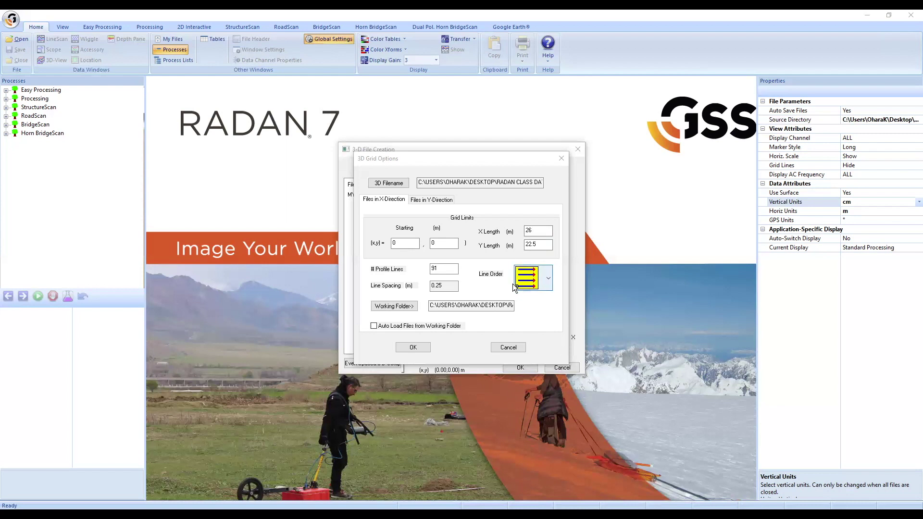
pyautogui.click(504, 240)
pyautogui.click(548, 230)
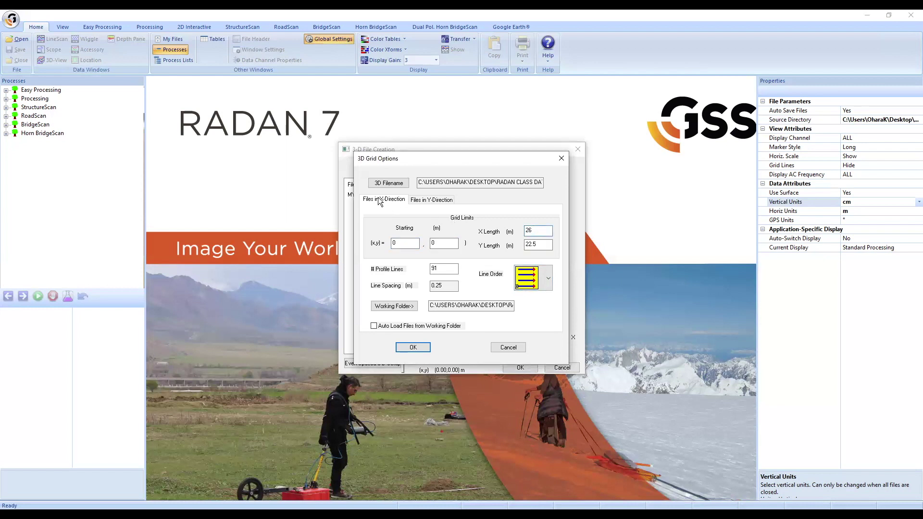
pyautogui.click(437, 289)
# Choose Grid Normal as the working folder, enable automatic file loading from it and accept the 3D grid options
pyautogui.click(395, 306)
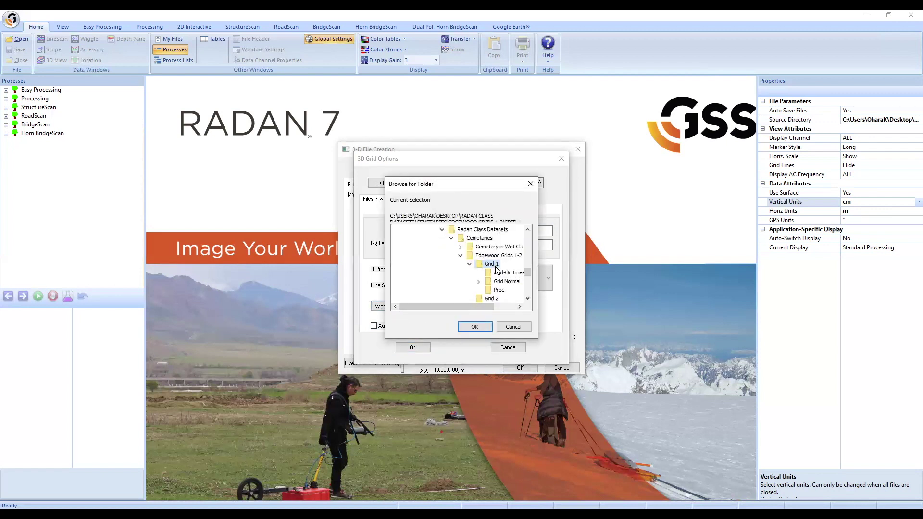
pyautogui.click(497, 283)
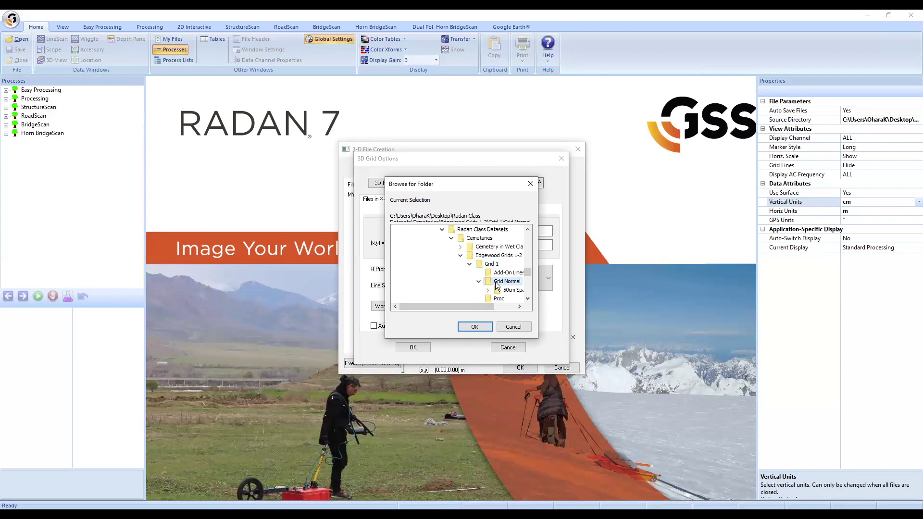
pyautogui.click(473, 327)
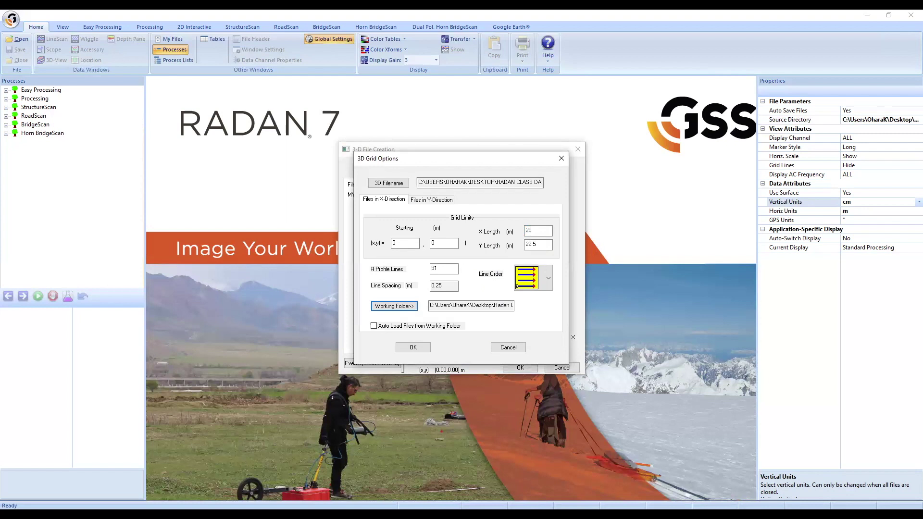
pyautogui.click(374, 326)
pyautogui.click(410, 349)
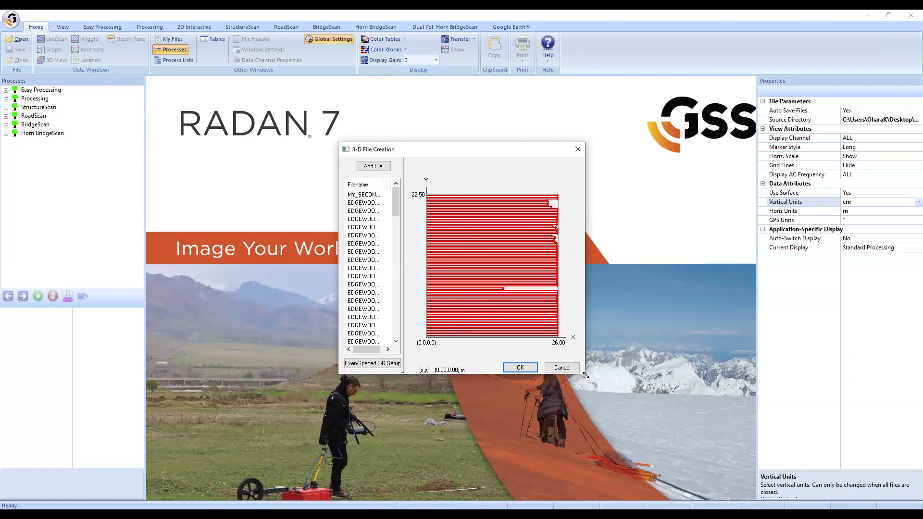
# Enlarge the 3-D File Creation window and widen its file list to show full filenames and all start and end coordinates
pyautogui.moveTo(586, 375); pyautogui.dragTo(760, 466)
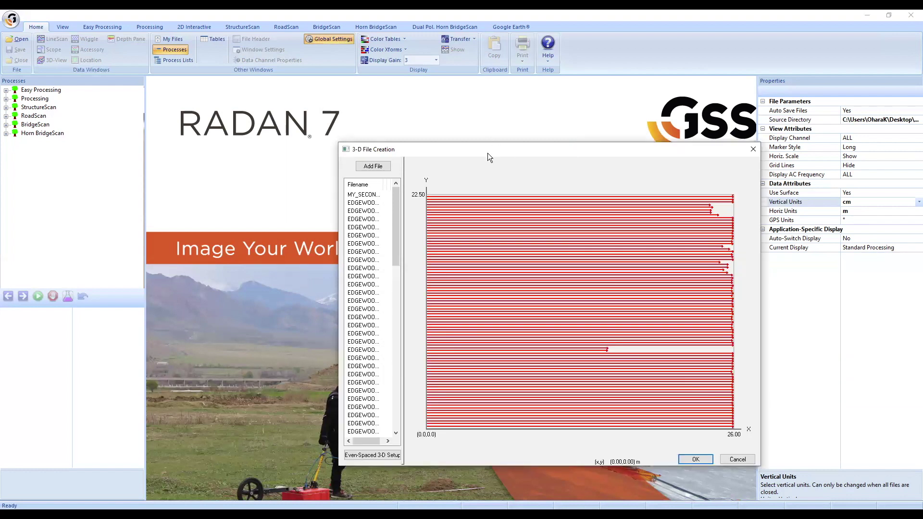
pyautogui.moveTo(482, 147); pyautogui.dragTo(348, 84)
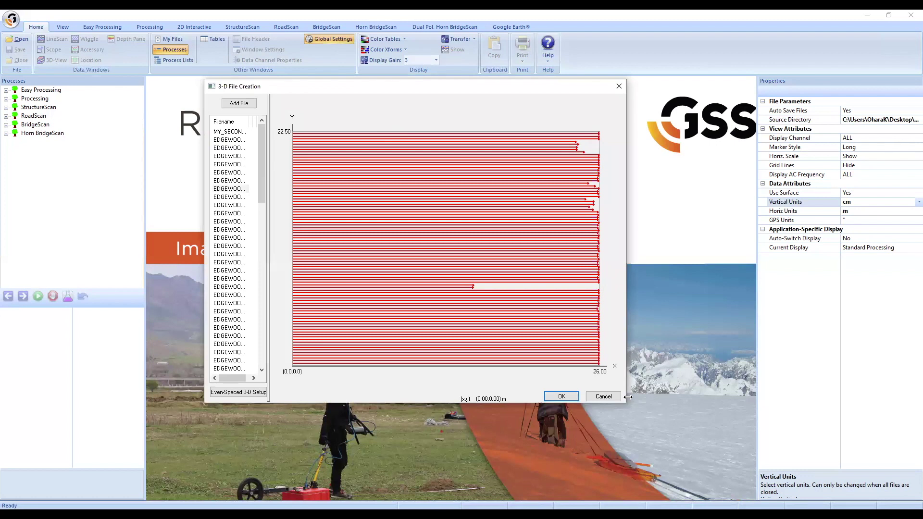
pyautogui.moveTo(626, 405); pyautogui.dragTo(676, 441)
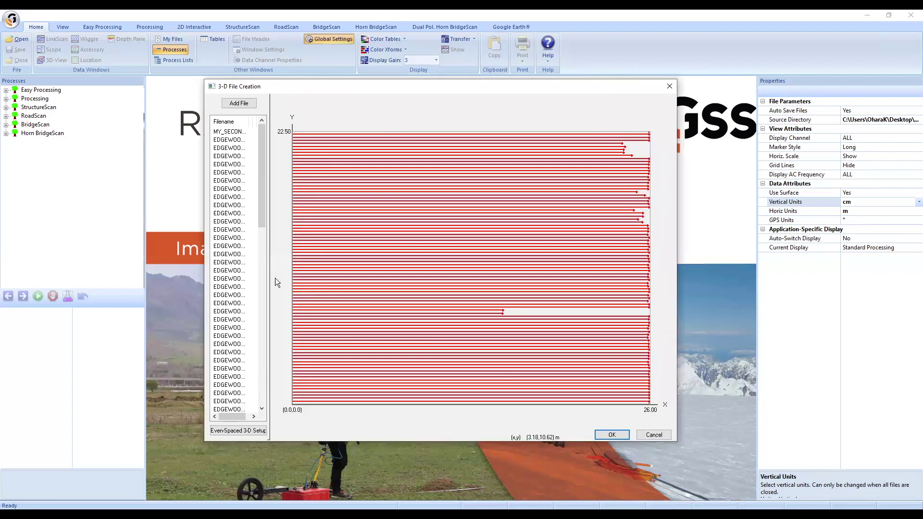
pyautogui.moveTo(268, 277); pyautogui.dragTo(429, 283)
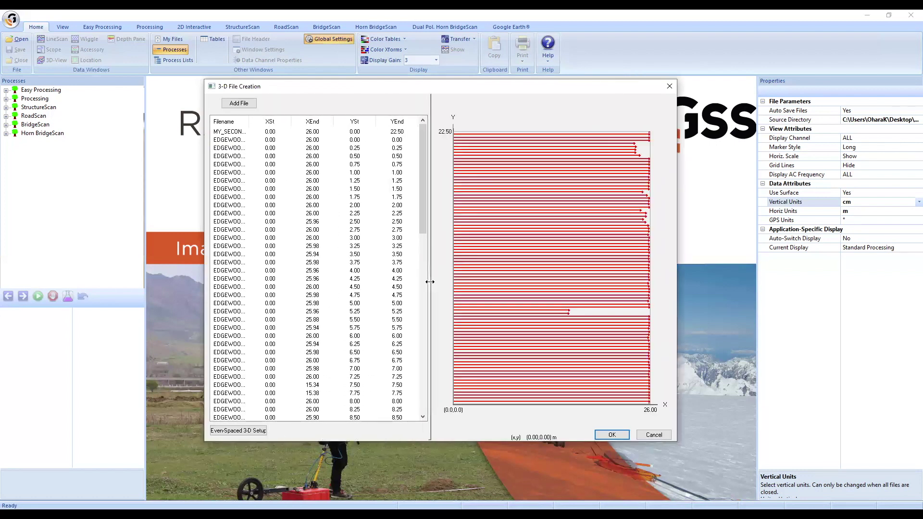
pyautogui.moveTo(248, 122); pyautogui.dragTo(399, 120)
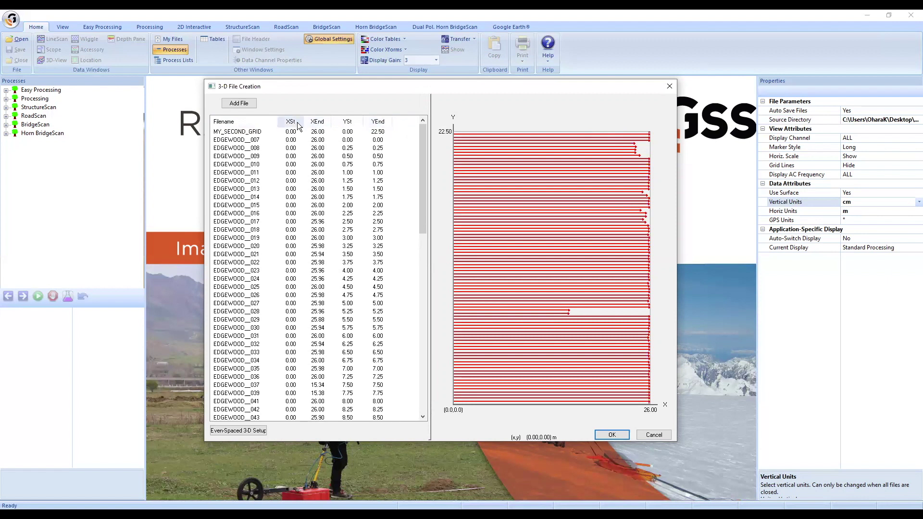
pyautogui.moveTo(278, 121); pyautogui.dragTo(290, 120)
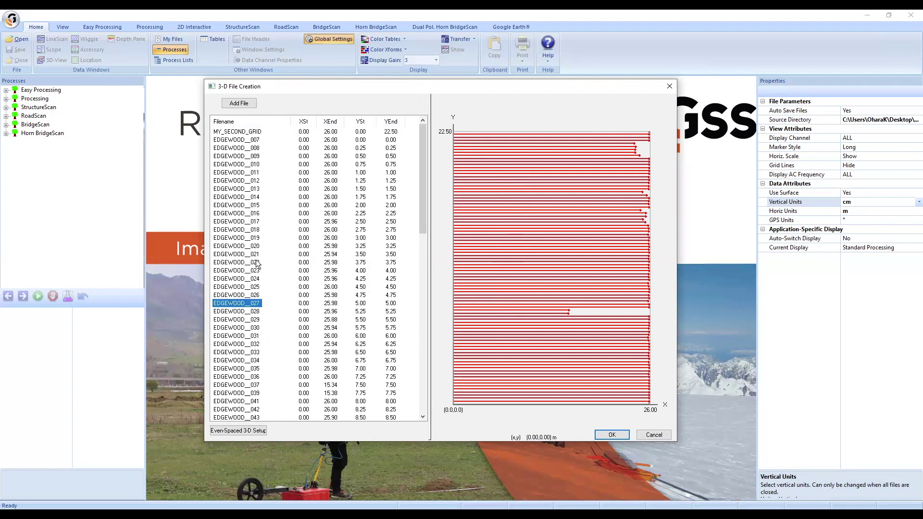
# Examine the start, end and skip distance parameters of profile EDGEWOOD__022, leaving them as they are
pyautogui.click(234, 240)
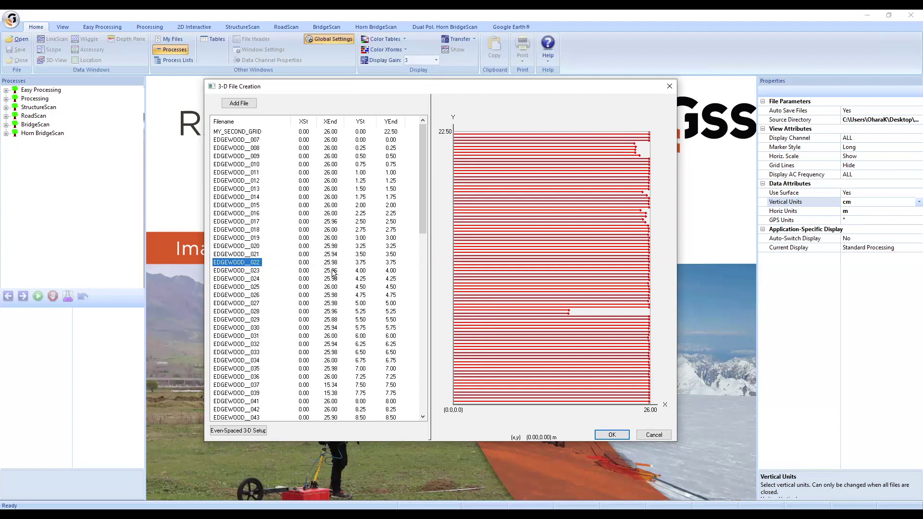
pyautogui.doubleClick(234, 264)
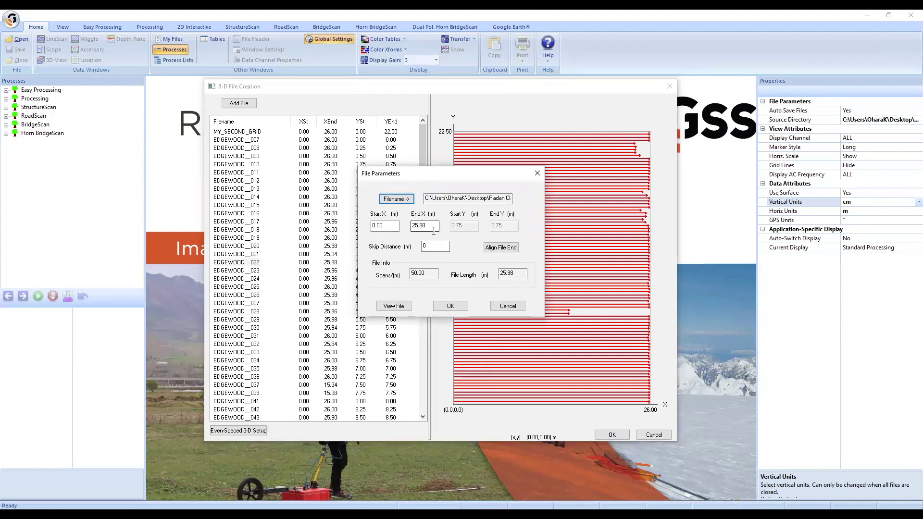
pyautogui.click(424, 246)
pyautogui.click(391, 229)
pyautogui.click(424, 247)
pyautogui.click(386, 225)
pyautogui.press('Tab')
pyautogui.press('Tab')
pyautogui.write('50')
pyautogui.click(506, 307)
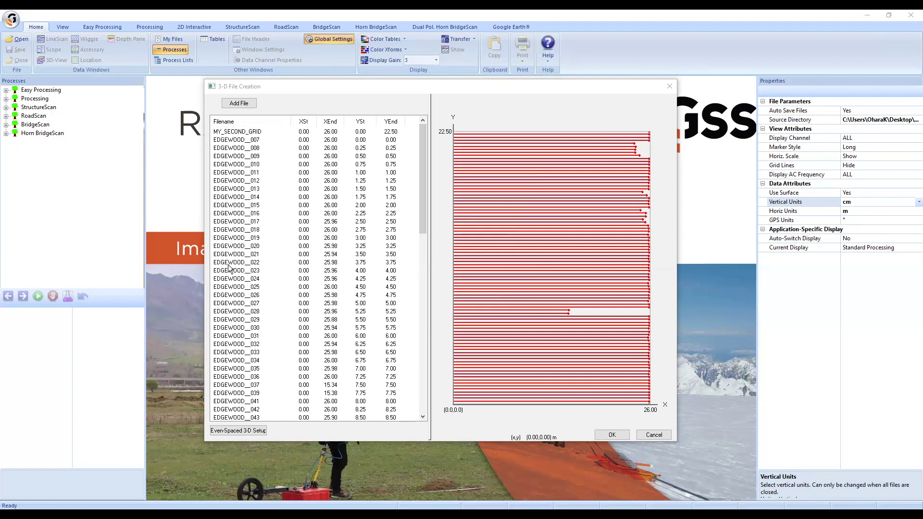
pyautogui.click(236, 319)
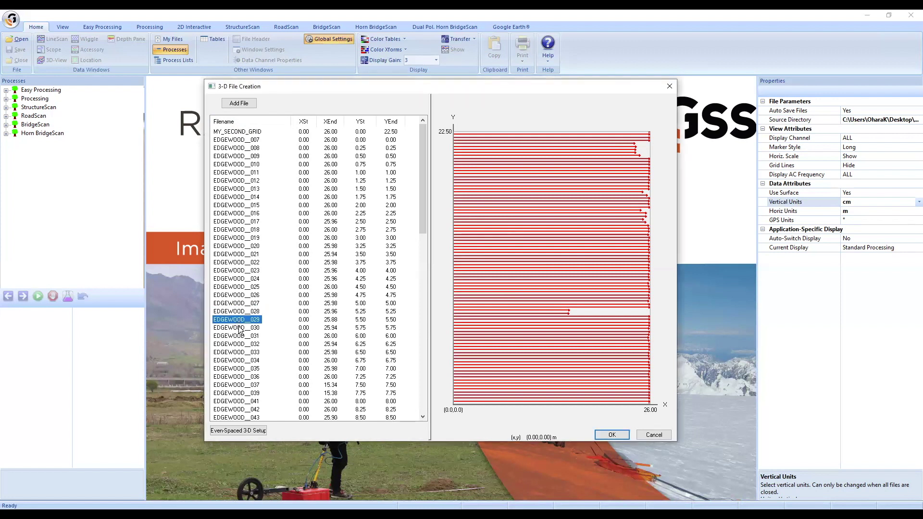
pyautogui.click(239, 328)
pyautogui.click(253, 312)
pyautogui.click(254, 320)
pyautogui.click(255, 327)
pyautogui.click(254, 319)
# Reverse profile EDGEWOOD__028 by setting its Start X to 26 m and its End X to 0.04 m
pyautogui.click(255, 312)
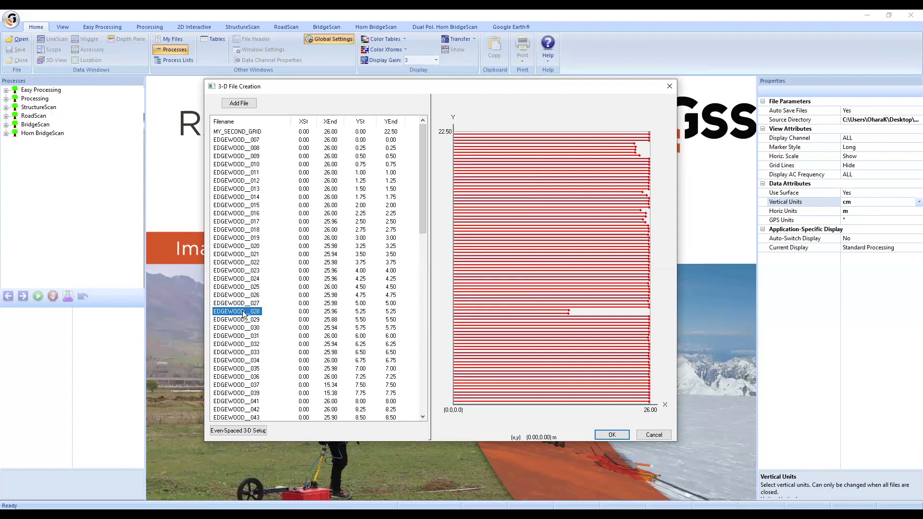
pyautogui.doubleClick(244, 313)
pyautogui.click(390, 224)
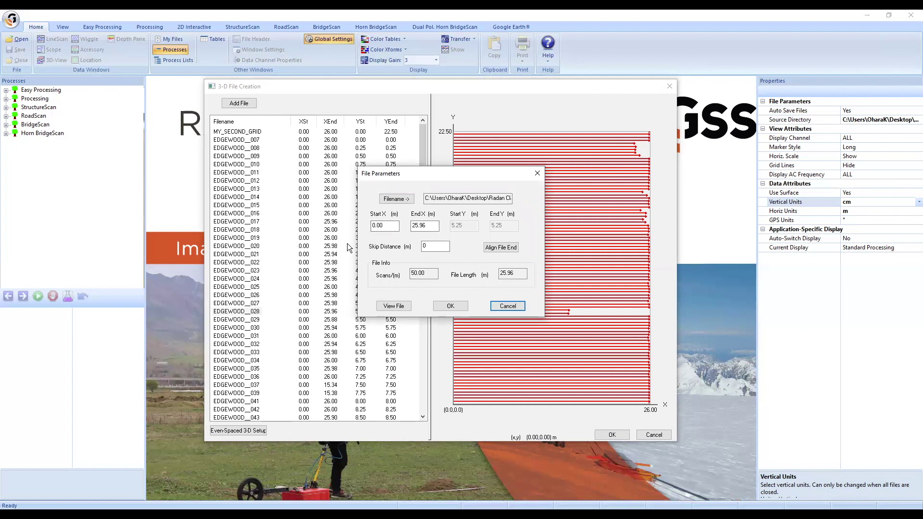
pyautogui.click(419, 229)
pyautogui.click(380, 225)
pyautogui.doubleClick(393, 227)
pyautogui.write('26')
pyautogui.click(503, 274)
pyautogui.moveTo(428, 228); pyautogui.dragTo(308, 225)
pyautogui.write('.04')
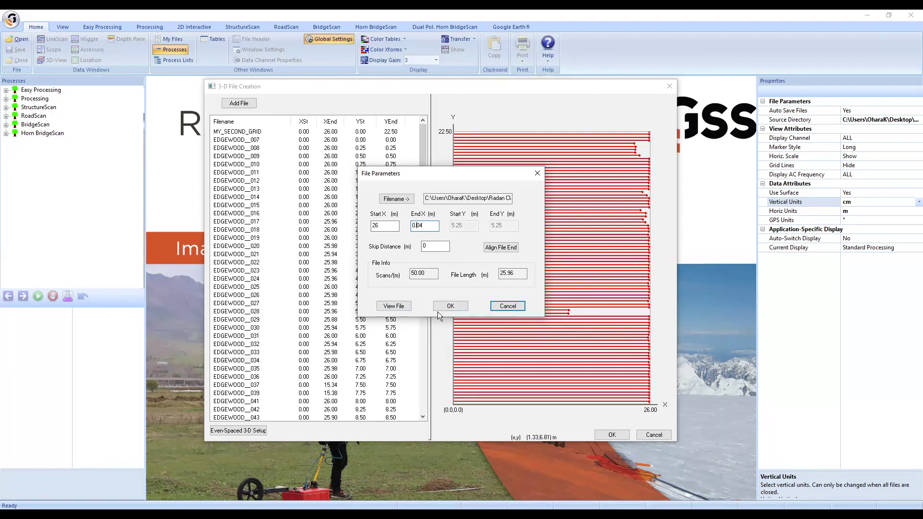
pyautogui.click(451, 306)
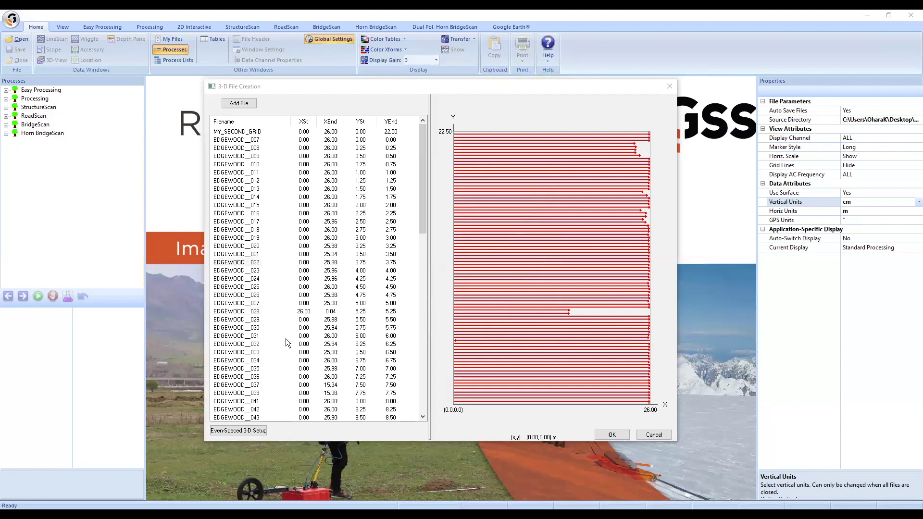
# Reverse profile EDGEWOOD__029 by setting its Start X to 26 m and its End X to 0.12 m
pyautogui.click(247, 313)
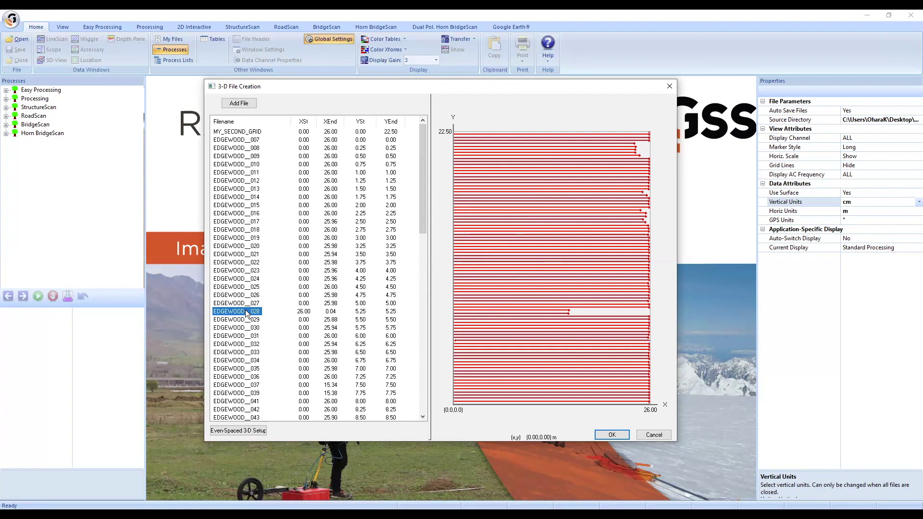
pyautogui.click(229, 320)
pyautogui.doubleClick(228, 319)
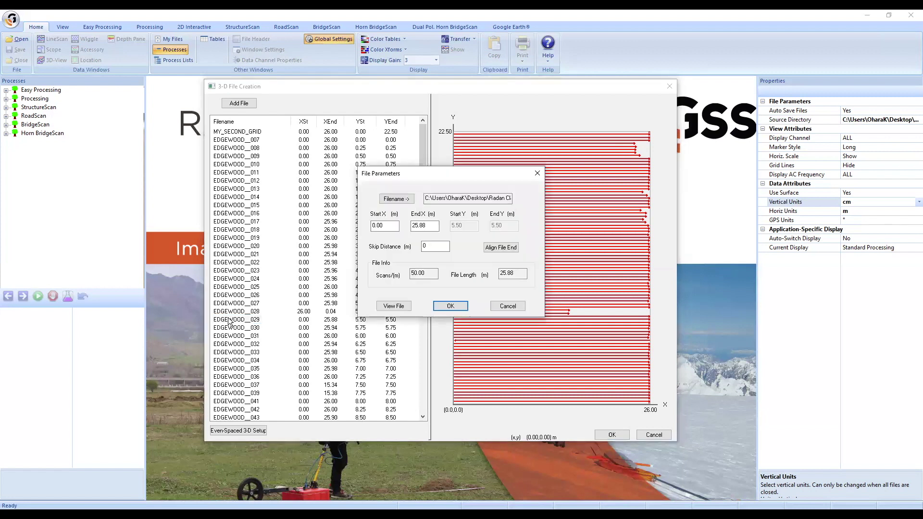
pyautogui.click(420, 224)
pyautogui.moveTo(397, 227); pyautogui.dragTo(333, 226)
pyautogui.write('28')
pyautogui.press('BackSpace')
pyautogui.write('6')
pyautogui.press('Tab')
pyautogui.write('0.12')
pyautogui.click(451, 306)
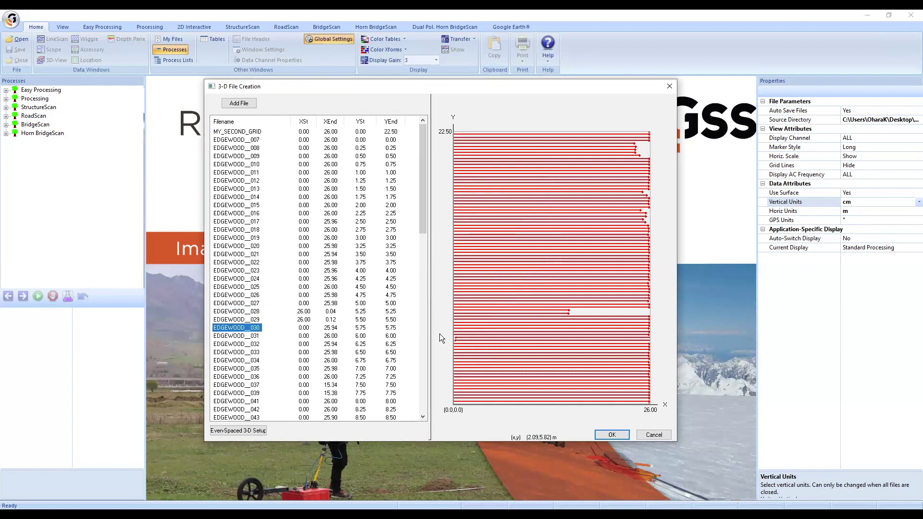
# Reverse profile EDGEWOOD__030 by setting its Start X to 26 m and its End X to 0.06 m
pyautogui.doubleClick(250, 332)
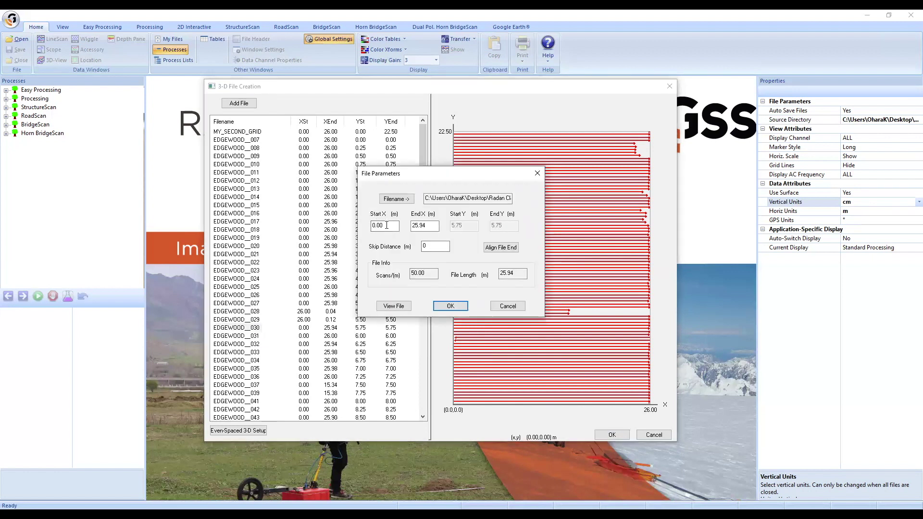
pyautogui.write('26')
pyautogui.press('Tab')
pyautogui.write('0.06')
pyautogui.click(451, 306)
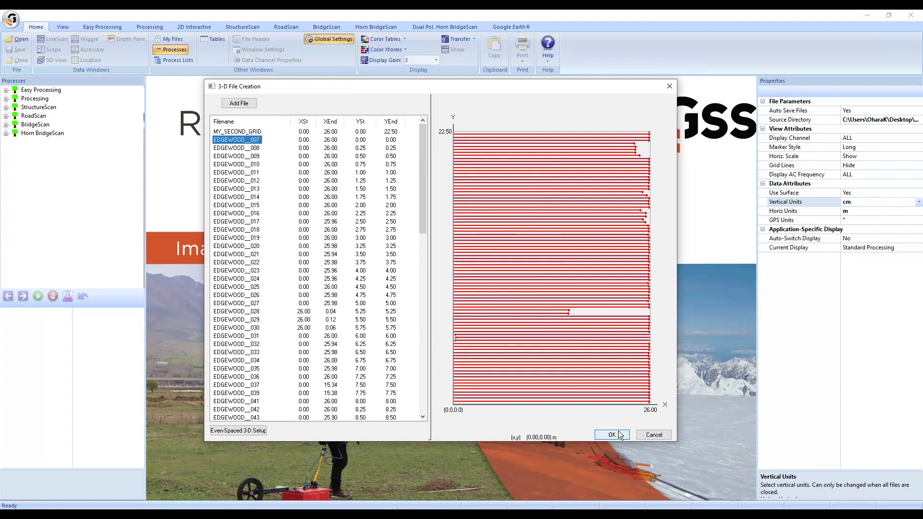
# Find profile EDGEWOOD__092 near the end of the file list and set its Start X to 26 m and End X to 1.26 m
pyautogui.scroll(-5, 318, 274)
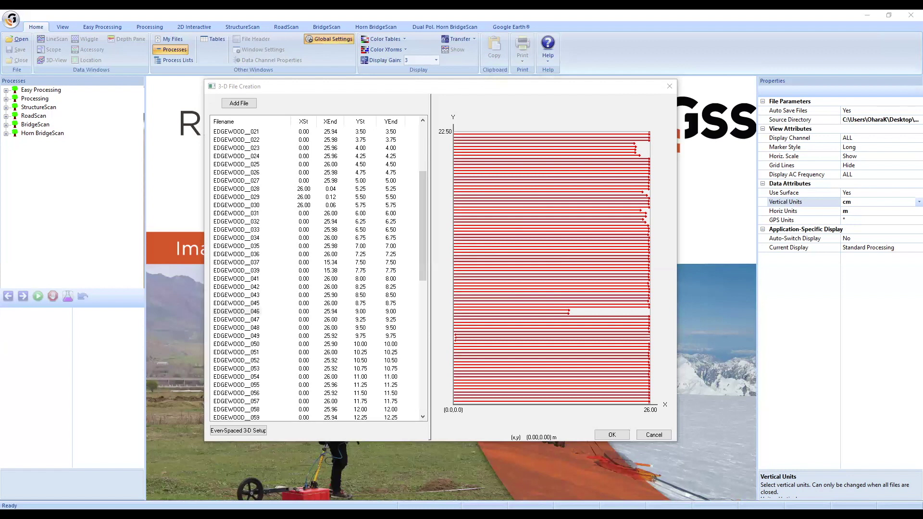
pyautogui.click(236, 312)
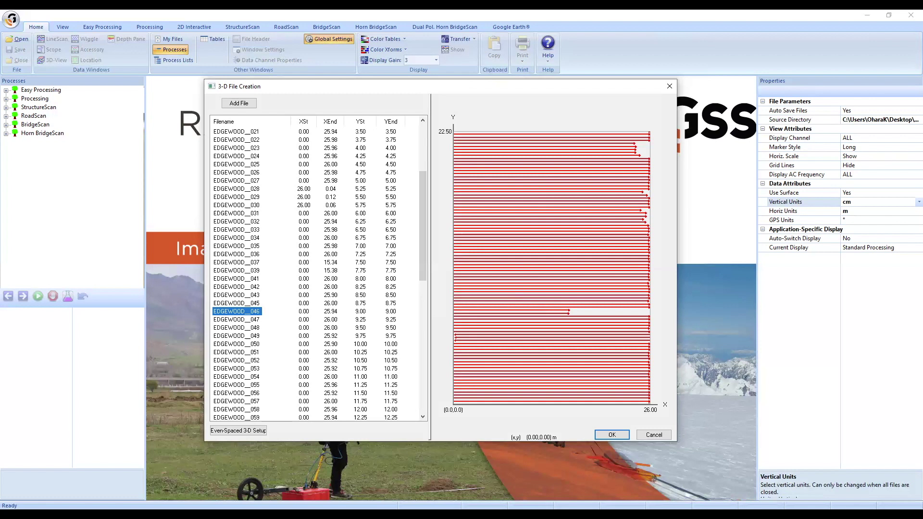
pyautogui.scroll(-15, 245, 243)
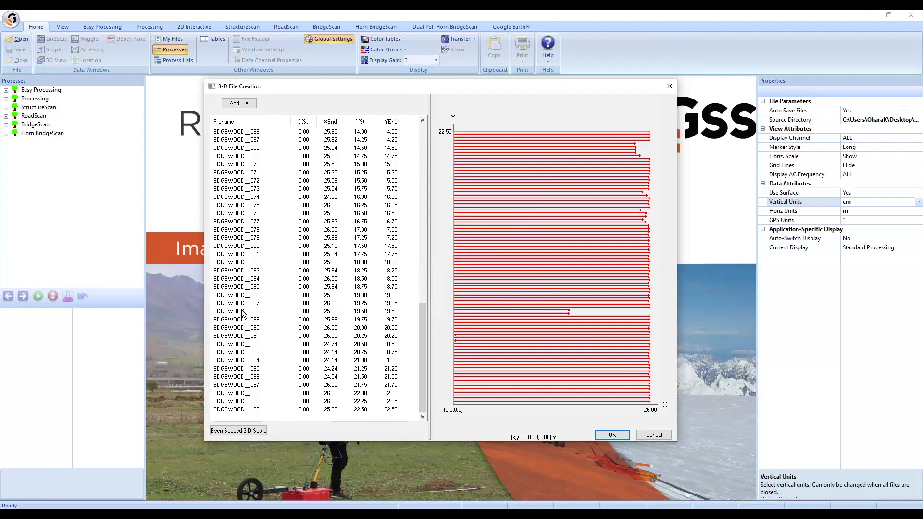
pyautogui.click(235, 345)
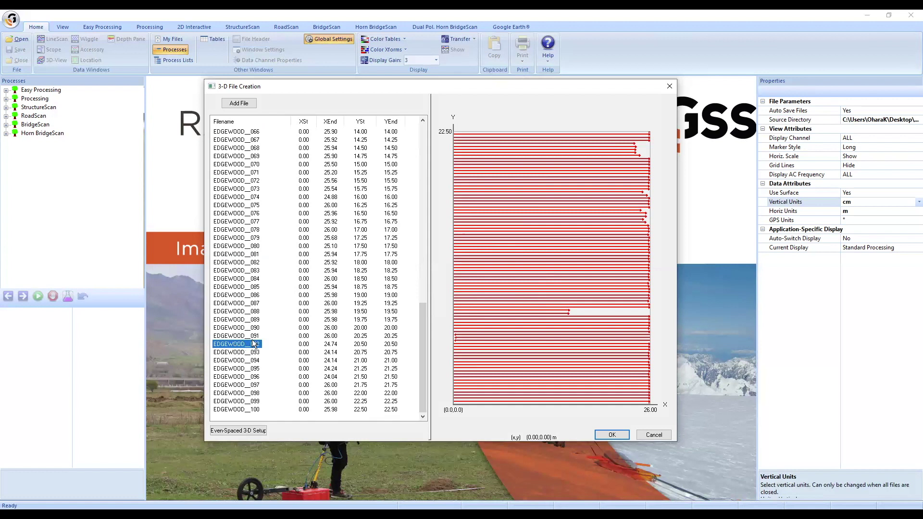
pyautogui.click(255, 385)
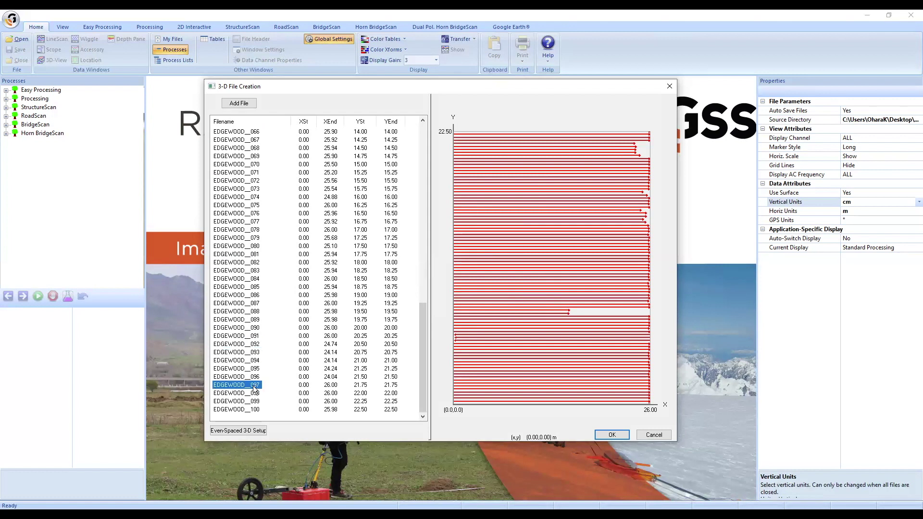
pyautogui.click(251, 344)
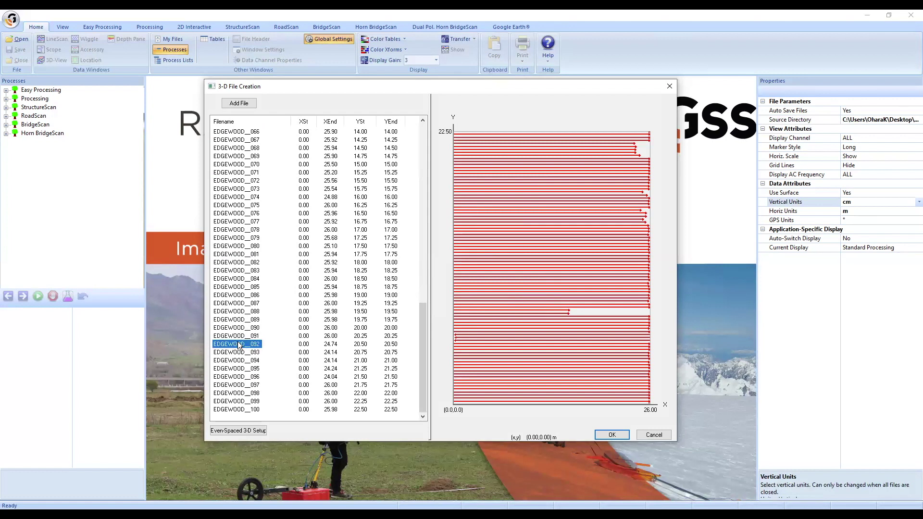
pyautogui.doubleClick(239, 344)
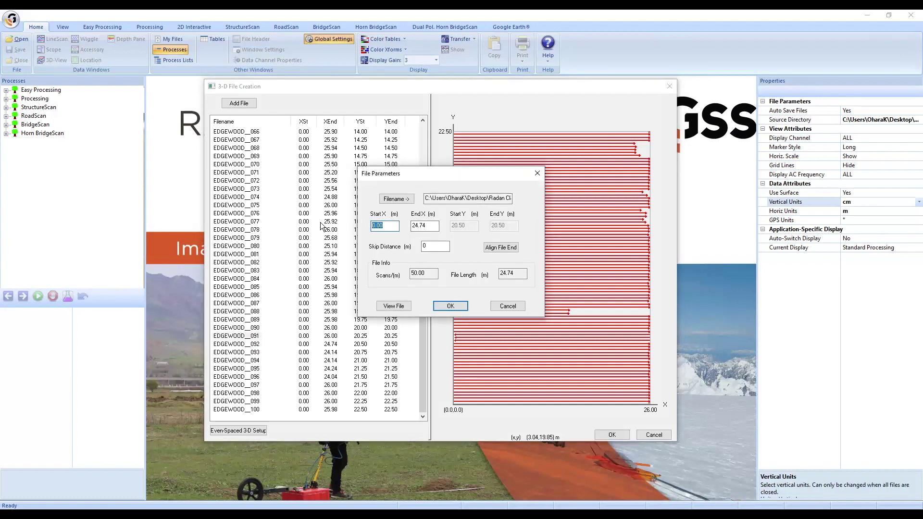
pyautogui.write('26')
pyautogui.click(518, 275)
pyautogui.click(518, 275)
pyautogui.click(392, 227)
pyautogui.doubleClick(430, 226)
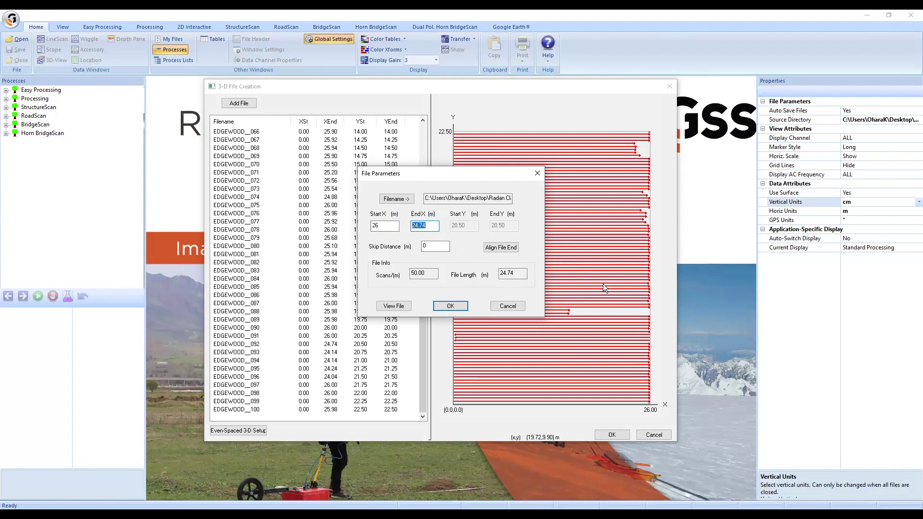
pyautogui.write('1.26')
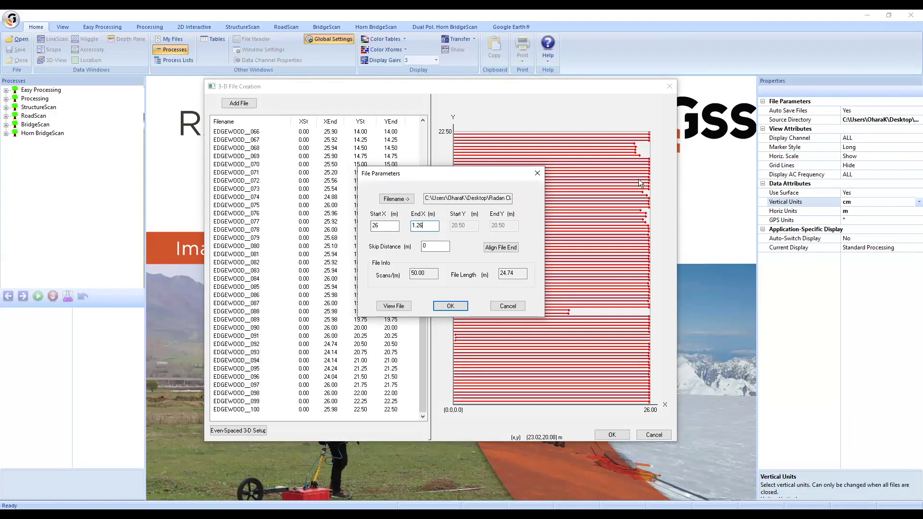
pyautogui.click(451, 306)
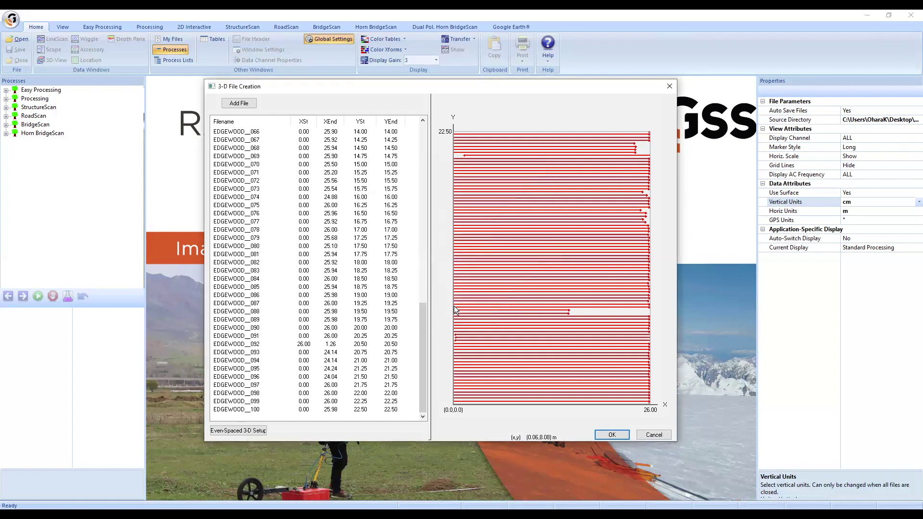
# Reverse profile EDGEWOOD__093 by setting its Start X to 26 m and its End X to 1.86 m
pyautogui.doubleClick(248, 356)
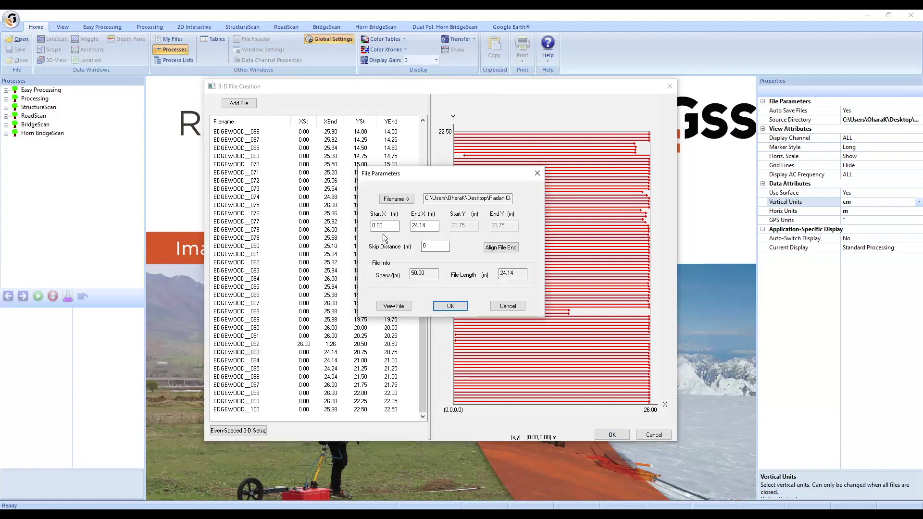
pyautogui.doubleClick(388, 224)
pyautogui.write('26')
pyautogui.press('Tab')
pyautogui.write('1.86')
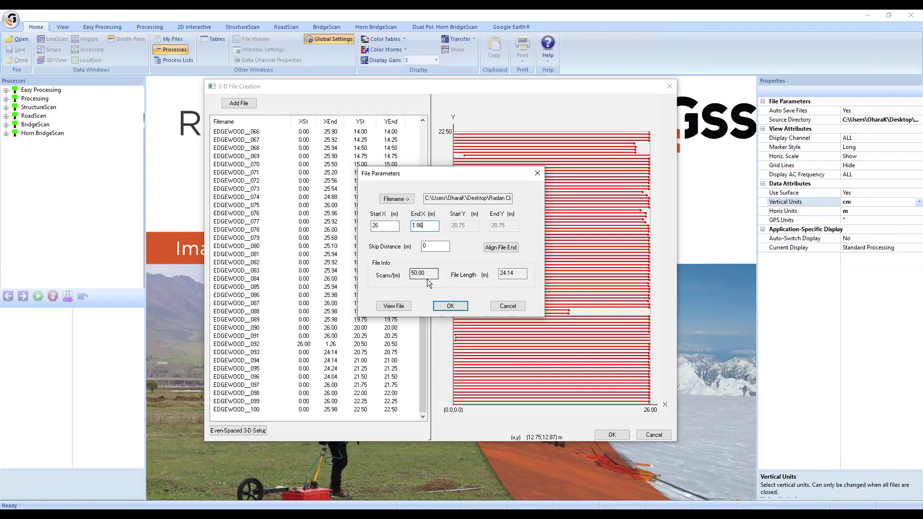
pyautogui.click(450, 307)
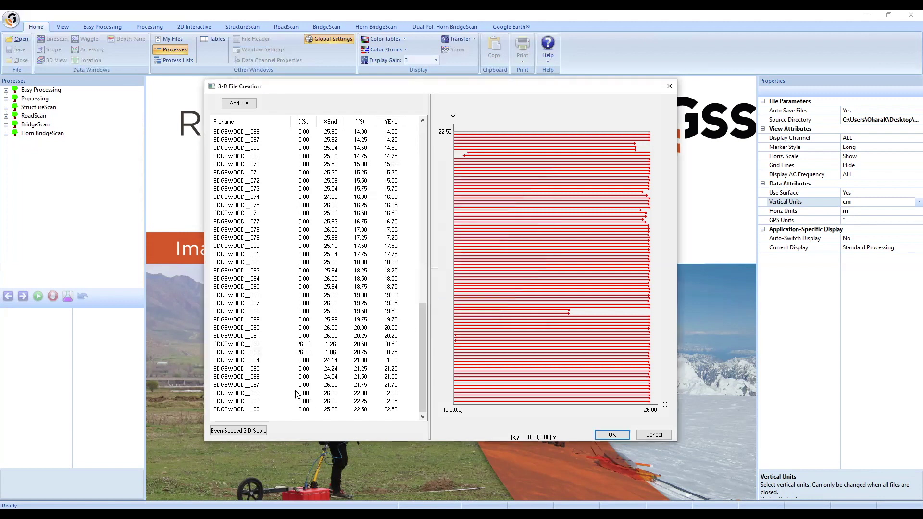
# Reverse profile EDGEWOOD__094 by setting its Start X to 26 m and its End X to 1.86 m
pyautogui.doubleClick(249, 360)
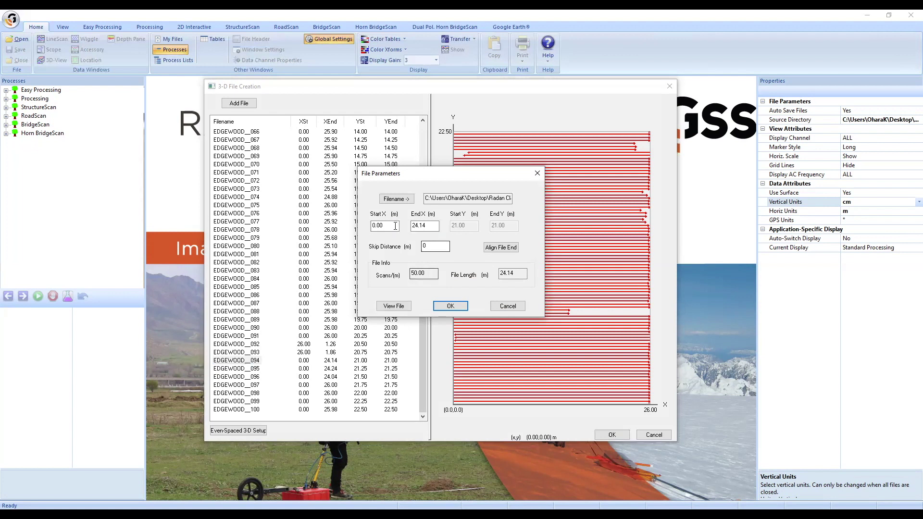
pyautogui.write('26')
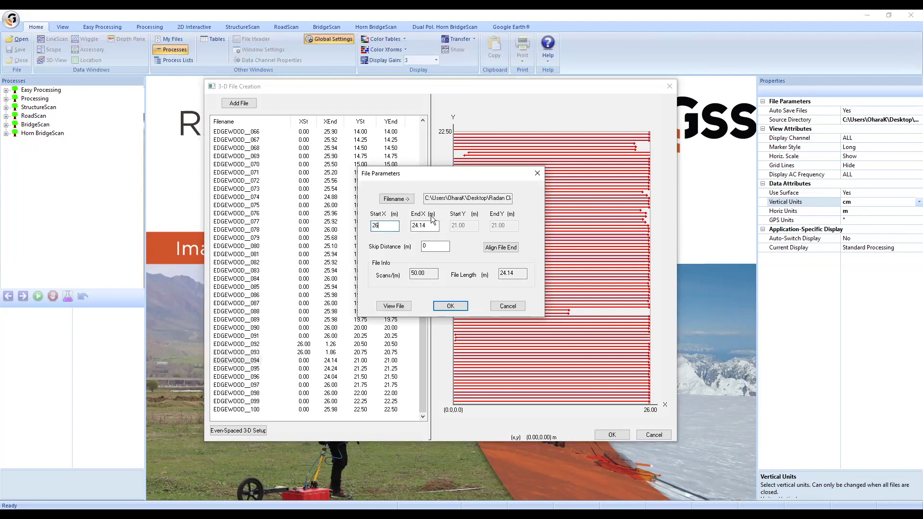
pyautogui.press('Tab')
pyautogui.write('1.86')
pyautogui.click(458, 305)
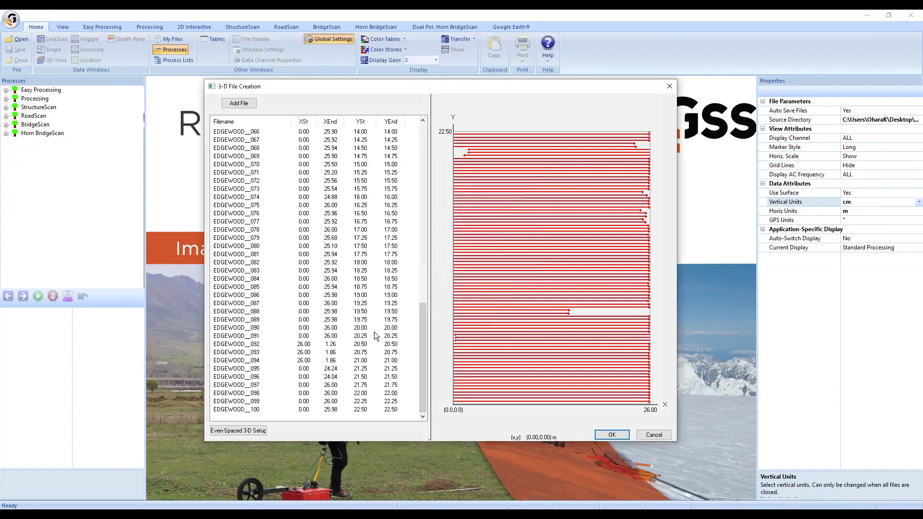
# Reverse profile EDGEWOOD__095 by setting its Start X to 26 m and its End X to 1.76 m
pyautogui.doubleClick(250, 368)
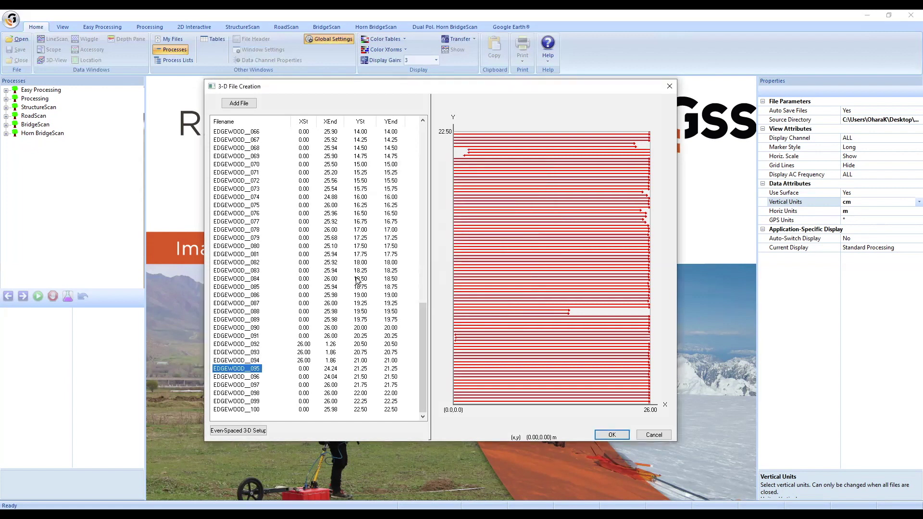
pyautogui.doubleClick(396, 225)
pyautogui.write('26')
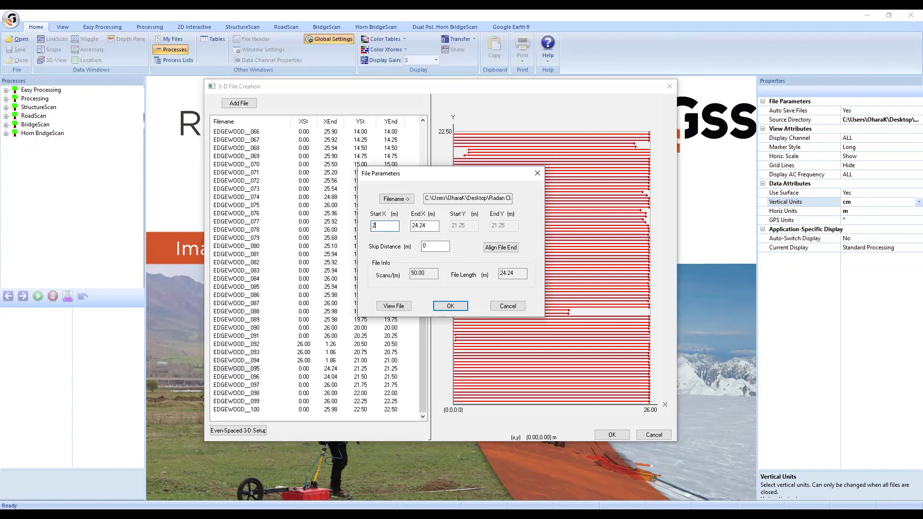
pyautogui.doubleClick(426, 226)
pyautogui.write('1.76')
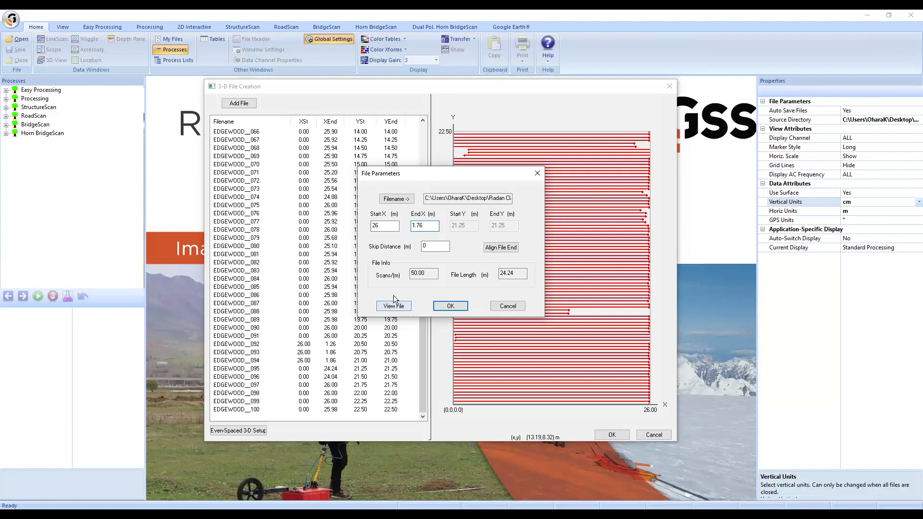
pyautogui.click(451, 306)
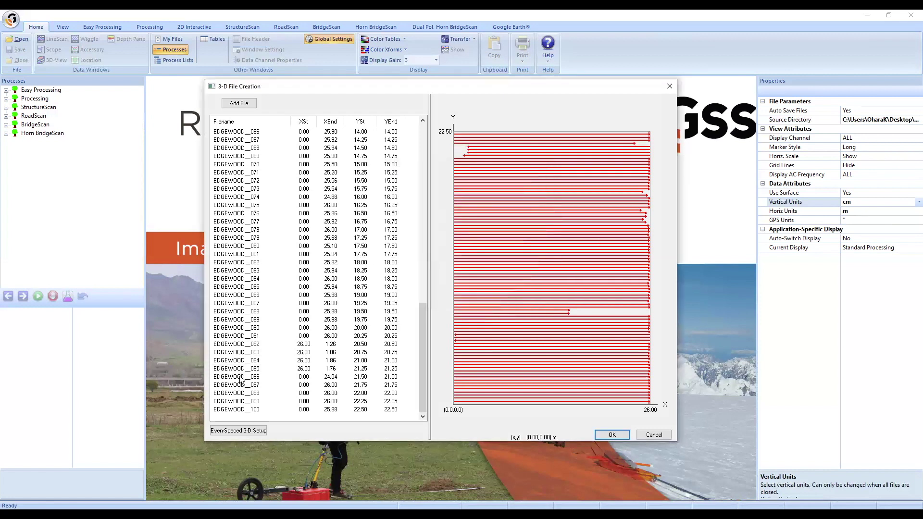
# Reverse profile EDGEWOOD__096 by setting its Start X to 26 m and its End X to 1.96 m
pyautogui.doubleClick(241, 377)
pyautogui.moveTo(388, 226); pyautogui.dragTo(323, 225)
pyautogui.write('26')
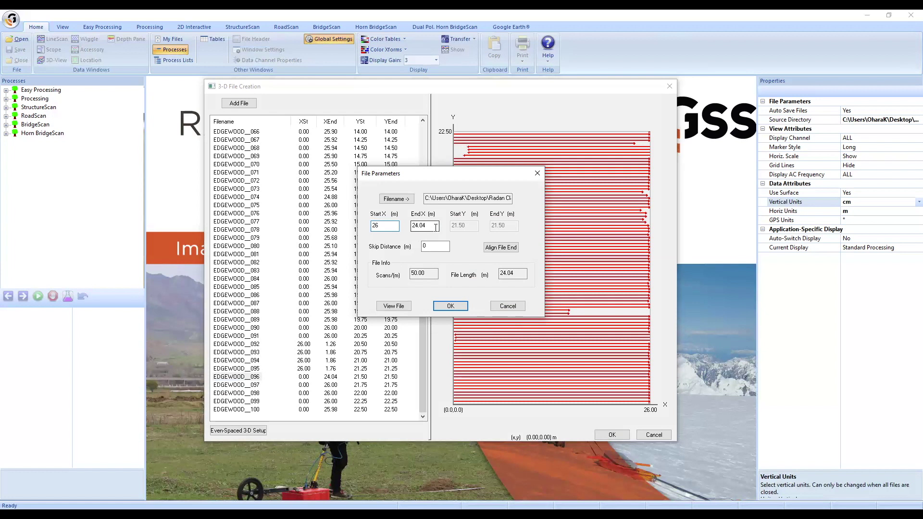
pyautogui.press('Tab')
pyautogui.write('1.96')
pyautogui.click(451, 307)
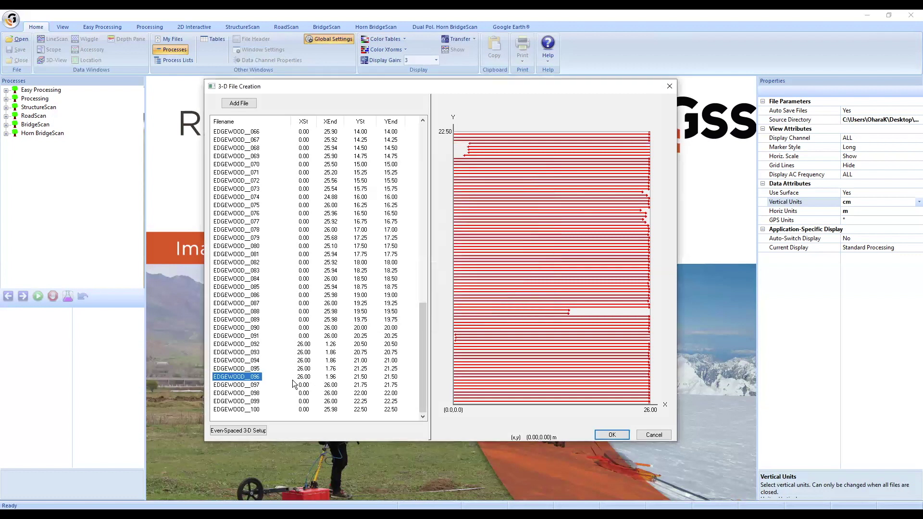
# Reverse profile EDGEWOOD__097 by setting its Start X to 26 m and its End X to 0 m
pyautogui.click(247, 386)
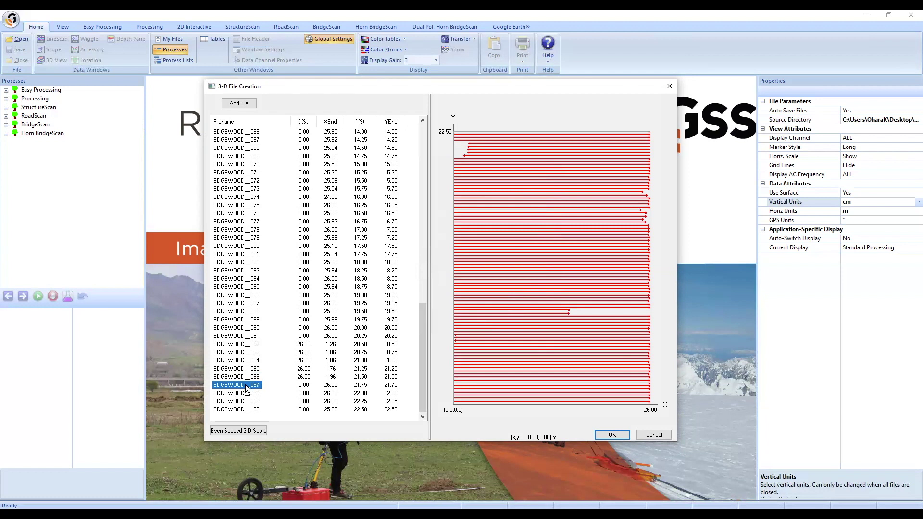
pyautogui.doubleClick(247, 386)
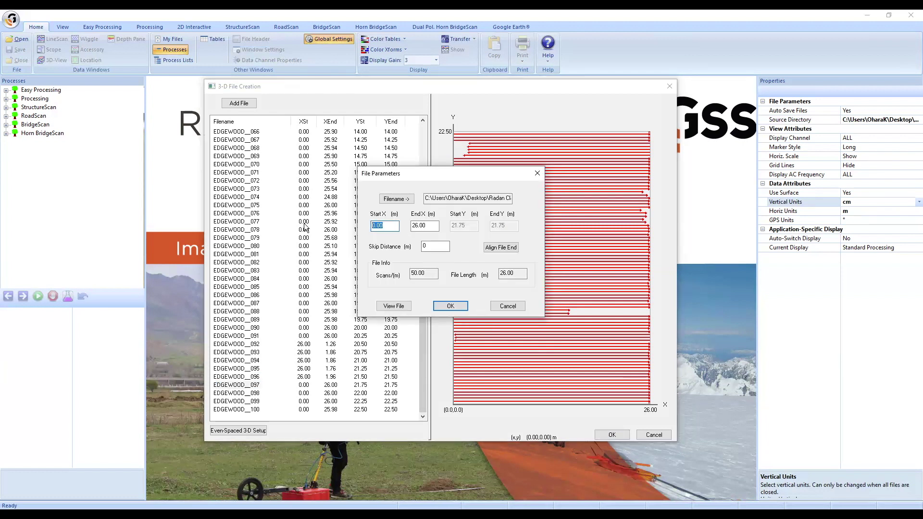
pyautogui.write('26')
pyautogui.press('Tab')
pyautogui.write('0')
pyautogui.click(450, 305)
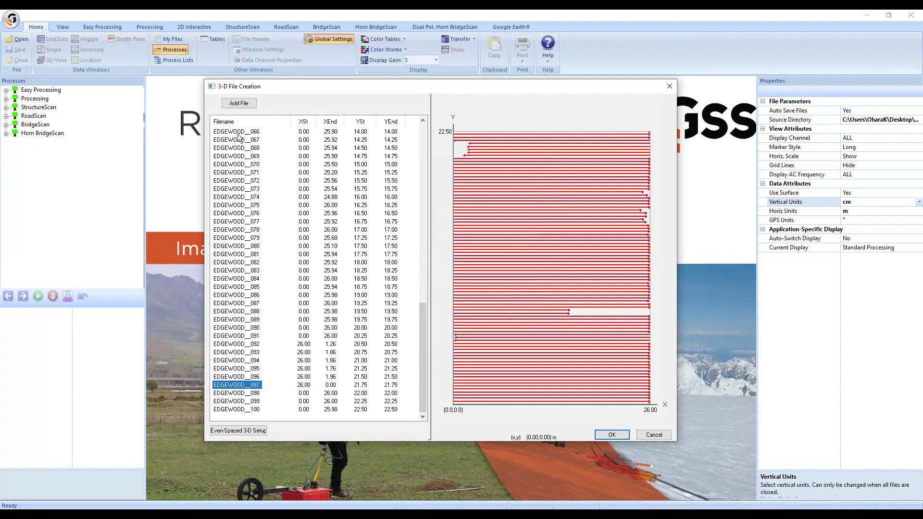
# Start adding an extra file to the grid and choose profile EDGEWOOD__038 from the Add-On Lines folder
pyautogui.click(239, 102)
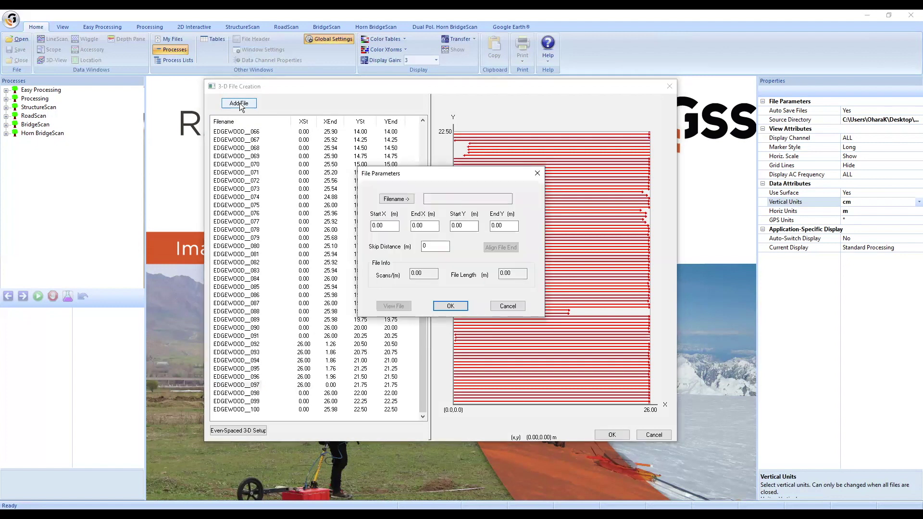
pyautogui.click(397, 198)
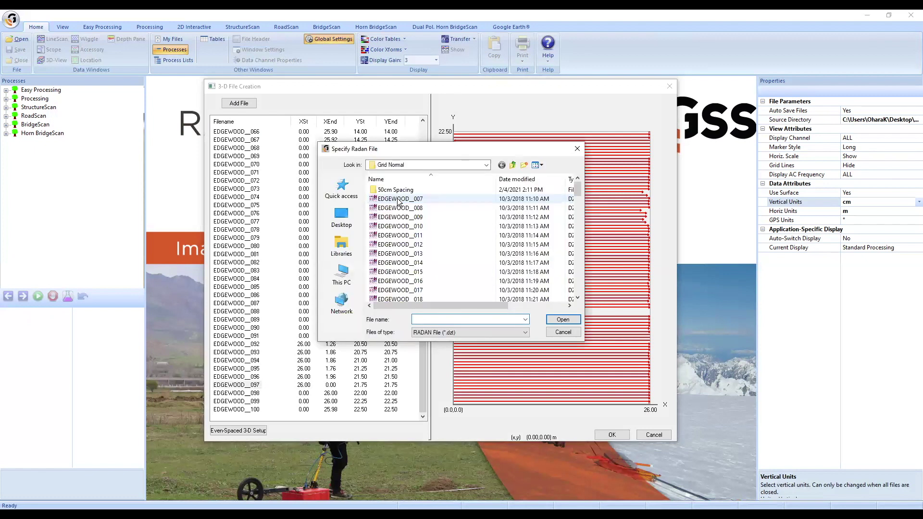
pyautogui.click(513, 166)
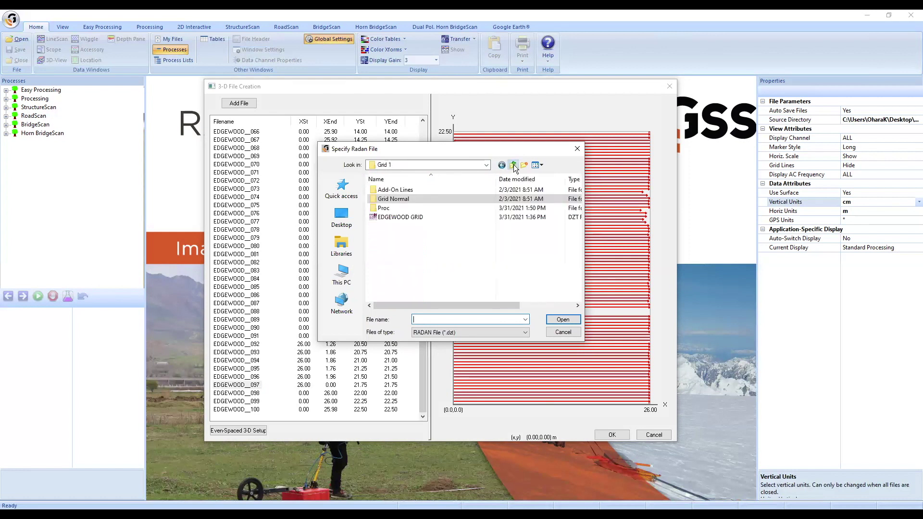
pyautogui.doubleClick(395, 190)
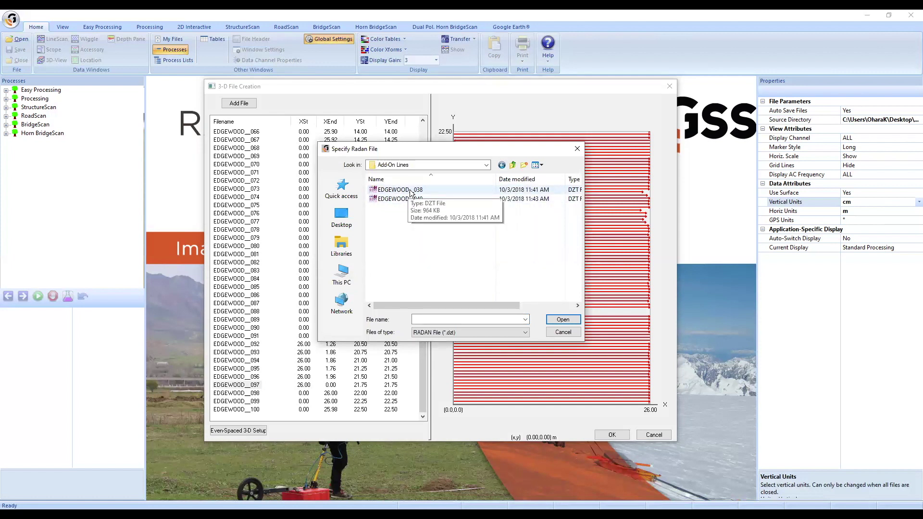
pyautogui.click(410, 190)
pyautogui.doubleClick(410, 189)
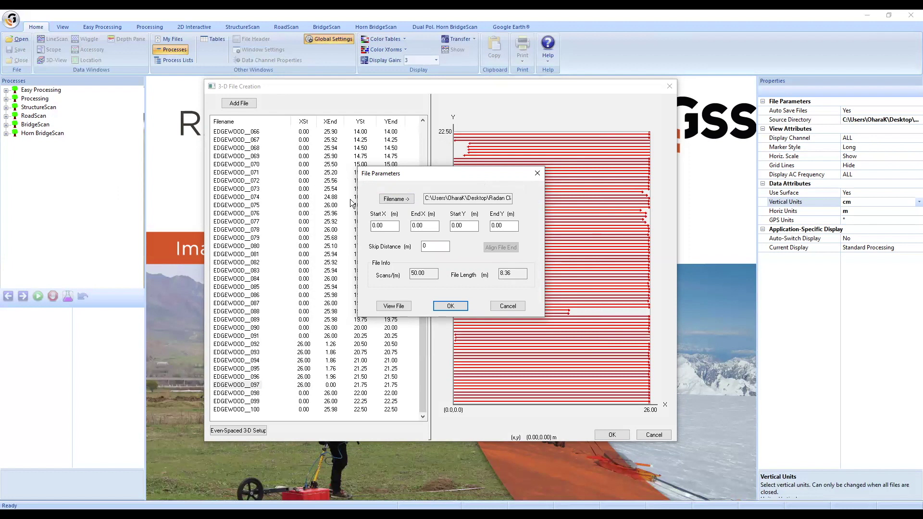
# Place EDGEWOOD__038 at Start Y and End Y 7.5 m, with Start X 17.64 m and End X 26 m
pyautogui.doubleClick(455, 225)
pyautogui.write('7.5')
pyautogui.doubleClick(505, 226)
pyautogui.write('7.5')
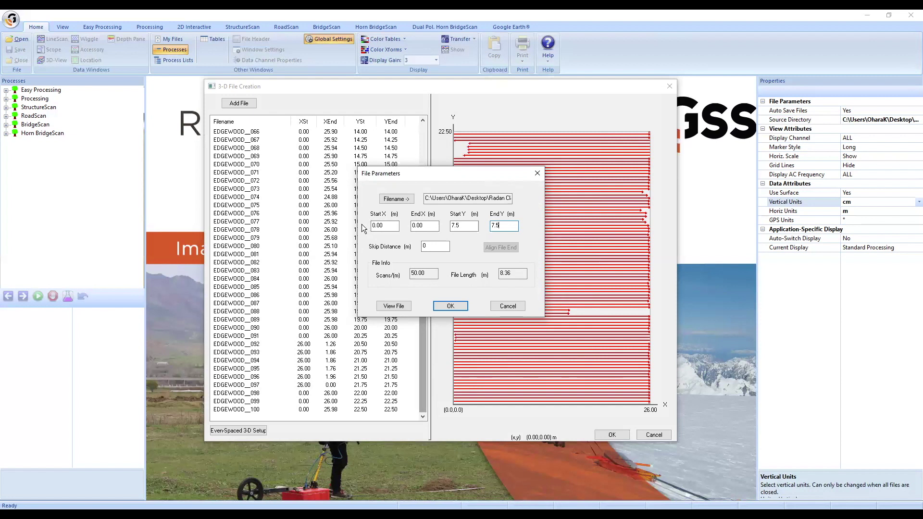
pyautogui.moveTo(435, 227); pyautogui.dragTo(345, 227)
pyautogui.write('26')
pyautogui.click(396, 225)
pyautogui.write('17')
pyautogui.write('.64')
pyautogui.click(451, 306)
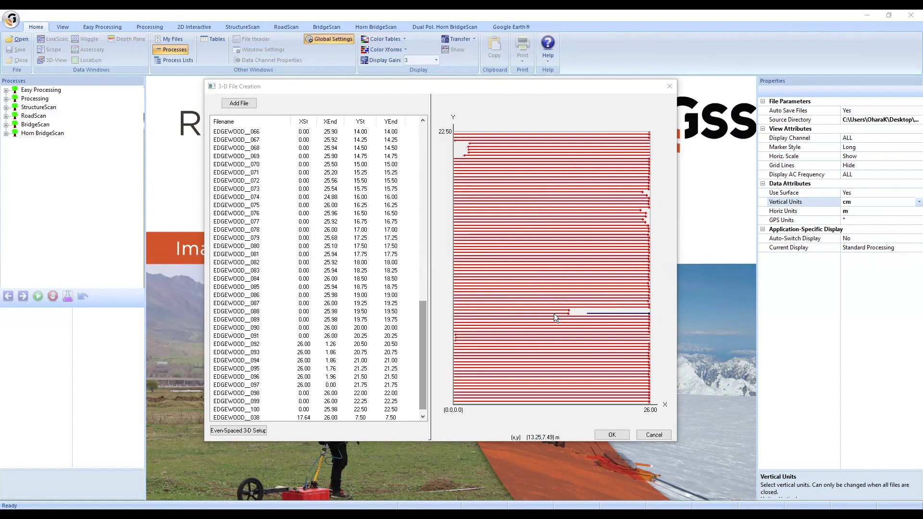
# Start adding another file to the grid and choose profile EDGEWOOD__040 from the Add-On Lines folder
pyautogui.scroll(11, 221, 268)
pyautogui.scroll(2, 221, 268)
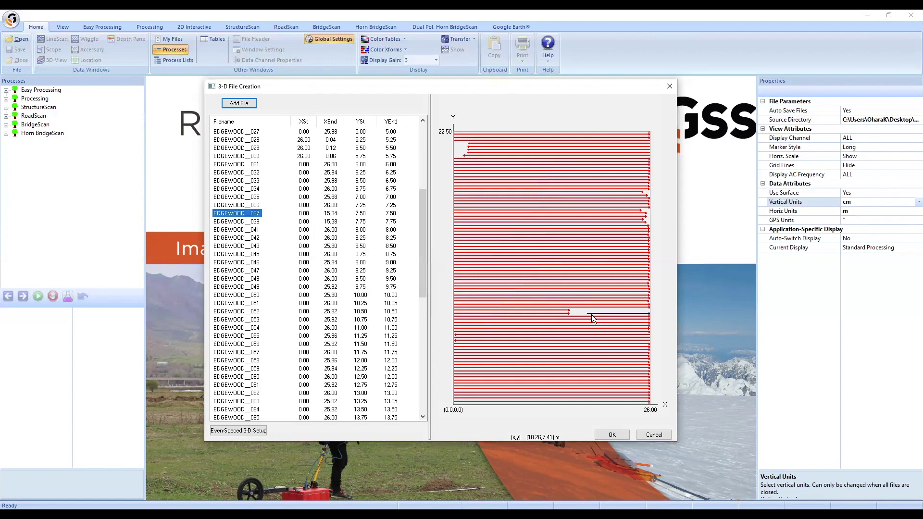
pyautogui.scroll(-13, 267, 312)
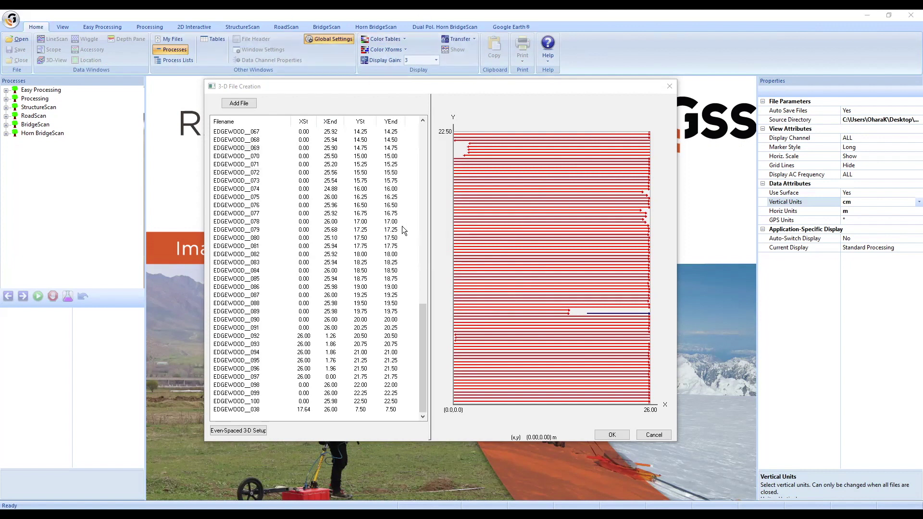
pyautogui.click(239, 103)
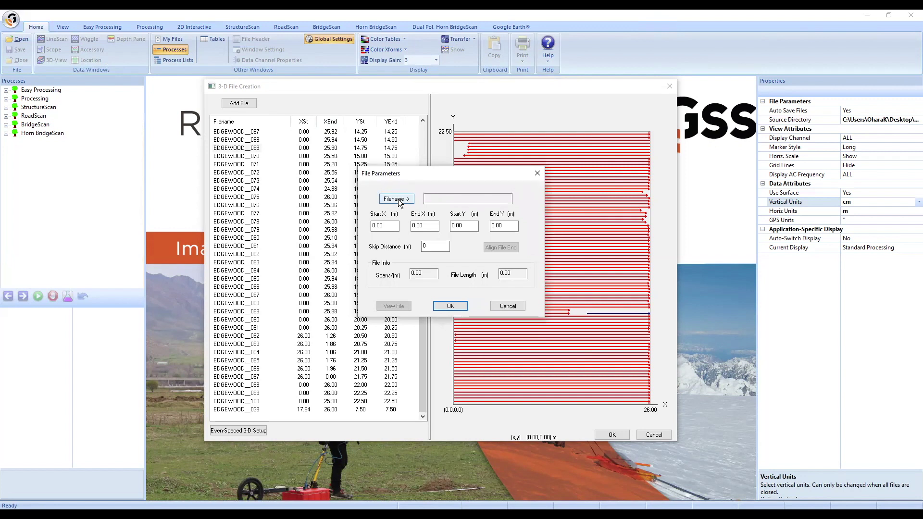
pyautogui.click(398, 199)
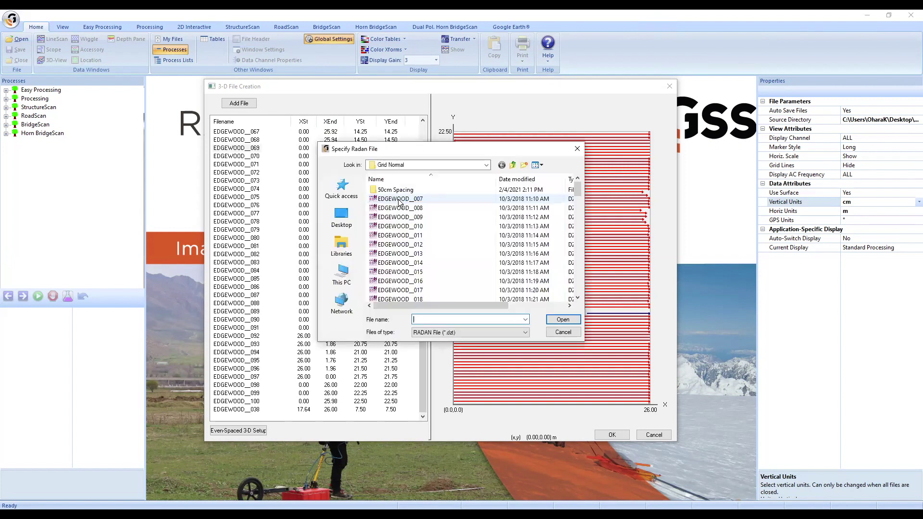
pyautogui.click(512, 165)
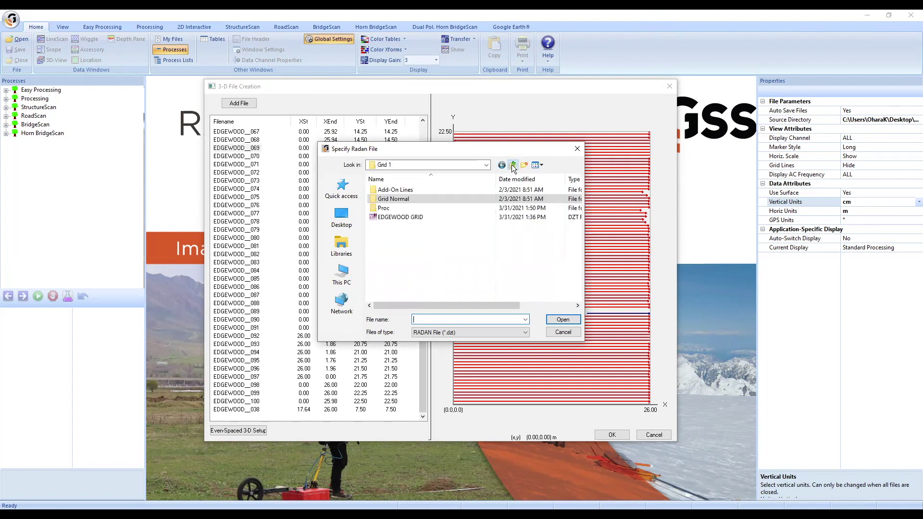
pyautogui.doubleClick(402, 191)
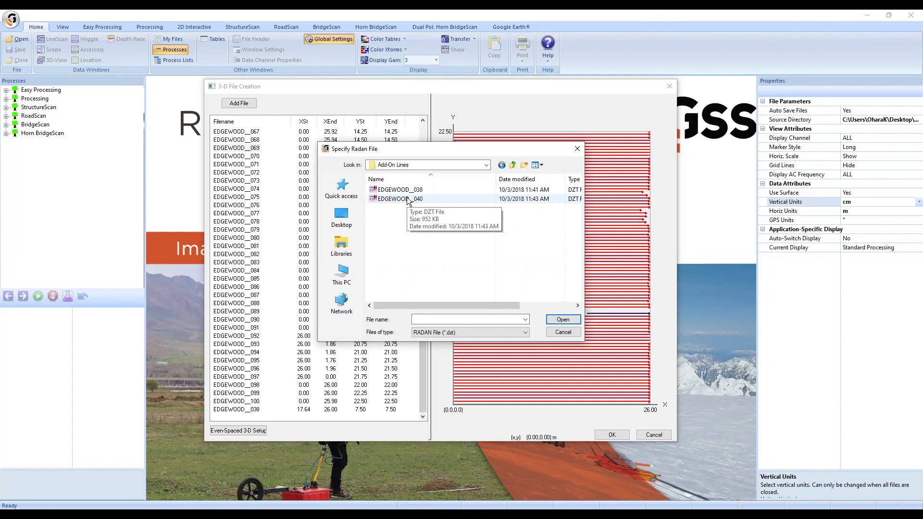
pyautogui.click(407, 198)
pyautogui.doubleClick(407, 198)
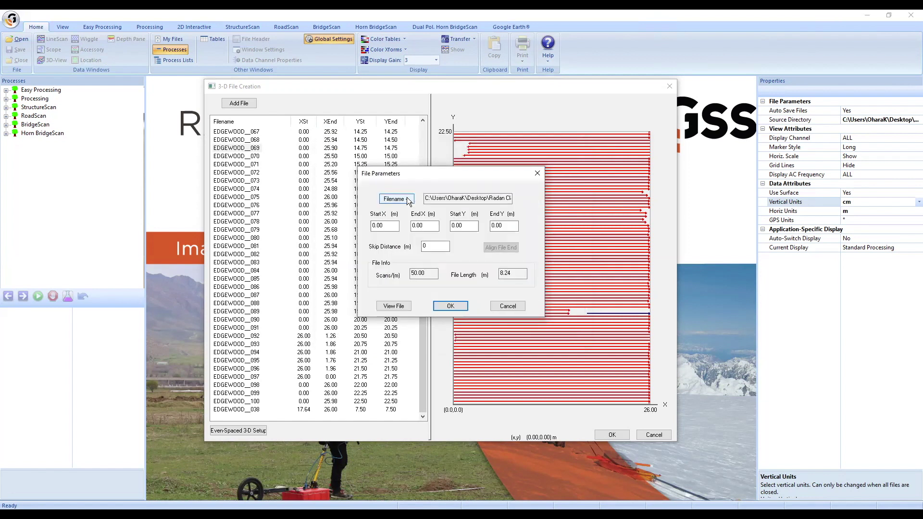
# Place EDGEWOOD__040 at Start Y and End Y 7.75 m, with Start X 17.76 m and End X 26 m
pyautogui.click(461, 230)
pyautogui.click(499, 225)
pyautogui.moveTo(468, 228); pyautogui.dragTo(391, 222)
pyautogui.write('7.75')
pyautogui.doubleClick(495, 227)
pyautogui.write('7.75')
pyautogui.doubleClick(418, 226)
pyautogui.write('26')
pyautogui.doubleClick(398, 227)
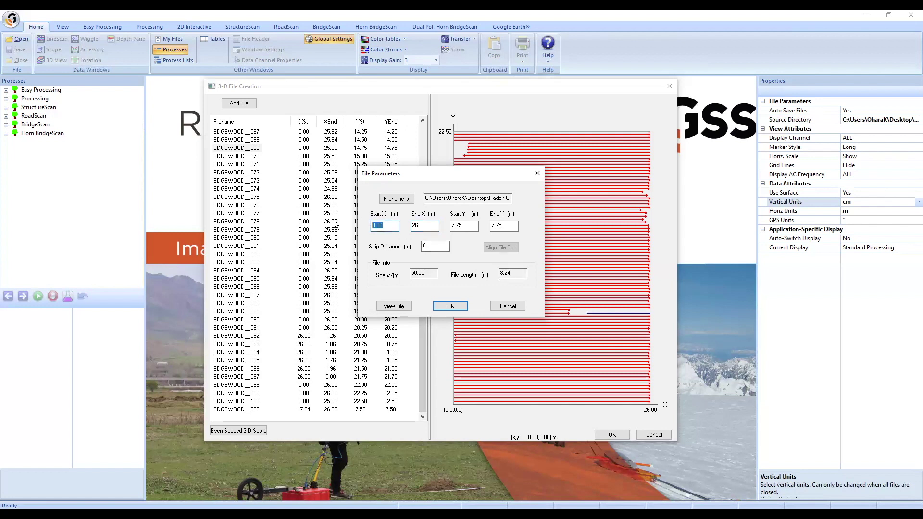
pyautogui.write('17.76')
pyautogui.click(460, 306)
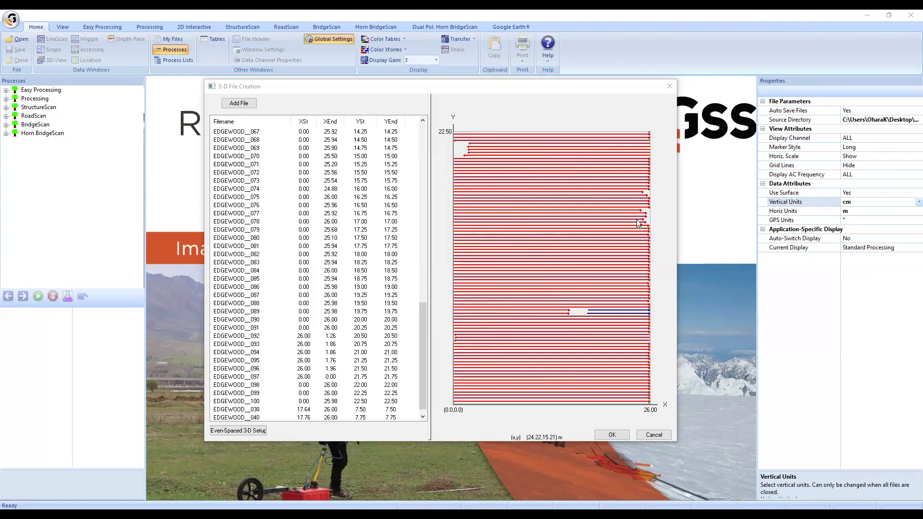
# Review the start and end coordinates of all listed profiles and create the 3D grid file
pyautogui.scroll(13, 259, 372)
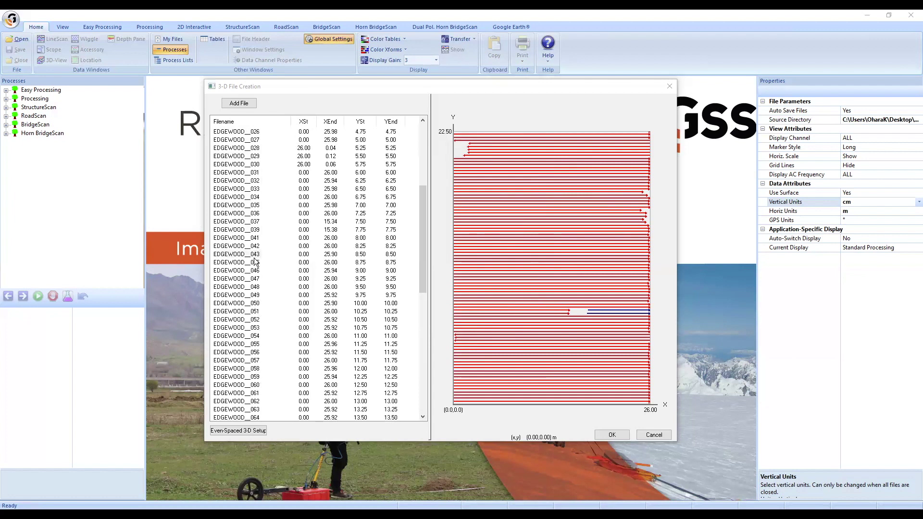
pyautogui.click(253, 262)
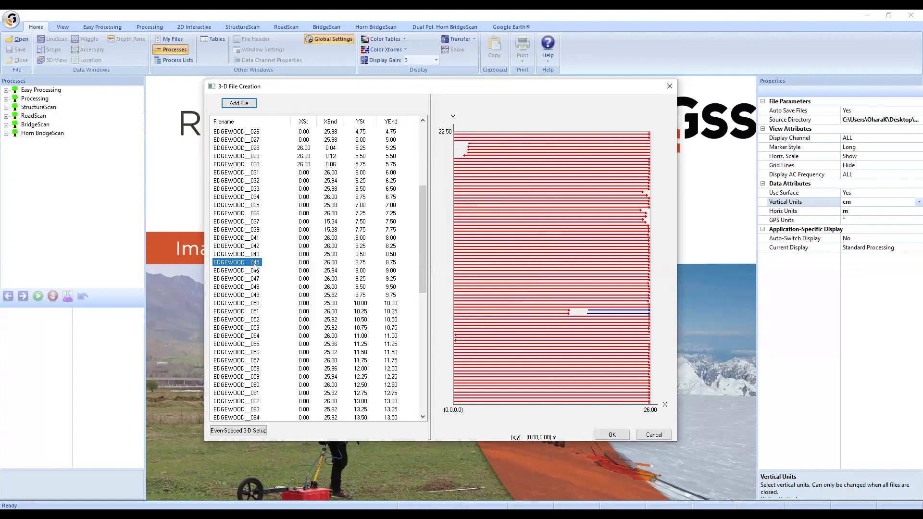
pyautogui.scroll(4, 247, 147)
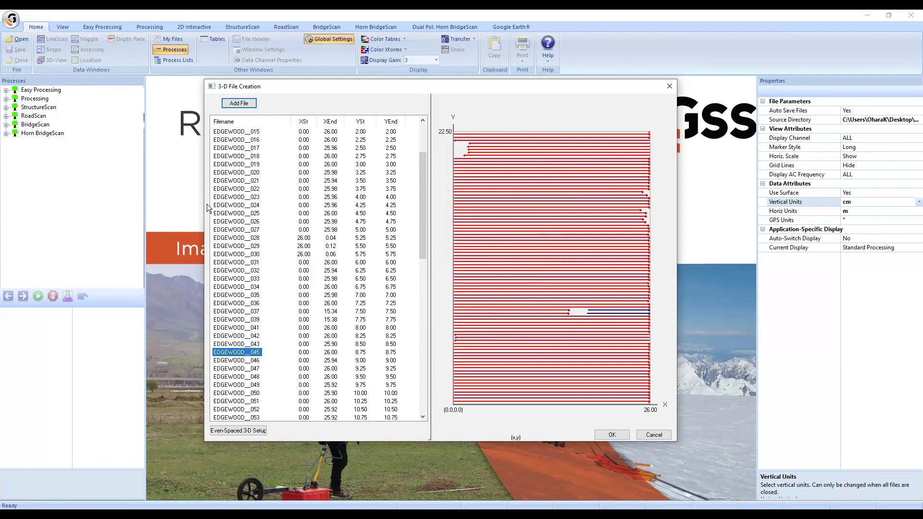
pyautogui.scroll(3, 260, 219)
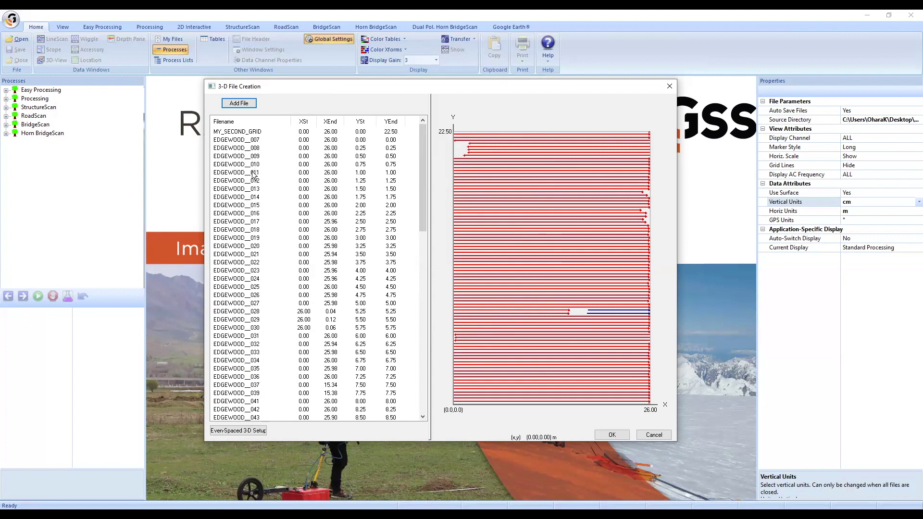
pyautogui.scroll(-2, 257, 238)
pyautogui.scroll(-6, 256, 240)
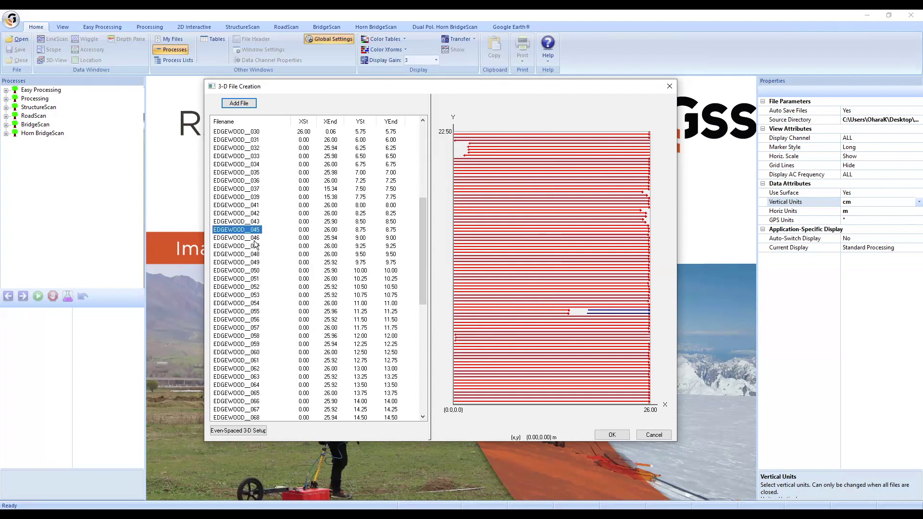
pyautogui.scroll(-4, 256, 244)
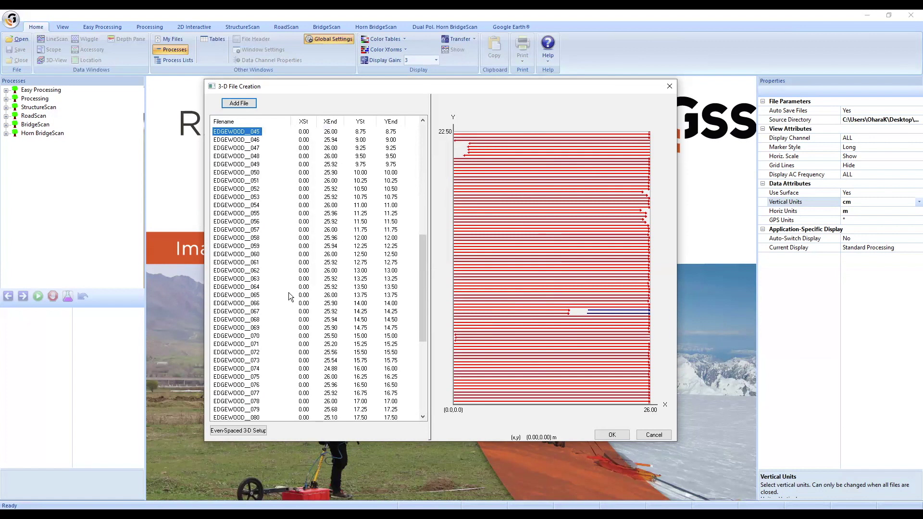
pyautogui.scroll(-8, 289, 294)
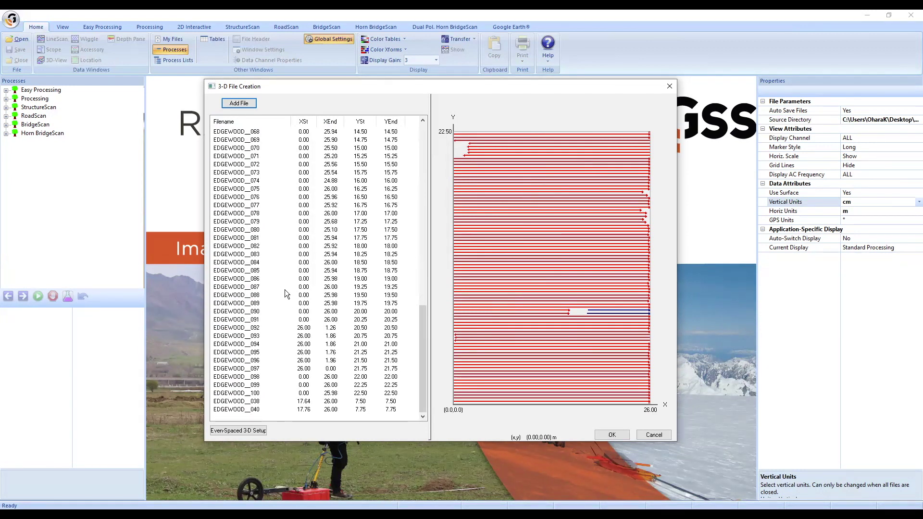
pyautogui.scroll(16, 339, 229)
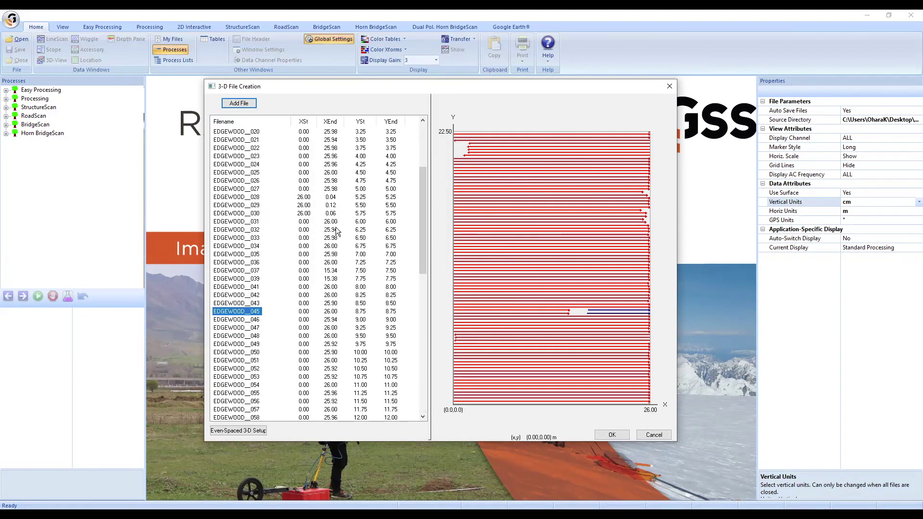
pyautogui.scroll(5, 335, 227)
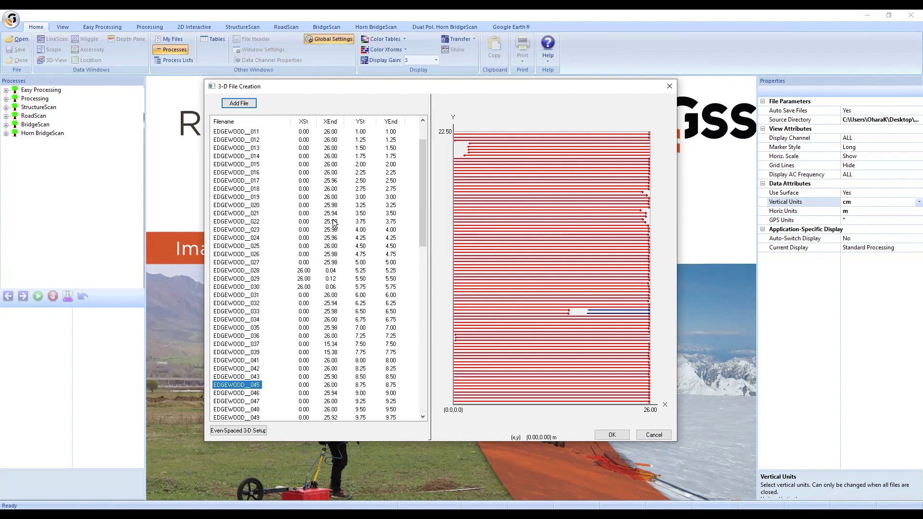
pyautogui.click(613, 435)
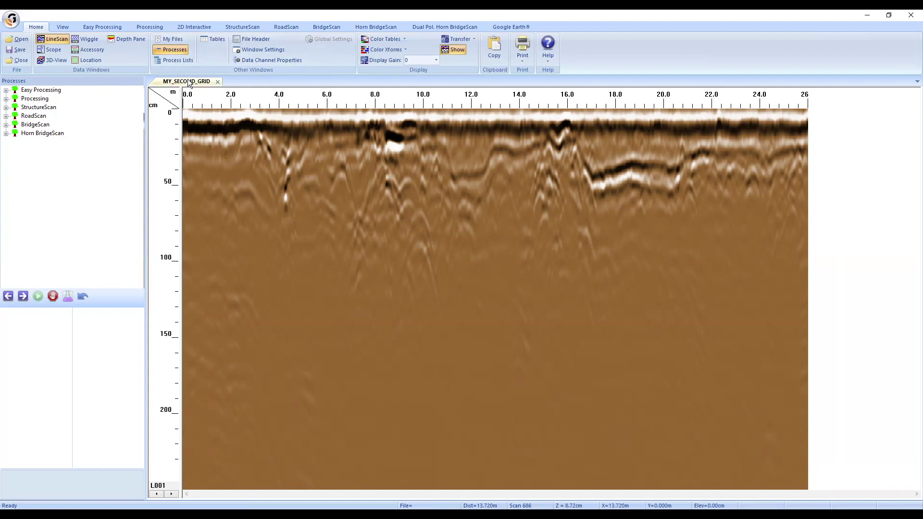
# Show the grid's file header and inspect its GPR System, Antenna Type and Processing History entries
pyautogui.click(345, 340)
pyautogui.click(258, 37)
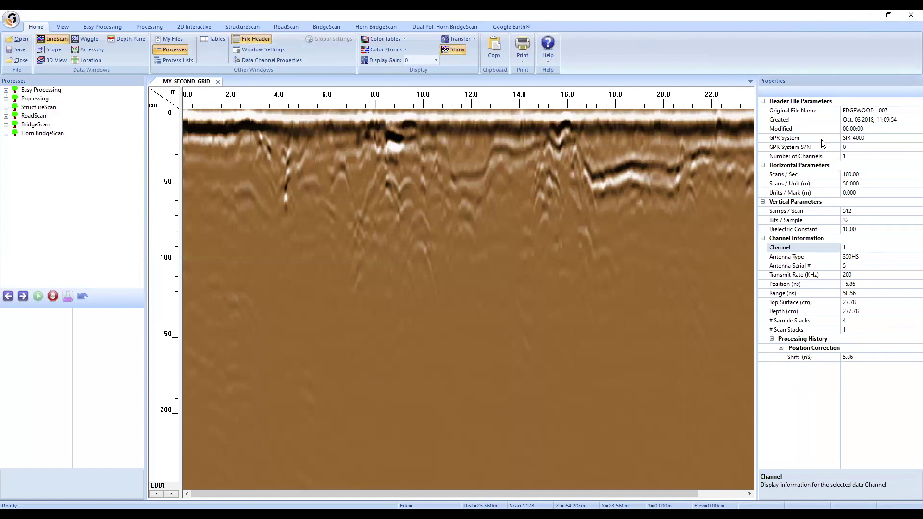
pyautogui.click(821, 138)
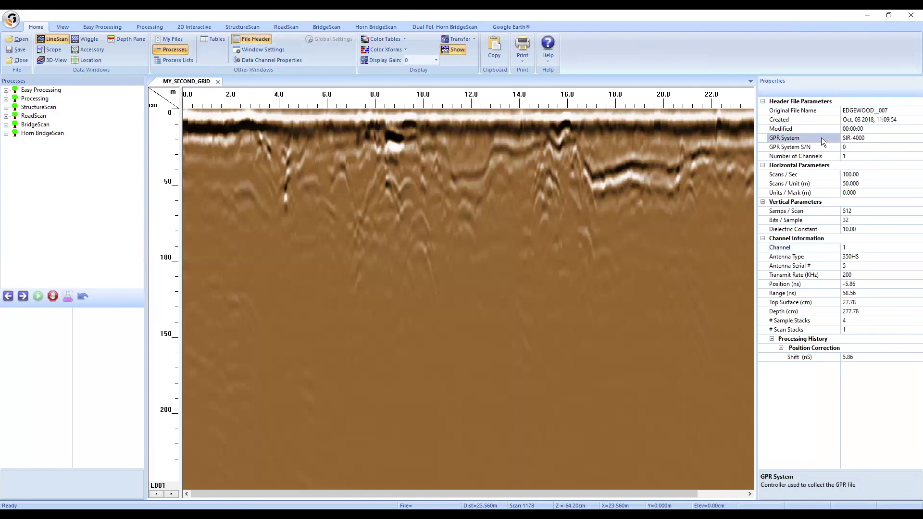
pyautogui.click(816, 257)
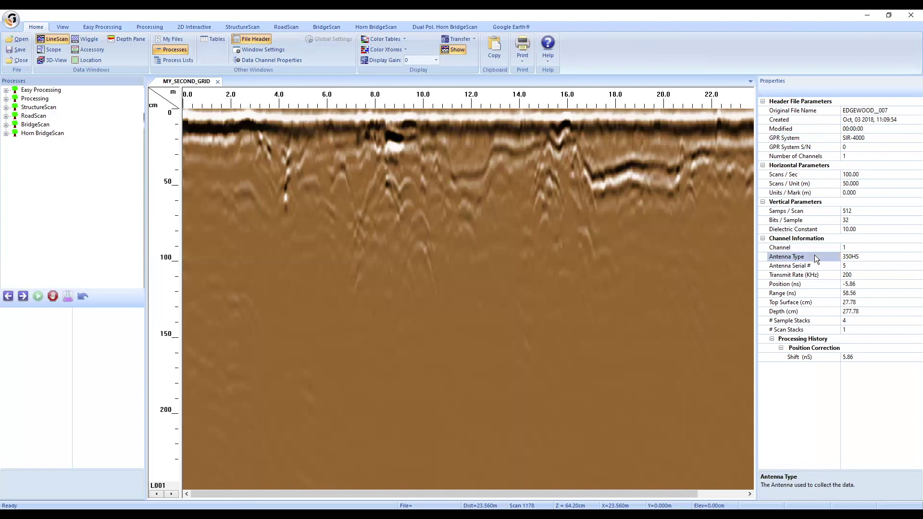
pyautogui.click(800, 341)
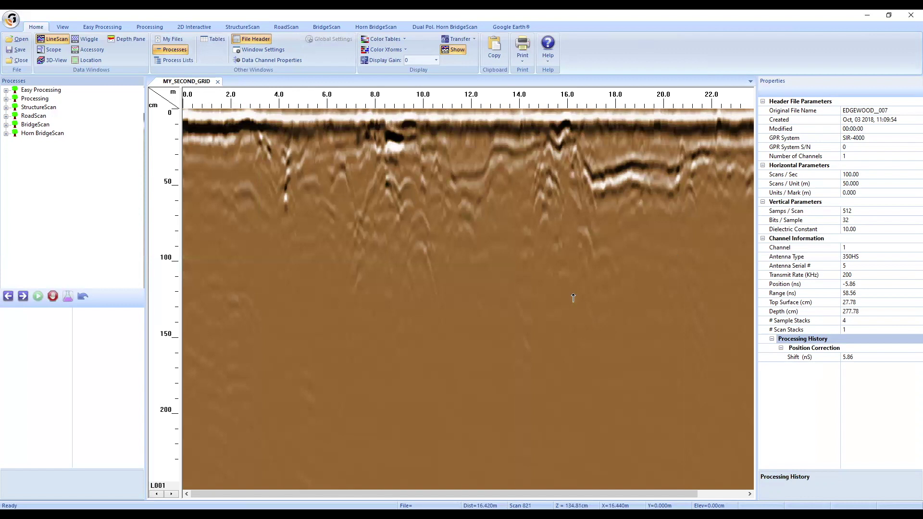
# Browse the grid's line scans forward to profile L008 and back to L002 to examine the data
pyautogui.click(169, 494)
pyautogui.click(170, 494)
pyautogui.click(170, 494)
pyautogui.click(169, 493)
pyautogui.click(170, 494)
pyautogui.click(170, 493)
pyautogui.click(168, 494)
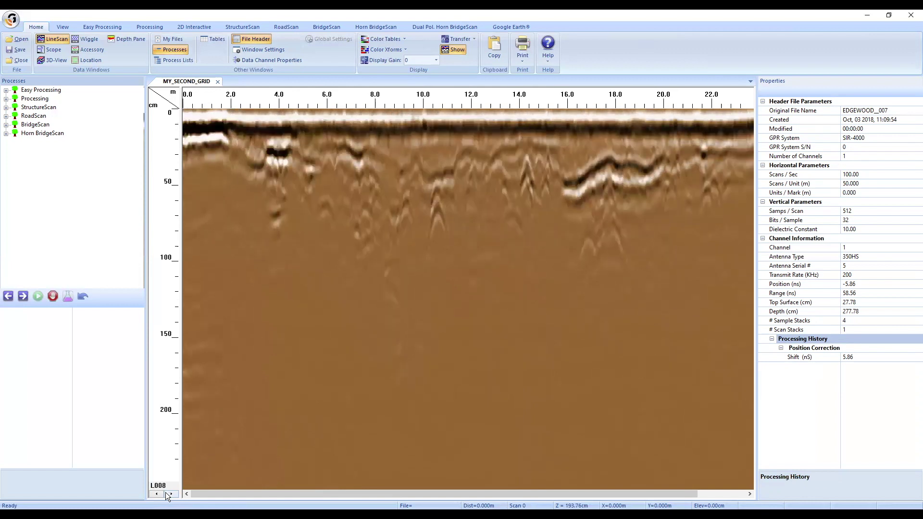
pyautogui.click(161, 494)
pyautogui.click(161, 494)
pyautogui.click(157, 494)
pyautogui.click(157, 494)
pyautogui.click(158, 494)
pyautogui.click(157, 493)
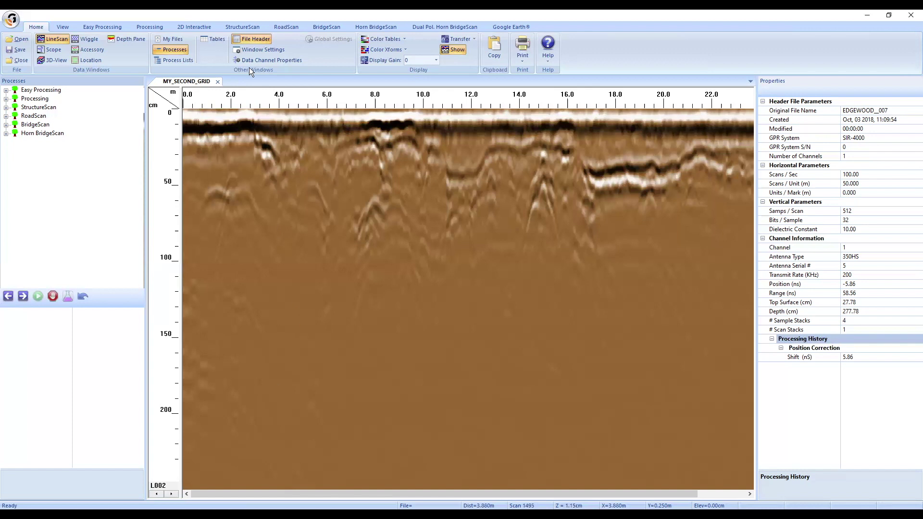
# Look through the grid's way point table and the widened file header, closing each one after viewing
pyautogui.click(220, 40)
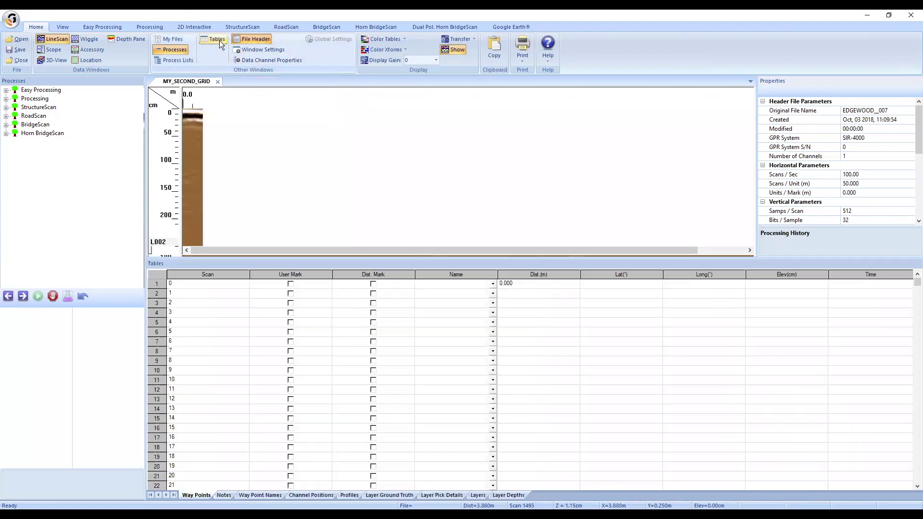
pyautogui.click(219, 40)
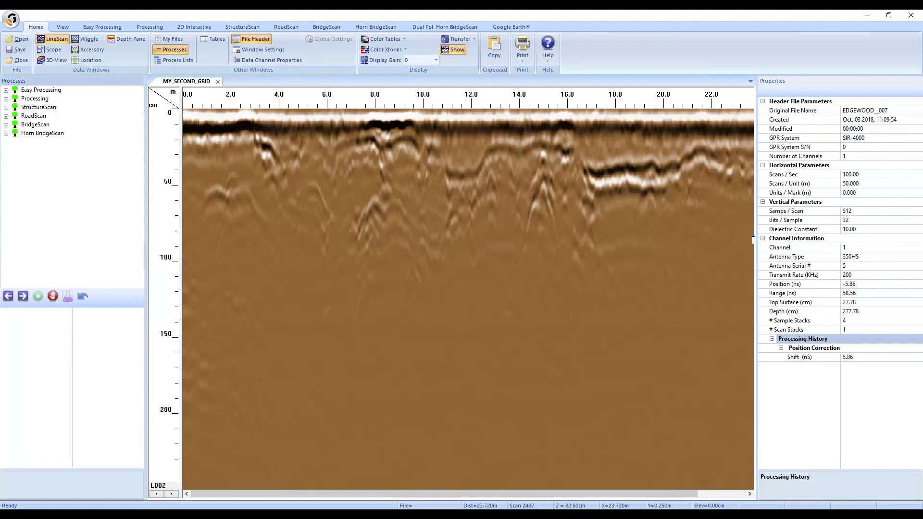
pyautogui.moveTo(757, 233); pyautogui.dragTo(469, 253)
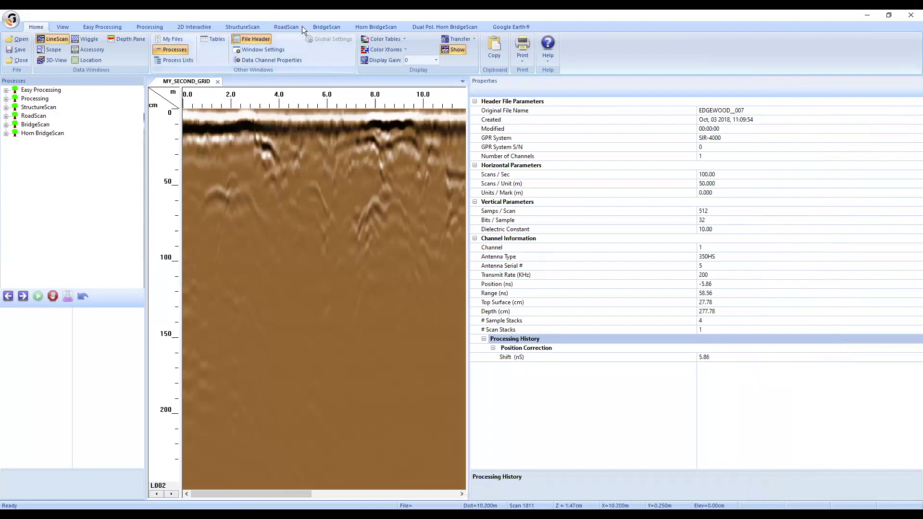
pyautogui.click(247, 38)
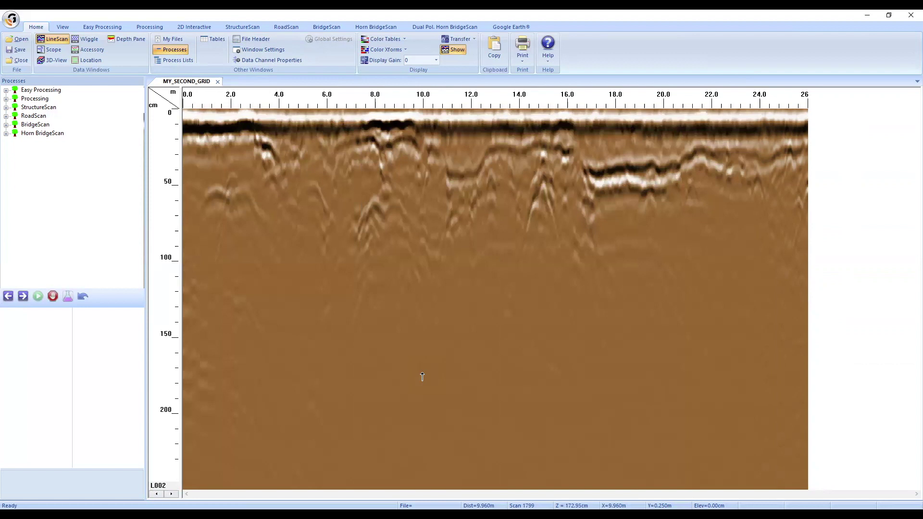
# Start an IIR filter on the grid with a vertical low pass of 700 MHz and high pass of 100 MHz
pyautogui.scroll(-3, 27, 58)
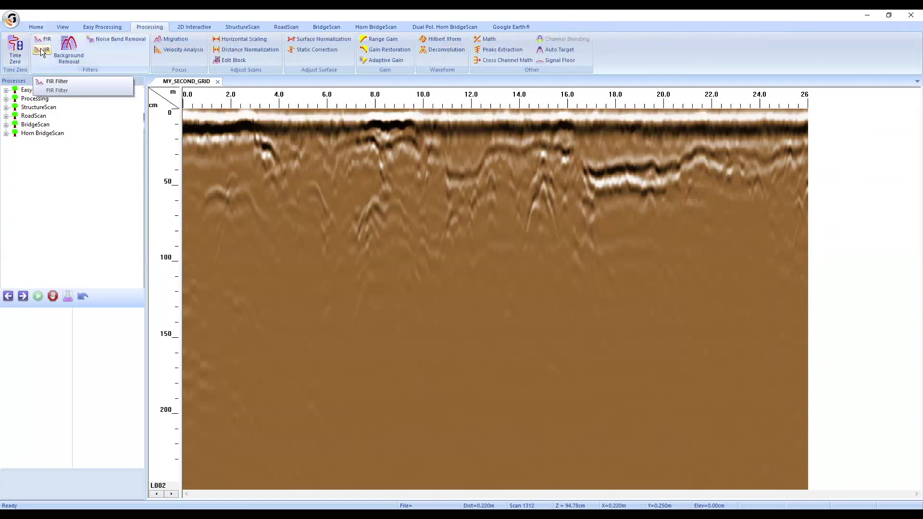
pyautogui.click(40, 49)
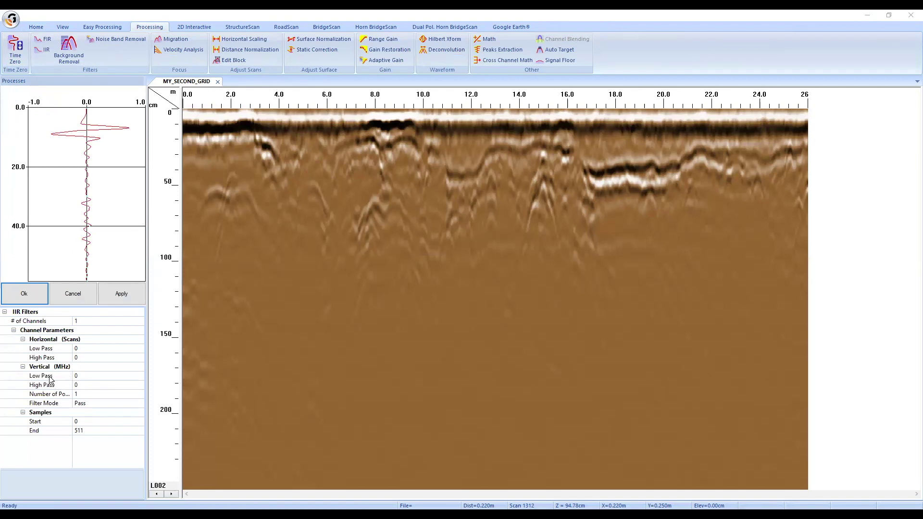
pyautogui.click(84, 376)
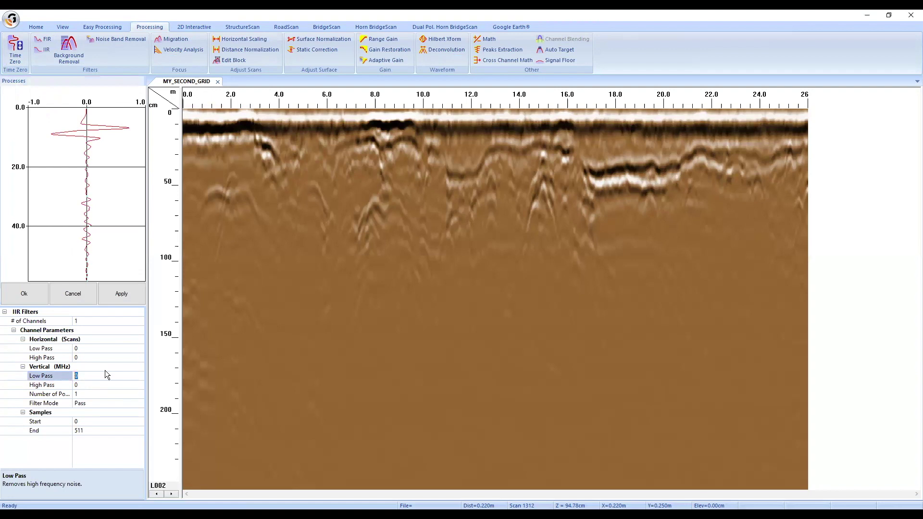
pyautogui.write('700')
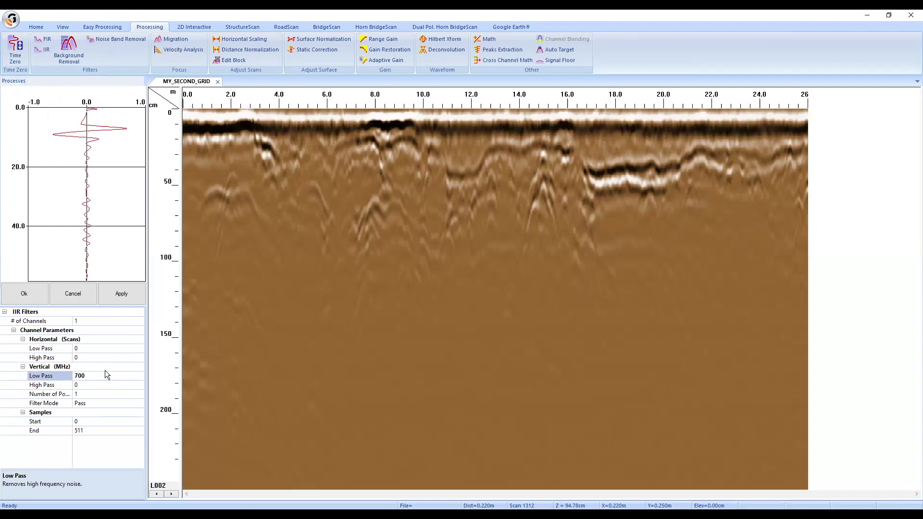
pyautogui.click(86, 385)
pyautogui.write('100')
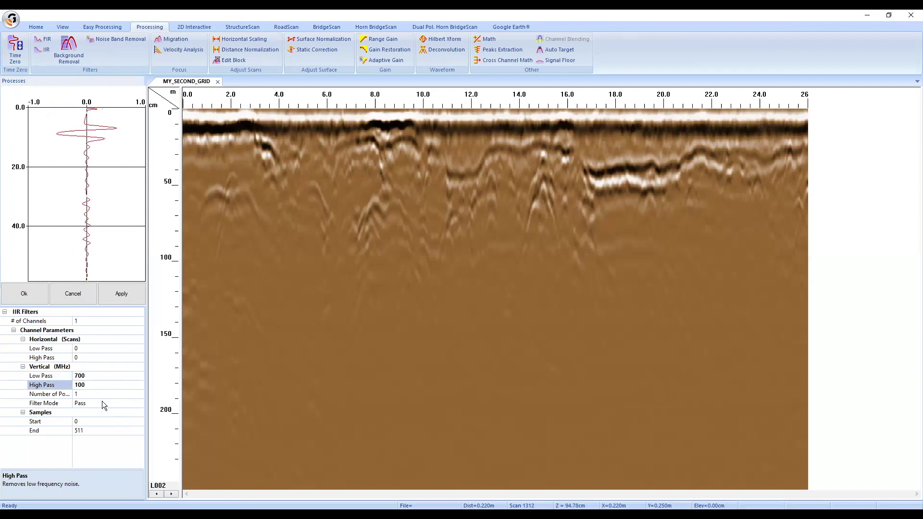
# Set the IIR filter's number of poles to 12 and apply the filter to the line scan
pyautogui.click(140, 395)
pyautogui.click(141, 395)
pyautogui.click(100, 429)
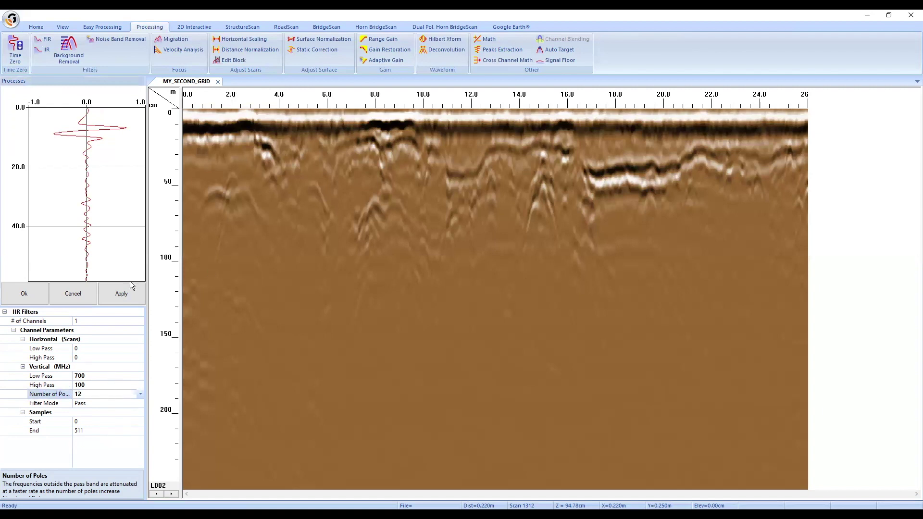
pyautogui.click(125, 299)
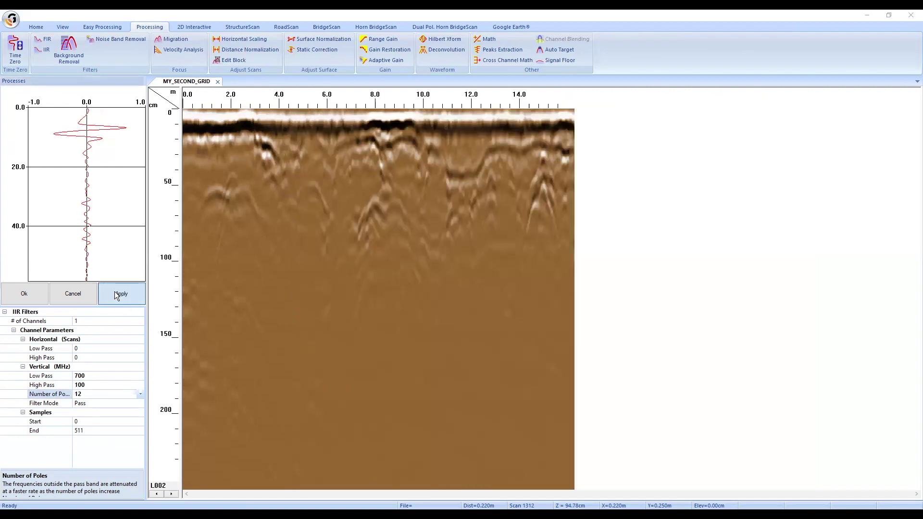
pyautogui.press('ctrl')
pyautogui.press('ctrl')
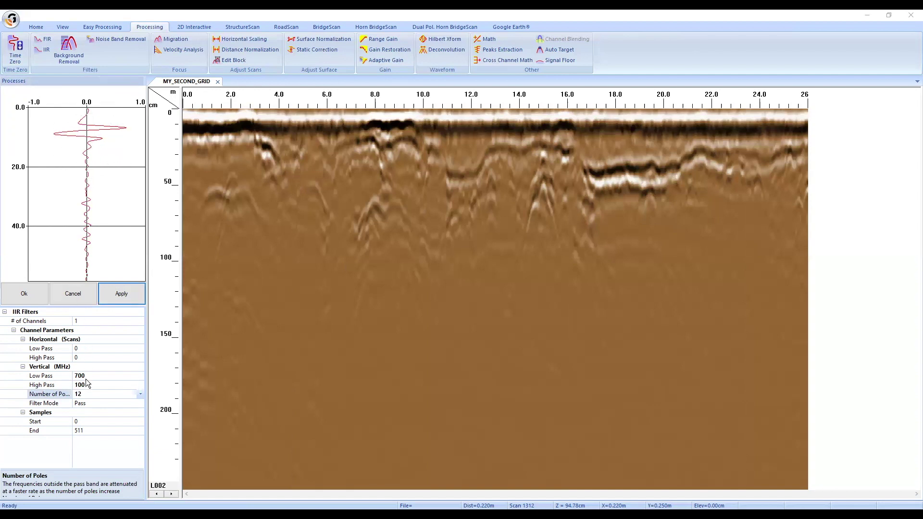
# Set the vertical high pass to 150 MHz and apply the IIR filter
pyautogui.click(52, 384)
pyautogui.write('150')
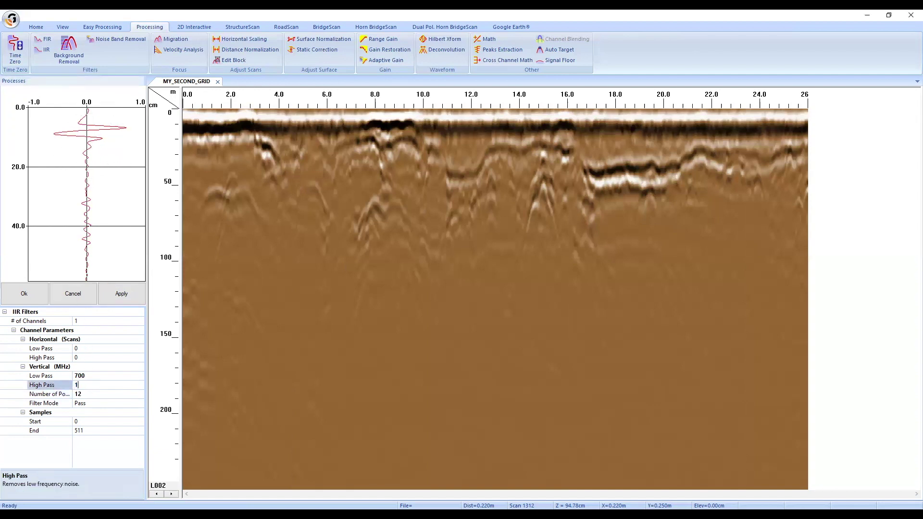
pyautogui.press('Return')
pyautogui.click(123, 297)
pyautogui.click(123, 297)
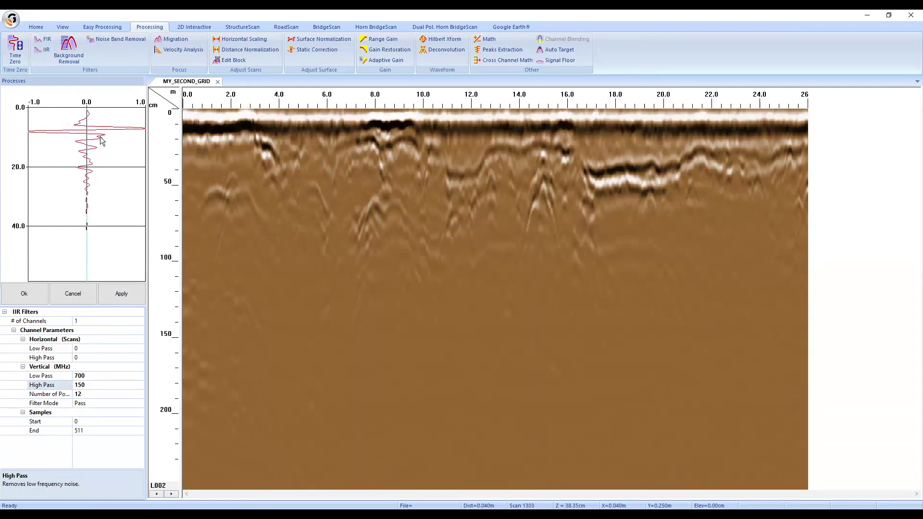
# Try a vertical high pass of 175 MHz and set it back to 150 MHz
pyautogui.click(82, 385)
pyautogui.doubleClick(81, 384)
pyautogui.write('1')
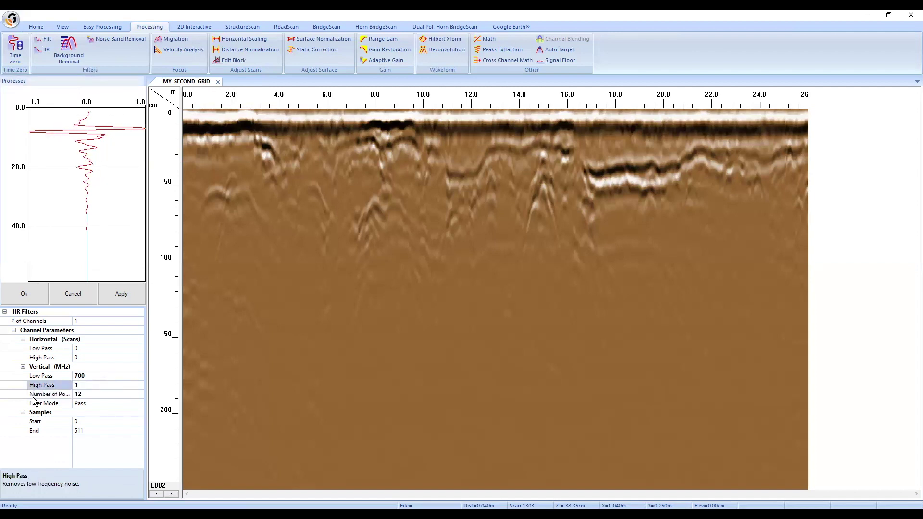
pyautogui.write('75')
pyautogui.click(43, 385)
pyautogui.write('150')
# Set the IIR filter's number of poles to 16
pyautogui.click(101, 393)
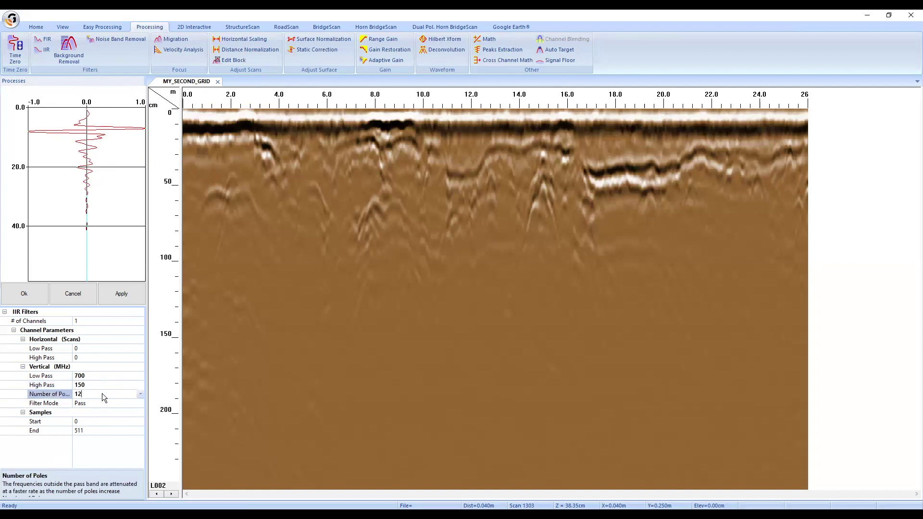
pyautogui.click(139, 396)
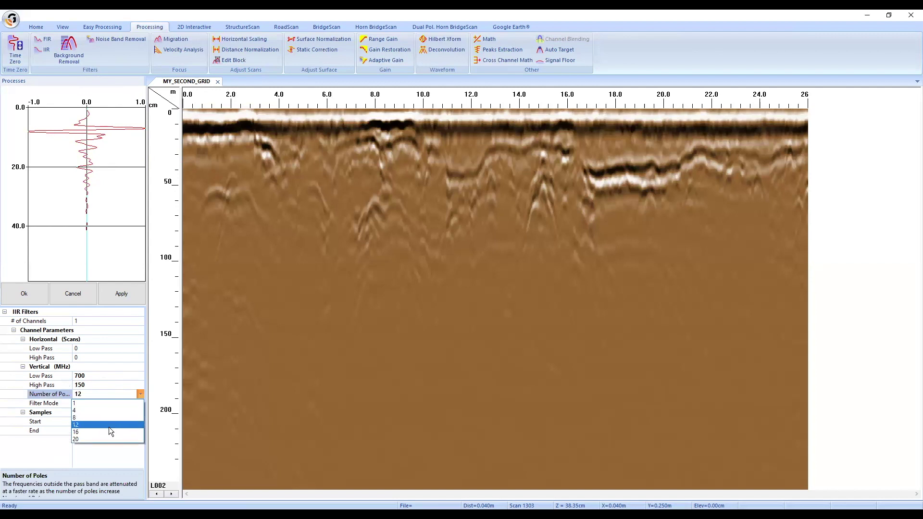
pyautogui.click(108, 430)
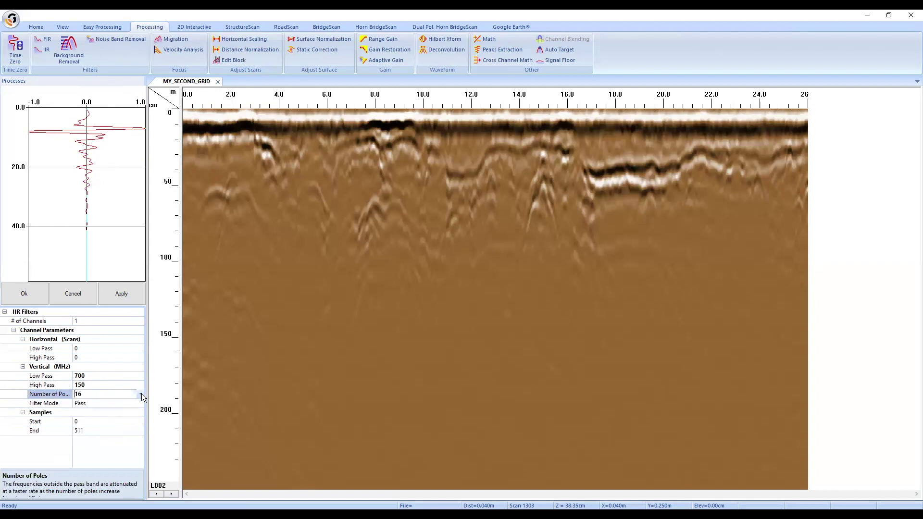
# Try vertical low pass values of 650 and 800 MHz in the IIR filter
pyautogui.click(91, 374)
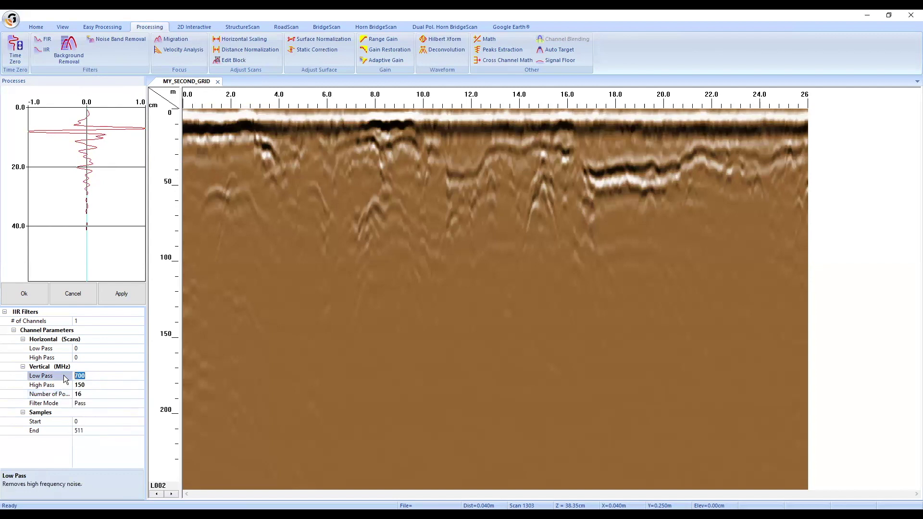
pyautogui.write('650')
pyautogui.click(32, 378)
pyautogui.moveTo(89, 376); pyautogui.dragTo(29, 385)
pyautogui.write('800')
pyautogui.press('Return')
# Compare vertical low pass values of 1000 and 700 MHz and settle on 1000 MHz
pyautogui.moveTo(89, 377); pyautogui.dragTo(71, 378)
pyautogui.write('1000')
pyautogui.press('Return')
pyautogui.click(57, 374)
pyautogui.write('700')
pyautogui.moveTo(87, 376); pyautogui.dragTo(72, 377)
pyautogui.write('1000')
# Try a vertical high pass of 100 MHz and raise it to 200 MHz
pyautogui.click(94, 385)
pyautogui.write('100')
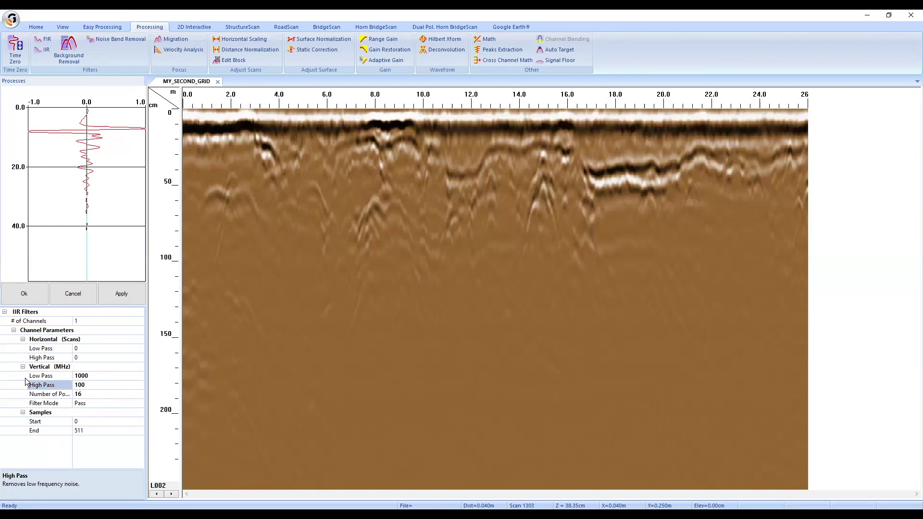
pyautogui.click(19, 386)
pyautogui.write('290')
pyautogui.press('BackSpace')
pyautogui.press('BackSpace')
pyautogui.write('00')
pyautogui.press('Return')
# Set the IIR filter's number of poles to 4 and open the pole count choices again
pyautogui.click(86, 393)
pyautogui.click(141, 395)
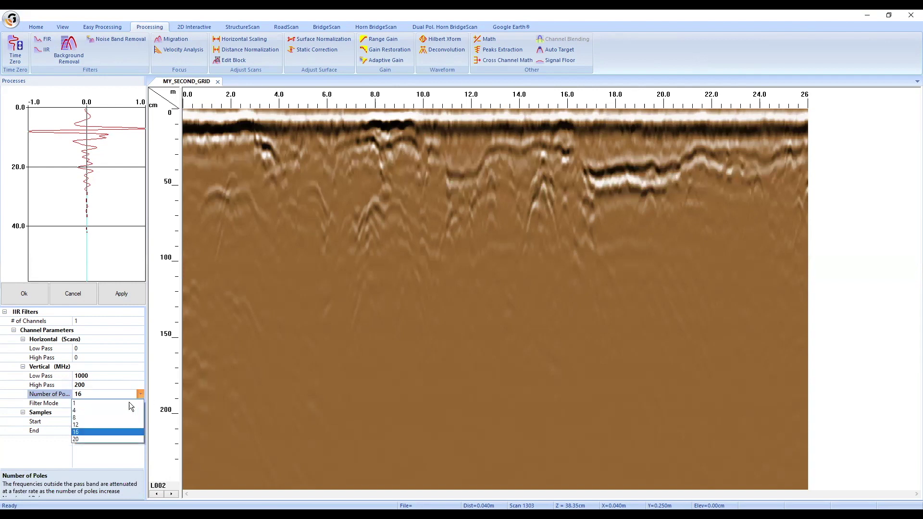
pyautogui.click(103, 414)
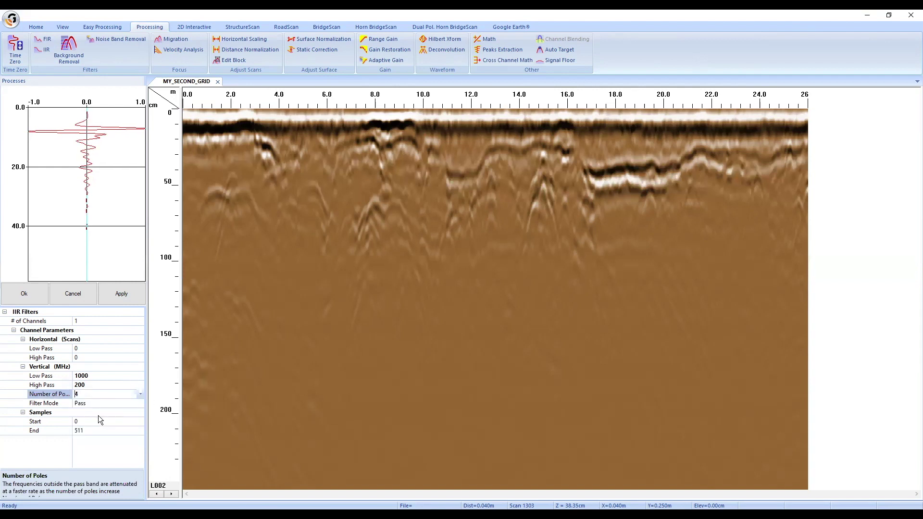
pyautogui.click(140, 394)
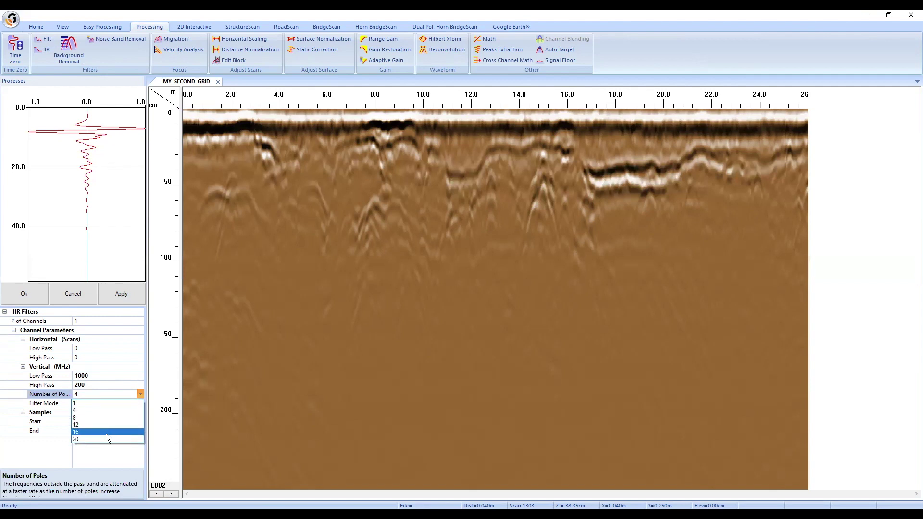
# Set the IIR filter's number of poles to 8, preview the filter on the profile and reset the preview
pyautogui.click(104, 440)
pyautogui.click(137, 395)
pyautogui.click(115, 424)
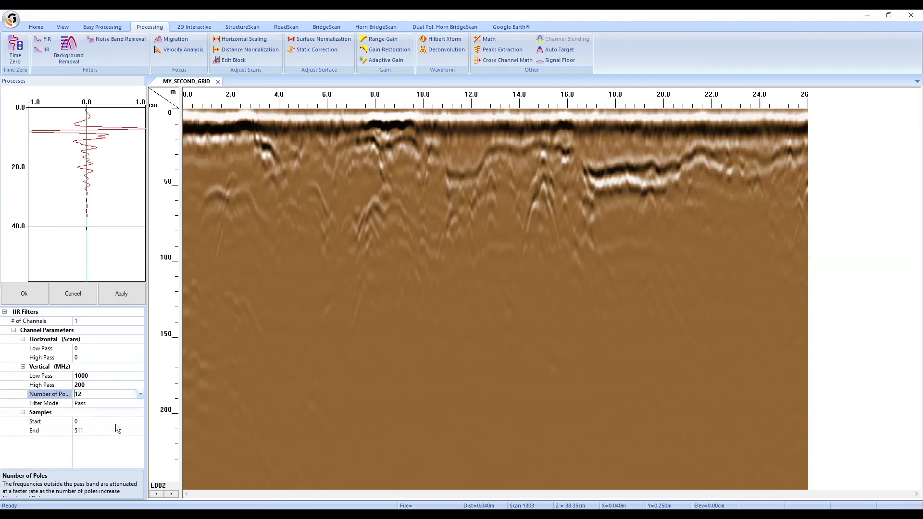
pyautogui.click(140, 394)
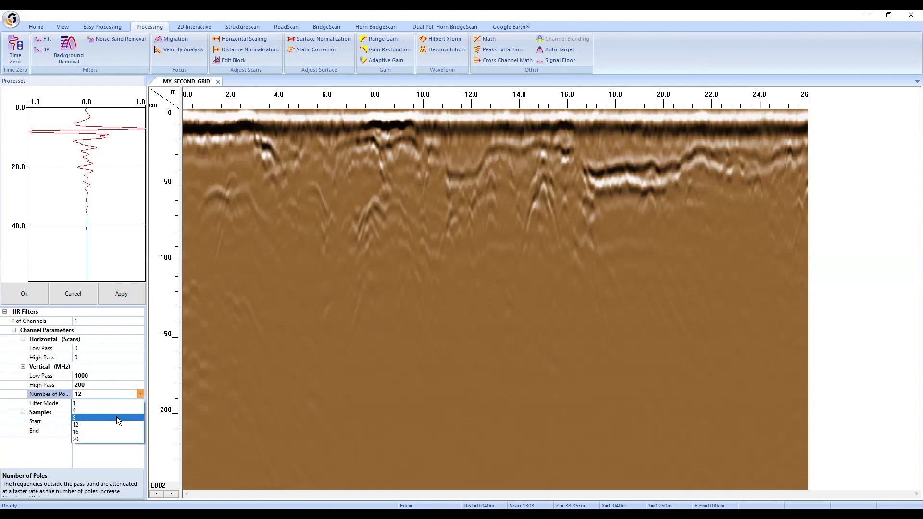
pyautogui.click(117, 418)
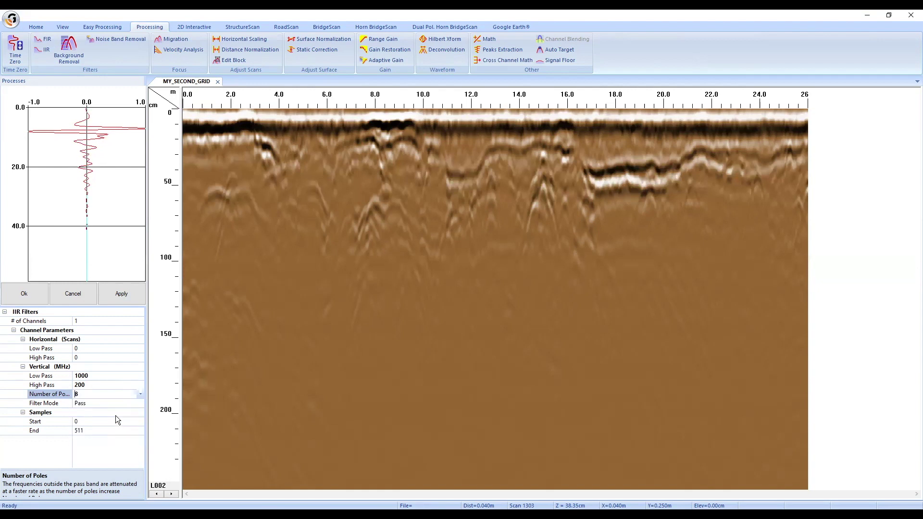
pyautogui.click(128, 298)
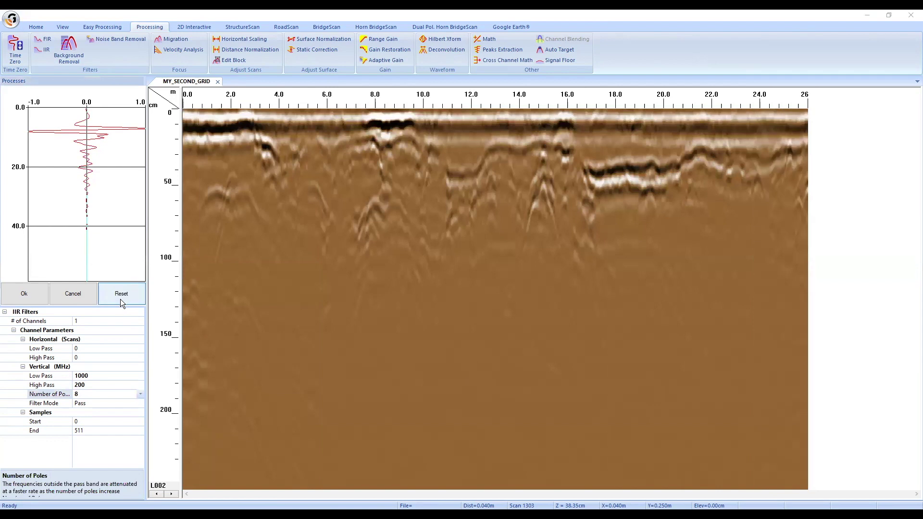
pyautogui.click(119, 300)
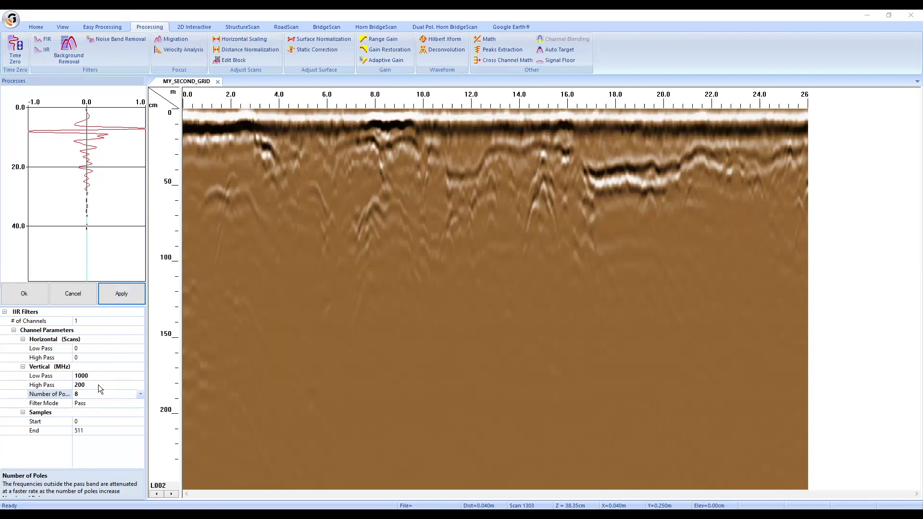
# Try a vertical IIR filter band with a low pass of 700 MHz and a high pass of 150 MHz
pyautogui.click(51, 375)
pyautogui.write('700')
pyautogui.press('Return')
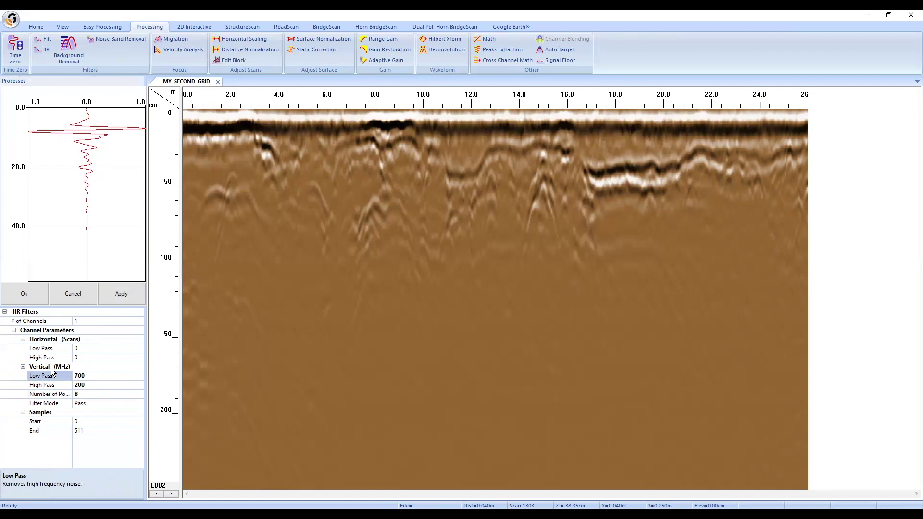
pyautogui.click(57, 383)
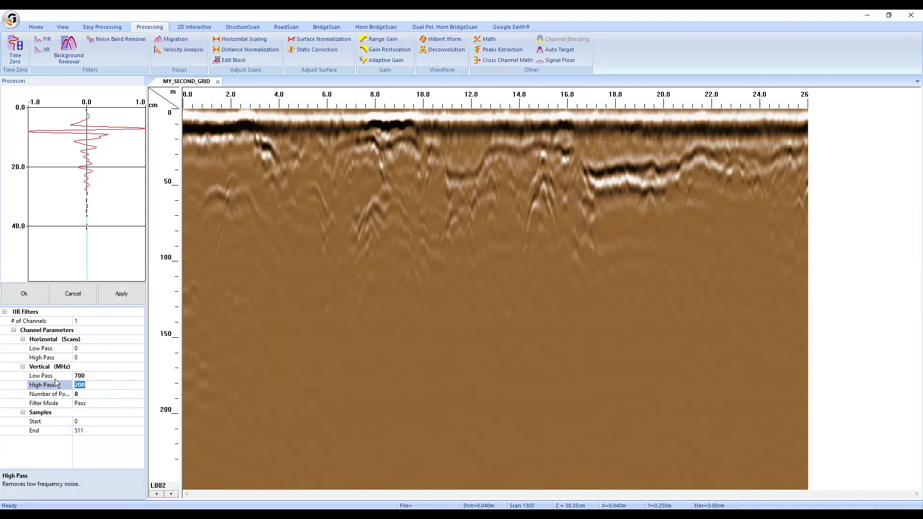
pyautogui.write('150')
pyautogui.click(88, 394)
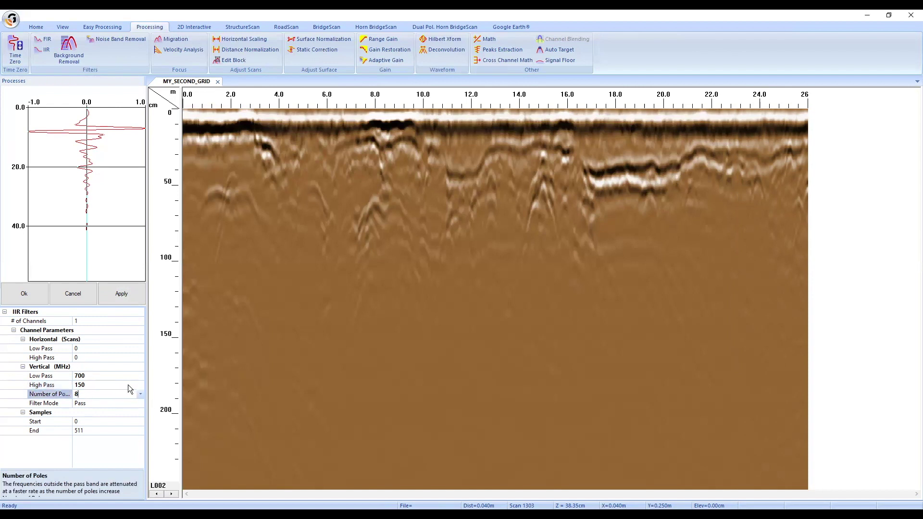
# Set the IIR filter's vertical low pass to 1000 MHz and its vertical high pass to 100 MHz
pyautogui.click(30, 375)
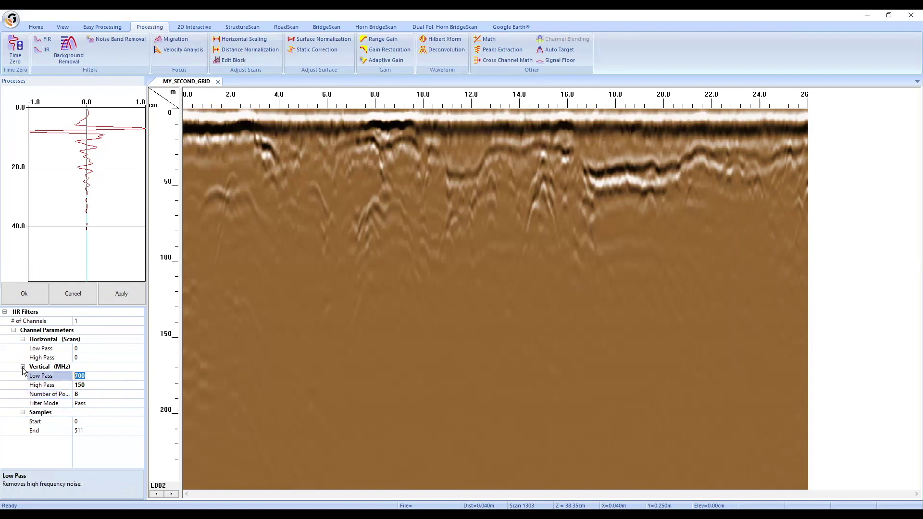
pyautogui.write('1000')
pyautogui.click(93, 385)
pyautogui.write('100')
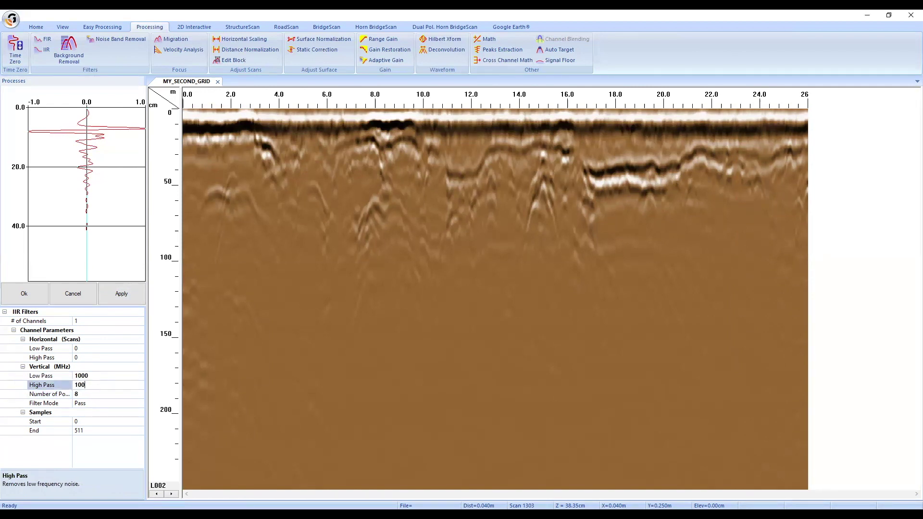
pyautogui.press('Return')
# Try vertical high pass values of 125 and 175 MHz in the IIR filter
pyautogui.doubleClick(89, 384)
pyautogui.write('125')
pyautogui.press('Return')
pyautogui.write('175')
# Set the vertical high pass to 200 MHz and run the IIR filter on the whole grid file
pyautogui.doubleClick(91, 385)
pyautogui.write('200')
pyautogui.click(26, 293)
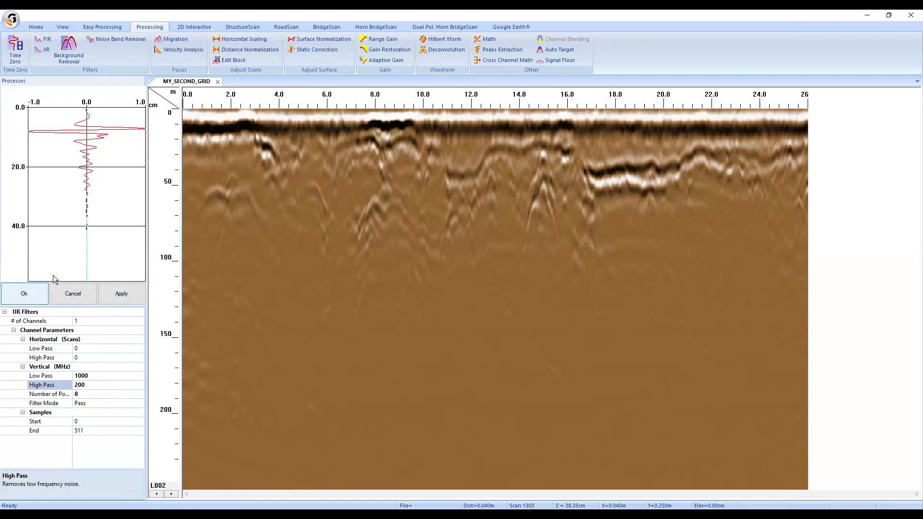
# Show the tables and file header of the filtered grid, examine the header's processing history, and hide both windows again
pyautogui.click(29, 24)
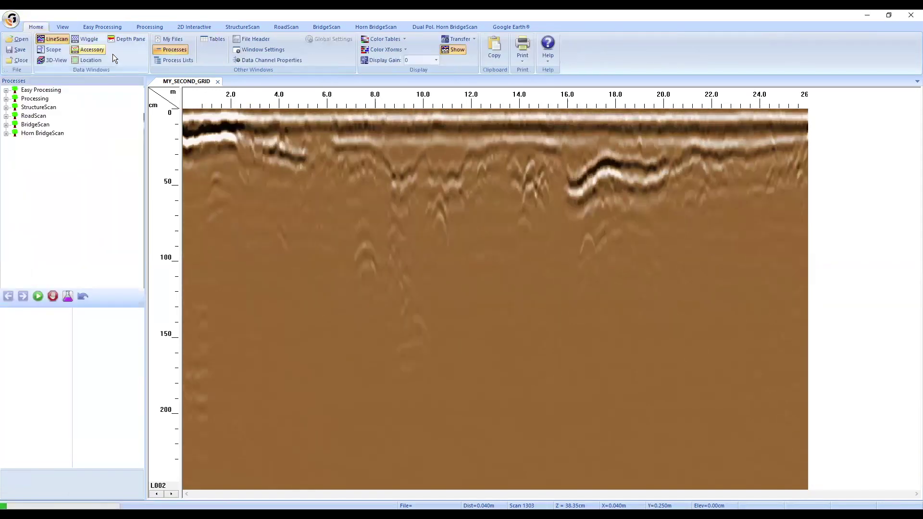
pyautogui.click(214, 38)
pyautogui.click(240, 40)
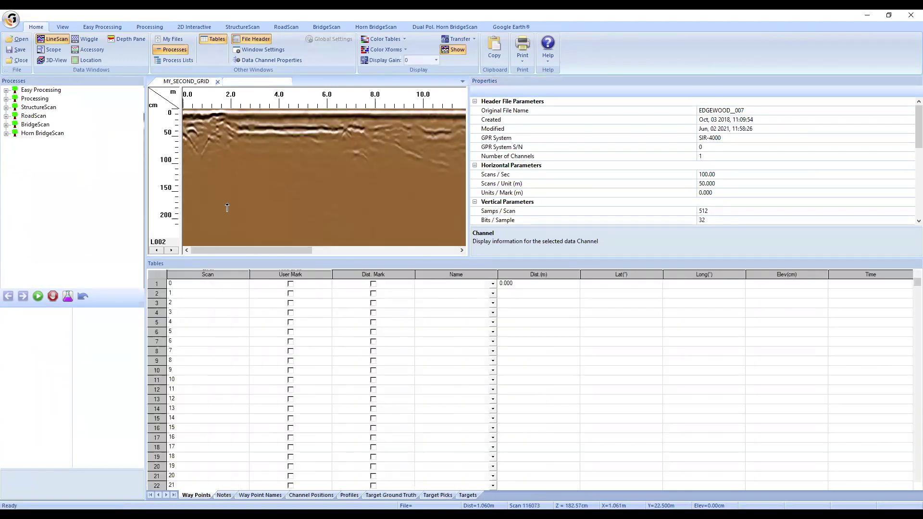
pyautogui.click(219, 39)
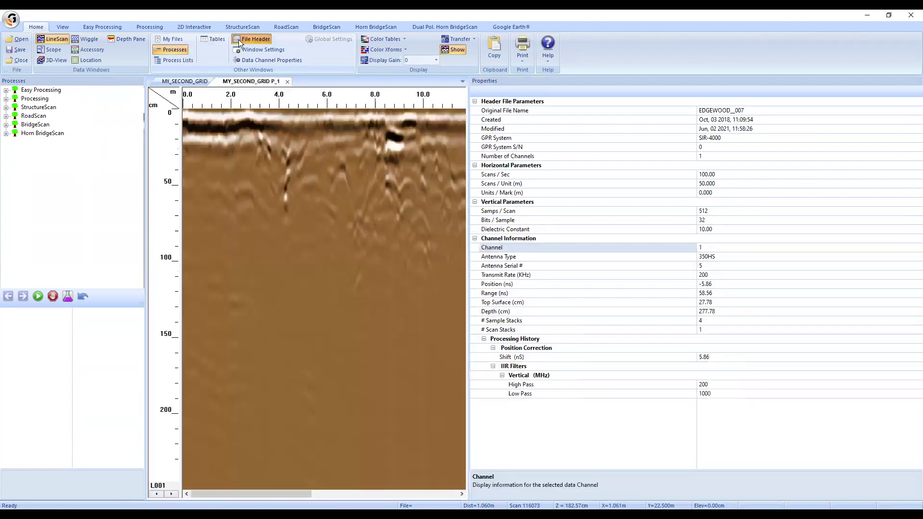
pyautogui.click(239, 40)
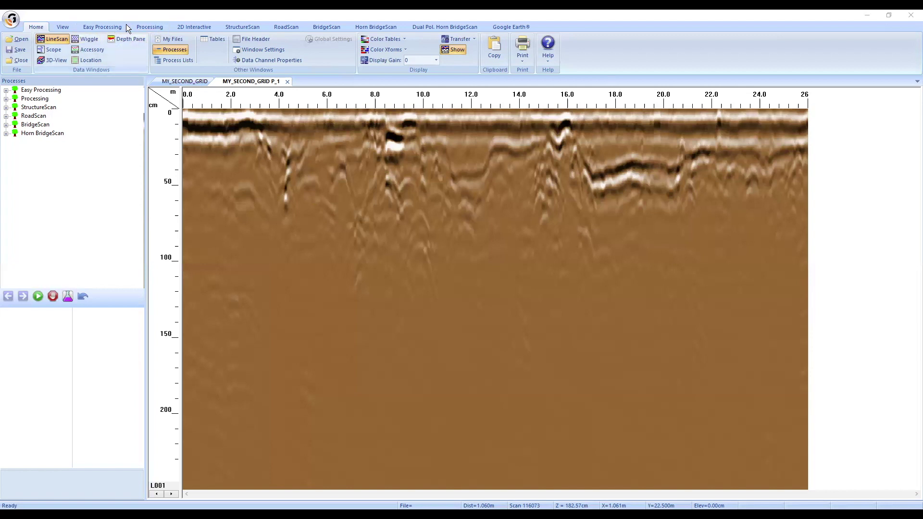
# Preview Noise Band Removal with the Full Scan Band algorithm, reset the preview and run it on the filtered grid
pyautogui.click(150, 27)
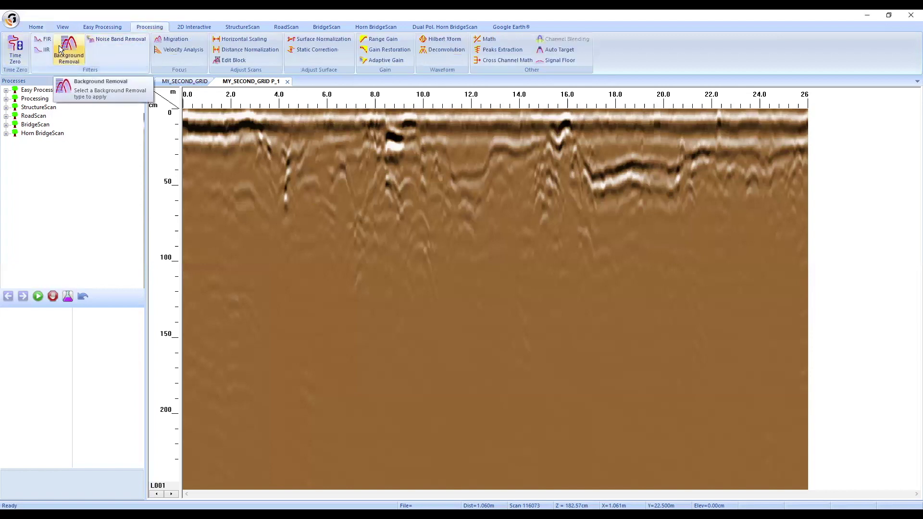
pyautogui.click(118, 39)
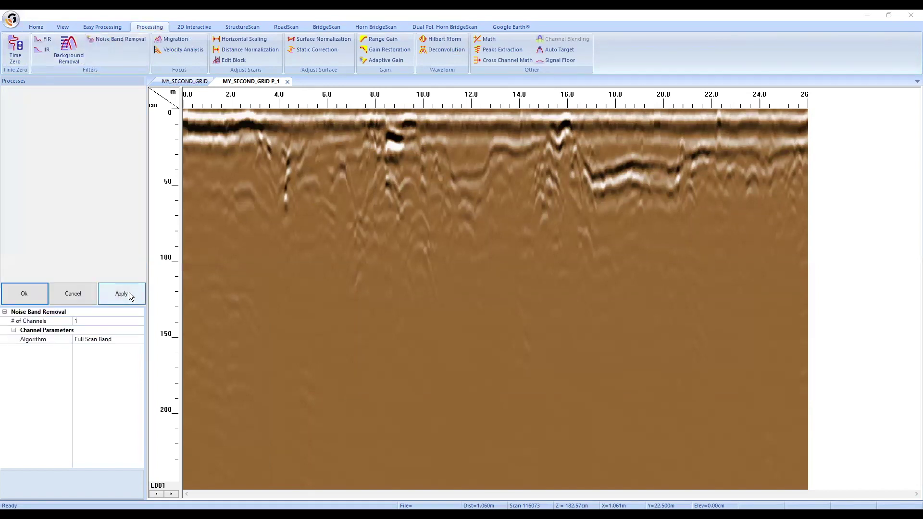
pyautogui.click(129, 295)
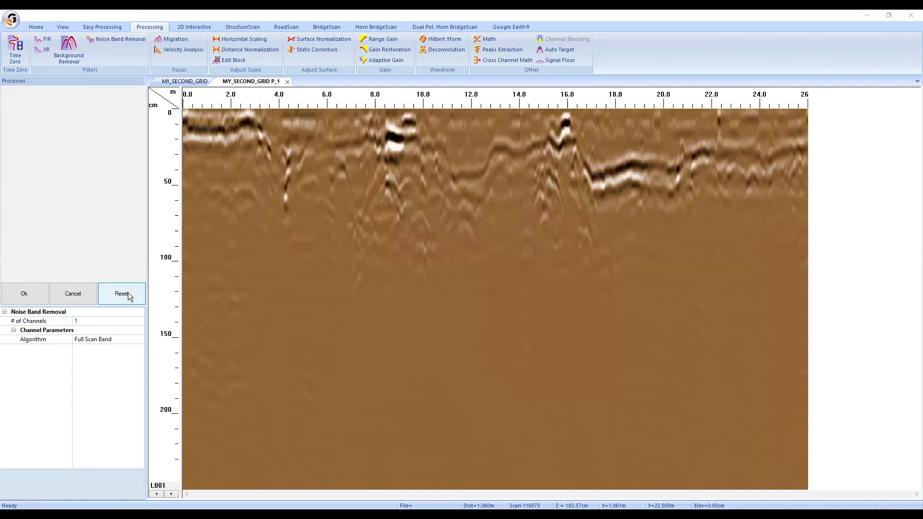
pyautogui.click(128, 293)
pyautogui.click(21, 295)
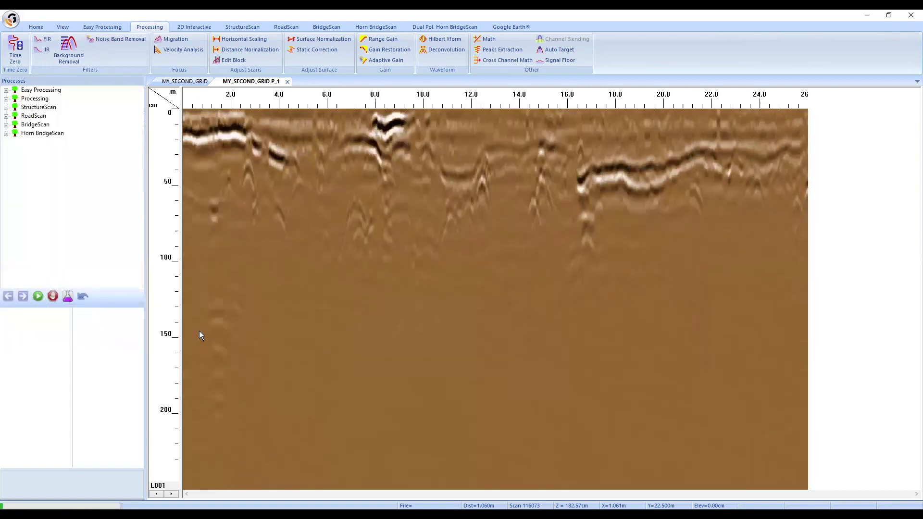
# Display the tables and the file header alongside the profile of the background-removed grid
pyautogui.click(32, 26)
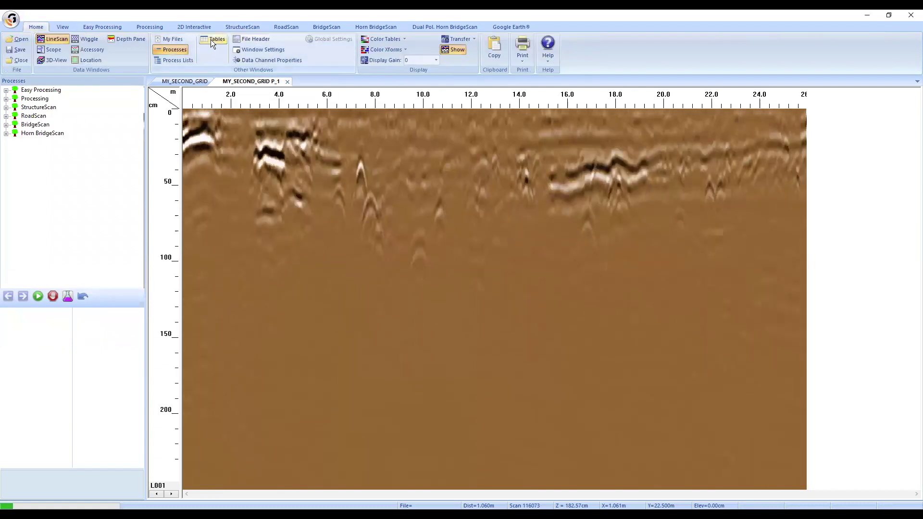
pyautogui.click(211, 39)
pyautogui.click(249, 38)
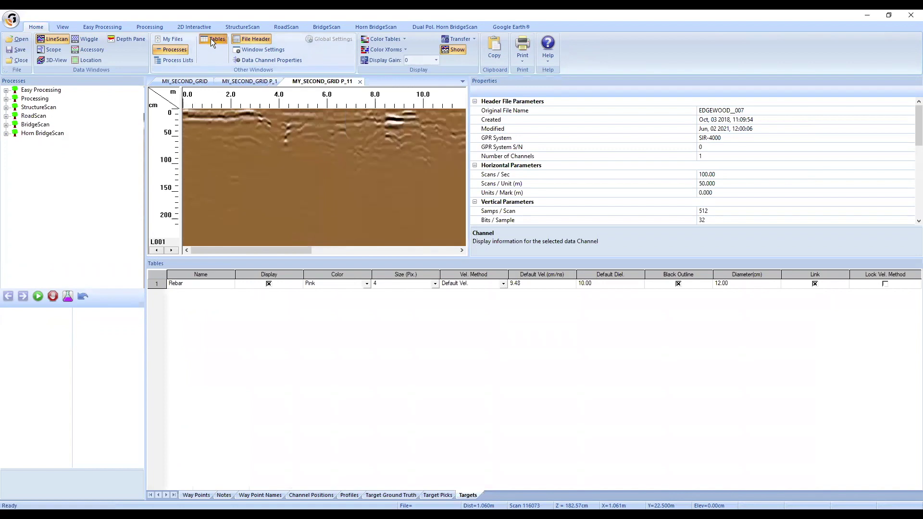
# Try Adaptive Gain with the Normal Adaptation algorithm, previewing it on several profile lines up to L038
pyautogui.click(147, 27)
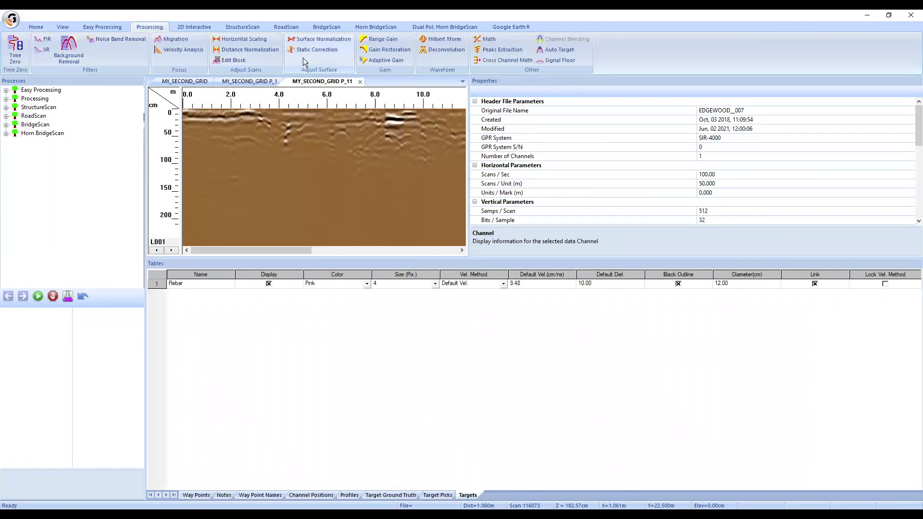
pyautogui.click(378, 61)
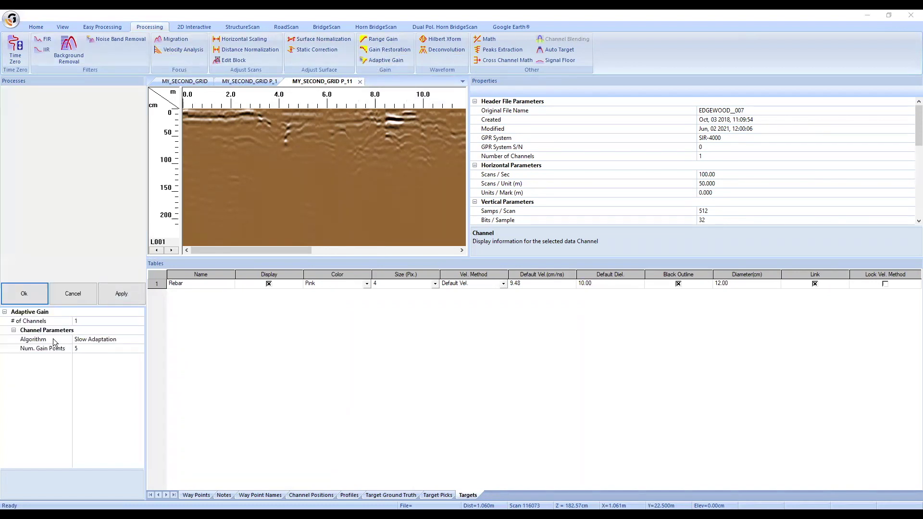
pyautogui.doubleClick(53, 338)
pyautogui.click(132, 293)
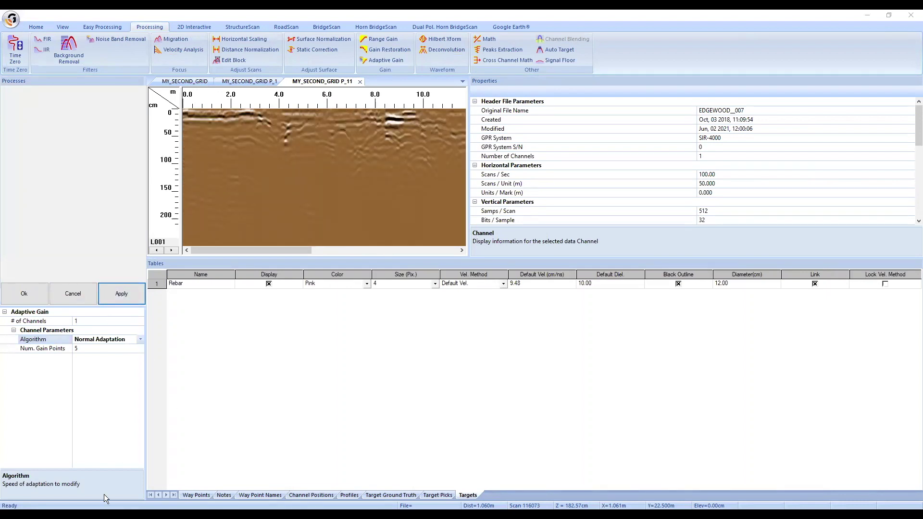
pyautogui.click(173, 249)
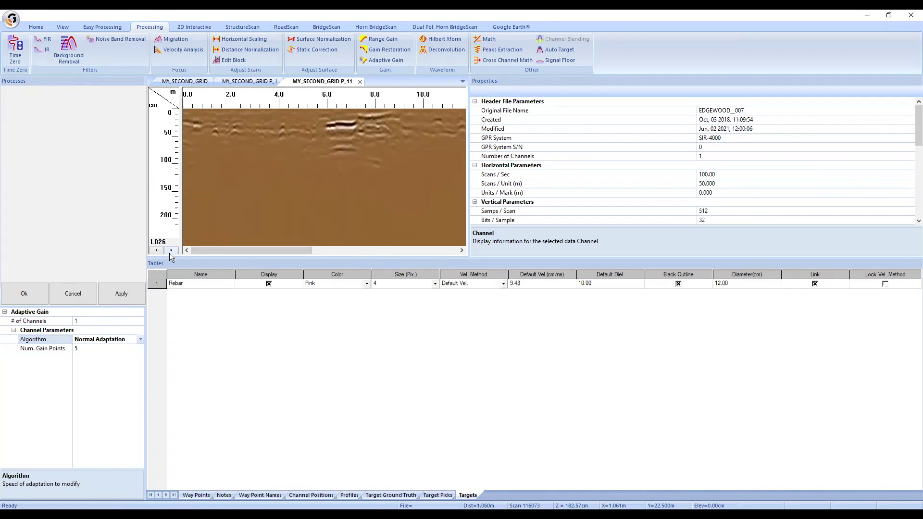
pyautogui.click(135, 301)
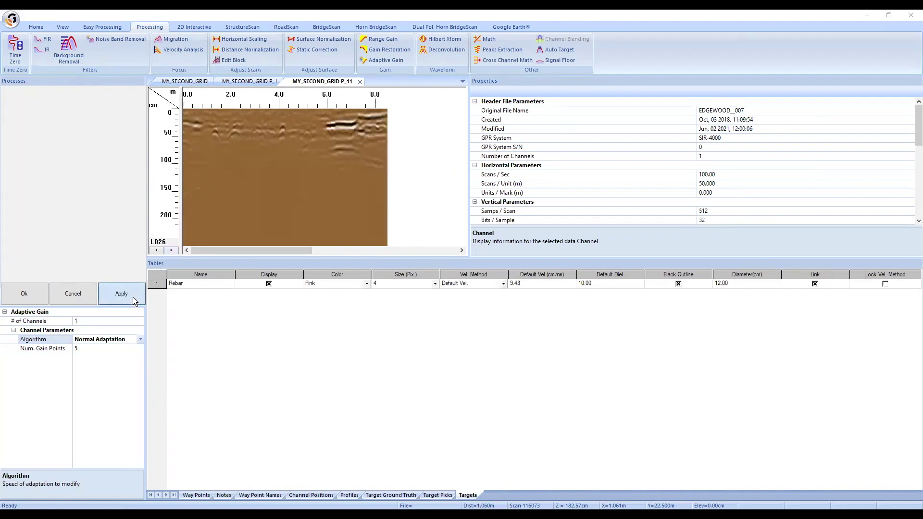
pyautogui.click(171, 251)
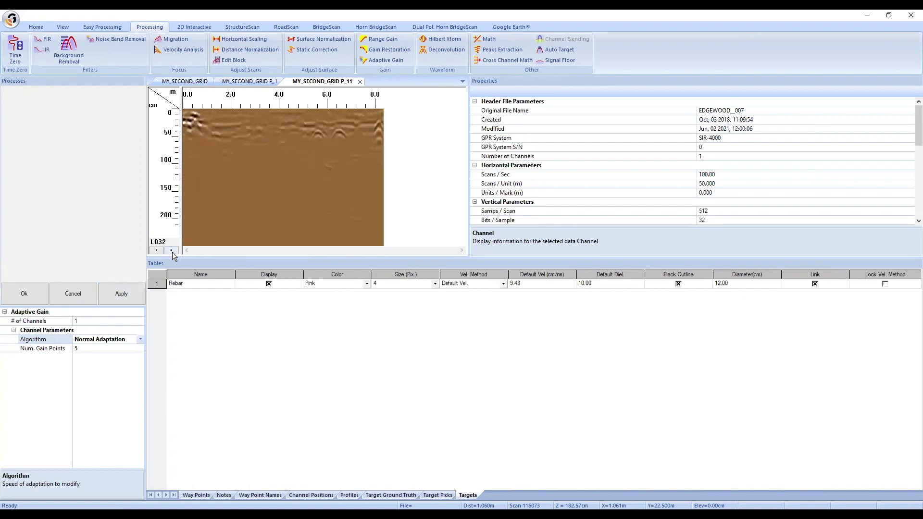
pyautogui.click(126, 297)
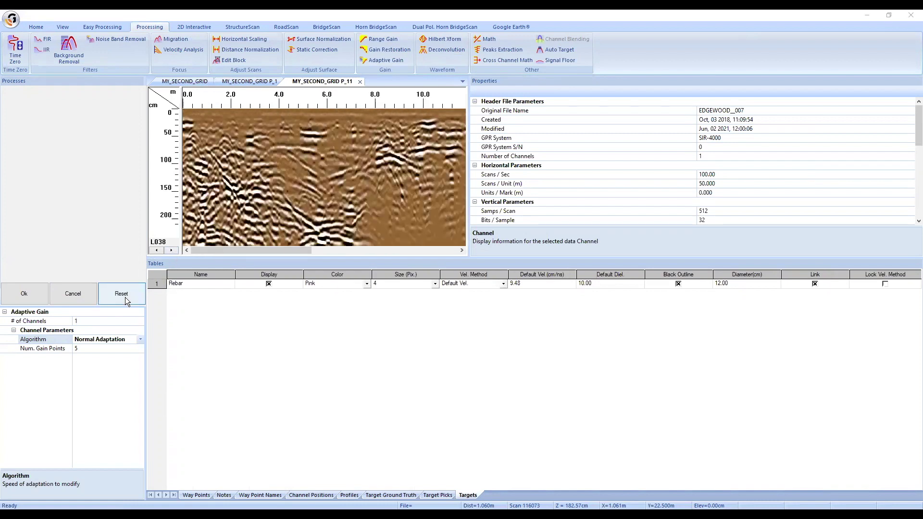
pyautogui.click(76, 298)
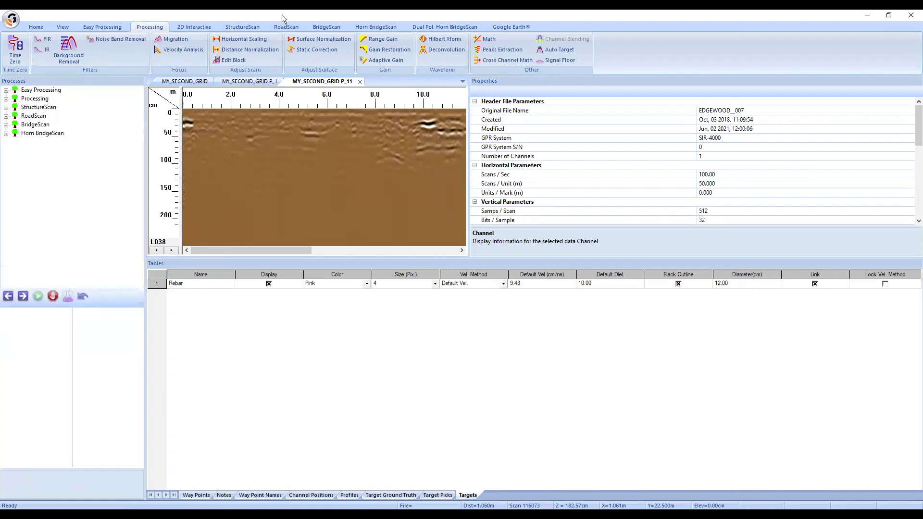
# Start a Range Gain process with the Exponential gain type and set the number of gain points to 8
pyautogui.click(380, 39)
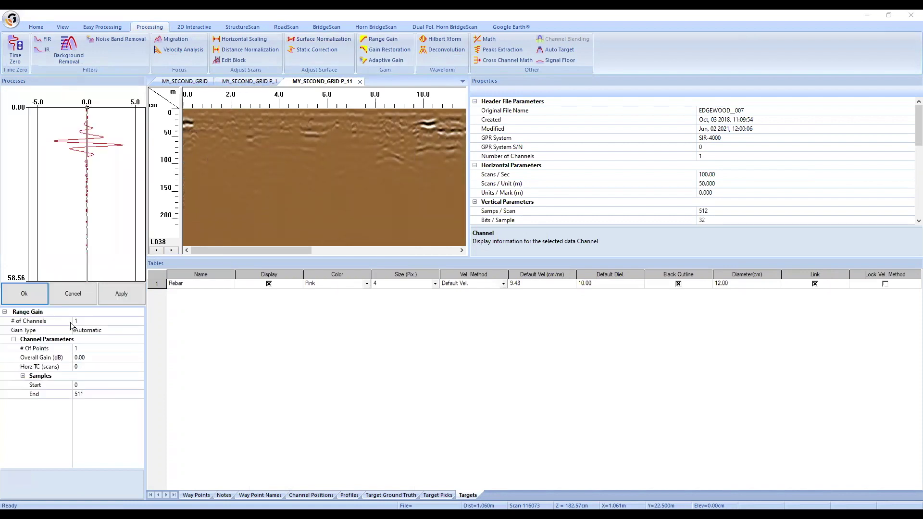
pyautogui.doubleClick(44, 332)
pyautogui.click(94, 347)
pyautogui.click(139, 347)
pyautogui.click(139, 347)
pyautogui.click(138, 347)
pyautogui.click(138, 347)
pyautogui.click(138, 347)
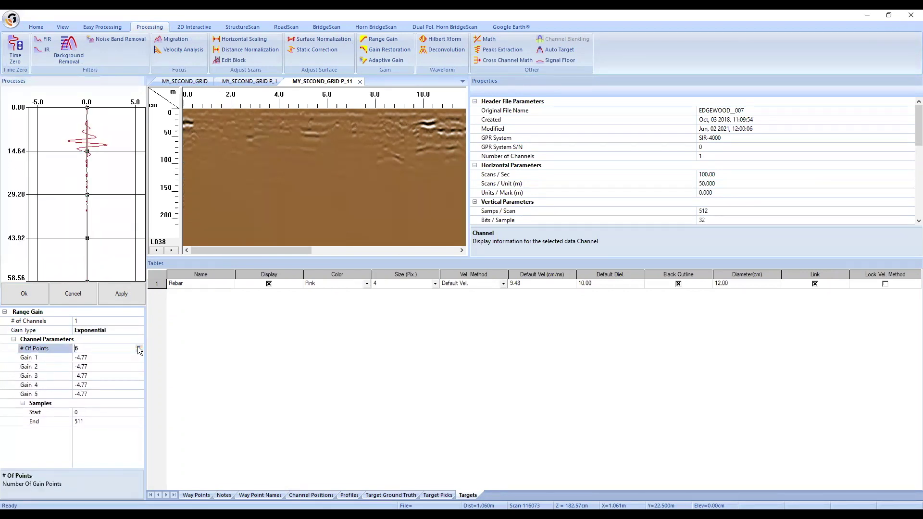
pyautogui.click(139, 347)
pyautogui.click(139, 347)
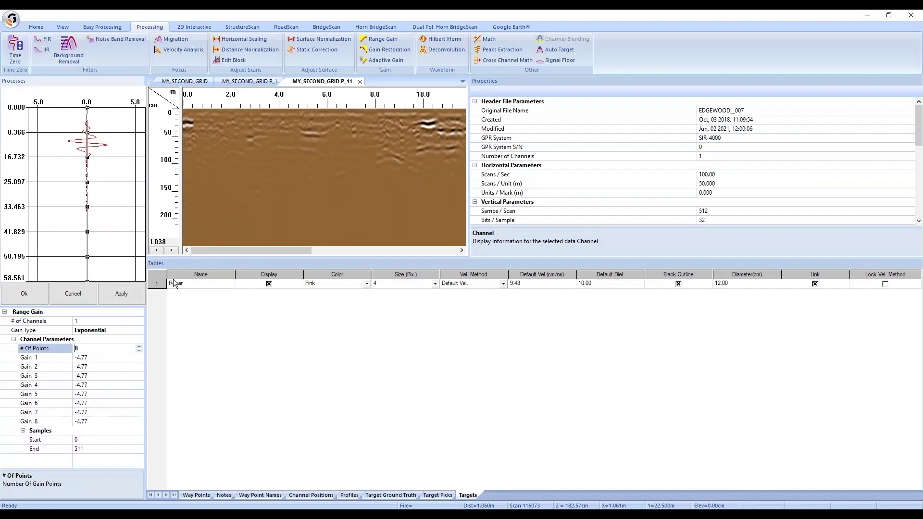
# Pick a scan in profile L038 for the gain plot and set the number of gain points to 9
pyautogui.click(278, 169)
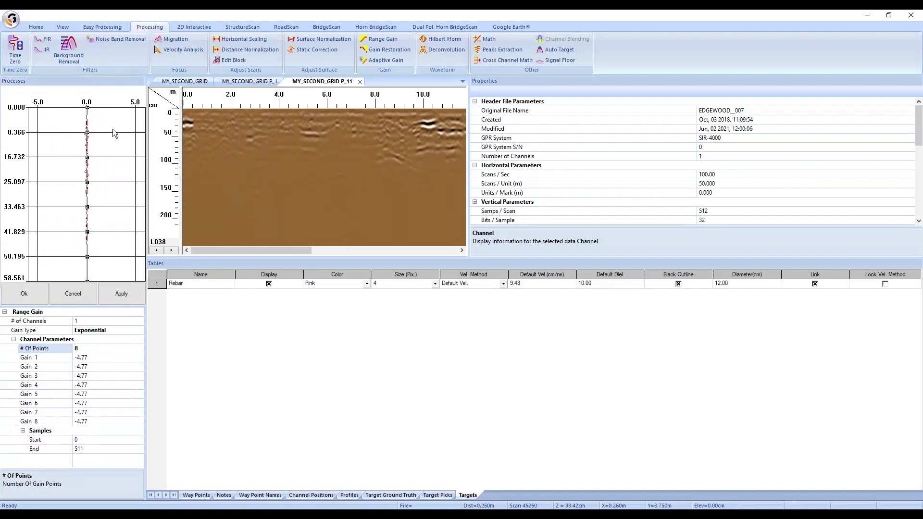
pyautogui.click(129, 349)
pyautogui.click(139, 347)
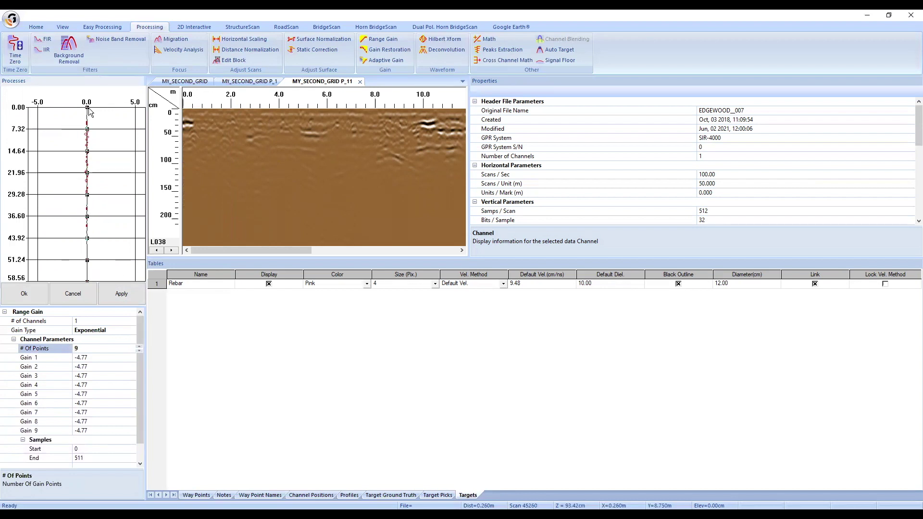
# Shape the first four range gain points to -3.50, 4.80, 6.70 and 7.90, previewing the gain on profile L038
pyautogui.moveTo(54, 107); pyautogui.dragTo(185, 134)
pyautogui.click(129, 290)
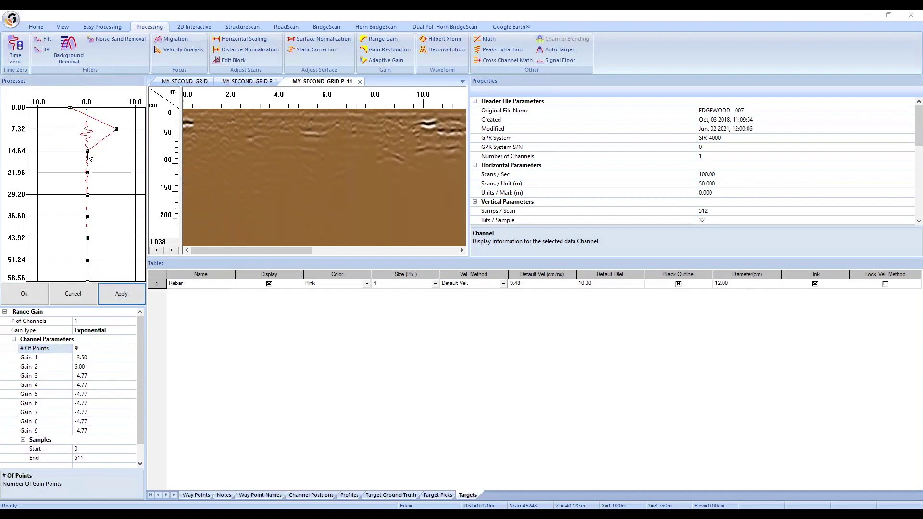
pyautogui.moveTo(86, 150); pyautogui.dragTo(124, 173)
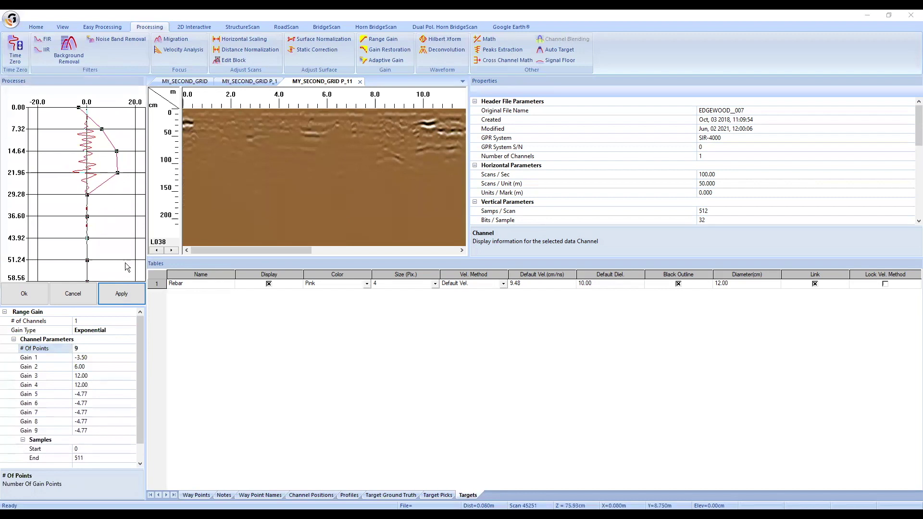
pyautogui.click(137, 296)
pyautogui.moveTo(116, 151); pyautogui.dragTo(108, 174)
pyautogui.click(123, 294)
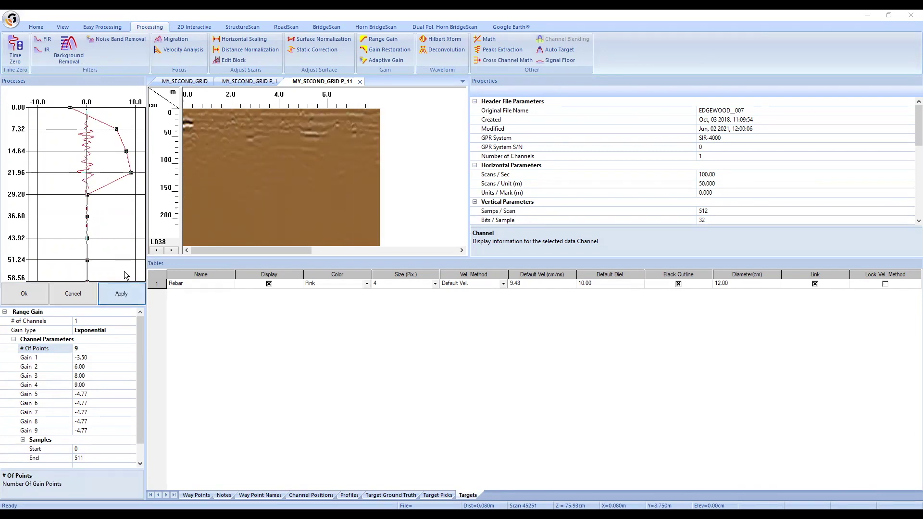
pyautogui.moveTo(117, 129); pyautogui.dragTo(126, 173)
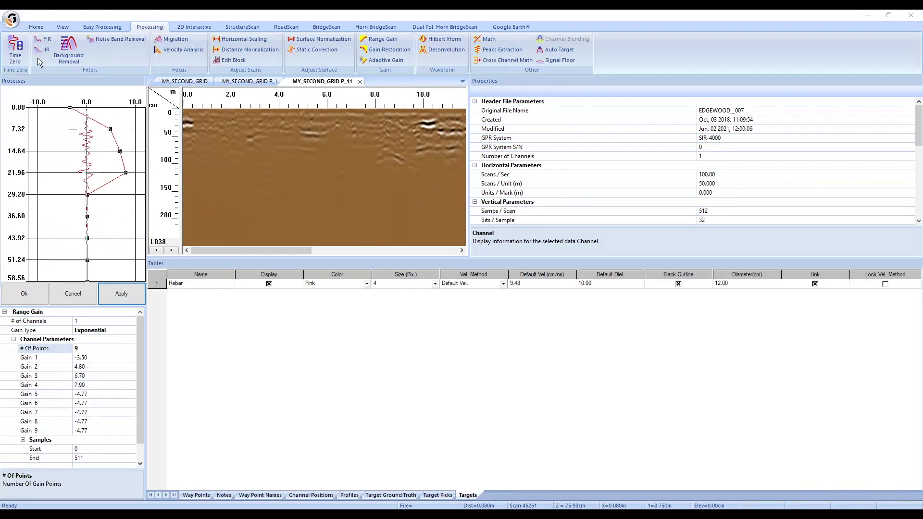
# Pick another built-in color transform for the profile display and preview the current gain with it
pyautogui.click(36, 28)
pyautogui.click(398, 50)
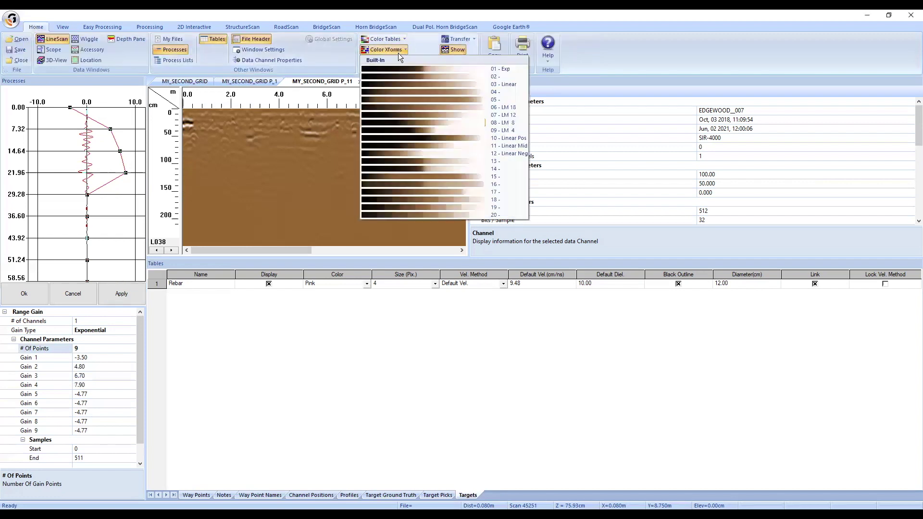
pyautogui.click(388, 54)
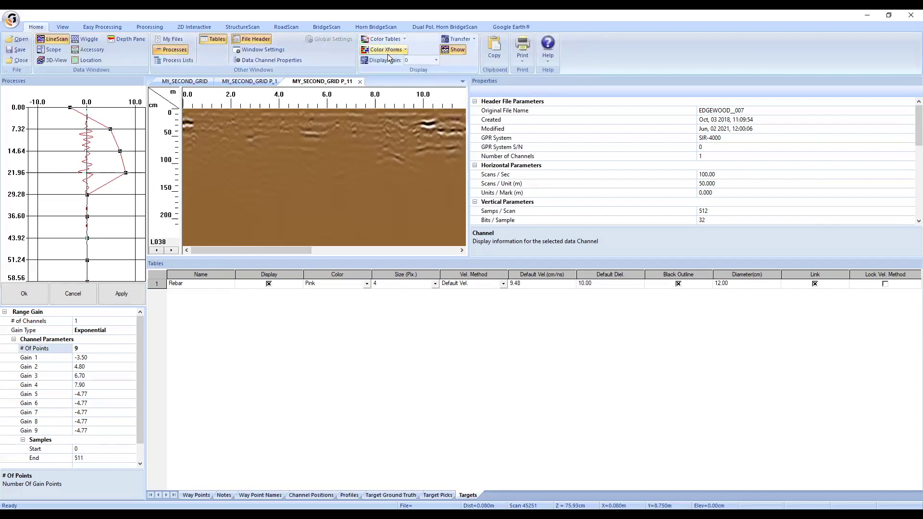
pyautogui.click(385, 53)
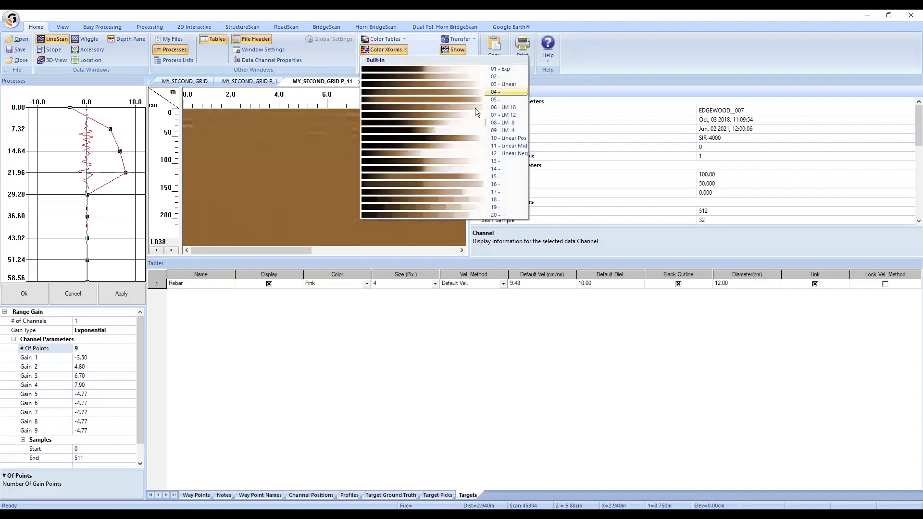
pyautogui.click(478, 112)
pyautogui.click(130, 294)
pyautogui.click(128, 292)
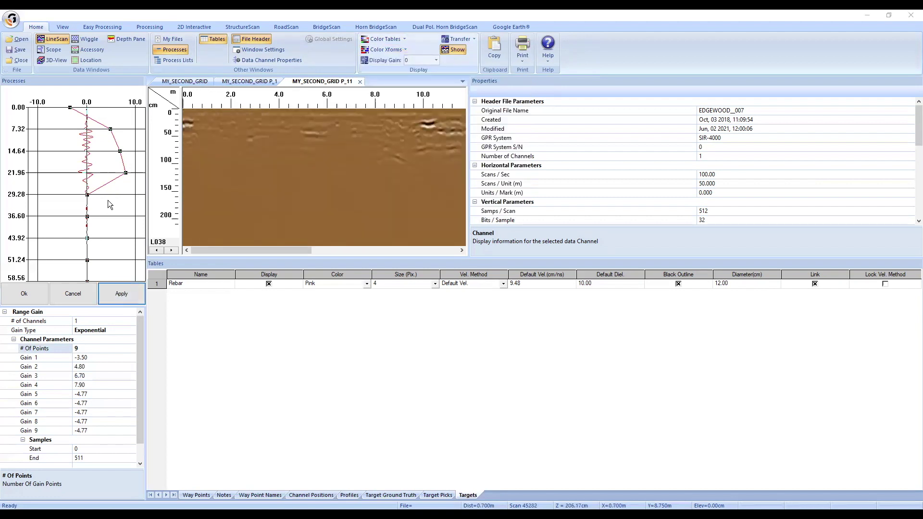
# Raise gain point 5 to 15.00 and gain point 6 to 17.00, previewing the result on profile L038
pyautogui.moveTo(87, 194); pyautogui.dragTo(137, 195)
pyautogui.moveTo(87, 216); pyautogui.dragTo(129, 217)
pyautogui.click(122, 295)
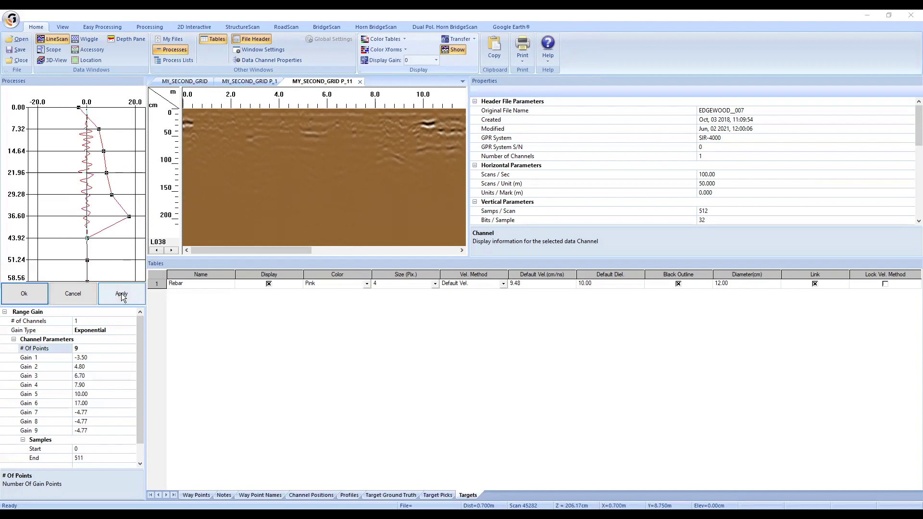
pyautogui.click(122, 294)
pyautogui.moveTo(113, 193); pyautogui.dragTo(124, 195)
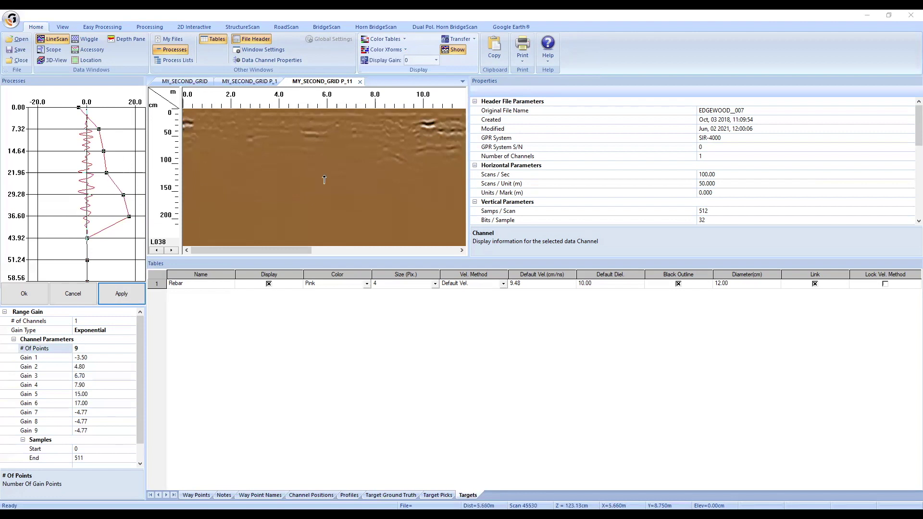
pyautogui.click(127, 295)
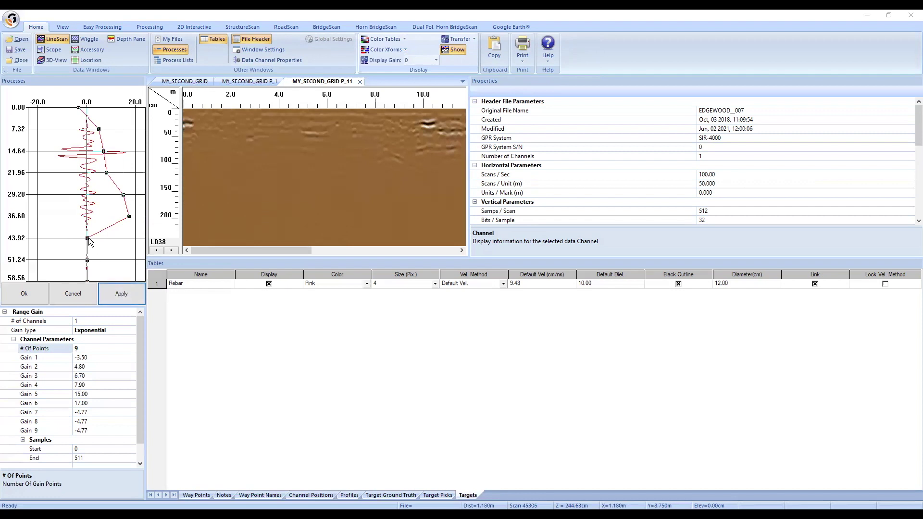
# Set gain points 4 and 6 to 12.00 and 19.00, and points 7, 8 and 9 to 28.00, 32.00 and 34.00, previewing the gain
pyautogui.moveTo(88, 238)
pyautogui.mouseDown()
pyautogui.moveTo(134, 239)
pyautogui.moveTo(115, 217)
pyautogui.mouseUp()
pyautogui.click(128, 300)
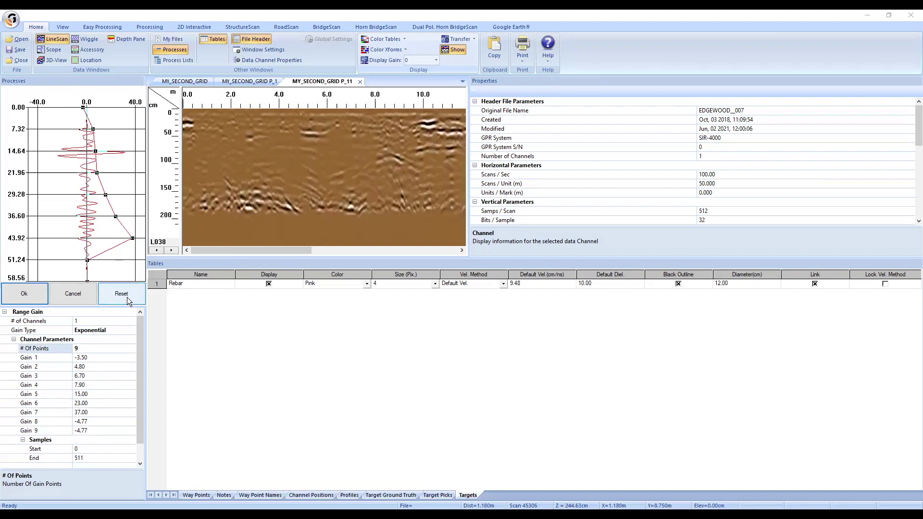
pyautogui.moveTo(97, 172); pyautogui.dragTo(101, 174)
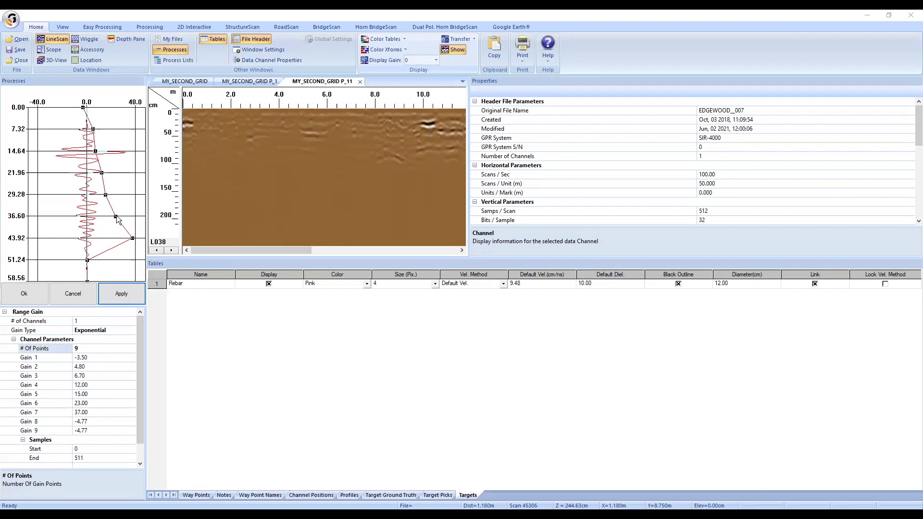
pyautogui.moveTo(115, 216); pyautogui.dragTo(111, 217)
pyautogui.moveTo(133, 237); pyautogui.dragTo(119, 260)
pyautogui.click(87, 260)
pyautogui.click(121, 293)
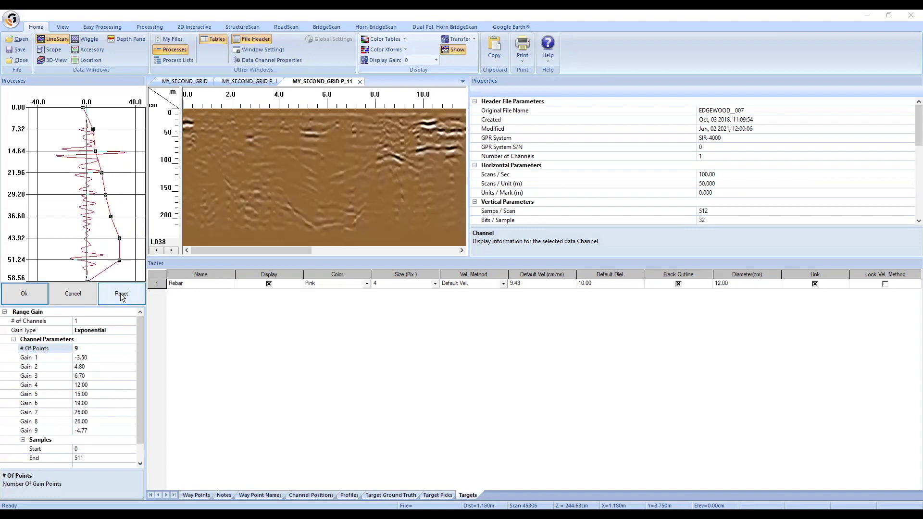
pyautogui.moveTo(119, 260); pyautogui.dragTo(130, 282)
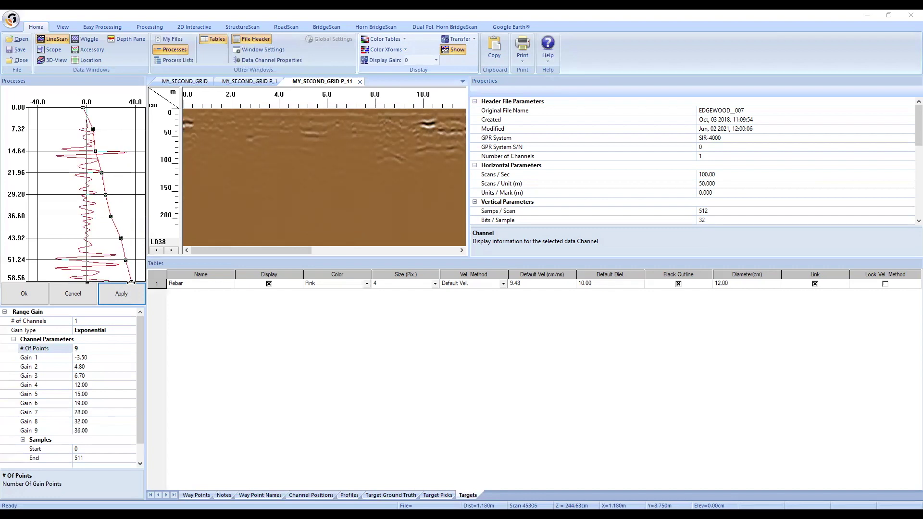
pyautogui.click(133, 296)
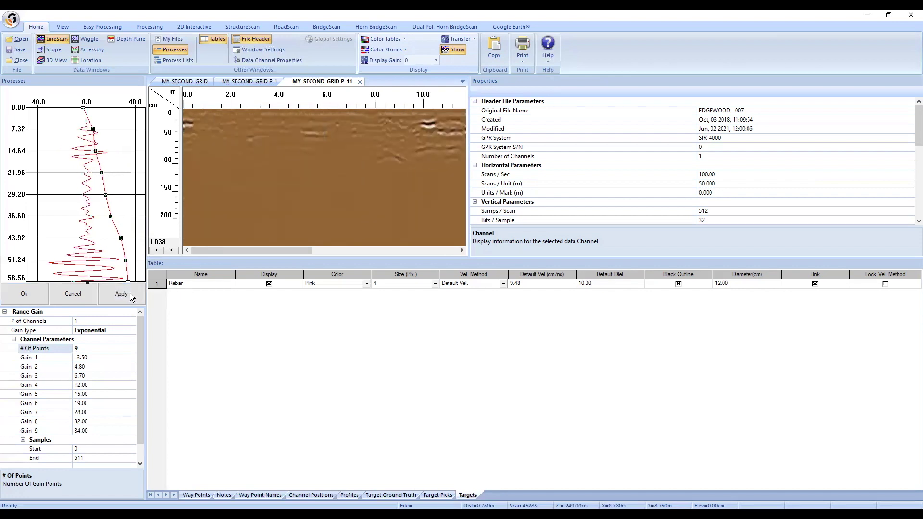
pyautogui.click(130, 294)
# Raise gain points 4, 5 and 6 to 14.00, 20.00 and 22.00 and preview the gain on profile L038
pyautogui.moveTo(104, 194); pyautogui.dragTo(113, 215)
pyautogui.moveTo(102, 173); pyautogui.dragTo(103, 172)
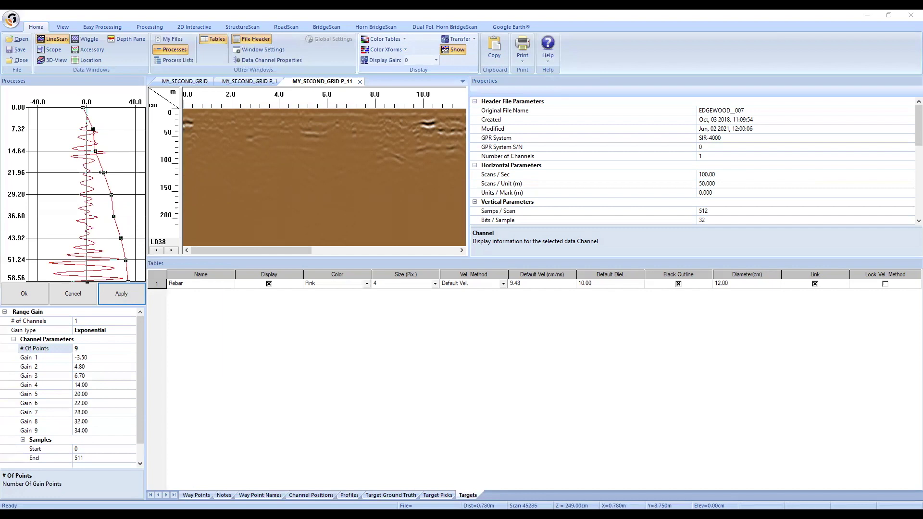
pyautogui.click(128, 302)
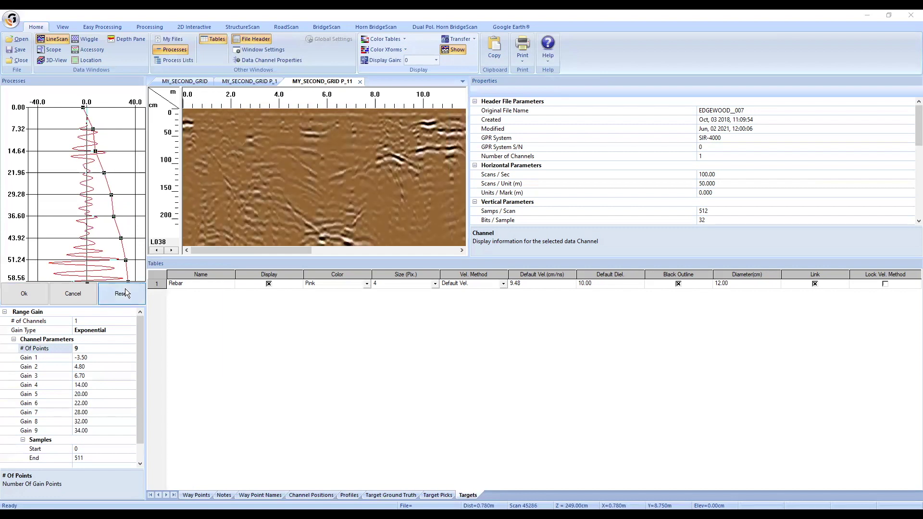
# Preview the exponential gain on further profile lines up to L081 and run the Range Gain process on the grid
pyautogui.click(169, 250)
pyautogui.click(170, 250)
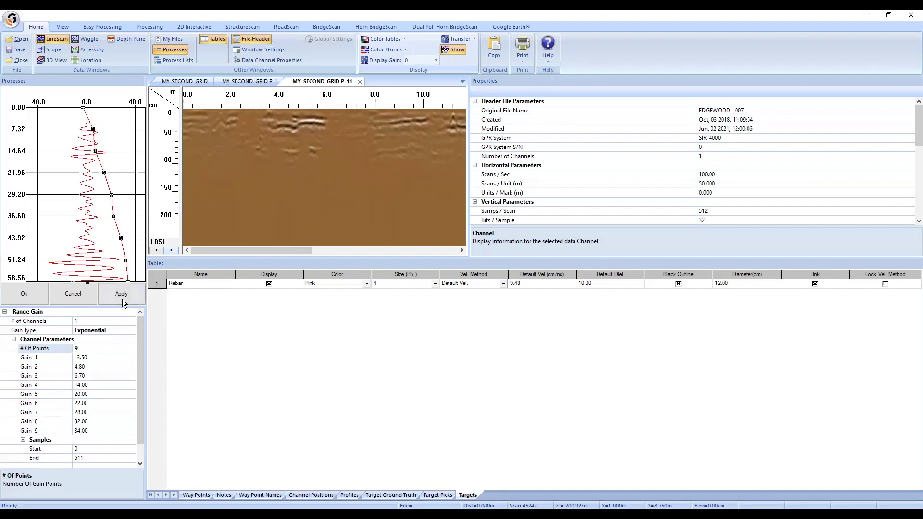
pyautogui.click(122, 300)
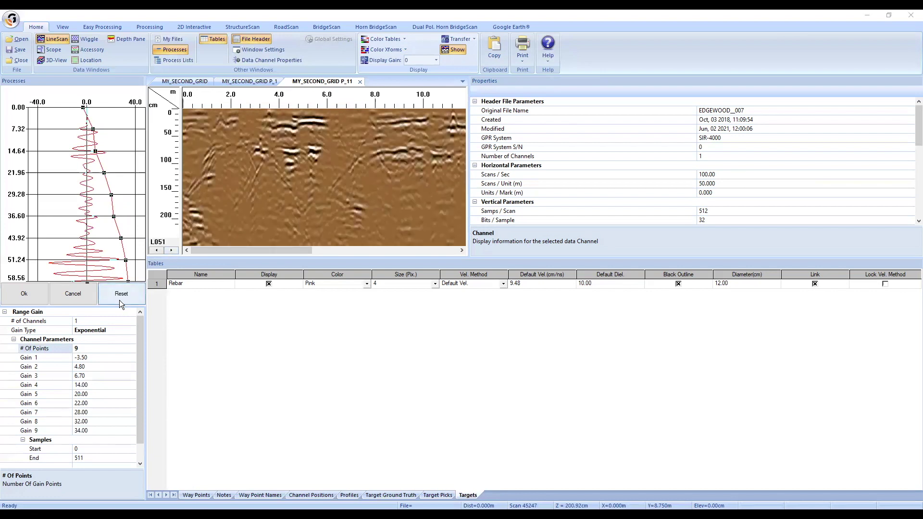
pyautogui.click(170, 250)
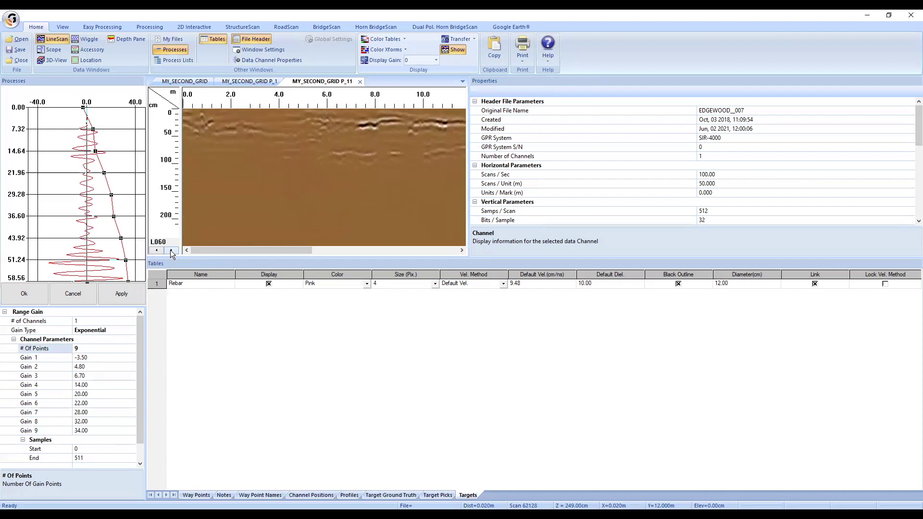
pyautogui.click(125, 294)
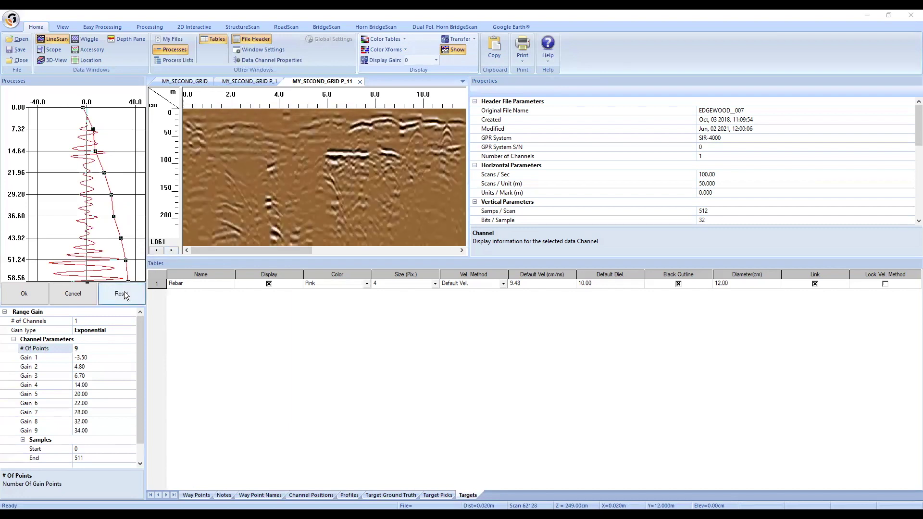
pyautogui.click(171, 251)
pyautogui.click(127, 293)
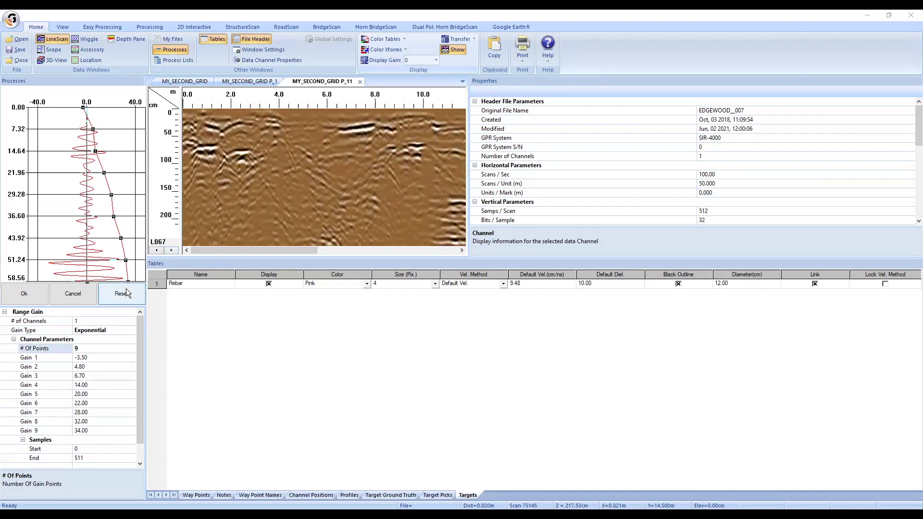
pyautogui.click(129, 301)
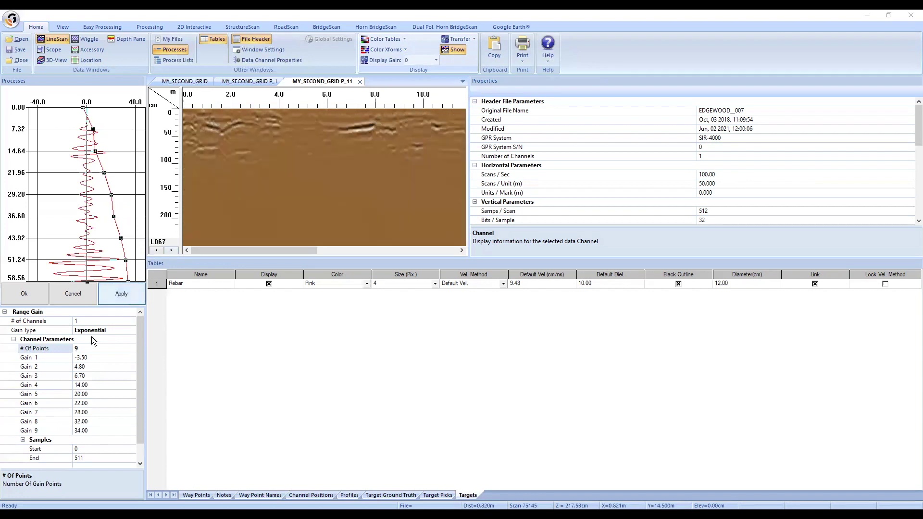
pyautogui.click(171, 250)
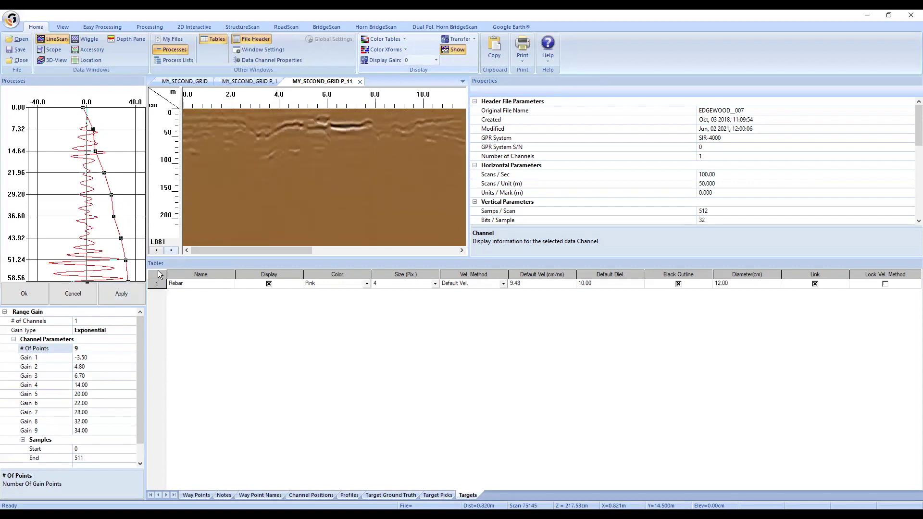
pyautogui.click(124, 295)
pyautogui.click(31, 293)
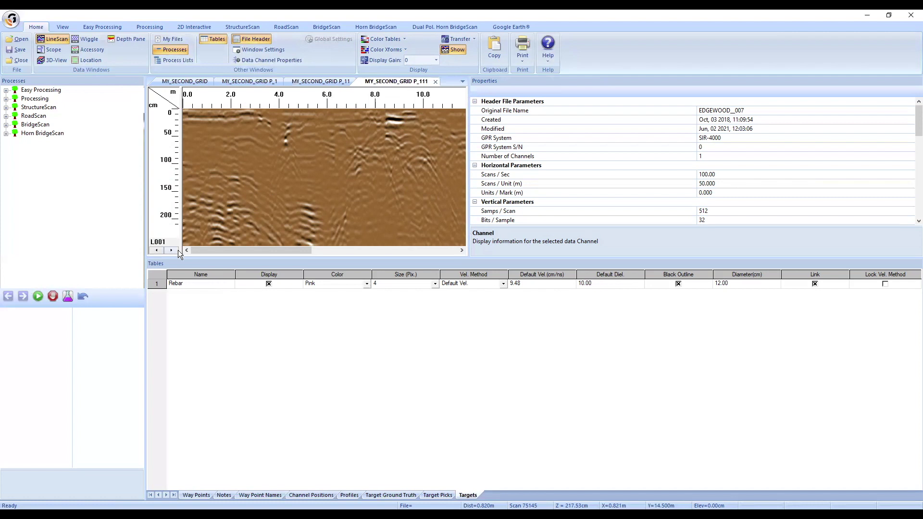
# Hide the file header to show the full length of the gained profiles and return to line L001
pyautogui.moveTo(244, 249); pyautogui.dragTo(345, 254)
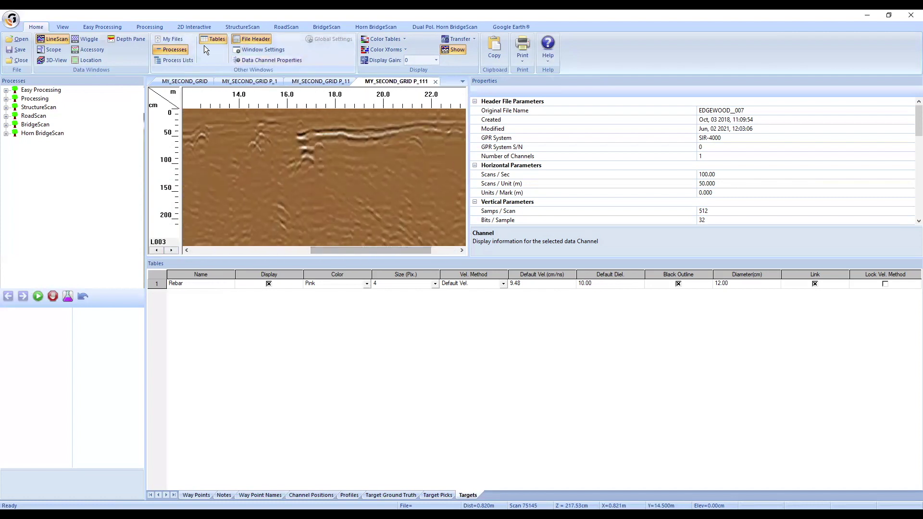
pyautogui.click(255, 39)
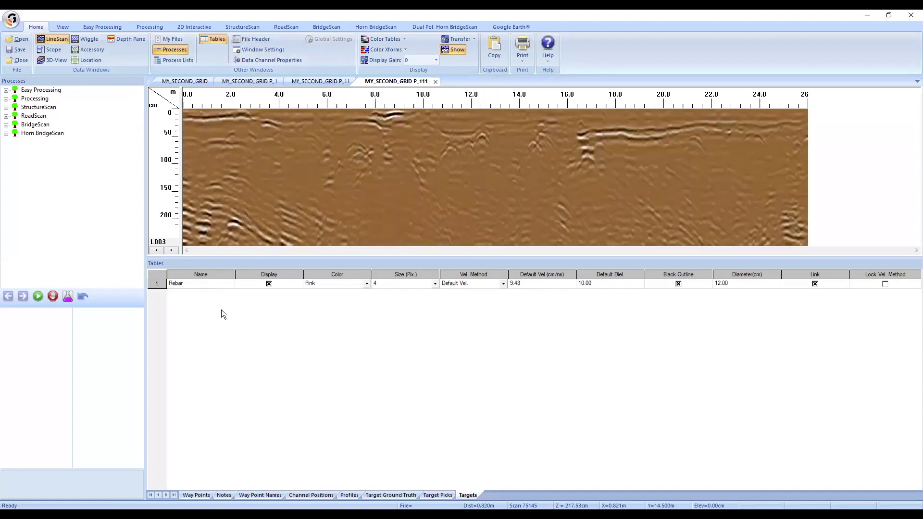
pyautogui.click(157, 251)
pyautogui.click(156, 250)
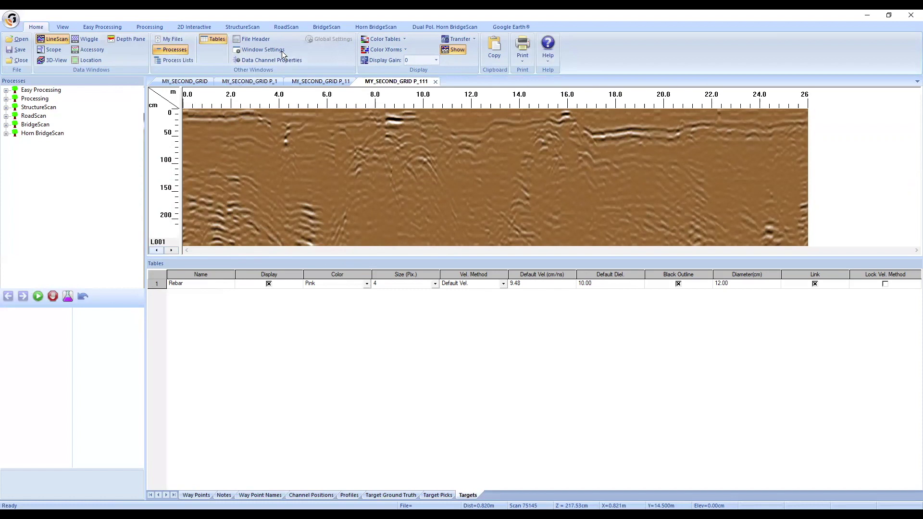
# Step through the gained profile lines up to L009 and examine the reflections for clear hyperbolas
pyautogui.click(173, 251)
pyautogui.click(172, 251)
pyautogui.click(172, 251)
pyautogui.click(172, 251)
pyautogui.click(172, 251)
pyautogui.click(173, 251)
pyautogui.click(173, 251)
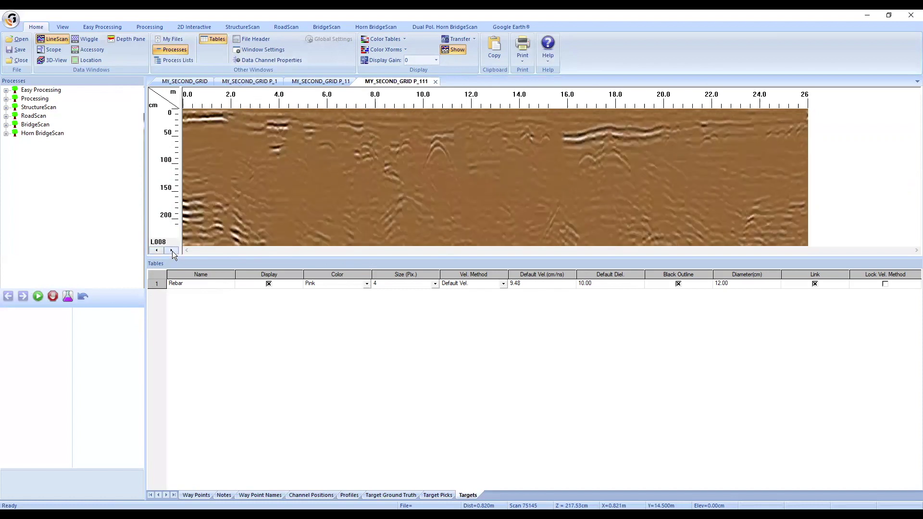
pyautogui.click(172, 251)
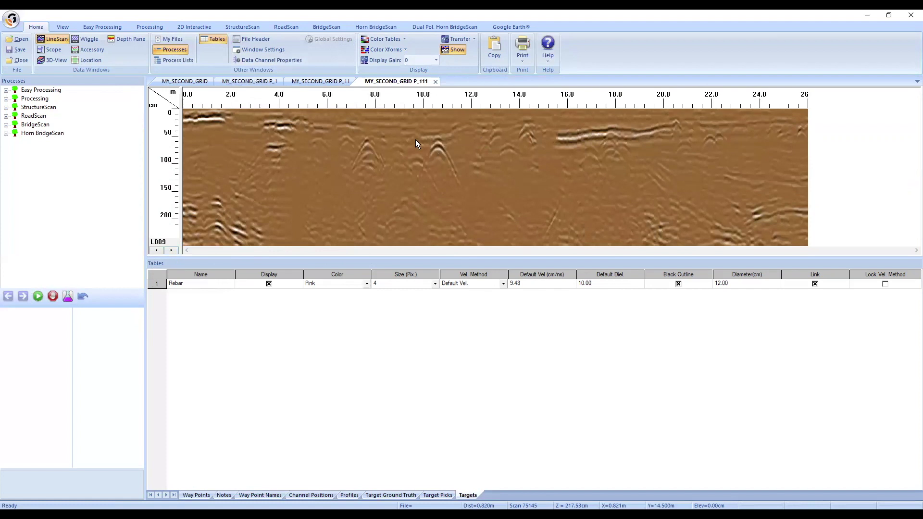
# Start a Kirchhoff Migration and fit the hyperbola to the reflection near 10.5 m in L009, with velocity about 6.34 cm/ns and width 127
pyautogui.click(147, 27)
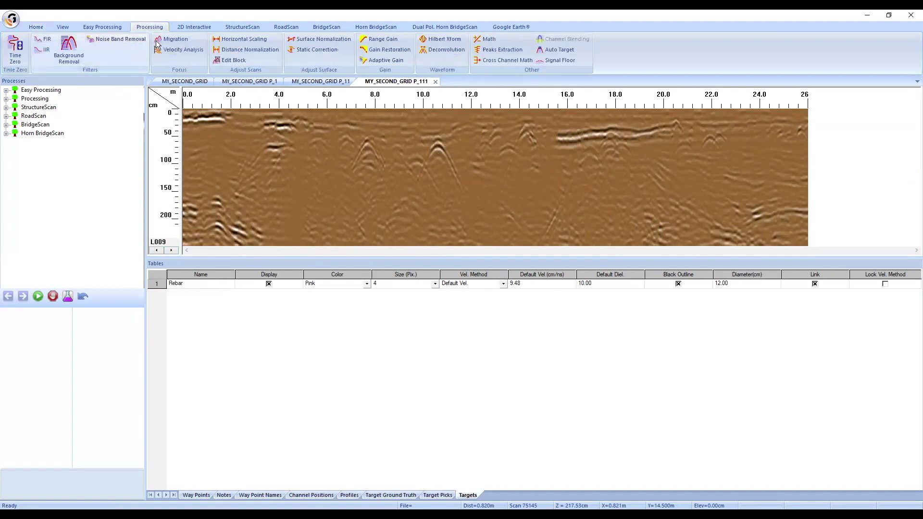
pyautogui.click(163, 39)
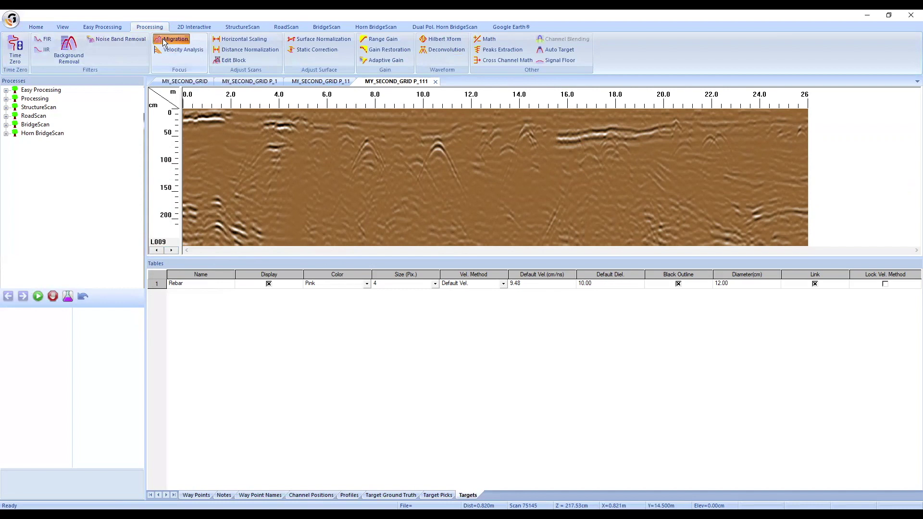
pyautogui.moveTo(226, 207); pyautogui.dragTo(434, 181)
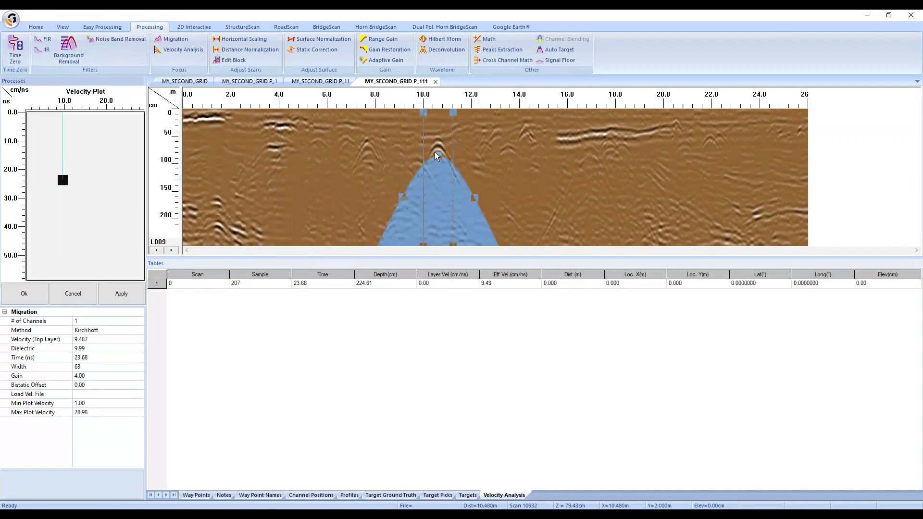
pyautogui.moveTo(438, 150)
pyautogui.mouseDown()
pyautogui.moveTo(439, 140)
pyautogui.moveTo(439, 163)
pyautogui.mouseUp()
pyautogui.moveTo(453, 112); pyautogui.dragTo(468, 112)
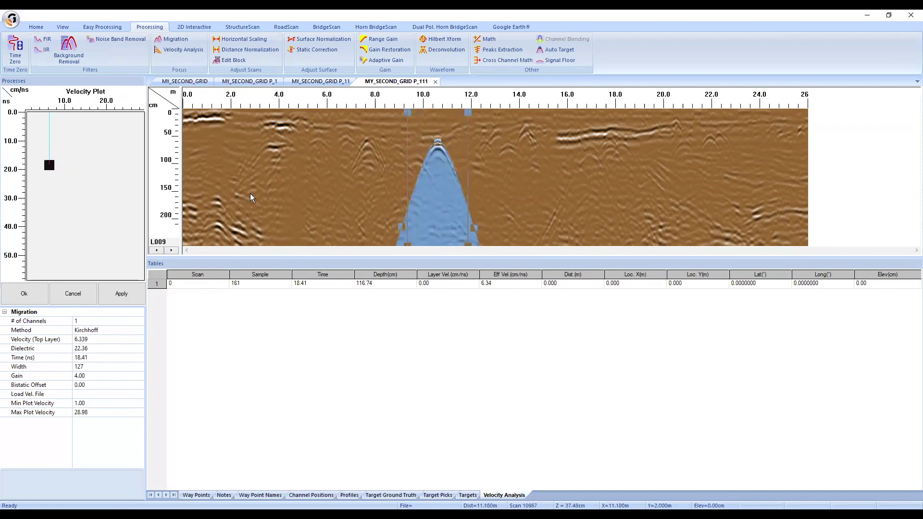
# Preview the migration on L009, set the migration gain to 10, and preview it again
pyautogui.click(133, 297)
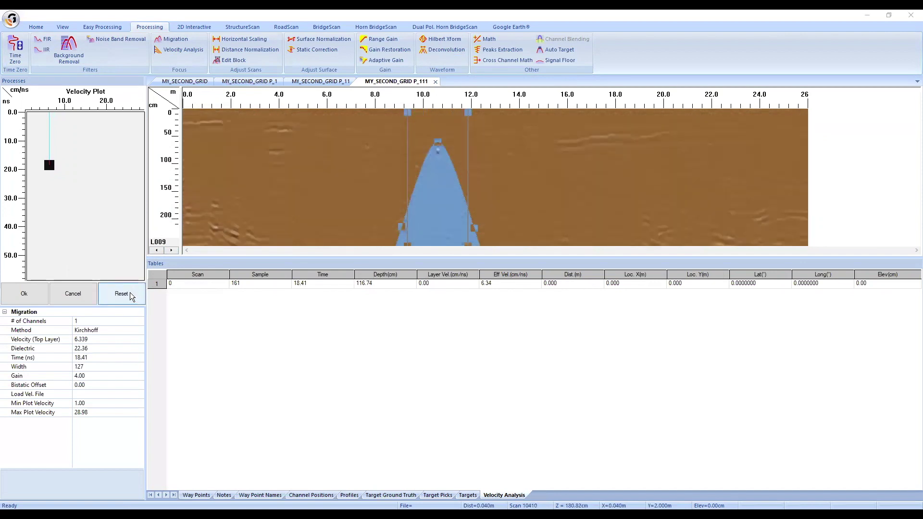
pyautogui.click(130, 294)
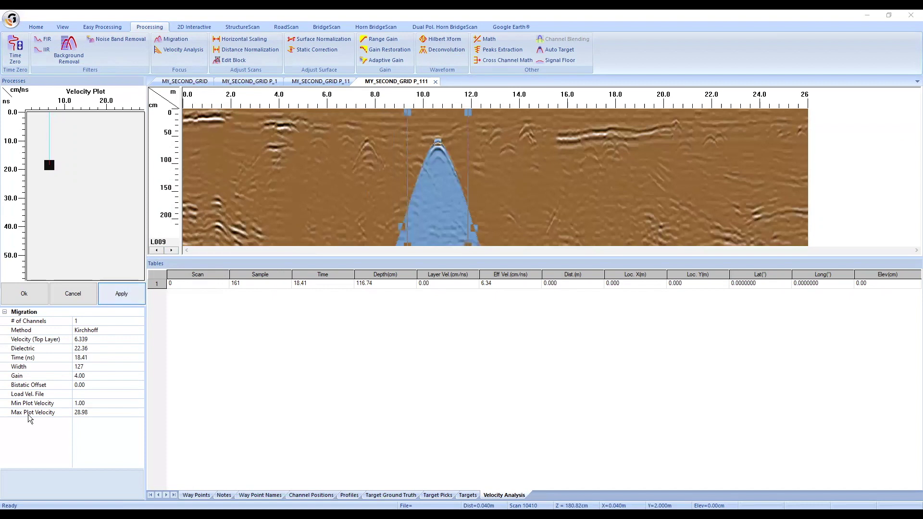
pyautogui.click(91, 376)
pyautogui.write('10')
pyautogui.press('Return')
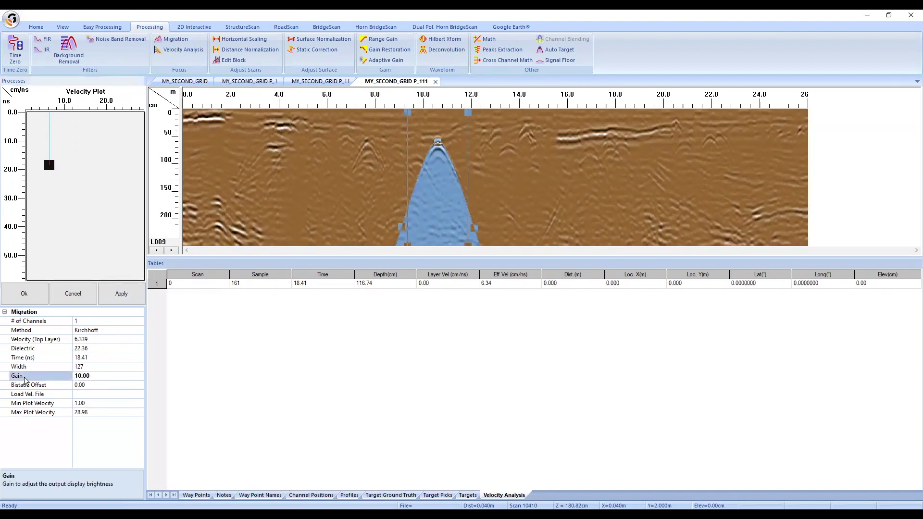
pyautogui.click(122, 296)
pyautogui.click(123, 297)
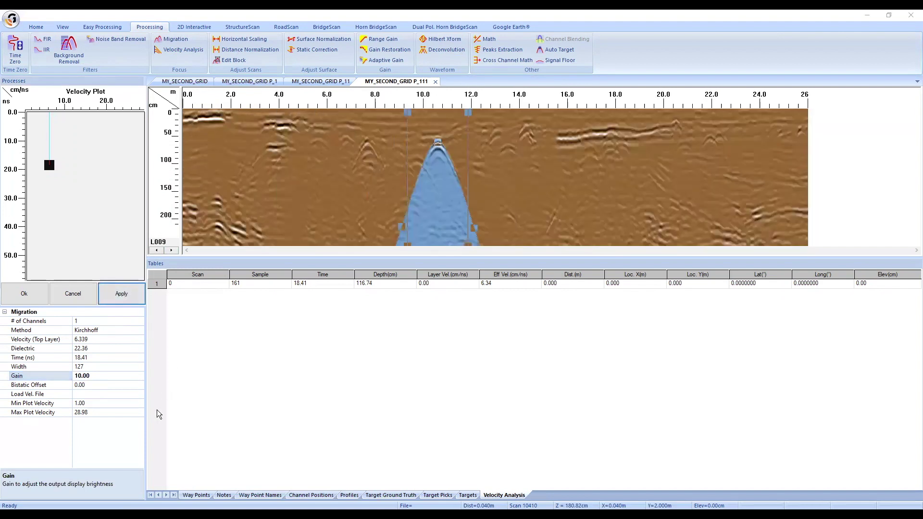
# Move the hyperbola to the reflection near 14 m in L006 and preview the migration on L006, L015 and L023
pyautogui.click(158, 250)
pyautogui.click(128, 293)
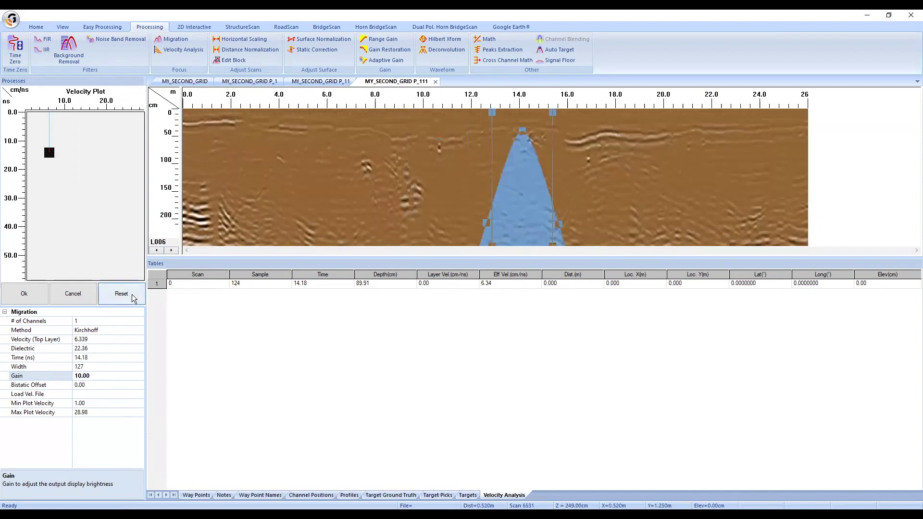
pyautogui.click(133, 296)
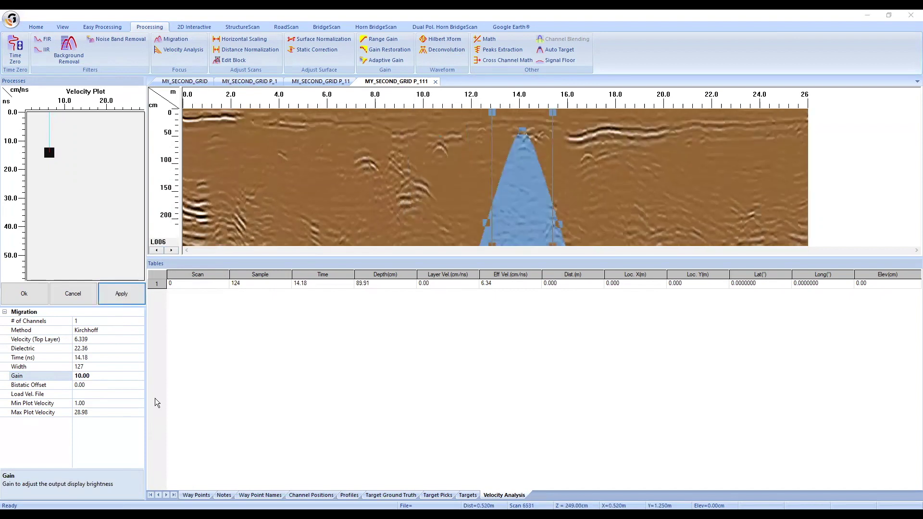
pyautogui.click(176, 252)
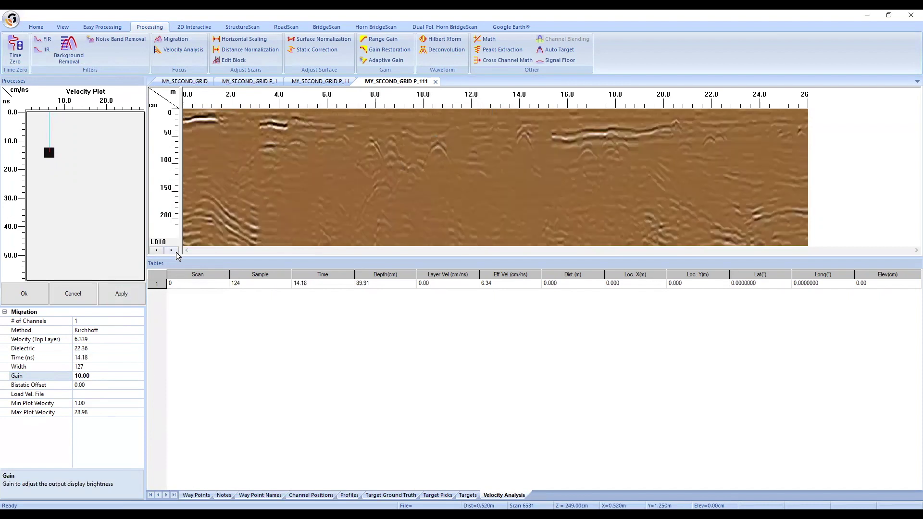
pyautogui.click(127, 295)
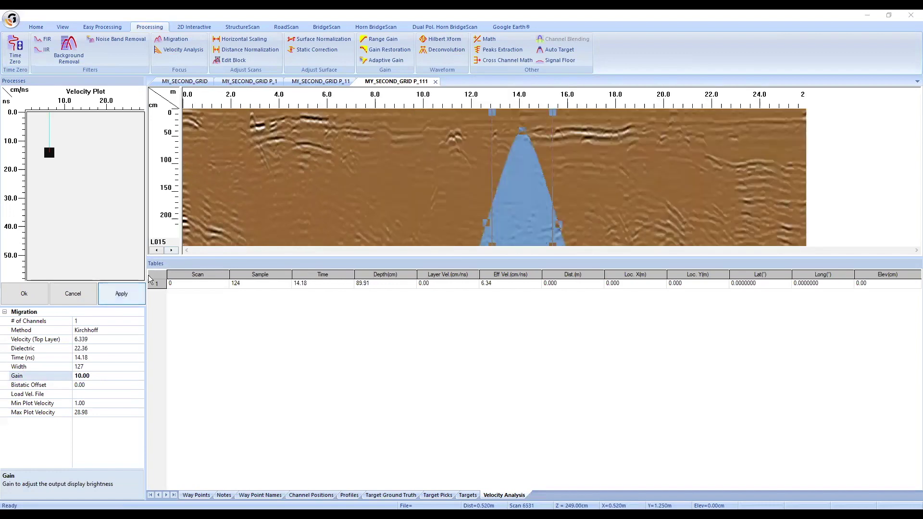
pyautogui.click(171, 251)
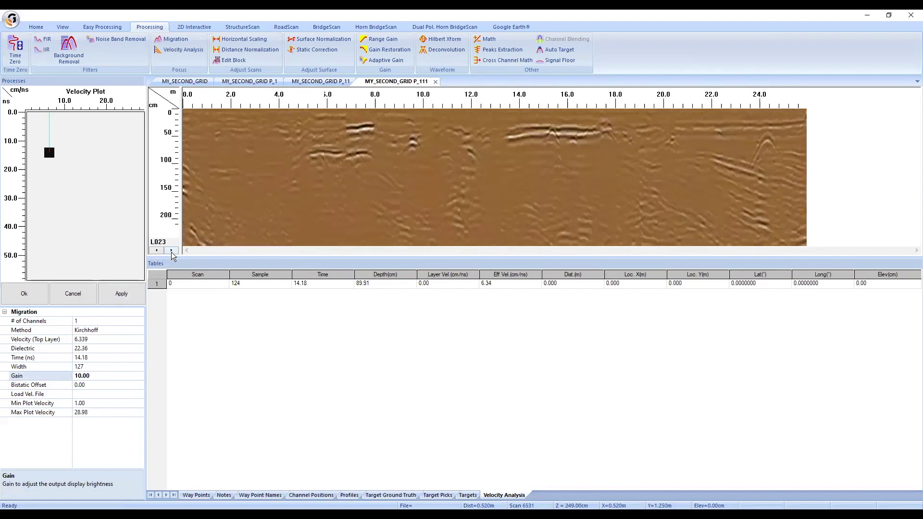
pyautogui.click(124, 298)
pyautogui.click(124, 298)
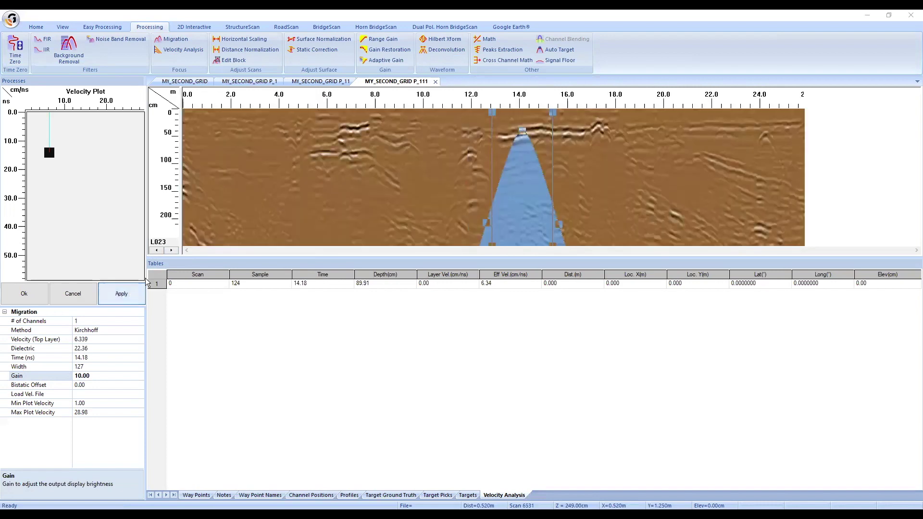
# Preview the migration on further profile lines up to L054 and run the Kirchhoff Migration on the grid
pyautogui.click(177, 250)
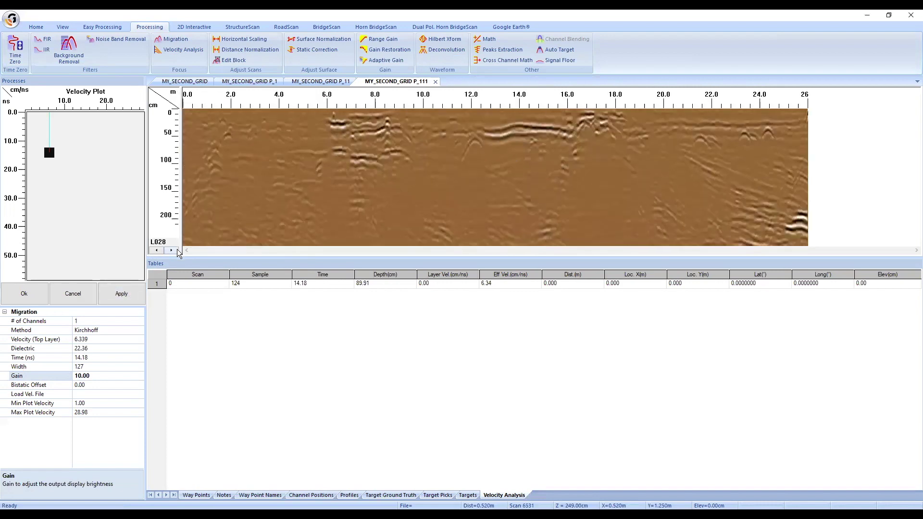
pyautogui.click(127, 297)
pyautogui.click(128, 296)
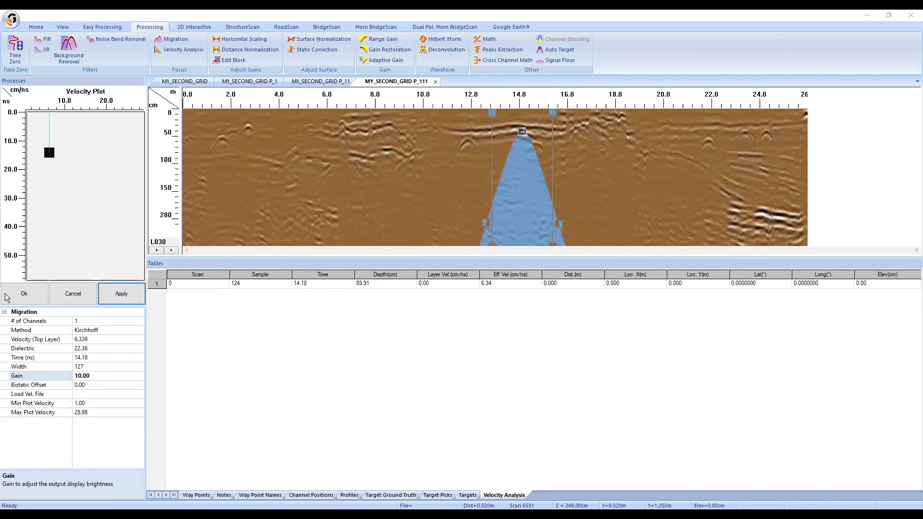
pyautogui.click(172, 252)
pyautogui.click(171, 251)
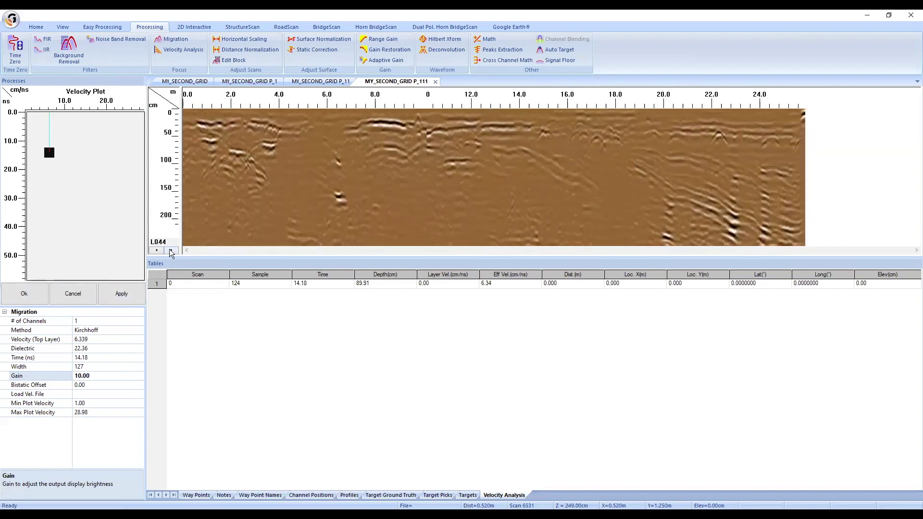
pyautogui.click(171, 252)
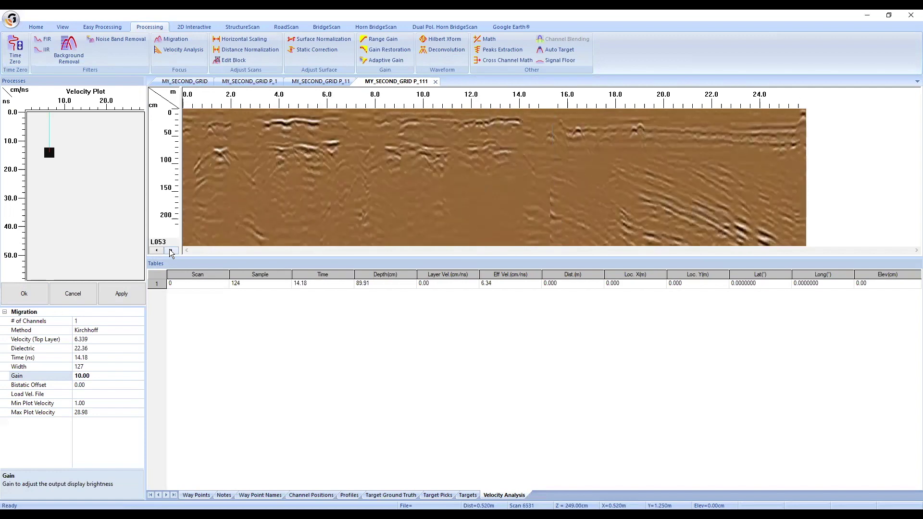
pyautogui.click(126, 294)
pyautogui.click(129, 294)
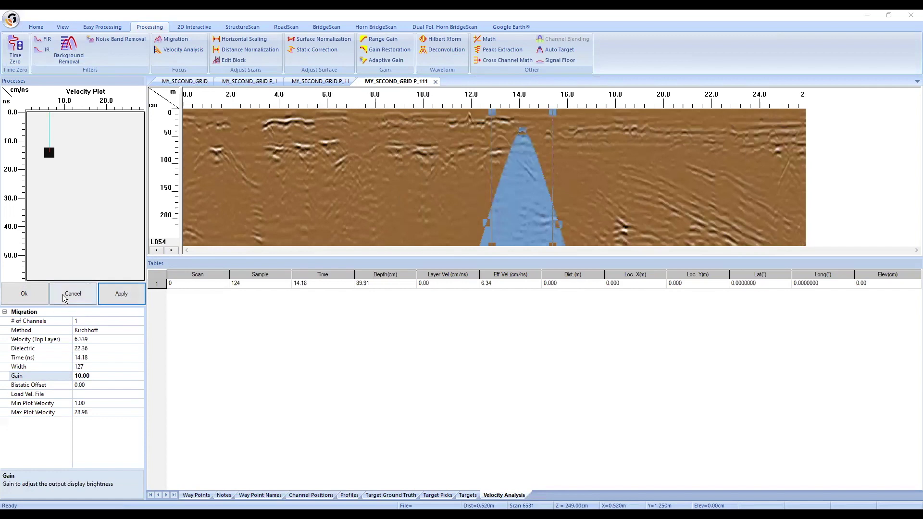
pyautogui.click(26, 294)
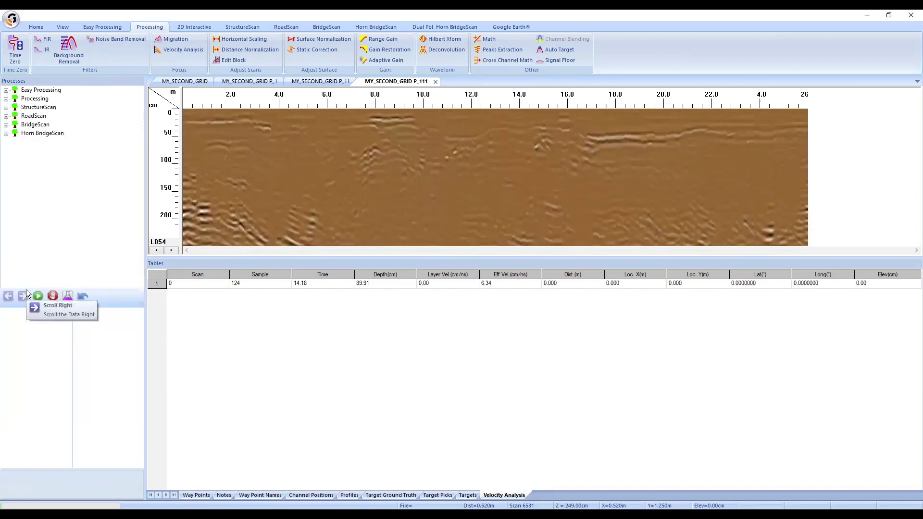
# Hide the tables, file header and processes panes so the migrated profile L001 fills the workspace
pyautogui.click(37, 27)
pyautogui.click(251, 37)
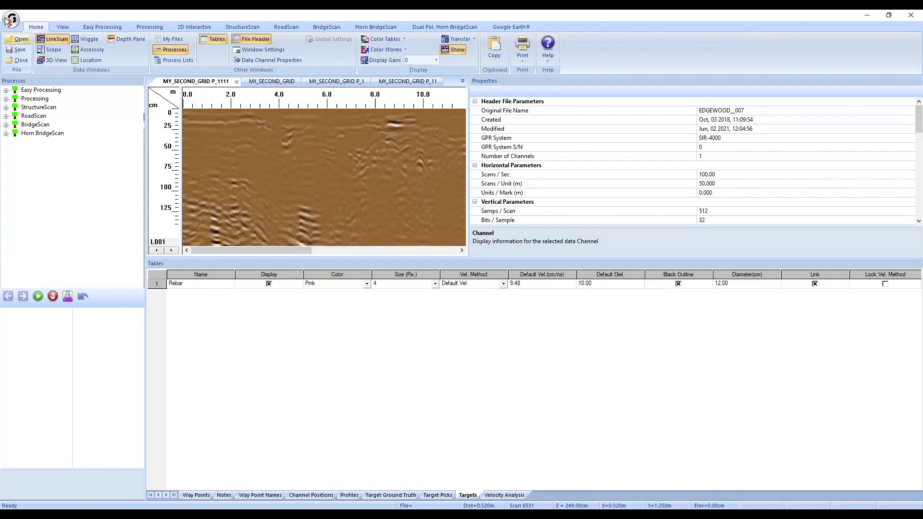
pyautogui.click(218, 38)
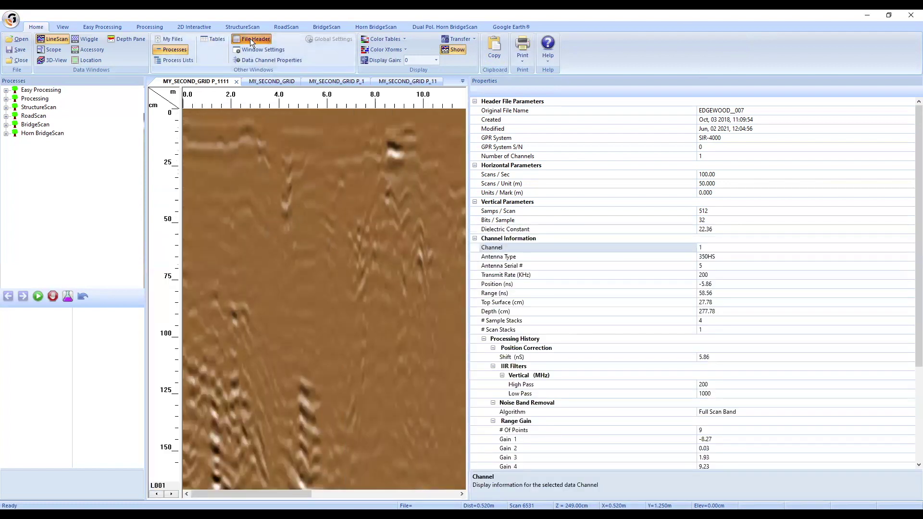
pyautogui.click(250, 38)
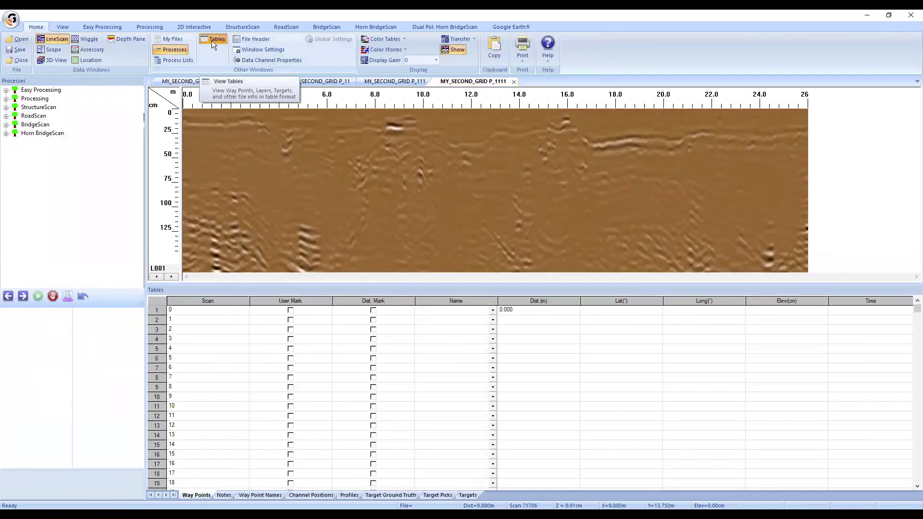
pyautogui.click(210, 41)
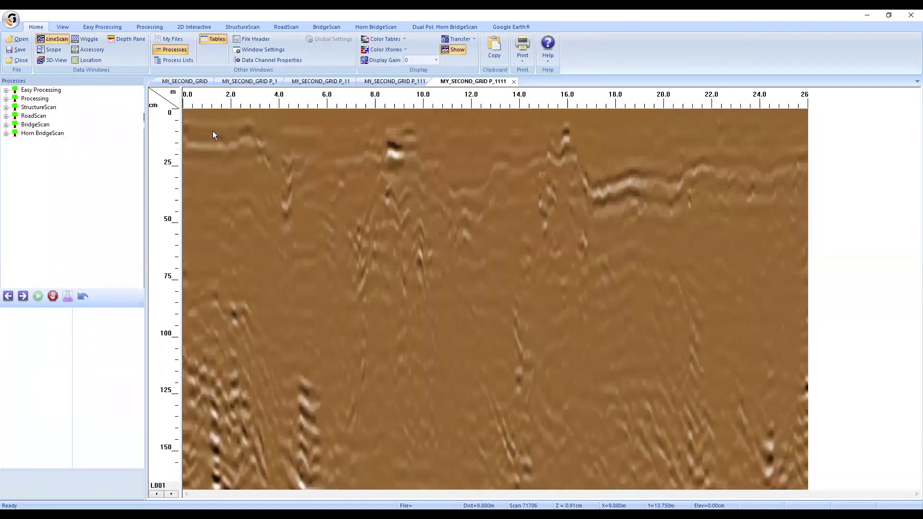
pyautogui.click(173, 50)
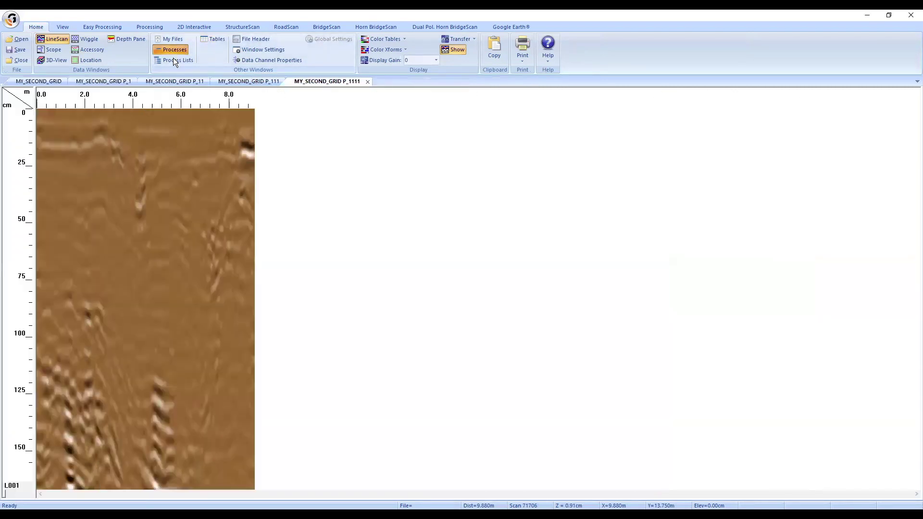
# Display the migrated grid in 3D-View without the window settings, and exaggerate its vertical scale
pyautogui.click(49, 57)
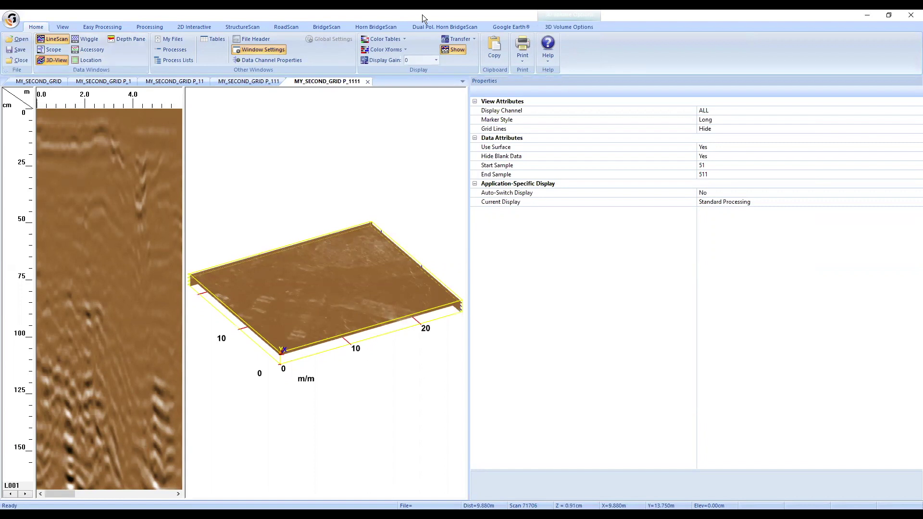
pyautogui.click(274, 49)
pyautogui.moveTo(664, 331); pyautogui.dragTo(631, 322)
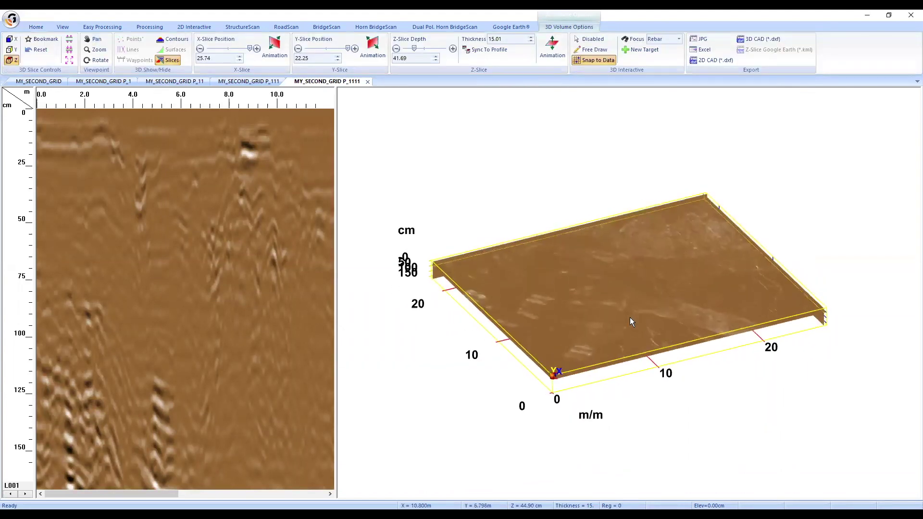
pyautogui.scroll(10, 629, 317)
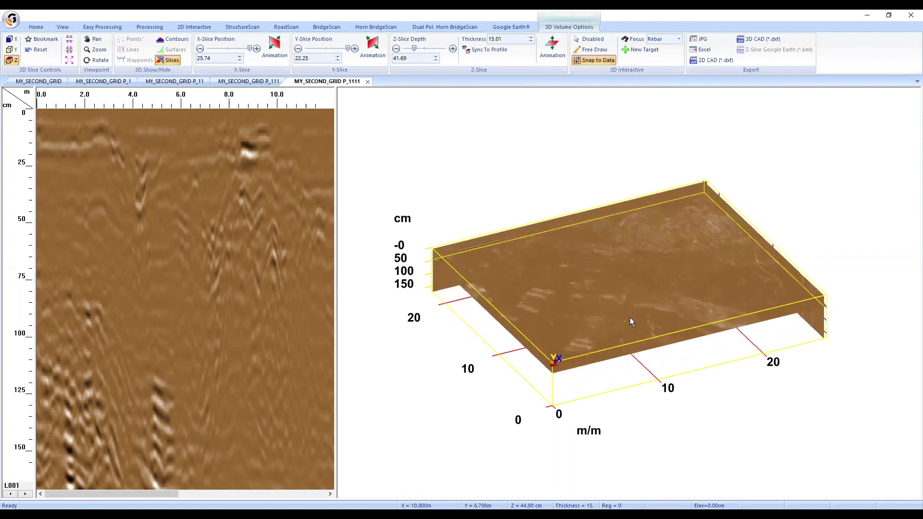
pyautogui.scroll(5, 630, 318)
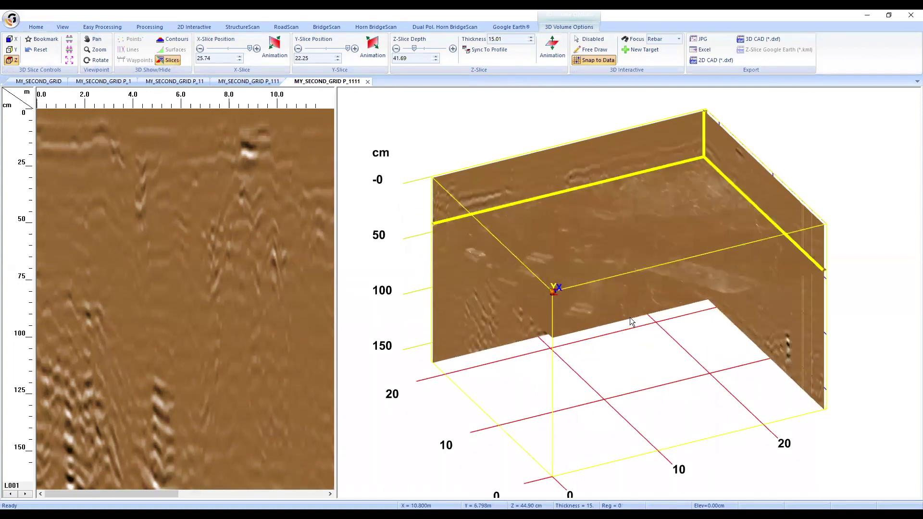
pyautogui.moveTo(642, 281); pyautogui.dragTo(622, 340)
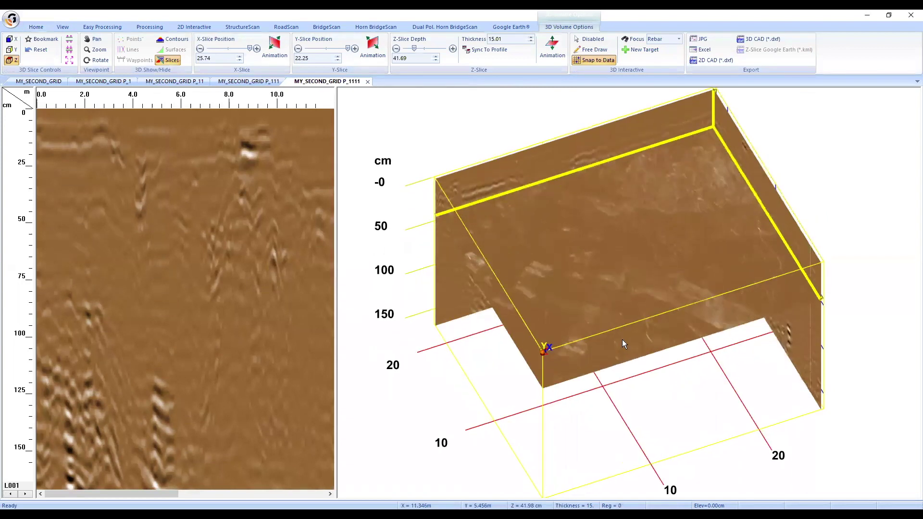
# Set the display gain to 6 and lower the Z-slice of the 3D volume to about 52 cm depth
pyautogui.rightClick(592, 274)
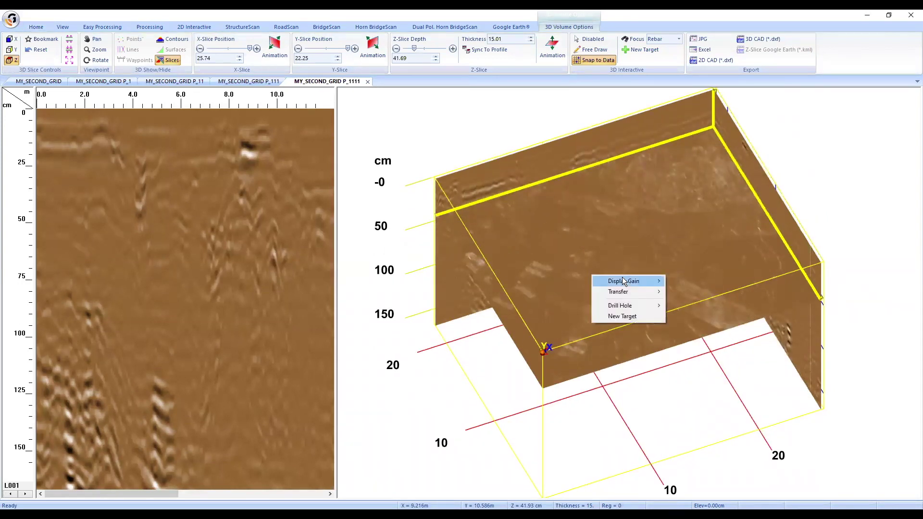
pyautogui.moveTo(622, 279)
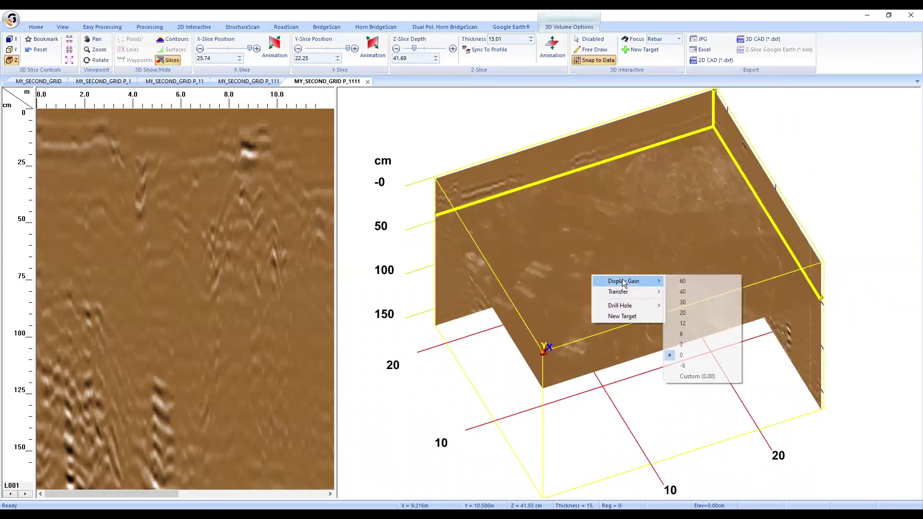
pyautogui.click(704, 334)
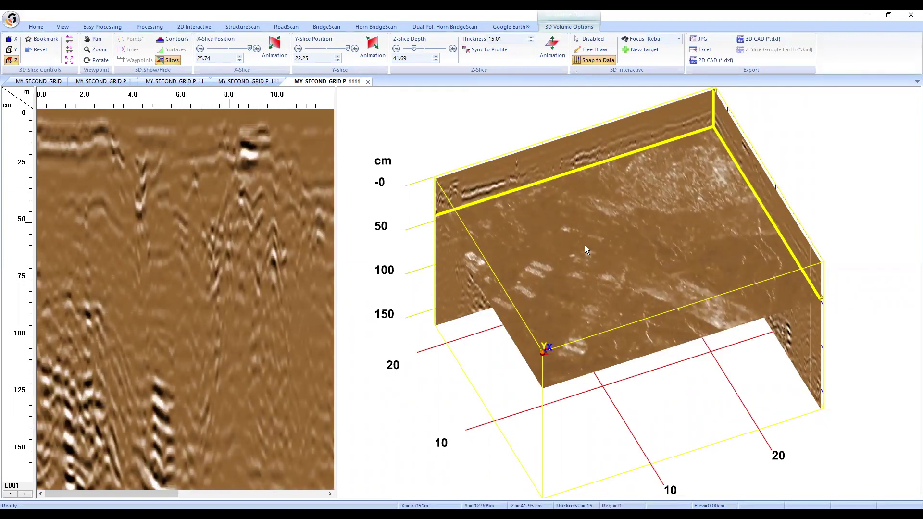
pyautogui.moveTo(627, 253); pyautogui.dragTo(541, 329)
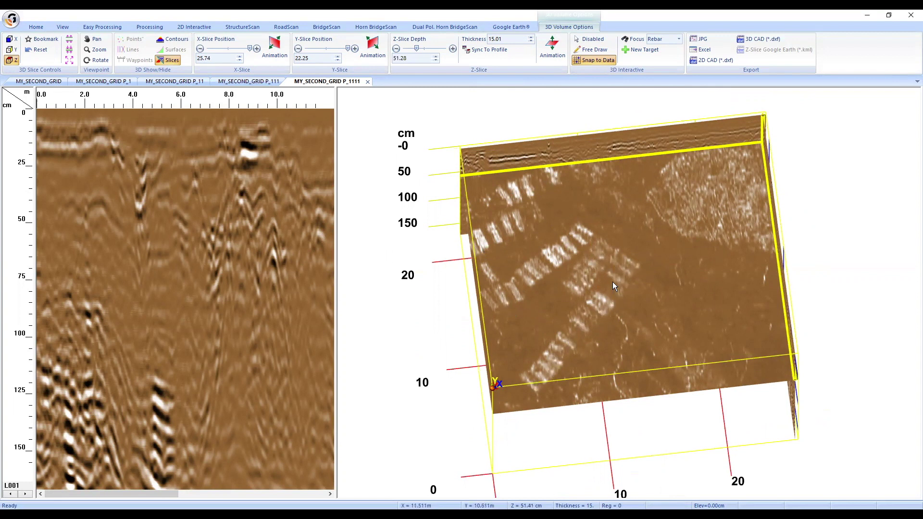
pyautogui.moveTo(612, 280)
pyautogui.mouseDown()
pyautogui.moveTo(611, 301)
pyautogui.moveTo(608, 267)
pyautogui.moveTo(607, 284)
pyautogui.mouseUp()
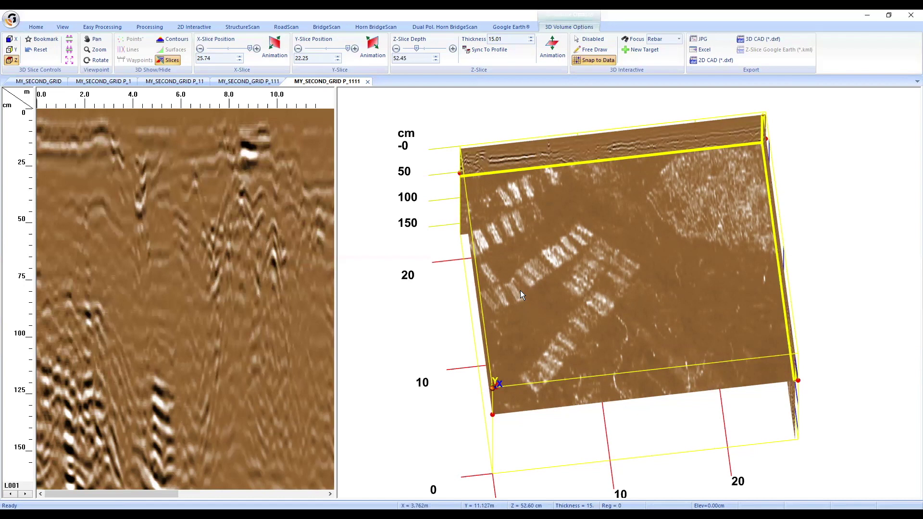
# Move the Z-slice up through the shallow depths and back down to 50.69 cm, examining how the reflections change with depth
pyautogui.moveTo(594, 289); pyautogui.dragTo(573, 197)
pyautogui.scroll(8, 536, 236)
pyautogui.scroll(9, 529, 216)
pyautogui.scroll(9, 527, 209)
pyautogui.scroll(5, 521, 183)
pyautogui.scroll(4, 522, 165)
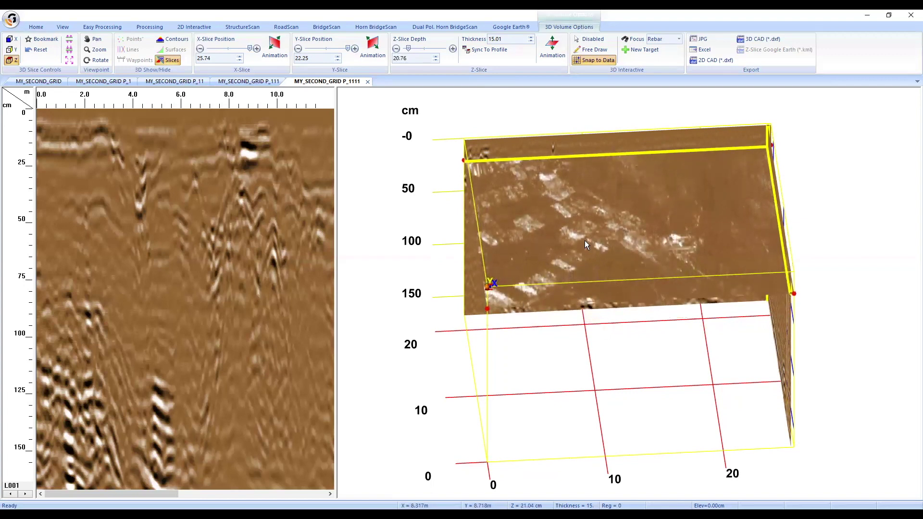
pyautogui.scroll(10, 565, 234)
pyautogui.scroll(-8, 563, 229)
pyautogui.scroll(-11, 544, 262)
pyautogui.scroll(-10, 536, 283)
pyautogui.scroll(-8, 528, 310)
pyautogui.scroll(-3, 529, 322)
pyautogui.moveTo(585, 297); pyautogui.dragTo(759, 182)
pyautogui.moveTo(669, 194); pyautogui.dragTo(635, 228)
# Open the window settings of the 3D volume and hide its X slice
pyautogui.click(28, 28)
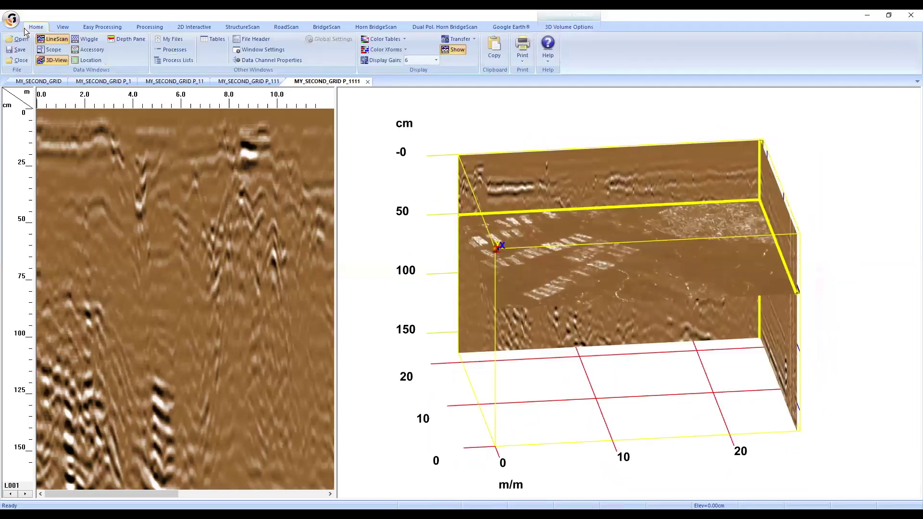
pyautogui.click(260, 50)
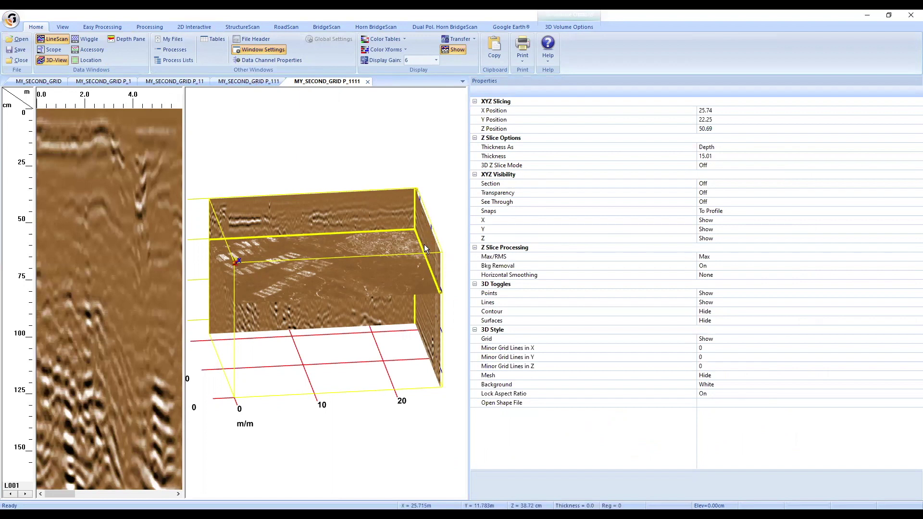
pyautogui.doubleClick(517, 220)
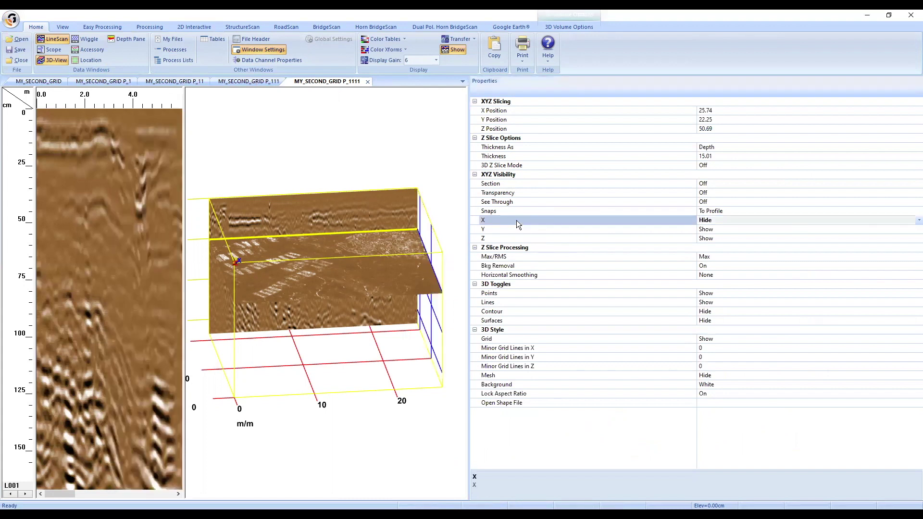
# Close the window settings, then move the Y-slice to 16.98 m and lower the Z-slice to 80.81 cm depth
pyautogui.click(260, 48)
pyautogui.moveTo(622, 246); pyautogui.dragTo(583, 132)
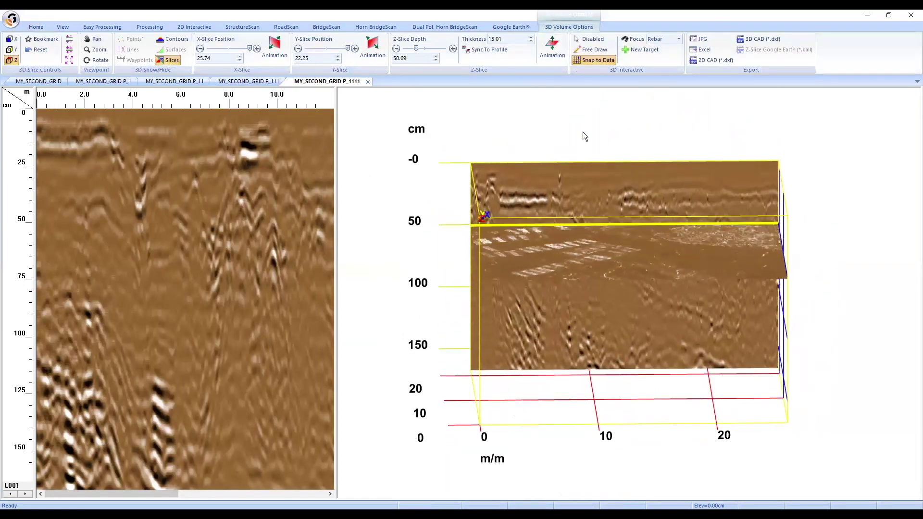
pyautogui.moveTo(556, 306); pyautogui.dragTo(591, 314)
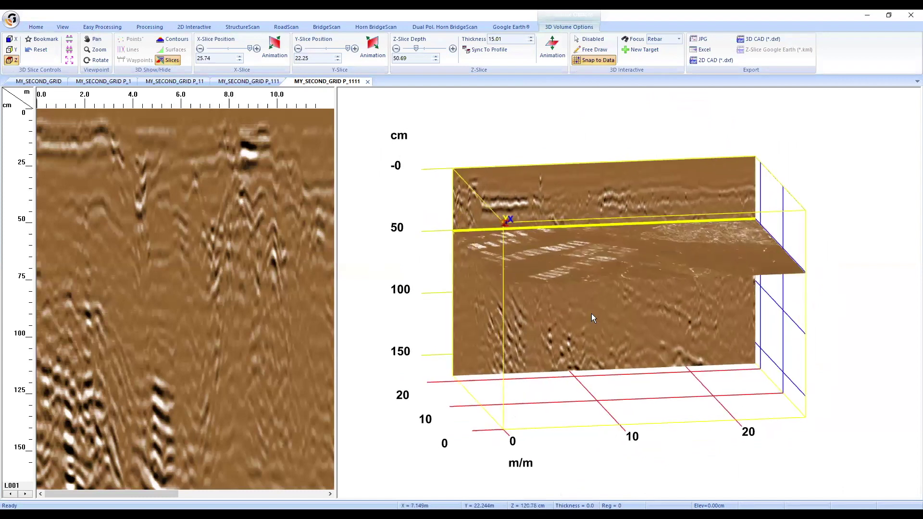
pyautogui.moveTo(495, 307); pyautogui.dragTo(627, 385)
pyautogui.moveTo(532, 250); pyautogui.dragTo(537, 339)
pyautogui.moveTo(549, 224); pyautogui.dragTo(496, 251)
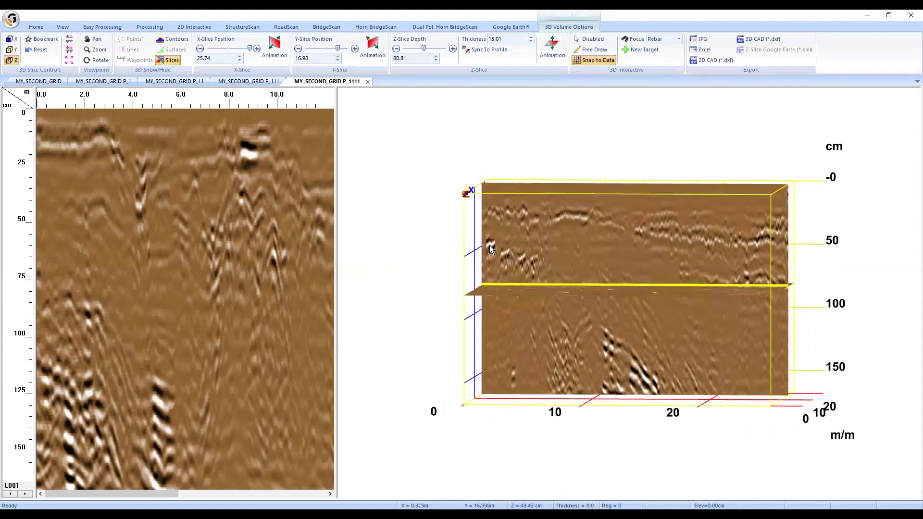
# Raise the Z-slice to 23.11 cm and shift the Y-slice to 16.82 m to cut through the shallow reflections
pyautogui.press('ctrl')
pyautogui.press('ctrl')
pyautogui.press('ctrl')
pyautogui.moveTo(542, 247); pyautogui.dragTo(565, 263)
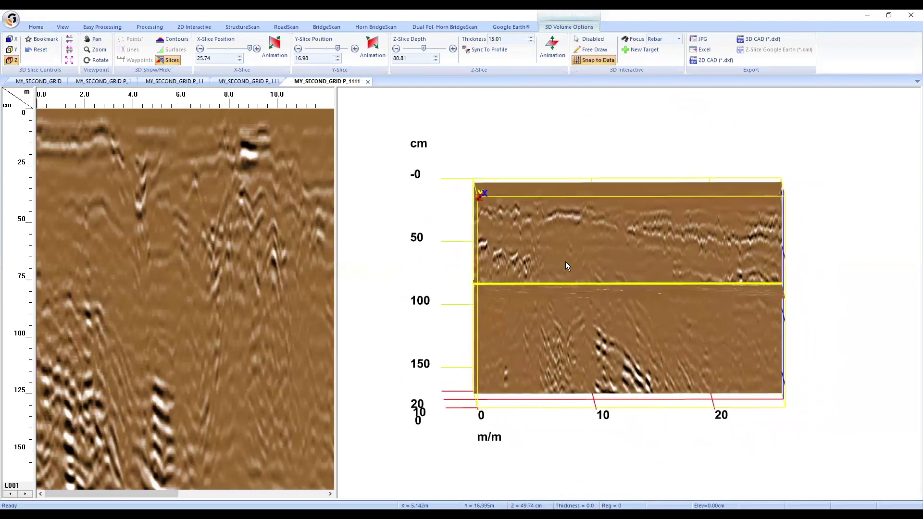
pyautogui.moveTo(510, 242); pyautogui.dragTo(553, 263)
pyautogui.press('ctrl')
pyautogui.moveTo(487, 241); pyautogui.dragTo(534, 244)
pyautogui.press('ctrl')
pyautogui.moveTo(522, 211); pyautogui.dragTo(542, 248)
pyautogui.press('z')
pyautogui.press('y')
pyautogui.moveTo(527, 211); pyautogui.dragTo(519, 191)
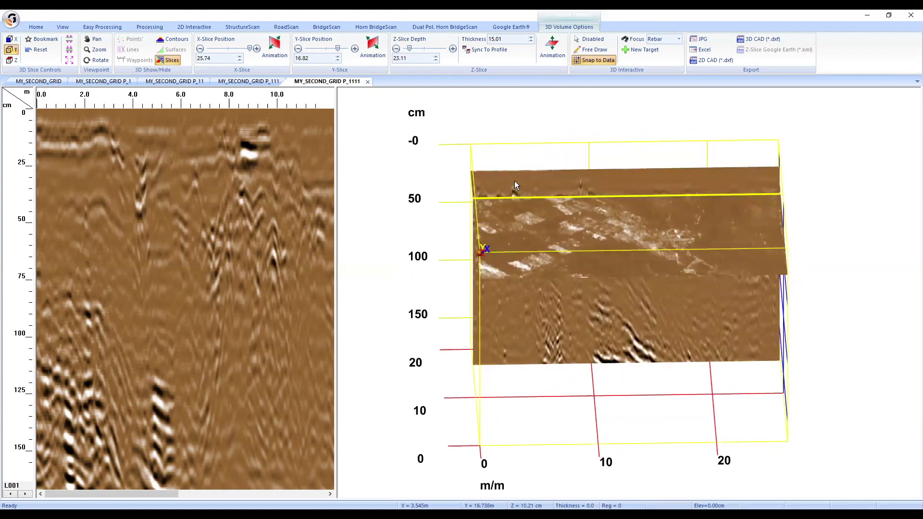
# Examine the Y-slice profile face-on, comparing its shallow reflections with the depth of the Z-slice
pyautogui.moveTo(511, 185); pyautogui.dragTo(513, 218)
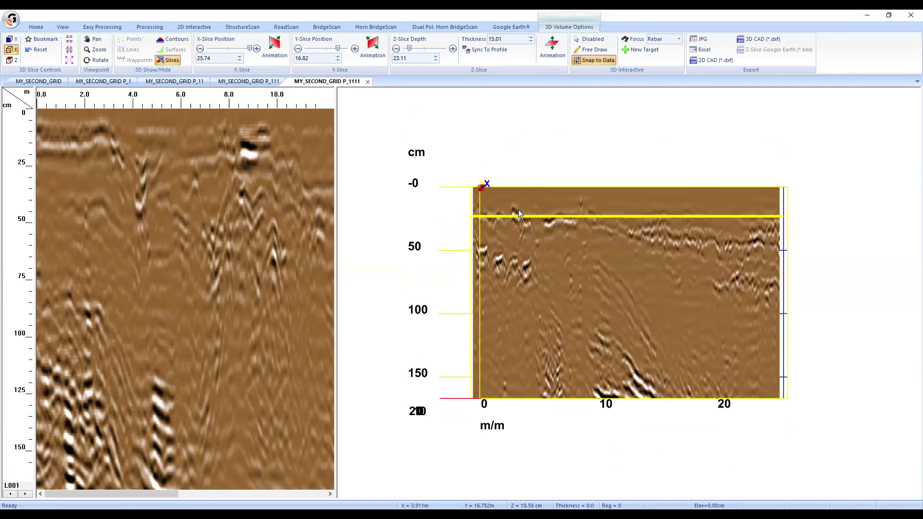
pyautogui.click(518, 219)
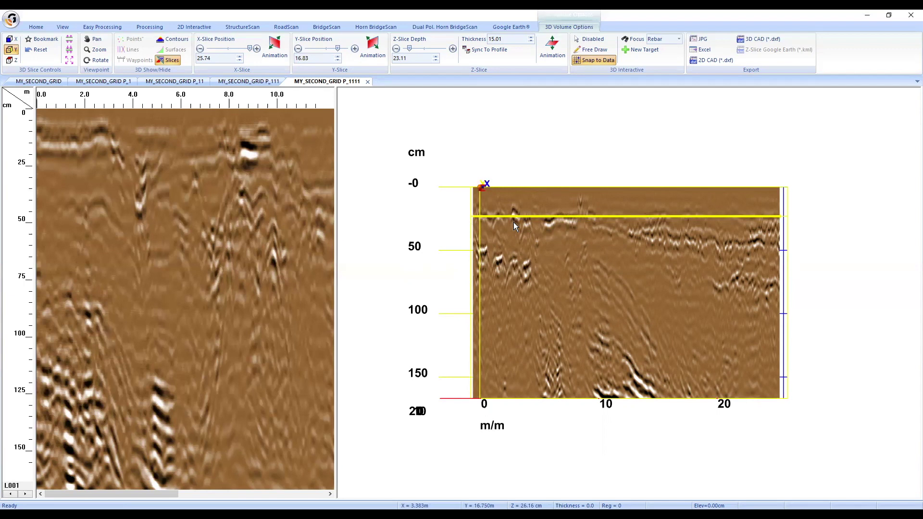
pyautogui.moveTo(516, 224); pyautogui.dragTo(455, 263)
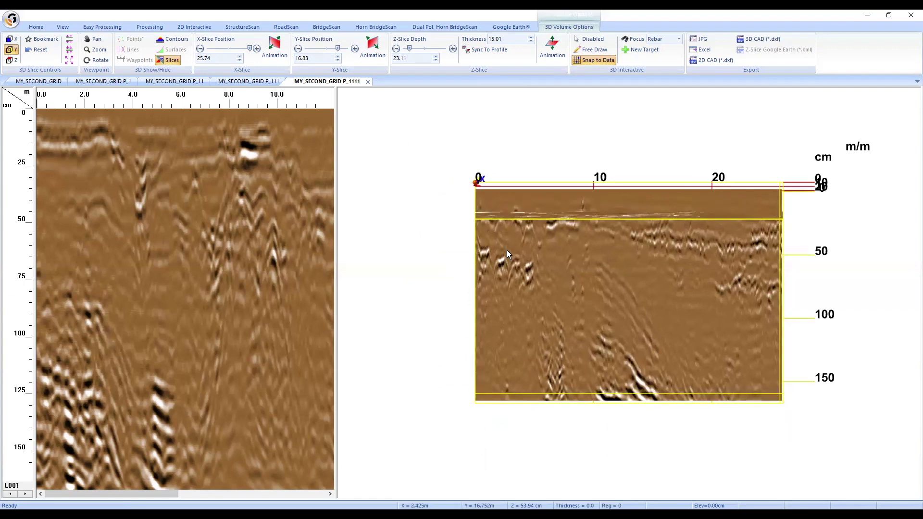
pyautogui.moveTo(511, 256); pyautogui.dragTo(518, 271)
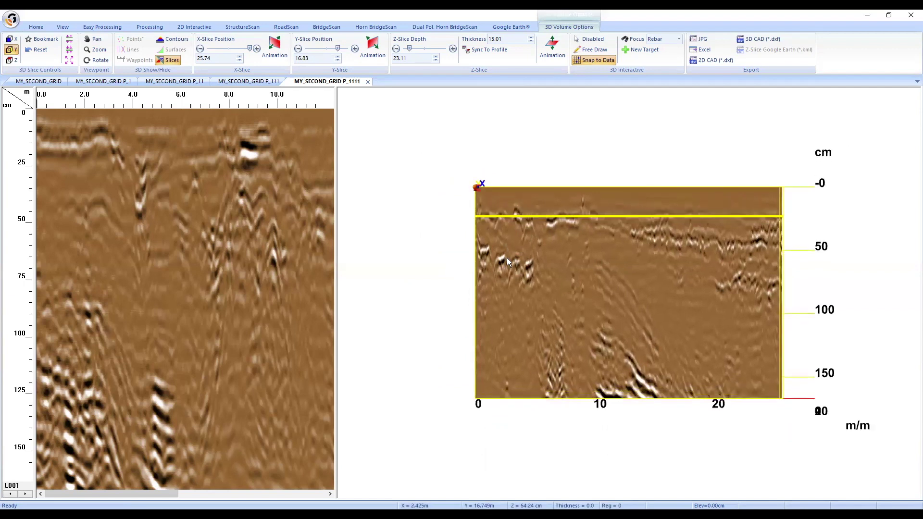
pyautogui.moveTo(530, 256); pyautogui.dragTo(499, 312)
pyautogui.moveTo(538, 217); pyautogui.dragTo(535, 262)
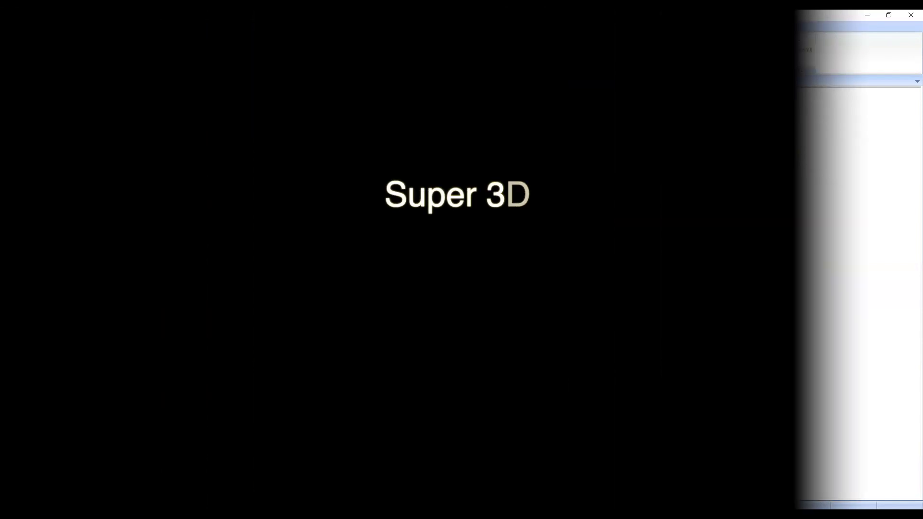
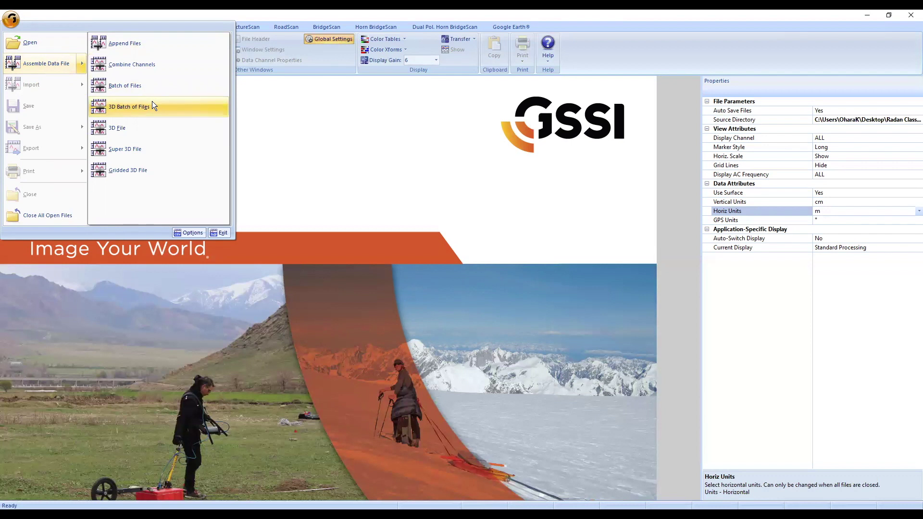
# Start a 3D batch of files from the Cemetery in Wet Clay Grid 1 folder and name it first_batch
pyautogui.click(152, 102)
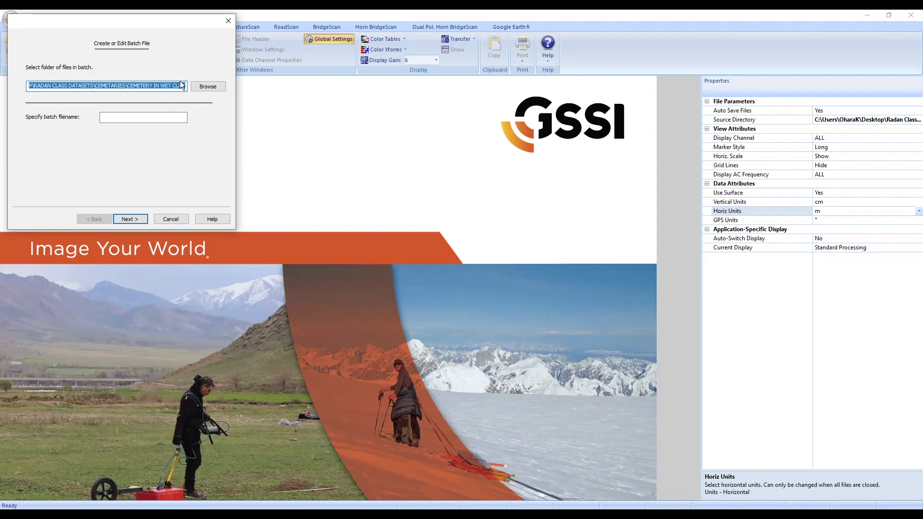
pyautogui.click(221, 87)
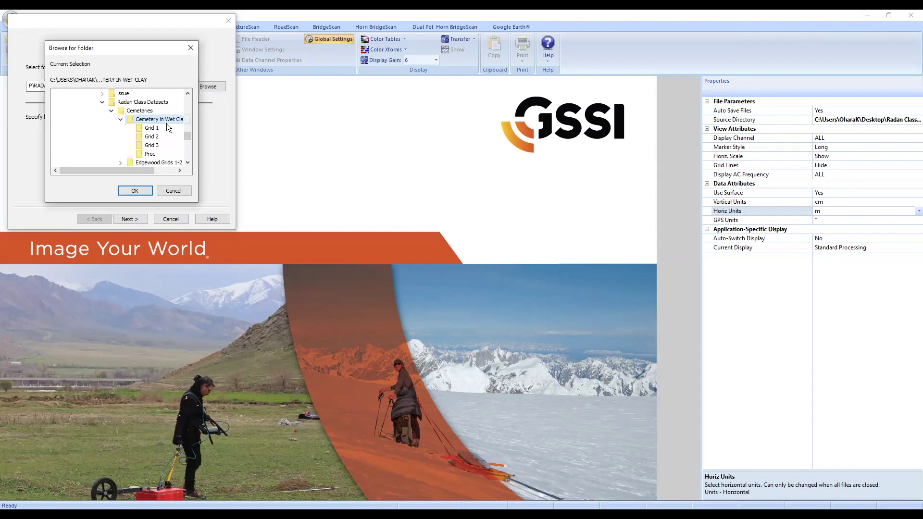
pyautogui.click(156, 128)
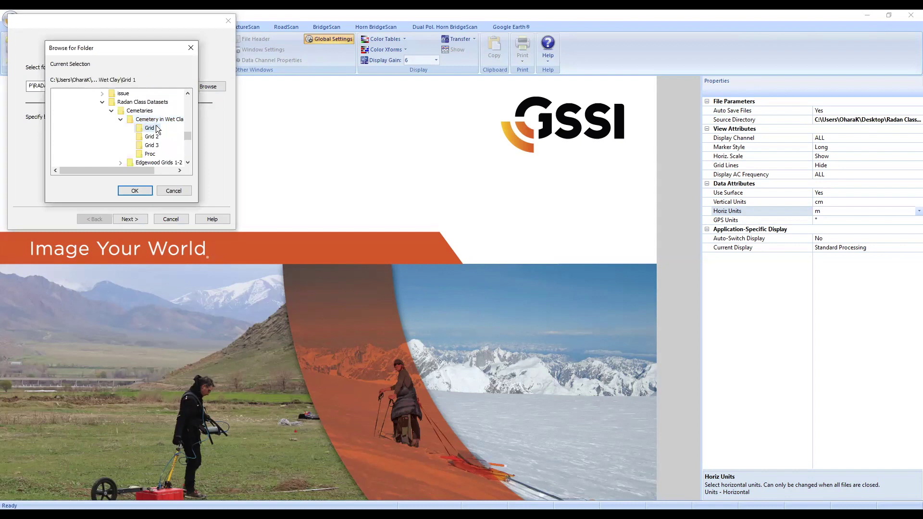
pyautogui.click(129, 191)
pyautogui.click(118, 114)
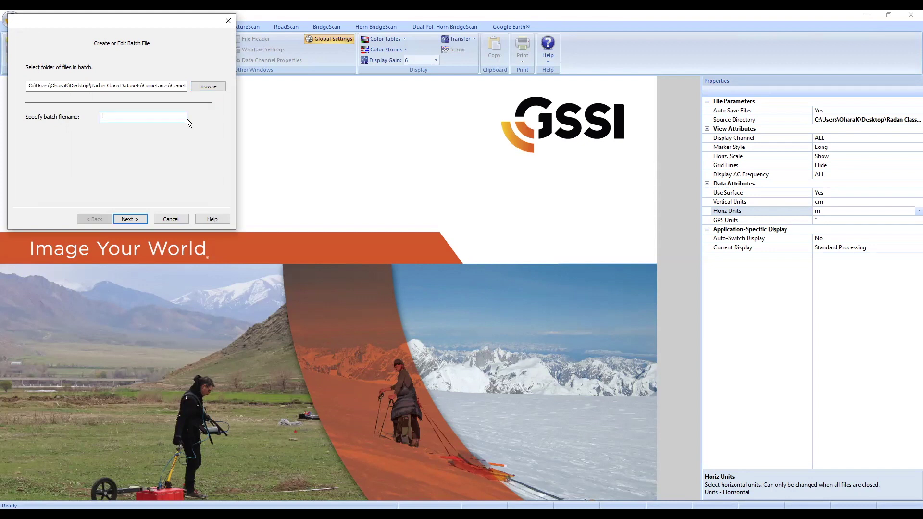
pyautogui.write('first_')
pyautogui.write('bath')
pyautogui.write('h')
pyautogui.press('Return')
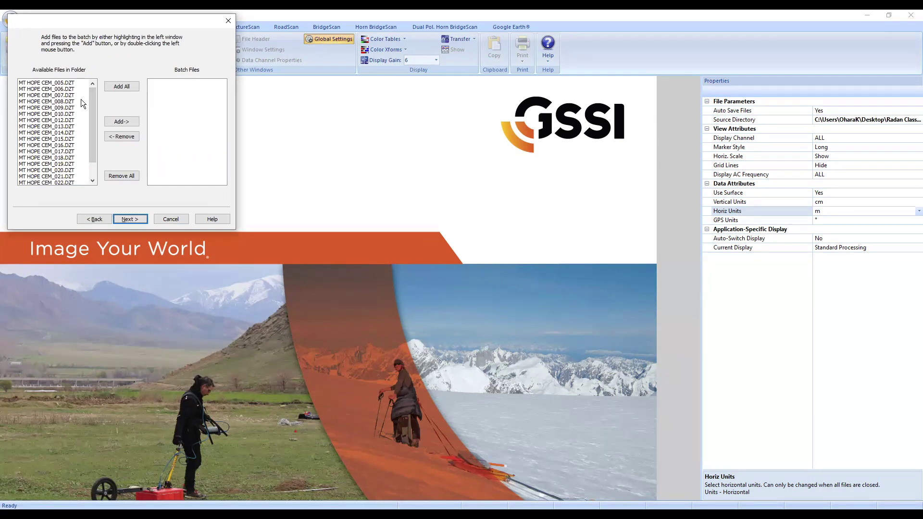
# Add all available MT HOPE CEM files to the batch, check the batch list and continue to the 3D options
pyautogui.click(69, 83)
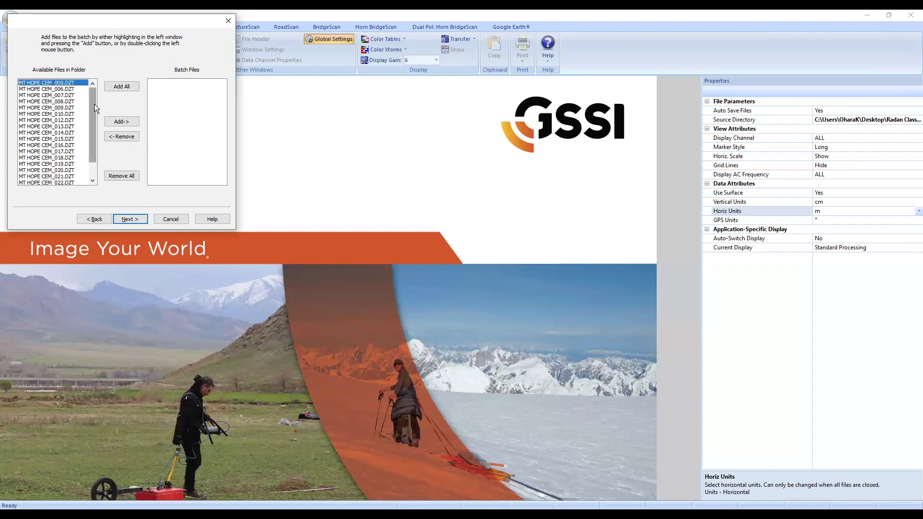
pyautogui.moveTo(94, 104); pyautogui.dragTo(97, 135)
pyautogui.click(67, 177)
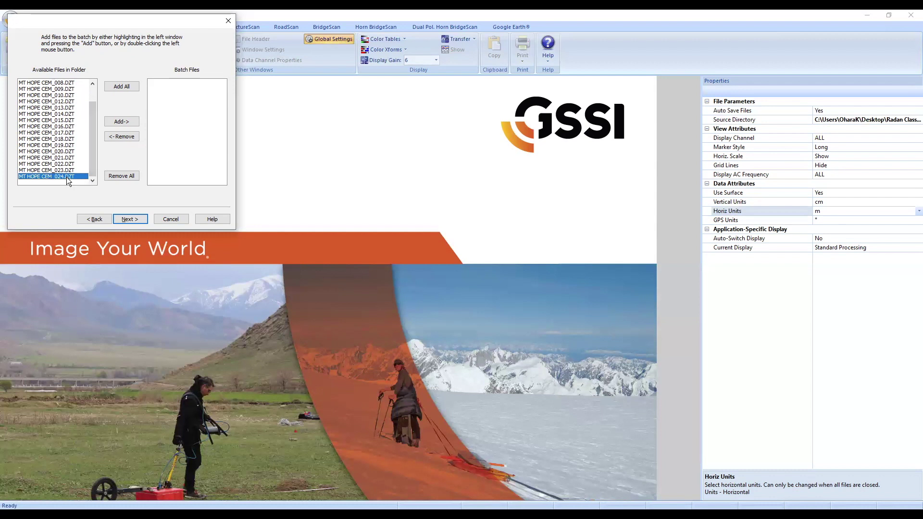
pyautogui.click(120, 88)
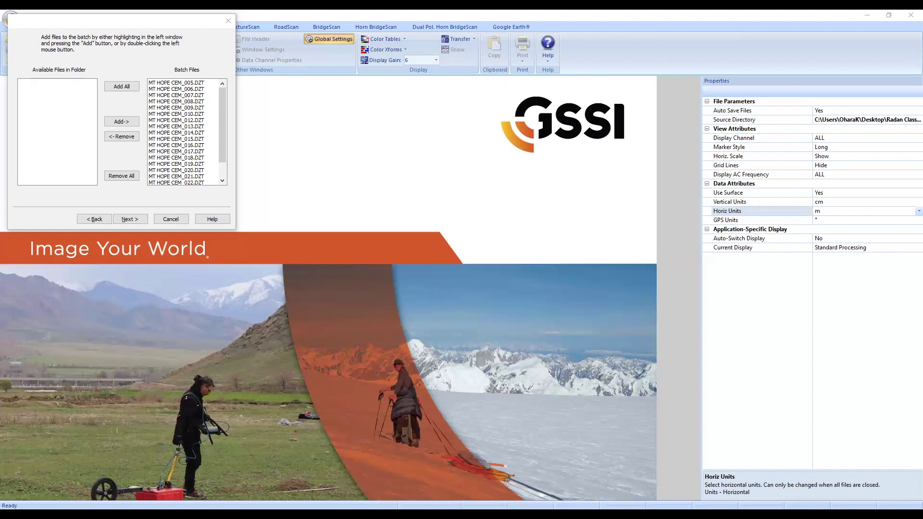
pyautogui.scroll(-1, 197, 144)
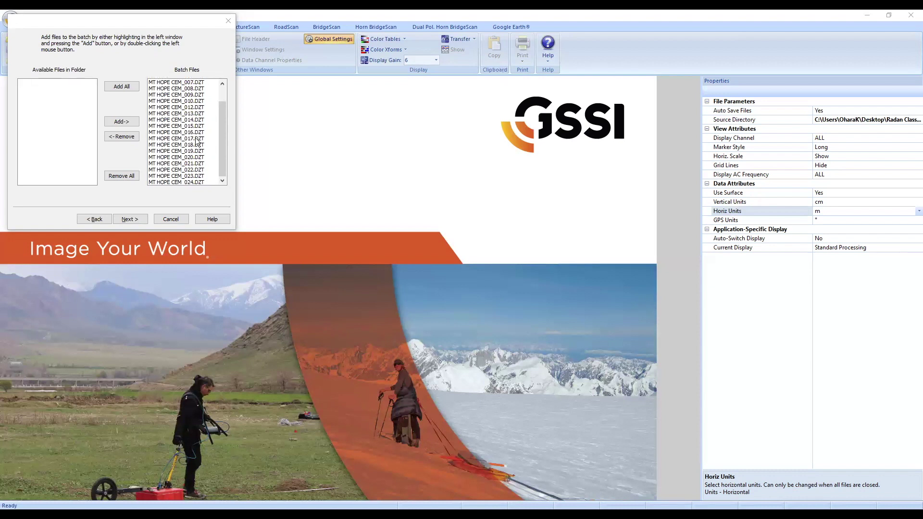
pyautogui.scroll(1, 192, 177)
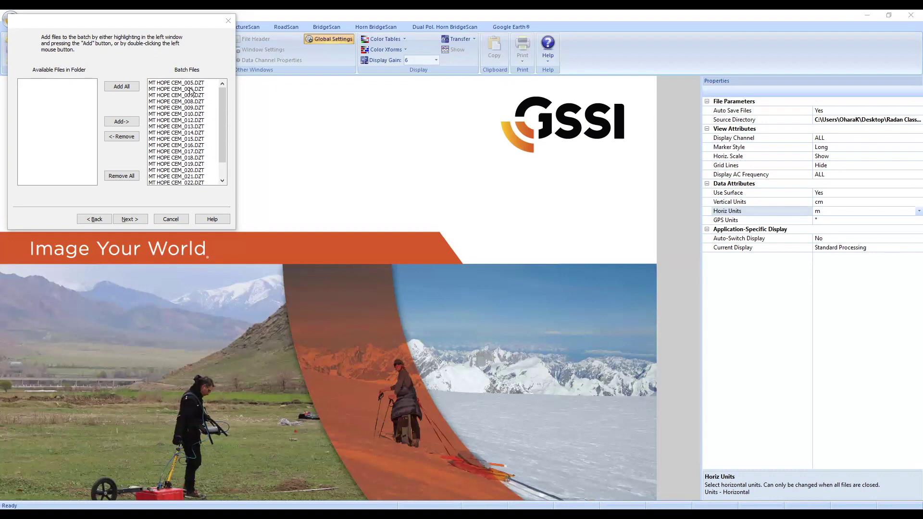
pyautogui.scroll(-1, 191, 90)
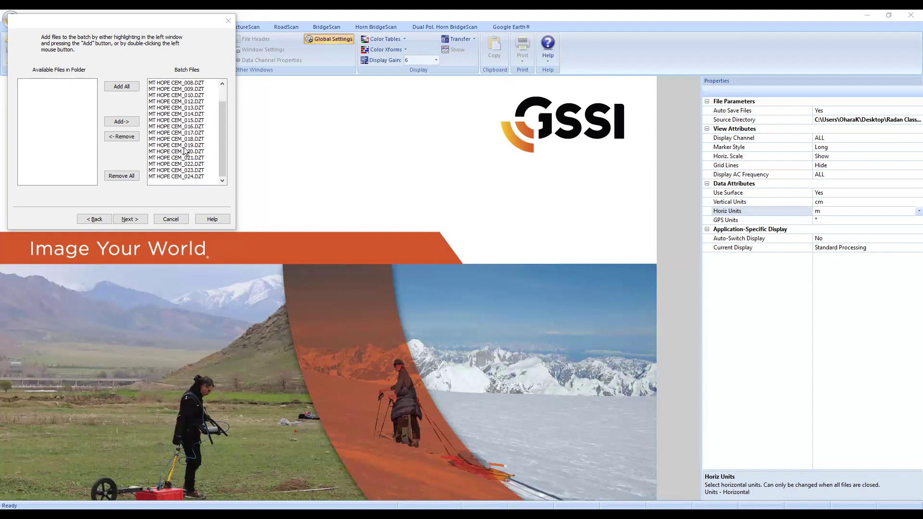
pyautogui.click(134, 220)
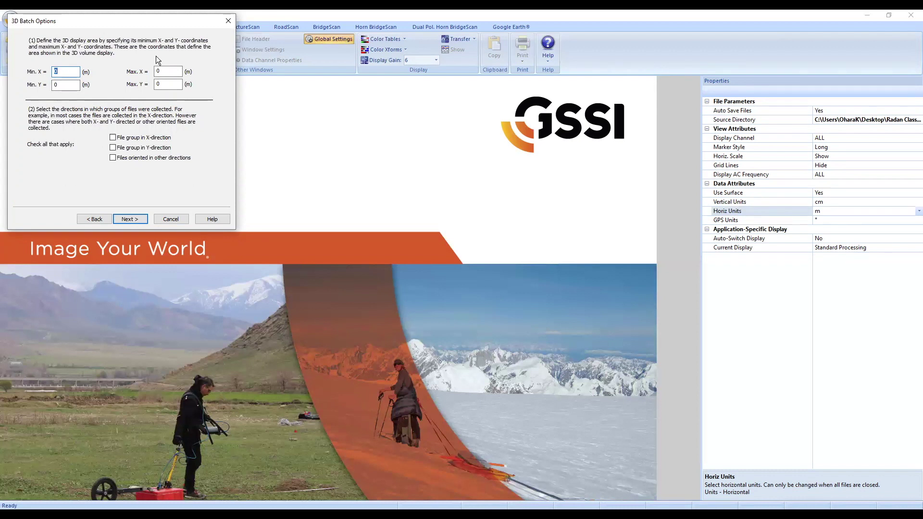
# Set the 3D display area to a maximum X of 9 m and maximum Y of 30 m, with a file group in the Y-direction
pyautogui.press('Tab')
pyautogui.write('9')
pyautogui.press('Tab')
pyautogui.press('Tab')
pyautogui.write('30')
pyautogui.click(114, 148)
pyautogui.click(134, 219)
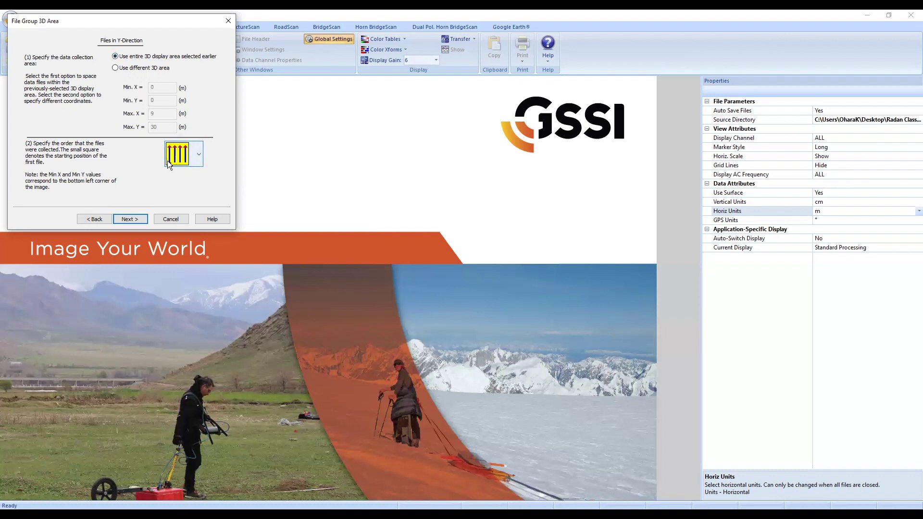
# Use the entire 3D display area for the Y-direction files and review their coordinates, including the parameters of MT HOPE CEM_013.DZT
pyautogui.click(129, 218)
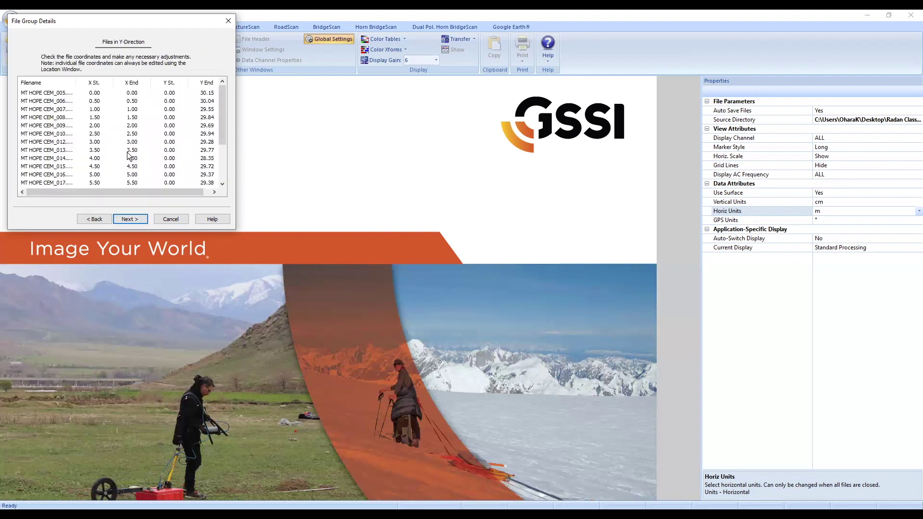
pyautogui.scroll(-3, 136, 120)
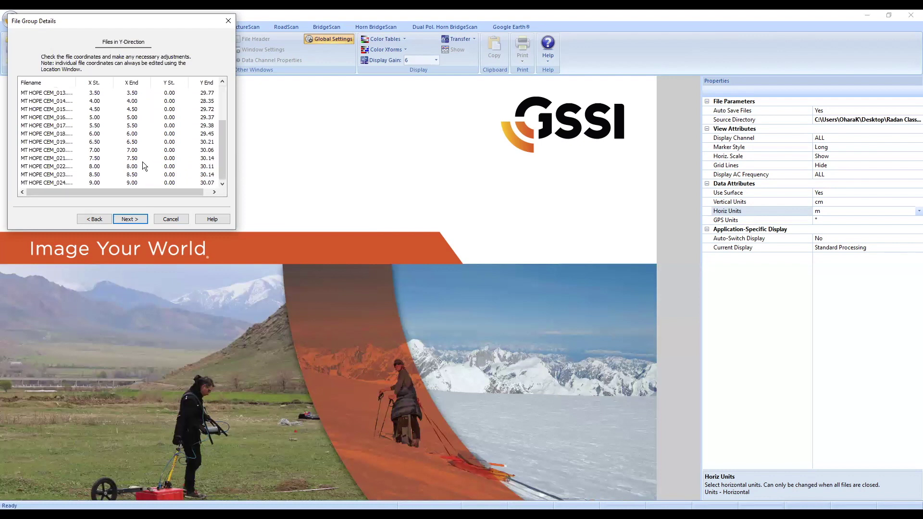
pyautogui.scroll(3, 124, 166)
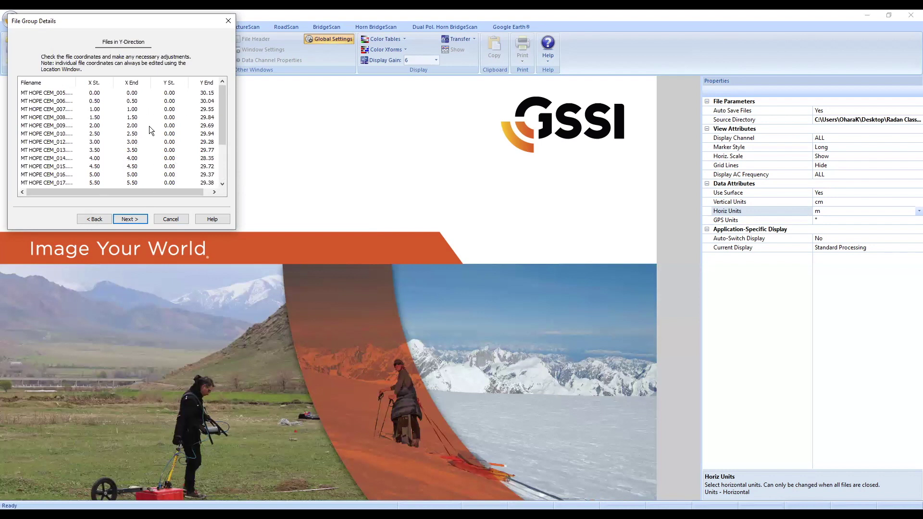
pyautogui.click(50, 142)
pyautogui.click(46, 149)
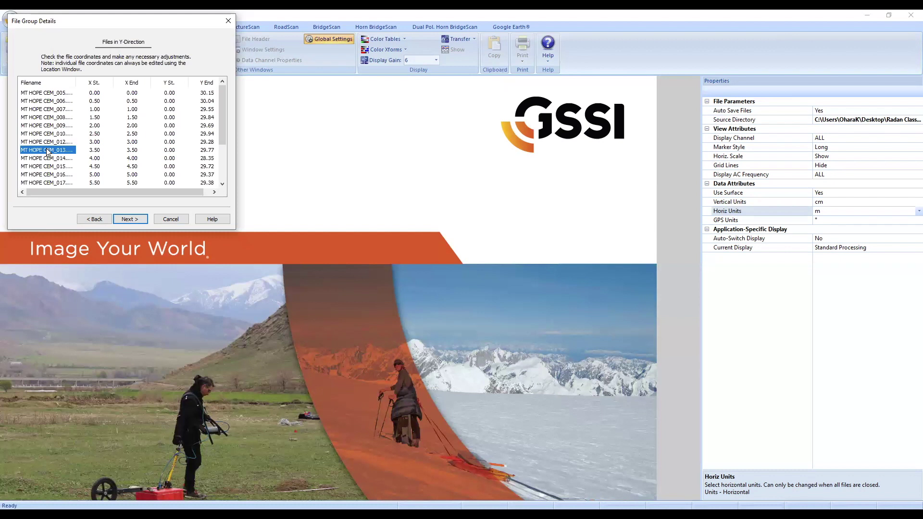
pyautogui.doubleClick(46, 149)
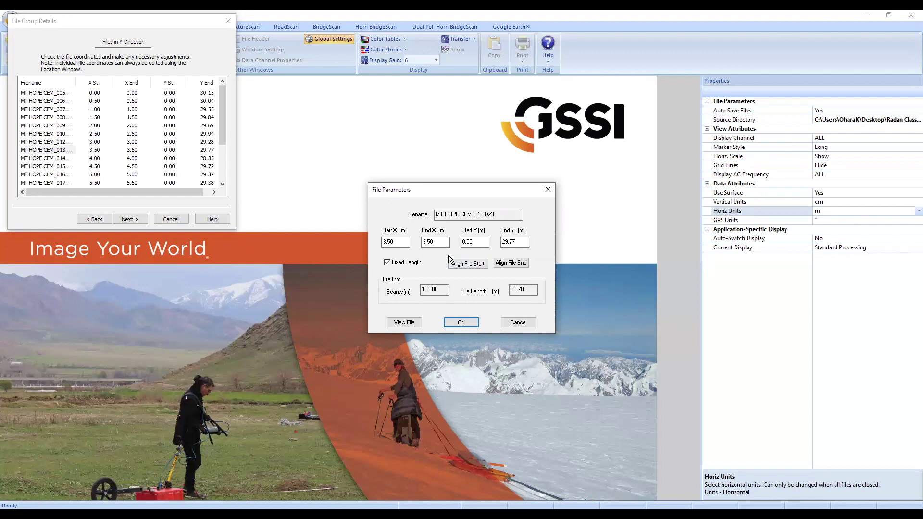
pyautogui.click(522, 323)
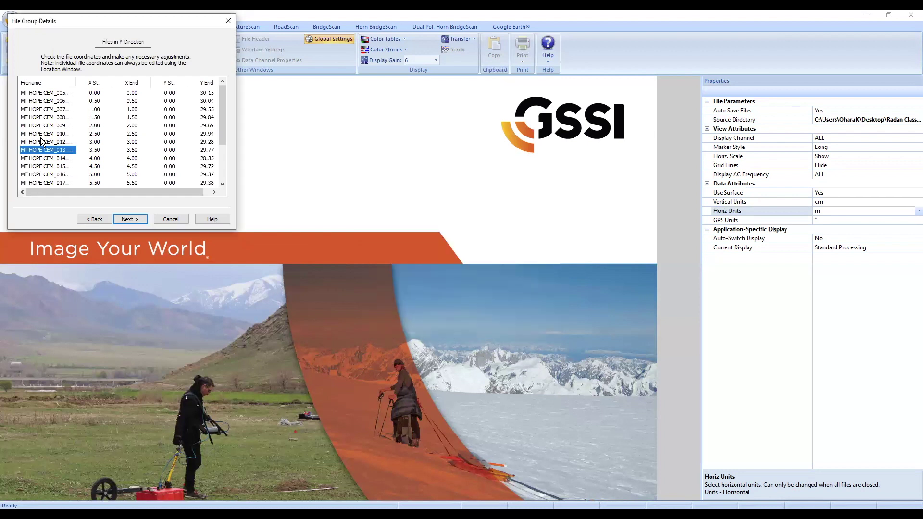
# Finish the 3D batch without adding GPS coordinates and close the assembled file
pyautogui.click(130, 219)
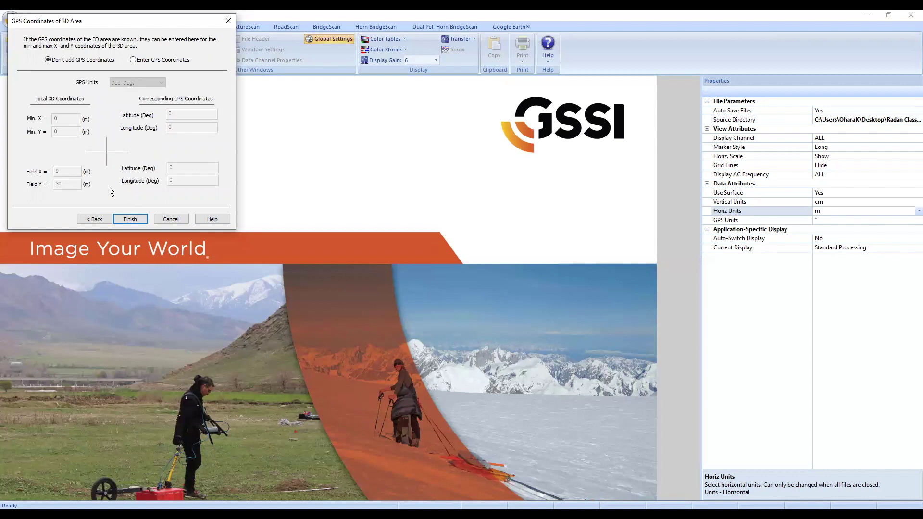
pyautogui.click(131, 219)
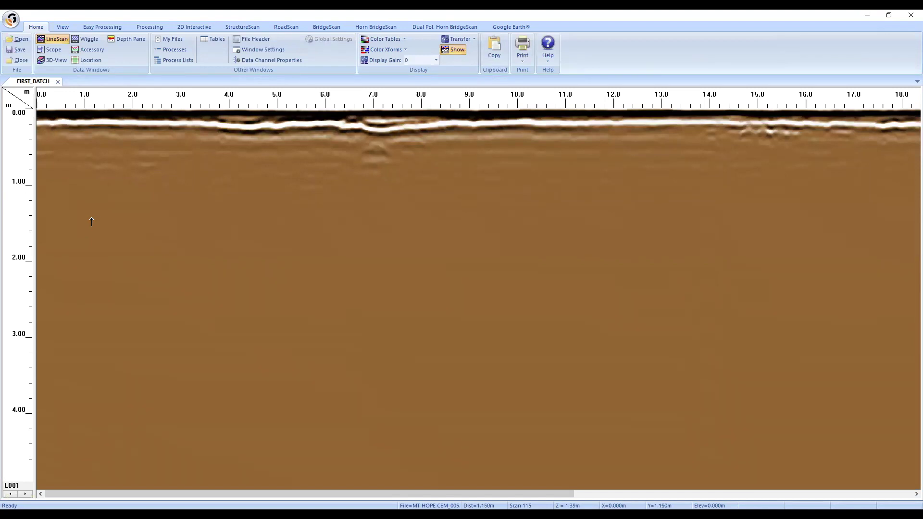
pyautogui.click(58, 82)
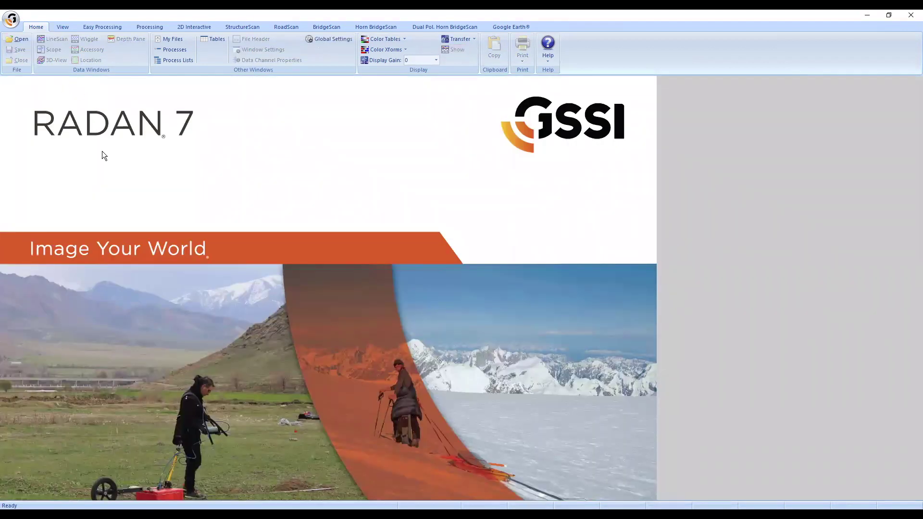
# Start a new 3D batch of files from the Grid 2 folder of the wet clay cemetery data, named second_batch
pyautogui.click(15, 22)
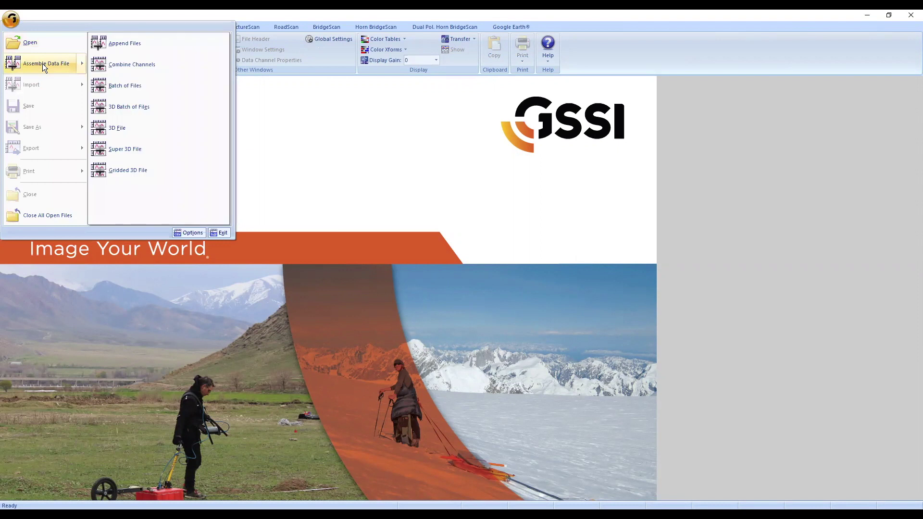
pyautogui.click(132, 110)
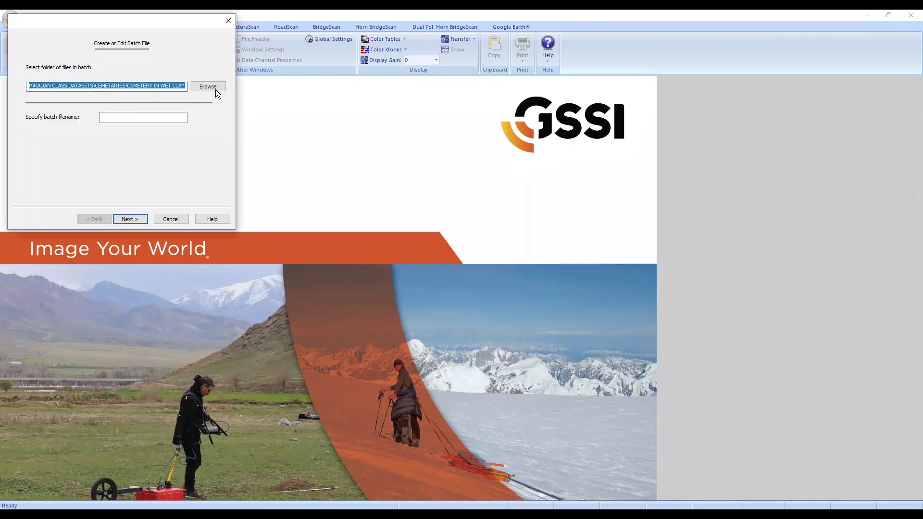
pyautogui.click(215, 88)
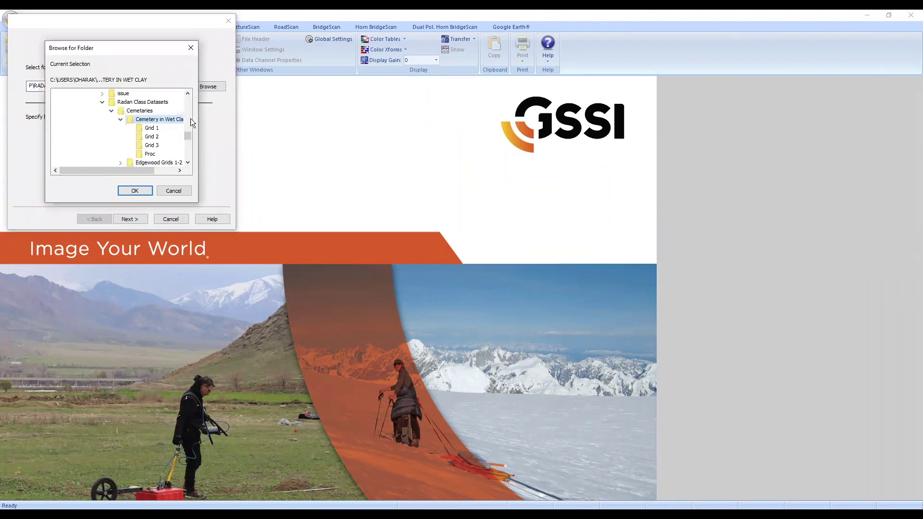
pyautogui.click(153, 137)
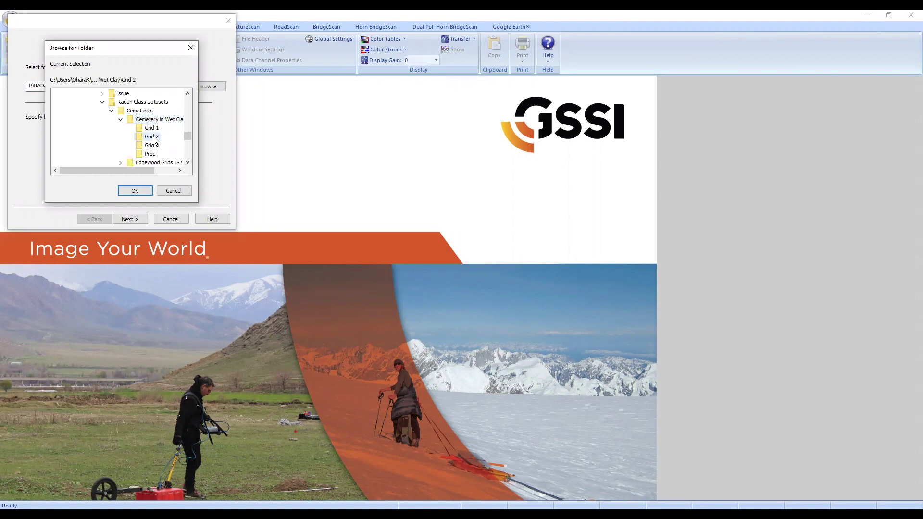
pyautogui.click(135, 191)
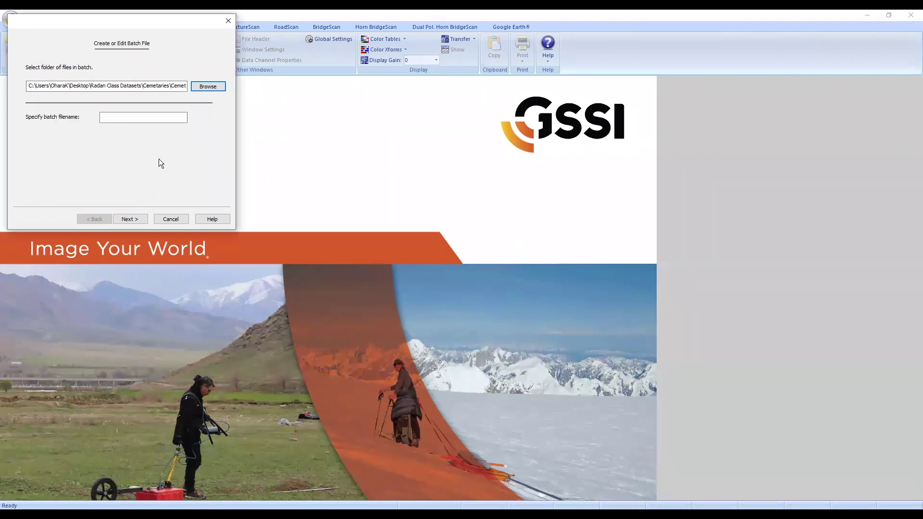
pyautogui.click(127, 118)
pyautogui.write('second_batch')
pyautogui.press('Return')
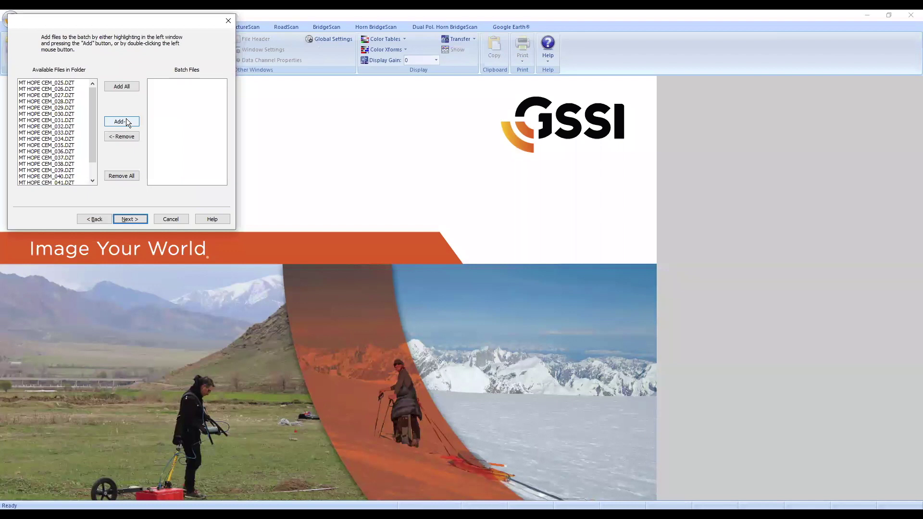
# Add all available MT HOPE CEM files from Grid 2 to the batch, check the list and continue to the 3D options
pyautogui.moveTo(91, 103); pyautogui.dragTo(92, 132)
pyautogui.moveTo(91, 100)
pyautogui.mouseDown()
pyautogui.moveTo(92, 126)
pyautogui.moveTo(89, 93)
pyautogui.mouseUp()
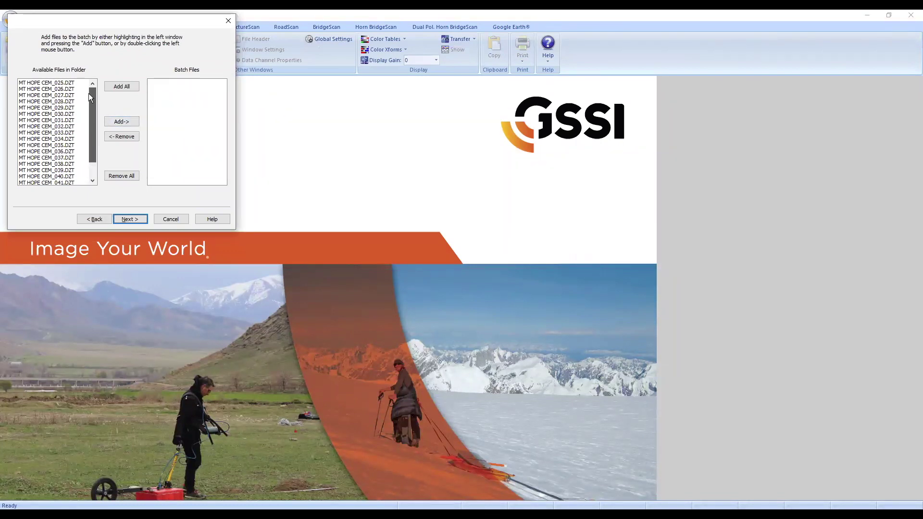
pyautogui.click(119, 86)
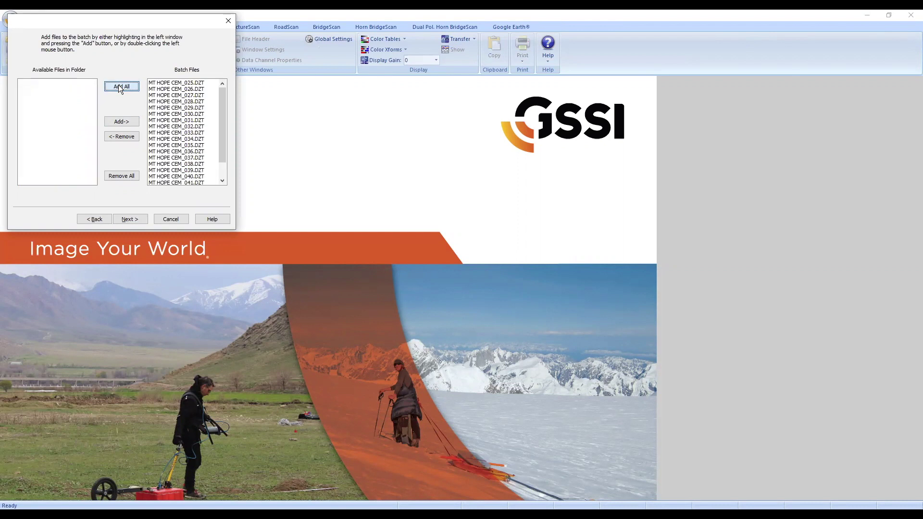
pyautogui.scroll(-3, 204, 80)
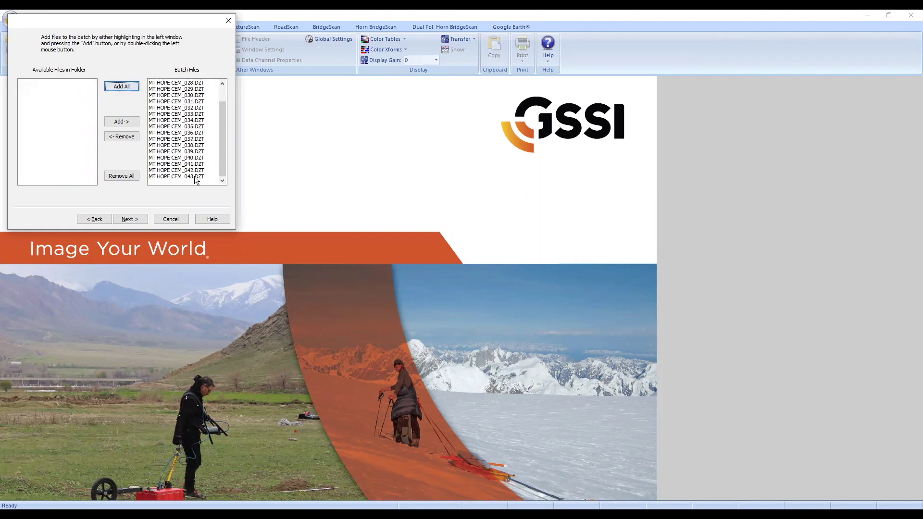
pyautogui.scroll(3, 195, 179)
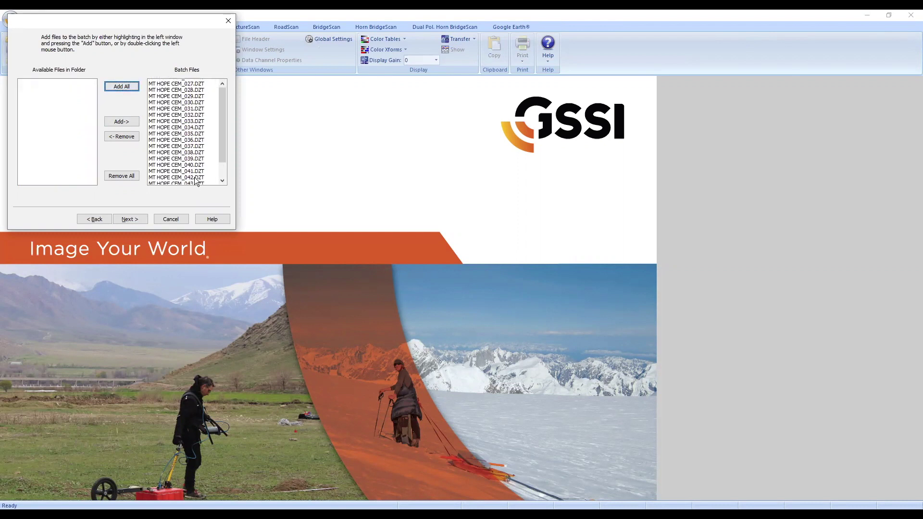
pyautogui.click(125, 219)
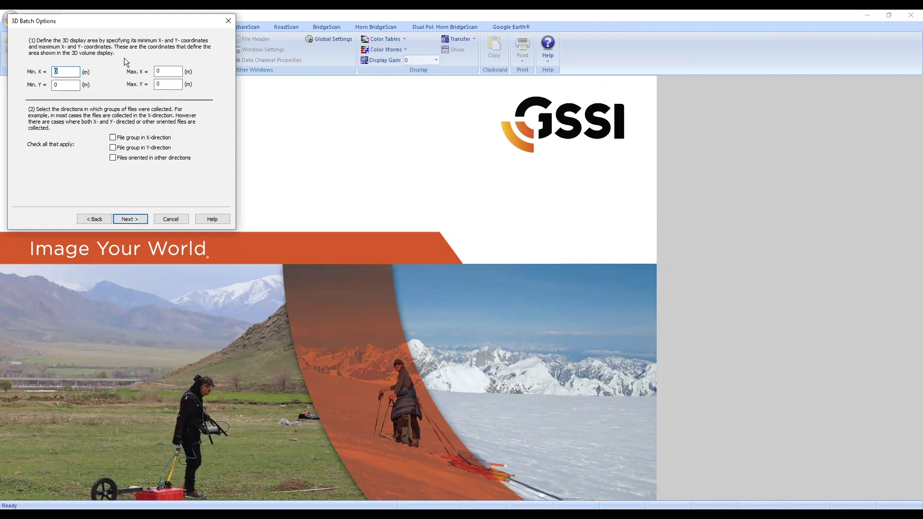
# Set the second batch's 3D display area to a maximum X of 9 m and maximum Y of 30 m, with a Y-direction file group
pyautogui.doubleClick(176, 75)
pyautogui.write('9')
pyautogui.doubleClick(174, 85)
pyautogui.write('30')
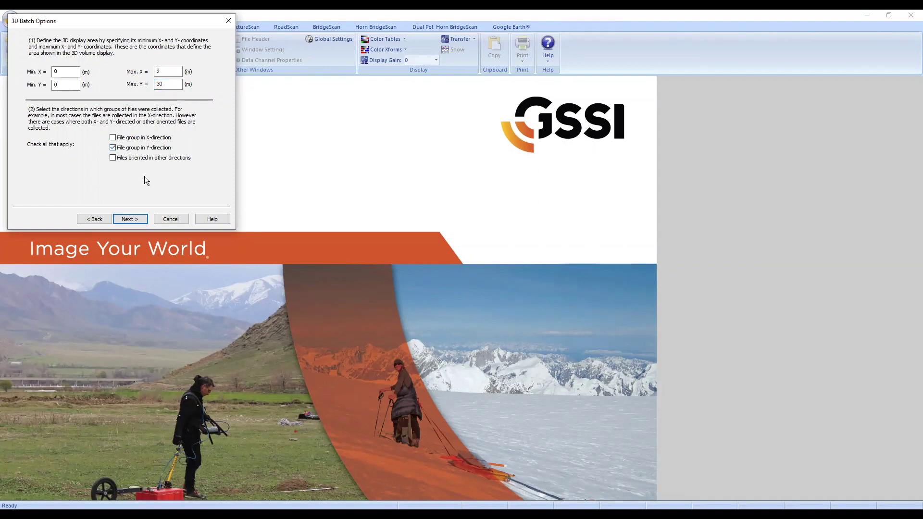
pyautogui.click(132, 220)
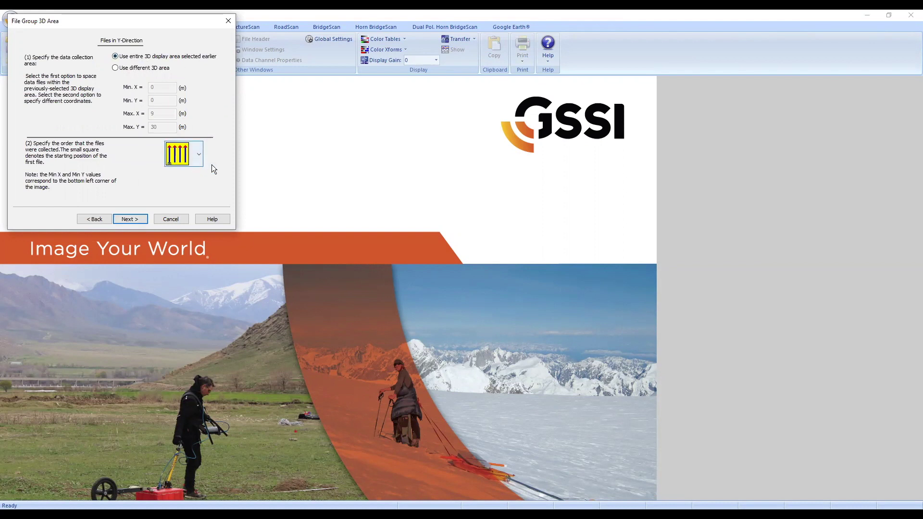
# Use the entire 3D display area with the default collection order and review the coordinates of the Grid 2 files
pyautogui.click(129, 220)
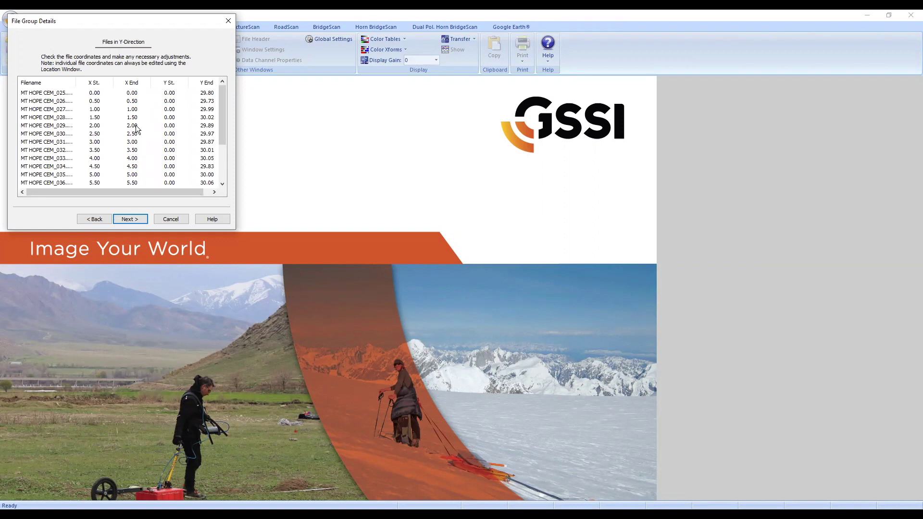
pyautogui.scroll(-3, 131, 117)
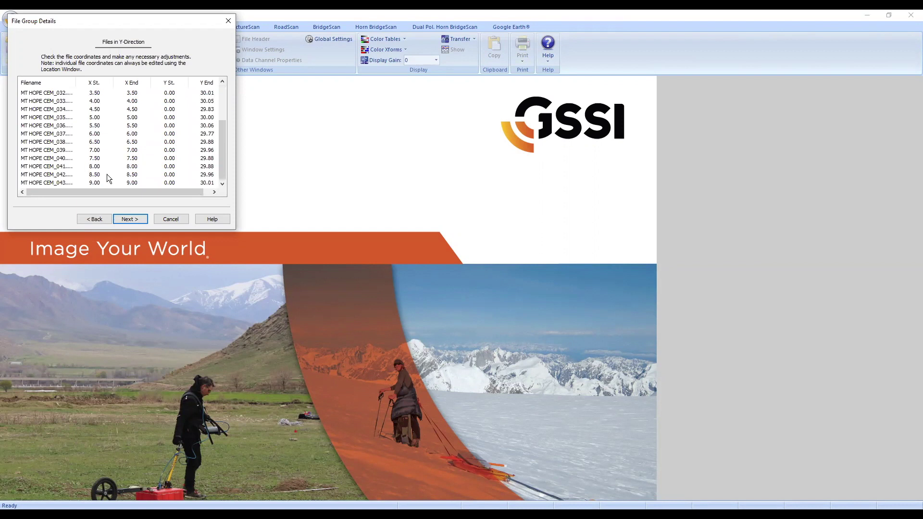
pyautogui.scroll(3, 115, 177)
# Finish the second batch without adding GPS coordinates and close the assembled file
pyautogui.click(129, 221)
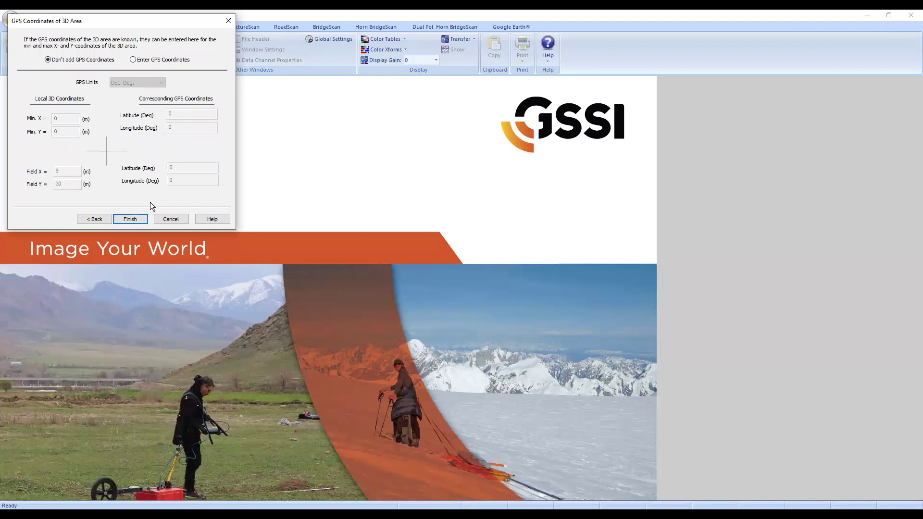
pyautogui.click(131, 219)
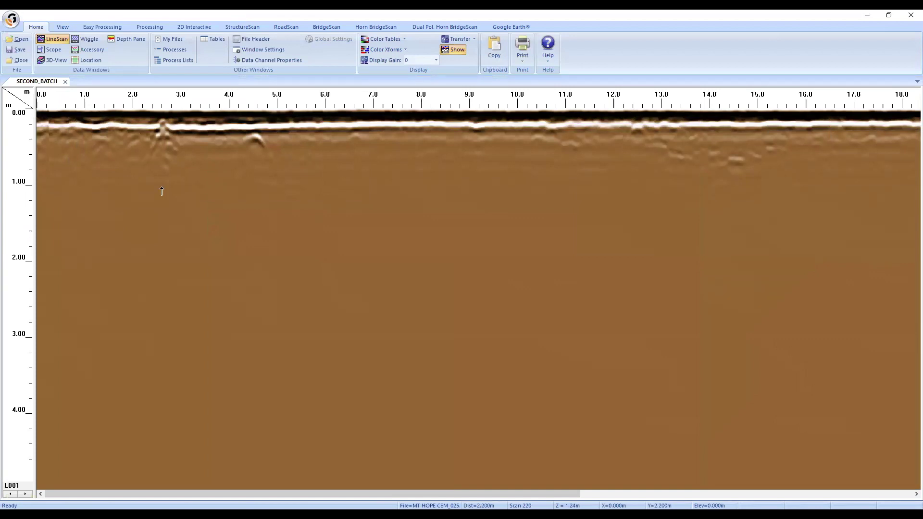
pyautogui.click(65, 82)
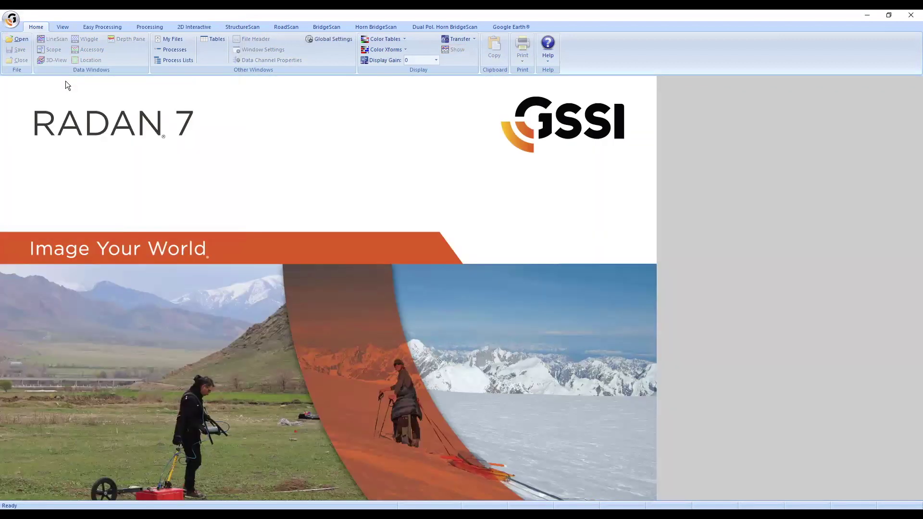
# Start another 3D batch of files from the Grid 3 folder of the wet clay cemetery data, named third_batch
pyautogui.click(11, 19)
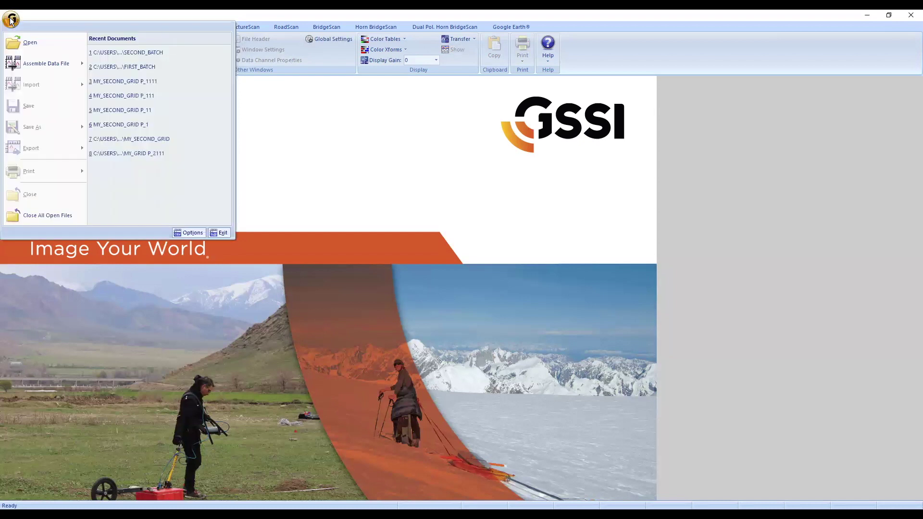
pyautogui.moveTo(41, 65)
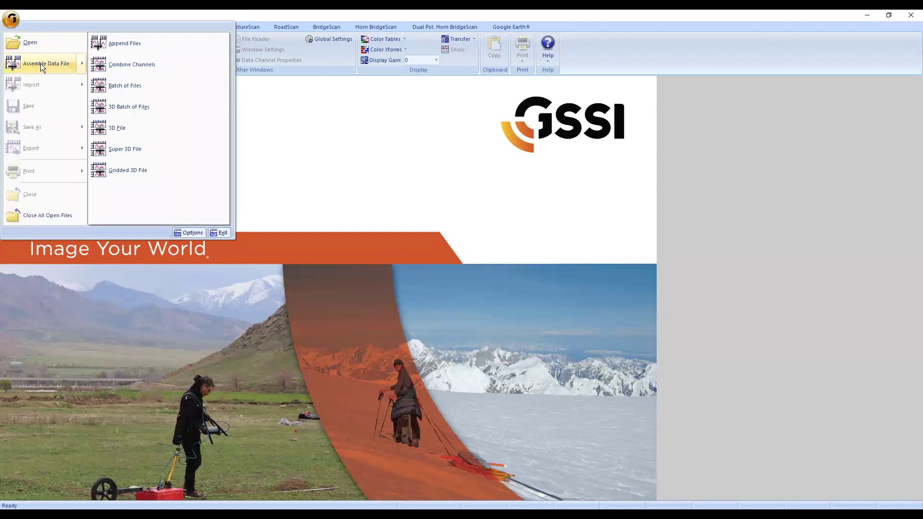
pyautogui.click(162, 108)
pyautogui.click(210, 88)
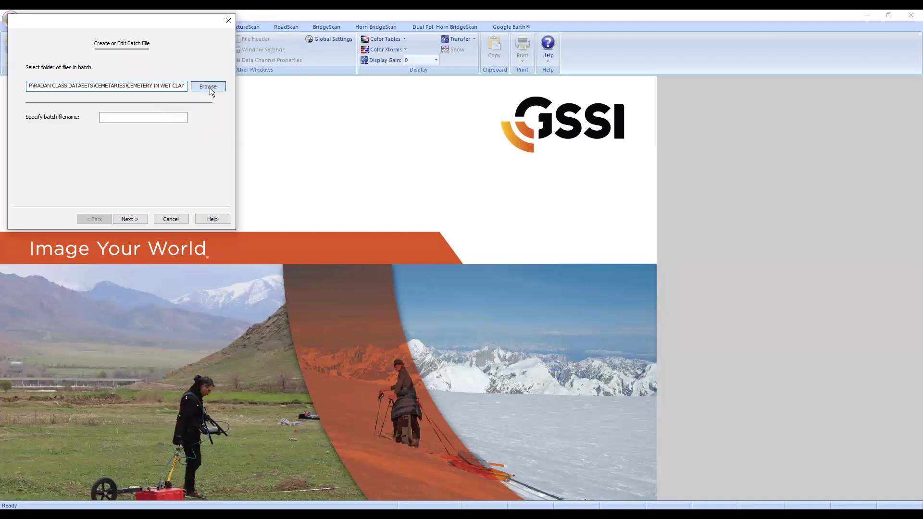
pyautogui.click(151, 145)
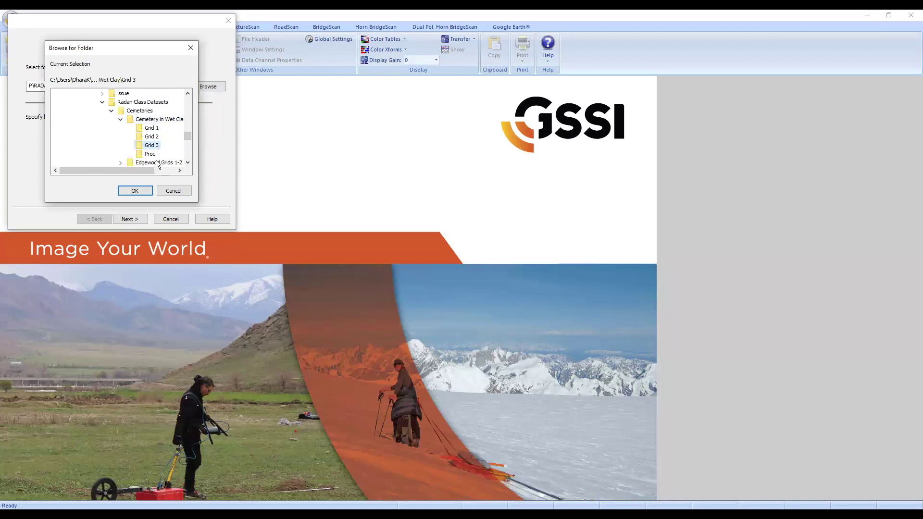
pyautogui.click(135, 190)
pyautogui.click(128, 117)
pyautogui.write('thr')
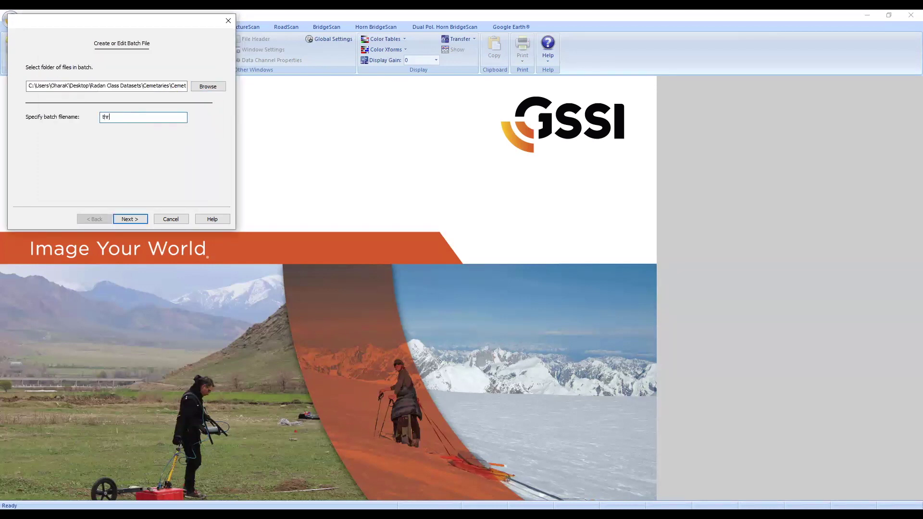
pyautogui.write('id_g')
pyautogui.write('batch')
pyautogui.press('Return')
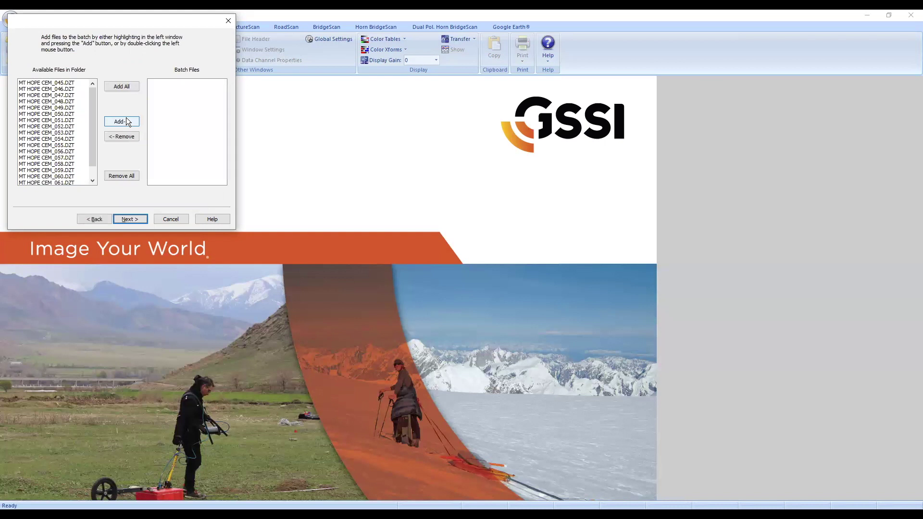
# Add all available MT HOPE CEM files from Grid 3 to the batch, check the list and continue to the 3D options
pyautogui.click(127, 87)
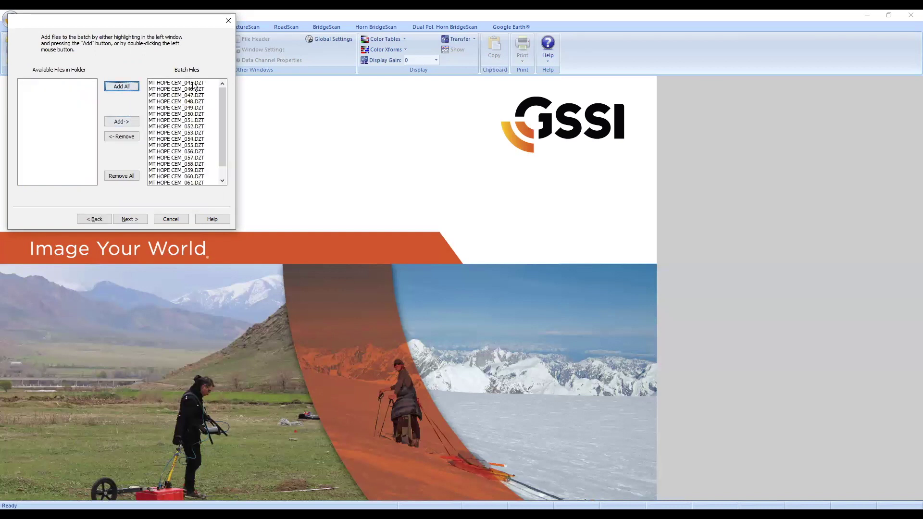
pyautogui.scroll(-1, 193, 93)
pyautogui.scroll(2, 191, 120)
pyautogui.scroll(-1, 178, 128)
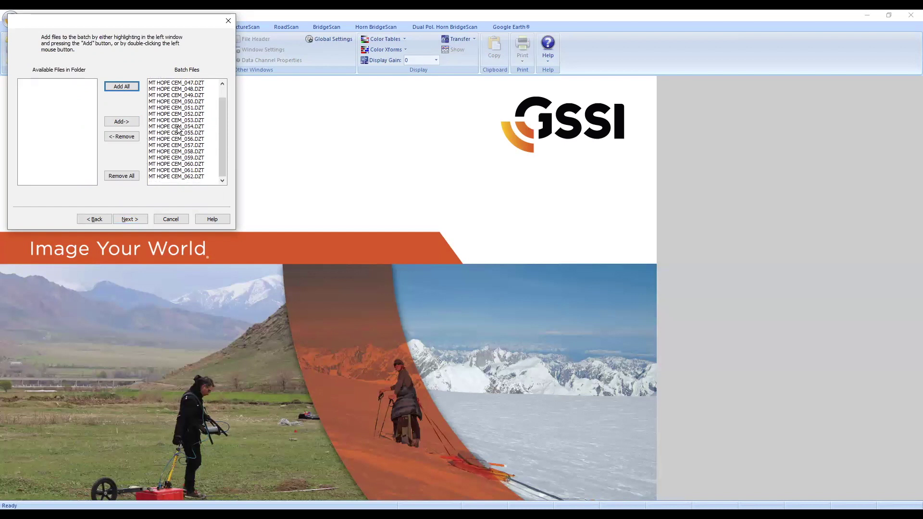
pyautogui.scroll(1, 178, 128)
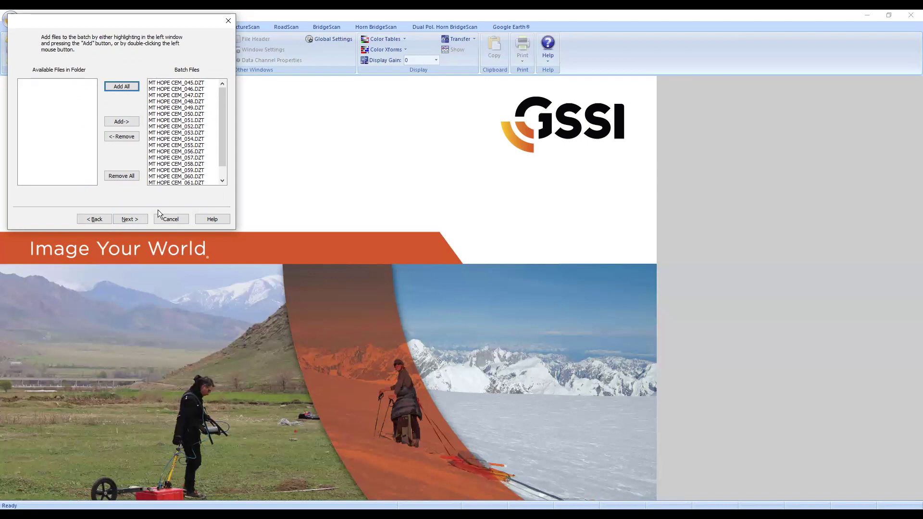
pyautogui.click(131, 219)
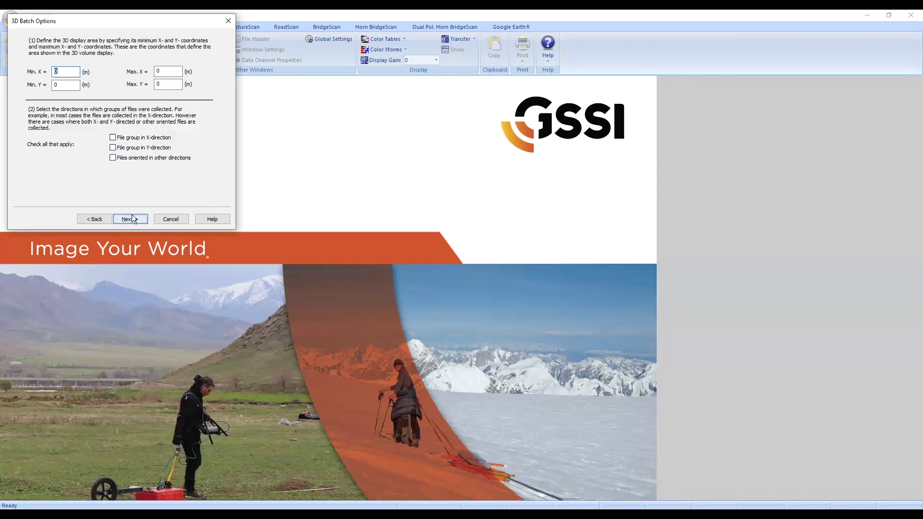
# Set the third batch's 3D display area to a maximum X of 8.5 m and maximum Y of 30 m, with a Y-direction file group
pyautogui.moveTo(177, 71); pyautogui.dragTo(148, 71)
pyautogui.write('8.')
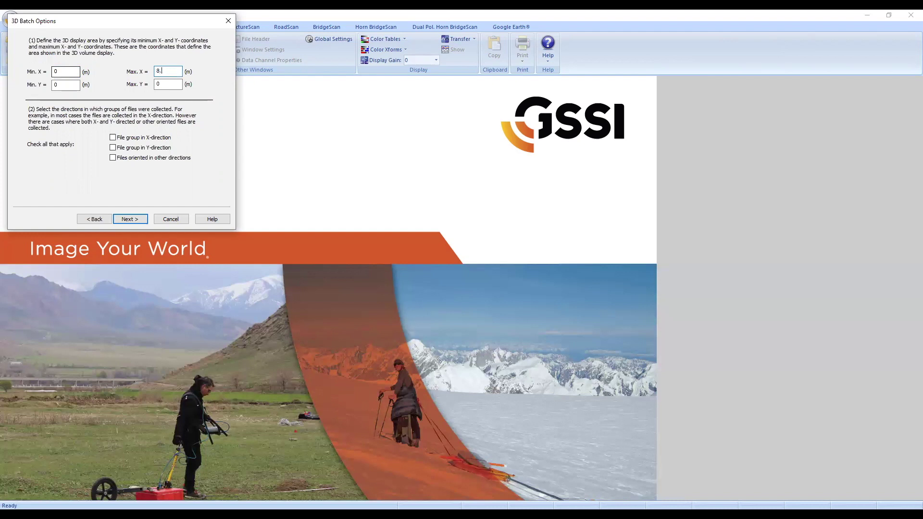
pyautogui.write('5')
pyautogui.click(164, 85)
pyautogui.click(172, 86)
pyautogui.write('3')
pyautogui.click(131, 219)
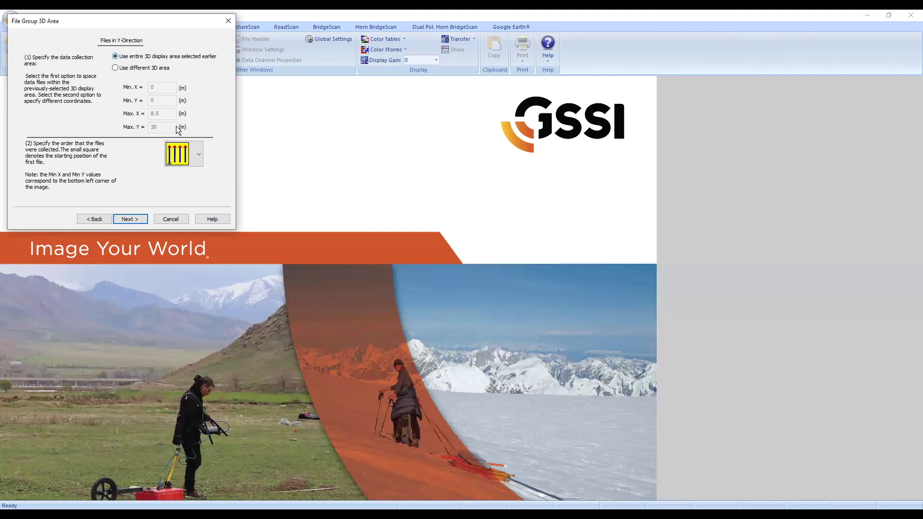
# Use the entire 3D display area with the default collection order and review the coordinates of the Grid 3 files
pyautogui.click(129, 218)
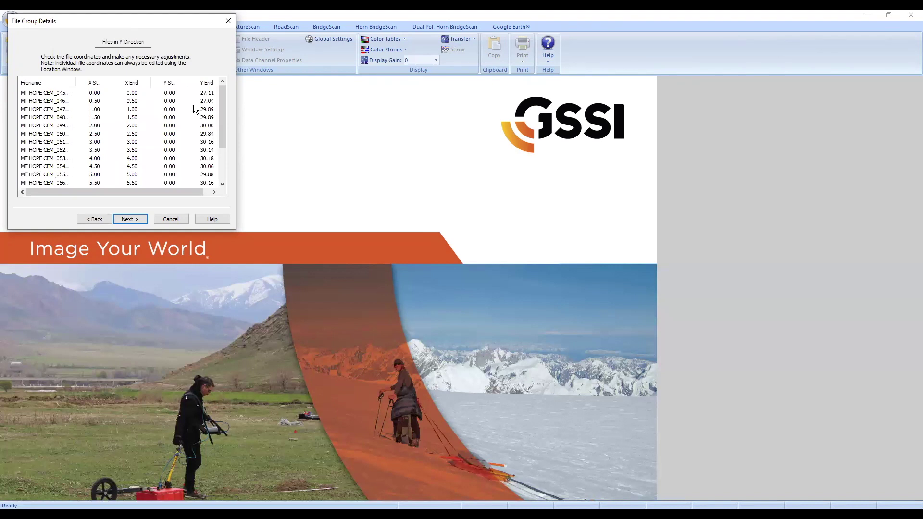
pyautogui.scroll(-1, 203, 117)
pyautogui.scroll(-1, 202, 116)
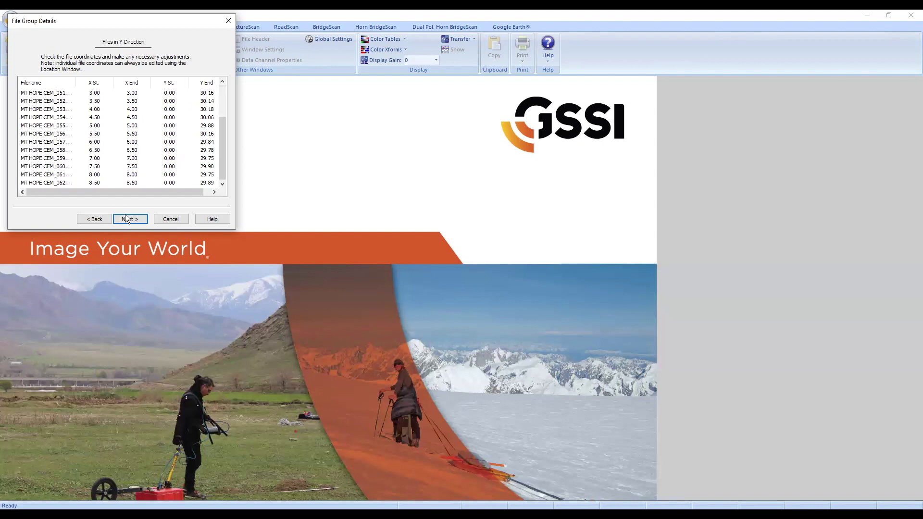
# Finish the third batch without adding GPS coordinates and close the assembled file
pyautogui.click(138, 218)
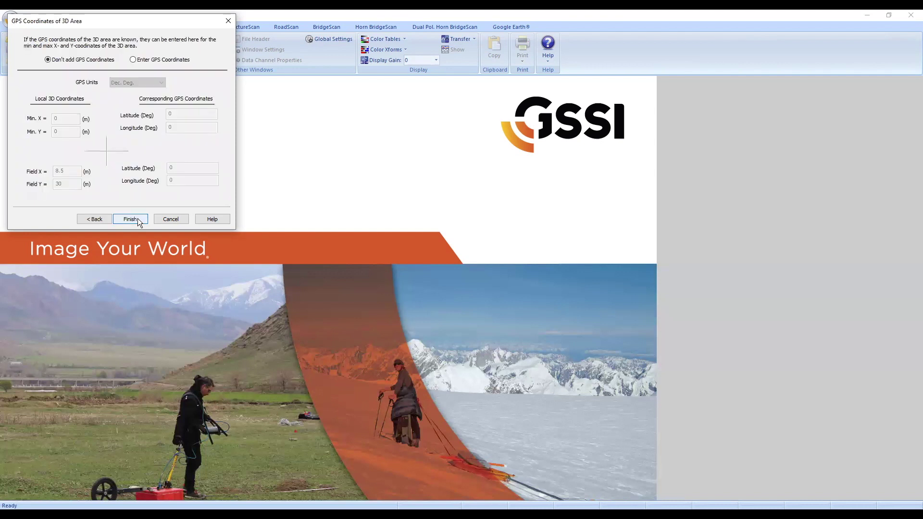
pyautogui.click(137, 219)
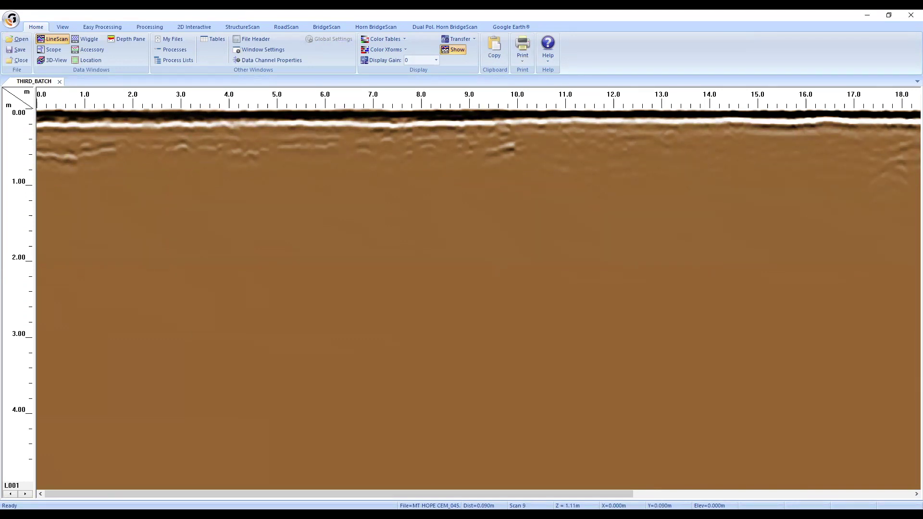
pyautogui.click(59, 82)
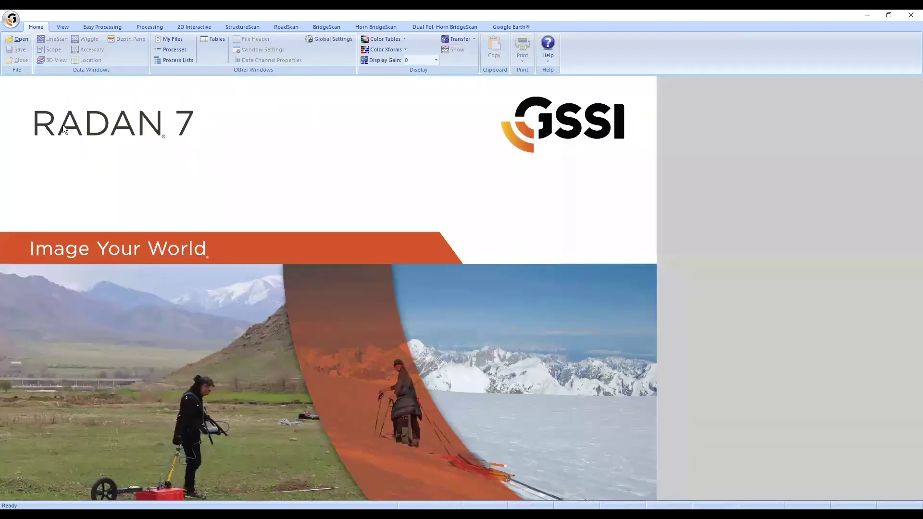
# Start assembling a Super 3D file named New_super_grid in the Cemetery in Wet Clay folder
pyautogui.click(11, 20)
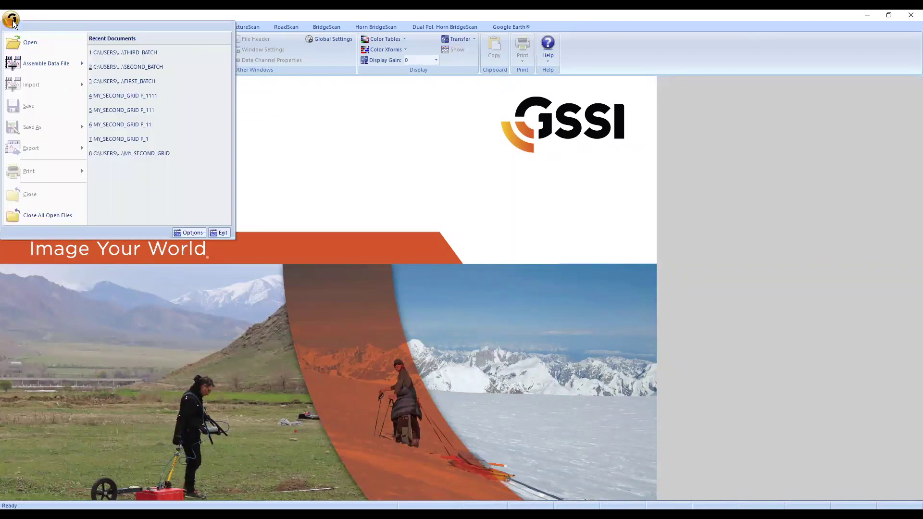
pyautogui.moveTo(38, 67)
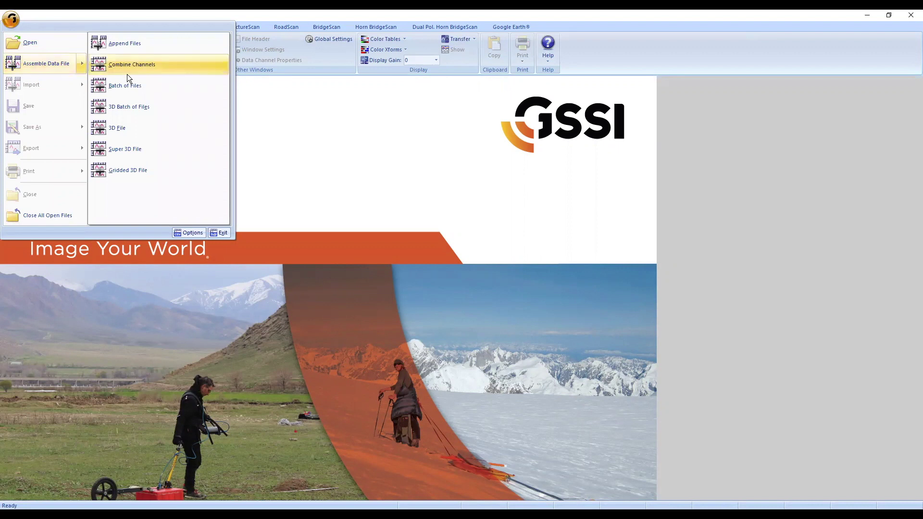
pyautogui.click(127, 148)
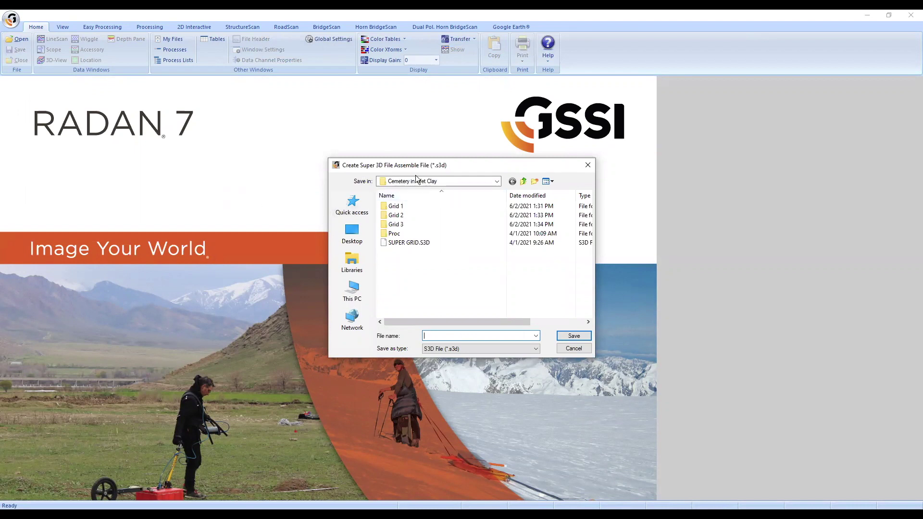
pyautogui.moveTo(436, 163); pyautogui.dragTo(414, 151)
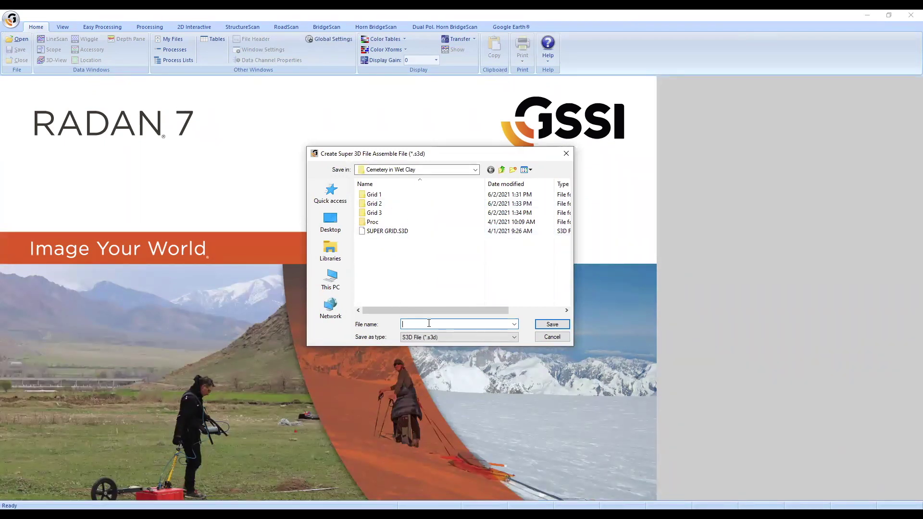
pyautogui.write('New_super_grid')
pyautogui.press('Left')
pyautogui.press('Left')
pyautogui.press('Left')
pyautogui.press('BackSpace')
pyautogui.write('n')
pyautogui.press('Return')
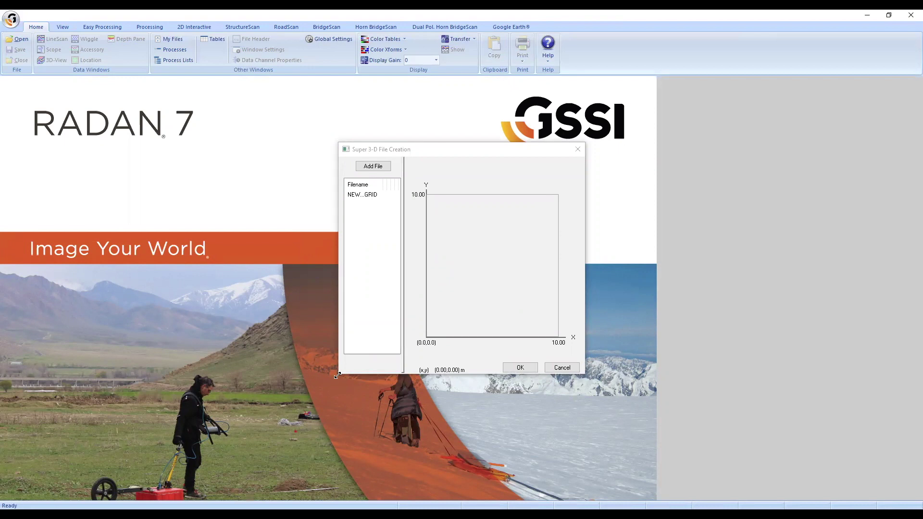
# Enlarge the Super 3-D File Creation window and widen the file list until all start and end coordinate columns show
pyautogui.moveTo(337, 375); pyautogui.dragTo(203, 459)
pyautogui.moveTo(264, 344); pyautogui.dragTo(392, 341)
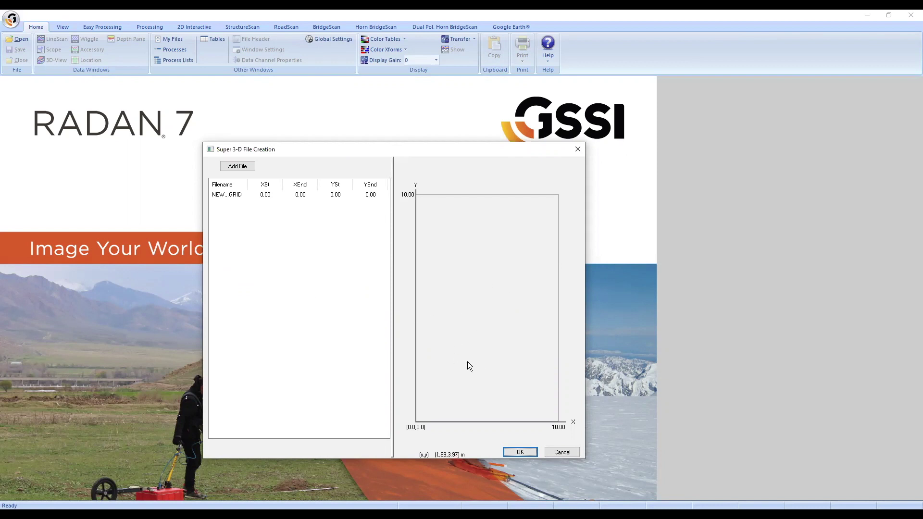
pyautogui.click(486, 361)
pyautogui.press('ctrl')
pyautogui.press('ctrl')
pyautogui.press('ctrl')
pyautogui.press('ctrl')
pyautogui.press('ctrl')
# Add FIRST_BATCH from the Grid 1 folder to the Super 3D file, keeping starting coordinates X 0.00 and Y 0.00
pyautogui.click(241, 164)
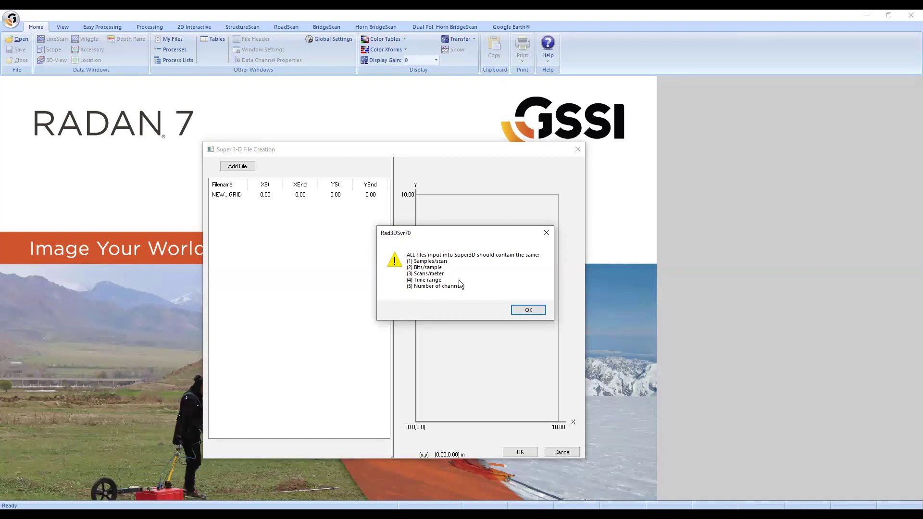
pyautogui.click(529, 310)
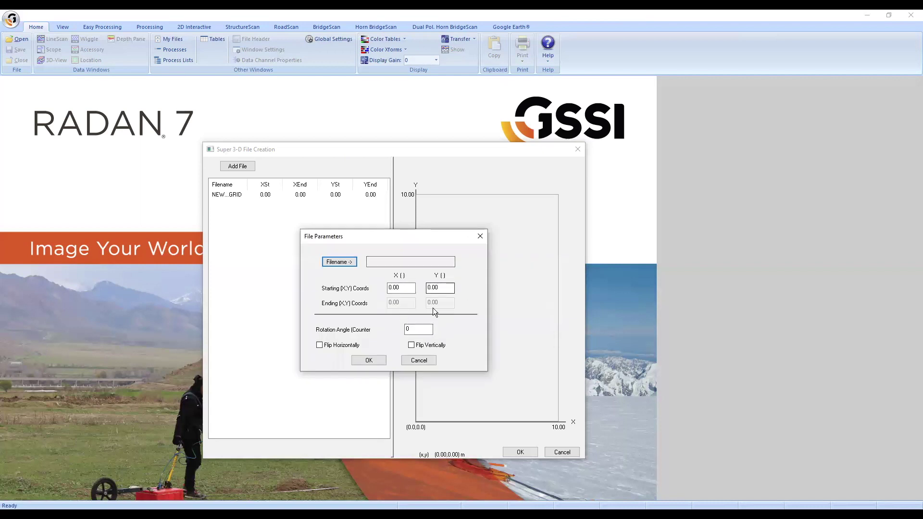
pyautogui.click(347, 266)
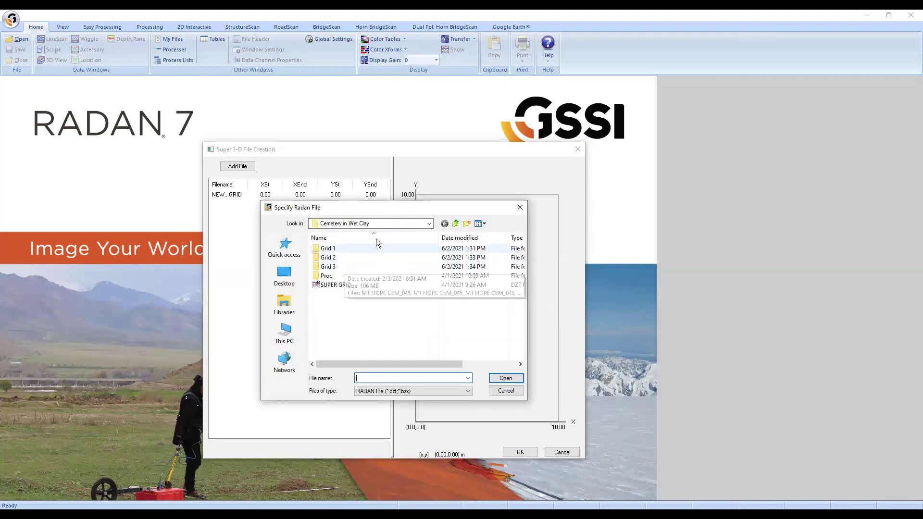
pyautogui.doubleClick(353, 248)
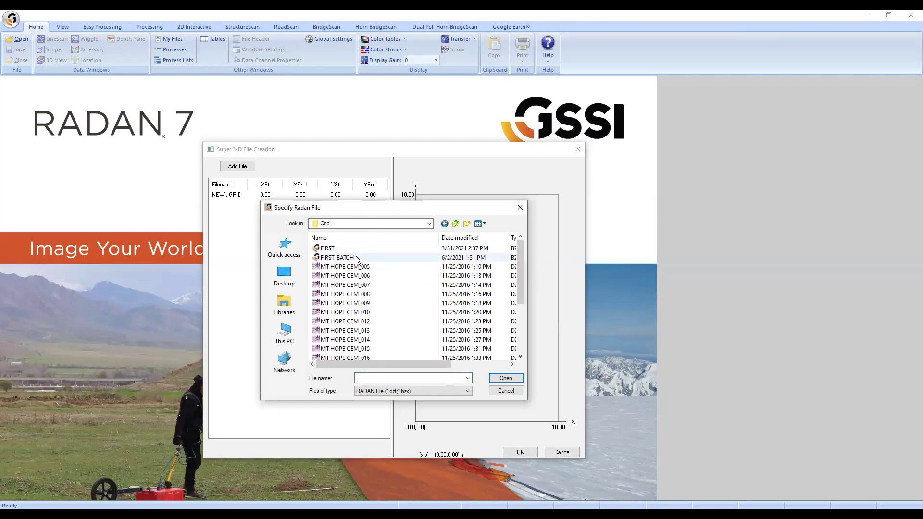
pyautogui.hscroll(3, 356, 257)
pyautogui.hscroll(-3, 356, 257)
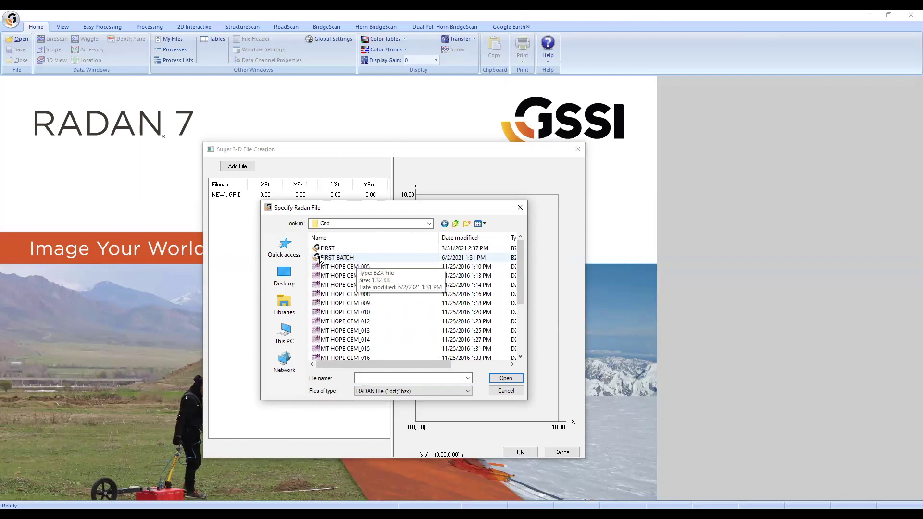
pyautogui.hscroll(3, 356, 259)
pyautogui.hscroll(-3, 356, 259)
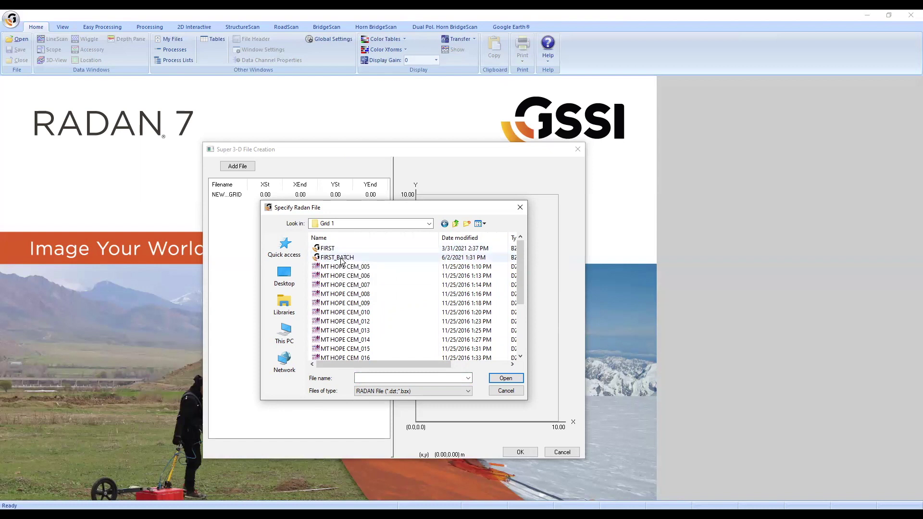
pyautogui.click(341, 259)
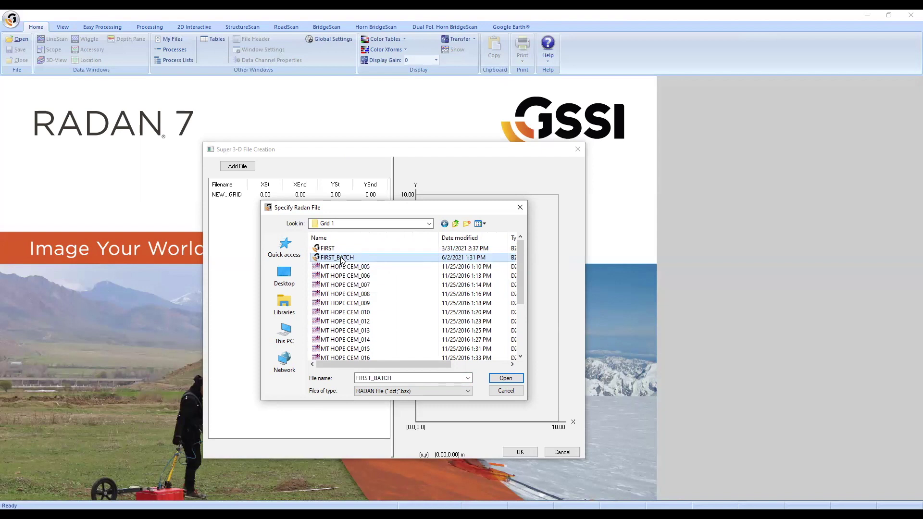
pyautogui.doubleClick(341, 260)
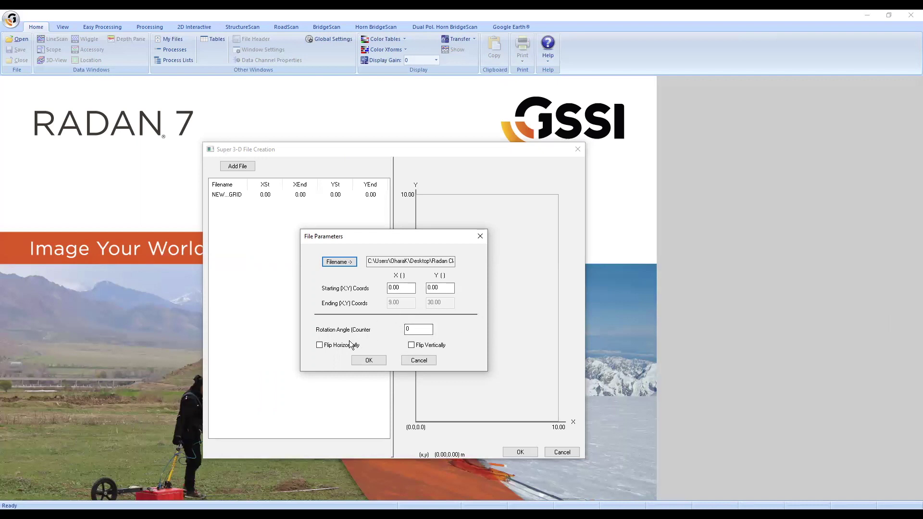
pyautogui.click(367, 361)
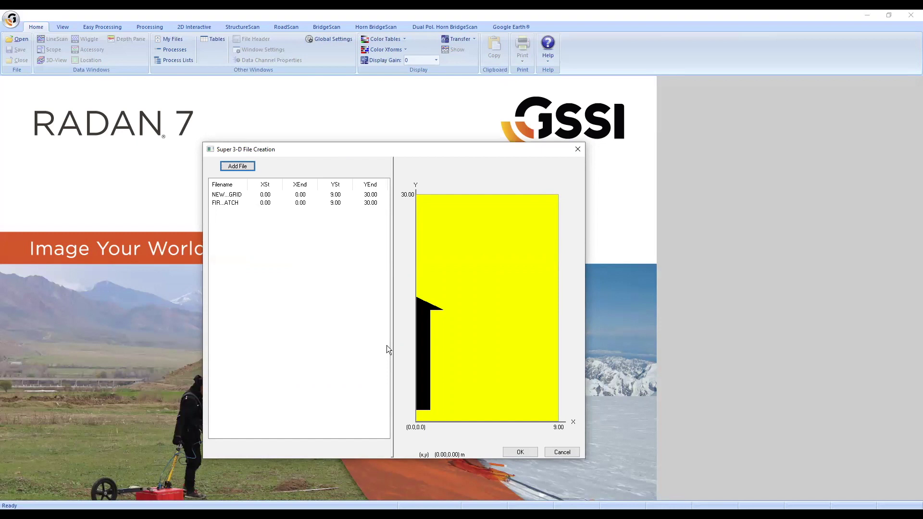
# Add SECOND_BATCH from the Grid 2 folder to the Super 3D file with a starting Y coordinate of 30
pyautogui.click(237, 166)
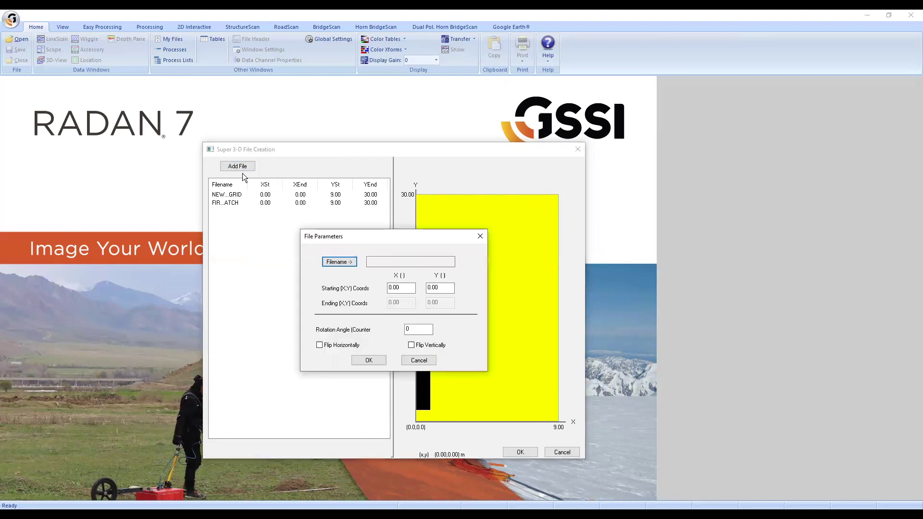
pyautogui.click(346, 264)
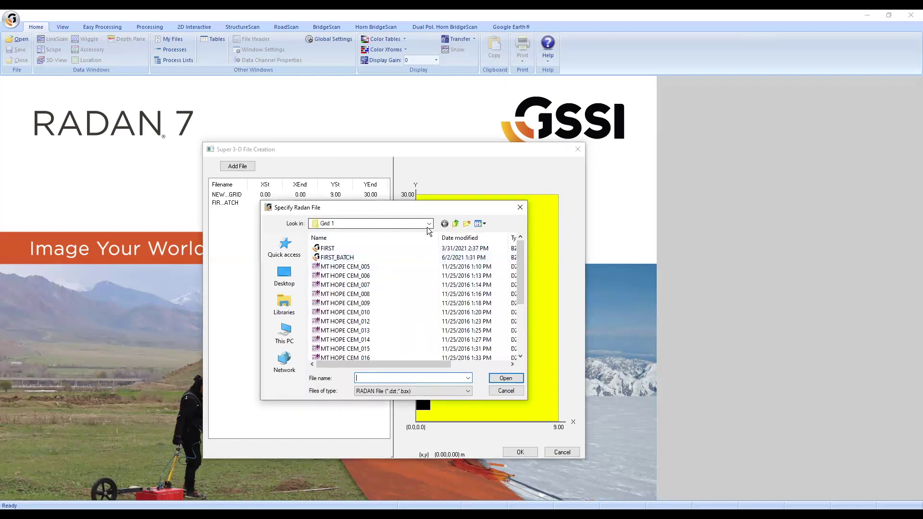
pyautogui.click(455, 224)
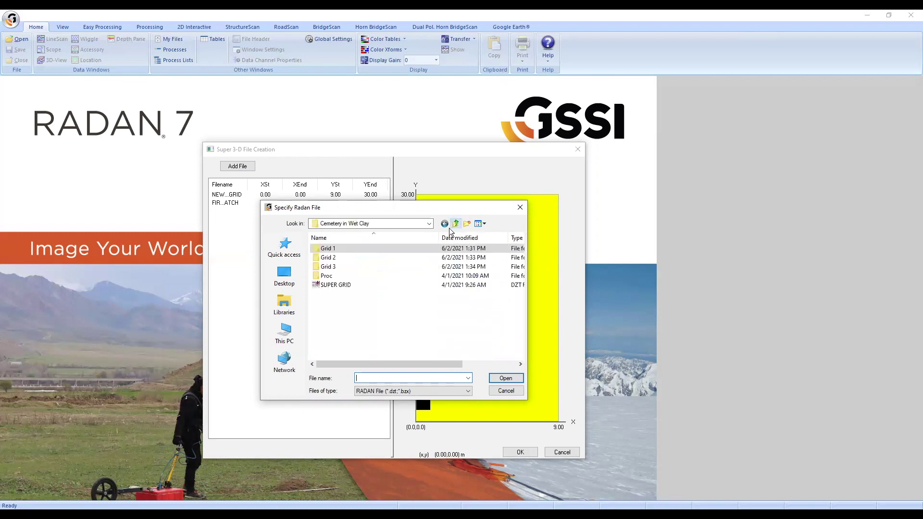
pyautogui.doubleClick(367, 259)
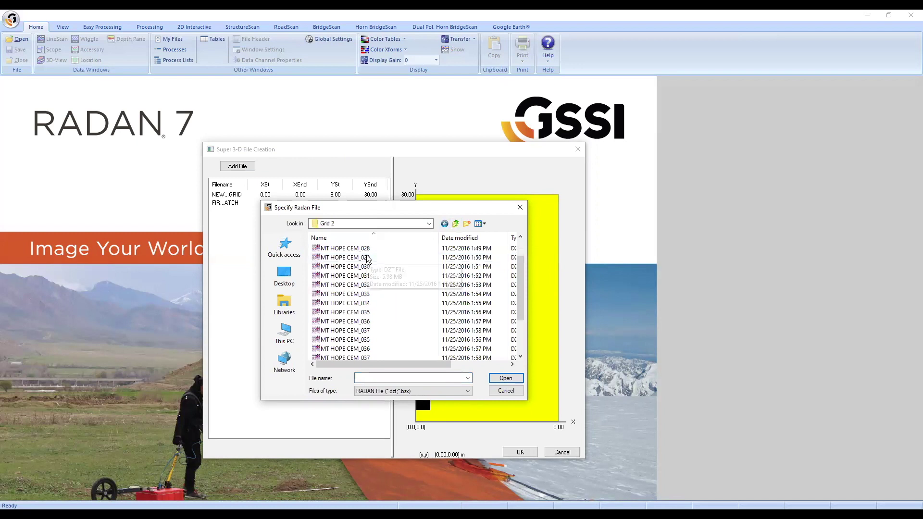
pyautogui.scroll(-3, 367, 264)
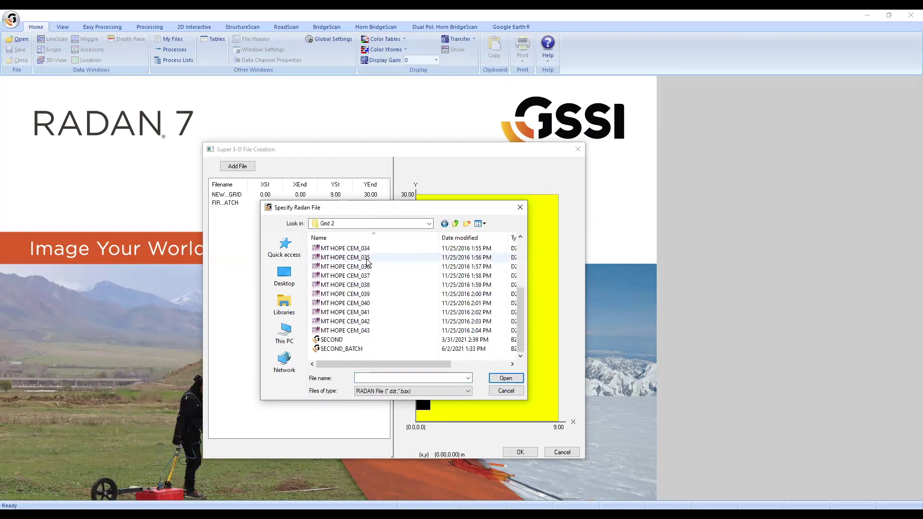
pyautogui.doubleClick(347, 349)
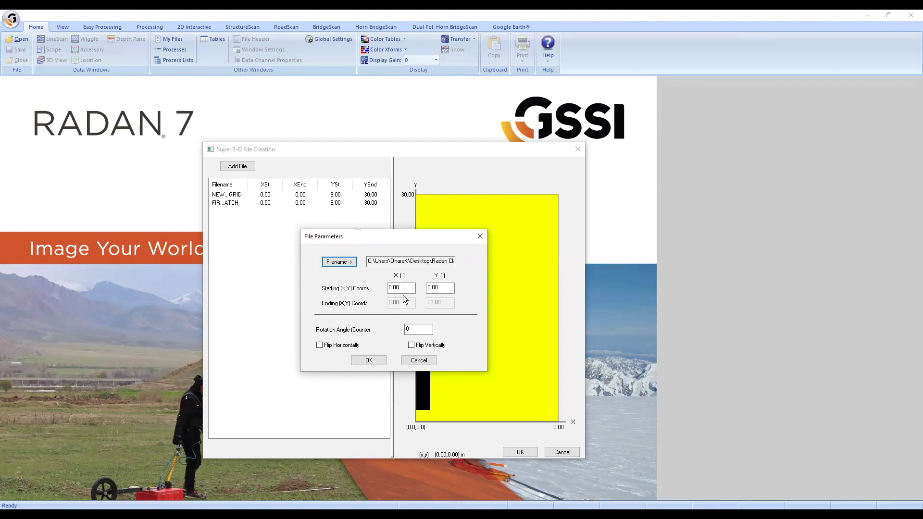
pyautogui.click(444, 287)
pyautogui.doubleClick(444, 287)
pyautogui.write('30')
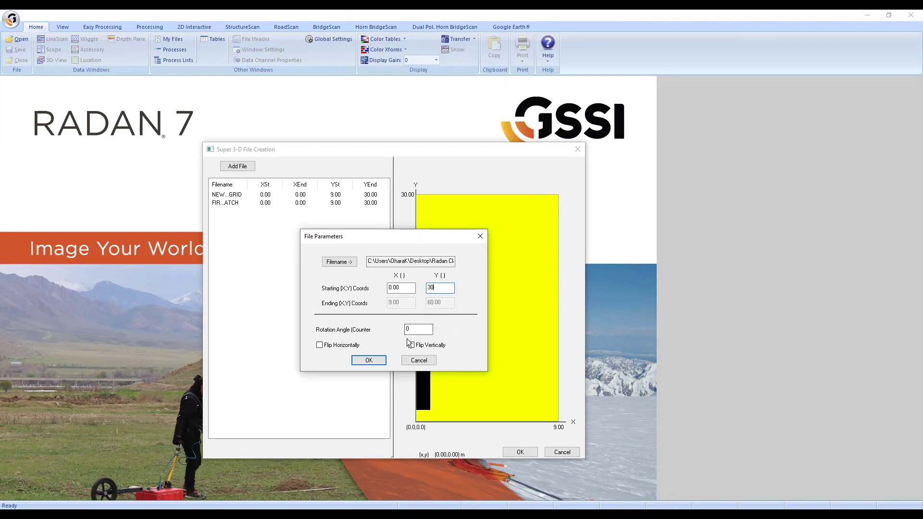
pyautogui.click(374, 360)
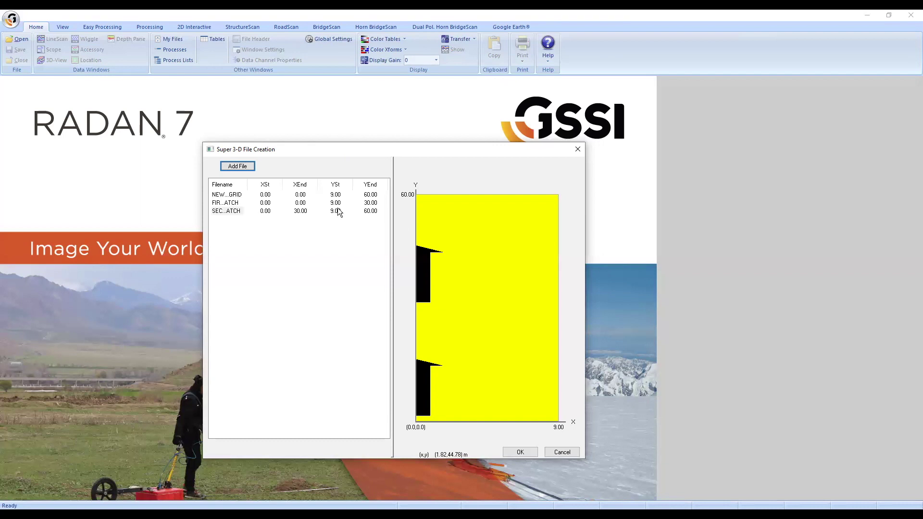
# Add THIRD_BATCH from the Grid 3 folder to the Super 3D file with a starting Y coordinate of 60
pyautogui.click(242, 168)
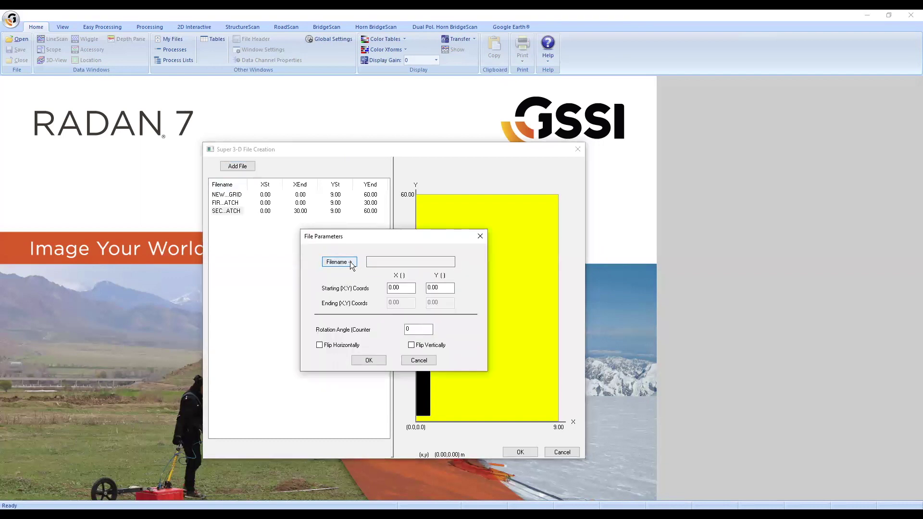
pyautogui.click(339, 262)
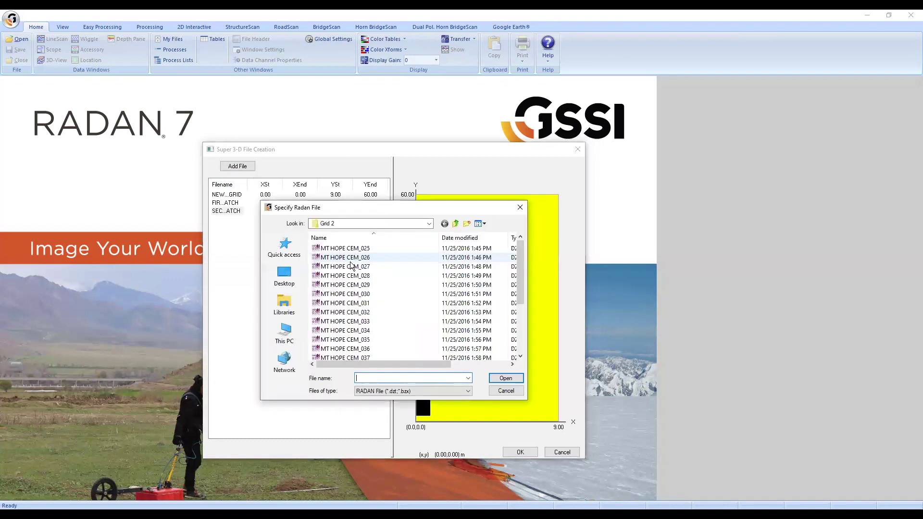
pyautogui.click(456, 224)
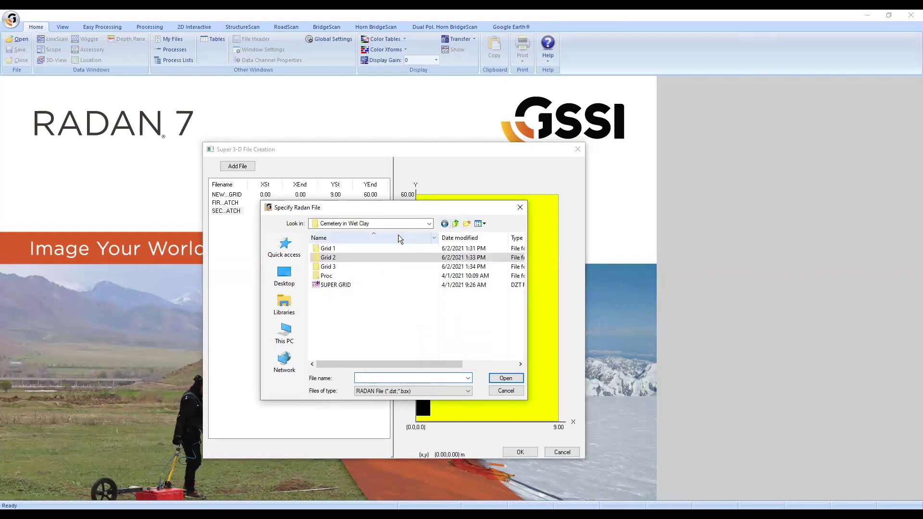
pyautogui.doubleClick(348, 268)
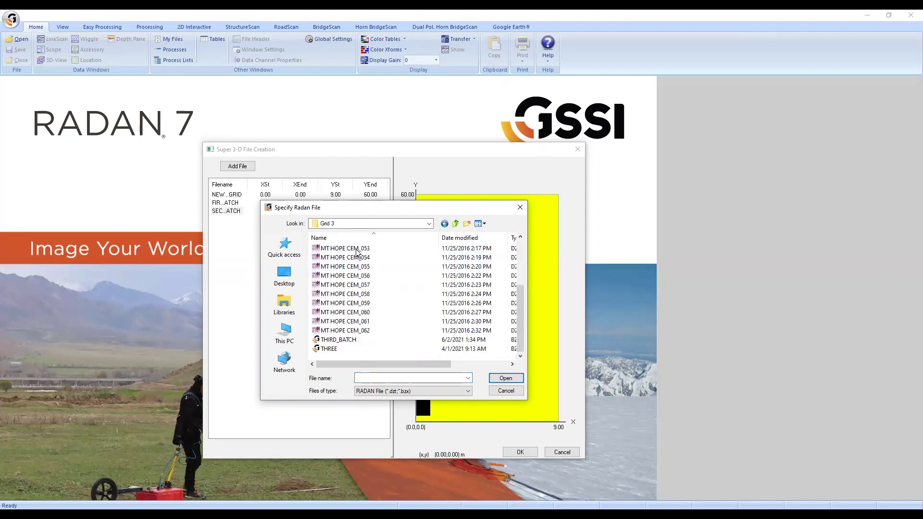
pyautogui.click(346, 339)
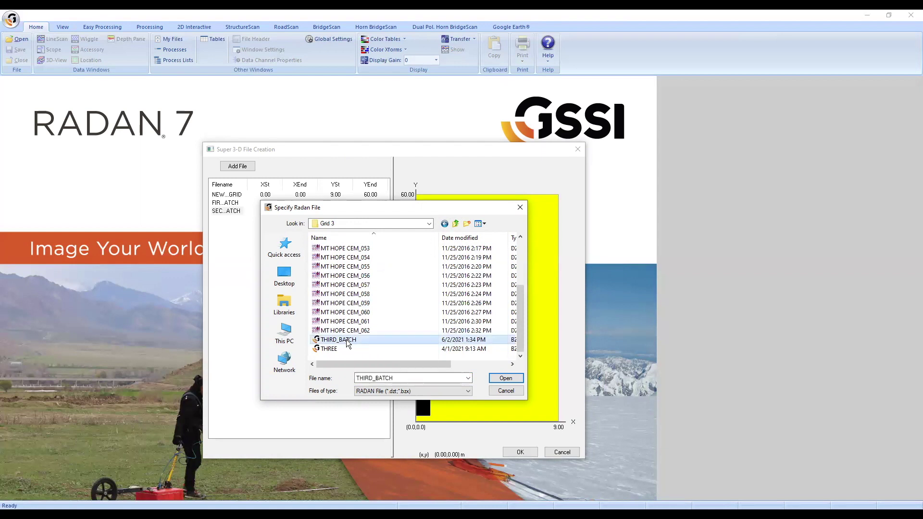
pyautogui.doubleClick(346, 339)
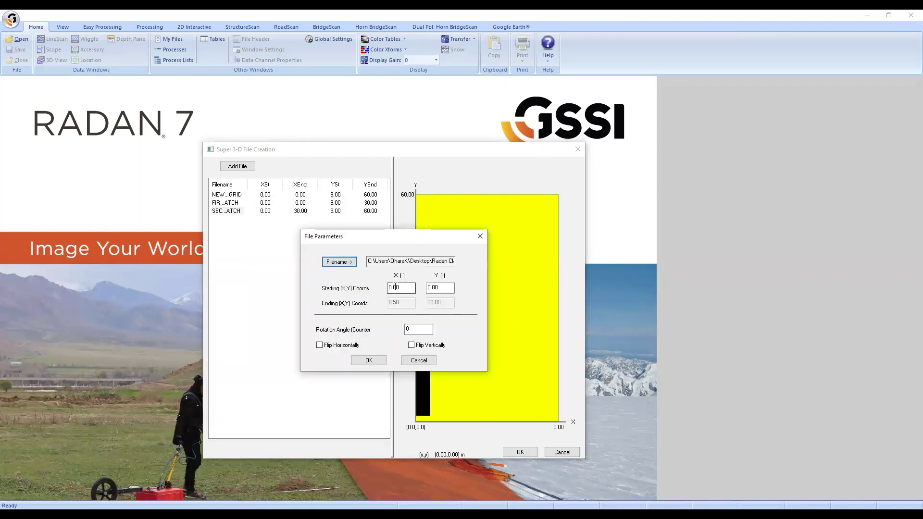
pyautogui.doubleClick(438, 287)
pyautogui.write('60')
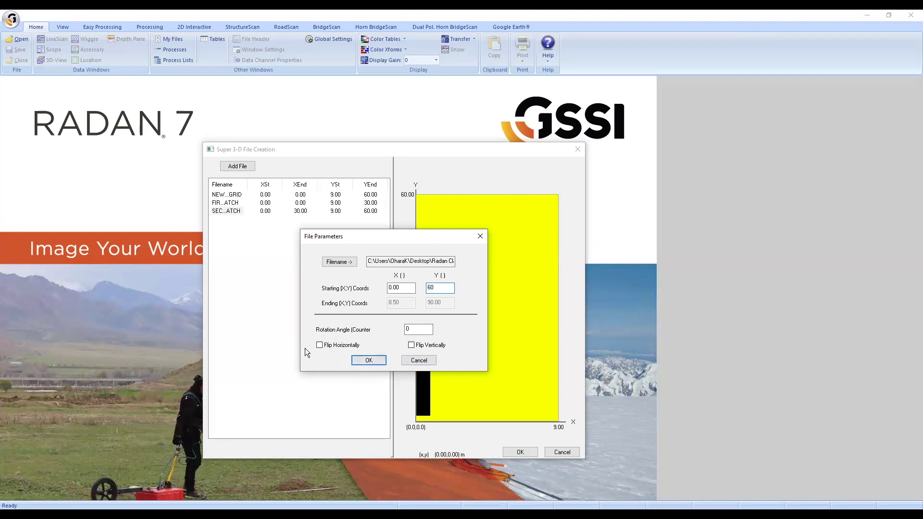
pyautogui.click(358, 361)
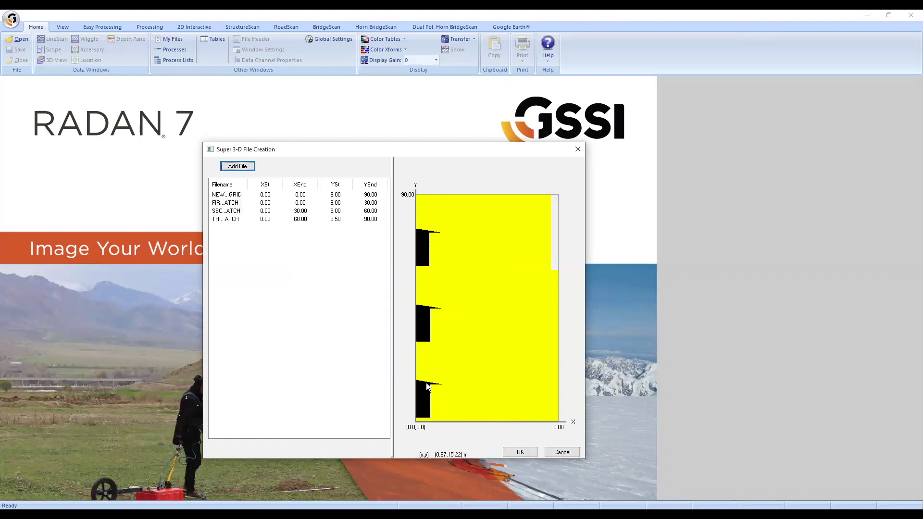
# Create the Super 3D file from the three batches and display its location map beside the line scan
pyautogui.click(521, 452)
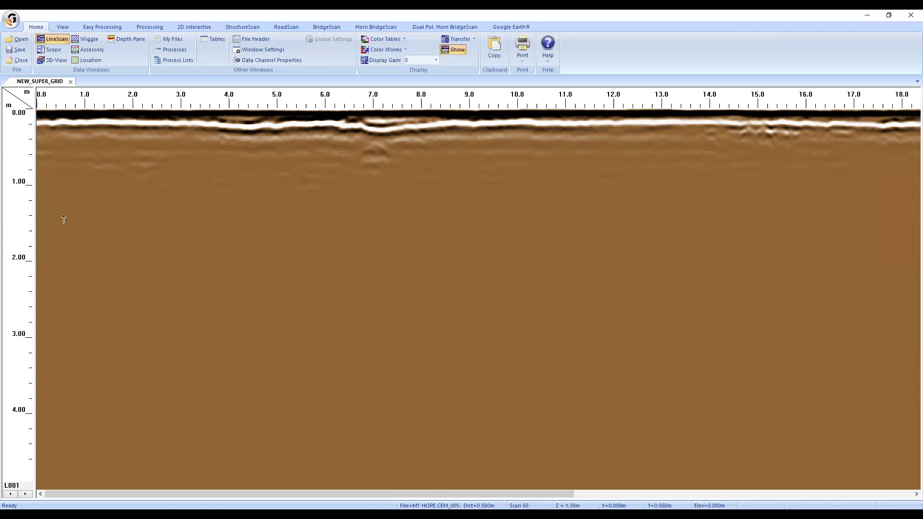
pyautogui.click(82, 59)
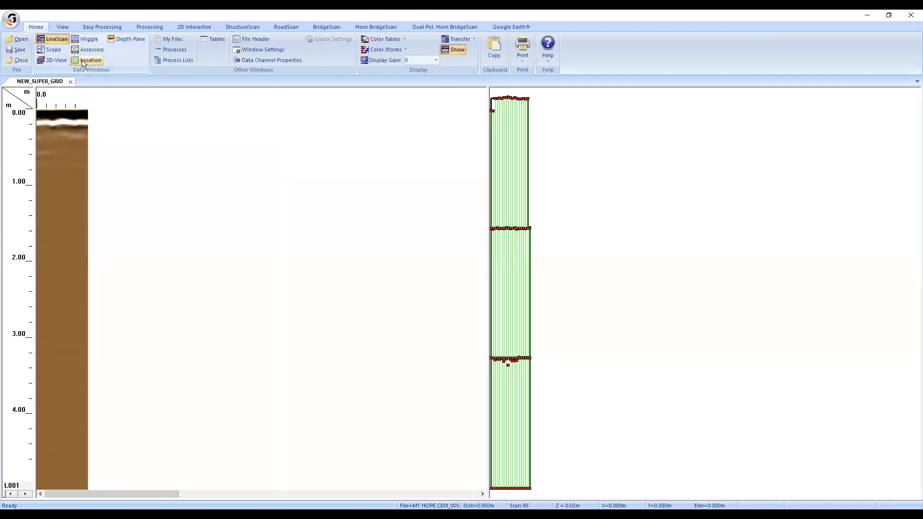
pyautogui.scroll(-2, 550, 284)
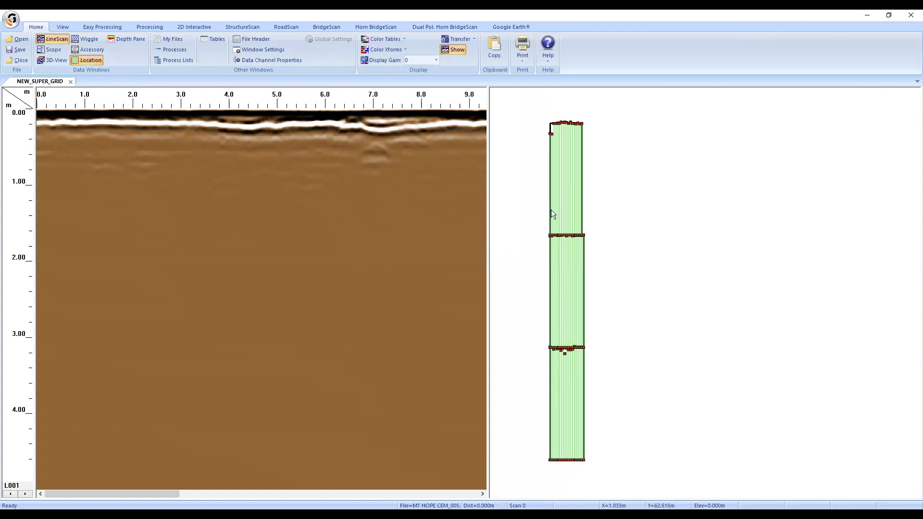
# Examine the super grid's line scans one profile at a time, from L001 to L020
pyautogui.click(29, 495)
pyautogui.click(29, 494)
pyautogui.click(29, 494)
pyautogui.click(29, 494)
pyautogui.click(29, 494)
pyautogui.click(29, 495)
pyautogui.click(29, 495)
pyautogui.click(29, 494)
pyautogui.click(29, 494)
pyautogui.click(29, 494)
pyautogui.click(28, 495)
pyautogui.click(29, 494)
pyautogui.click(29, 495)
pyautogui.click(29, 494)
pyautogui.click(29, 494)
pyautogui.click(29, 494)
pyautogui.click(29, 494)
pyautogui.click(28, 494)
pyautogui.click(29, 495)
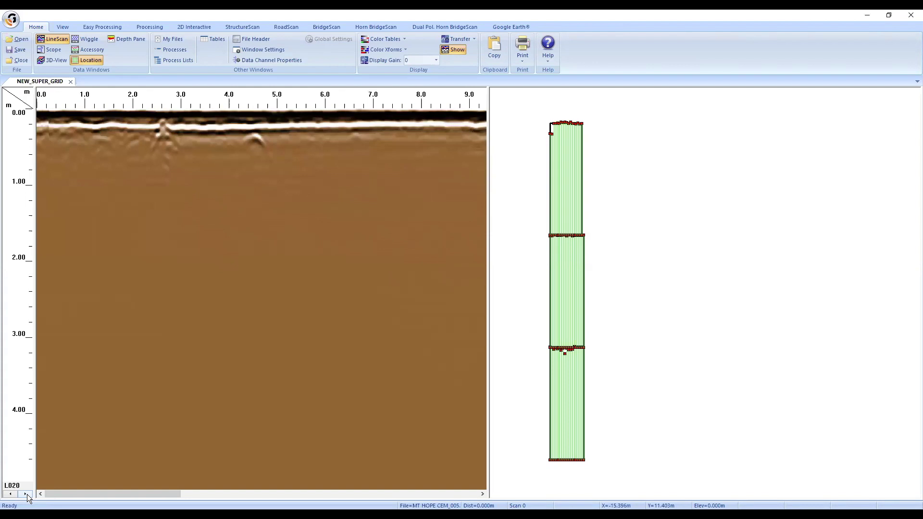
# Examine the super grid's line scans in reverse order, one profile at a time, from L020 back to L001
pyautogui.click(14, 494)
pyautogui.click(15, 494)
pyautogui.click(15, 493)
pyautogui.click(14, 493)
pyautogui.click(14, 494)
pyautogui.click(14, 493)
pyautogui.click(15, 493)
pyautogui.click(14, 494)
pyautogui.click(14, 494)
pyautogui.click(14, 494)
pyautogui.click(14, 494)
pyautogui.click(15, 494)
pyautogui.click(15, 494)
pyautogui.click(14, 494)
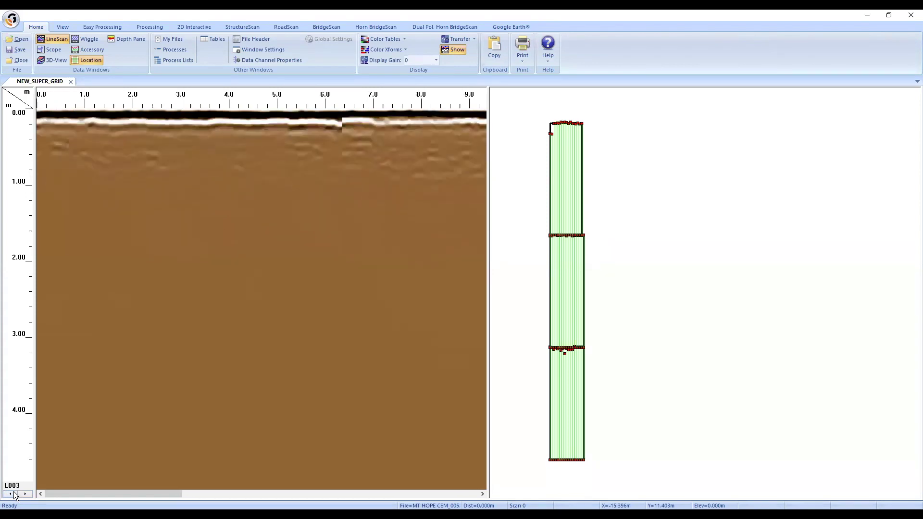
pyautogui.click(15, 494)
pyautogui.click(15, 494)
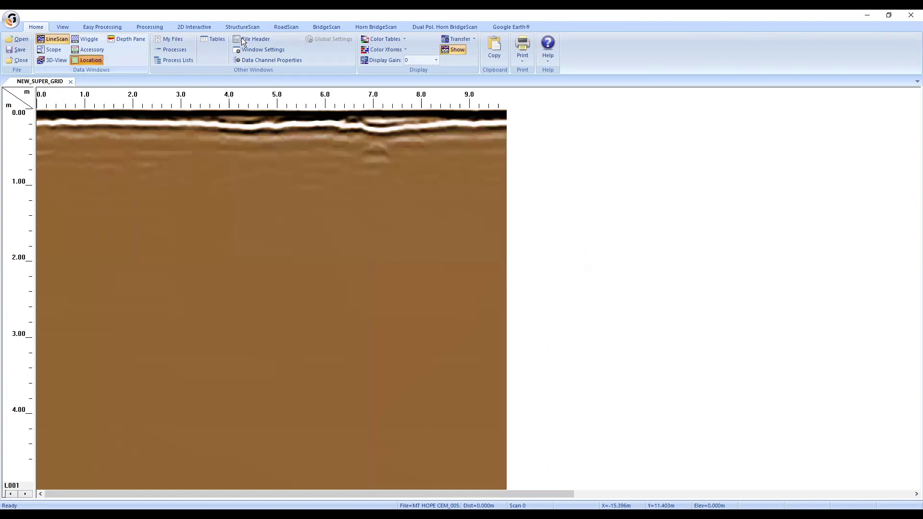
# Inspect the super grid's file header, covering the GPR system, antenna type and position correction entries
pyautogui.click(243, 38)
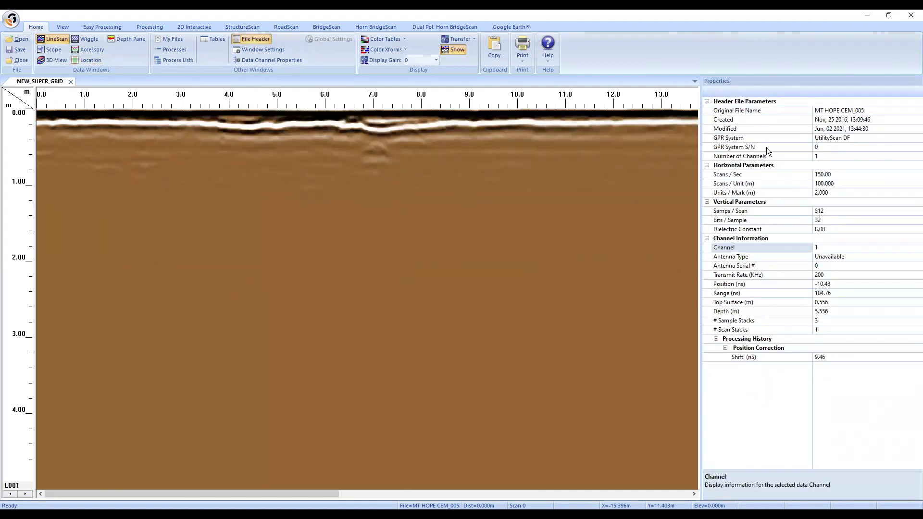
pyautogui.click(745, 136)
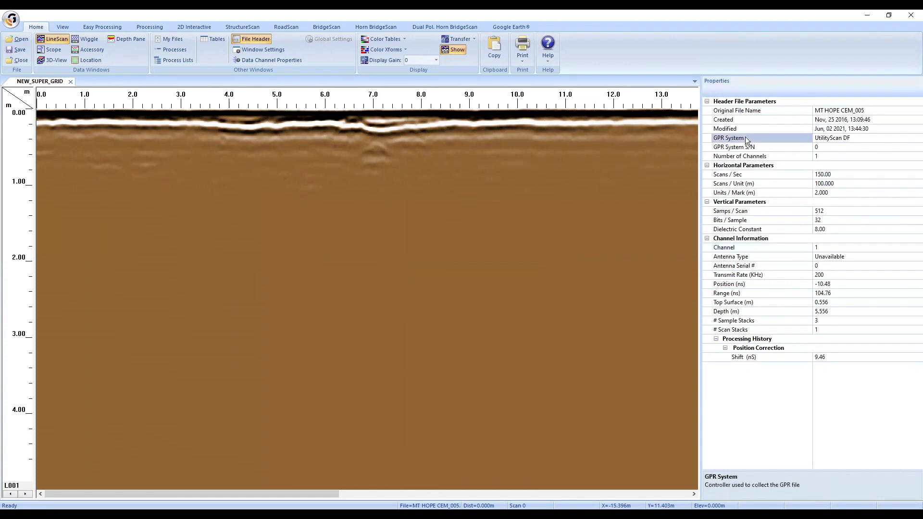
pyautogui.click(760, 261)
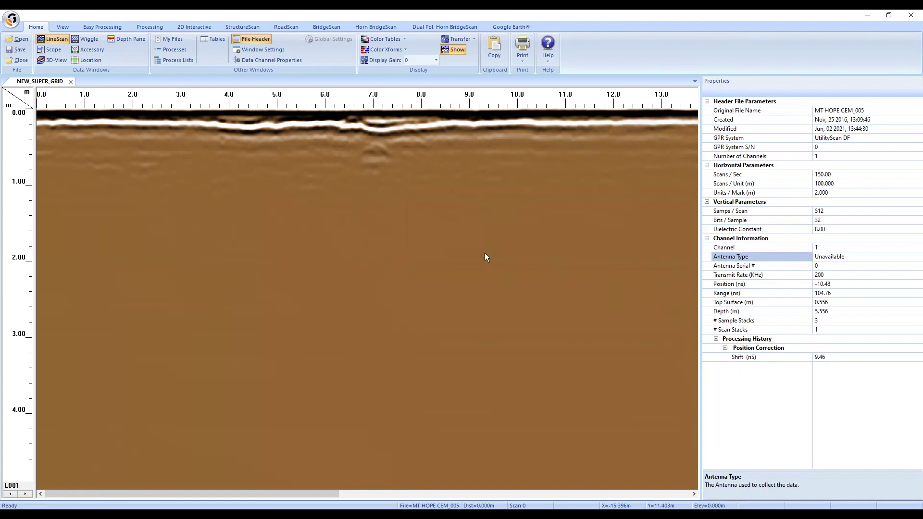
pyautogui.click(756, 349)
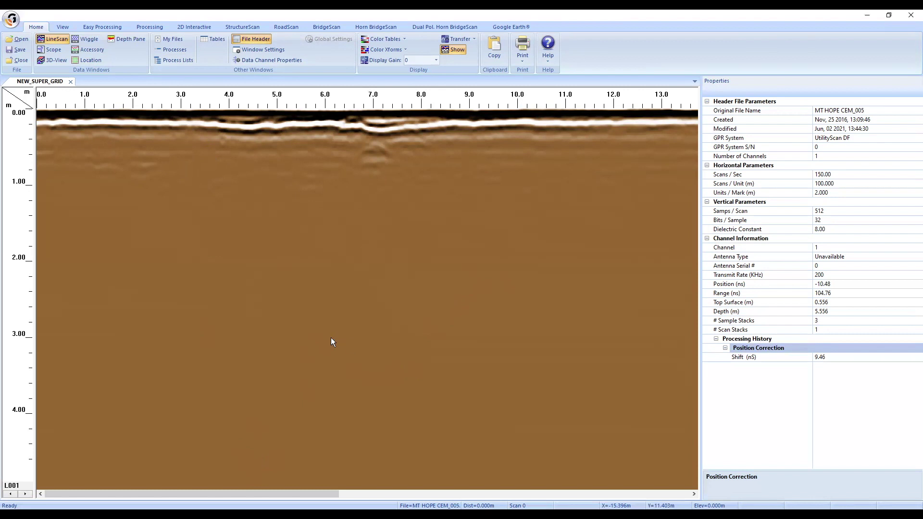
# View the data tables alongside a widened file header pane, and close both
pyautogui.click(212, 39)
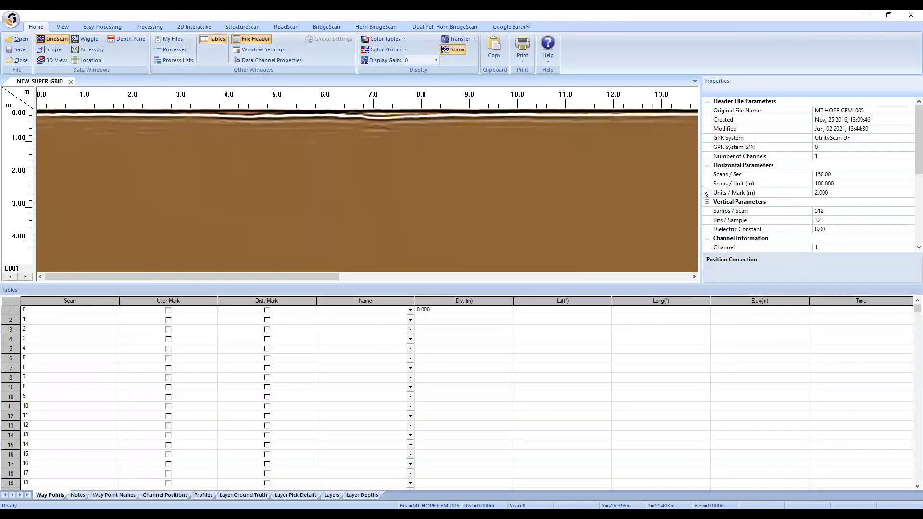
pyautogui.moveTo(700, 182); pyautogui.dragTo(448, 188)
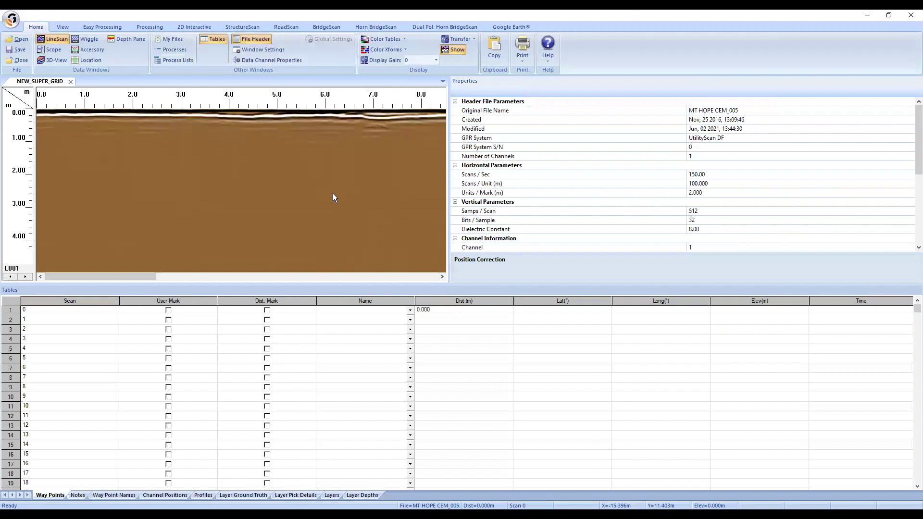
pyautogui.click(220, 37)
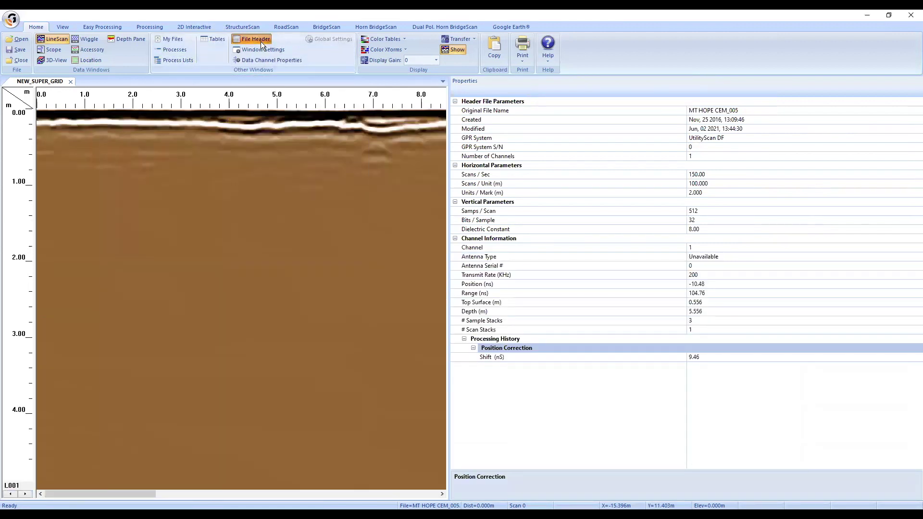
pyautogui.click(261, 40)
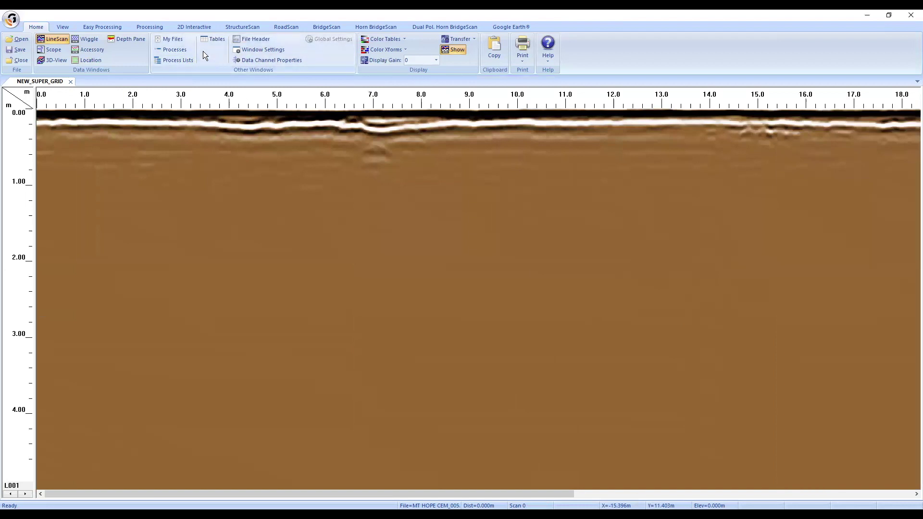
# Set up an IIR filter on the super grid with a vertical low pass of 700 MHz and high pass of 100 MHz
pyautogui.click(149, 29)
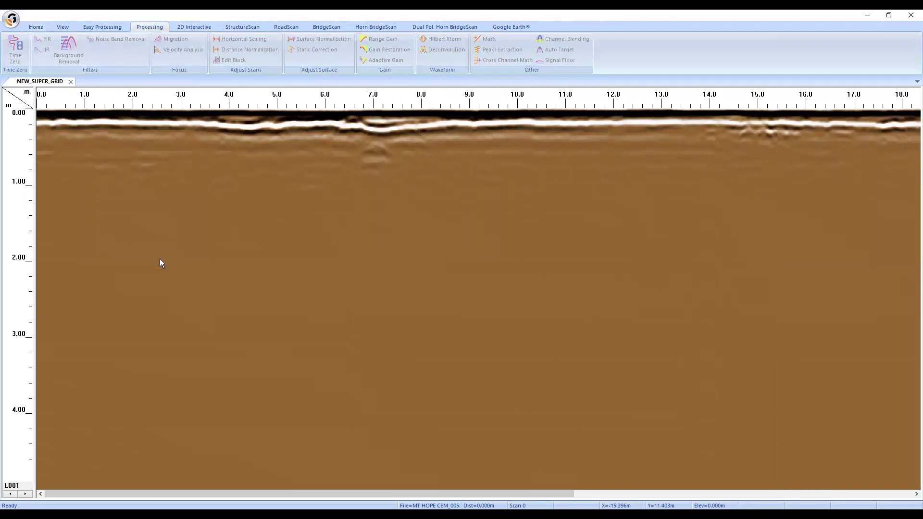
pyautogui.click(232, 237)
pyautogui.click(233, 238)
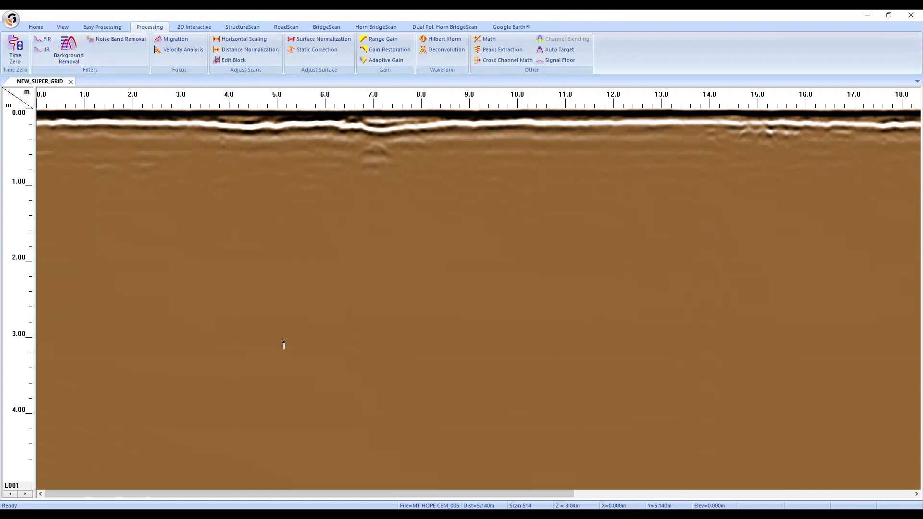
pyautogui.click(45, 51)
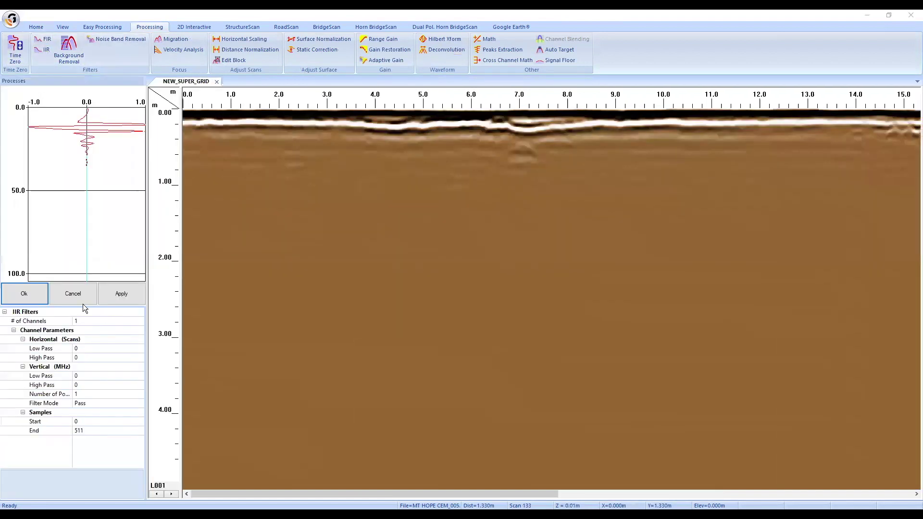
pyautogui.click(93, 375)
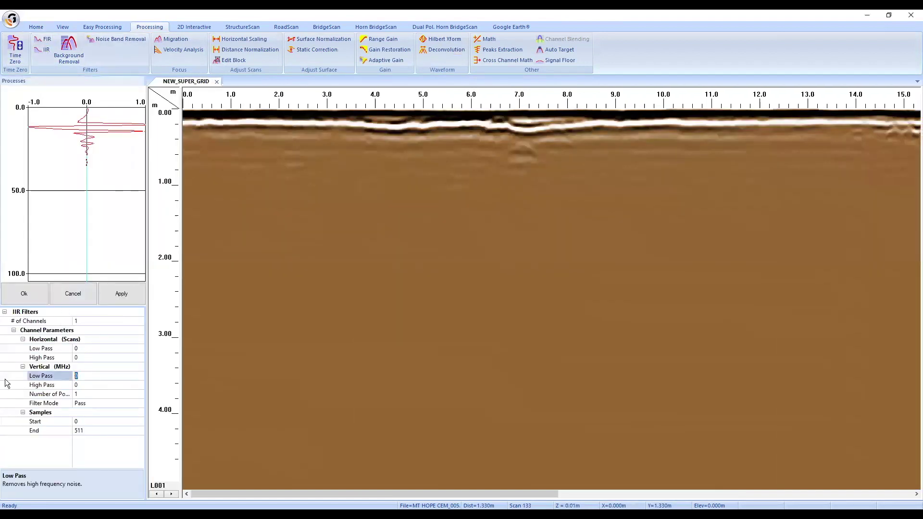
pyautogui.write('700')
pyautogui.press('Return')
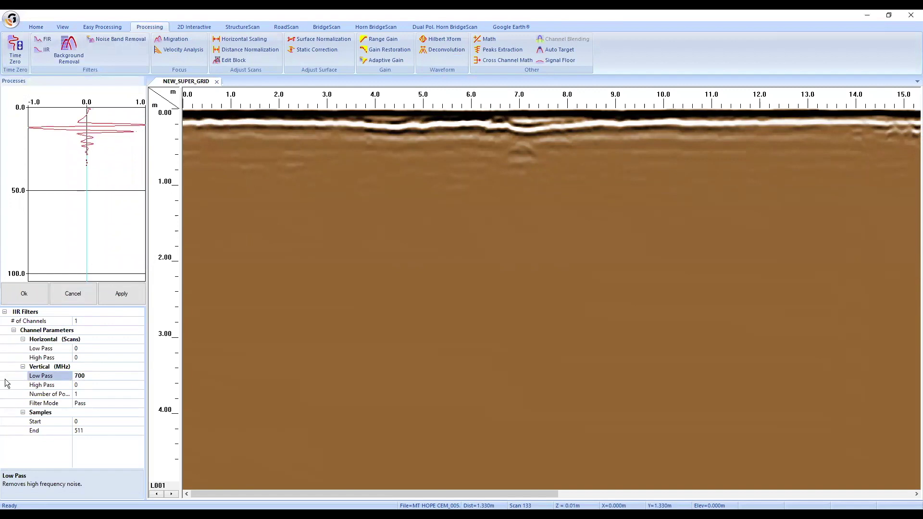
pyautogui.click(89, 384)
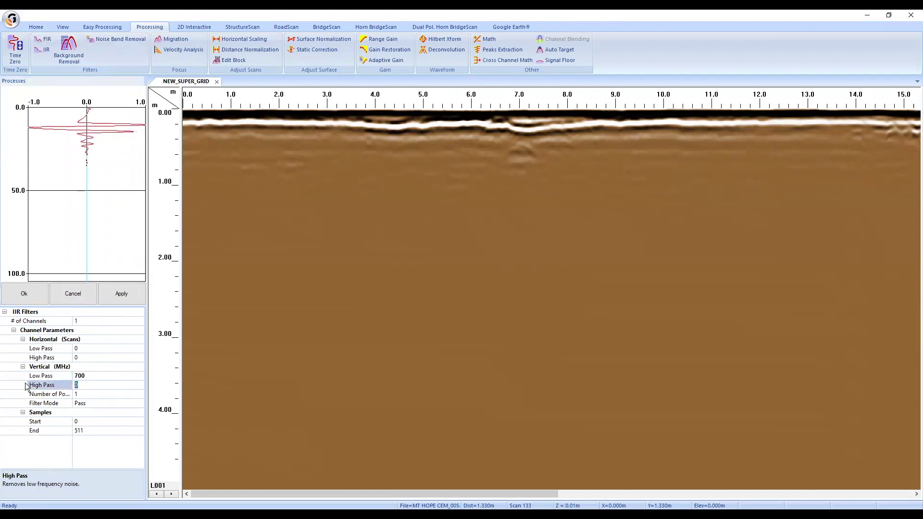
pyautogui.write('100')
pyautogui.press('Return')
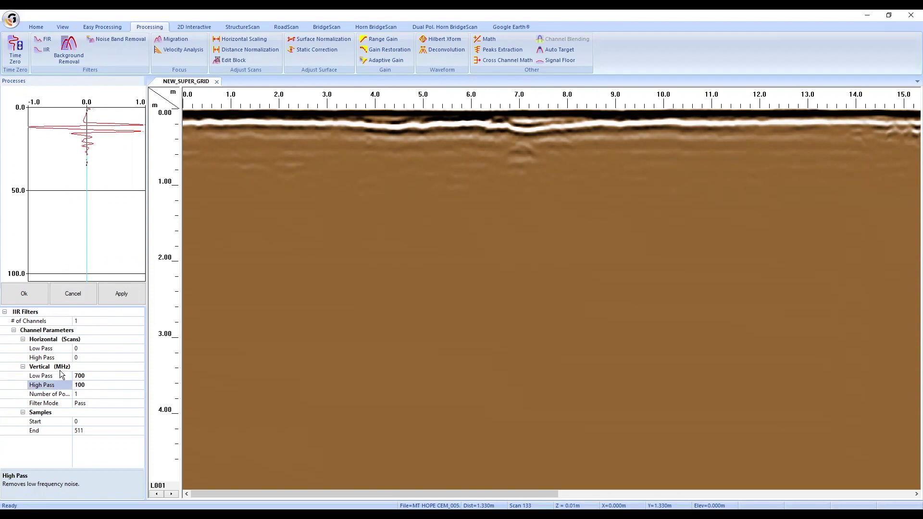
# Set the IIR filter's number of poles to 12 and preview the filter on the line scan
pyautogui.click(96, 393)
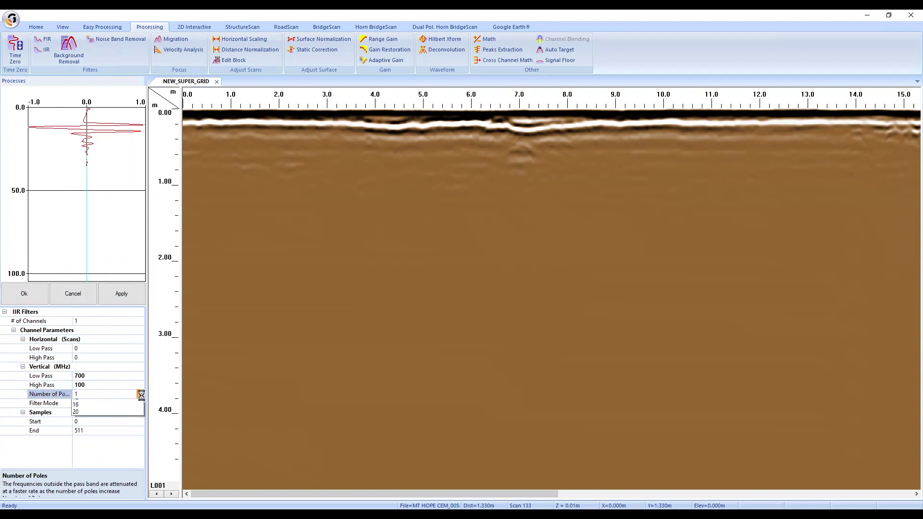
pyautogui.click(116, 426)
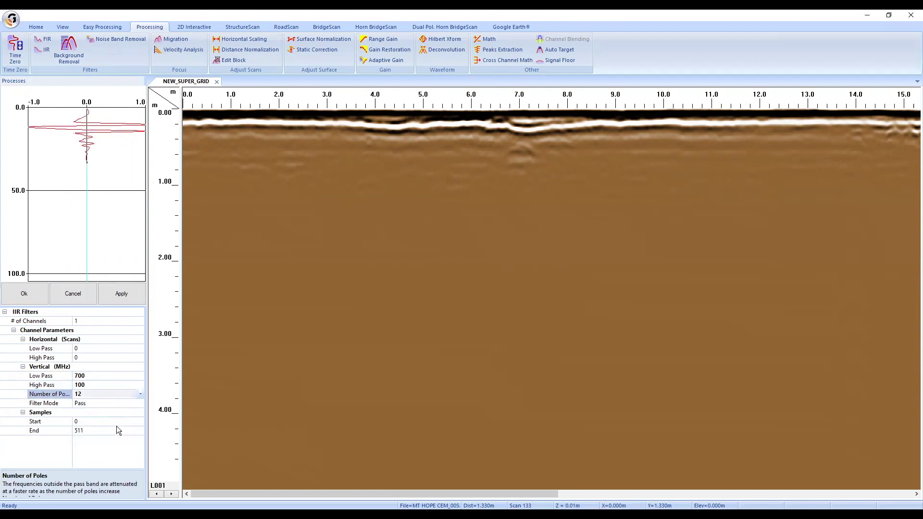
pyautogui.click(130, 295)
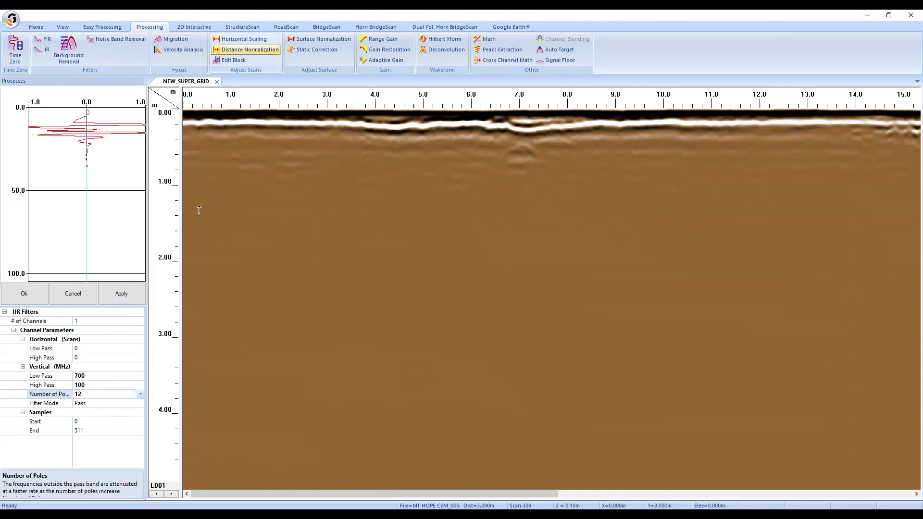
# Raise the IIR filter's vertical high pass to 150 MHz and preview the result
pyautogui.click(109, 384)
pyautogui.write('150')
pyautogui.press('Return')
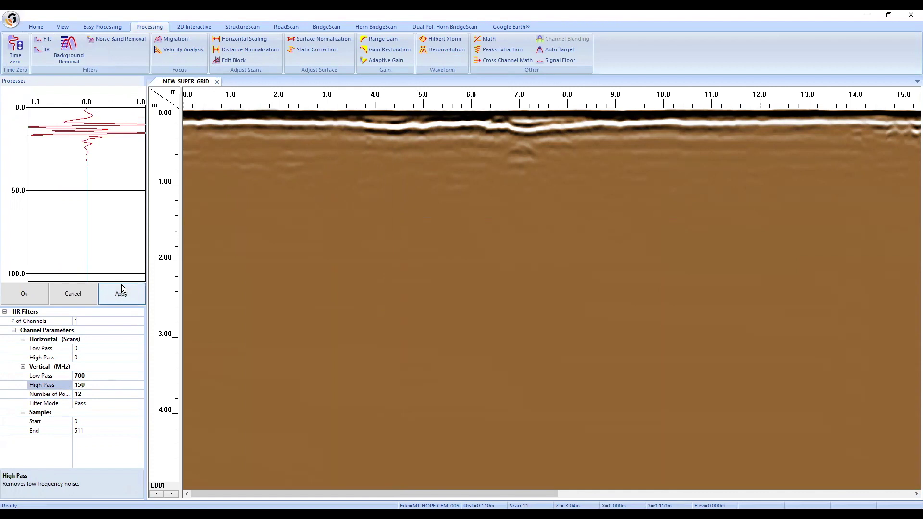
pyautogui.click(122, 291)
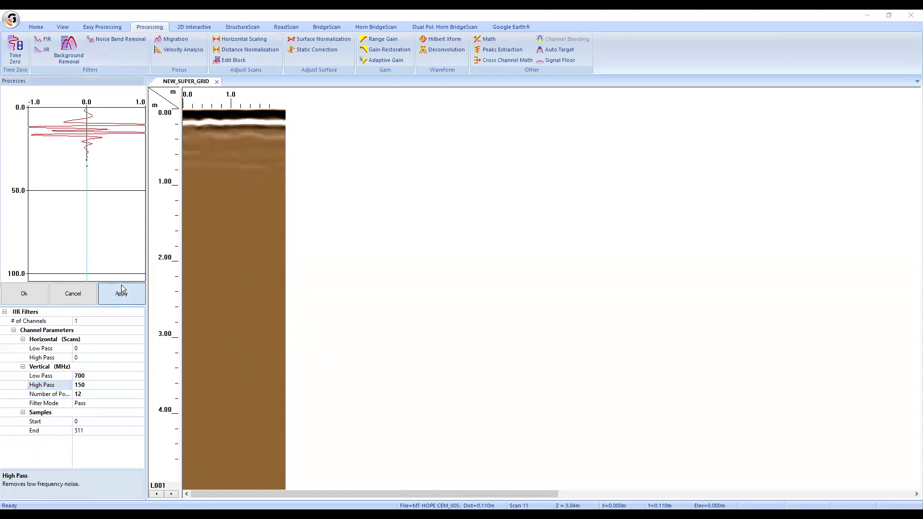
# Vary the vertical high pass for comparison, return it to 150 MHz, and run the IIR filter on the super grid
pyautogui.doubleClick(94, 388)
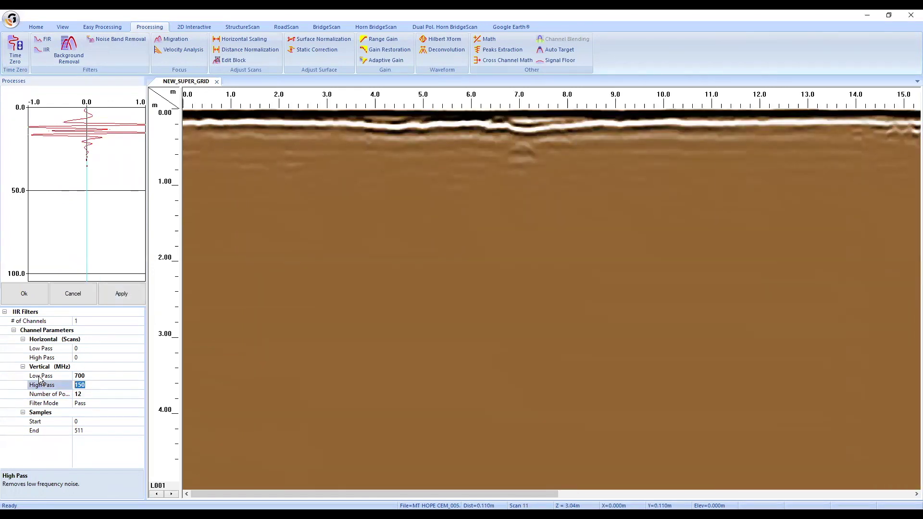
pyautogui.press('Return')
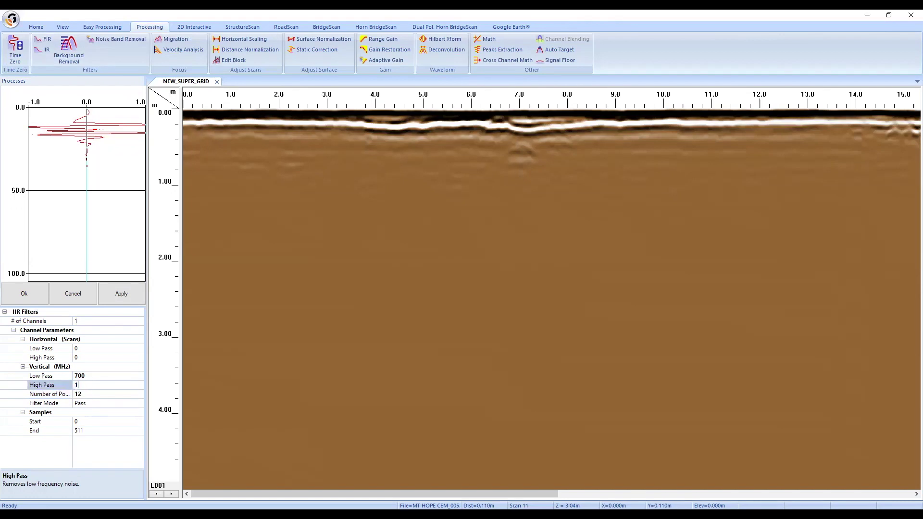
pyautogui.press('Return')
pyautogui.click(133, 298)
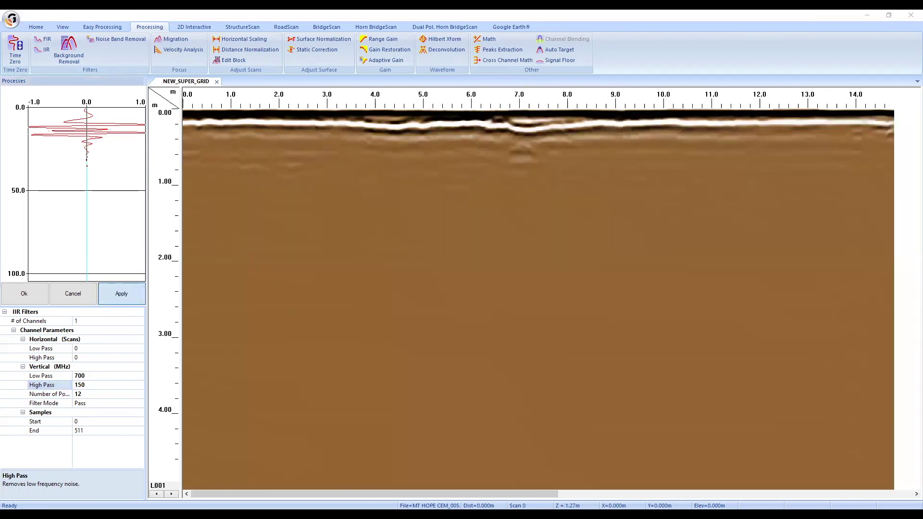
pyautogui.click(24, 295)
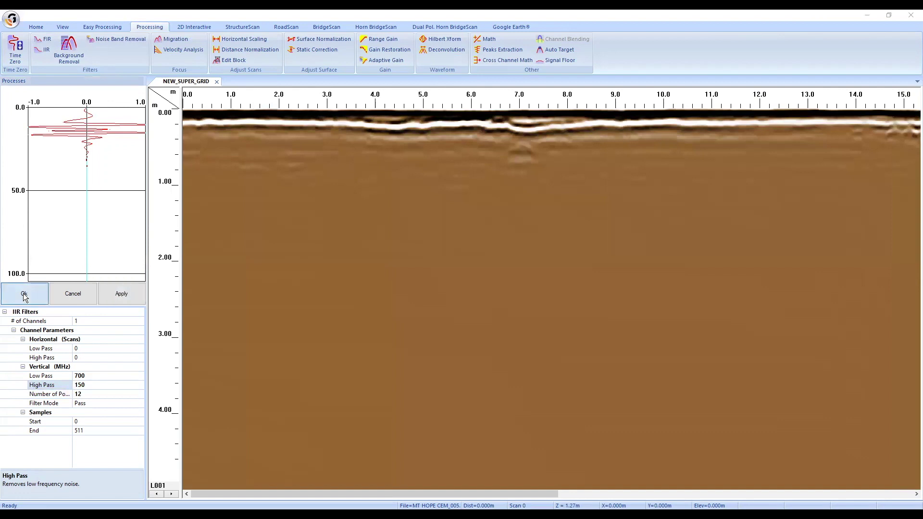
# Show the data tables and file header properties together with the line scan
pyautogui.click(36, 26)
pyautogui.click(217, 39)
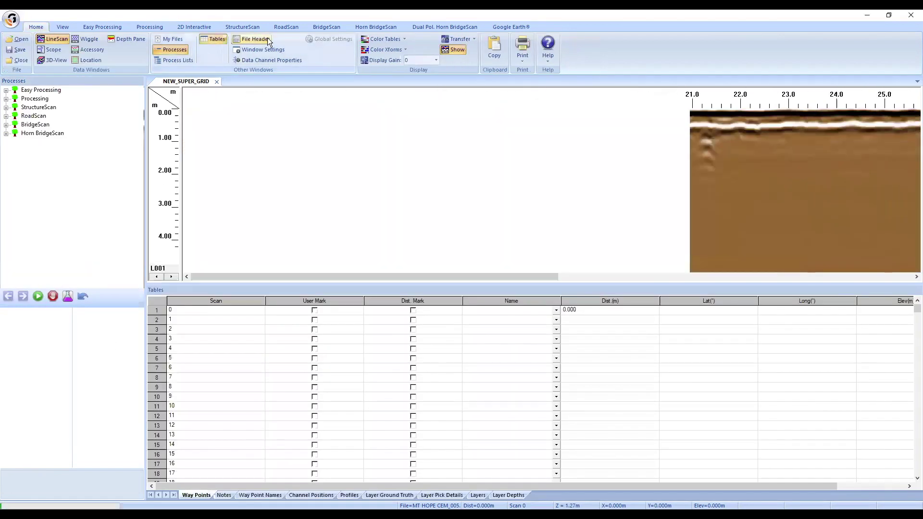
pyautogui.click(266, 39)
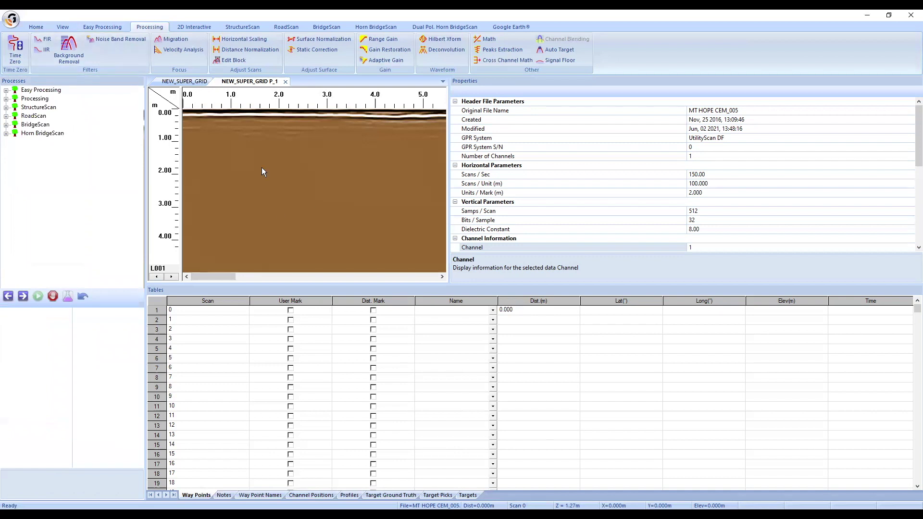
pyautogui.click(66, 26)
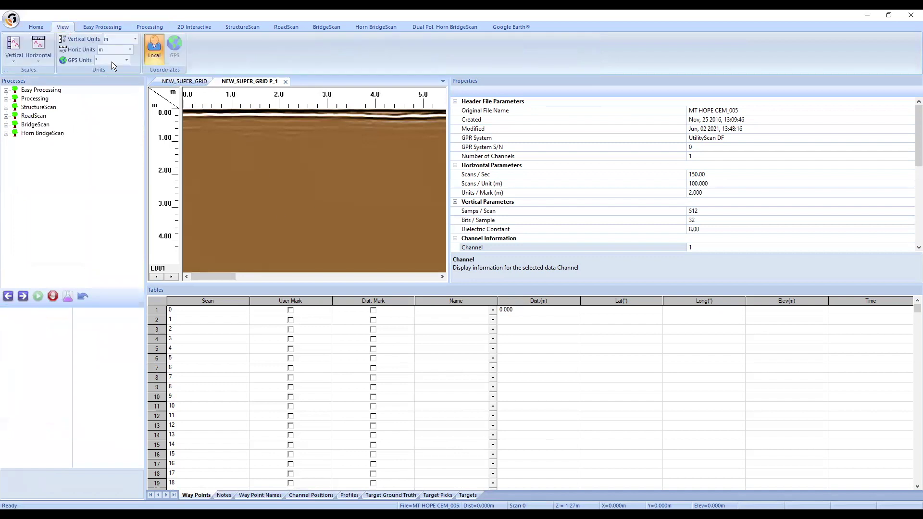
pyautogui.click(42, 25)
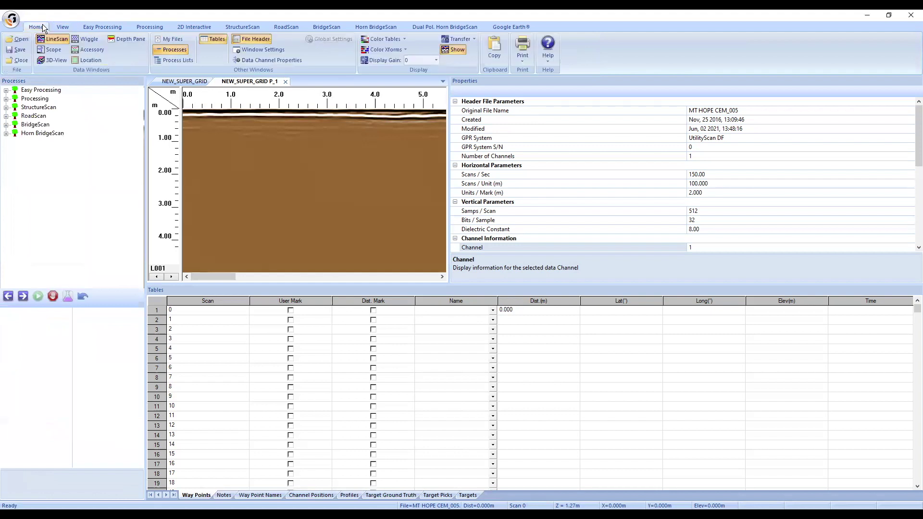
# Run Noise Band Removal on NEW_SUPER_GRID P_1 with the Full Scan Band algorithm
pyautogui.click(161, 26)
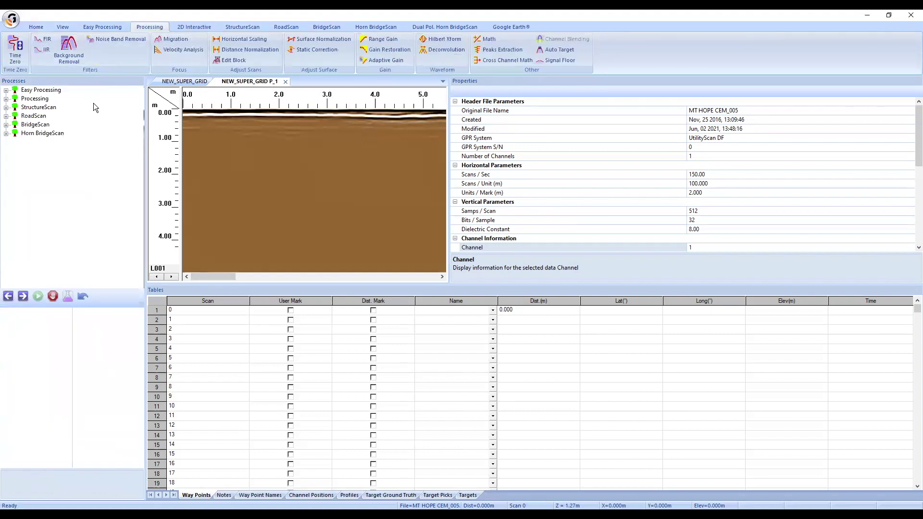
pyautogui.click(101, 38)
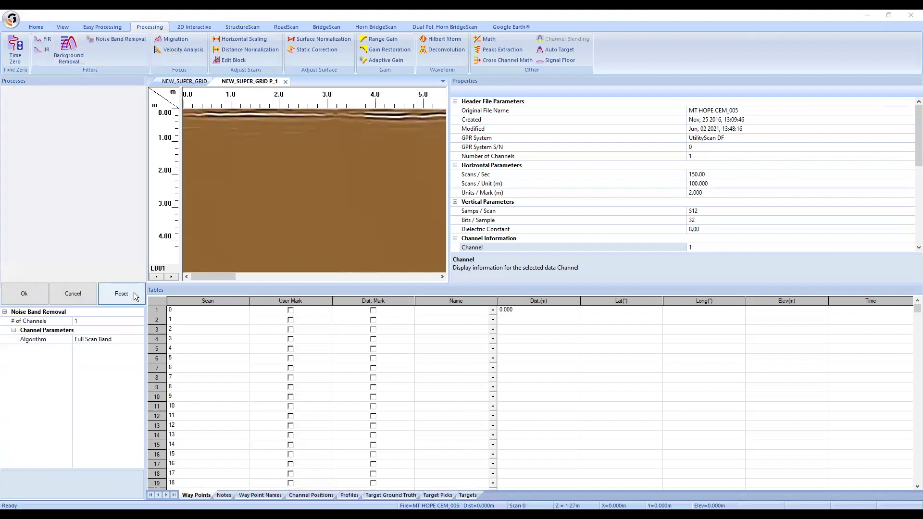
pyautogui.click(26, 296)
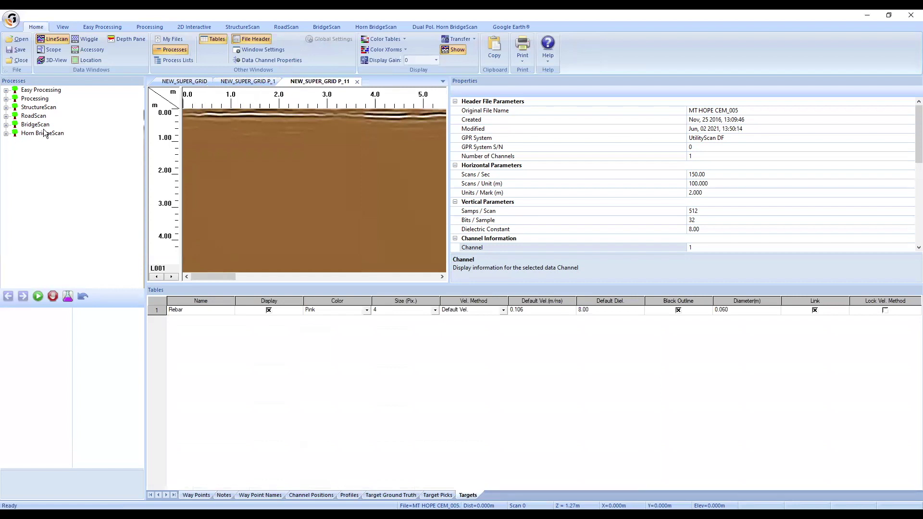
# Start Range Gain on NEW_SUPER_GRID P_11 with the Exponential gain type and 8 gain points
pyautogui.click(154, 25)
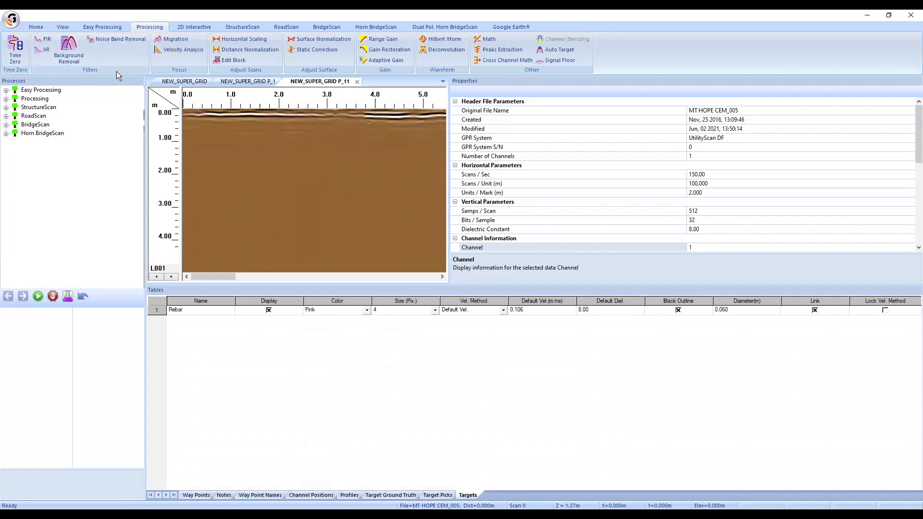
pyautogui.click(381, 42)
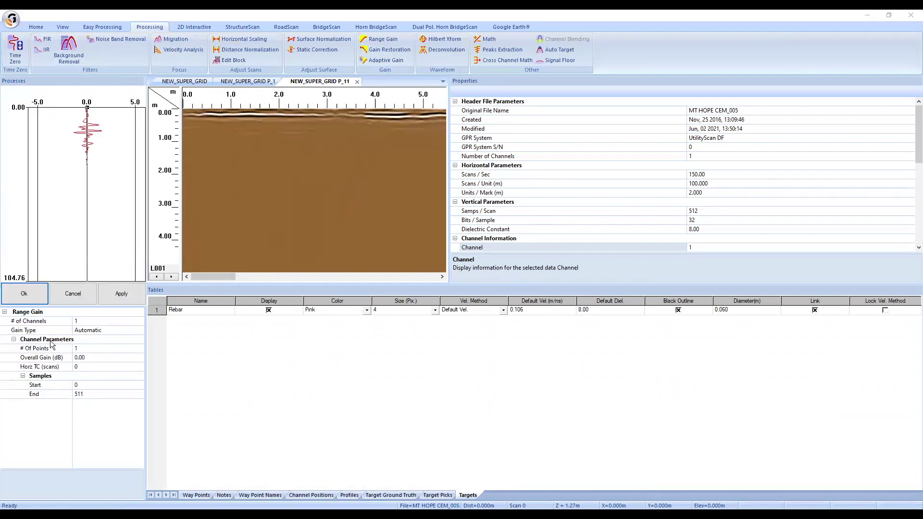
pyautogui.doubleClick(46, 335)
pyautogui.click(111, 347)
pyautogui.click(138, 347)
pyautogui.click(138, 346)
pyautogui.click(139, 346)
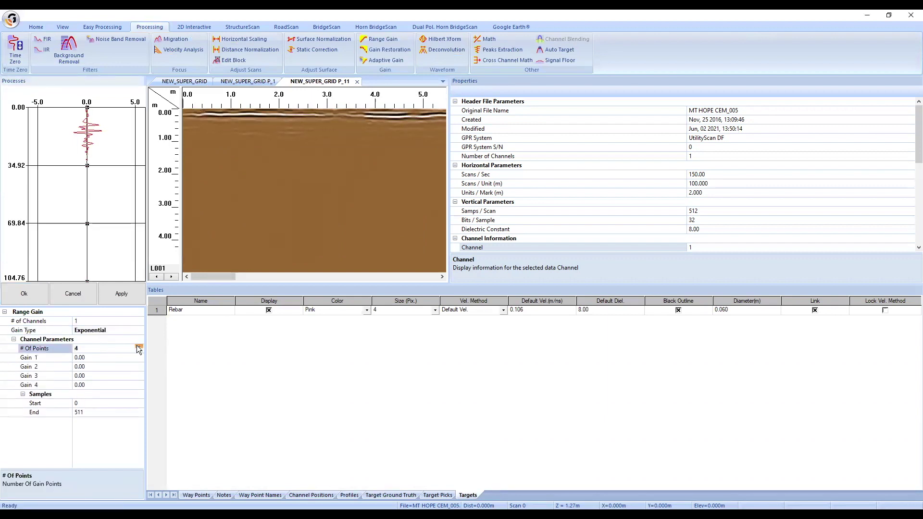
pyautogui.click(138, 346)
pyautogui.click(138, 346)
pyautogui.click(138, 346)
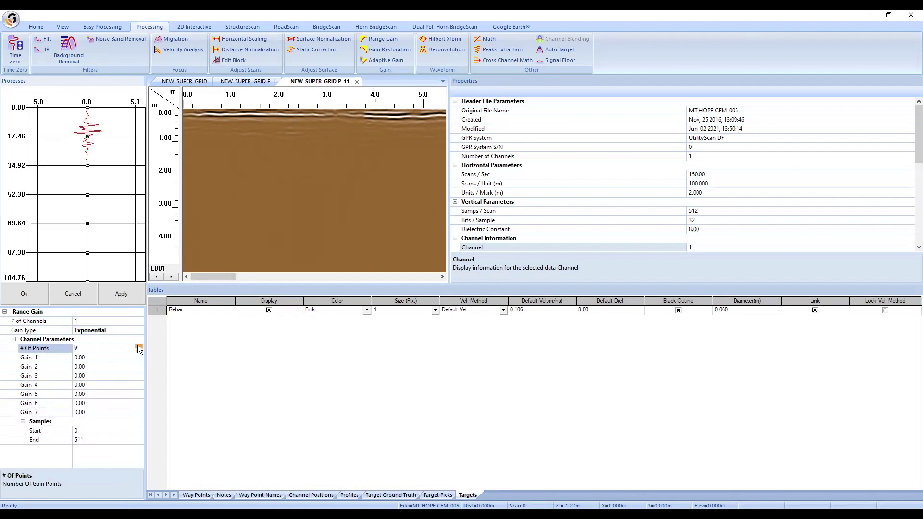
pyautogui.click(138, 347)
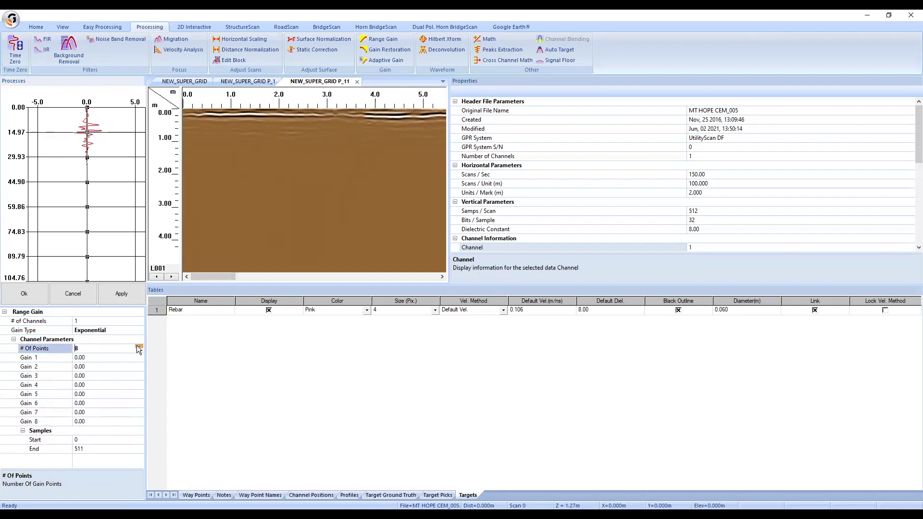
# Hide the data tables and the file header so the line scan fills the workspace
pyautogui.click(39, 26)
pyautogui.click(210, 39)
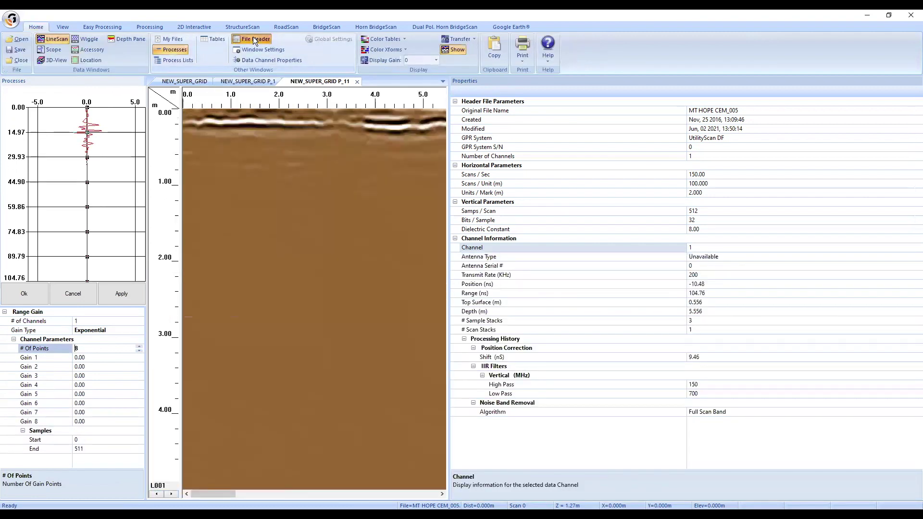
pyautogui.click(253, 39)
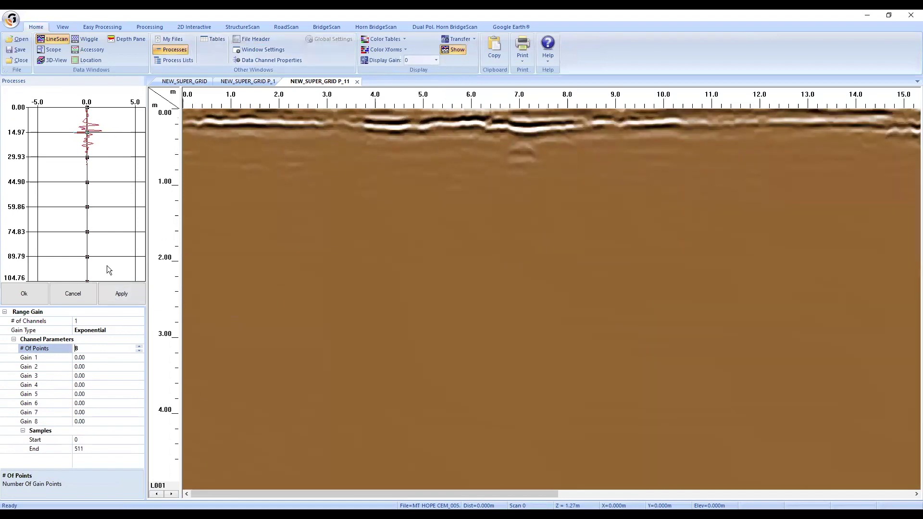
# Pick a reference scan, set Gain 1 to -4.90, Gain 2 to -3.50 and Gain 3 to 7.40, and preview the result
pyautogui.click(325, 183)
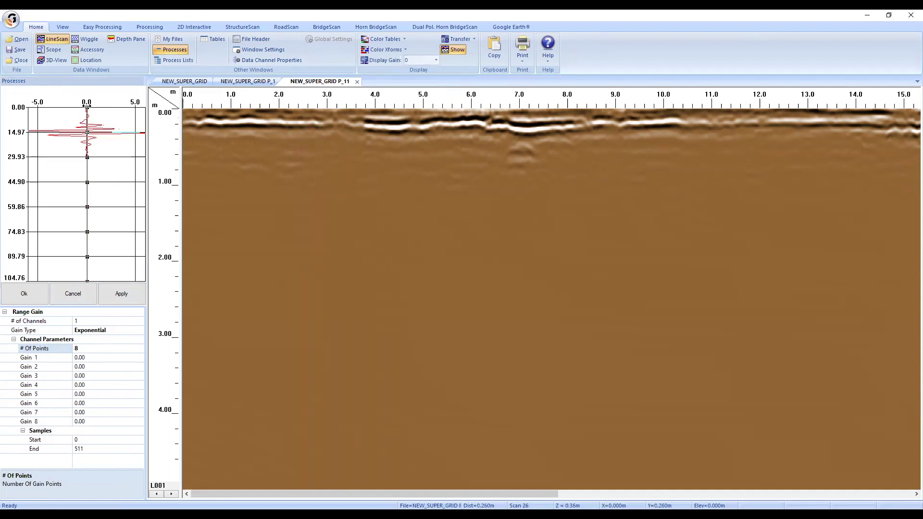
pyautogui.click(38, 107)
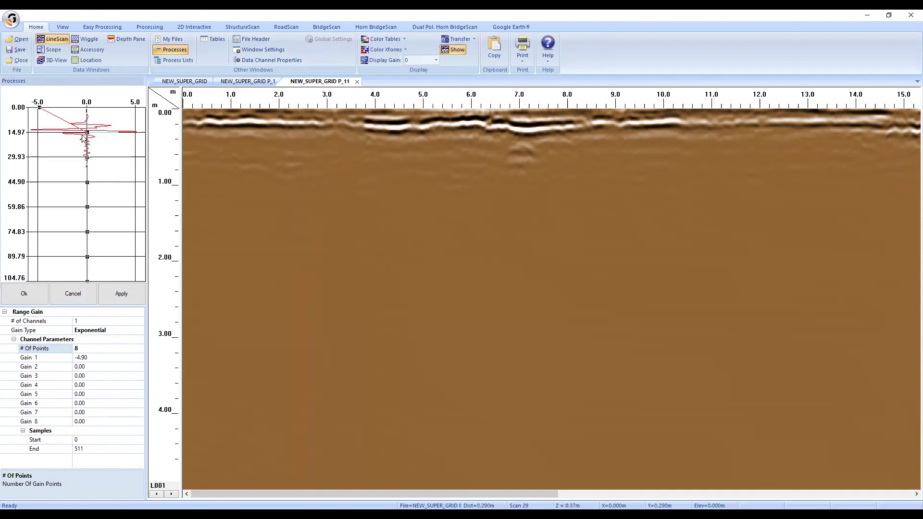
pyautogui.click(53, 132)
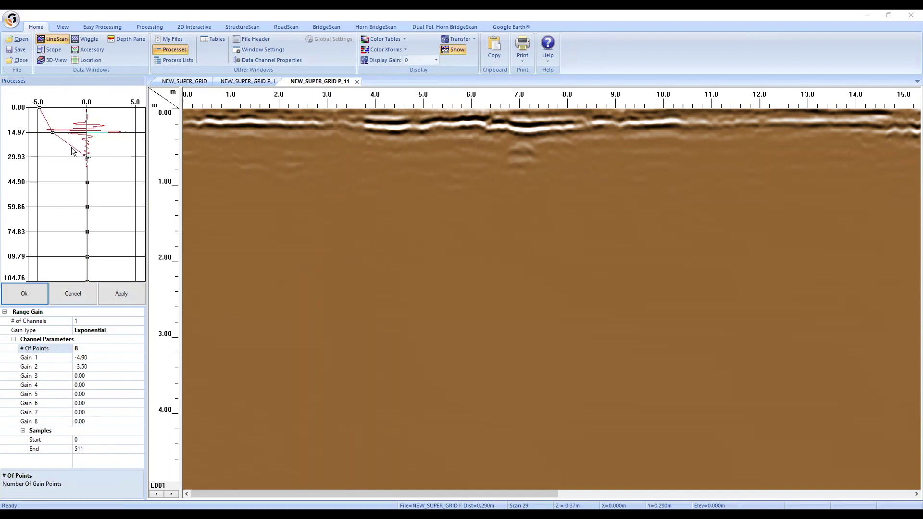
pyautogui.moveTo(87, 156); pyautogui.dragTo(123, 157)
pyautogui.click(127, 296)
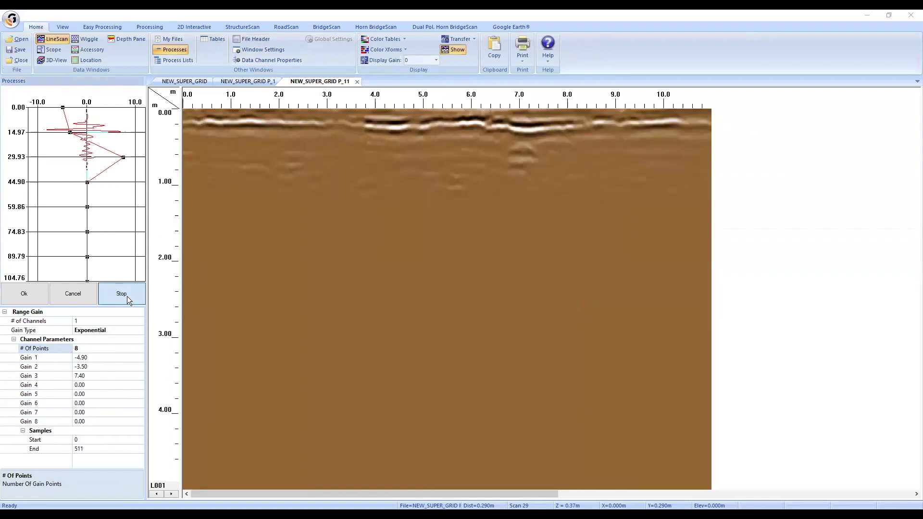
pyautogui.click(128, 300)
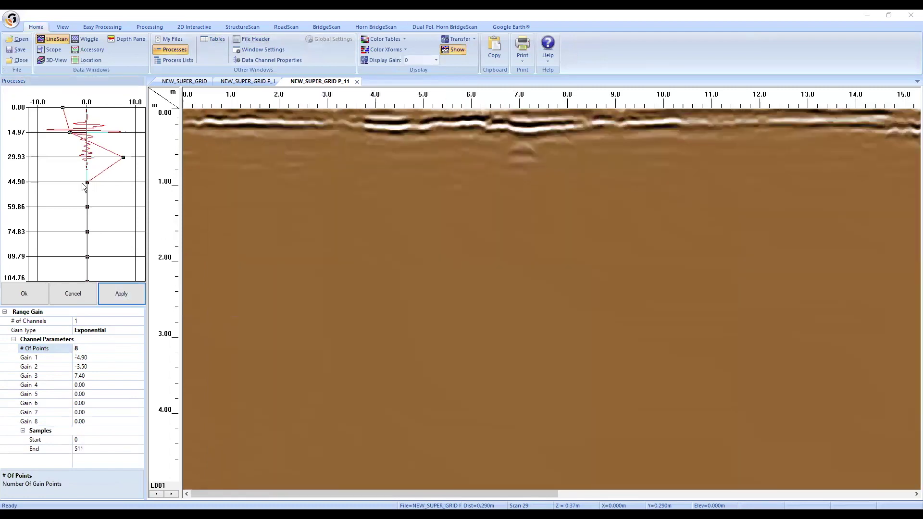
# Raise Gain 3 to 24, Gain 4 to 36 and Gain 5 to 58, previewing the profile along the way
pyautogui.moveTo(88, 182); pyautogui.dragTo(147, 181)
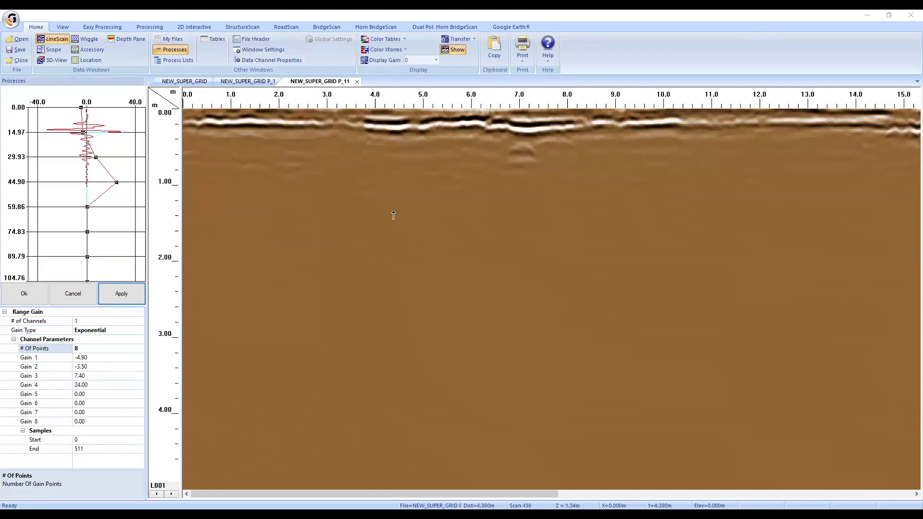
pyautogui.click(131, 298)
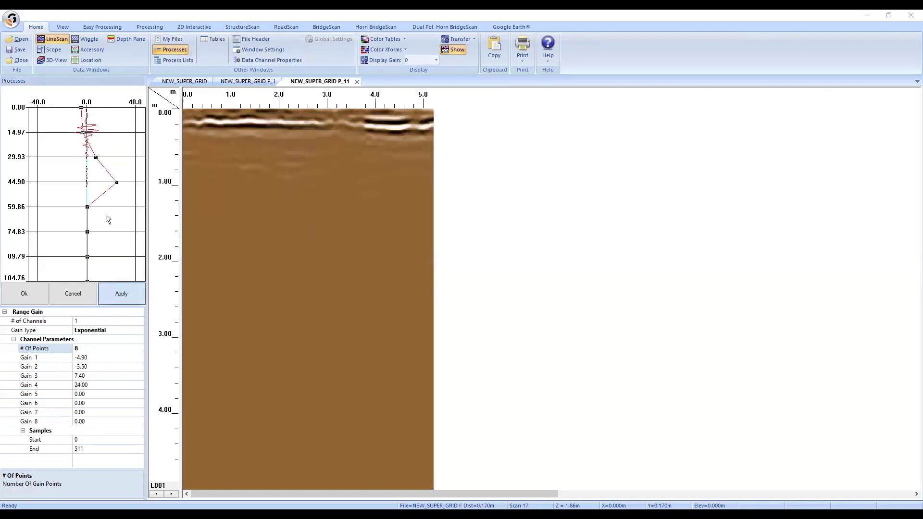
pyautogui.moveTo(96, 157); pyautogui.dragTo(132, 183)
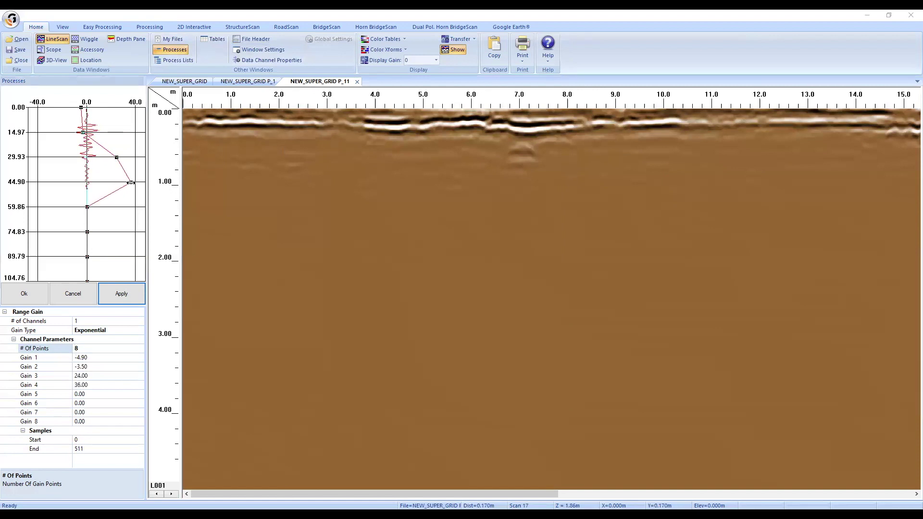
pyautogui.moveTo(87, 207); pyautogui.dragTo(145, 207)
pyautogui.click(126, 294)
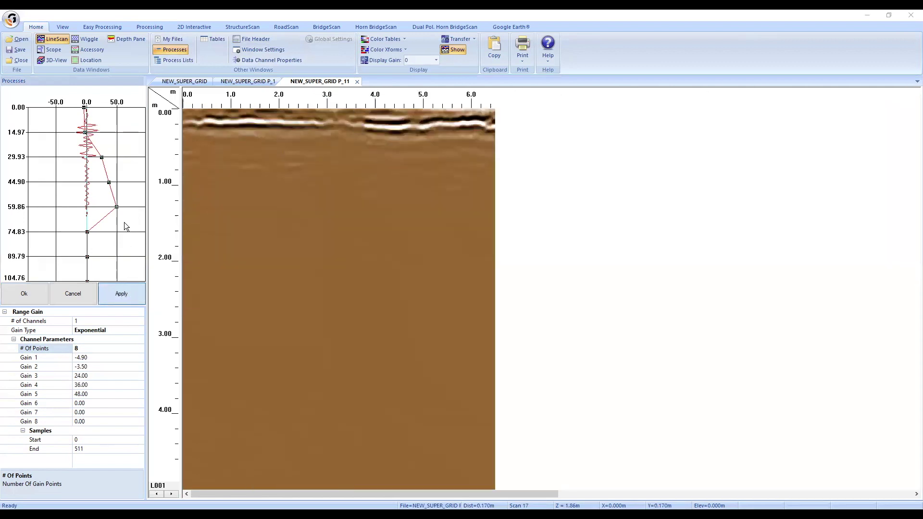
pyautogui.moveTo(117, 207); pyautogui.dragTo(123, 206)
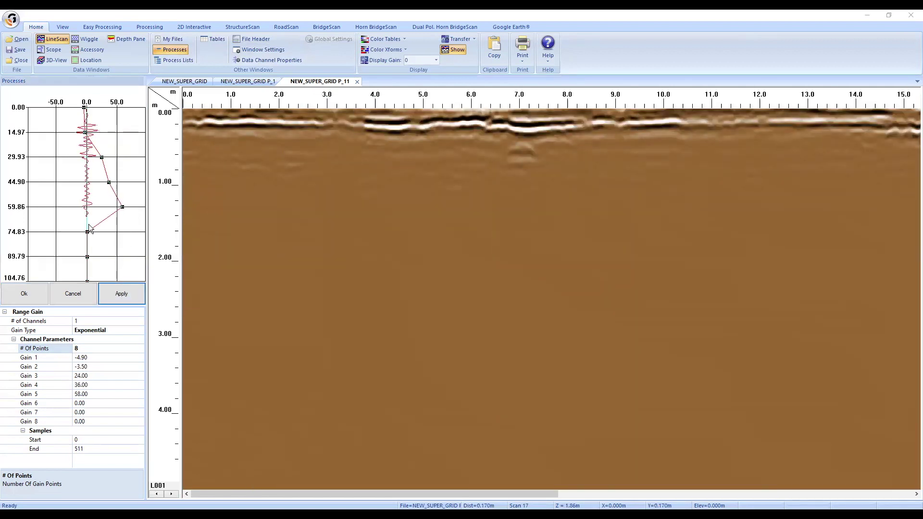
# Raise Gain 6 to 58, Gain 7 to 65 and Gain 8 to 67, previewing the deeper part of the profile
pyautogui.moveTo(86, 231); pyautogui.dragTo(122, 231)
pyautogui.moveTo(85, 256); pyautogui.dragTo(125, 256)
pyautogui.click(121, 293)
pyautogui.moveTo(88, 281); pyautogui.dragTo(128, 280)
pyautogui.click(121, 293)
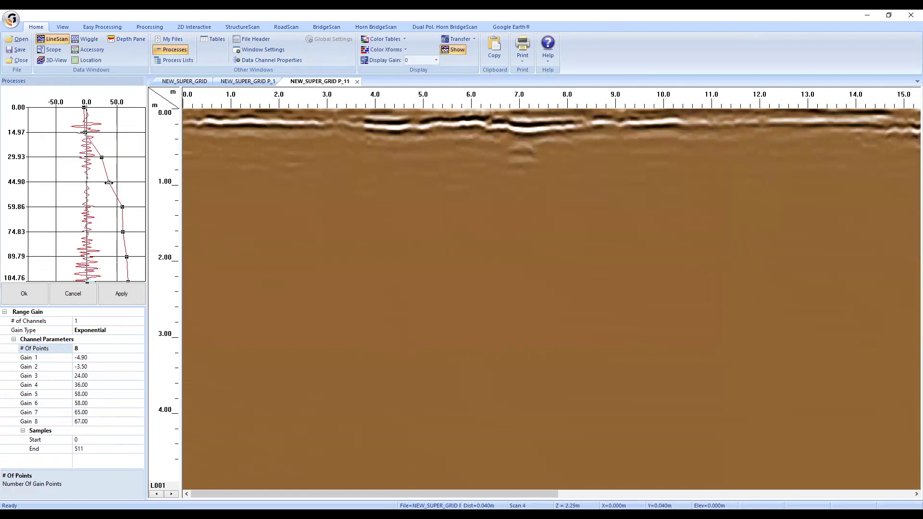
# Set Gain 4 to 47, Gain 7 to 61 and Gain 8 to 59, preview profile L001, and reset the preview
pyautogui.moveTo(112, 183); pyautogui.dragTo(116, 182)
pyautogui.click(122, 294)
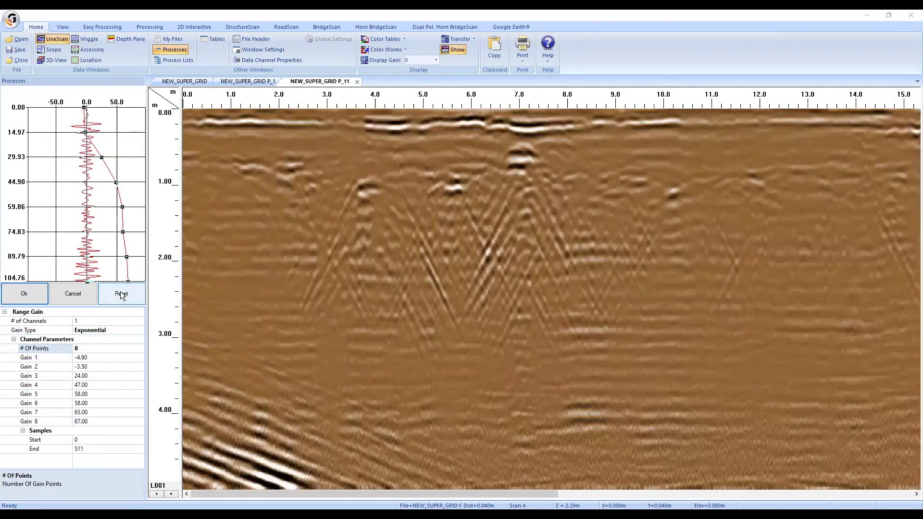
pyautogui.click(121, 294)
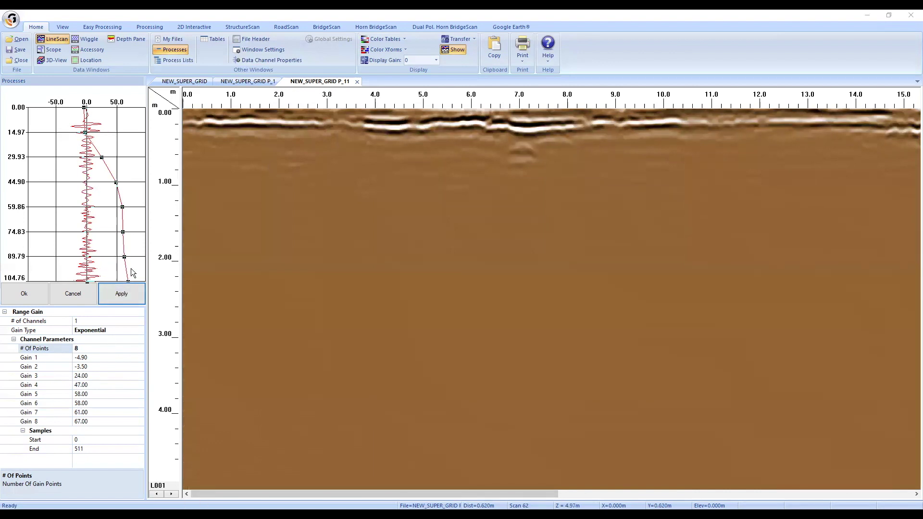
pyautogui.moveTo(128, 280); pyautogui.dragTo(124, 280)
pyautogui.click(126, 294)
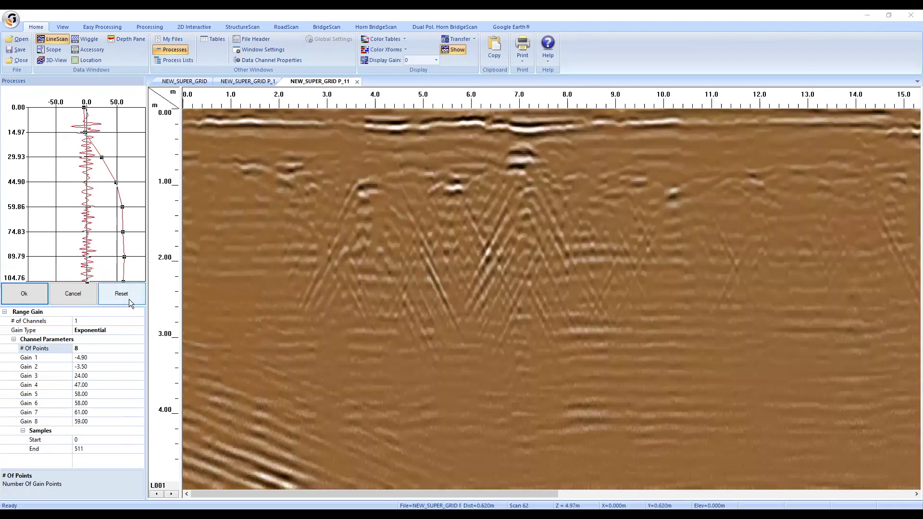
pyautogui.click(129, 299)
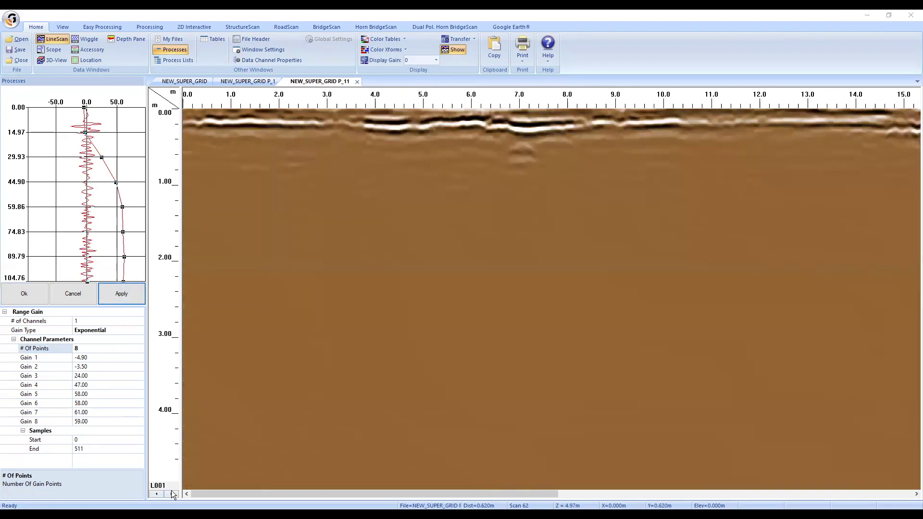
# Go to profile L007, preview the gain, and reduce Gain 4 to 42 and Gain 5 to 53
pyautogui.click(171, 492)
pyautogui.click(172, 491)
pyautogui.click(172, 491)
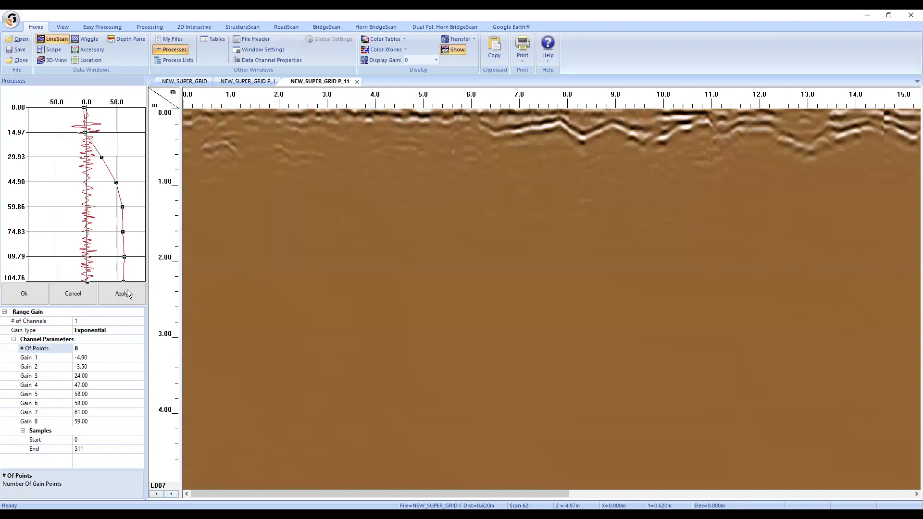
pyautogui.click(127, 294)
pyautogui.click(128, 294)
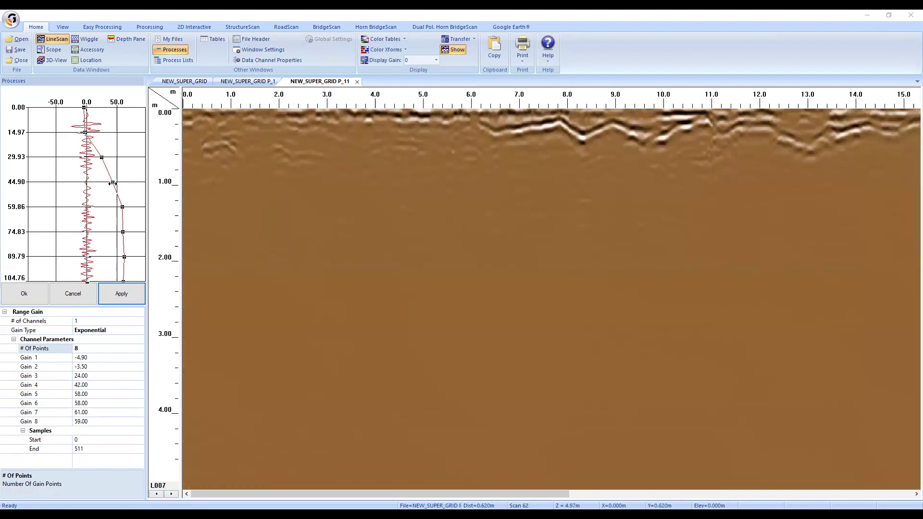
pyautogui.click(135, 295)
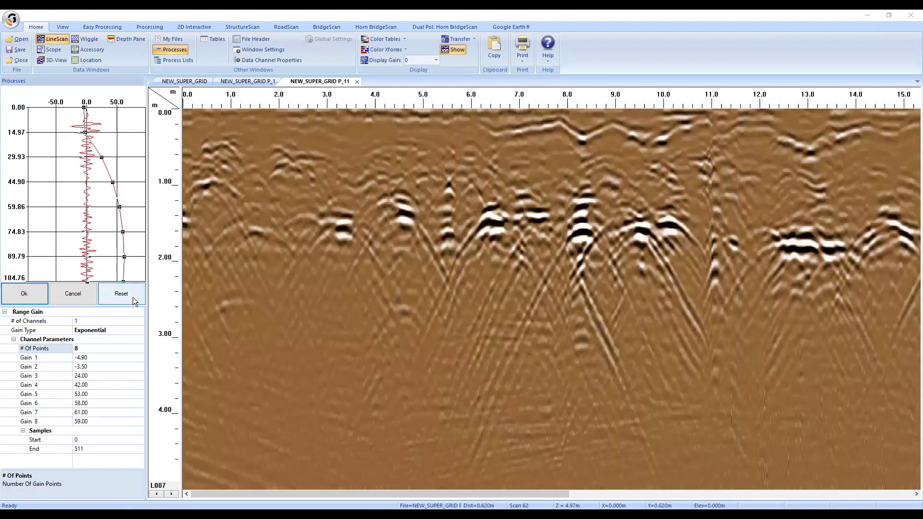
pyautogui.click(133, 297)
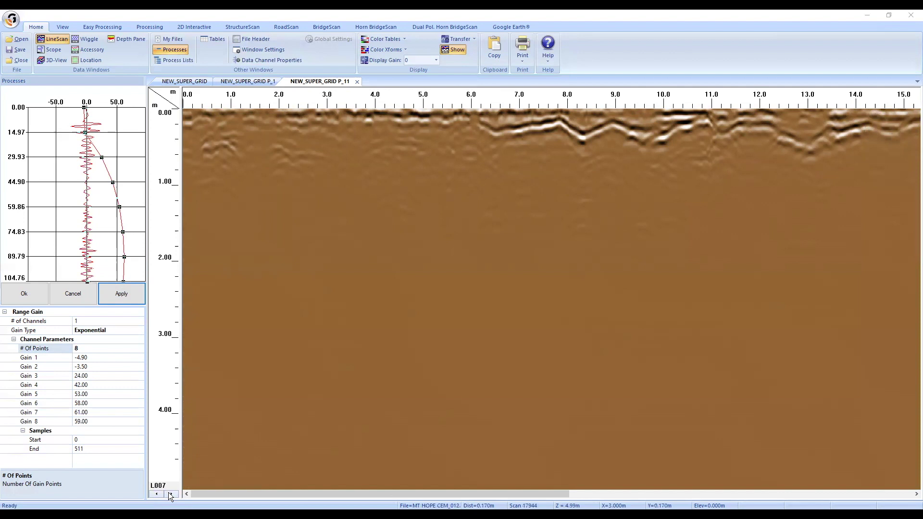
# Step through profiles L010 to L034 and preview the gain curve to check it against varying reflections
pyautogui.click(171, 494)
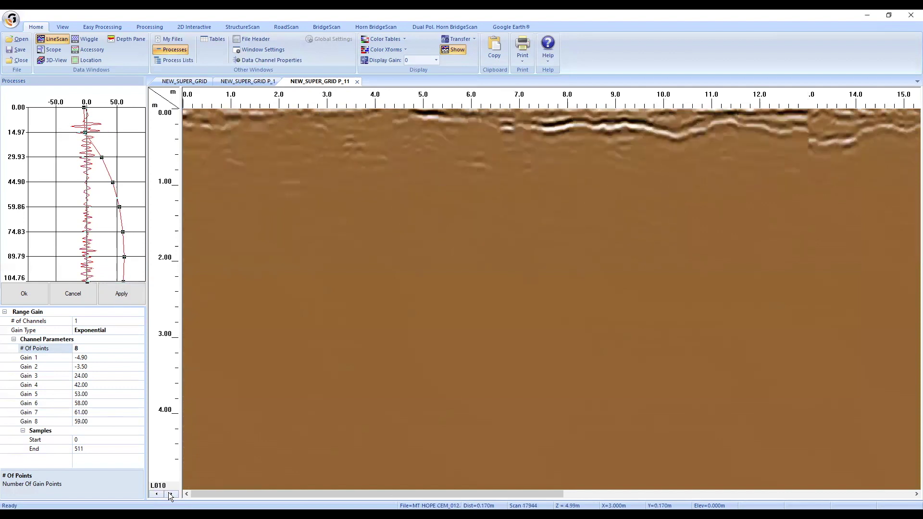
pyautogui.click(122, 296)
pyautogui.click(124, 297)
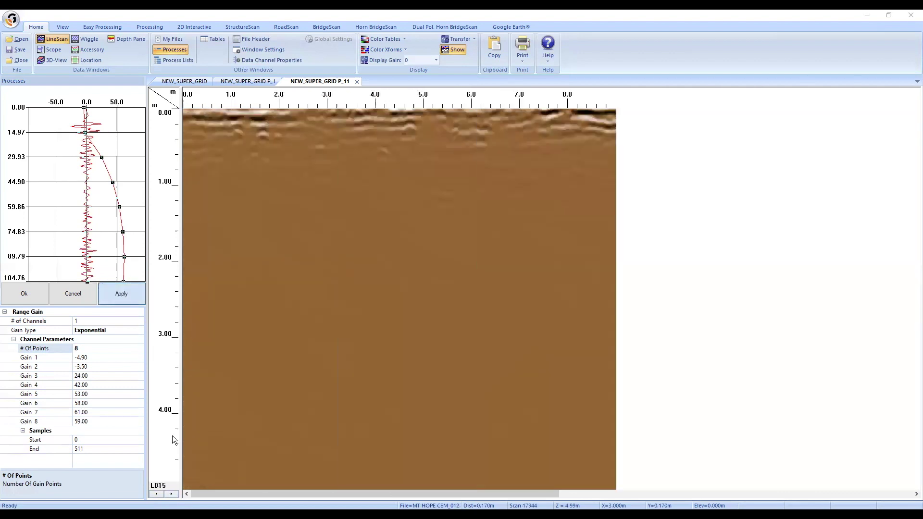
pyautogui.click(172, 494)
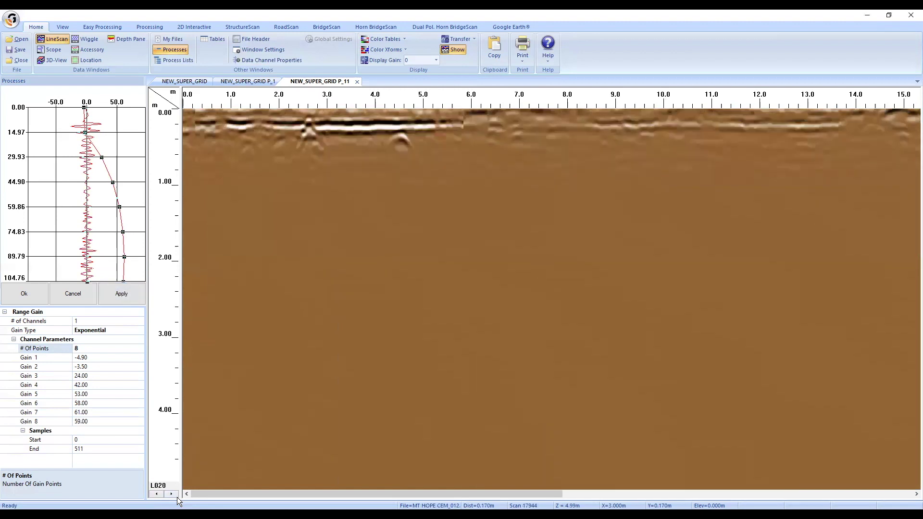
pyautogui.click(177, 494)
pyautogui.click(177, 495)
pyautogui.click(177, 494)
pyautogui.click(177, 495)
pyautogui.click(177, 495)
pyautogui.click(176, 494)
pyautogui.click(177, 494)
pyautogui.click(177, 494)
pyautogui.click(176, 494)
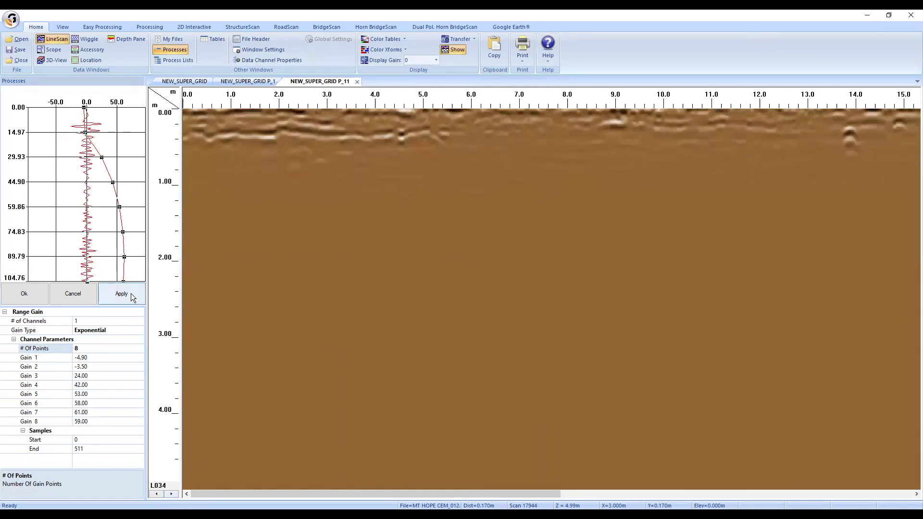
pyautogui.click(131, 294)
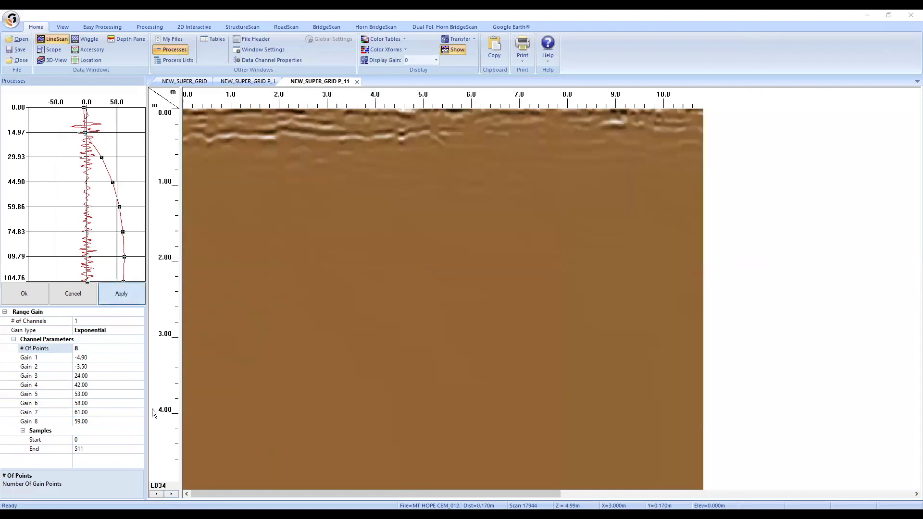
# Continue to profiles L041 and L043 and preview how the gain brings out the deeper reflections
pyautogui.click(170, 493)
pyautogui.click(170, 494)
pyautogui.click(171, 494)
pyautogui.click(170, 494)
pyautogui.click(170, 494)
pyautogui.click(170, 494)
pyautogui.click(170, 493)
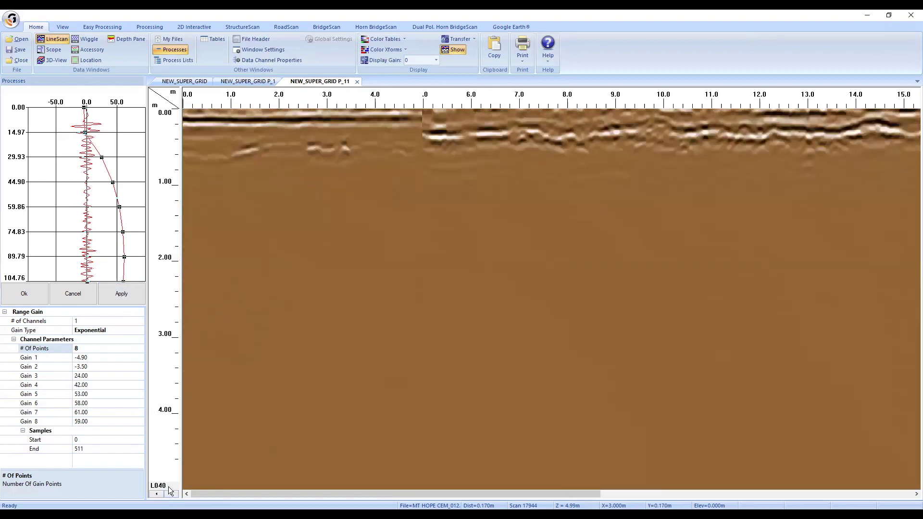
pyautogui.click(130, 294)
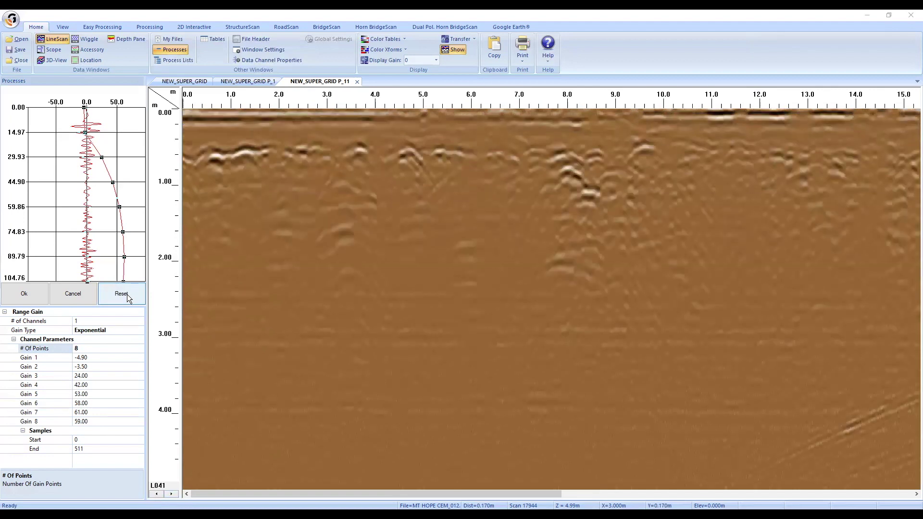
pyautogui.click(126, 294)
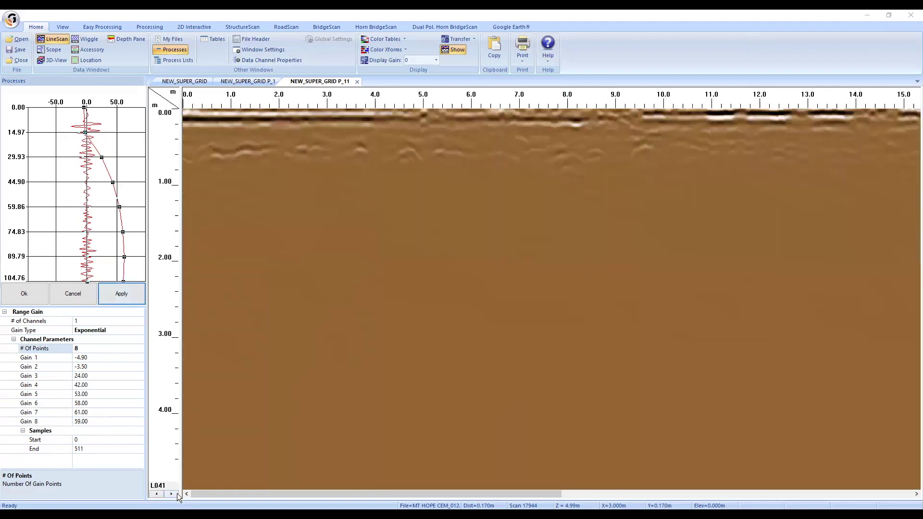
pyautogui.click(176, 493)
pyautogui.click(176, 493)
pyautogui.click(128, 291)
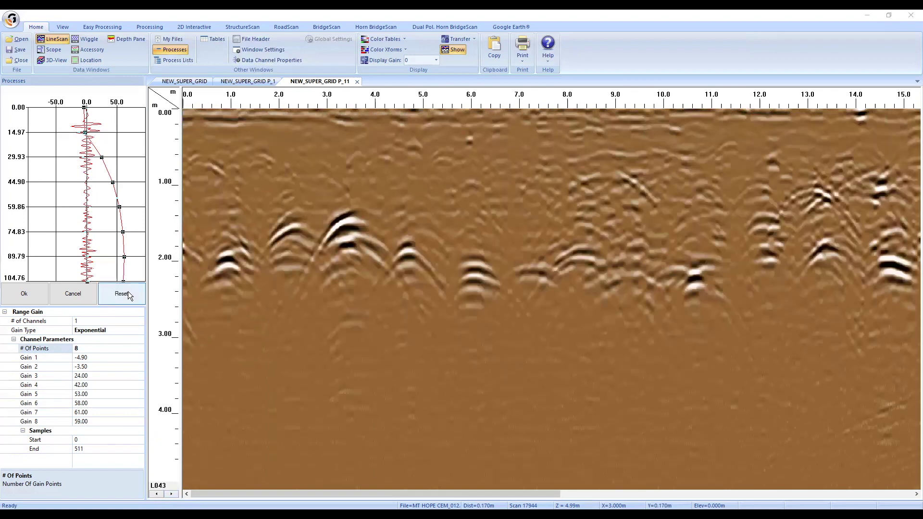
# Reset the gain preview, apply the exponential range gain to the whole Super 3D file, and hide the file header properties
pyautogui.click(128, 291)
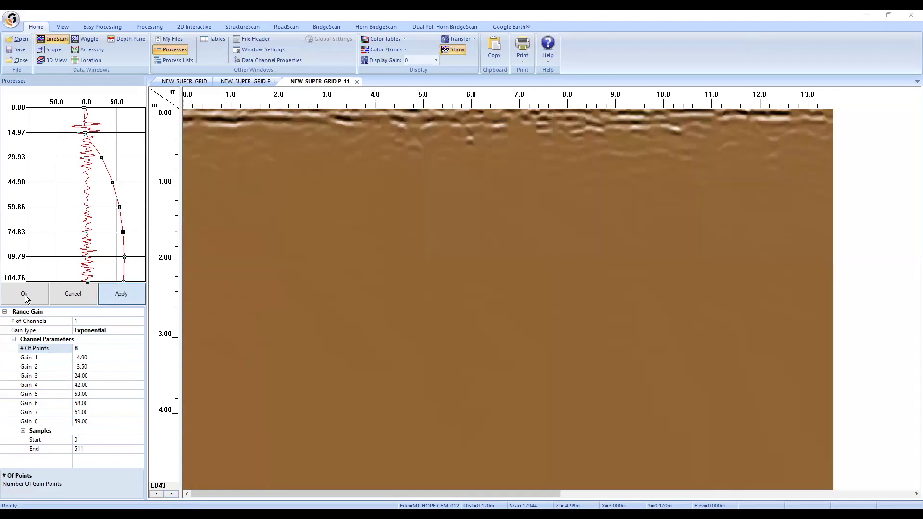
pyautogui.click(25, 295)
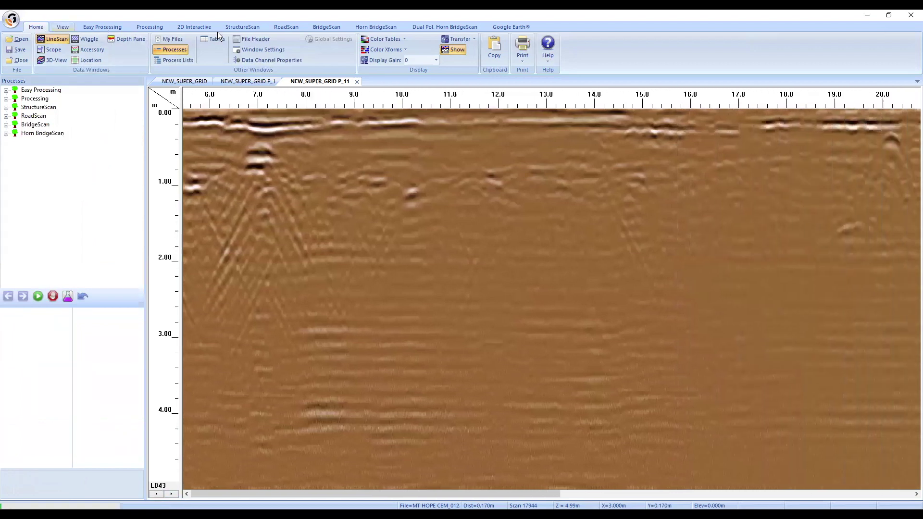
pyautogui.click(216, 38)
pyautogui.click(259, 39)
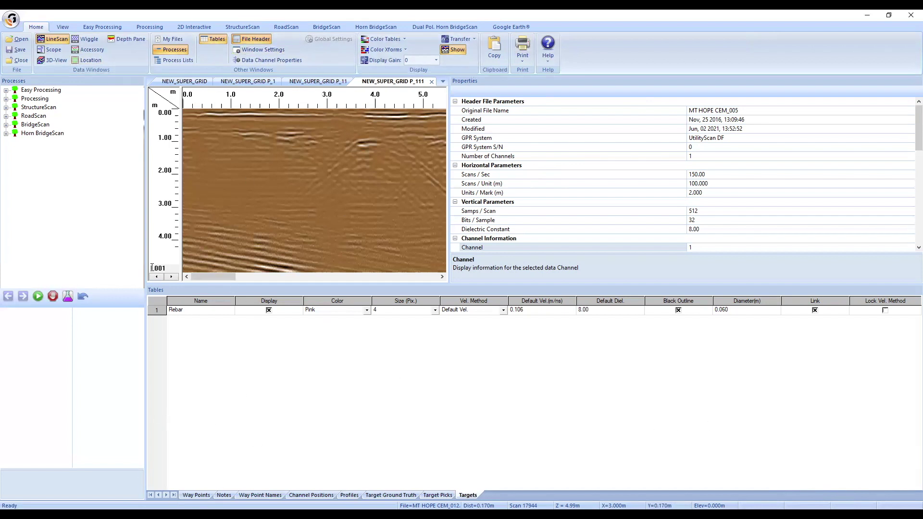
pyautogui.click(251, 39)
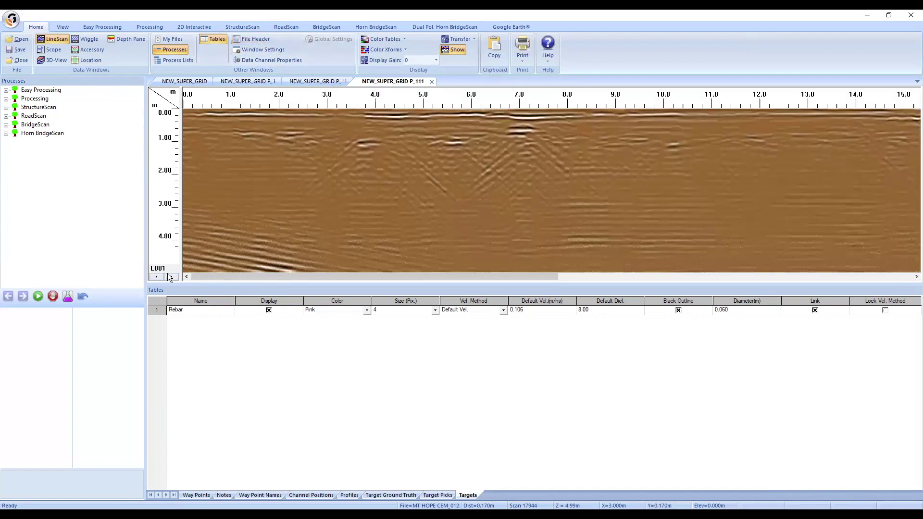
# Step through the gained profiles from L001 to L012 to look for clear hyperbolic reflections
pyautogui.click(169, 276)
pyautogui.click(169, 276)
pyautogui.click(169, 276)
pyautogui.click(168, 276)
pyautogui.click(169, 275)
pyautogui.click(169, 276)
pyautogui.click(169, 275)
pyautogui.click(169, 276)
pyautogui.click(169, 275)
pyautogui.click(169, 274)
pyautogui.click(169, 275)
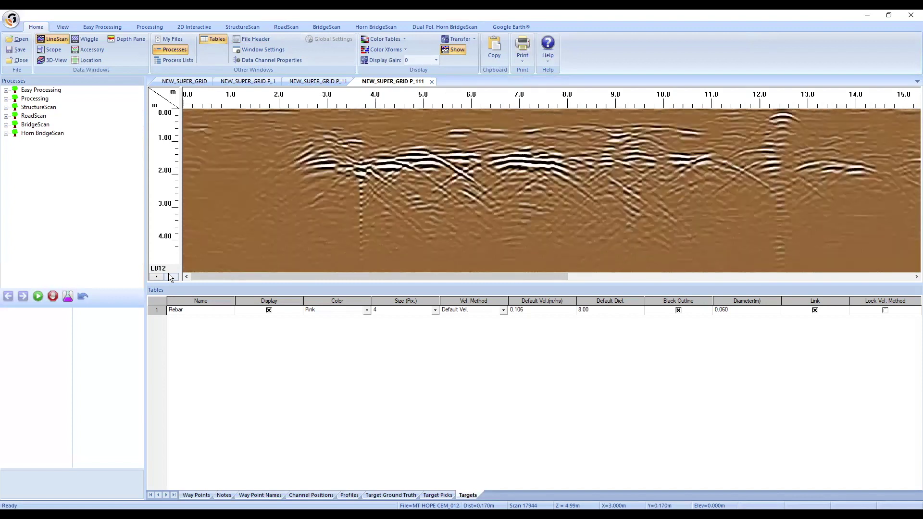
# Start a Kirchhoff migration, place the velocity hyperbola near 5.2 m along profile L012, and set the dielectric to 25
pyautogui.click(145, 25)
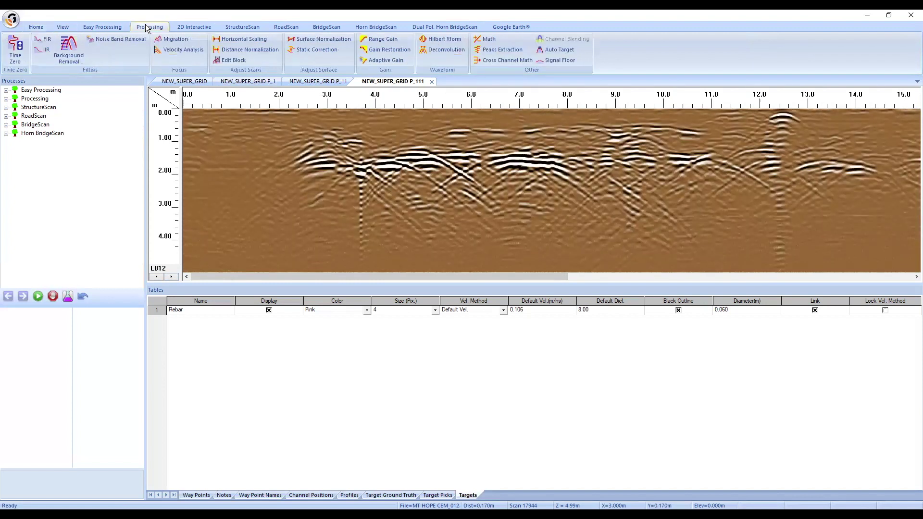
pyautogui.click(165, 40)
pyautogui.moveTo(230, 186)
pyautogui.mouseDown()
pyautogui.moveTo(463, 211)
pyautogui.moveTo(480, 229)
pyautogui.moveTo(419, 219)
pyautogui.moveTo(436, 219)
pyautogui.moveTo(424, 144)
pyautogui.moveTo(432, 204)
pyautogui.moveTo(436, 128)
pyautogui.moveTo(436, 137)
pyautogui.mouseUp()
pyautogui.moveTo(436, 202); pyautogui.dragTo(435, 206)
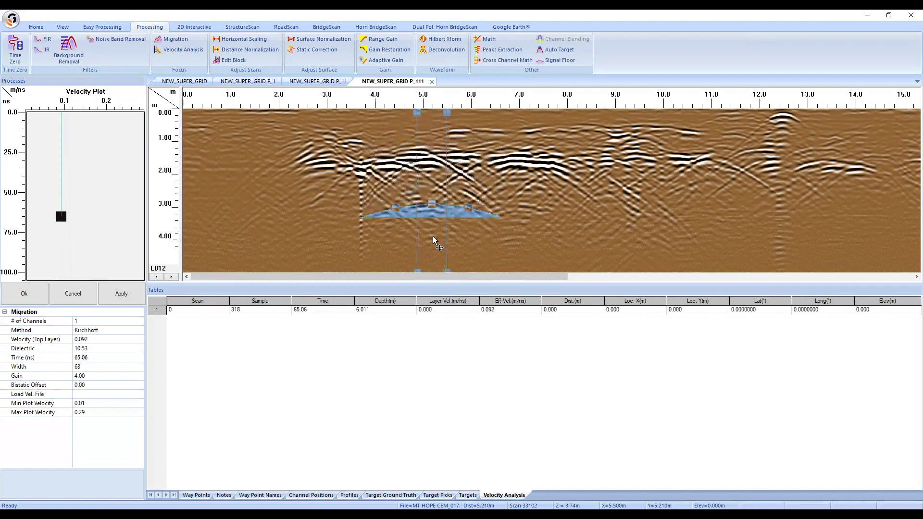
pyautogui.click(82, 348)
pyautogui.write('25')
pyautogui.press('Return')
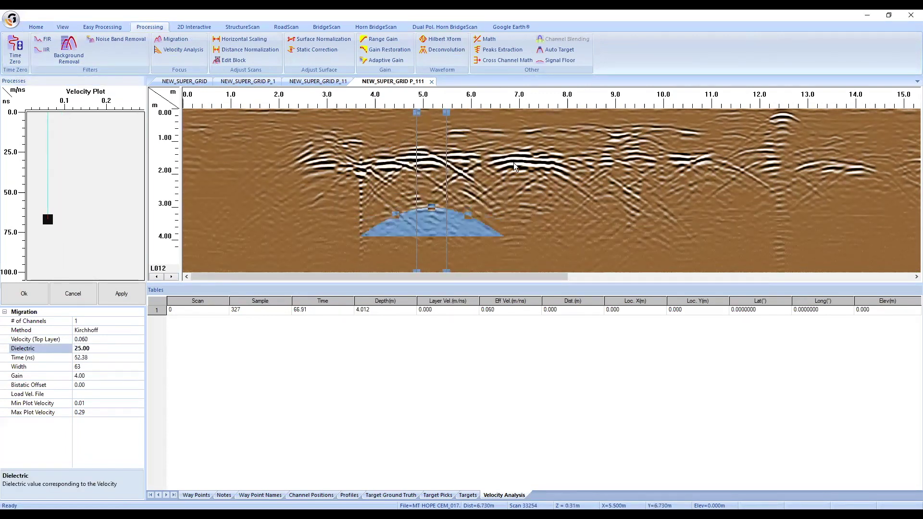
# Fit the hyperbola to the reflection near 5.2 m with dielectric 29.12, widen the migration width to 255, and preview it on L012
pyautogui.moveTo(435, 224); pyautogui.dragTo(431, 169)
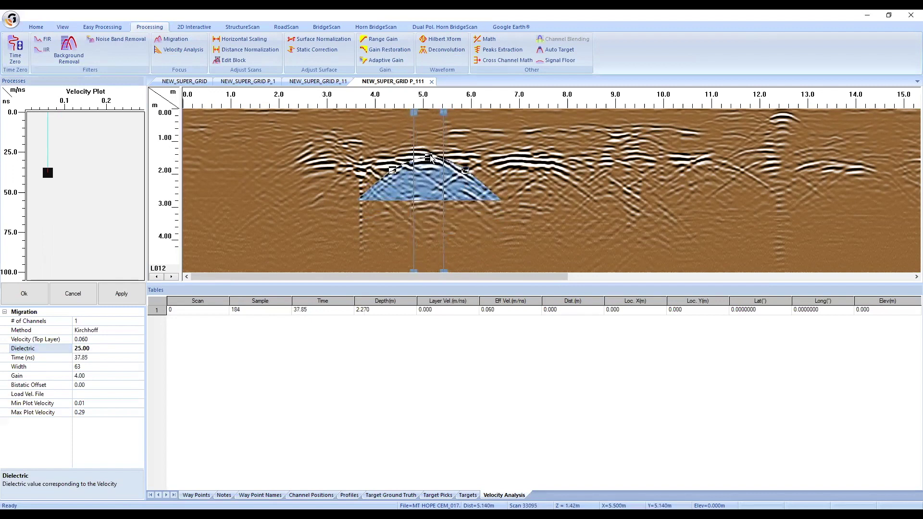
pyautogui.moveTo(432, 201)
pyautogui.mouseDown()
pyautogui.moveTo(527, 242)
pyautogui.moveTo(435, 207)
pyautogui.moveTo(431, 158)
pyautogui.moveTo(430, 181)
pyautogui.mouseUp()
pyautogui.moveTo(446, 112); pyautogui.dragTo(491, 113)
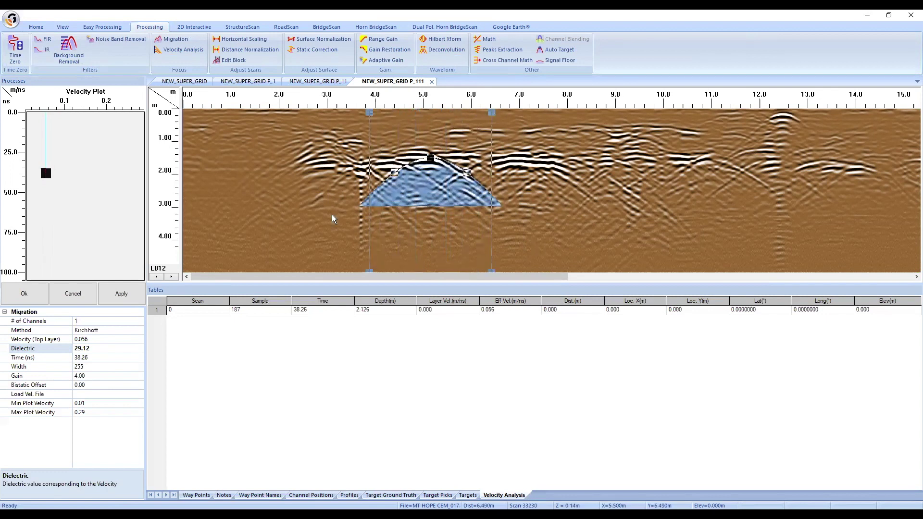
pyautogui.click(133, 299)
pyautogui.click(132, 296)
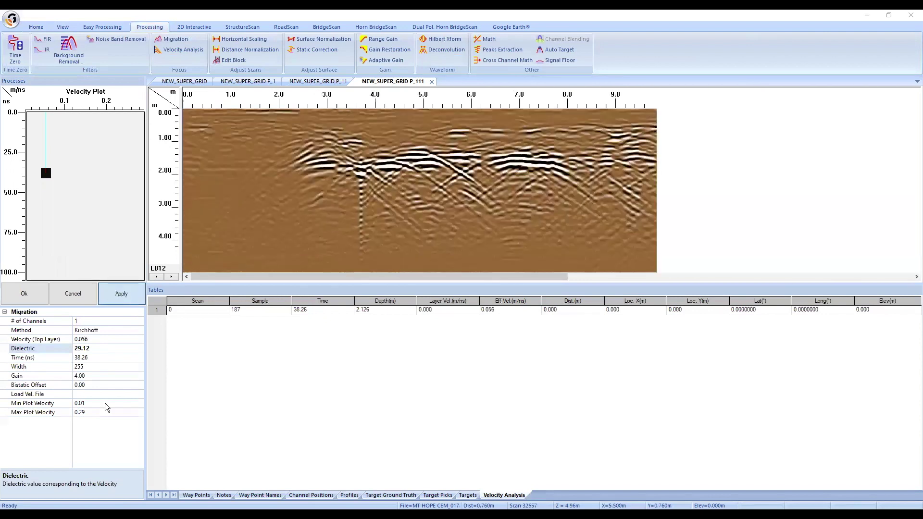
# Go to profile L015, preview the migration there, and set the migration gain to 8
pyautogui.click(172, 277)
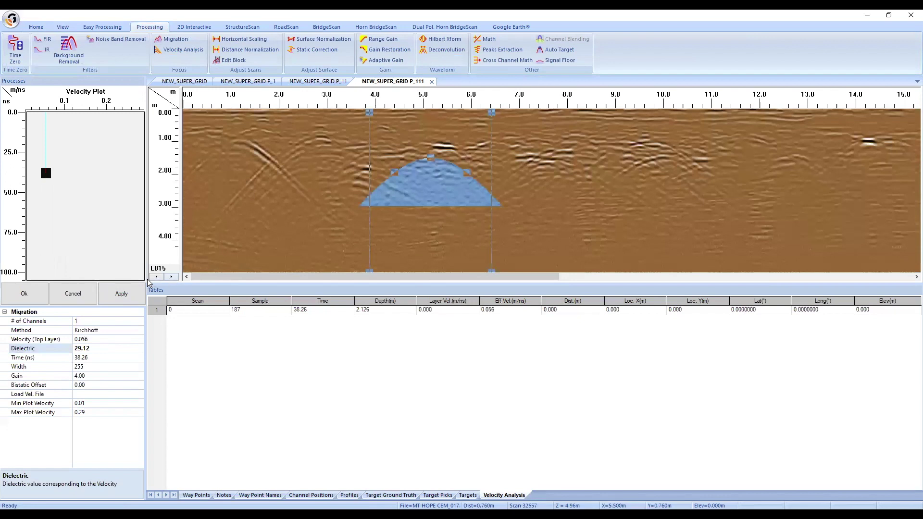
pyautogui.click(114, 297)
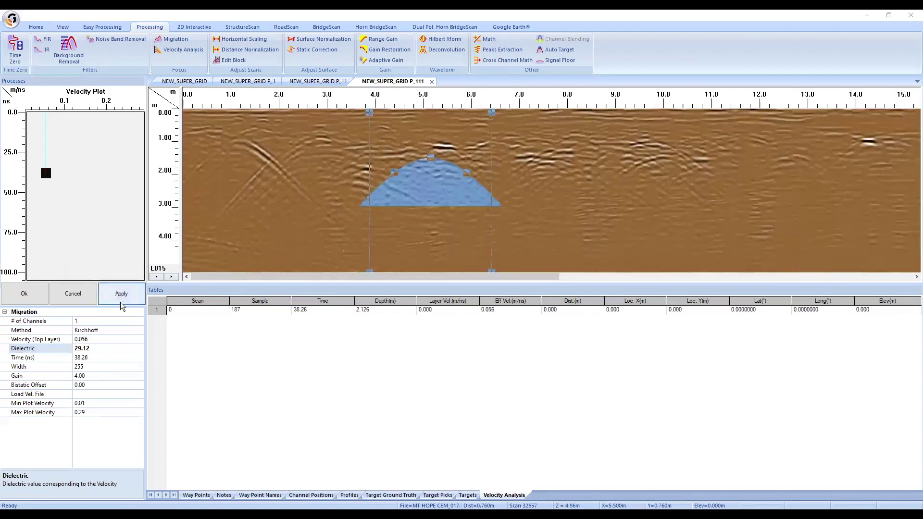
pyautogui.click(100, 374)
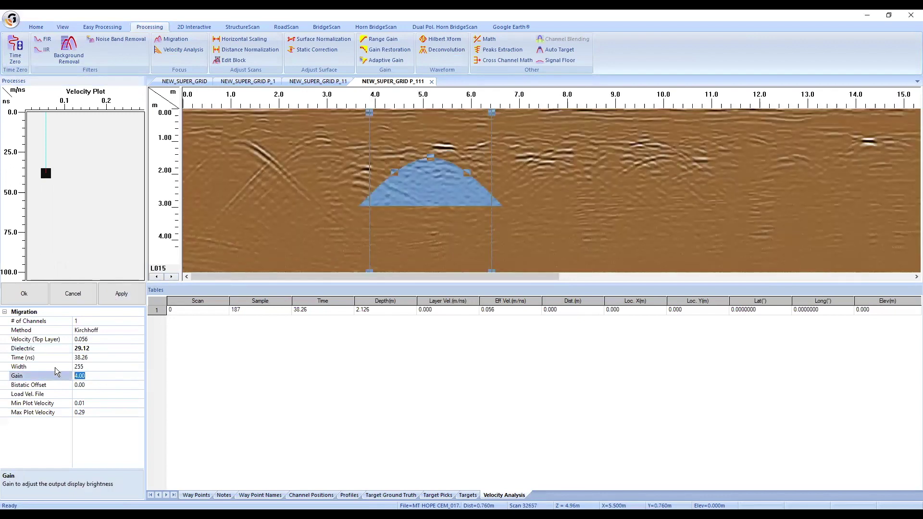
pyautogui.click(116, 294)
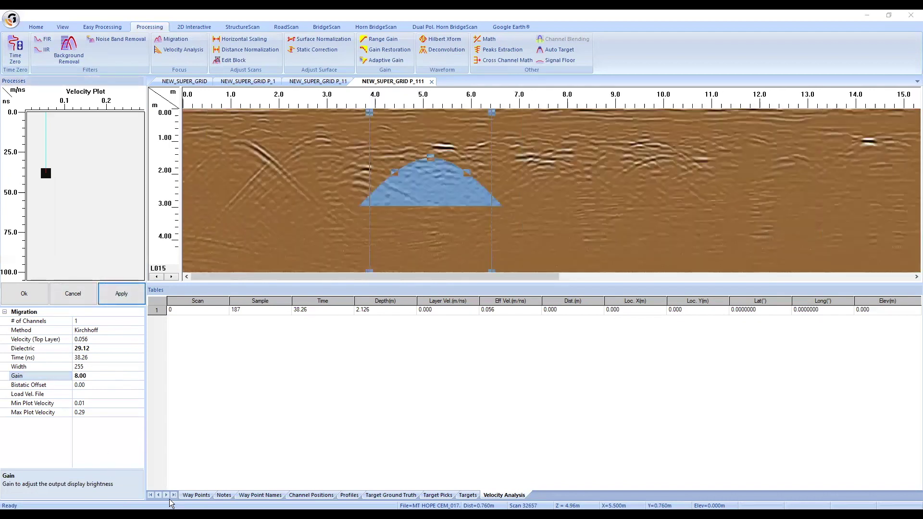
# Advance from profile L015 to L023 and preview the migration there
pyautogui.click(175, 277)
pyautogui.click(175, 278)
pyautogui.click(175, 277)
pyautogui.click(175, 277)
pyautogui.click(174, 278)
pyautogui.click(175, 278)
pyautogui.click(175, 278)
pyautogui.click(175, 277)
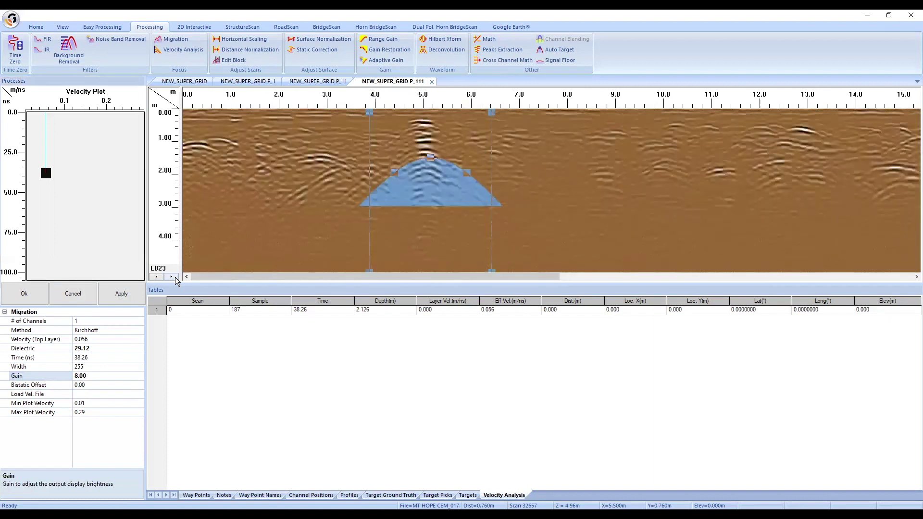
pyautogui.click(126, 294)
# Move on to profile L025 and compare the unmigrated data with the migration preview
pyautogui.click(175, 277)
pyautogui.click(175, 277)
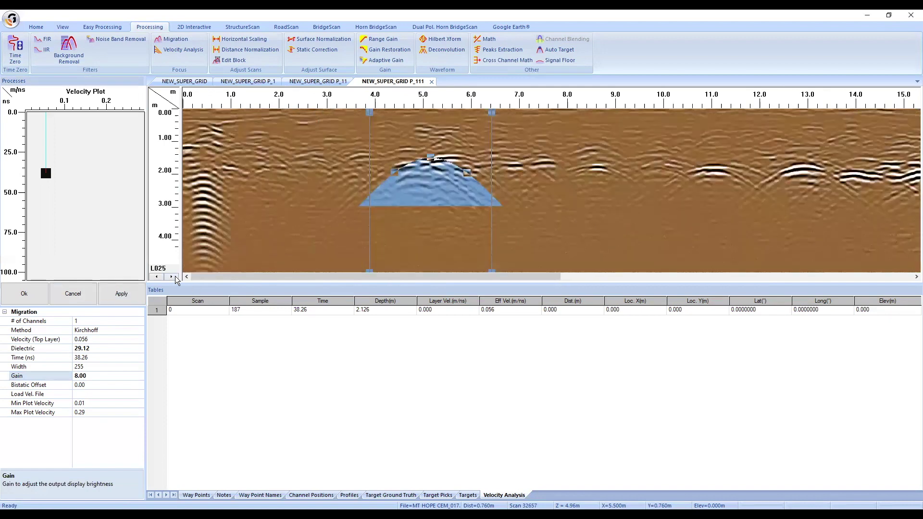
pyautogui.click(124, 294)
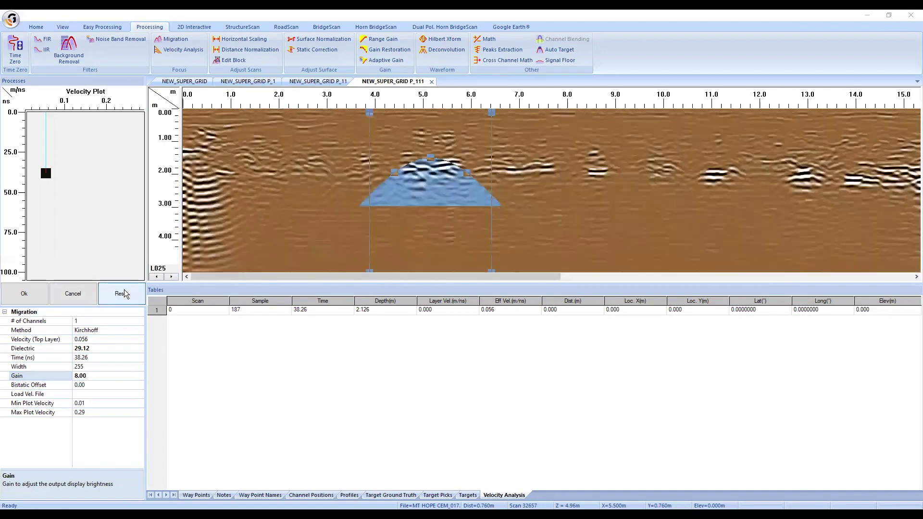
pyautogui.click(124, 294)
pyautogui.click(126, 294)
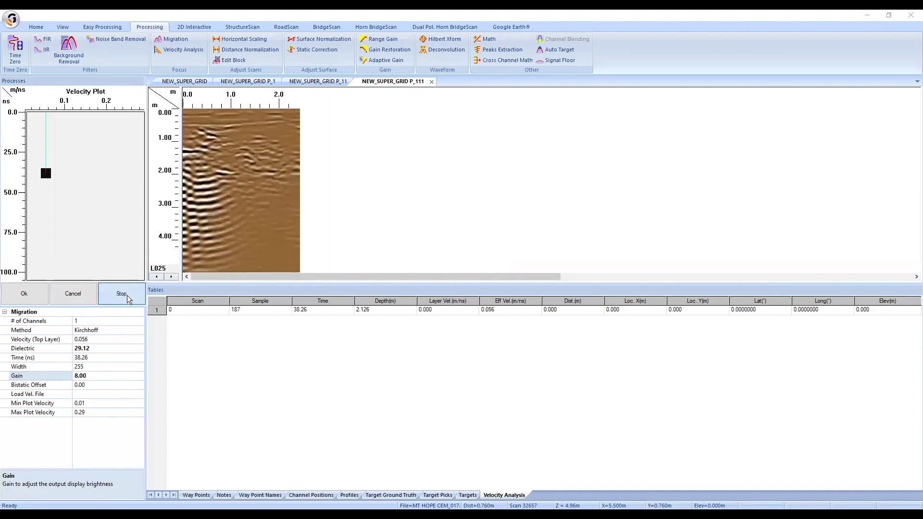
# Advance to profile L031, preview the migration to check how the hyperbolas collapse, and reset the preview
pyautogui.click(172, 277)
pyautogui.click(172, 277)
pyautogui.click(171, 277)
pyautogui.click(172, 277)
pyautogui.click(172, 277)
pyautogui.click(171, 277)
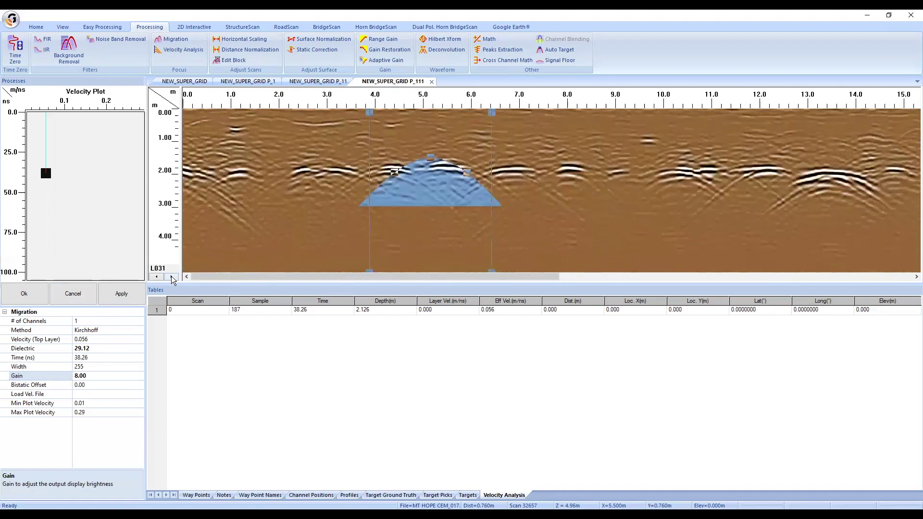
pyautogui.click(121, 295)
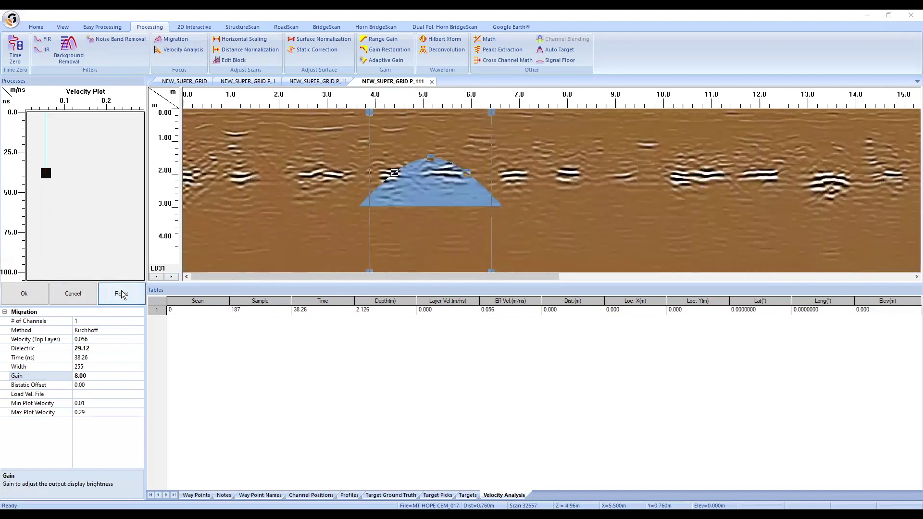
pyautogui.click(122, 294)
# Advance to profile L045 and preview the migration on its reflections
pyautogui.click(172, 277)
pyautogui.click(172, 277)
pyautogui.click(172, 277)
pyautogui.click(172, 277)
pyautogui.click(172, 276)
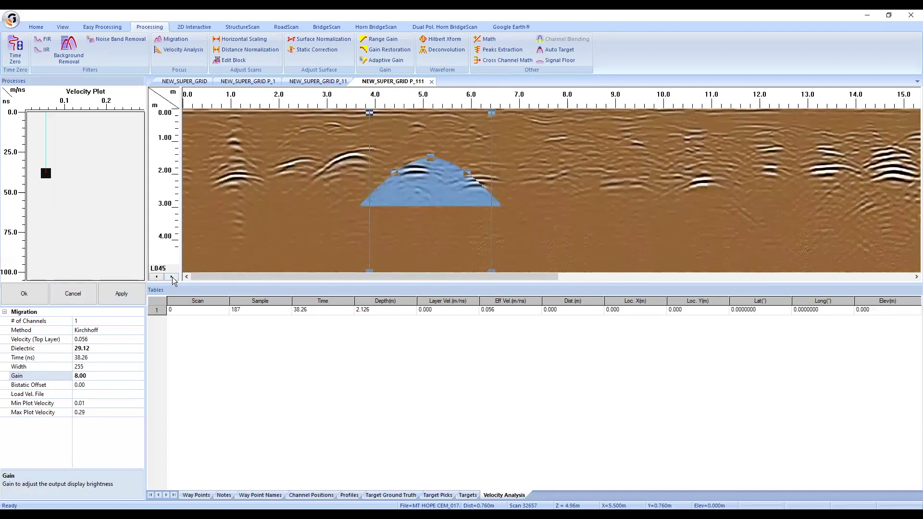
pyautogui.click(120, 295)
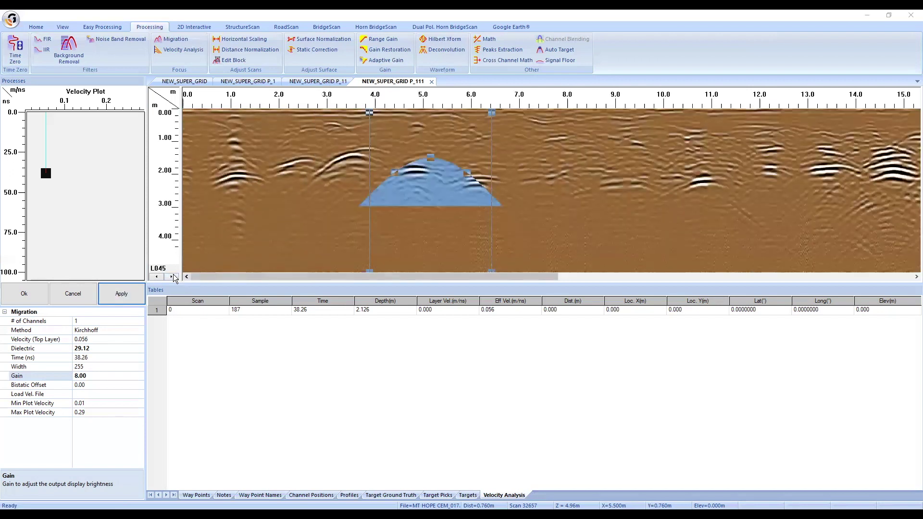
# Preview the migration on profile L050, and apply it to the whole Super 3D file
pyautogui.click(172, 277)
pyautogui.click(172, 277)
pyautogui.click(132, 296)
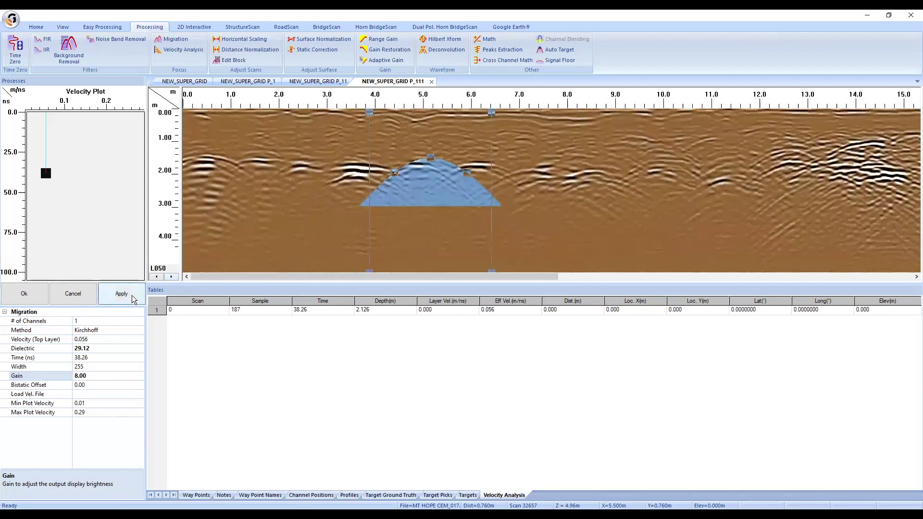
pyautogui.click(132, 295)
pyautogui.click(24, 294)
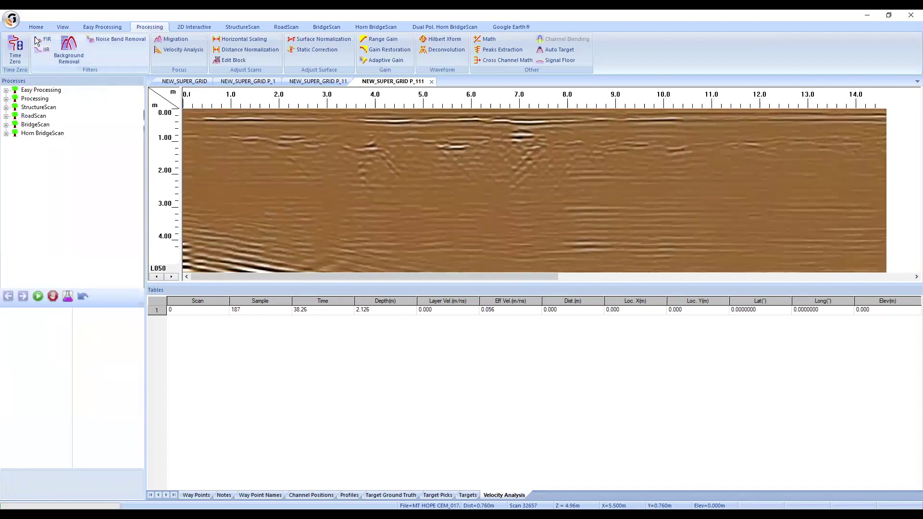
# Display the file header properties for the migrated file, and hide them with the tables and process list to enlarge the profile
pyautogui.click(37, 27)
pyautogui.click(236, 40)
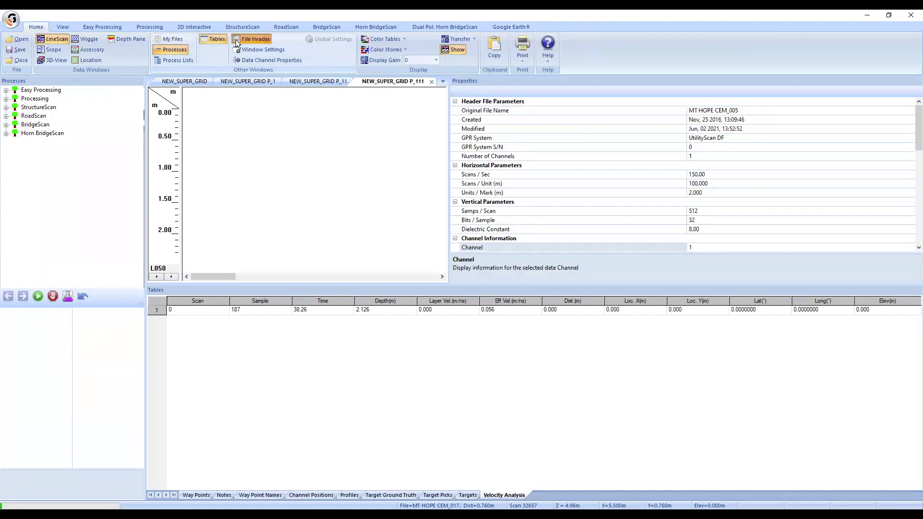
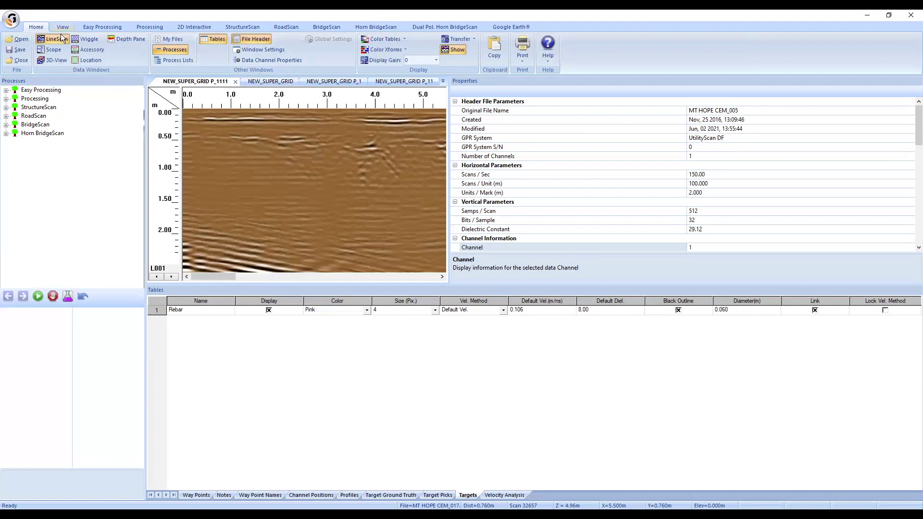
pyautogui.click(217, 38)
pyautogui.click(251, 41)
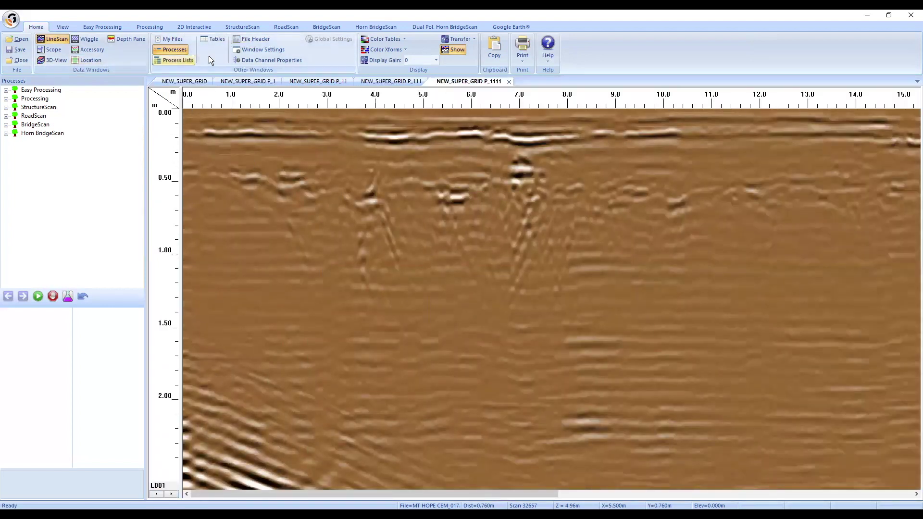
pyautogui.click(175, 52)
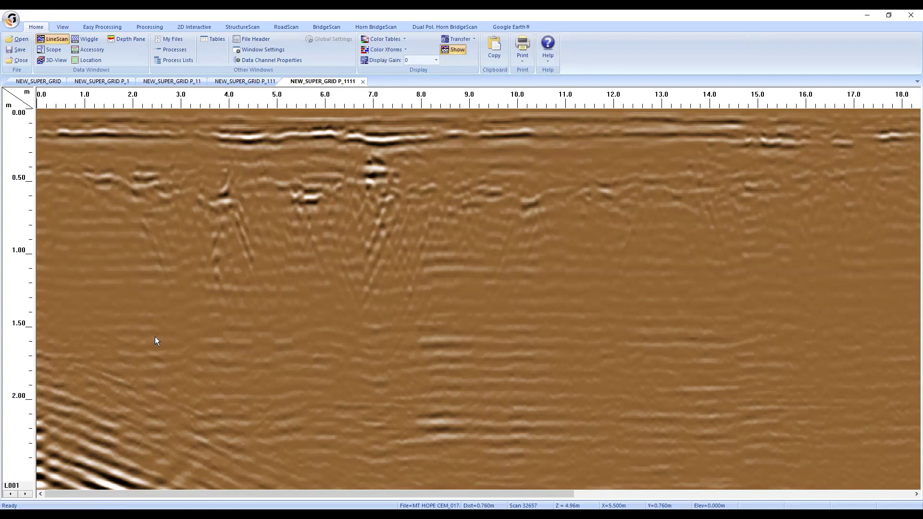
# Step through the migrated profiles from L001 to L011 and back to L009 to examine the collapsed reflections
pyautogui.click(26, 492)
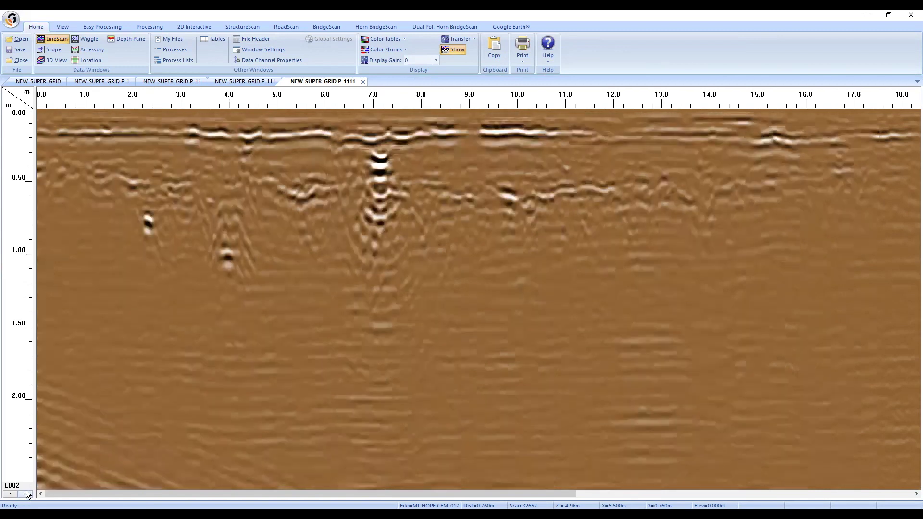
pyautogui.click(26, 490)
pyautogui.click(26, 491)
pyautogui.click(26, 493)
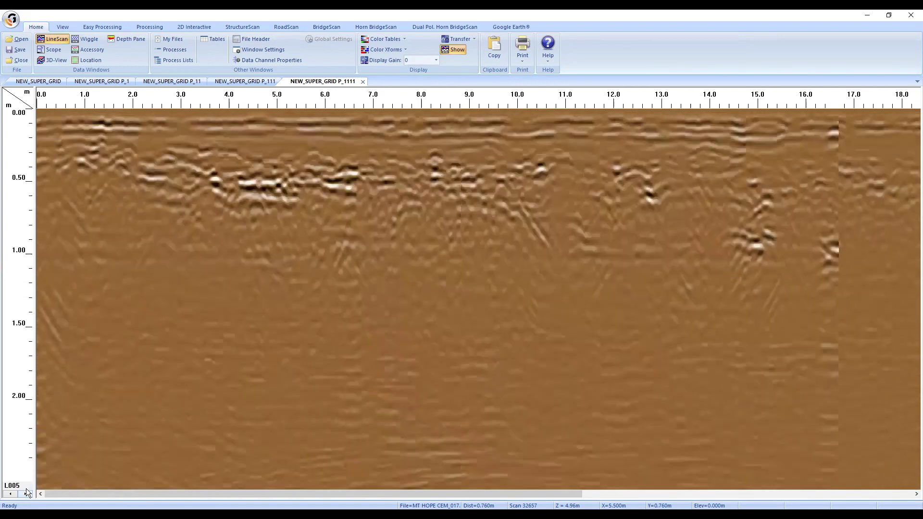
pyautogui.click(31, 494)
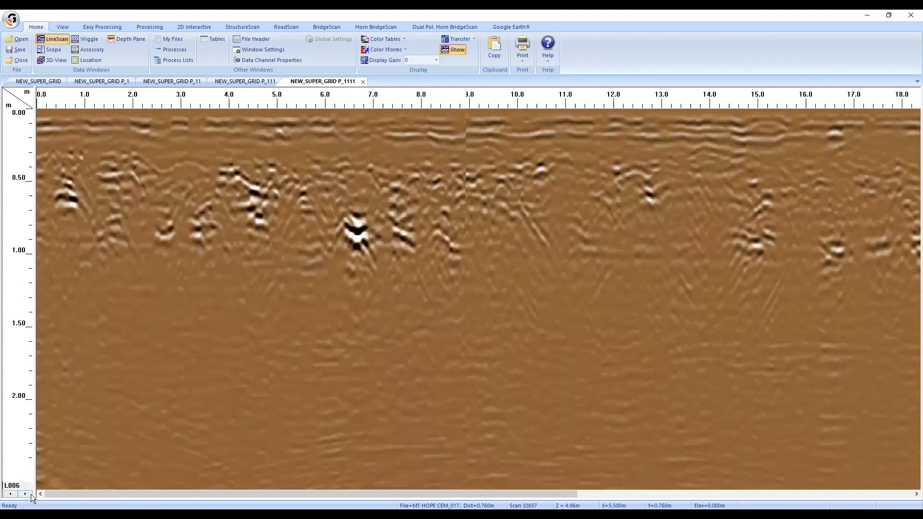
pyautogui.click(31, 494)
pyautogui.click(31, 494)
pyautogui.click(30, 493)
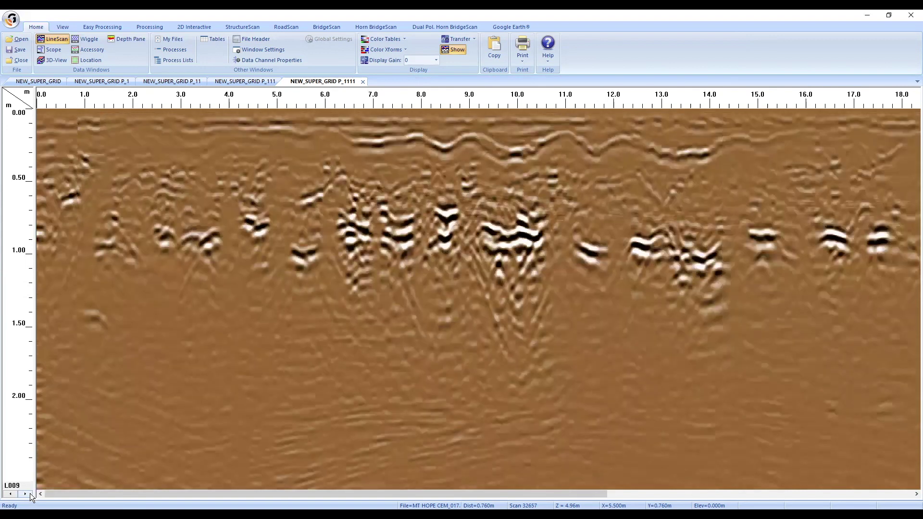
pyautogui.click(30, 494)
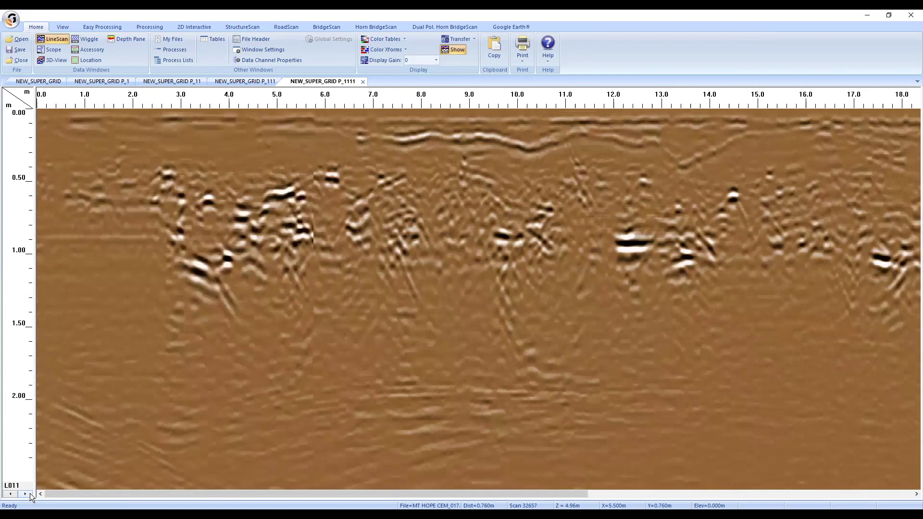
pyautogui.click(15, 495)
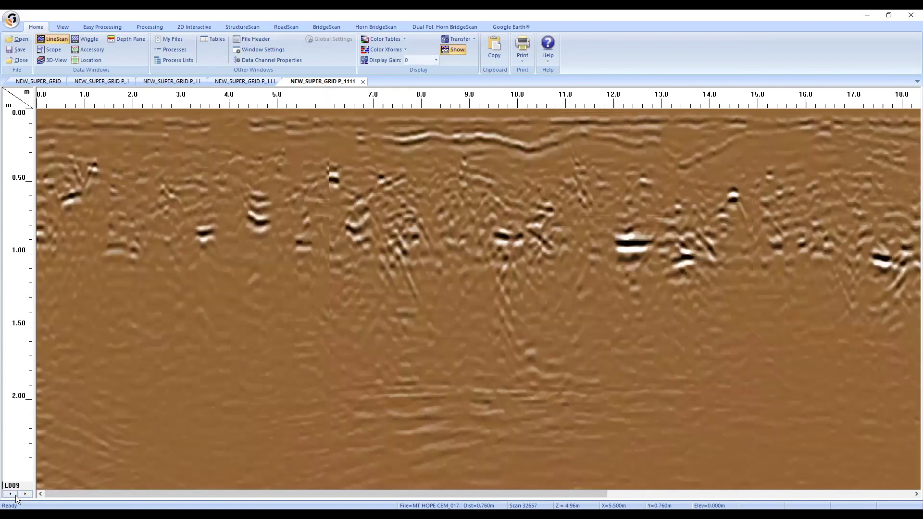
# Step back to profile L008, then show the migrated file's 3D volume beside it and widen the 3D view
pyautogui.click(15, 495)
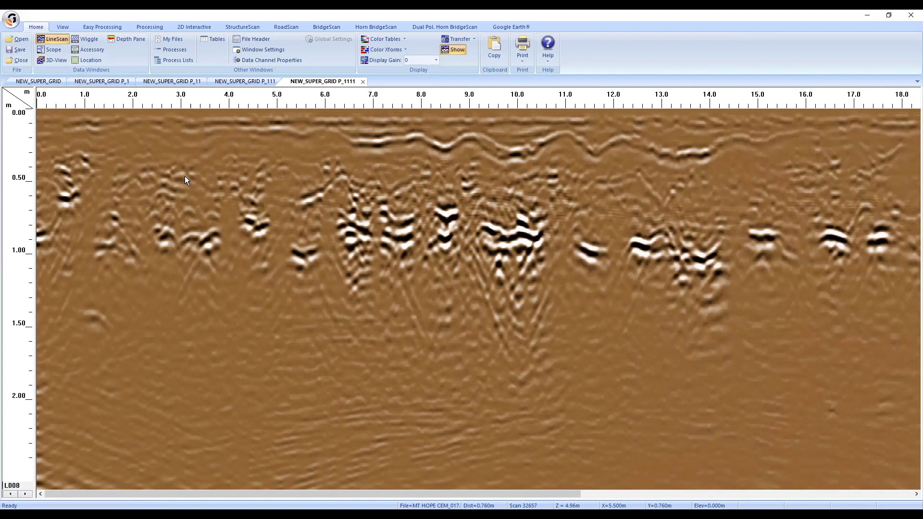
pyautogui.click(54, 61)
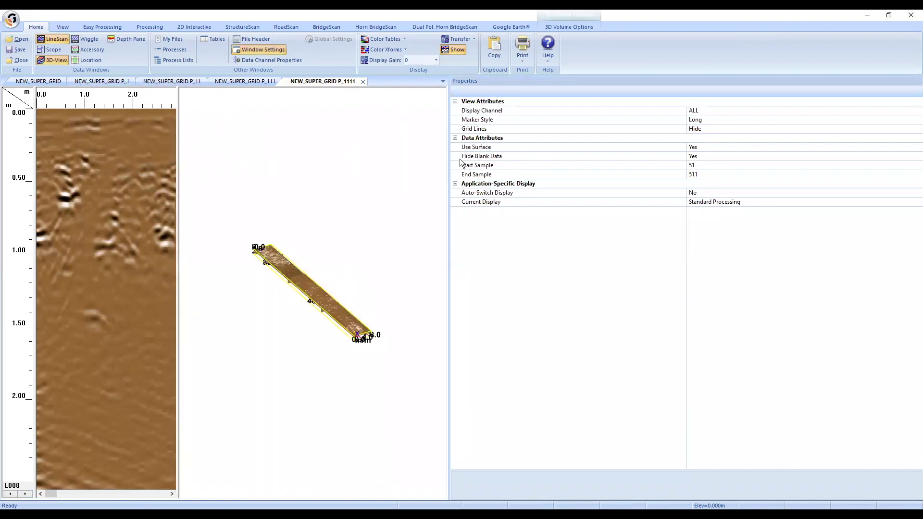
pyautogui.moveTo(449, 158); pyautogui.dragTo(696, 164)
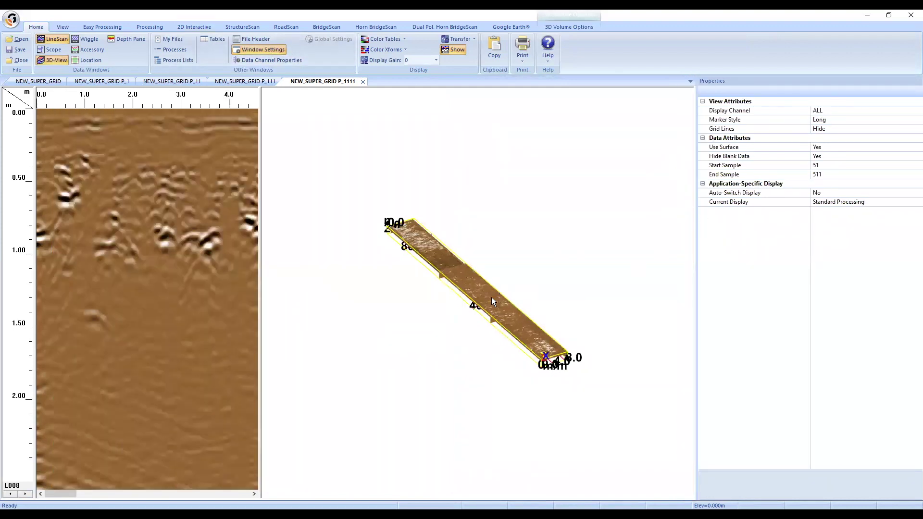
pyautogui.click(475, 290)
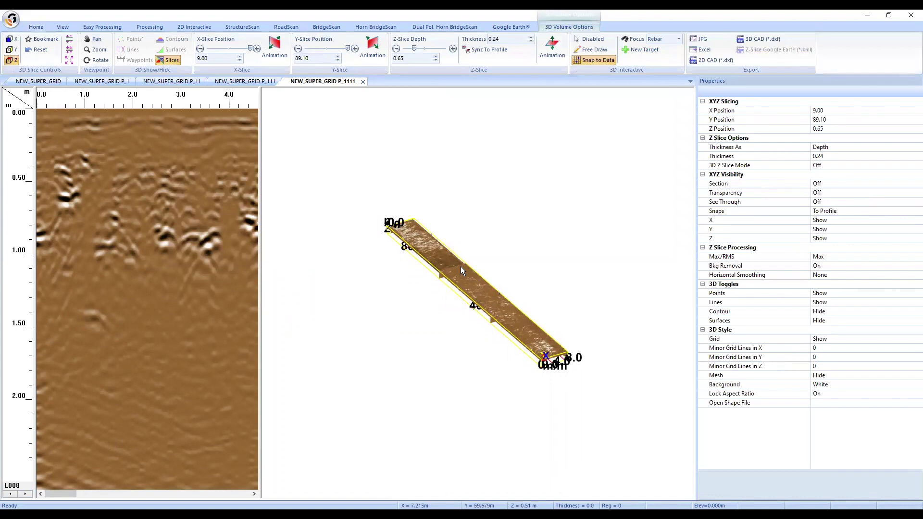
# Enlarge the 3D volume and stretch its depth axis so the slices through all three grids stand out
pyautogui.moveTo(478, 298); pyautogui.dragTo(467, 283)
pyautogui.scroll(5, 463, 296)
pyautogui.scroll(1, 462, 296)
pyautogui.scroll(-1, 461, 293)
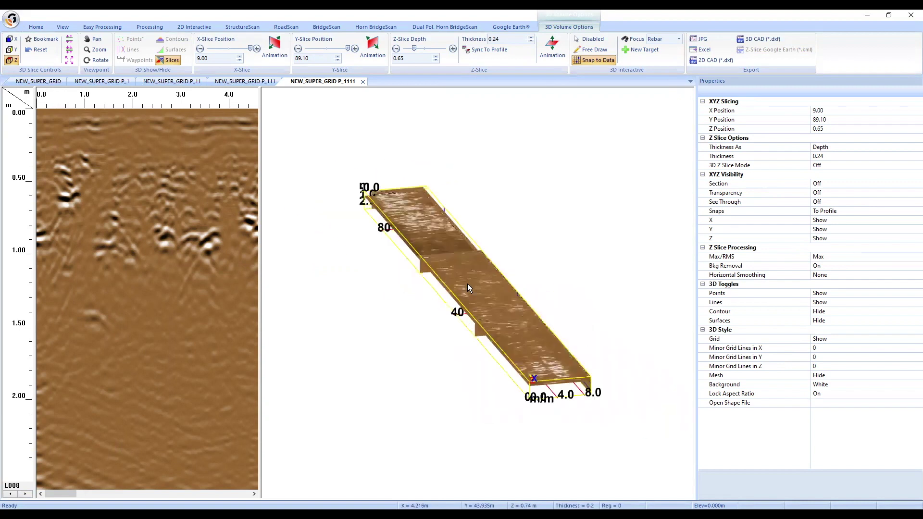
pyautogui.scroll(12, 467, 284)
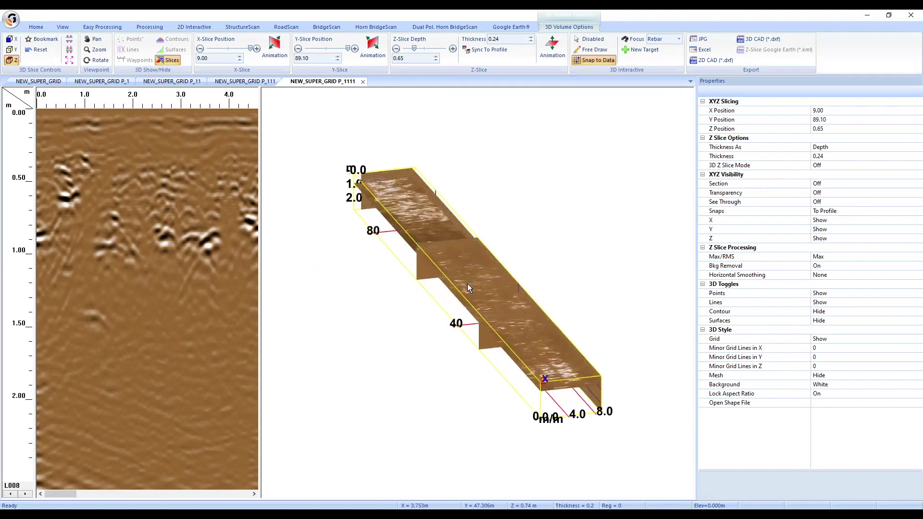
pyautogui.scroll(5, 467, 283)
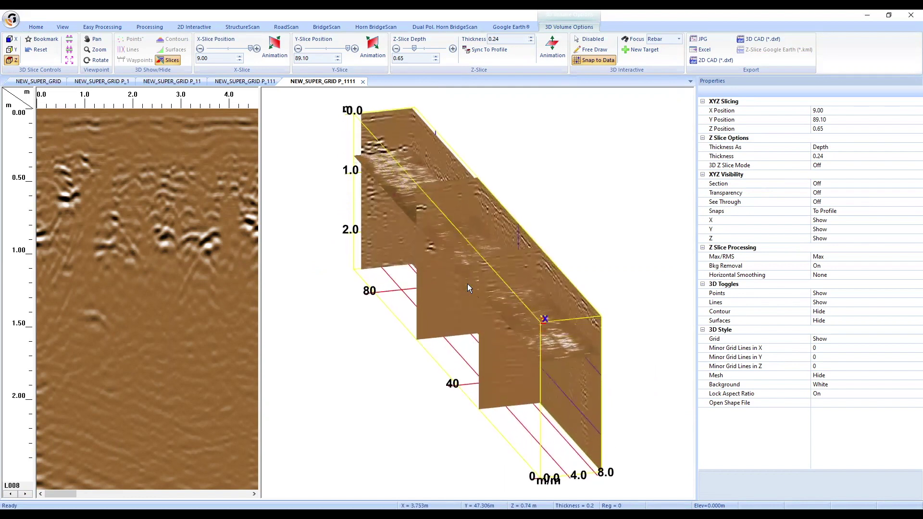
# Hide the Y slice in the 3D volume, leaving the X and Z slices displayed
pyautogui.moveTo(454, 270); pyautogui.dragTo(641, 210)
pyautogui.press('ctrl')
pyautogui.moveTo(538, 294); pyautogui.dragTo(396, 354)
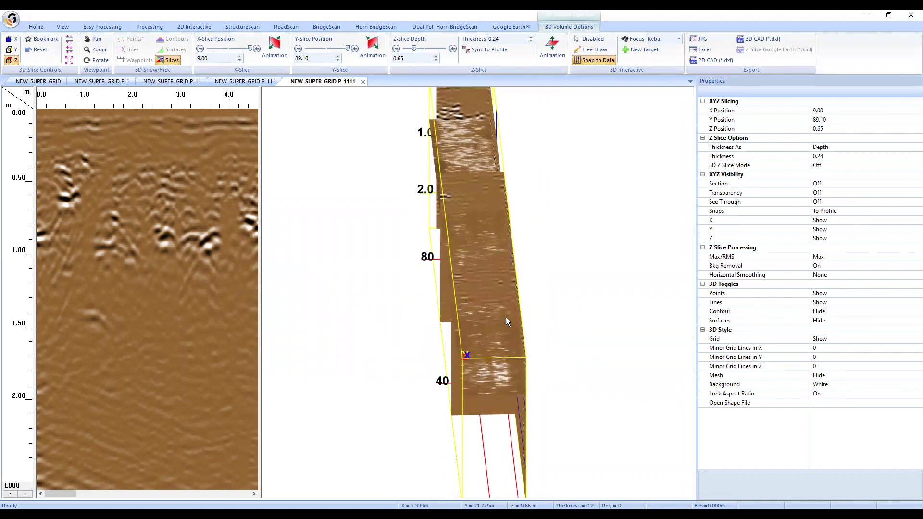
pyautogui.press('ctrl')
pyautogui.doubleClick(774, 228)
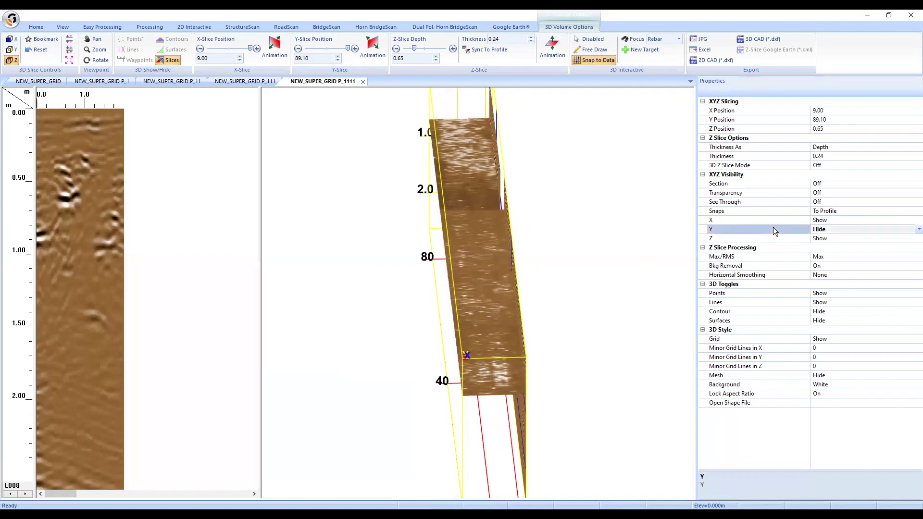
# Inspect the X slices of the volume from the side and move the depth slice to 0.68 m
pyautogui.moveTo(486, 329); pyautogui.dragTo(421, 195)
pyautogui.moveTo(355, 194); pyautogui.dragTo(410, 227)
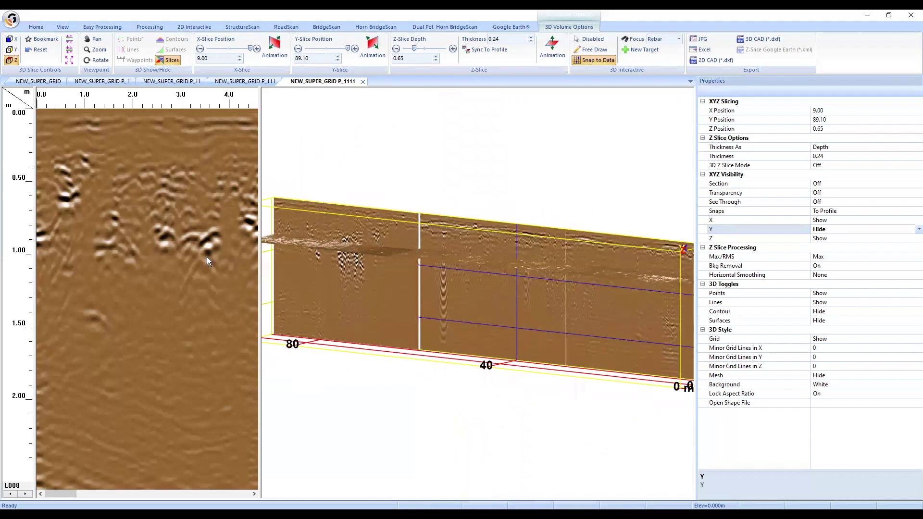
pyautogui.moveTo(418, 283); pyautogui.dragTo(289, 285)
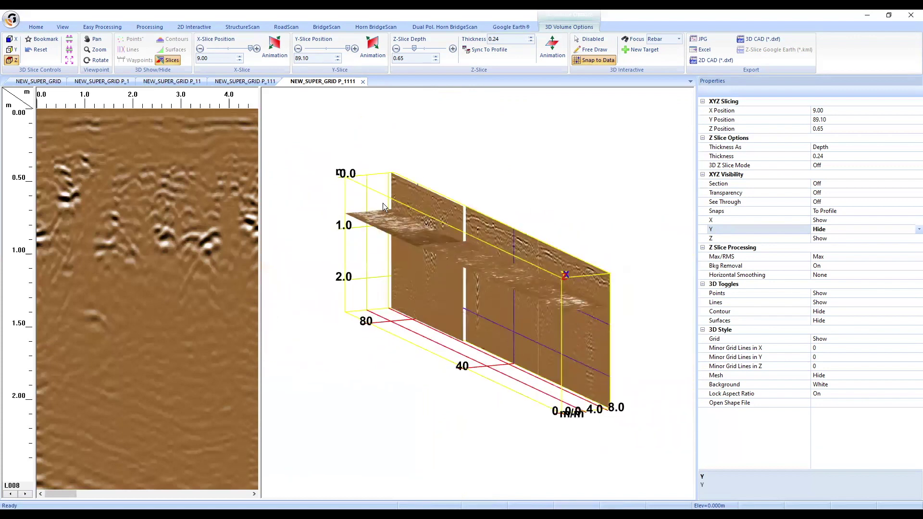
pyautogui.moveTo(509, 288); pyautogui.dragTo(550, 286)
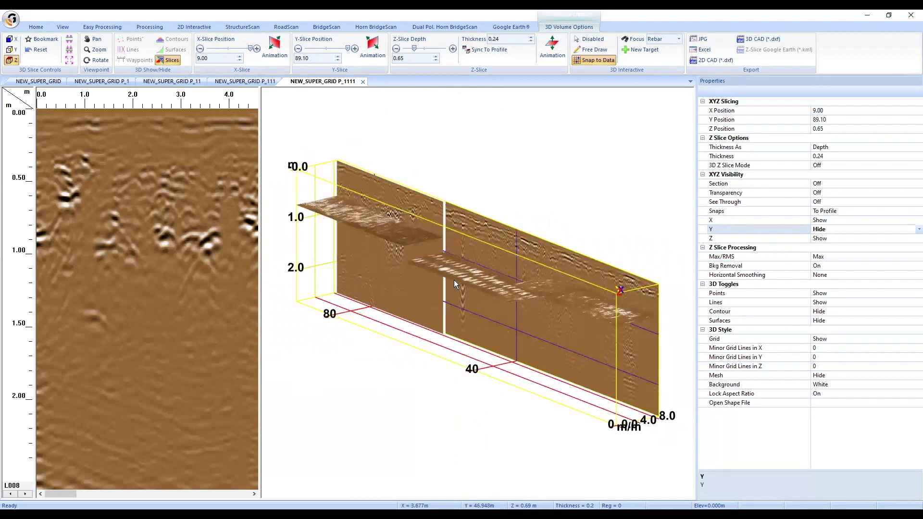
pyautogui.moveTo(383, 216); pyautogui.dragTo(669, 284)
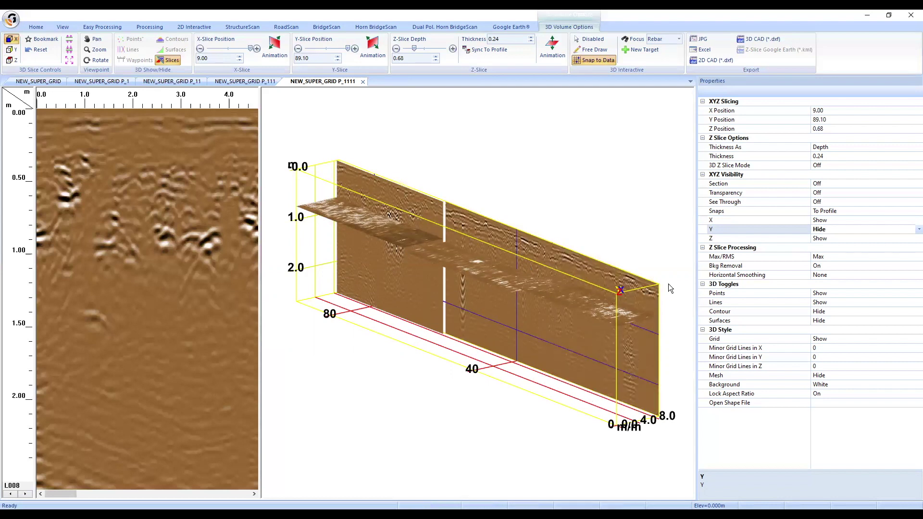
# Step the Z slice down to 1.21 m depth and back up to 0.94 m to examine the reflections across the grids
pyautogui.press('ctrl')
pyautogui.press('ctrl')
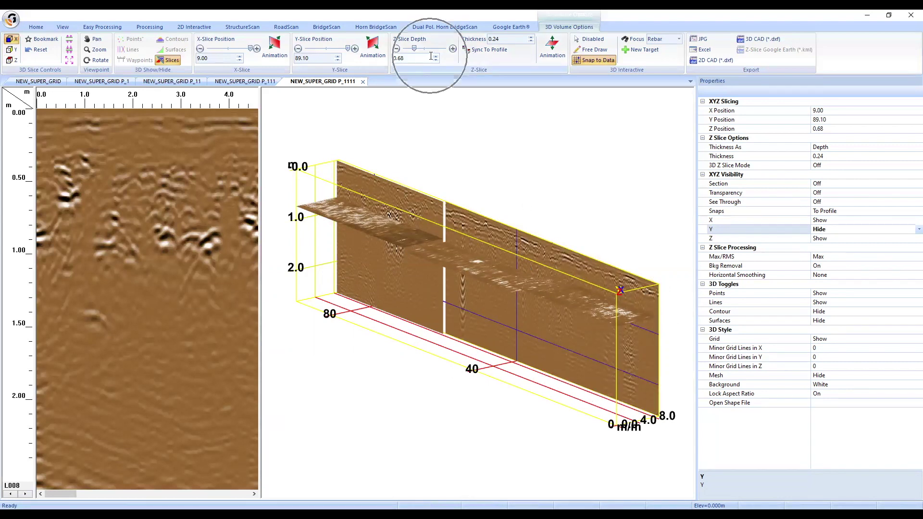
pyautogui.press('ctrl')
pyautogui.press('ctrl')
pyautogui.press('ctrl')
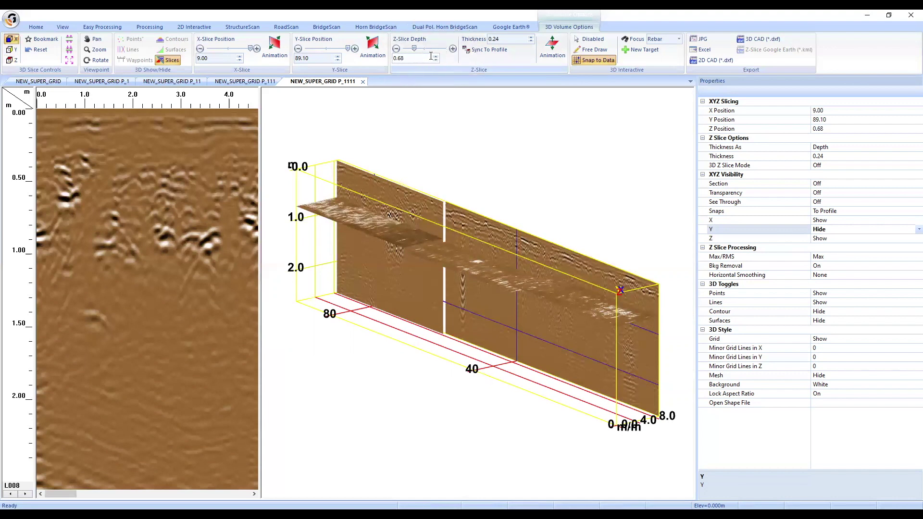
pyautogui.press('ctrl')
pyautogui.press('ctrl')
pyautogui.click(453, 49)
pyautogui.click(452, 49)
pyautogui.click(452, 49)
pyautogui.click(453, 49)
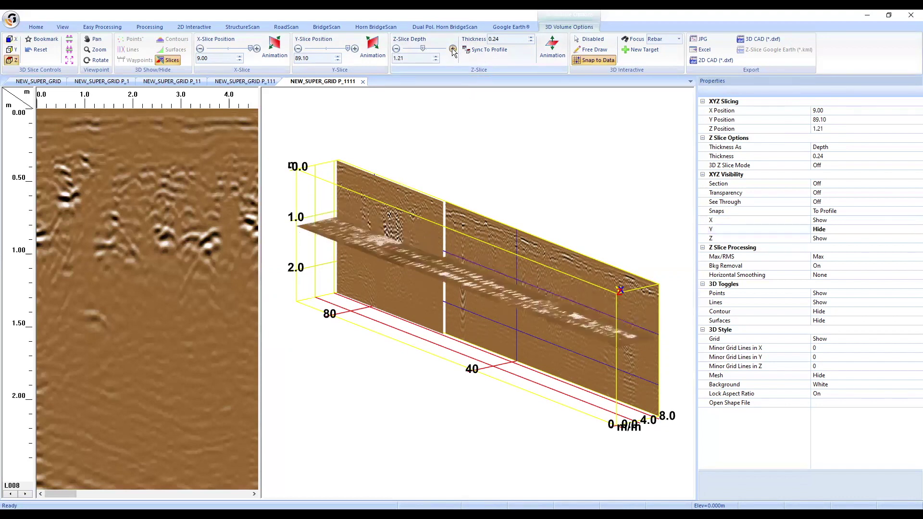
pyautogui.click(396, 49)
pyautogui.click(396, 49)
pyautogui.moveTo(462, 303); pyautogui.dragTo(423, 215)
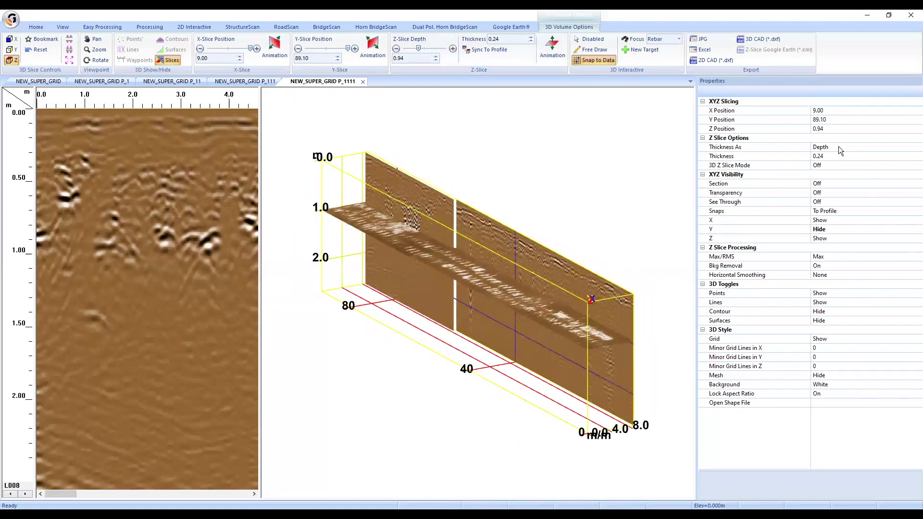
# Set the Z slice position to exactly 1.00 m
pyautogui.click(829, 129)
pyautogui.write('100\\\\')
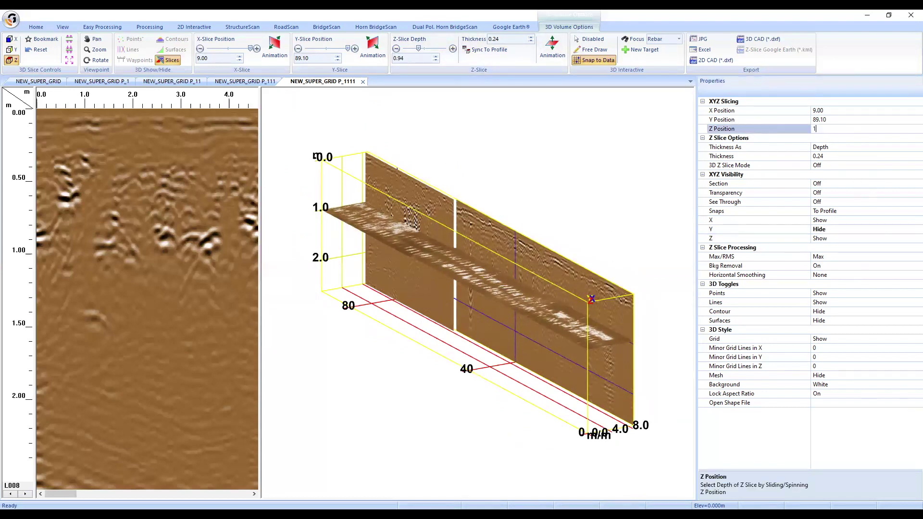
pyautogui.press('BackSpace')
pyautogui.press('BackSpace')
pyautogui.press('BackSpace')
pyautogui.press('Return')
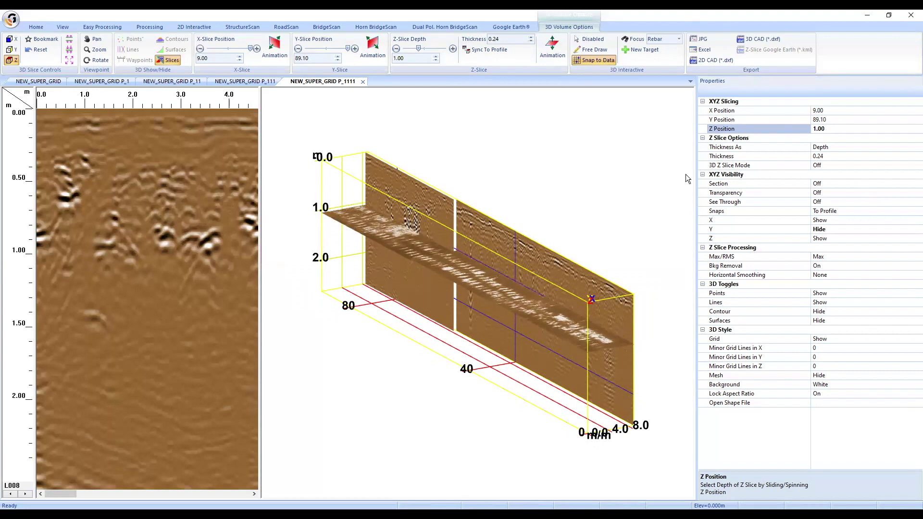
# Slide the middle grid's X slice inward and examine its reflections against the depth slice up close
pyautogui.moveTo(505, 267); pyautogui.dragTo(362, 264)
pyautogui.moveTo(482, 257); pyautogui.dragTo(469, 330)
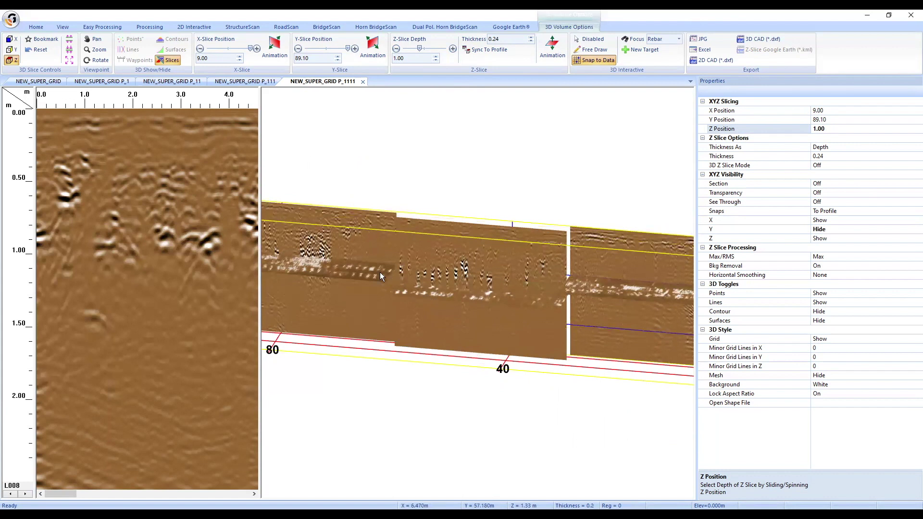
pyautogui.moveTo(495, 256); pyautogui.dragTo(473, 256)
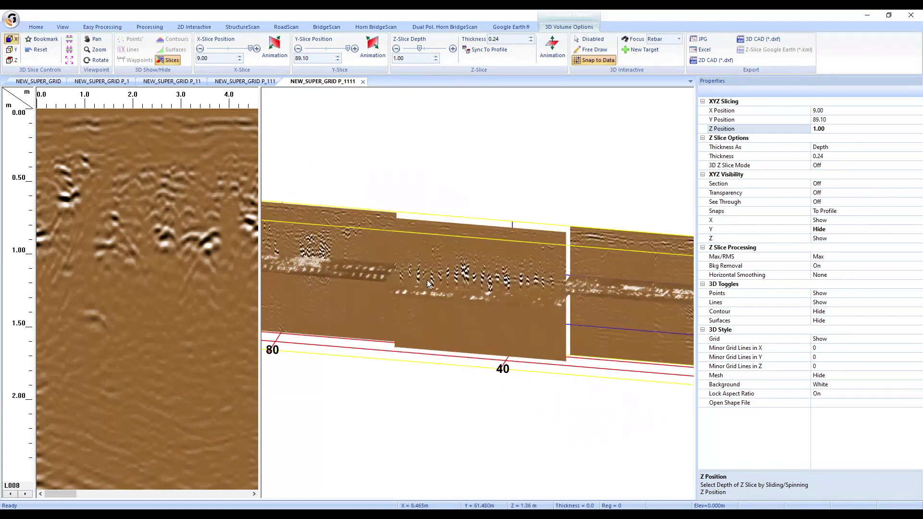
pyautogui.scroll(3, 521, 281)
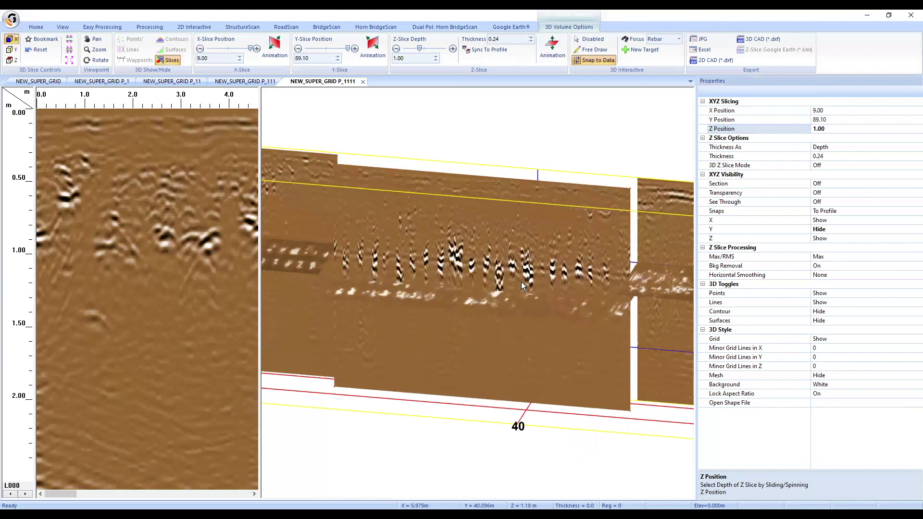
pyautogui.scroll(-3, 558, 272)
# Return the middle grid's X slice to the outer edge and pull the nearest grid's X slice inward, with the Z slice at 1.02 m
pyautogui.click(493, 284)
pyautogui.moveTo(493, 285); pyautogui.dragTo(490, 255)
pyautogui.moveTo(416, 260); pyautogui.dragTo(343, 226)
pyautogui.moveTo(342, 259); pyautogui.dragTo(169, 254)
pyautogui.scroll(2, 339, 273)
pyautogui.moveTo(360, 237); pyautogui.dragTo(552, 200)
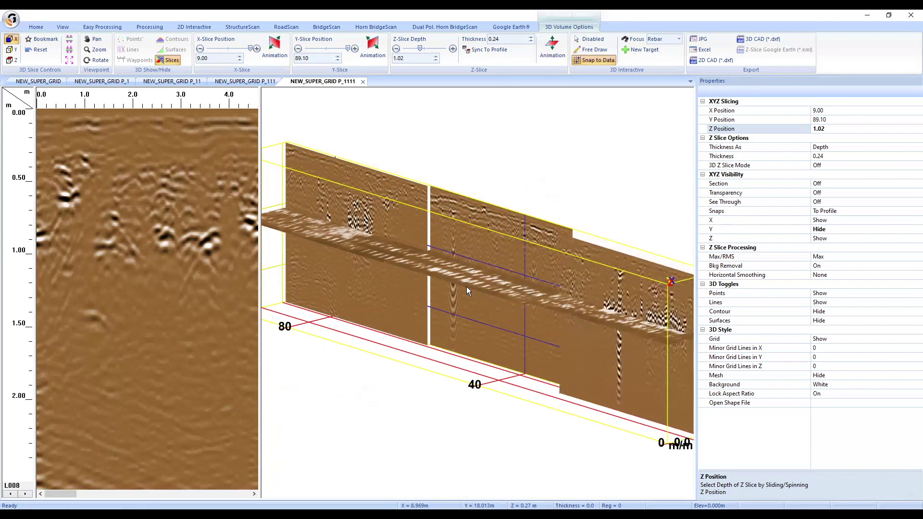
# Examine the nearest grid's X slice inside the volume and slide it back to the 8 m side in line with the others
pyautogui.moveTo(676, 318); pyautogui.dragTo(704, 294)
pyautogui.scroll(-4, 636, 300)
pyautogui.moveTo(637, 301); pyautogui.dragTo(545, 333)
pyautogui.scroll(4, 555, 325)
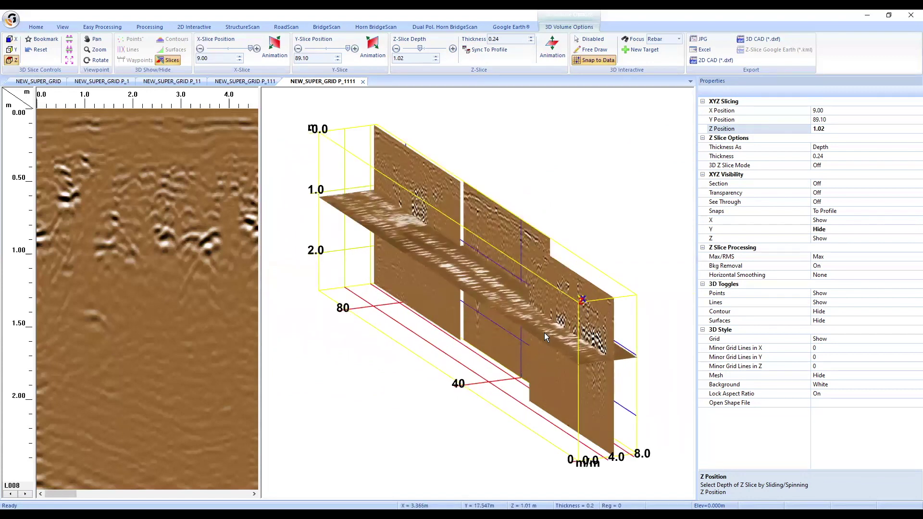
pyautogui.moveTo(558, 302); pyautogui.dragTo(780, 291)
pyautogui.moveTo(506, 249); pyautogui.dragTo(589, 260)
pyautogui.moveTo(438, 226); pyautogui.dragTo(537, 272)
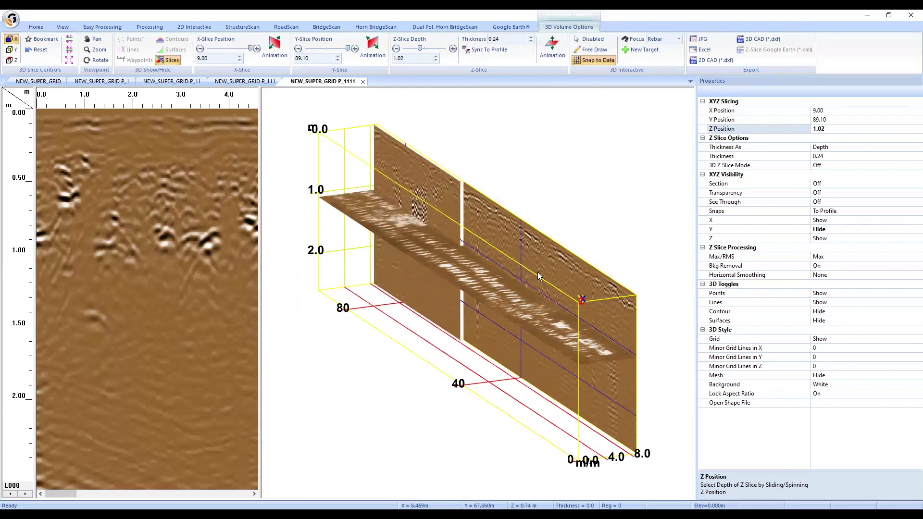